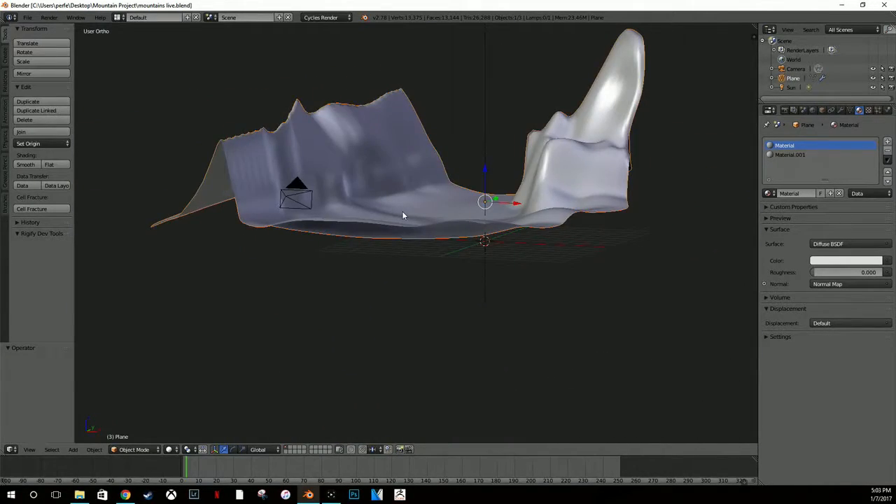
Step: Check the mountain terrain through the camera and switch the terrain plane to Texture Paint mode
key(KP_0)
shift+middle_drag(354, 208, 391, 221)
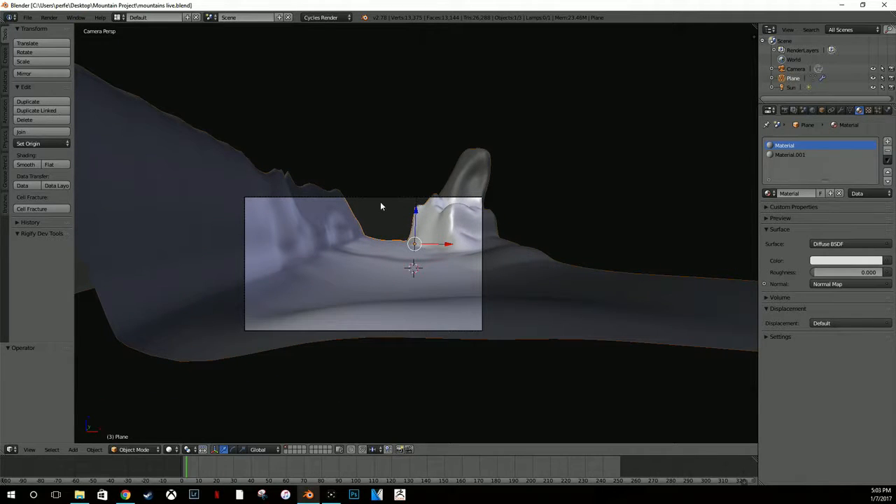
shift+middle_drag(381, 203, 393, 261)
click(147, 449)
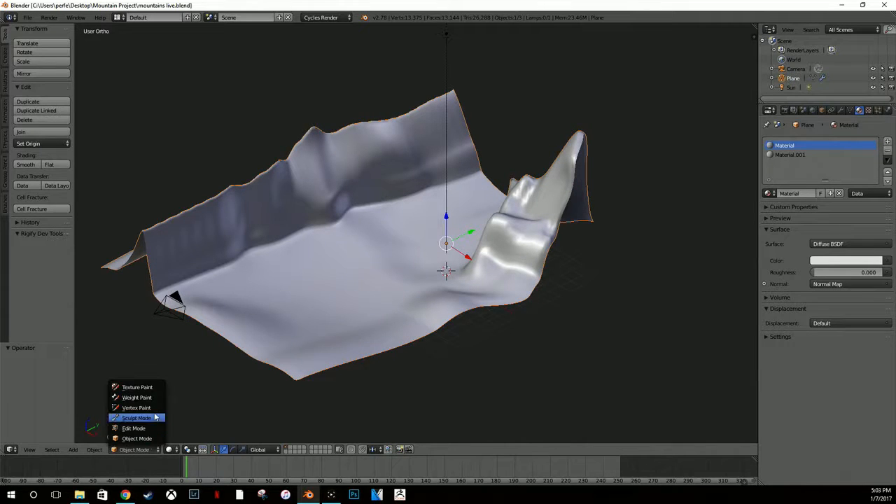
click(140, 386)
Step: Examine the painted guide lines, arrows and colour regions on the terrain's mountains and valley floor
middle_drag(285, 317, 406, 274)
scroll(406, 271, up, 4)
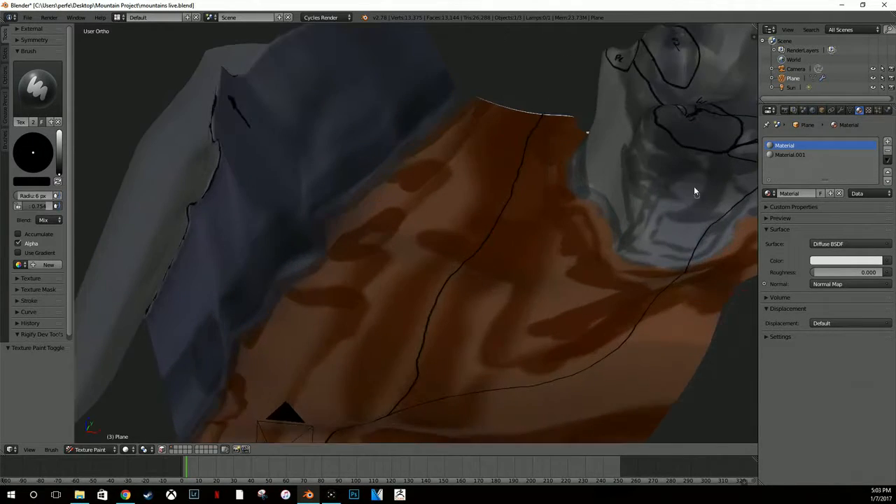
mouse_move(694, 189)
shift+middle_down()
mouse_move(474, 329)
mouse_move(486, 306)
mouse_move(545, 295)
mouse_move(566, 313)
mouse_move(572, 294)
mouse_move(582, 334)
mouse_move(624, 279)
mouse_move(451, 285)
shift+middle_up()
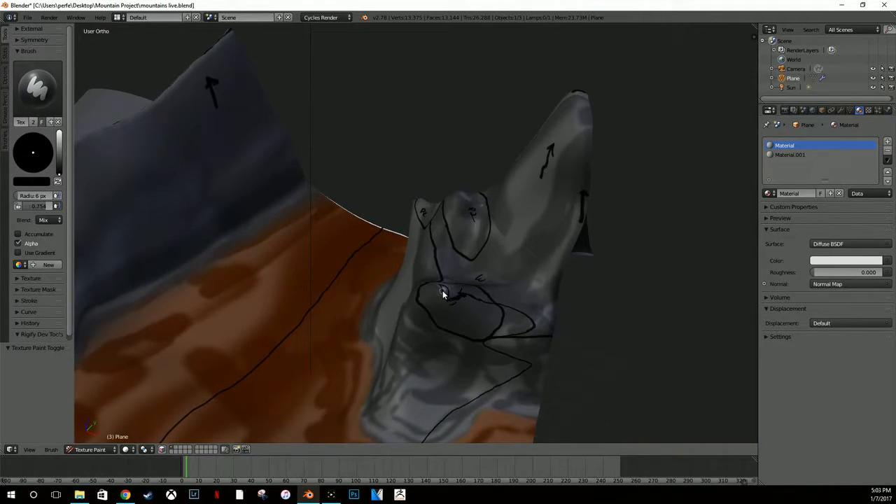
mouse_move(484, 236)
middle_down()
mouse_move(540, 196)
mouse_move(521, 175)
mouse_move(528, 234)
mouse_move(526, 224)
mouse_move(488, 266)
mouse_move(536, 204)
mouse_move(462, 198)
mouse_move(473, 269)
mouse_move(551, 161)
mouse_move(514, 165)
mouse_move(451, 234)
mouse_move(456, 248)
mouse_move(484, 220)
mouse_move(463, 186)
mouse_move(399, 200)
mouse_move(322, 141)
mouse_move(343, 121)
mouse_move(496, 189)
mouse_move(492, 332)
mouse_move(469, 315)
mouse_move(458, 250)
mouse_move(444, 297)
middle_up()
key(KP_0)
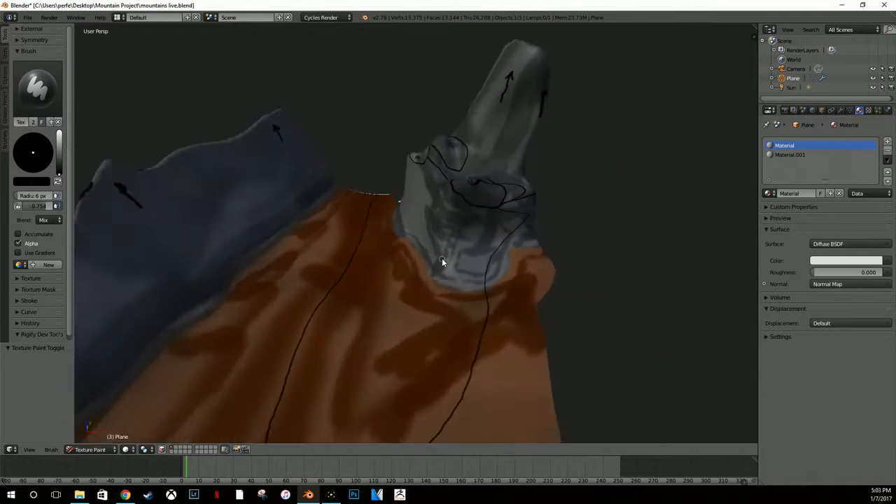
key(KP_0)
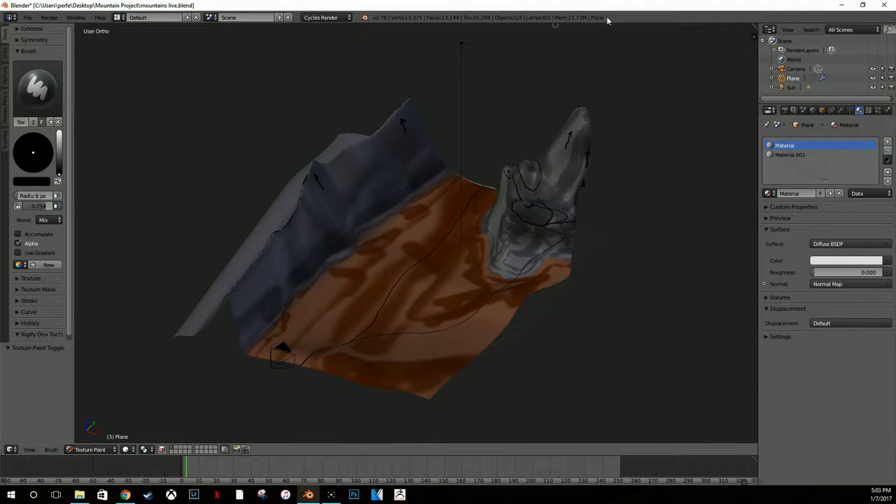
scroll(521, 202, up, 10)
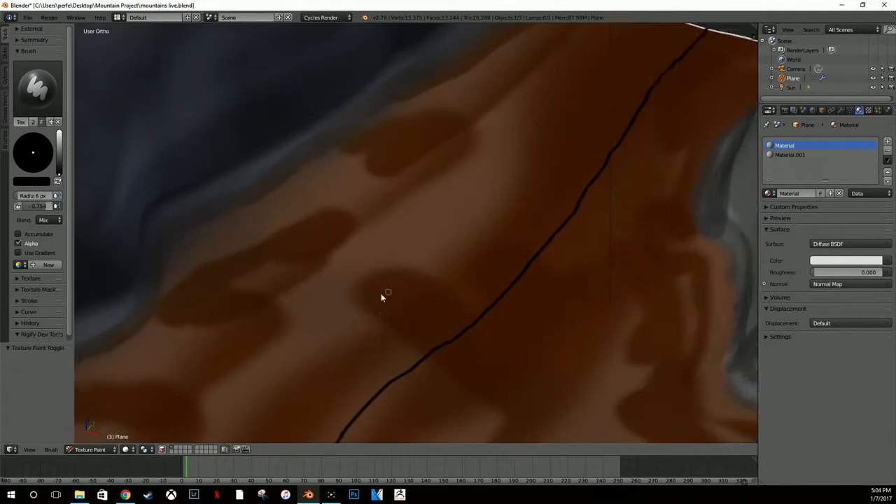
scroll(485, 197, down, 10)
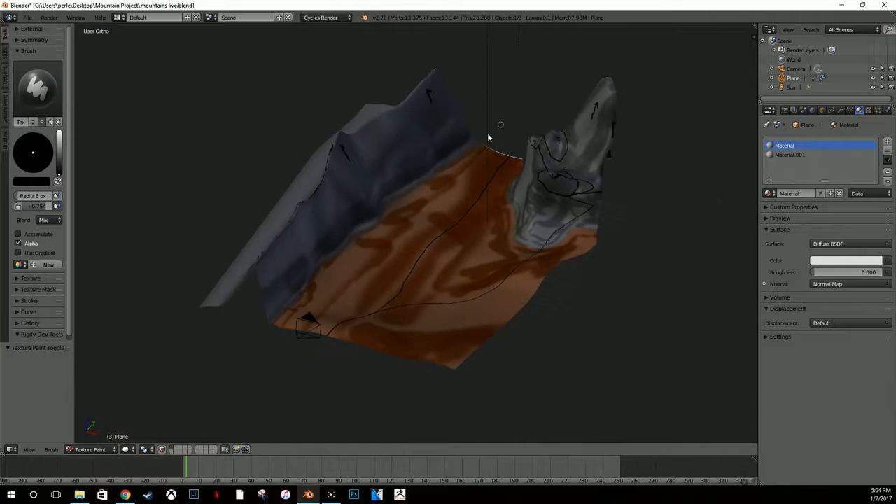
Step: Minimize Blender, open the Mountain Skin 2 PSD in Photoshop from the Mountain Project folder, and show Layer 0
click(841, 5)
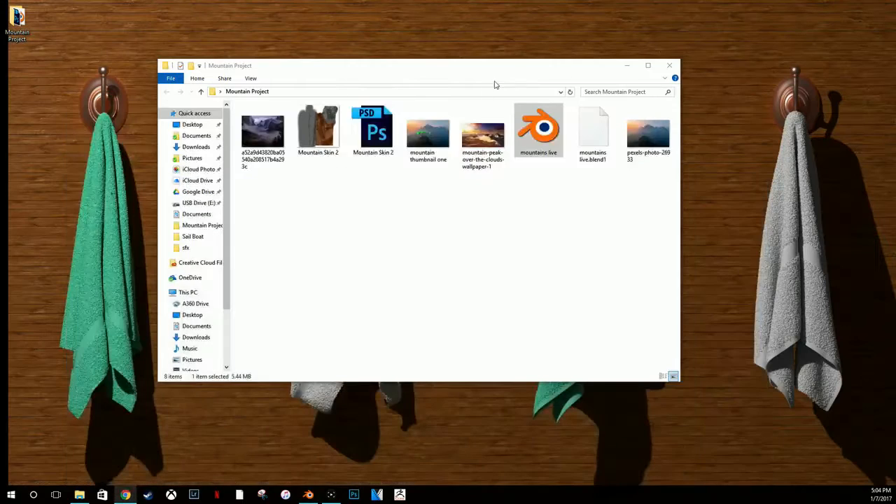
click(362, 140)
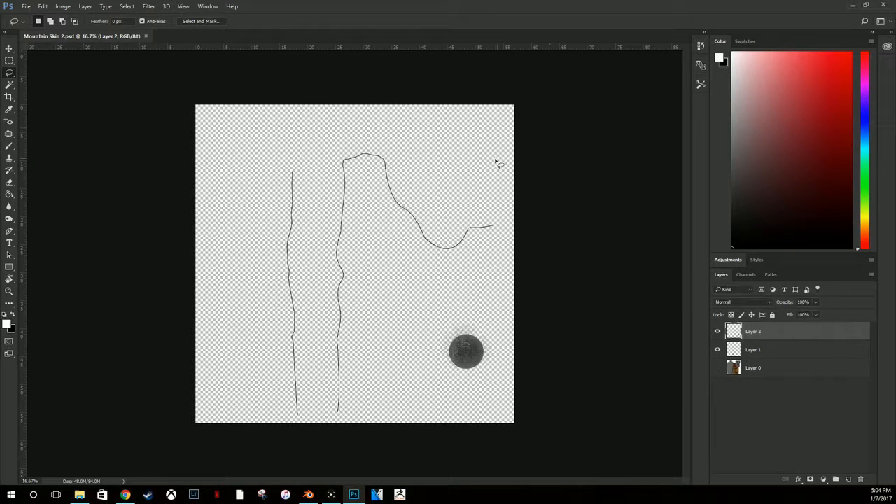
click(717, 368)
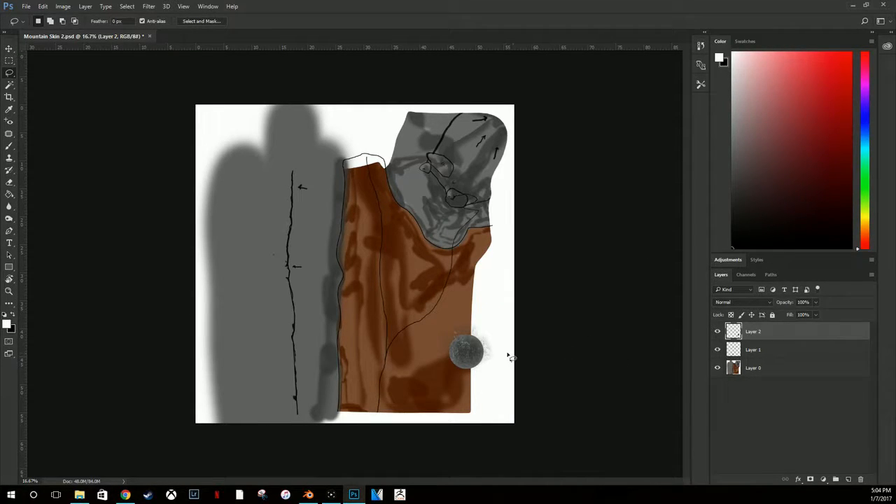
Step: Delete Layer 2, which holds the grey textured sphere, from the mountain skin document
alt+scroll(497, 373, up, 5)
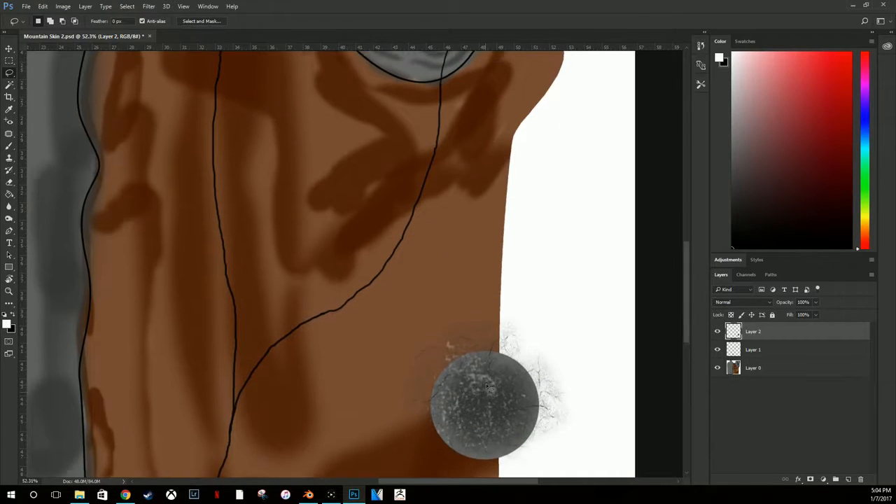
alt+scroll(503, 396, up, 4)
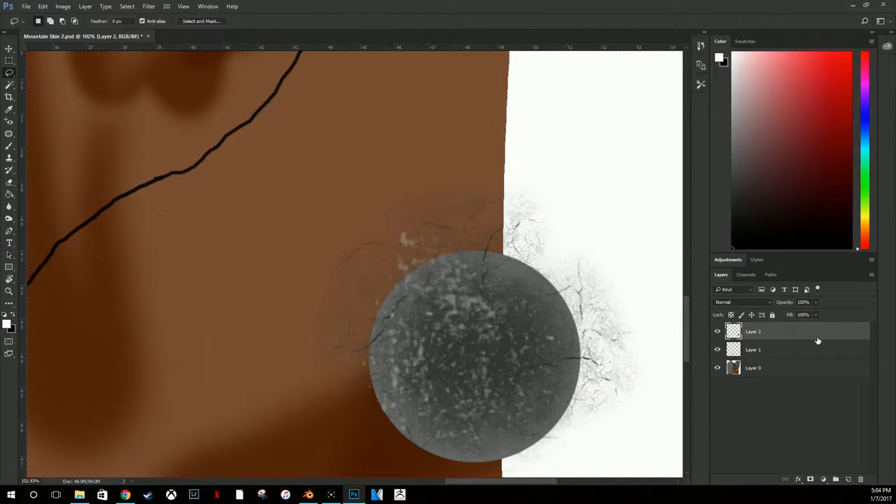
key(Delete)
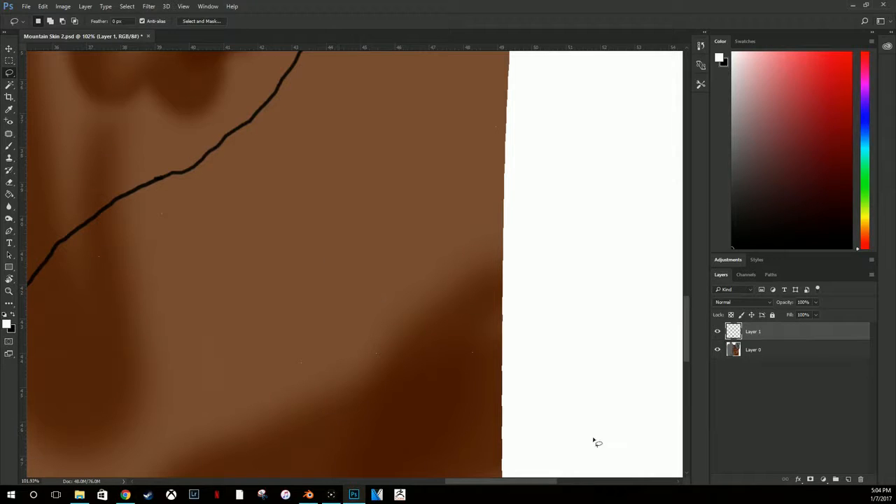
alt+scroll(456, 355, down, 10)
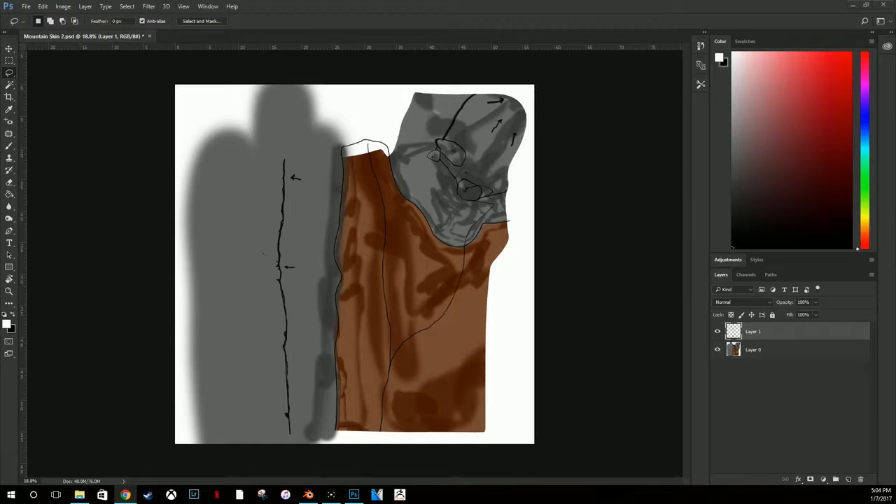
Step: Switch to Chrome and search Google Images for "mountain"
click(125, 495)
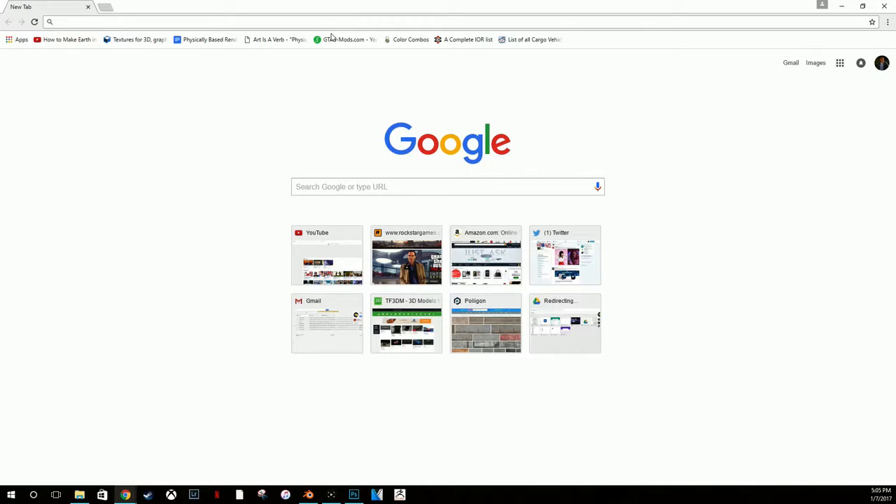
text(wount)
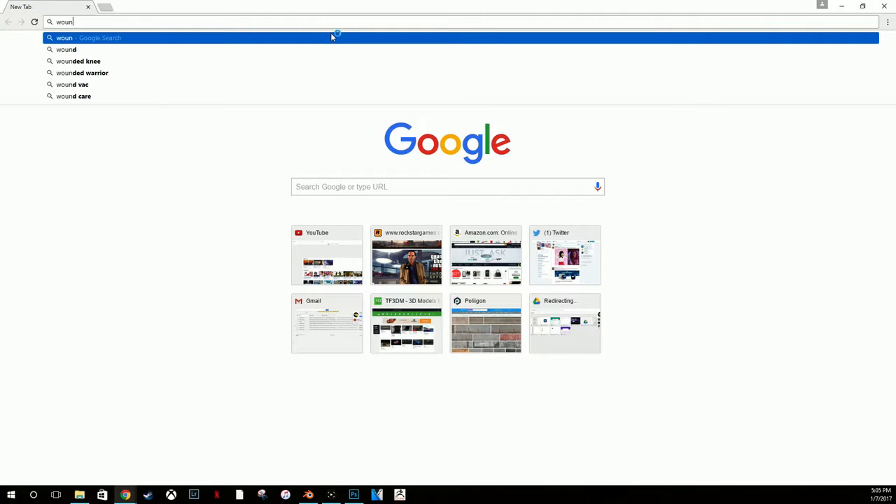
key(BackSpace)
key(BackSpace)
key(BackSpace)
key(BackSpace)
key(BackSpace)
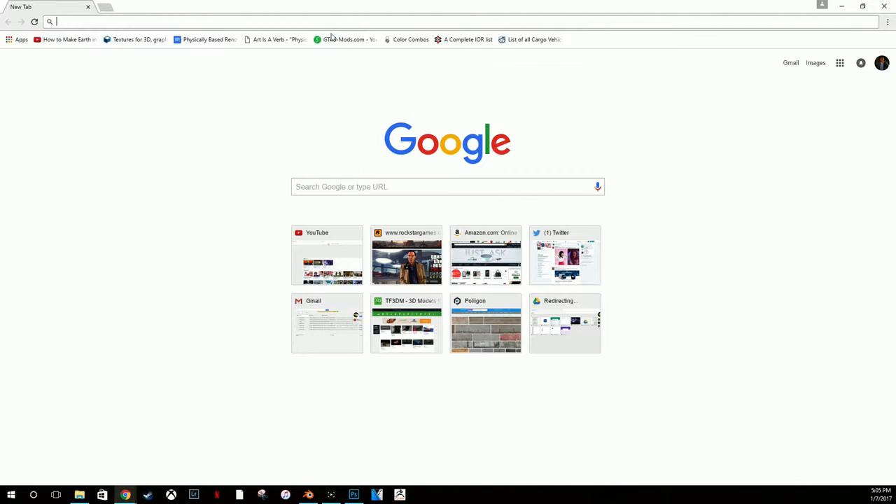
text(mountain)
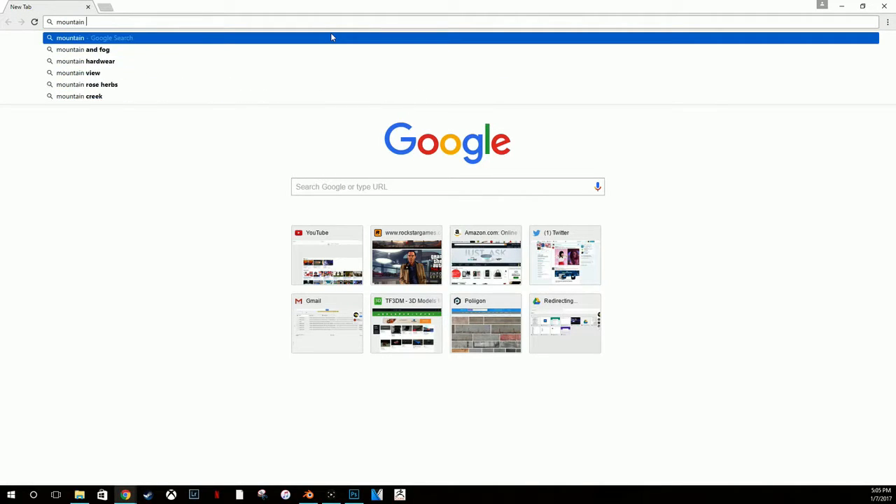
key(Return)
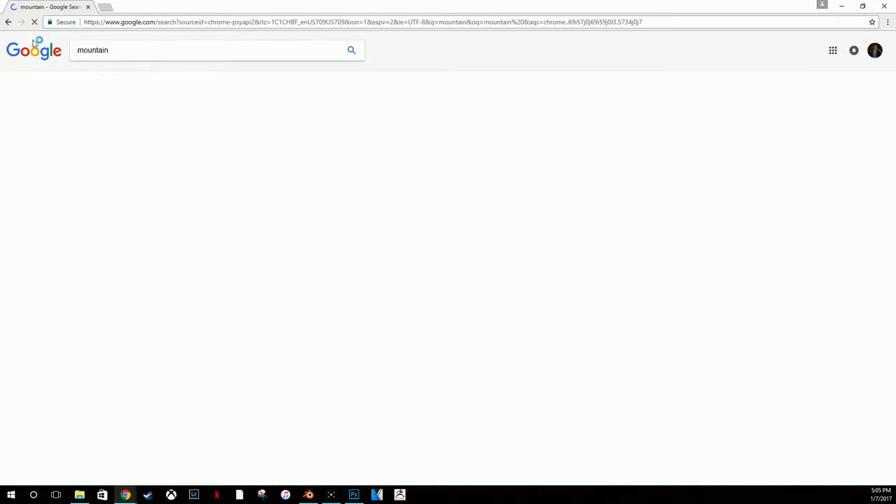
click(110, 78)
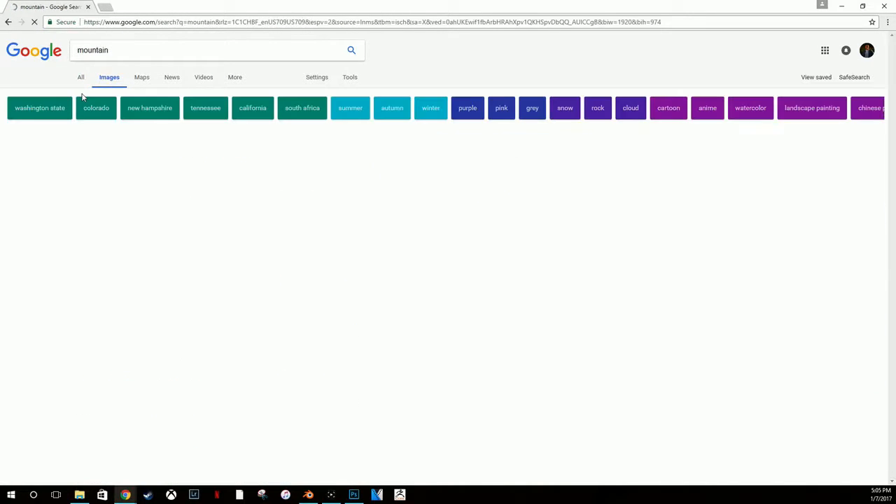
Step: Browse the mountain photo results and preview several landscapes, including blue ridges, a snowy valley and a peak reflected in water
scroll(219, 160, down, 1)
scroll(219, 160, down, 1)
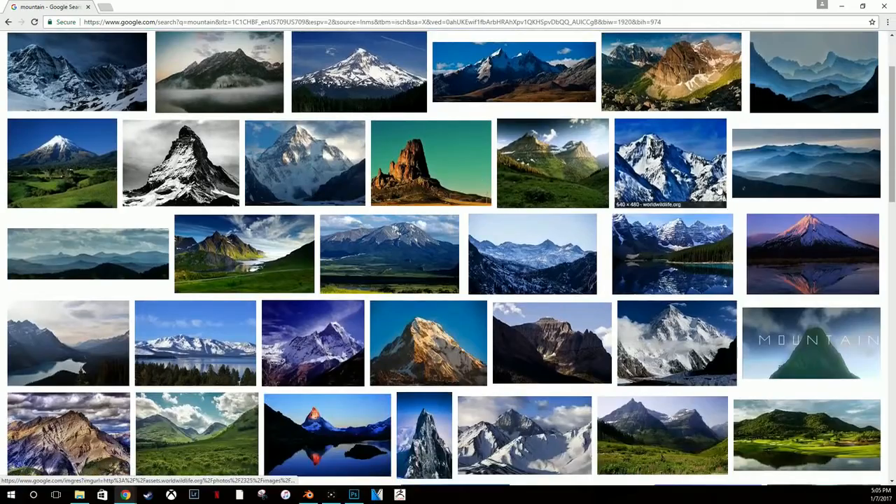
click(770, 162)
scroll(578, 149, down, 5)
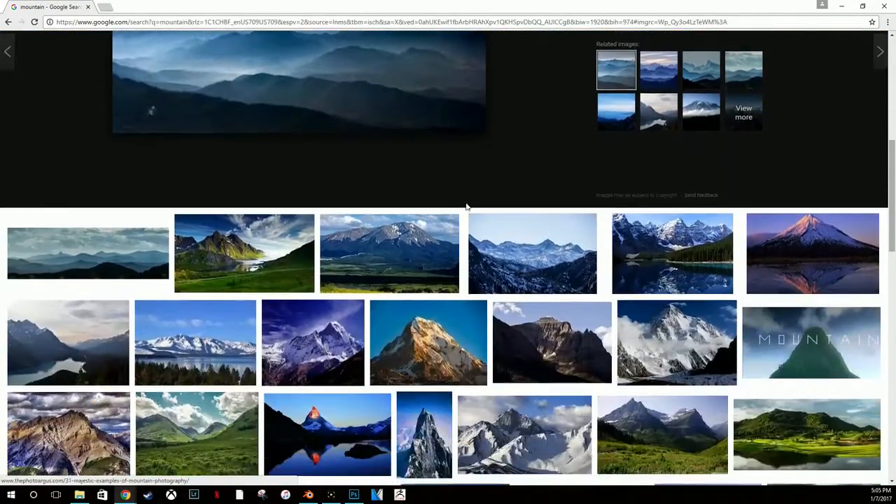
click(524, 255)
scroll(251, 198, down, 5)
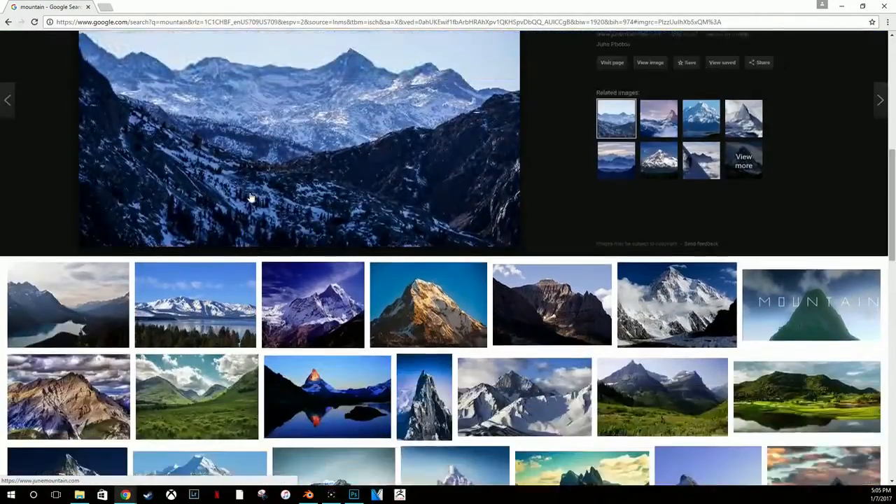
scroll(252, 194, up, 2)
scroll(254, 190, up, 5)
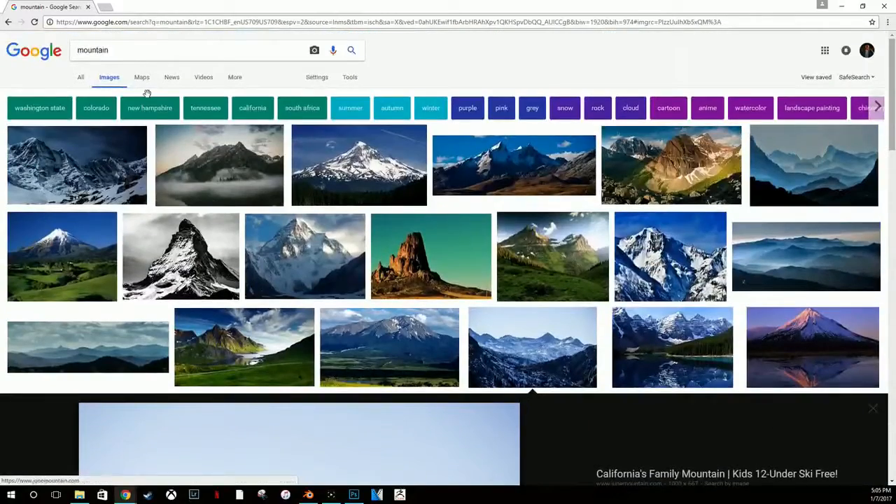
double_click(134, 50)
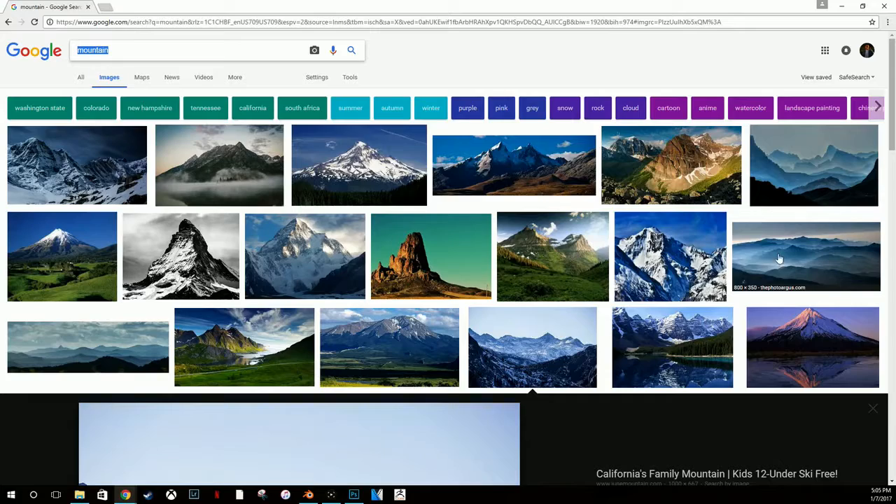
click(785, 310)
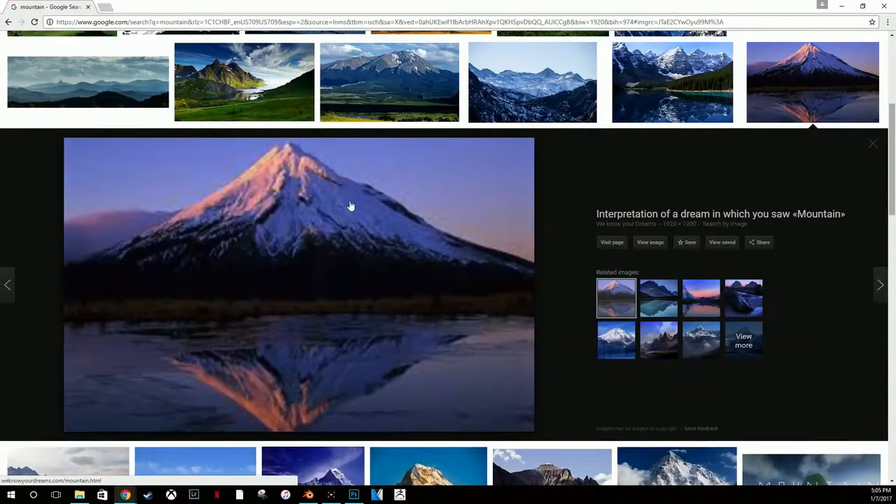
scroll(351, 206, up, 4)
Step: Extend the image search query to "mountain texture" and run it
click(116, 47)
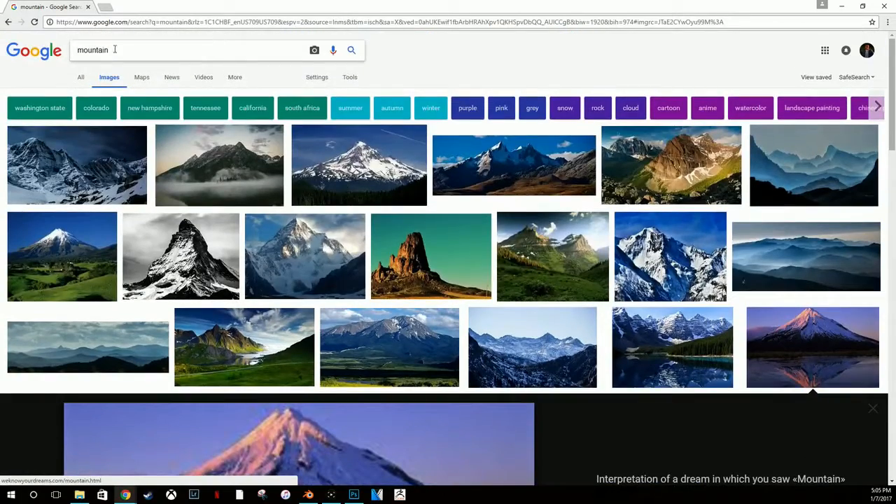
text(textur)
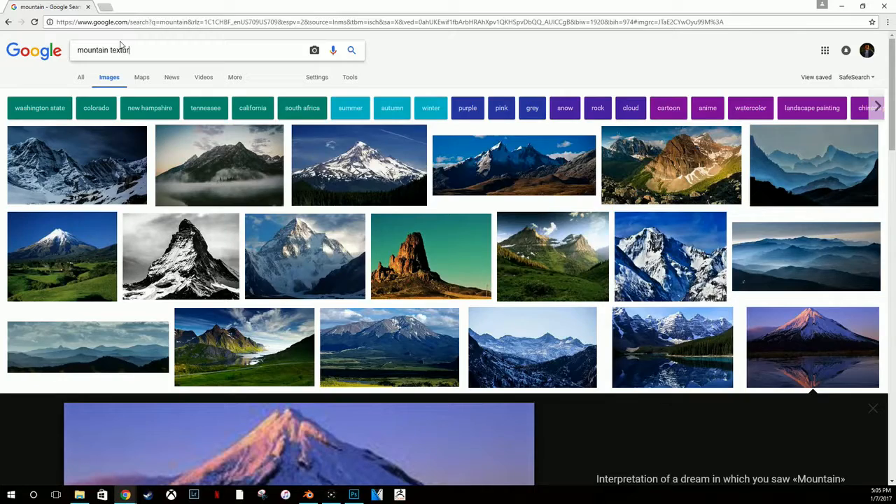
text(e)
key(Return)
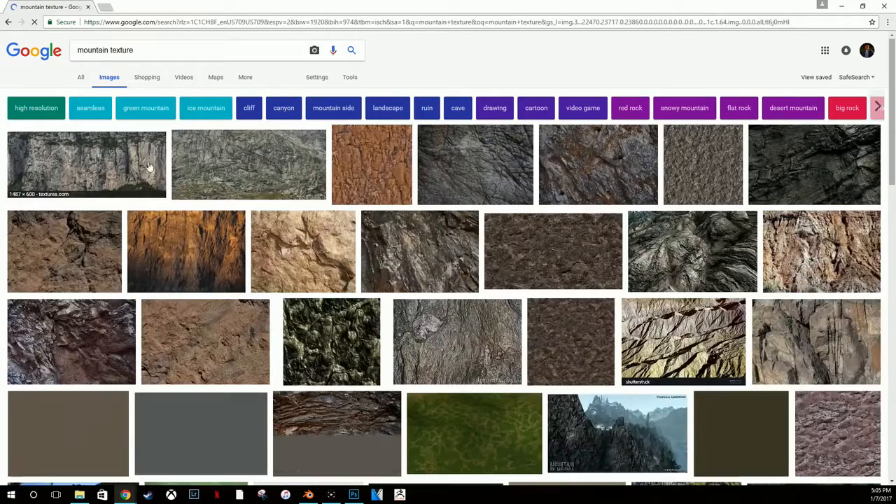
Step: Preview several rock and cliff texture images in the results, and return to Blender
click(148, 166)
click(476, 83)
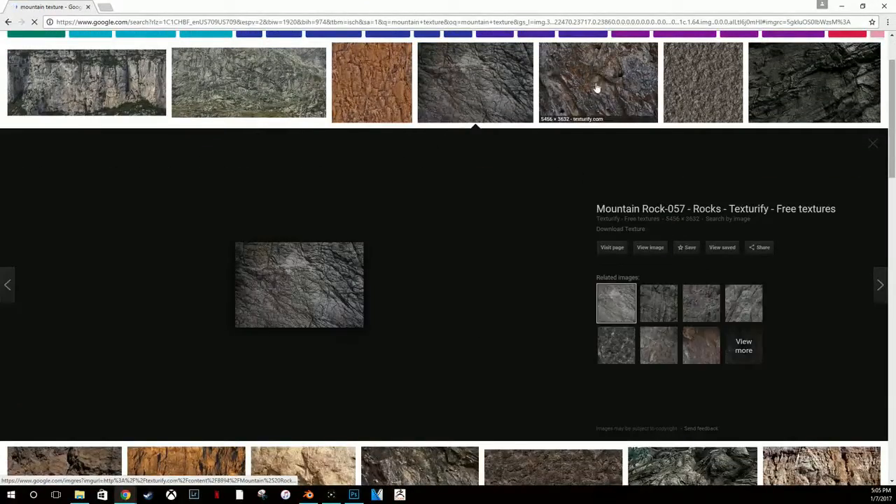
click(761, 84)
click(710, 88)
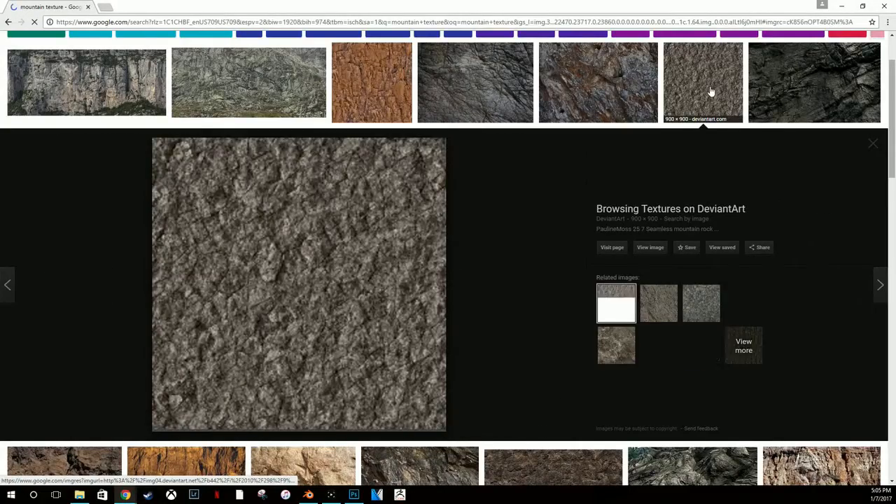
scroll(711, 91, down, 4)
click(201, 315)
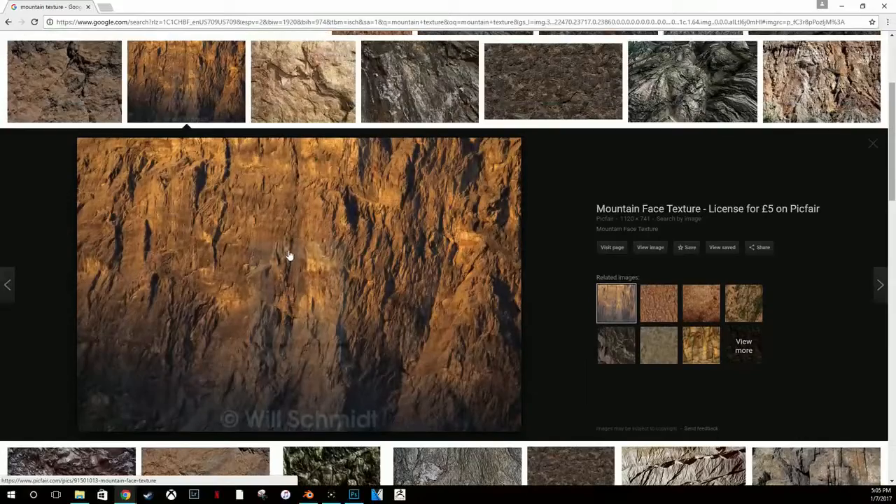
scroll(416, 274, up, 2)
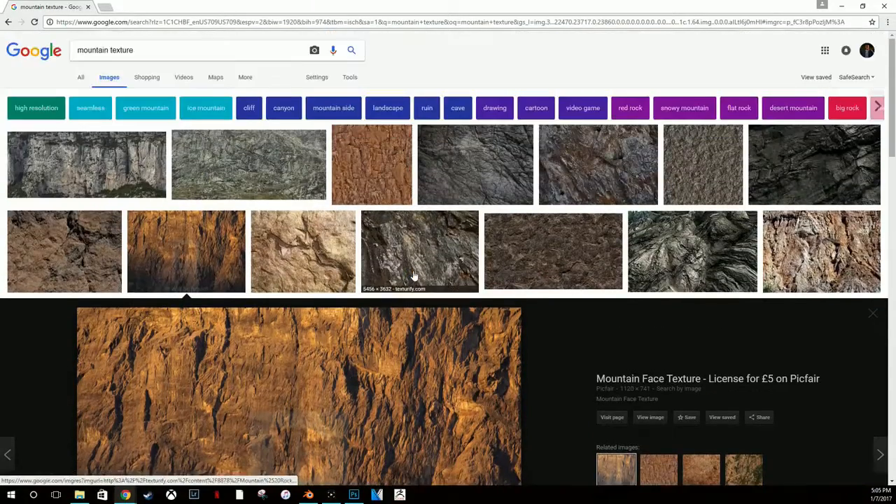
click(309, 494)
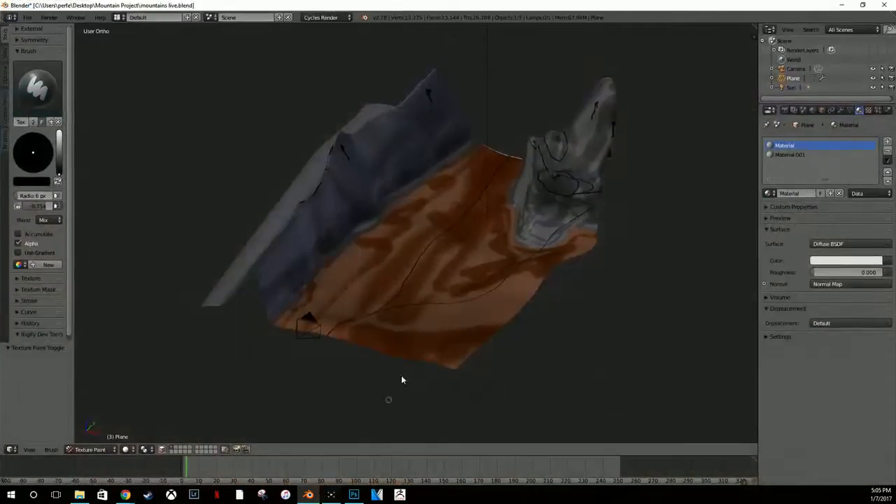
Step: Switch the terrain plane from Texture Paint to Object Mode
mouse_move(401, 380)
middle_down()
mouse_move(386, 266)
mouse_move(404, 236)
mouse_move(328, 292)
middle_up()
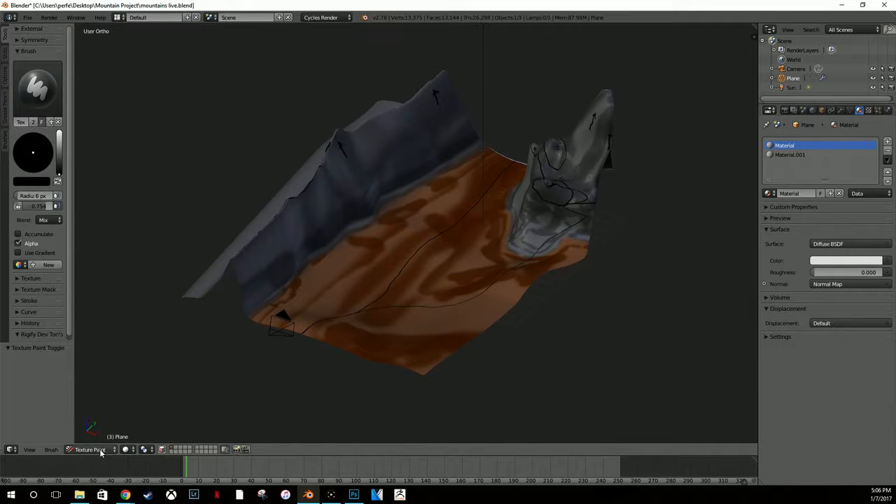
click(100, 453)
click(108, 437)
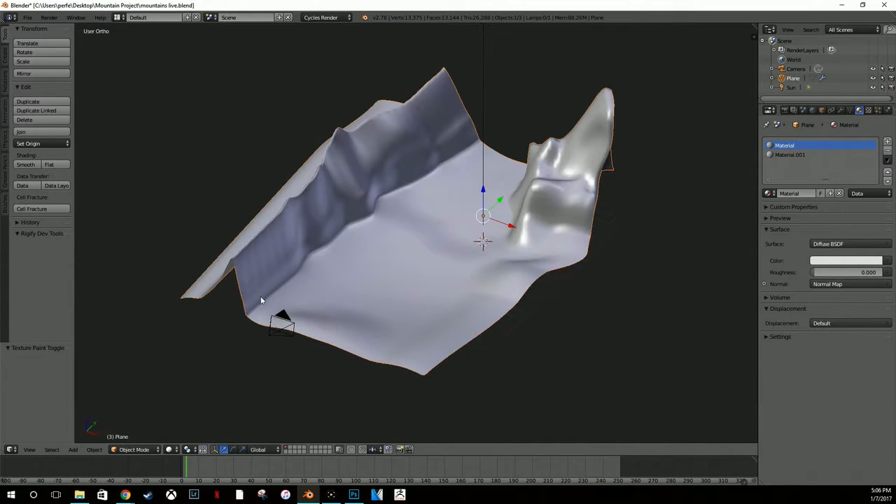
Step: Examine the terrain in rendered shading, both through the camera and in a close-up of the valley floor
key(KP_0)
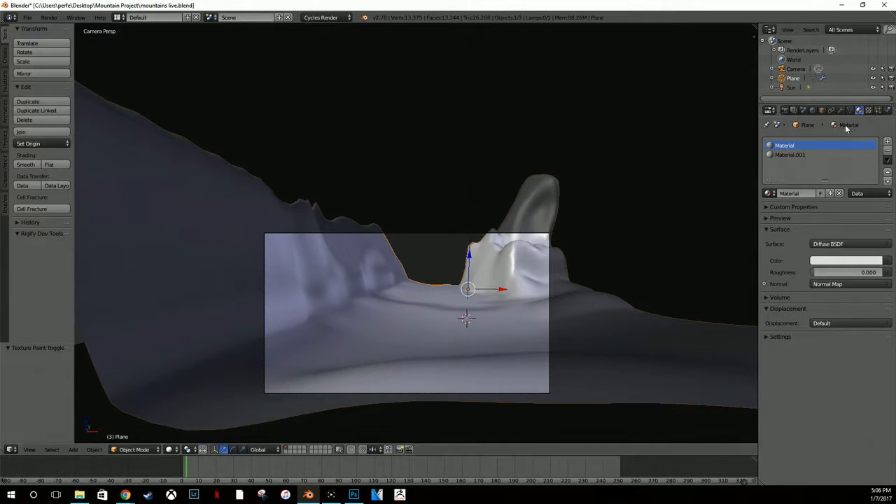
click(841, 111)
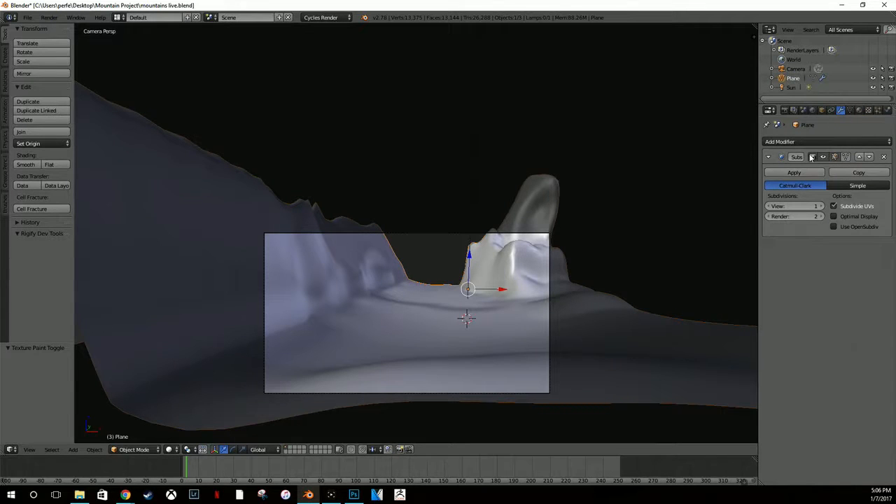
key(shift+z)
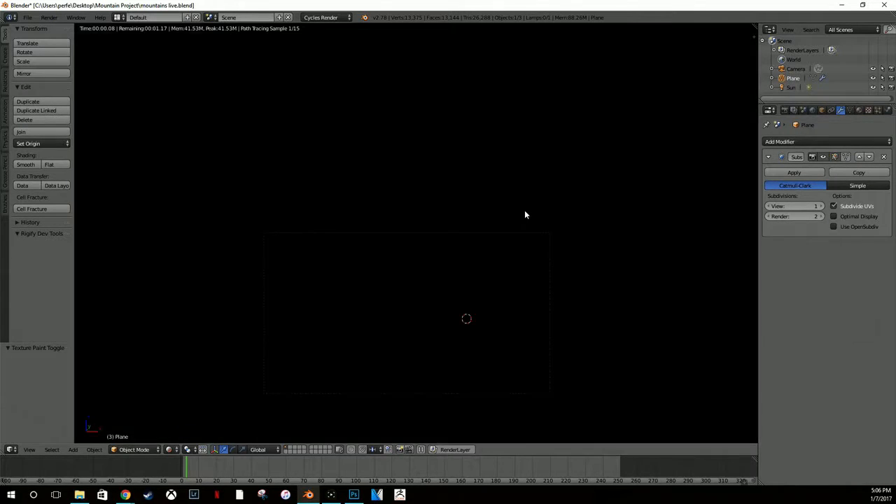
scroll(455, 329, up, 2)
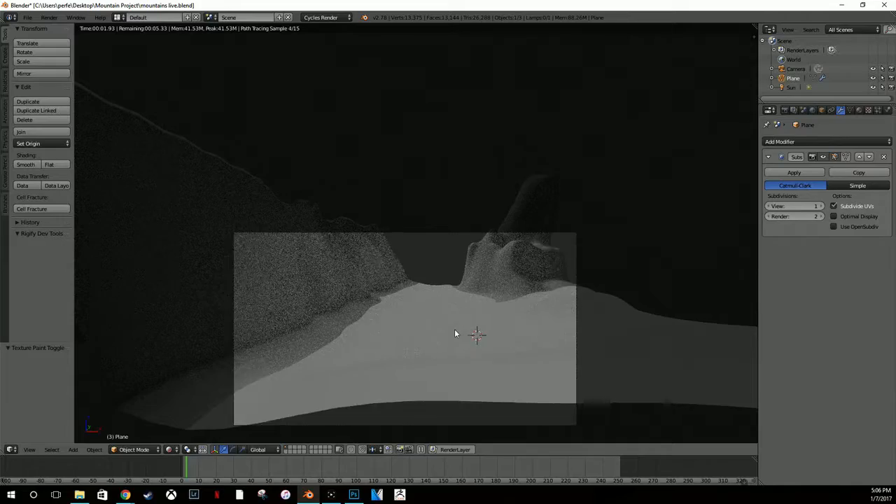
key(shift+z)
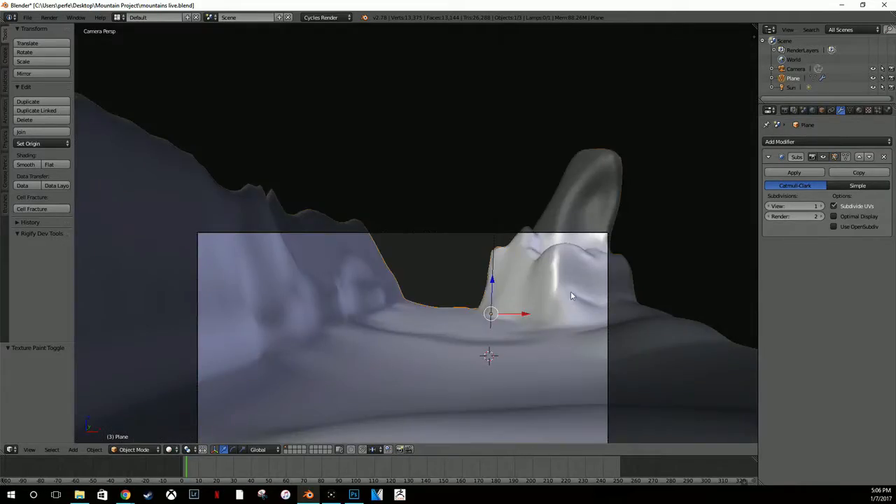
middle_drag(571, 297, 462, 304)
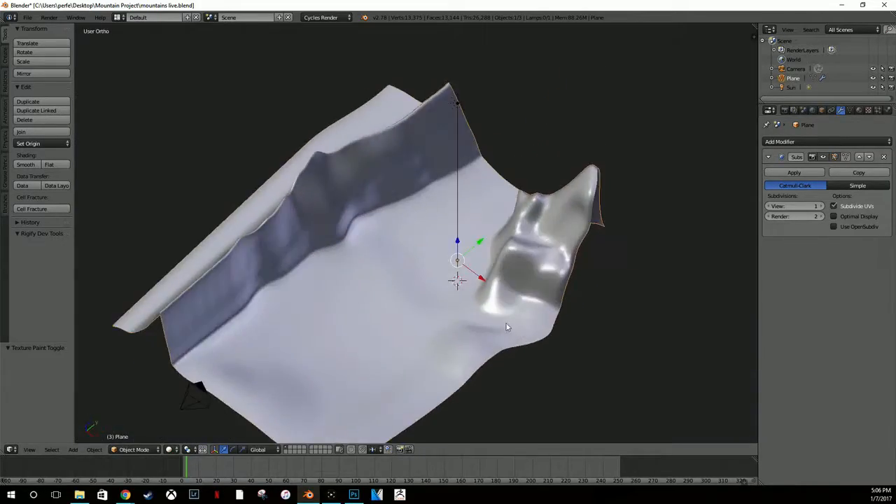
scroll(462, 304, up, 5)
key(shift+z)
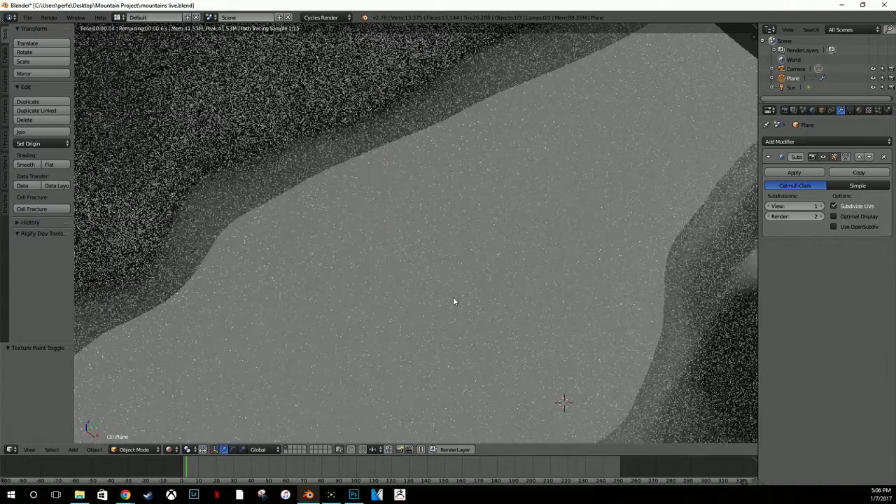
key(shift+z)
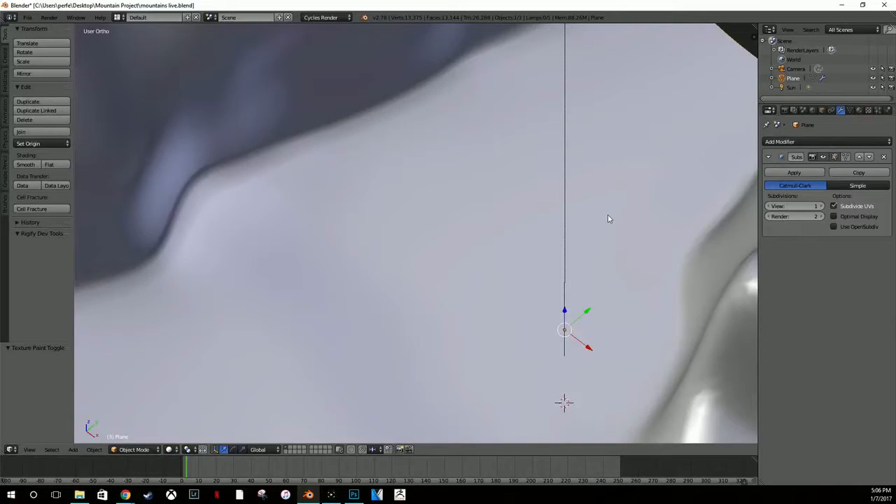
key(KP_0)
middle_drag(405, 183, 391, 216)
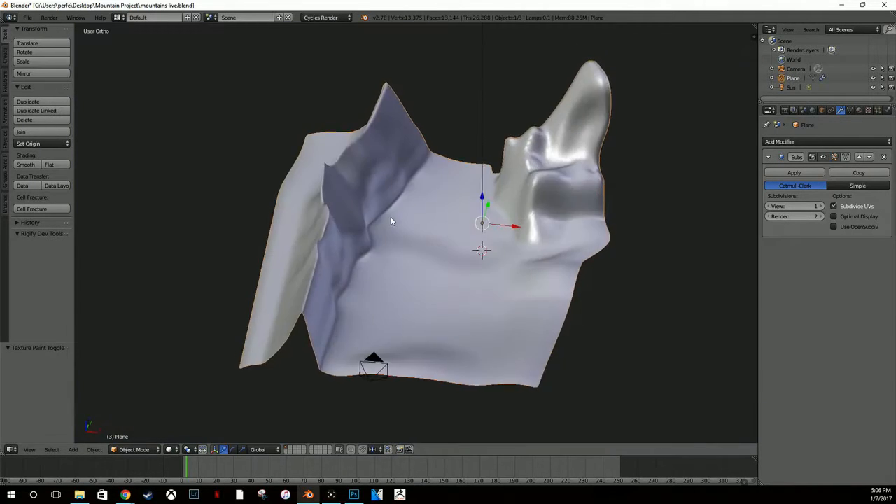
Step: Add a Displace modifier to the terrain plane and inspect the deformed mountains
scroll(398, 213, down, 3)
click(861, 140)
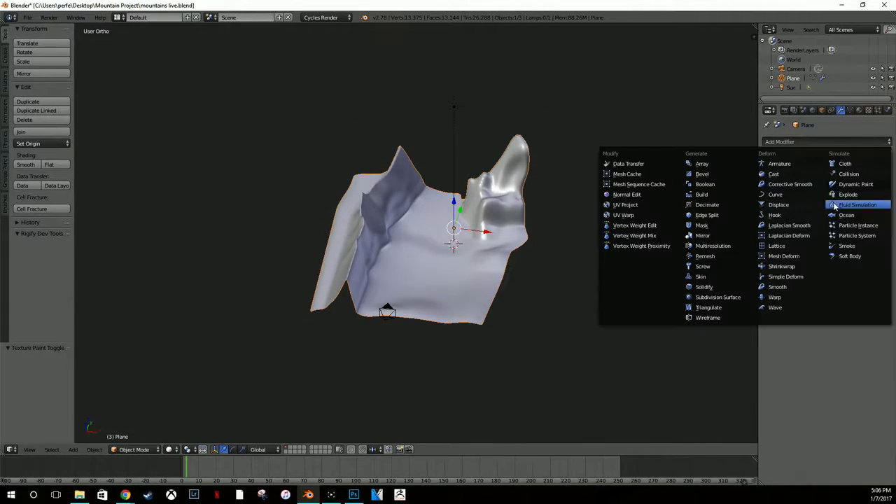
click(783, 206)
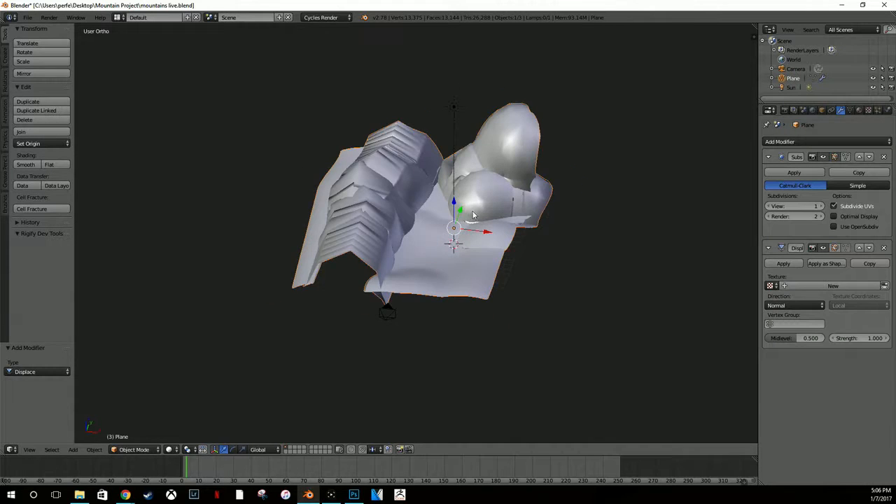
scroll(475, 217, up, 5)
middle_drag(474, 226, 473, 206)
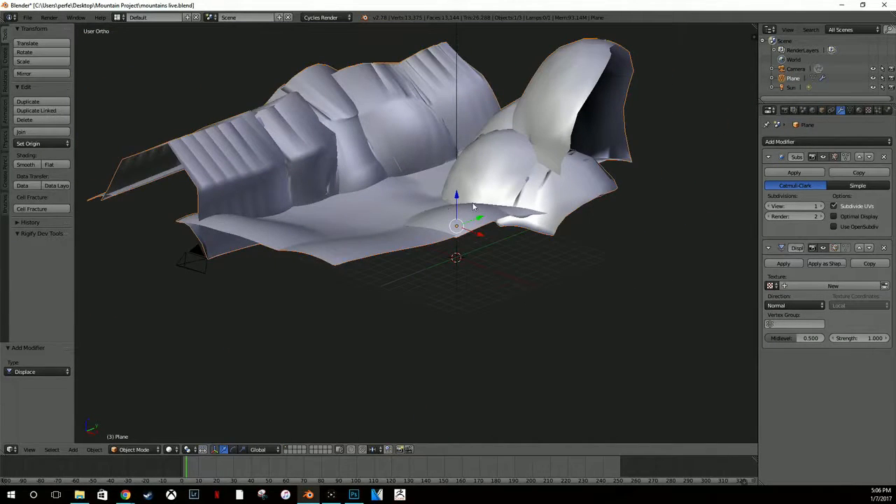
middle_drag(472, 236, 498, 231)
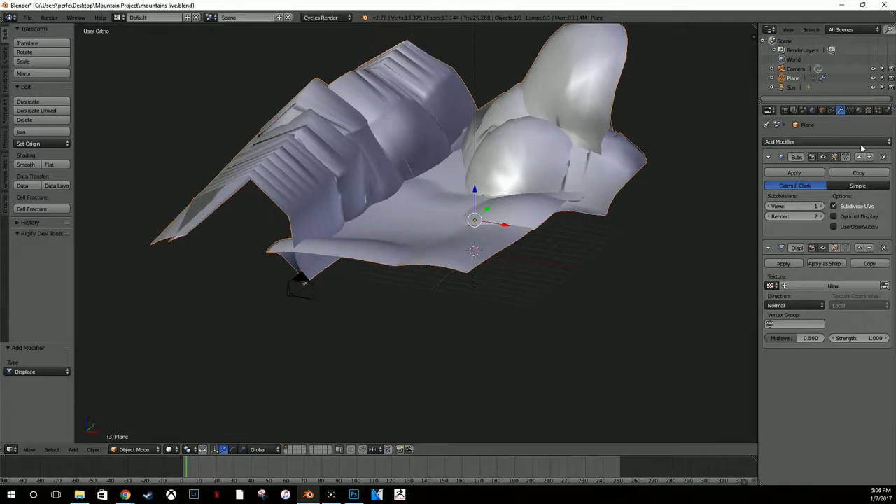
Step: Create a new texture for the Displace modifier, set its type to Clouds and its noise size to 0.40
click(869, 111)
click(839, 141)
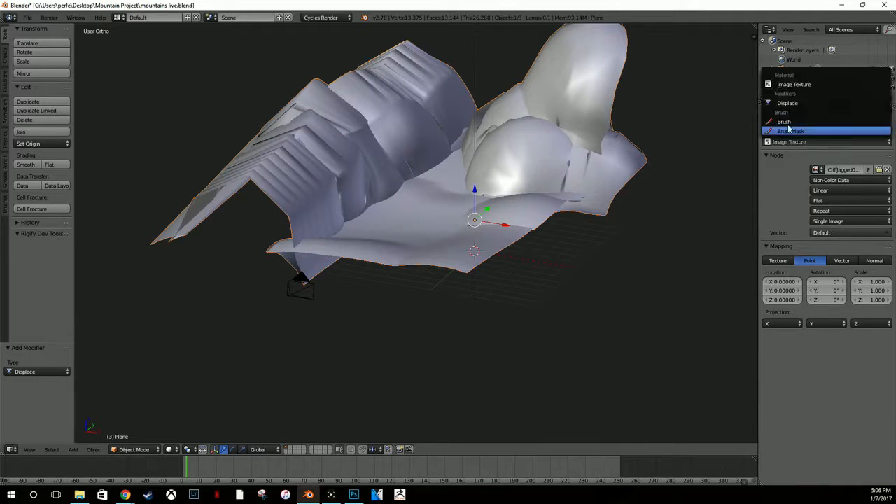
click(786, 105)
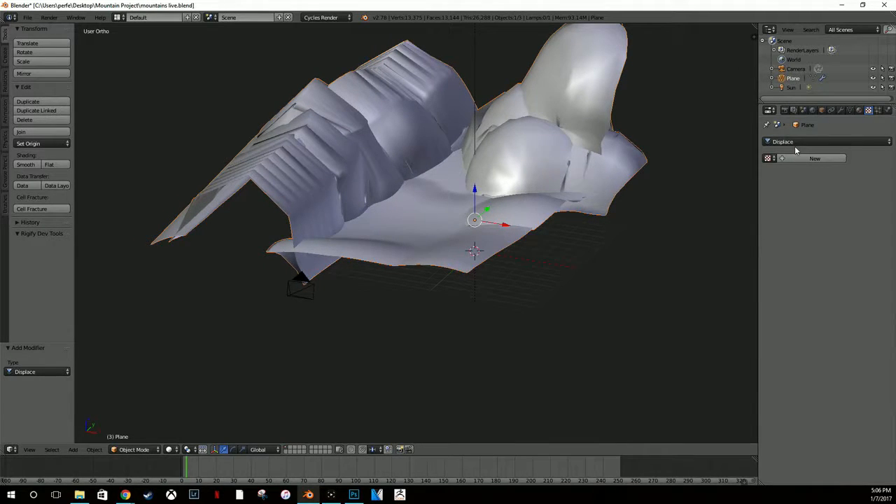
click(798, 158)
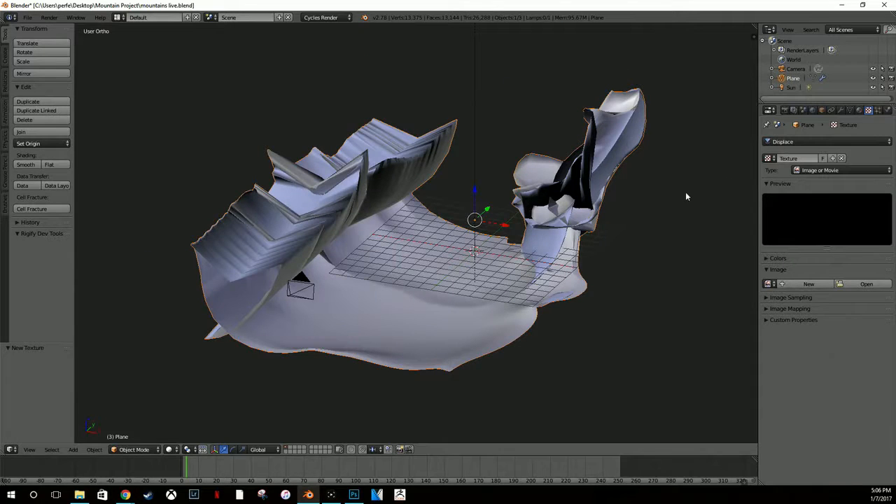
click(850, 168)
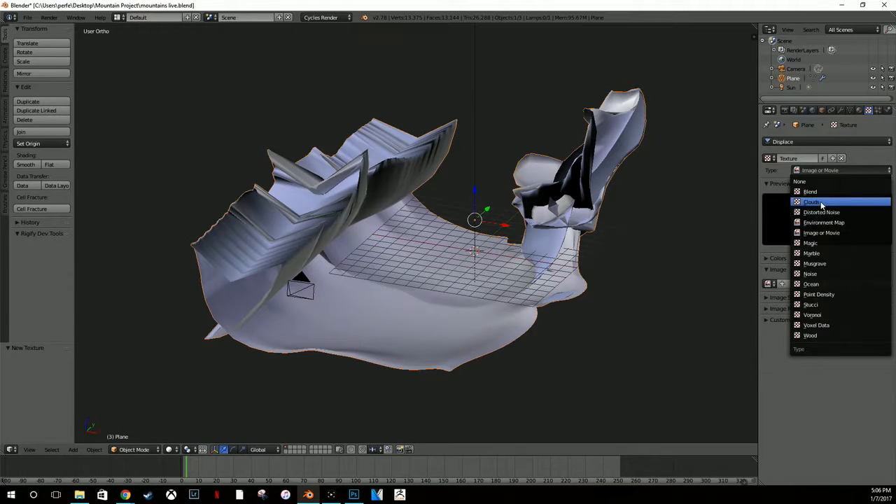
click(822, 203)
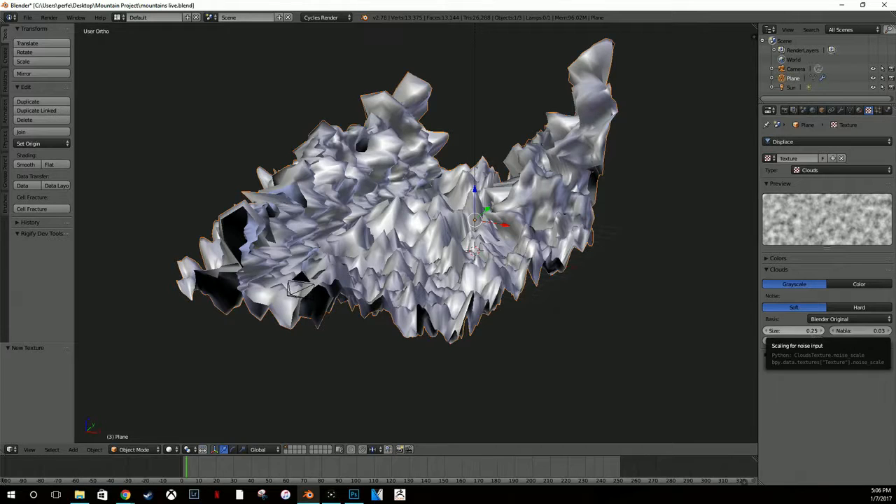
click(795, 330)
text(.4)
key(Return)
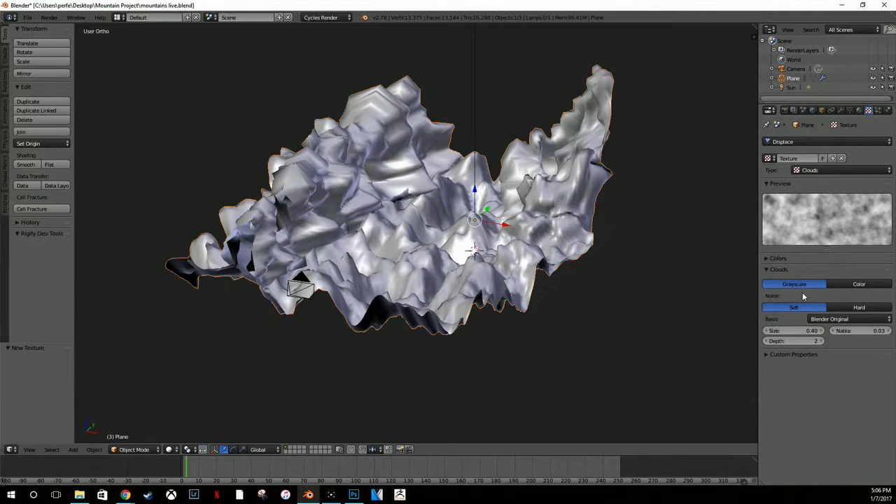
Step: Raise the Subdivision Surface view level to 2 and reduce the Displace modifier's strength to 0.05
click(841, 112)
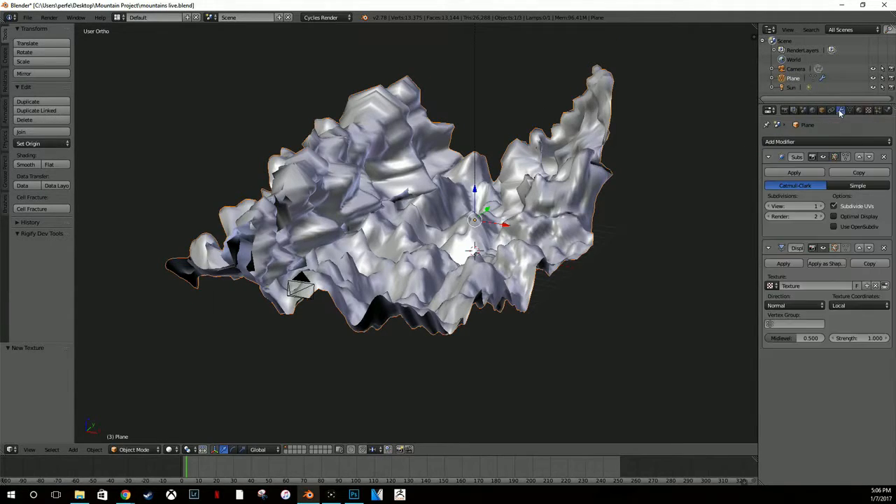
click(820, 206)
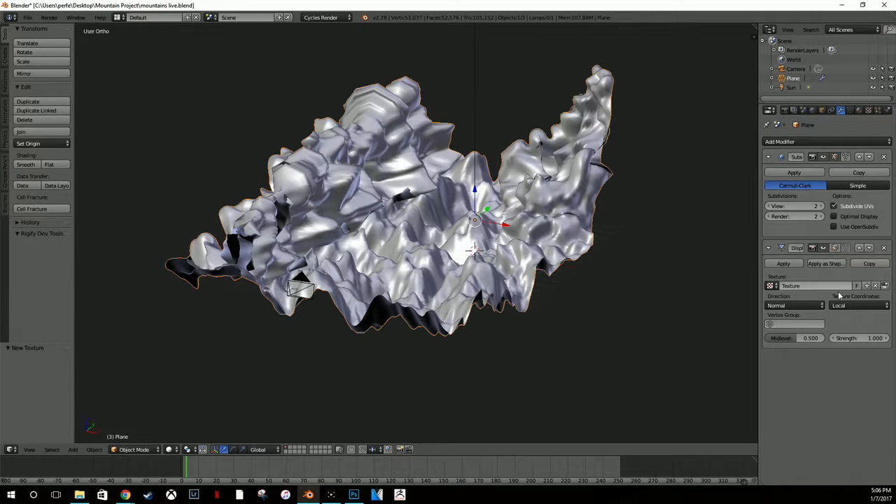
click(834, 340)
click(833, 340)
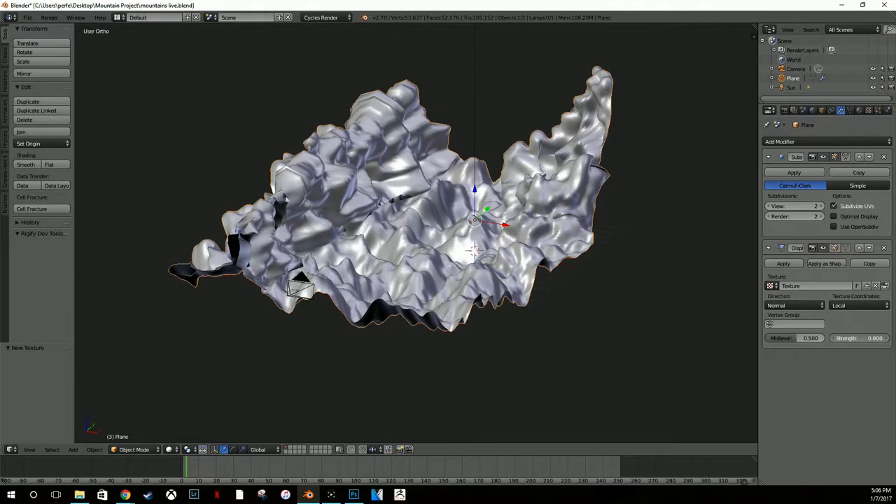
click(833, 339)
click(834, 340)
click(834, 339)
click(833, 339)
click(833, 340)
click(833, 340)
click(833, 339)
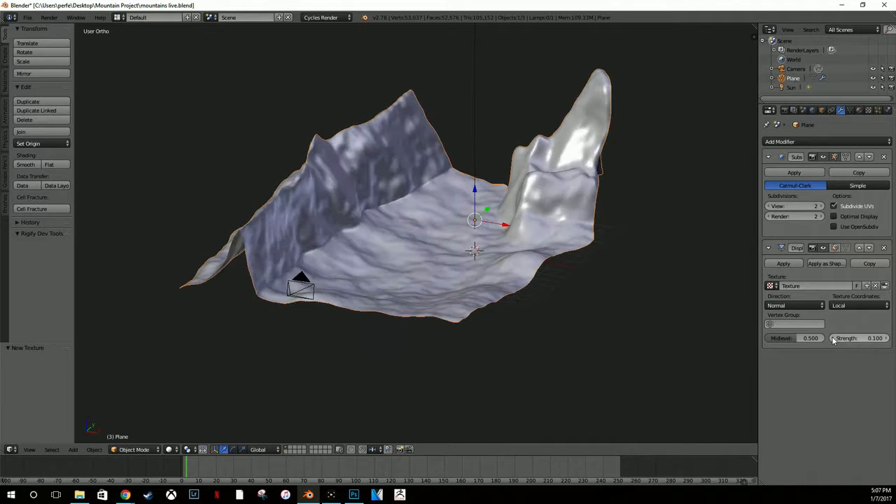
click(833, 339)
click(881, 338)
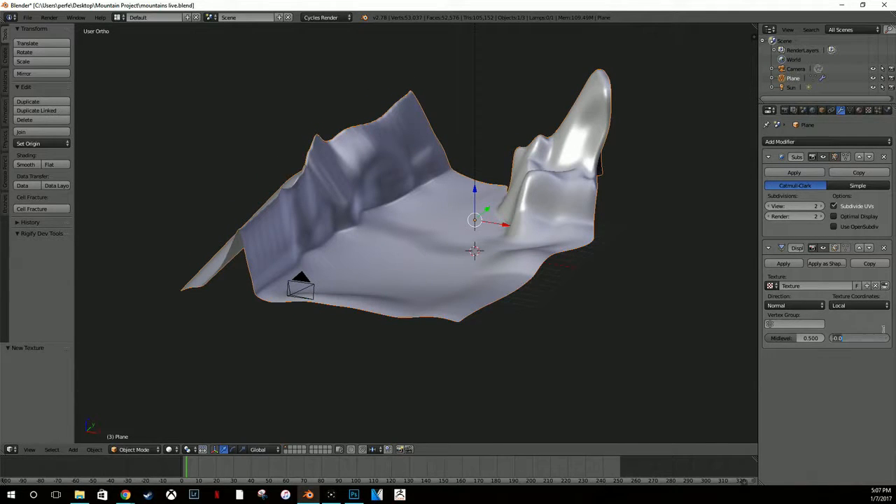
text(.05)
key(Return)
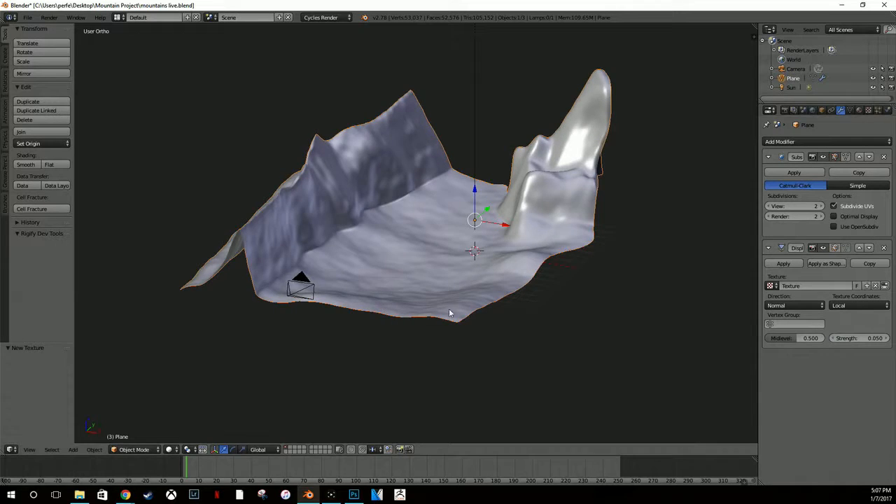
Step: Inspect the displaced terrain up close and set the Clouds texture's noise size to 0.50
middle_drag(449, 308, 383, 301)
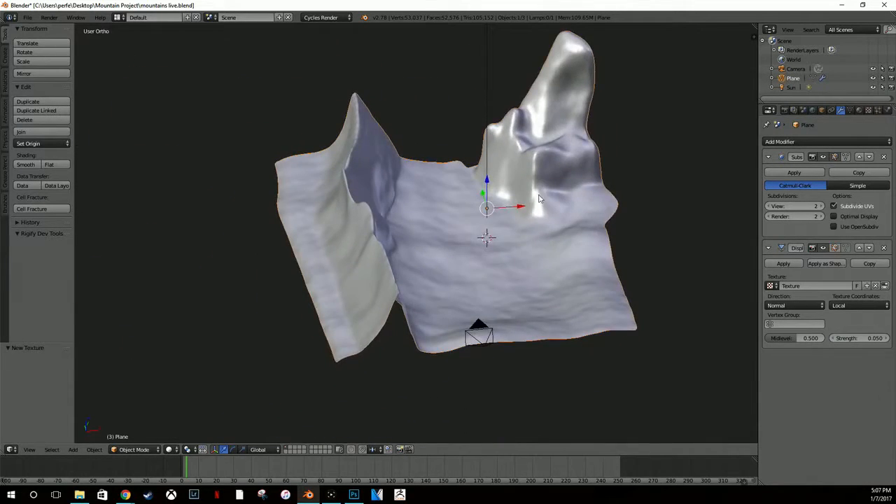
scroll(581, 186, up, 5)
shift+middle_drag(615, 226, 498, 261)
scroll(484, 253, down, 4)
scroll(484, 253, up, 5)
scroll(498, 261, down, 4)
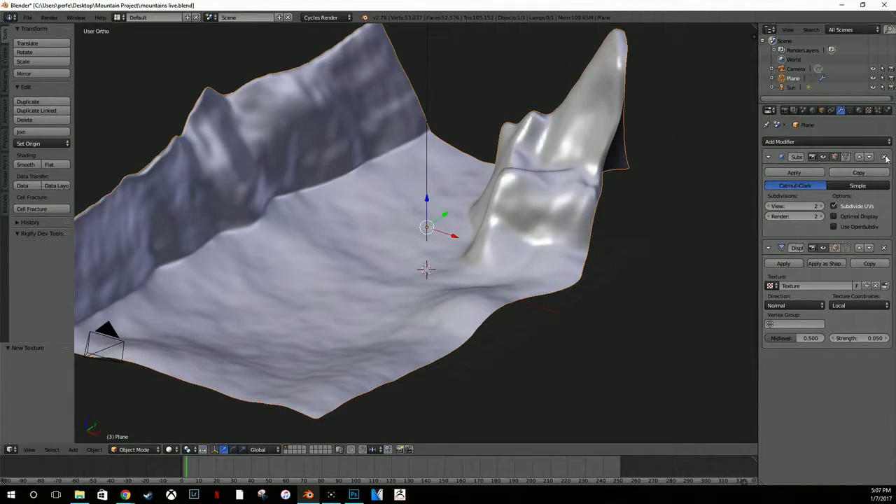
click(868, 110)
click(821, 331)
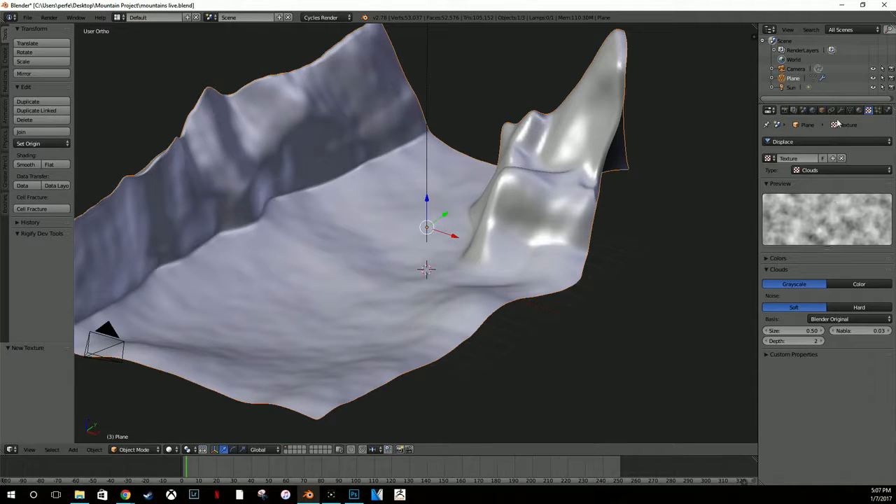
Step: Try a Displace strength of 0.04 on the terrain and settle on 0.06
click(841, 110)
click(860, 332)
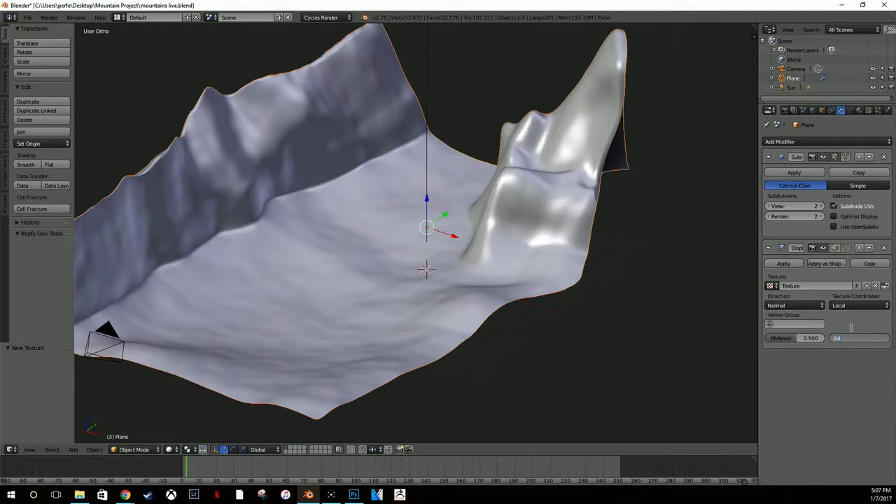
text(.04)
key(Return)
click(861, 336)
text(.06)
key(Return)
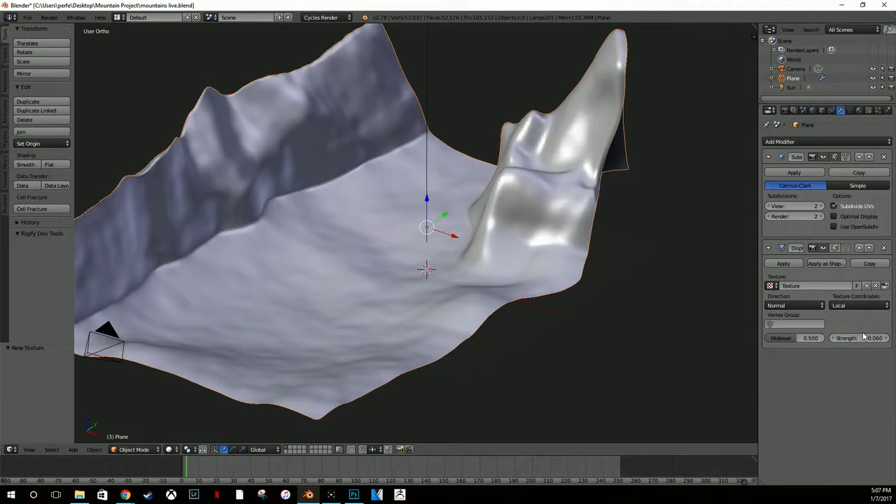
Step: Add a second Displace modifier to the terrain and create a new texture of type Clouds for it
mouse_move(256, 287)
middle_down()
mouse_move(240, 298)
mouse_move(220, 285)
mouse_move(252, 281)
middle_up()
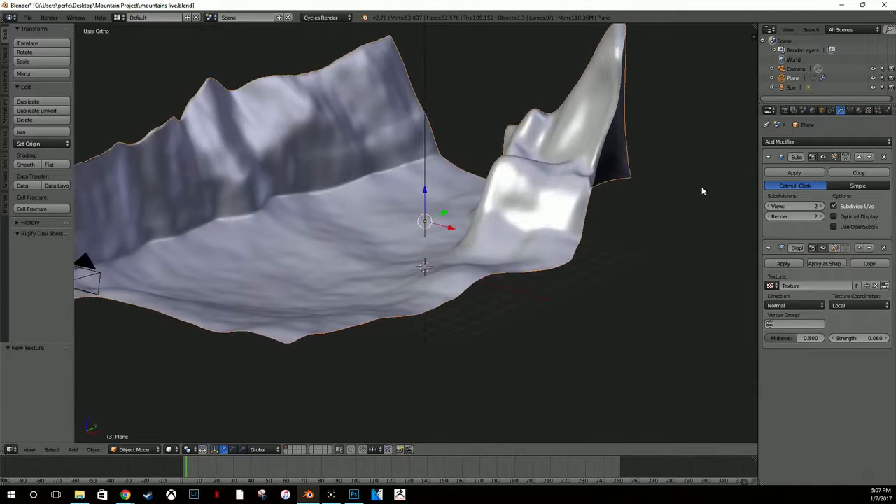
click(855, 142)
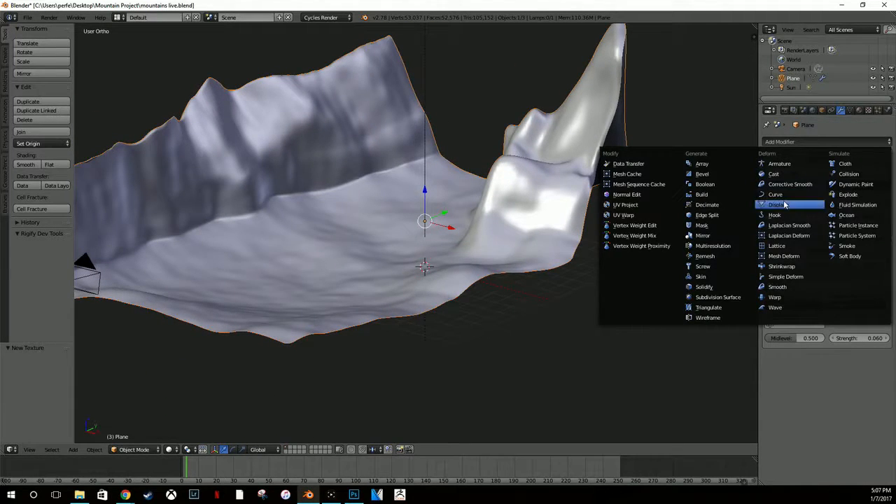
click(784, 205)
click(872, 112)
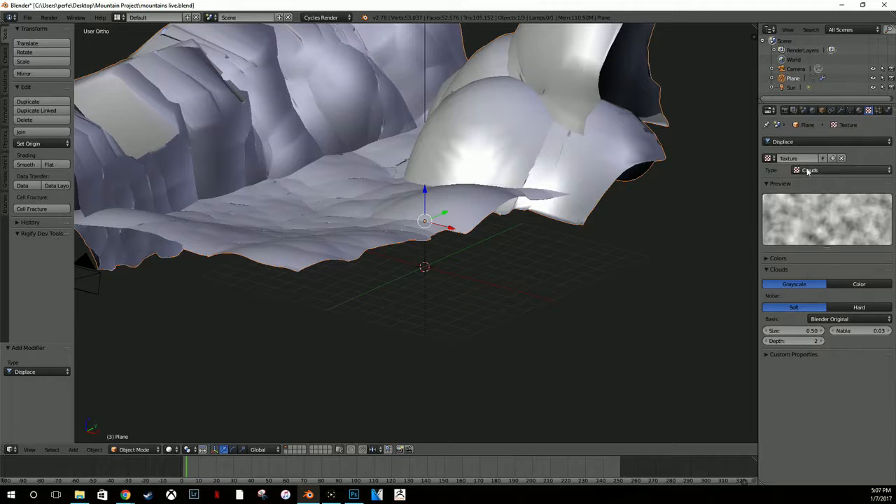
click(805, 140)
click(791, 104)
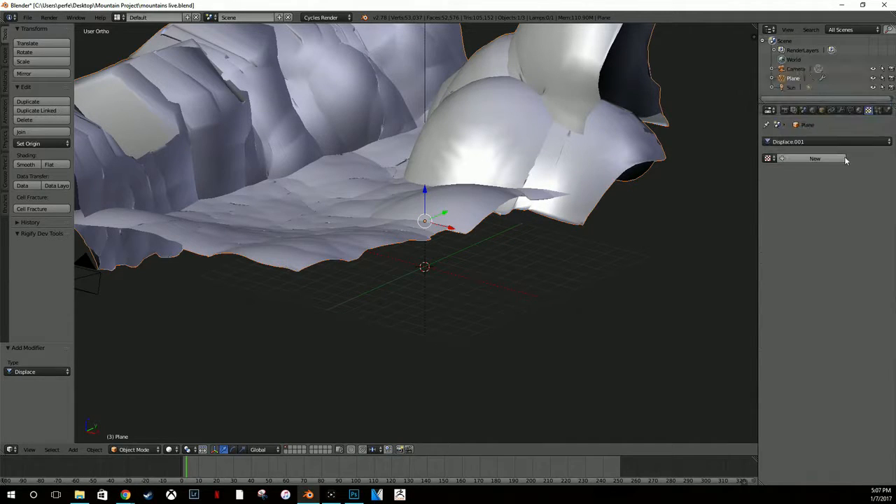
click(806, 159)
click(845, 170)
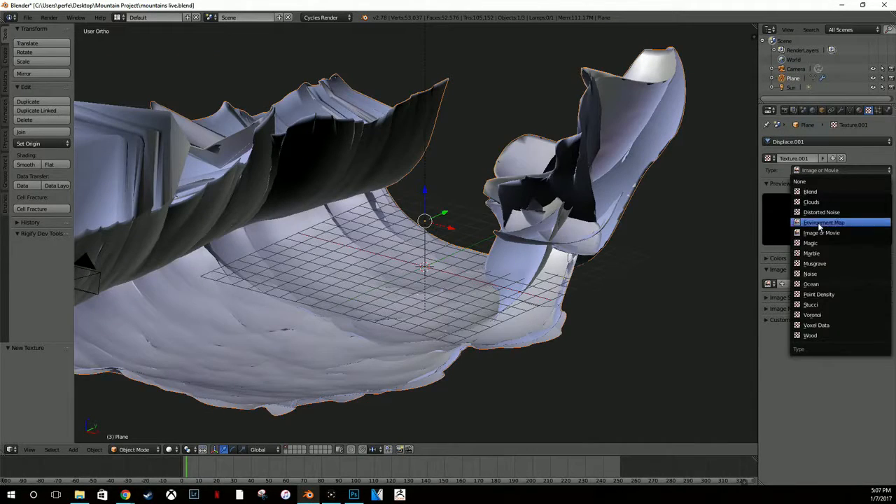
click(816, 202)
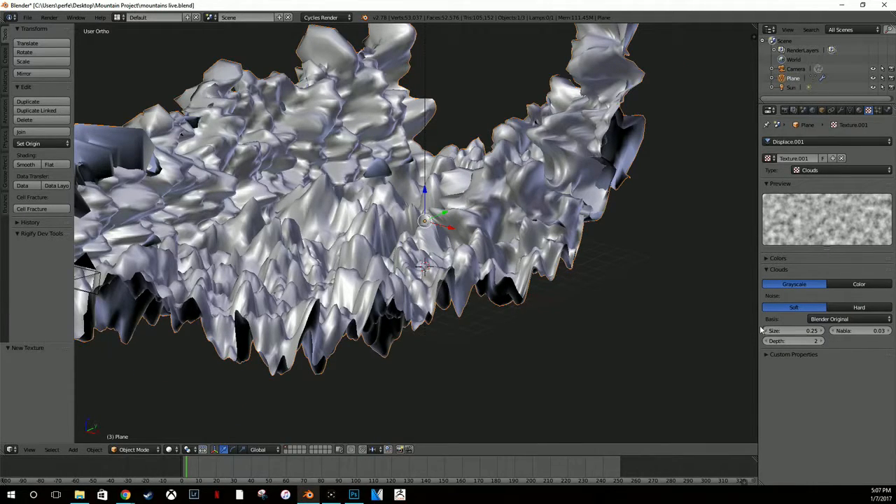
Step: Set the new Clouds texture's noise size to 0.10 and the second Displace modifier's strength to 0.05
drag(770, 332, 742, 332)
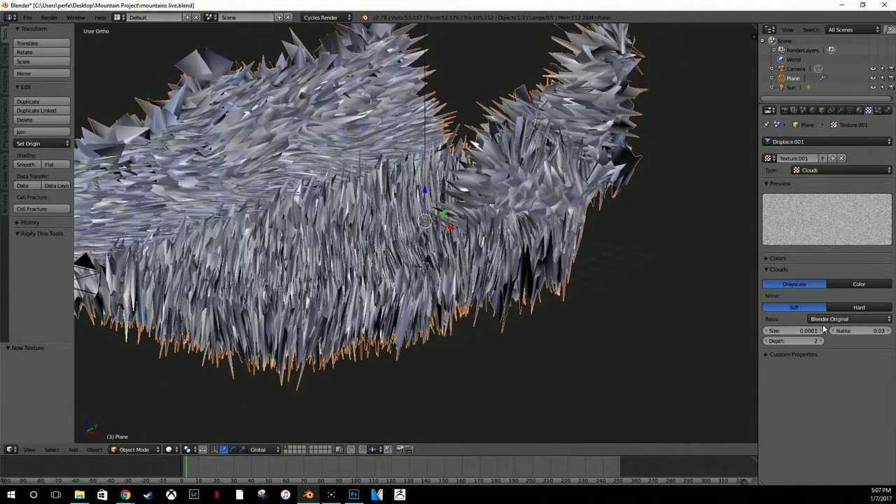
click(821, 331)
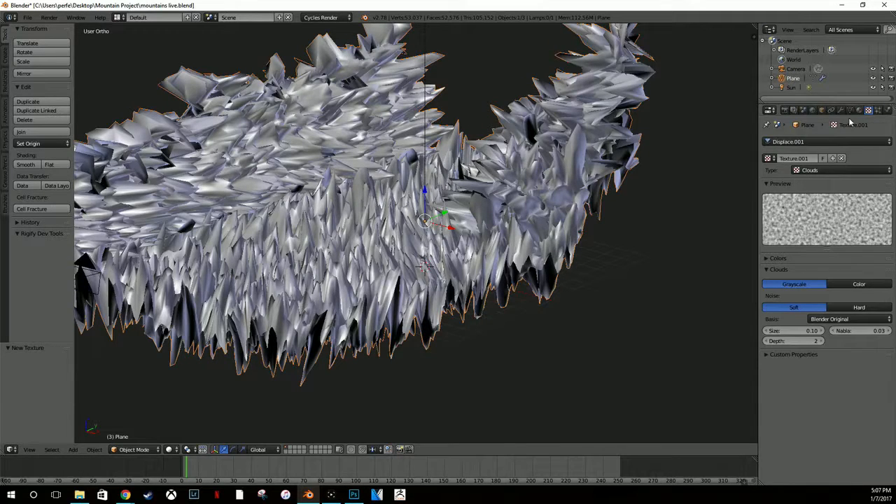
click(840, 110)
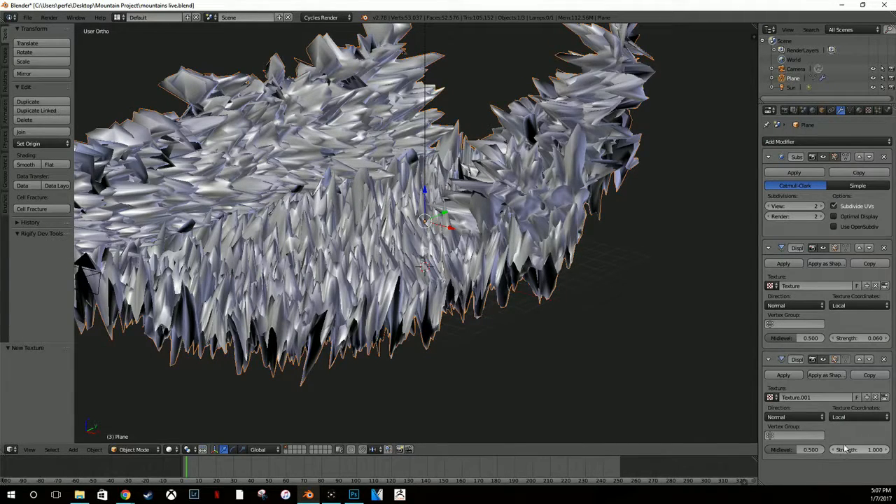
click(839, 446)
text(0.05)
key(Return)
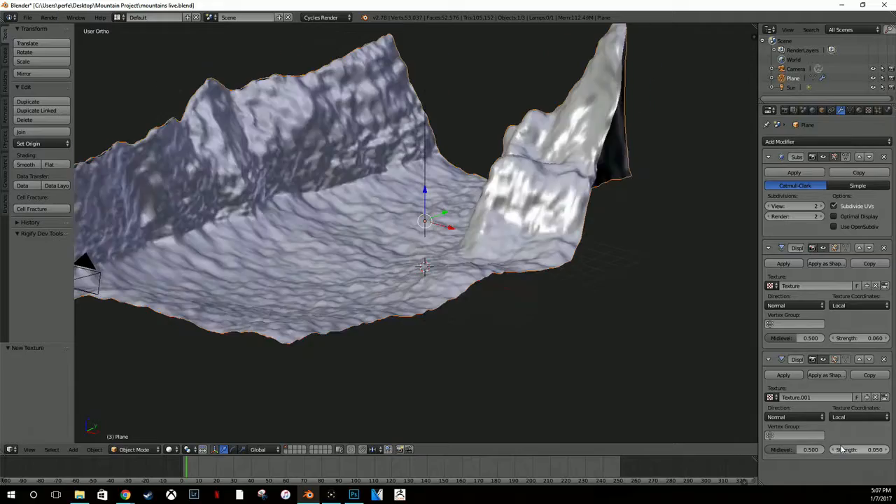
Step: Try a strength of 0.03 on the second Displace modifier and settle on 0.01
mouse_move(424, 247)
middle_down()
mouse_move(335, 238)
mouse_move(420, 246)
middle_up()
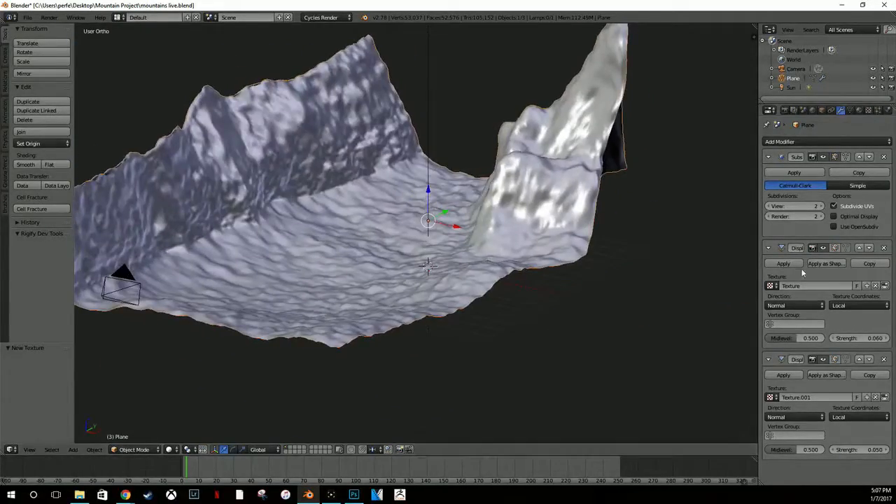
click(850, 448)
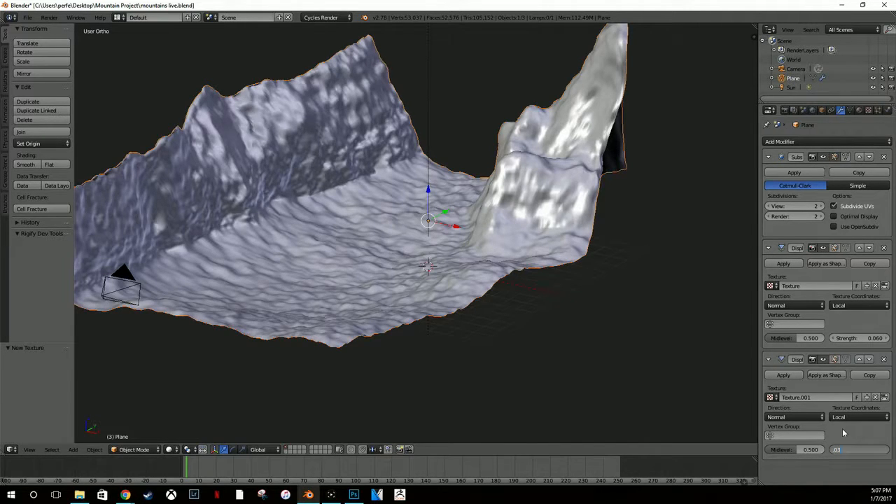
text(.03)
key(Return)
click(876, 448)
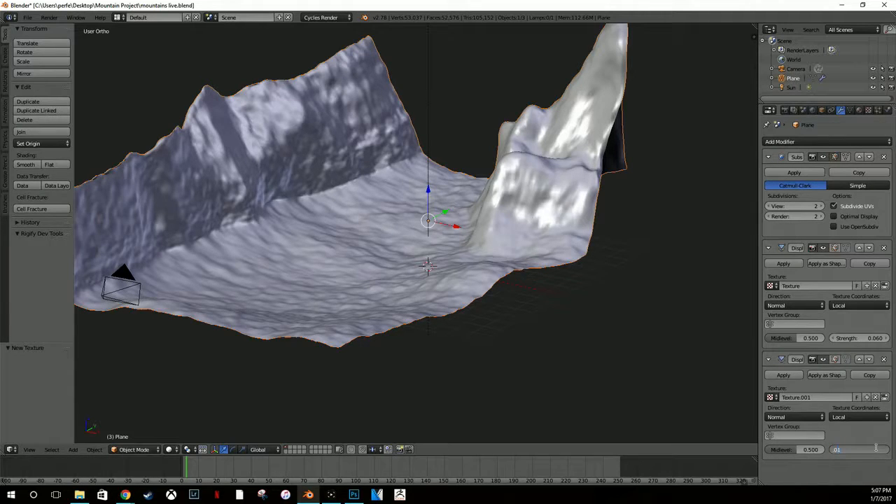
key(Return)
middle_drag(434, 341, 393, 343)
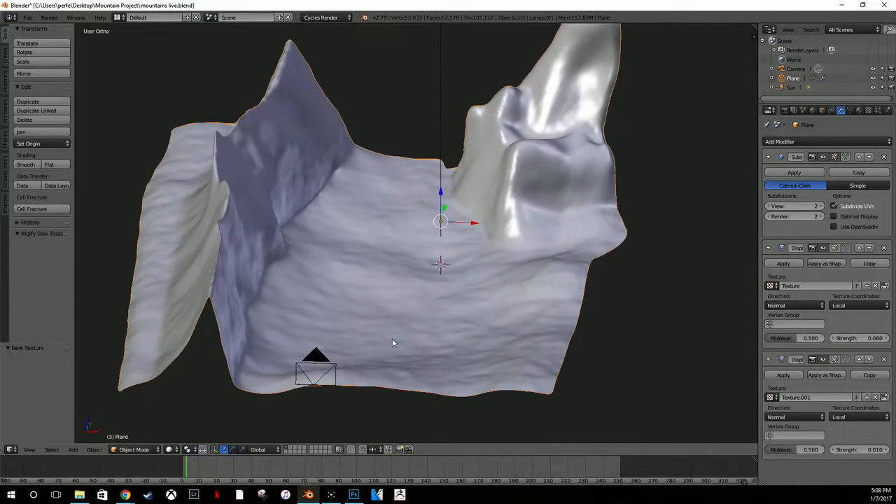
Step: Save the Blender file and check the displaced terrain through the camera and from outside it
key(ctrl+s)
click(394, 337)
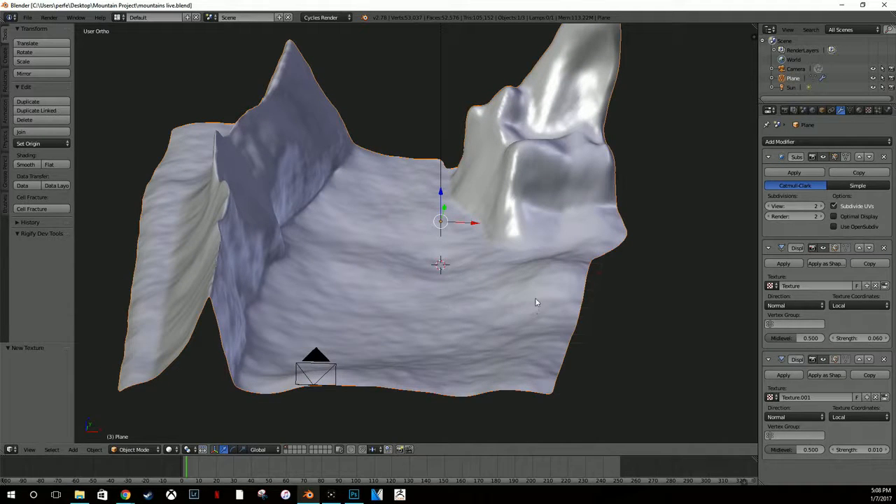
key(KP_0)
scroll(518, 271, down, 5)
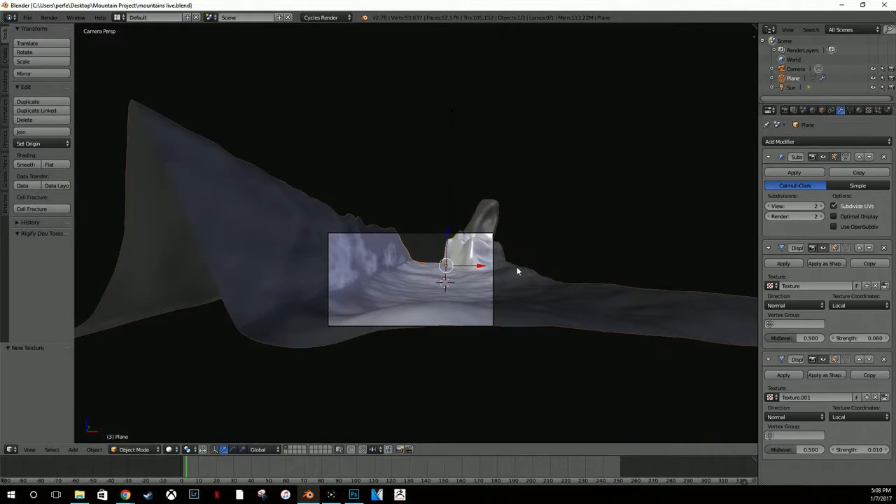
mouse_move(517, 271)
middle_down()
mouse_move(522, 280)
mouse_move(474, 310)
mouse_move(482, 251)
mouse_move(593, 283)
mouse_move(498, 284)
mouse_move(483, 266)
mouse_move(518, 269)
middle_up()
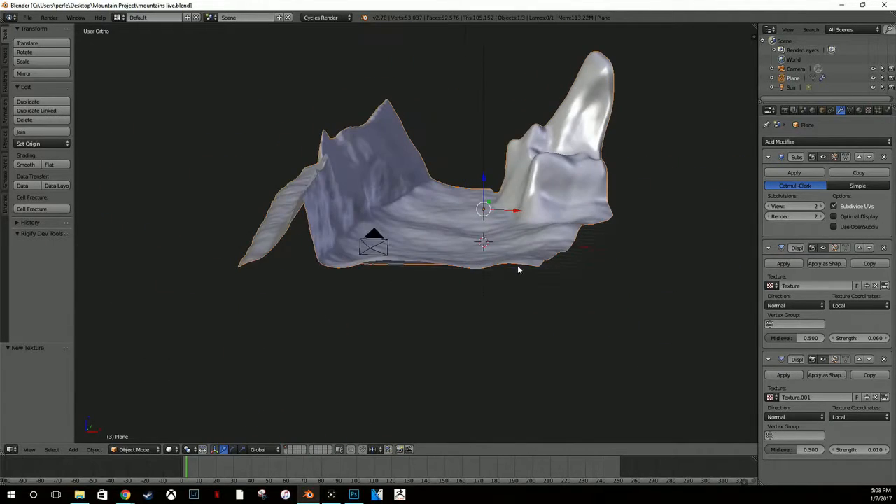
middle_drag(549, 232, 560, 189)
Step: Switch to Photoshop and hide Layer 0 of Mountain Skin 2.psd to examine the guide lines, then show it again
key(alt+Tab)
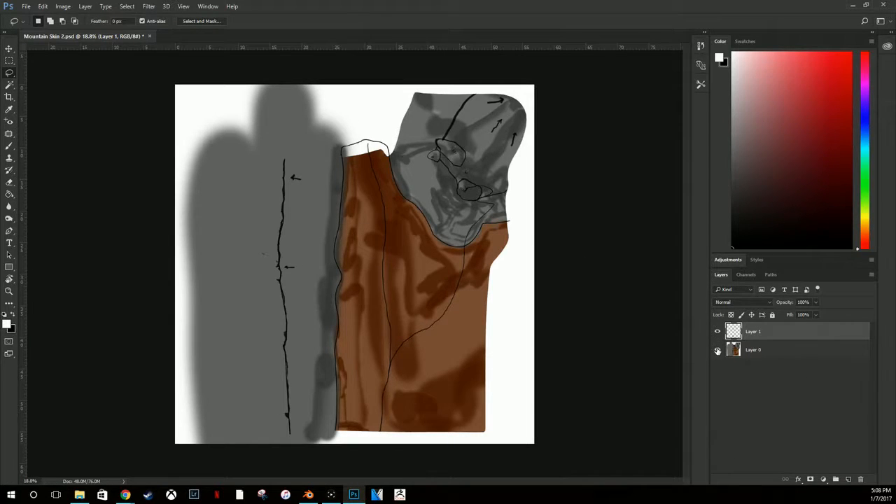
click(717, 350)
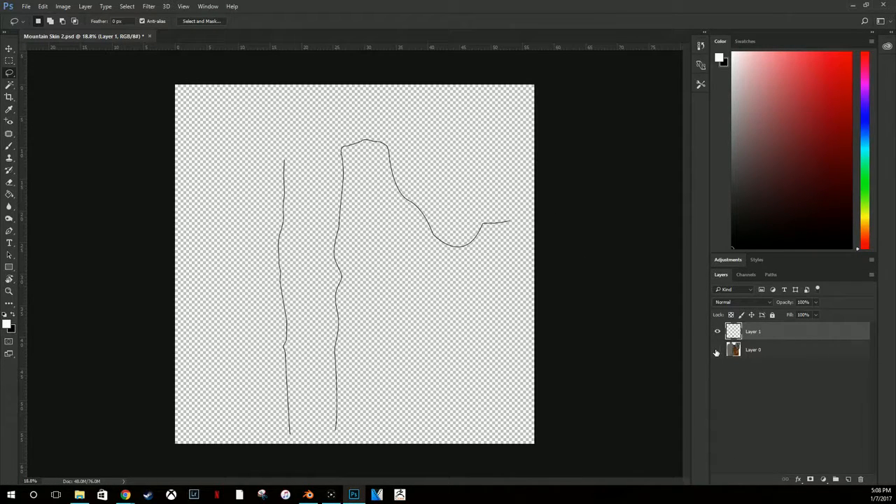
click(717, 350)
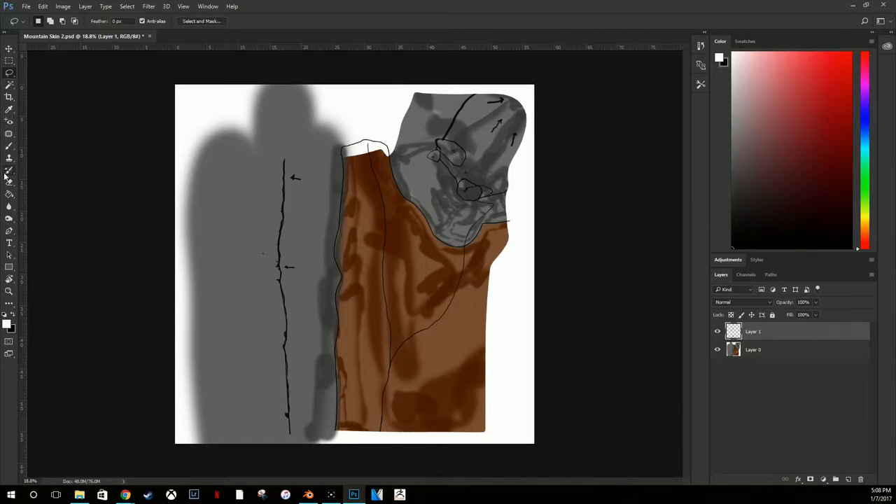
Step: Try the Clone Stamp tool on the mountain skin image and switch to the Brush tool
key(s)
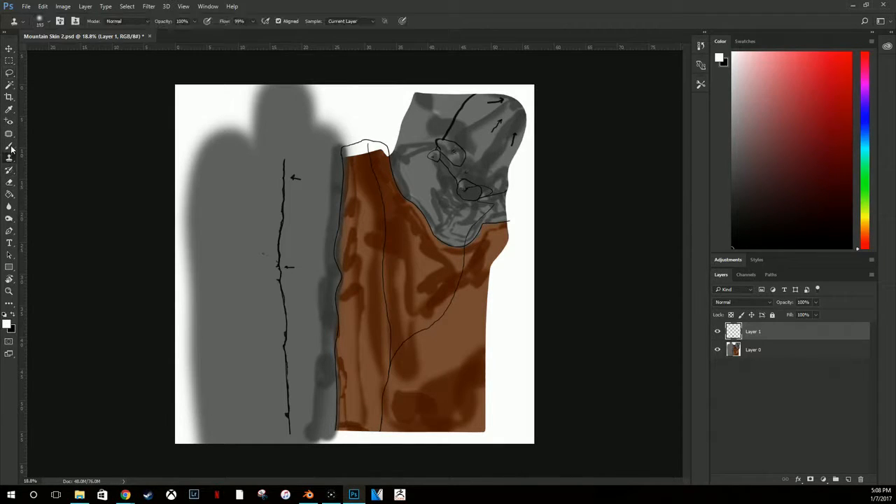
click(627, 293)
click(452, 191)
click(6, 147)
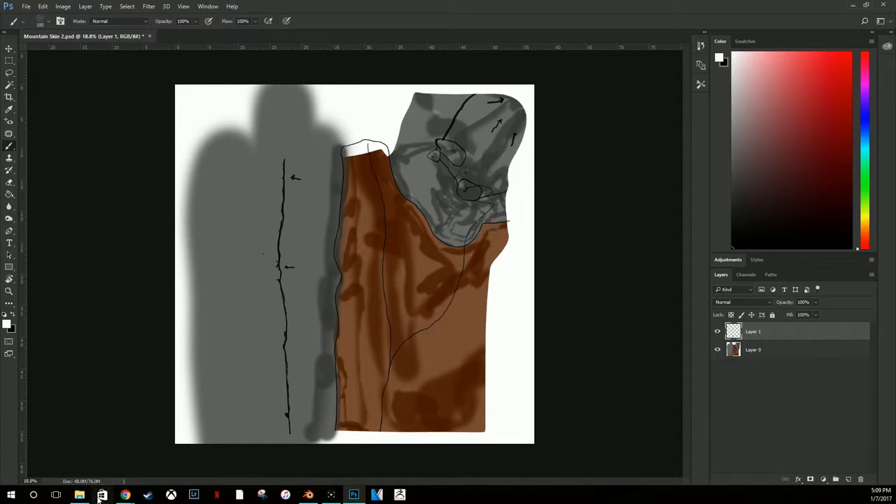
Step: Switch to Chrome and preview grey cliff and rock face images in the mountain texture image results
click(125, 496)
click(169, 442)
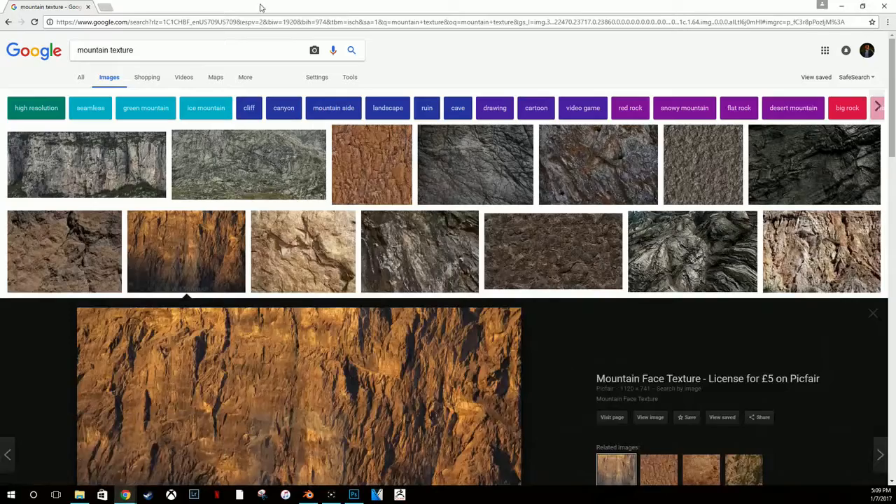
scroll(336, 336, down, 6)
scroll(335, 280, up, 5)
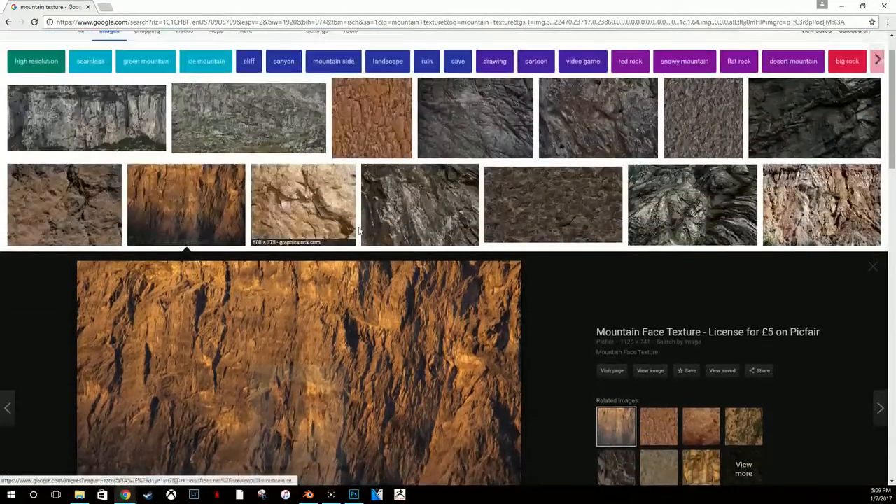
click(288, 134)
scroll(360, 254, down, 5)
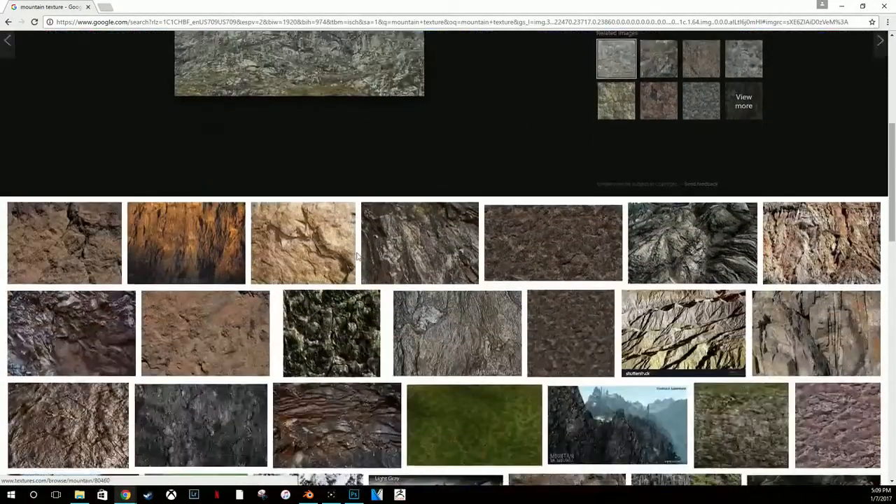
click(424, 246)
Step: Look further through the mountain texture image results for suitable rock surfaces
scroll(414, 243, down, 5)
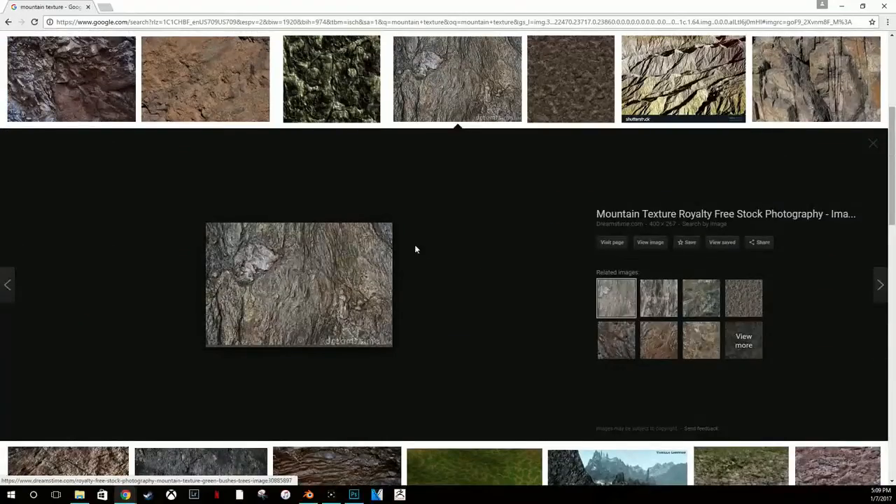
scroll(362, 257, down, 4)
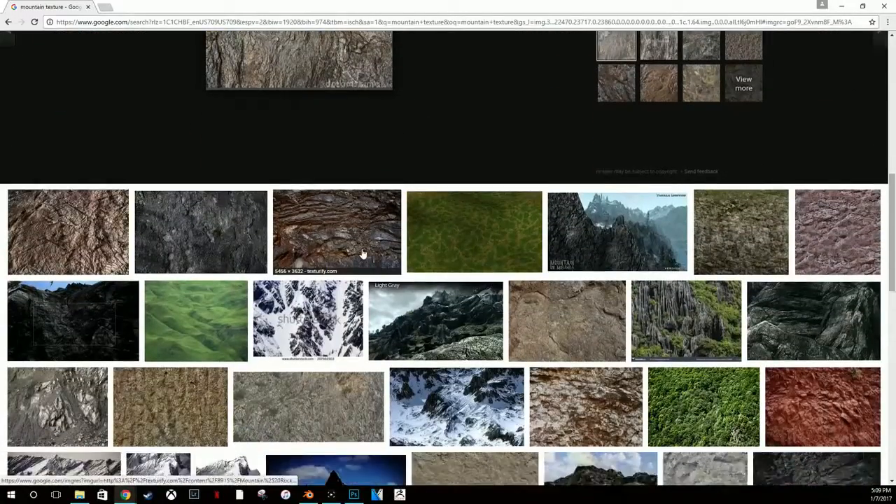
scroll(384, 261, down, 2)
scroll(490, 266, down, 6)
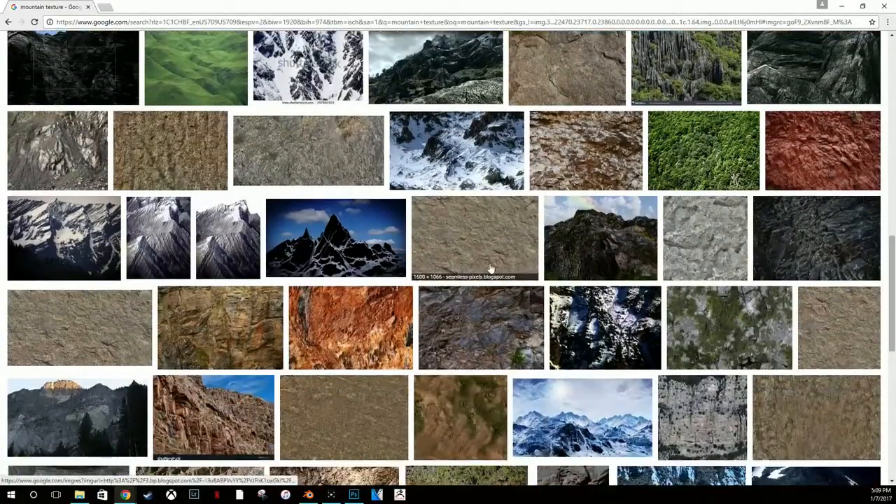
scroll(490, 259, up, 14)
scroll(509, 239, up, 10)
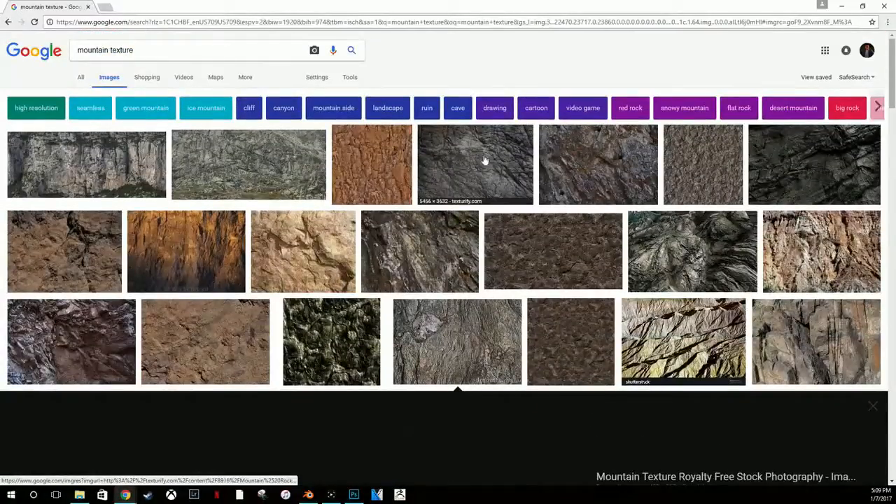
Step: Preview the Mountain Rock-057 and Mountain Rock Texture cliff images, and move the browser window off this screen
click(454, 165)
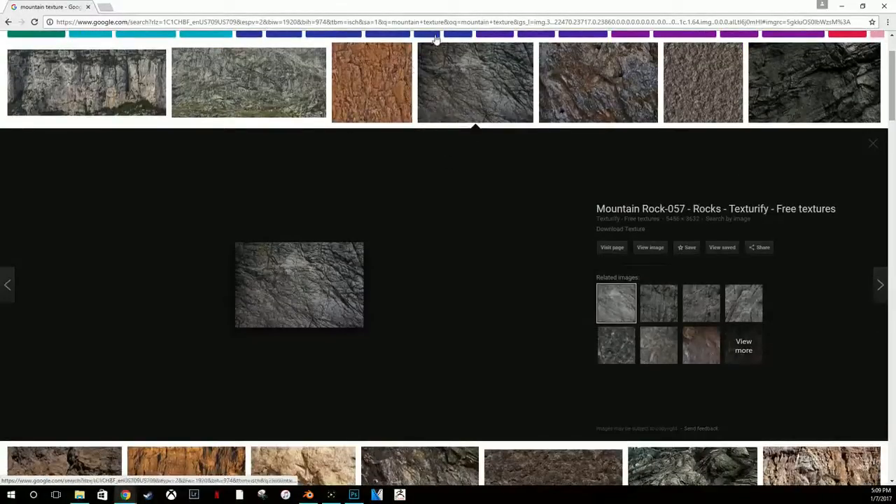
click(133, 101)
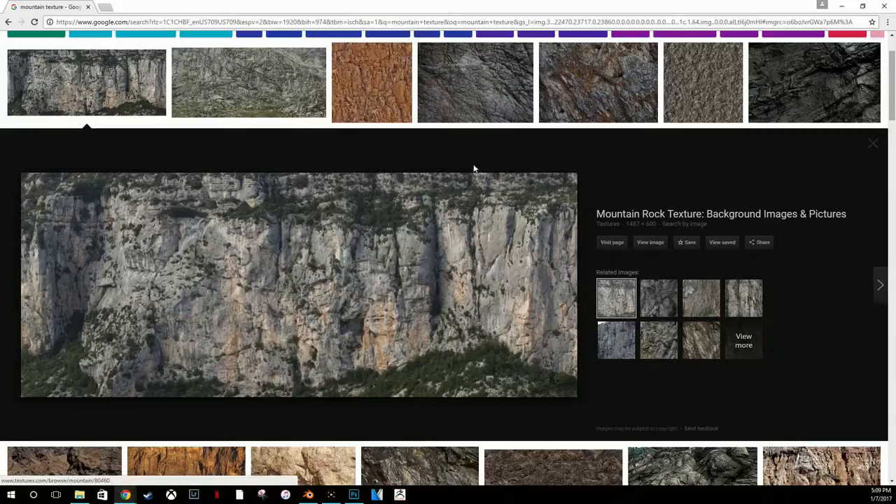
scroll(570, 248, down, 8)
scroll(570, 248, down, 12)
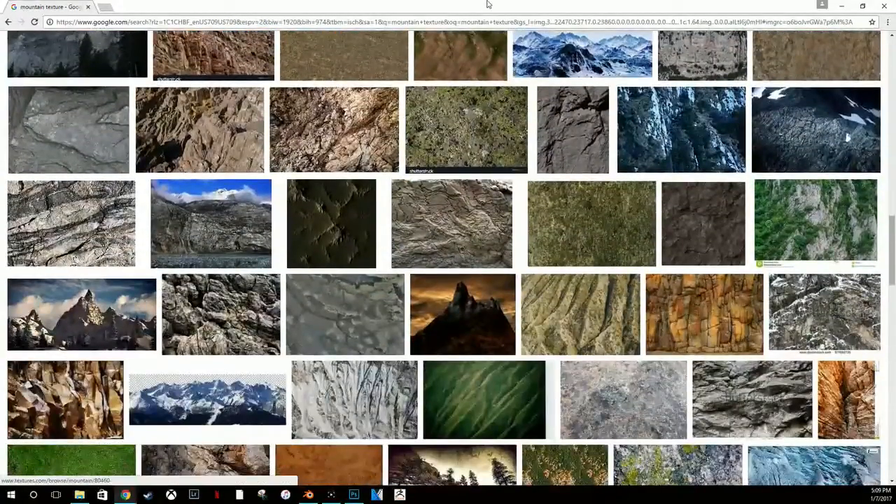
drag(486, 3, 0, 274)
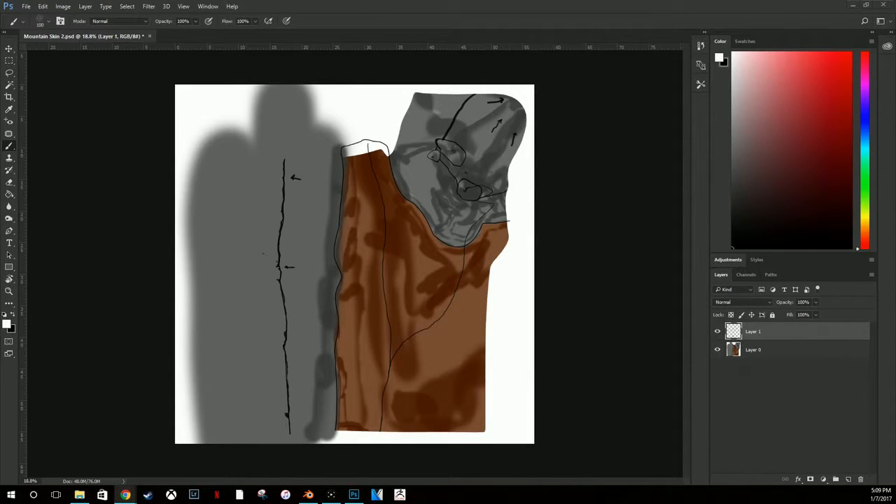
drag(0, 70, 0, 88)
drag(0, 183, 0, 118)
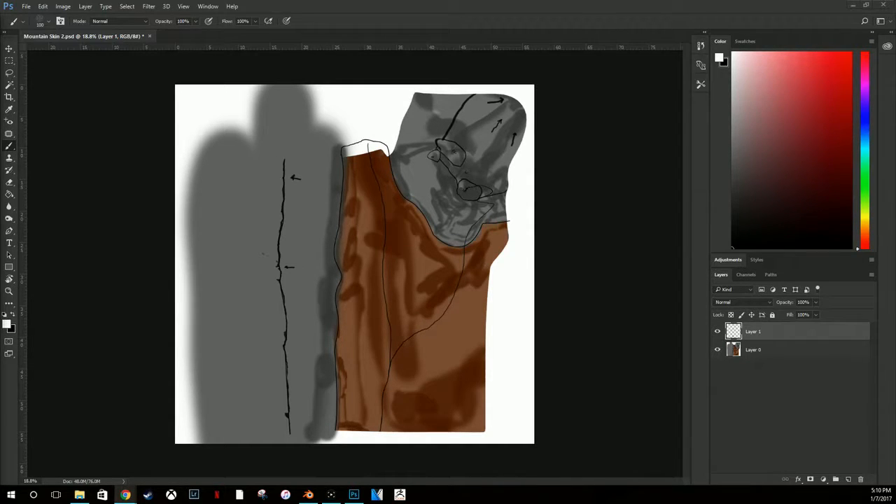
drag(0, 24, 0, 99)
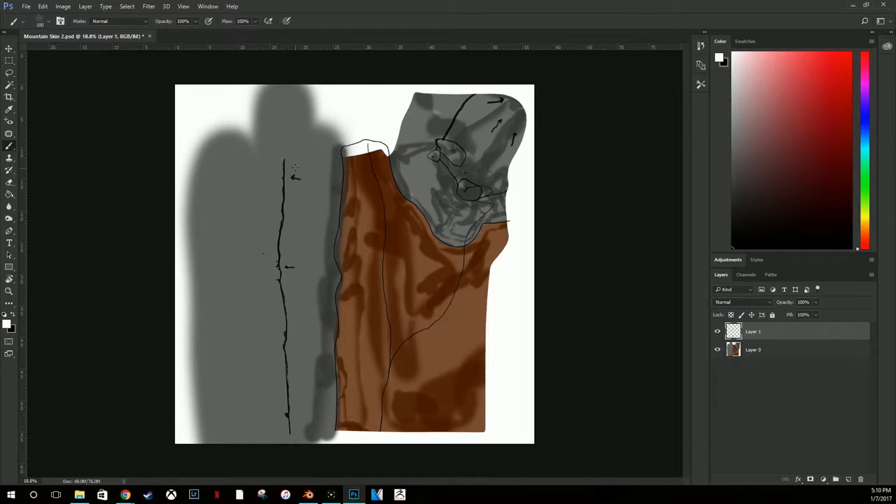
Step: Add a new layer above Layer 1 and hide Layer 1 and Layer 0
click(848, 479)
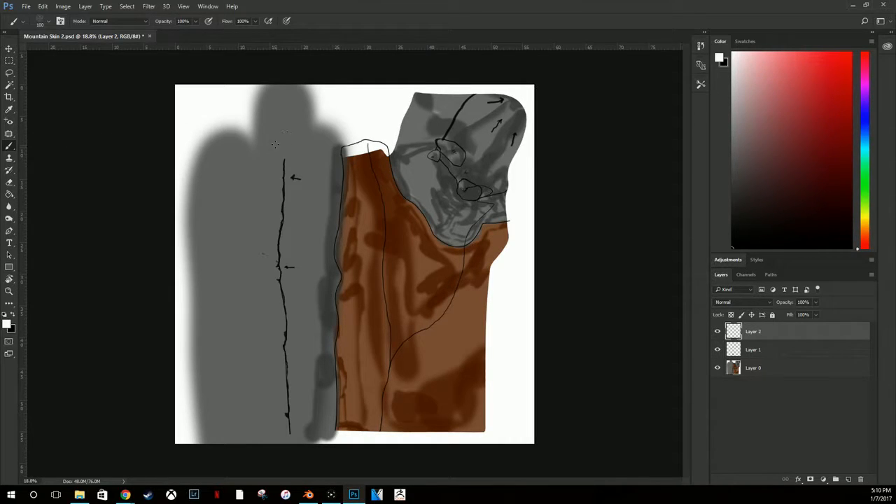
right_click(237, 168)
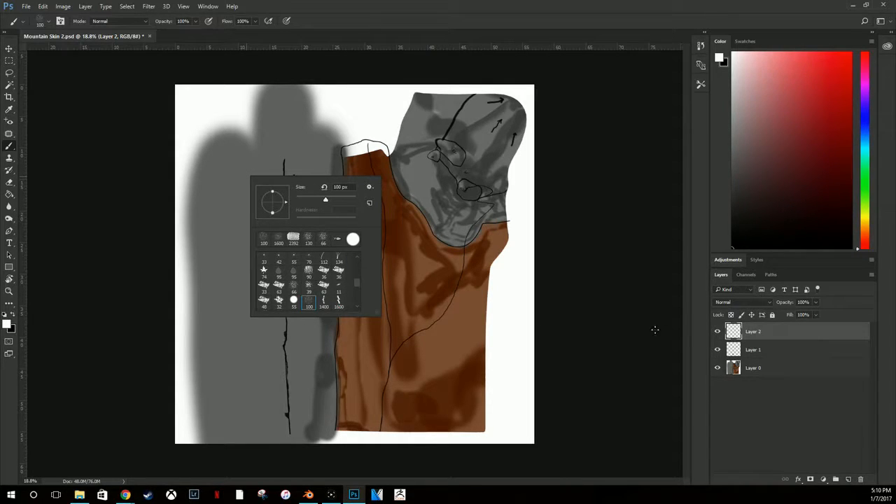
click(719, 369)
click(716, 368)
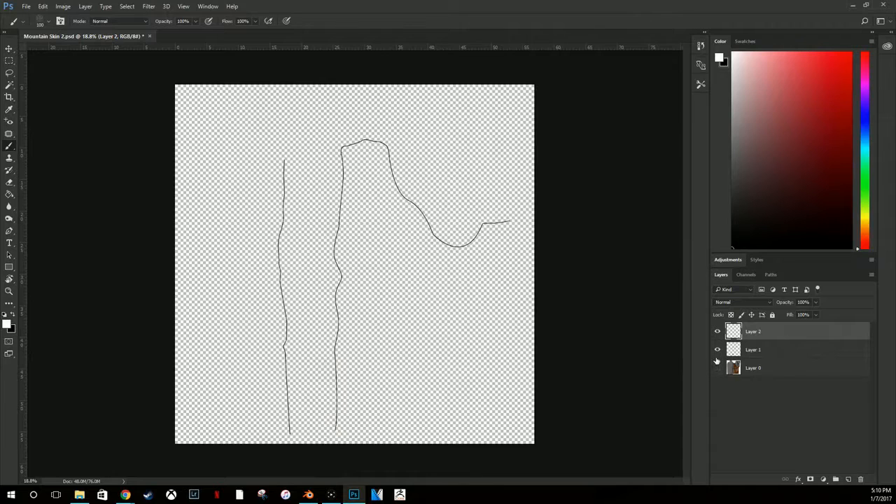
click(717, 351)
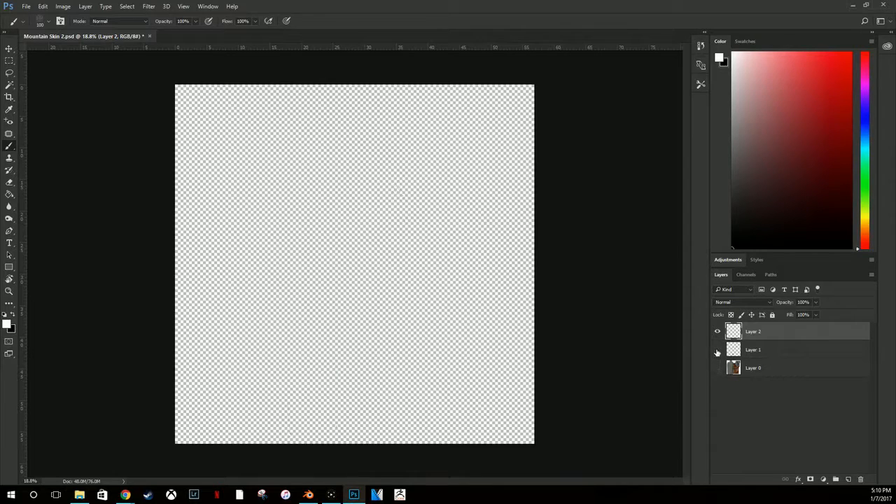
Step: Try a white dab of the 300 px textured brush on Layer 2 and undo it
right_click(301, 234)
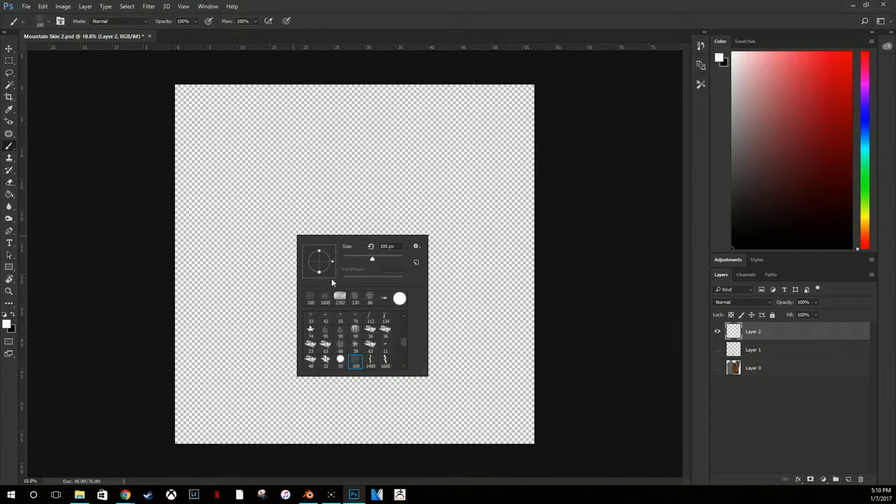
click(325, 298)
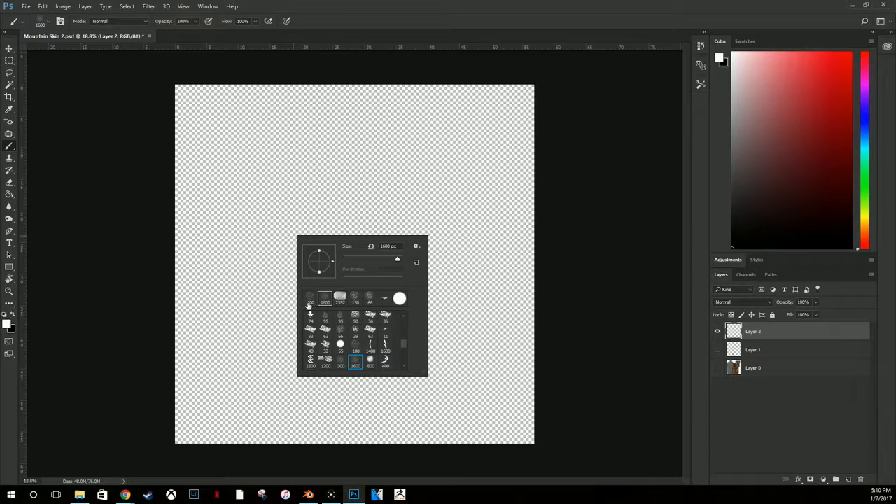
click(338, 361)
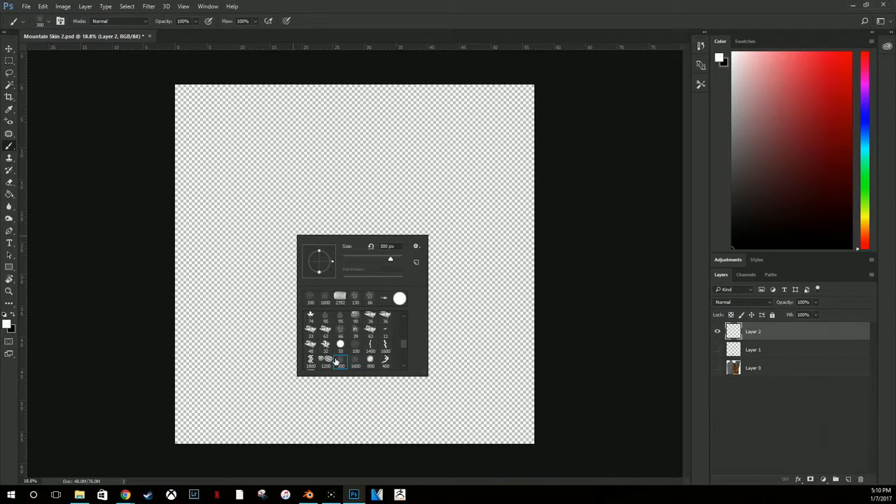
click(322, 209)
click(325, 207)
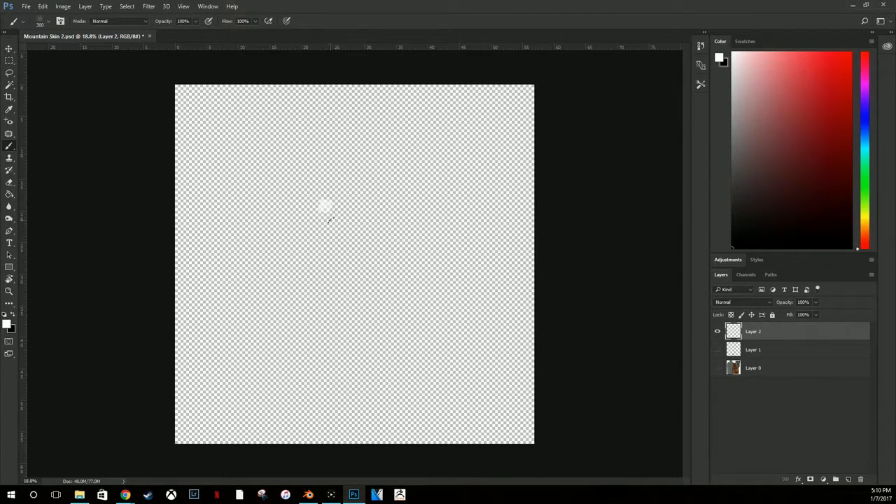
key(ctrl+z)
Step: Make black the foreground colour, try a short stroke of the 300 px textured brush, and undo it
click(11, 320)
alt+scroll(394, 266, down, 2)
alt+scroll(382, 257, up, 5)
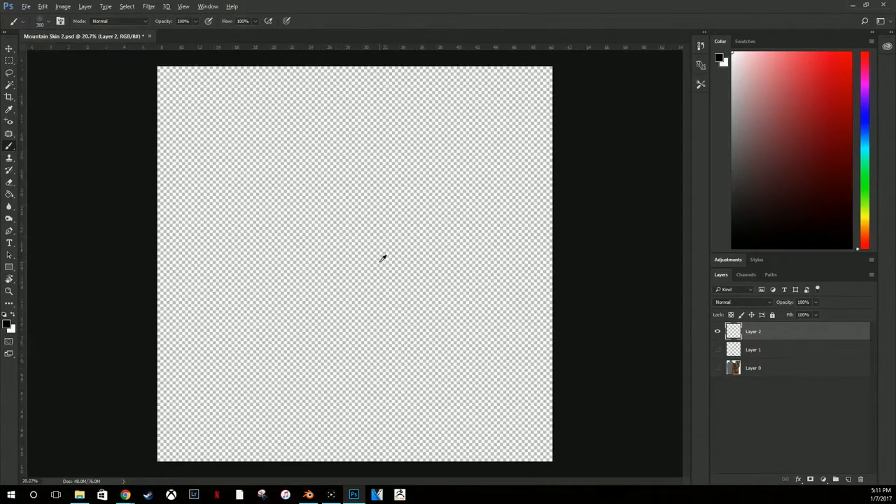
drag(319, 240, 324, 238)
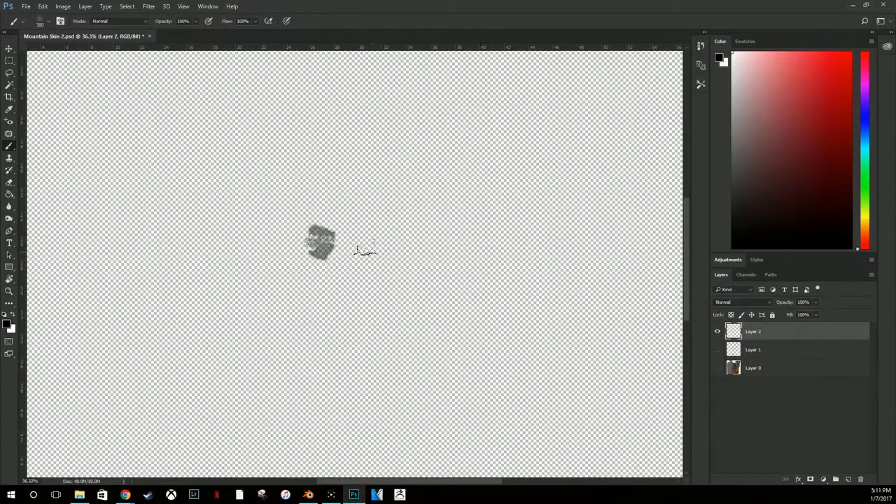
key(ctrl+z)
Step: Try a black dab of the 1600 px crack-pattern brush on Layer 2 and undo it
alt+scroll(350, 254, up, 2)
right_click(349, 255)
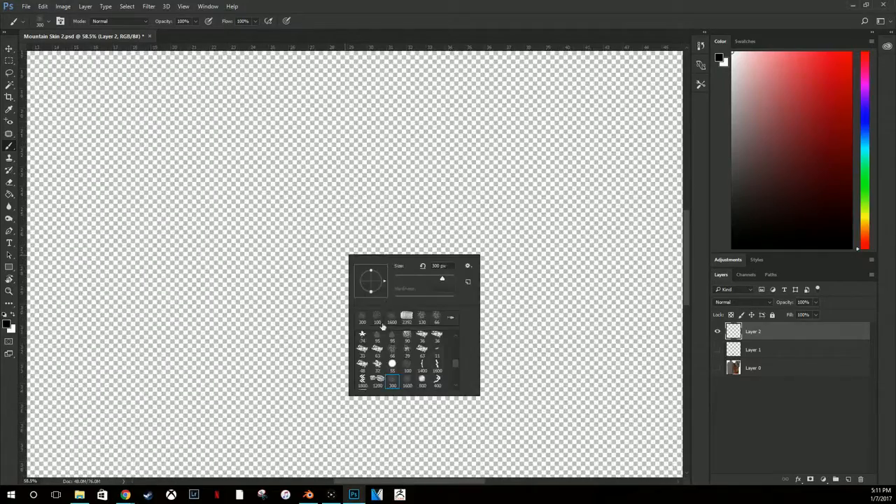
click(406, 384)
click(184, 202)
alt+scroll(280, 263, down, 4)
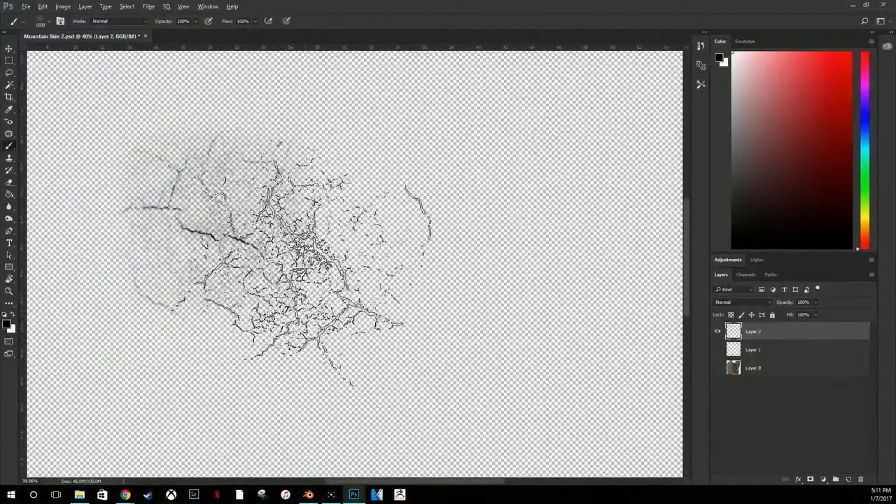
key(ctrl+z)
Step: Try the 1200 px shoe-print brush on the empty layer and undo the stamp
right_click(320, 257)
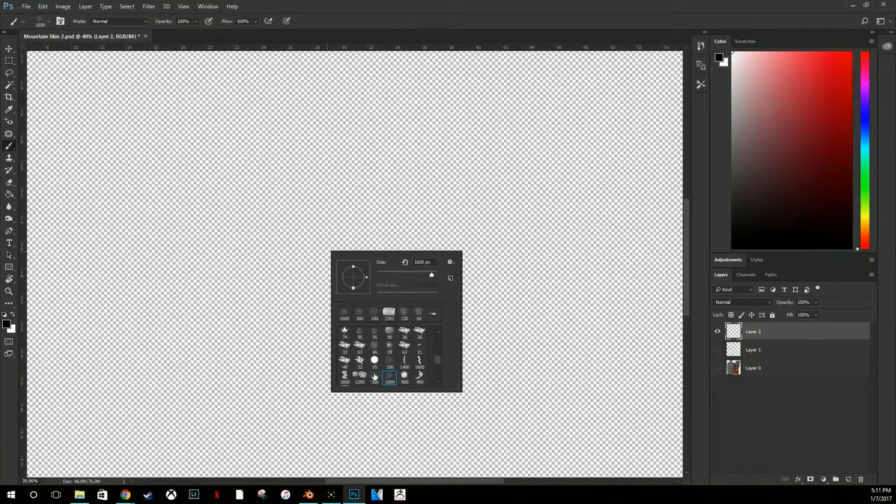
click(359, 376)
click(186, 234)
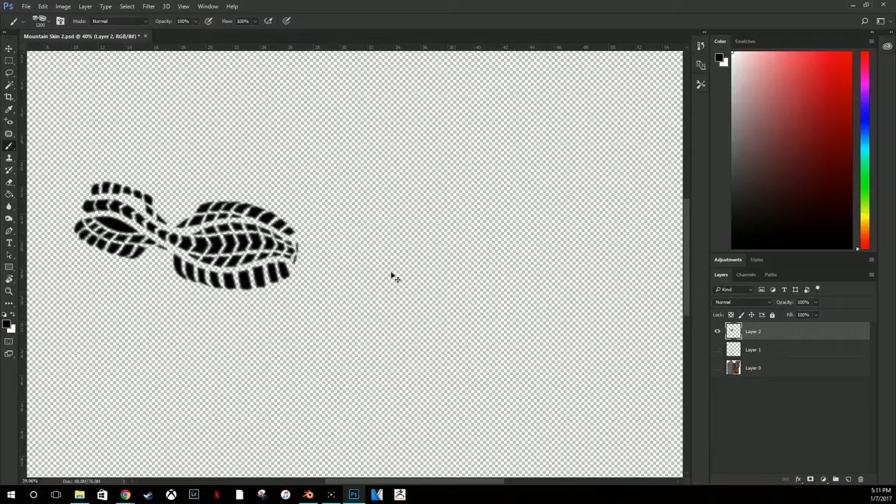
key(ctrl+z)
Step: Try a wide stroke of the 1600 px tyre-tread brush across Layer 2 and undo it
right_click(350, 259)
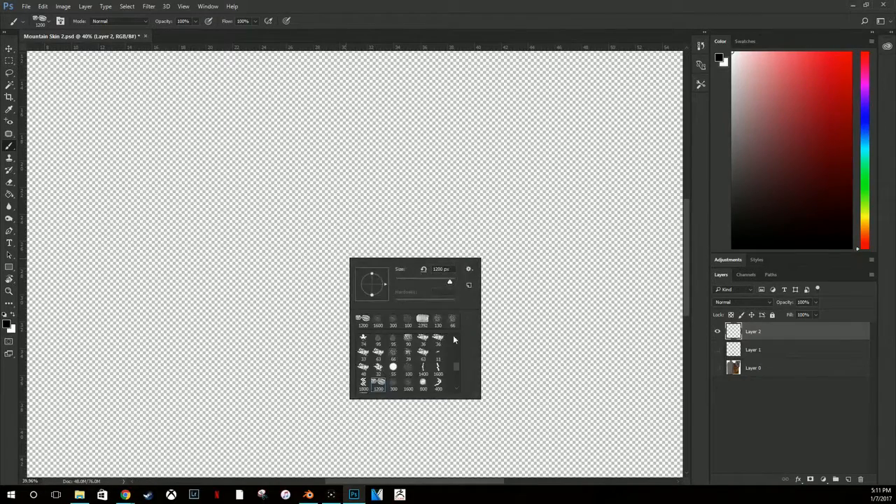
scroll(432, 339, down, 1)
click(438, 354)
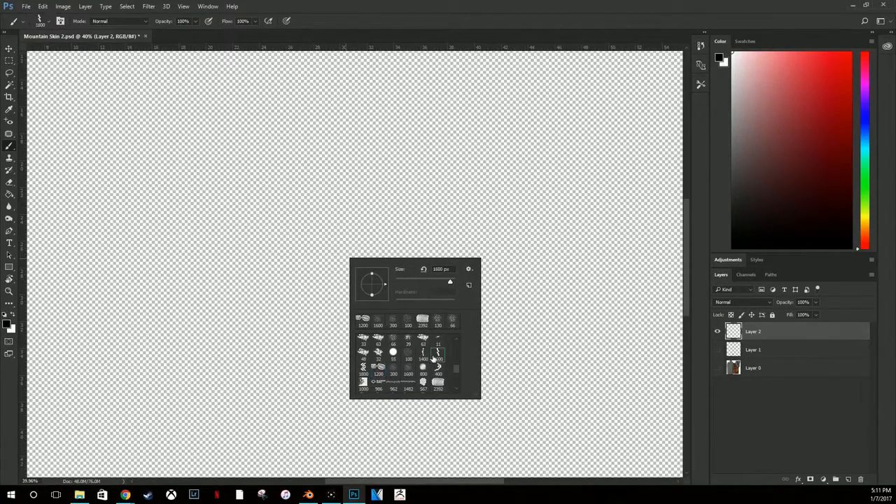
drag(494, 200, 56, 217)
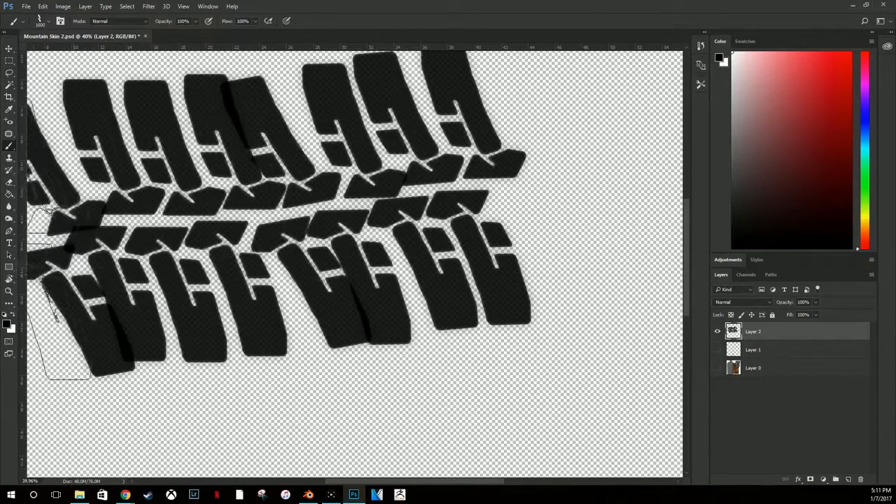
key(ctrl+z)
Step: Try a slanting stroke of the 134 px grass brush on Layer 2 and undo it
right_click(367, 273)
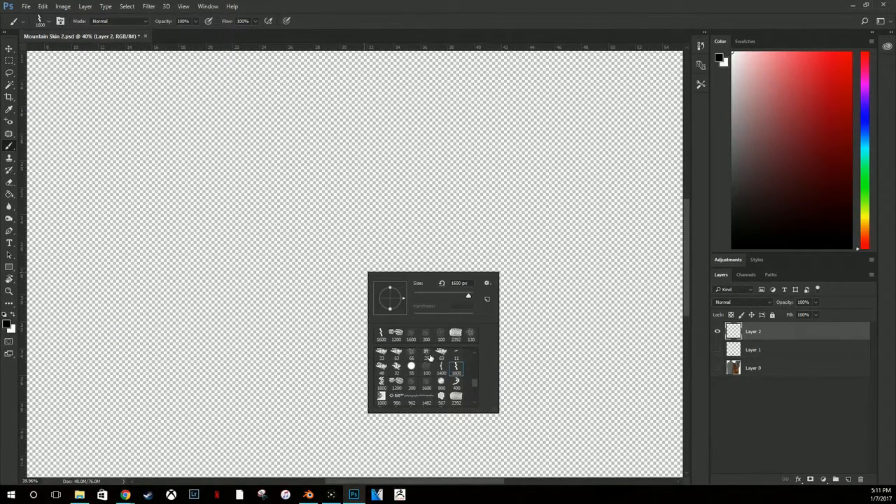
scroll(430, 358, down, 1)
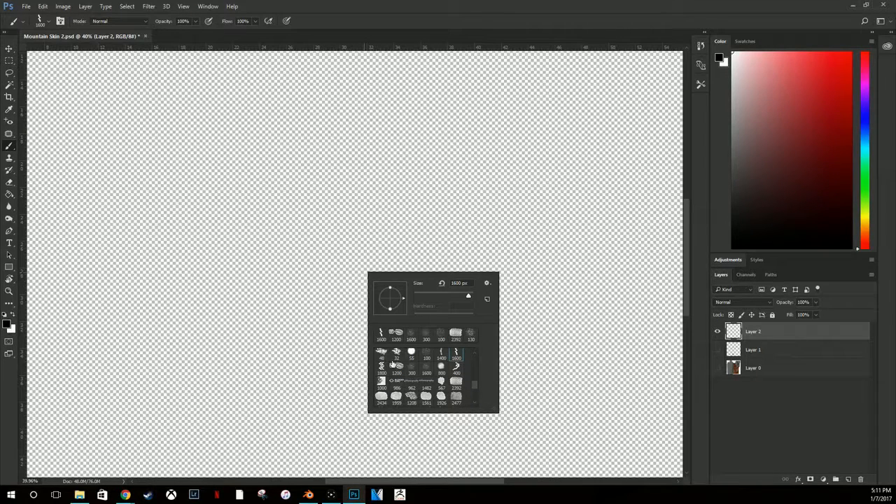
scroll(392, 367, up, 1)
scroll(394, 368, up, 1)
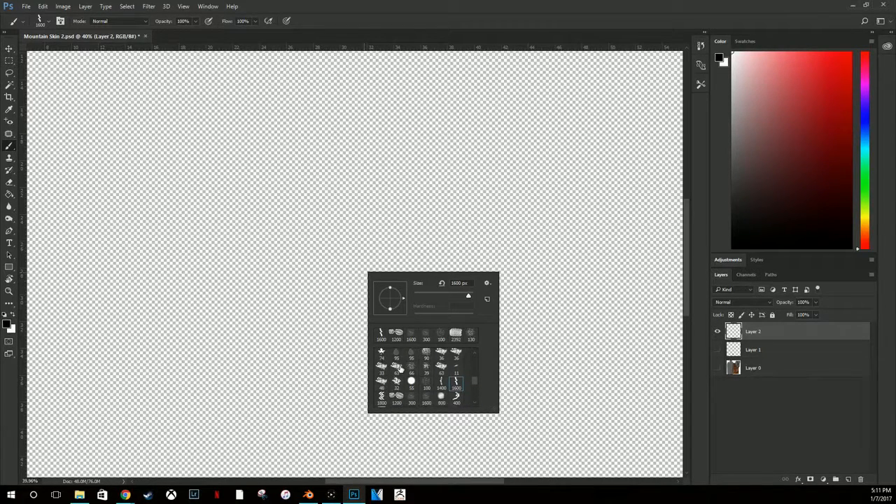
scroll(396, 369, up, 1)
scroll(410, 362, up, 1)
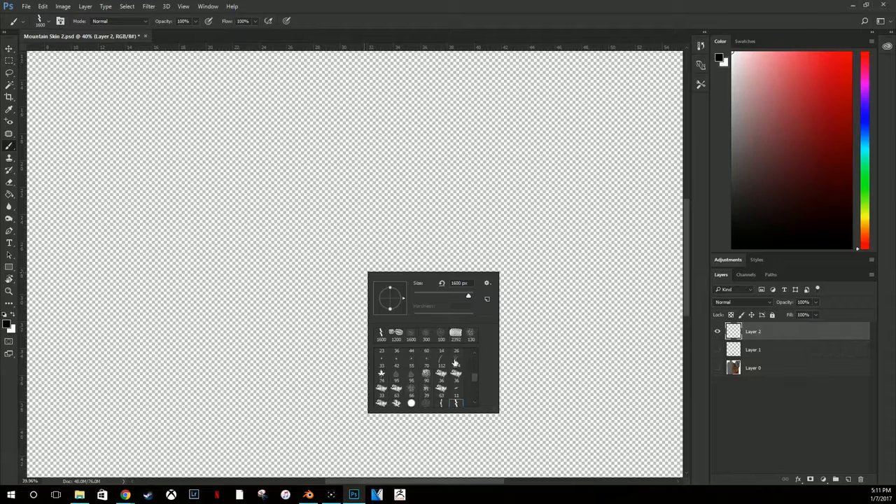
click(455, 363)
drag(202, 254, 408, 302)
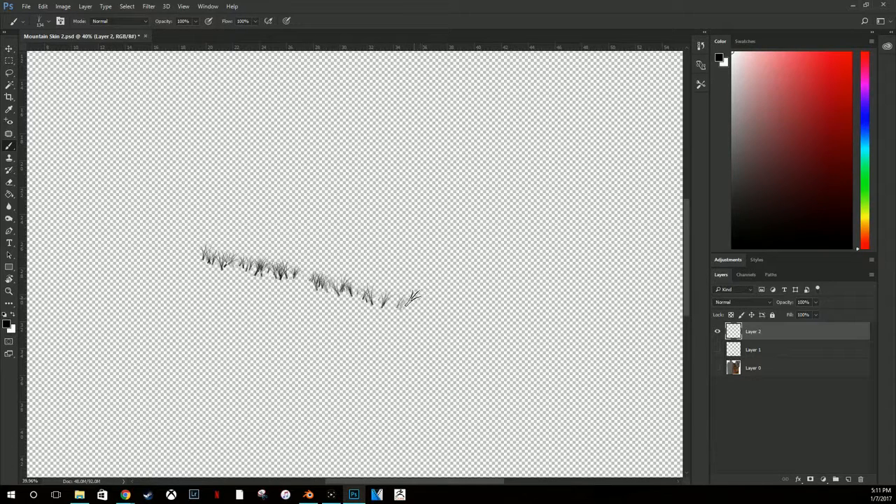
key(ctrl+z)
Step: Swap the foreground and background colours, set the foreground colour to a dark grey, and return to the Brush tool
right_click(406, 295)
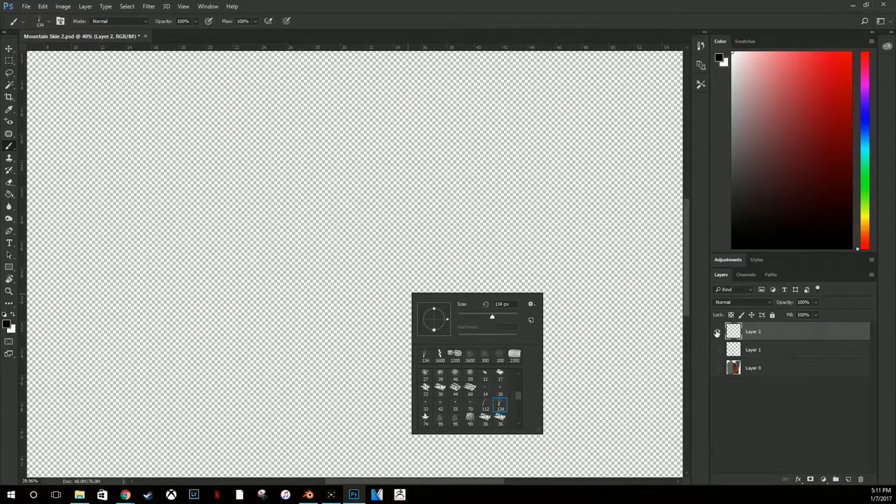
click(13, 315)
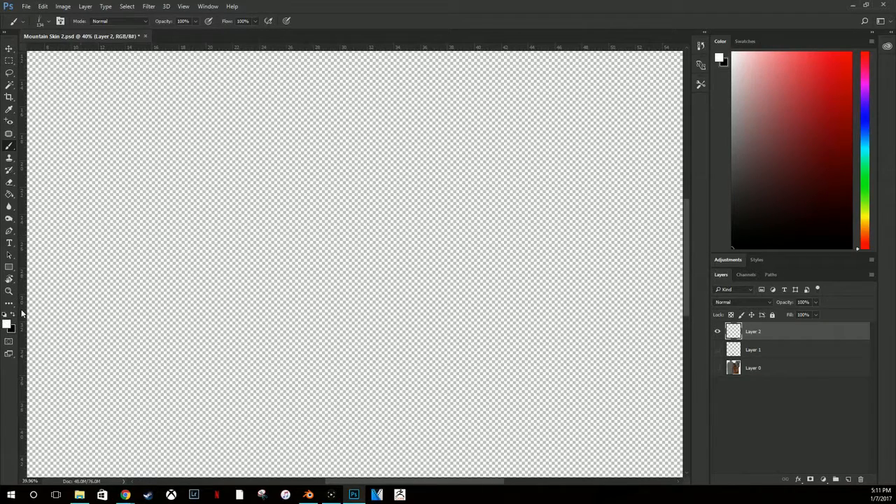
key(i)
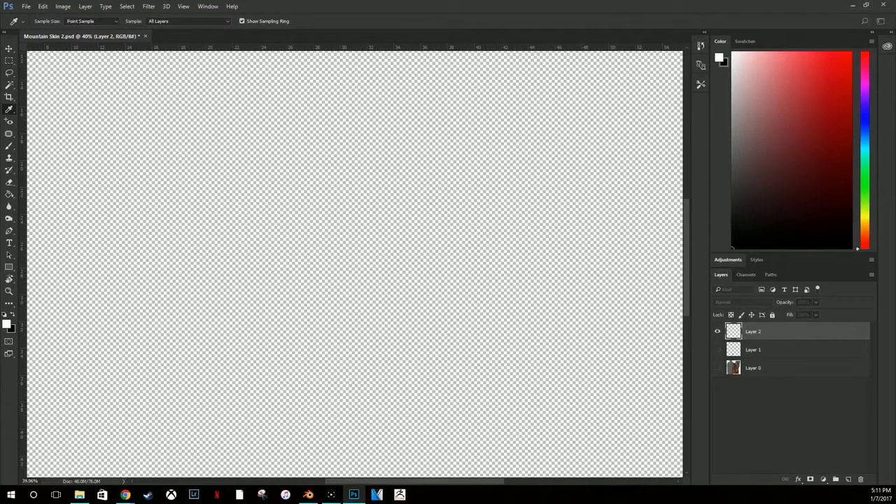
drag(0, 165, 474, 161)
drag(388, 218, 268, 245)
click(539, 177)
key(b)
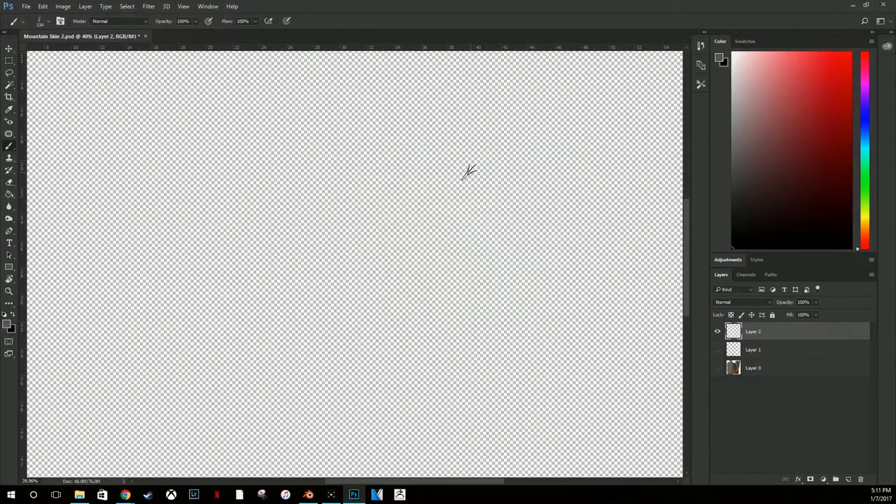
Step: Fill all of Layer 2 with the dark grey foreground colour using the Paint Bucket tool
alt+scroll(462, 175, down, 3)
alt+scroll(454, 175, up, 2)
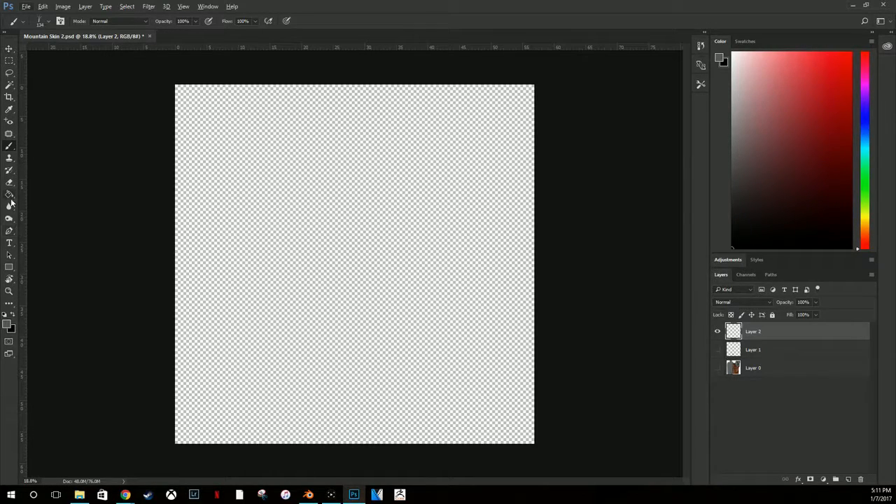
click(9, 194)
click(442, 314)
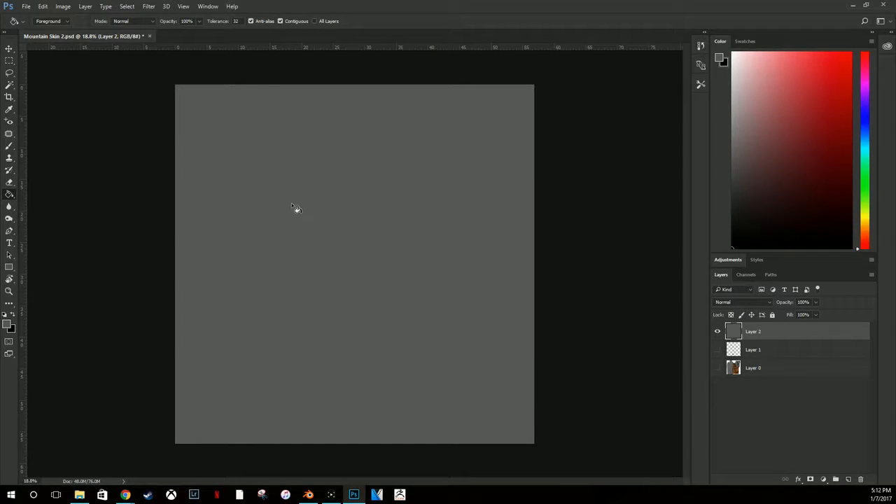
Step: Choose the 66 px textured brush preset for the Brush tool and dab it on the grey layer
click(9, 146)
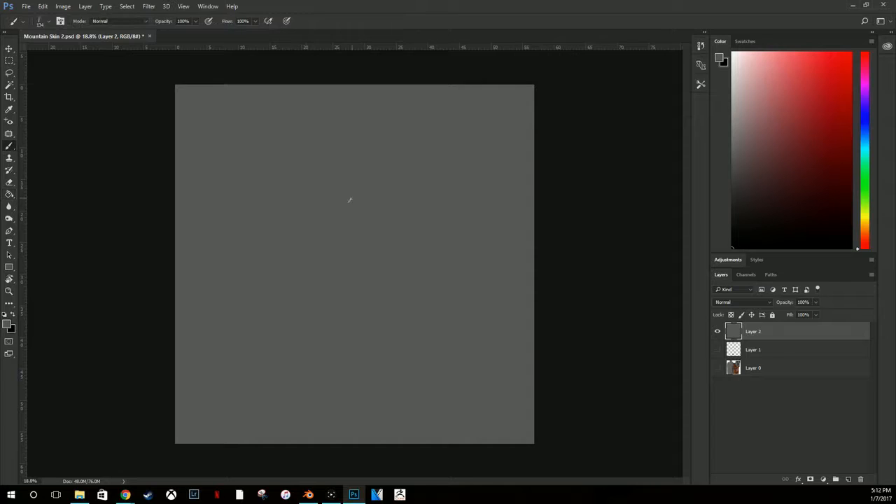
right_click(356, 198)
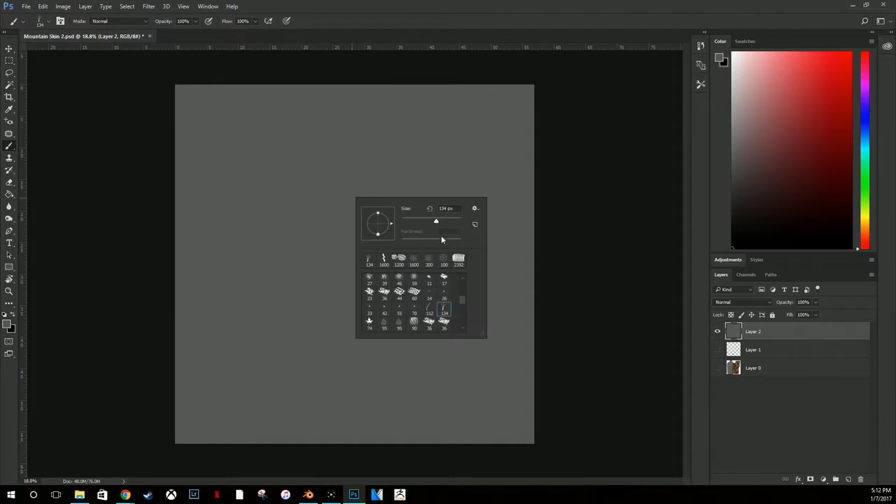
click(400, 281)
scroll(411, 280, up, 1)
scroll(412, 281, up, 2)
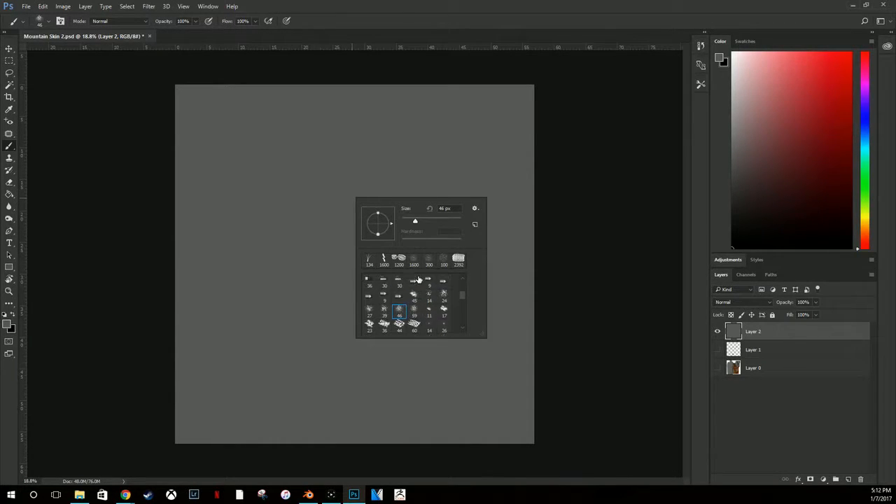
scroll(413, 294, down, 3)
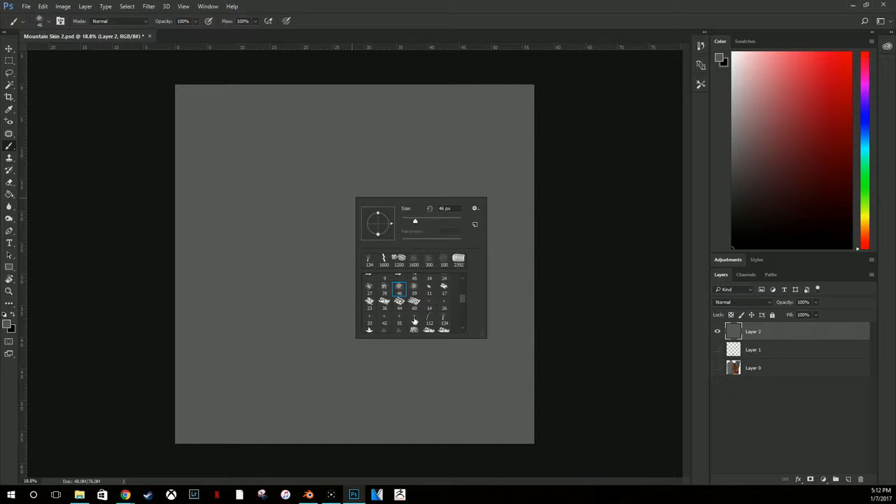
click(398, 302)
click(307, 222)
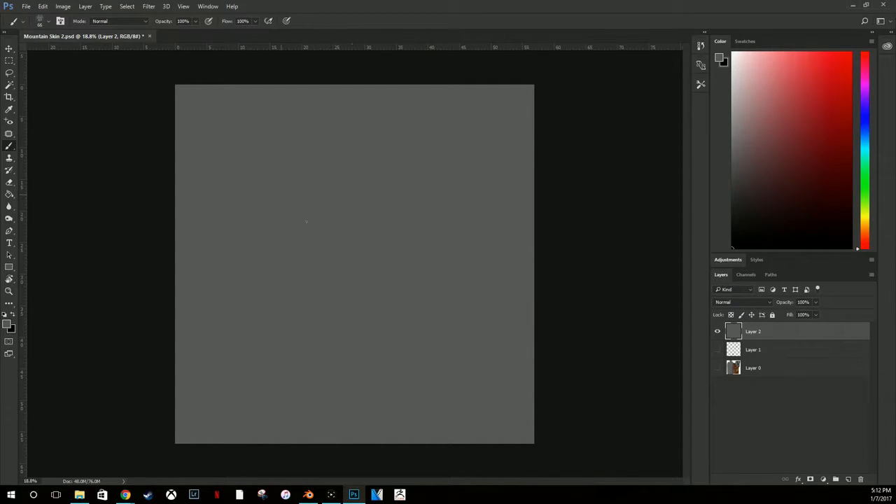
key(ctrl+a)
click(9, 74)
click(48, 101)
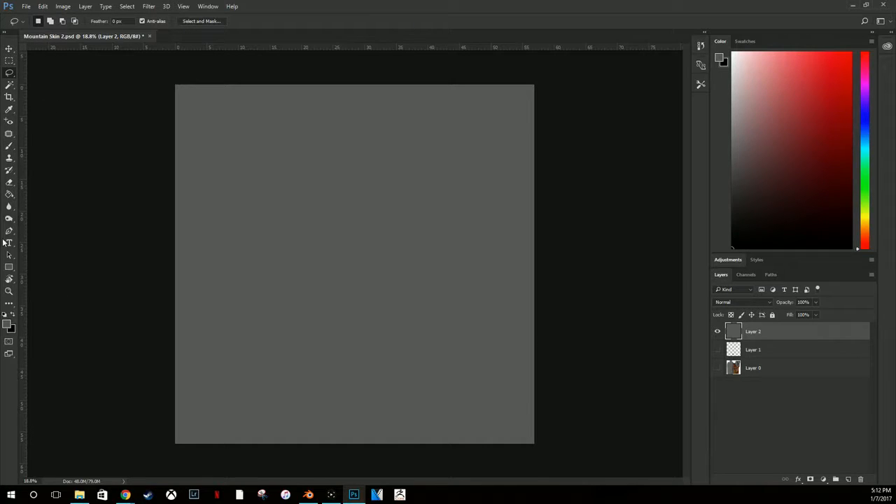
Step: Swap the foreground and background colours and set the foreground colour to a very dark grey
click(14, 317)
click(7, 325)
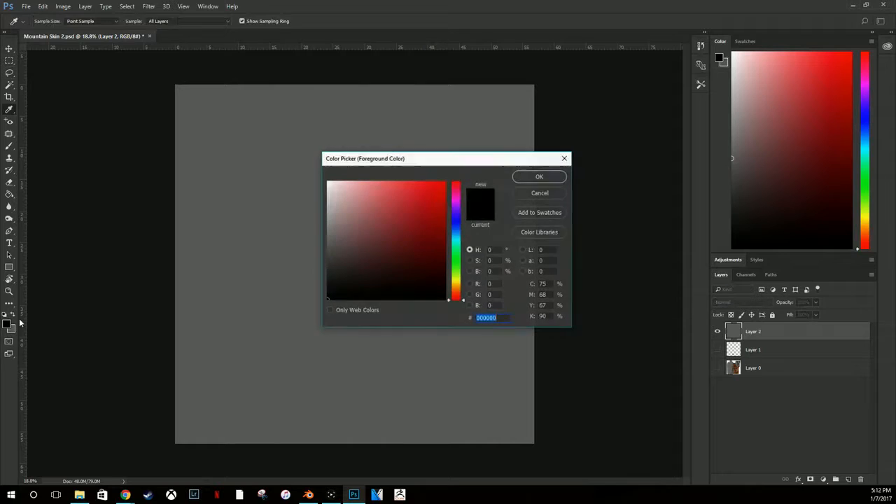
click(304, 257)
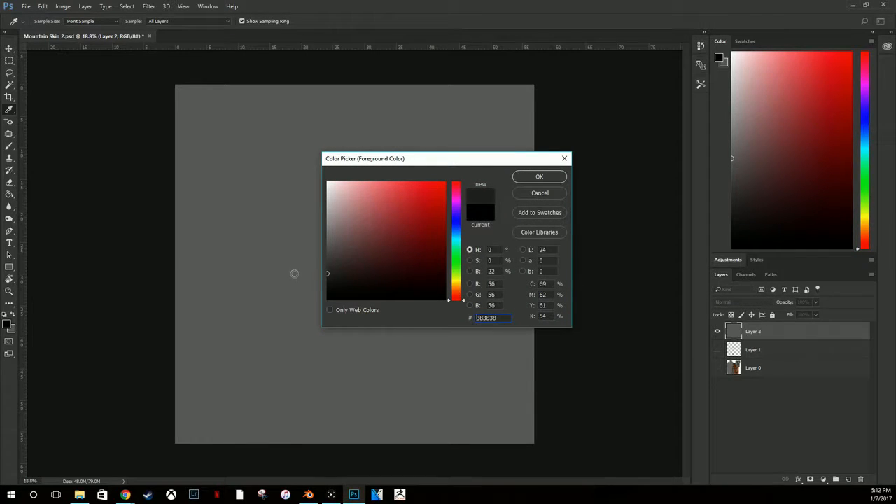
click(539, 176)
Step: Switch to the Brush tool, try a dab of the 66 px textured brush on Layer 2 and undo it
right_click(331, 220)
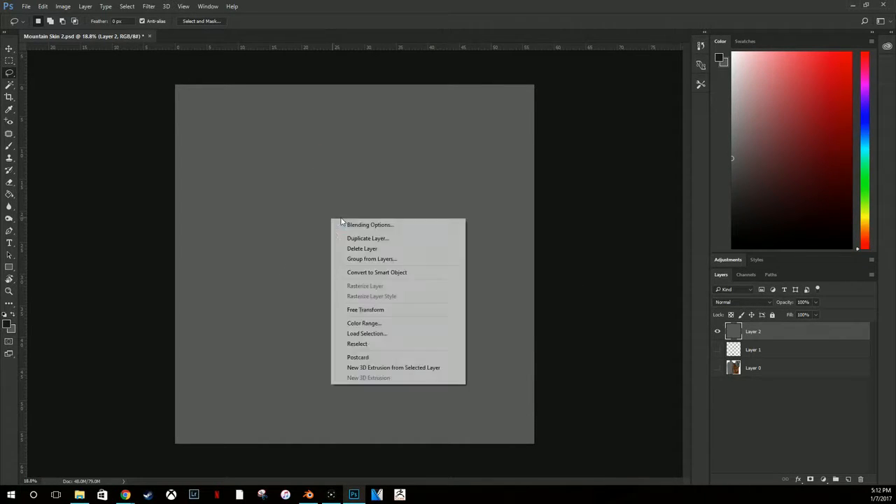
click(9, 148)
right_click(248, 184)
click(6, 154)
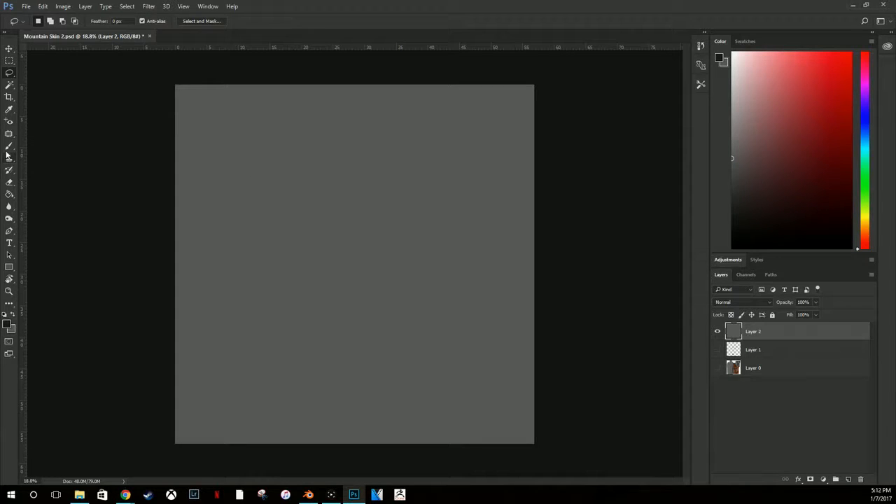
click(8, 146)
right_click(249, 182)
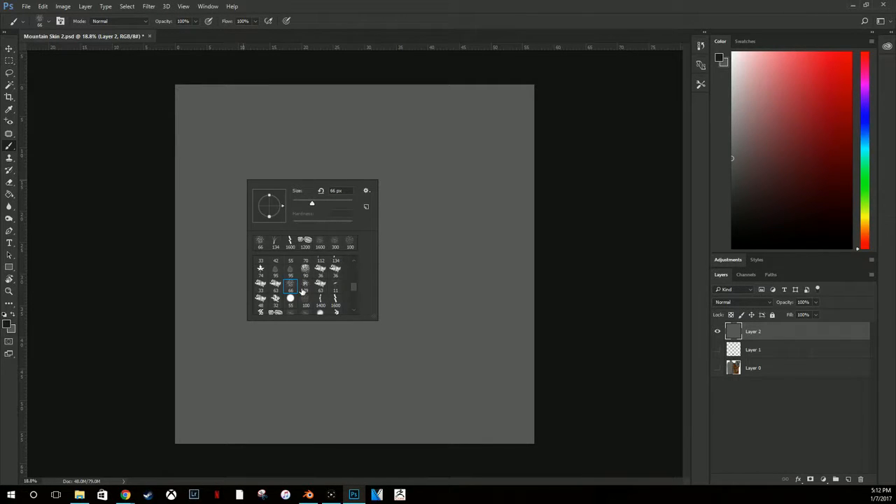
click(276, 133)
key(ctrl+z)
Step: Enlarge the textured brush to 369 px and try it on the upper part of the grey canvas
right_click(335, 161)
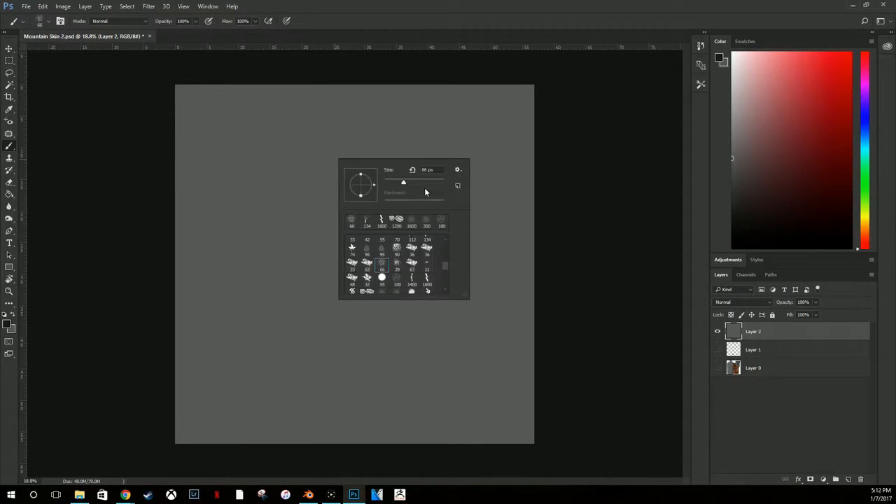
drag(421, 184, 434, 182)
click(253, 149)
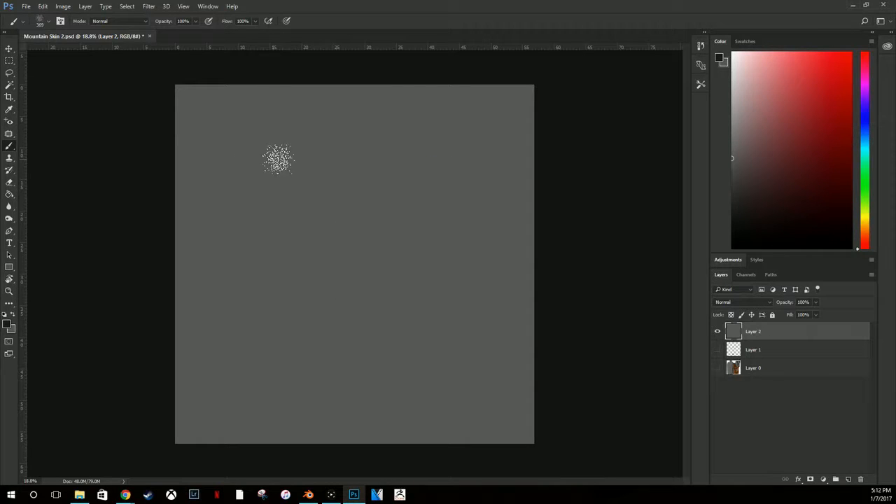
Step: Choose the 1600 px cracked-texture brush preset and reduce its size to 228 px
right_click(396, 188)
scroll(457, 292, down, 2)
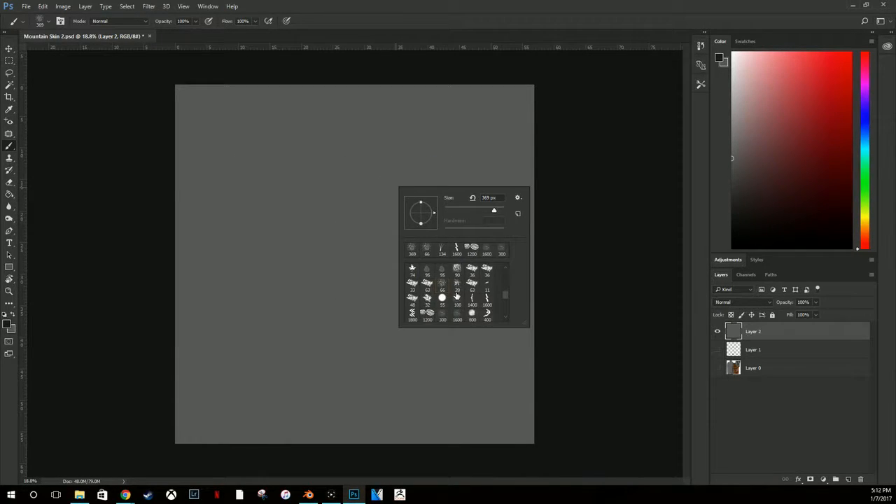
click(457, 305)
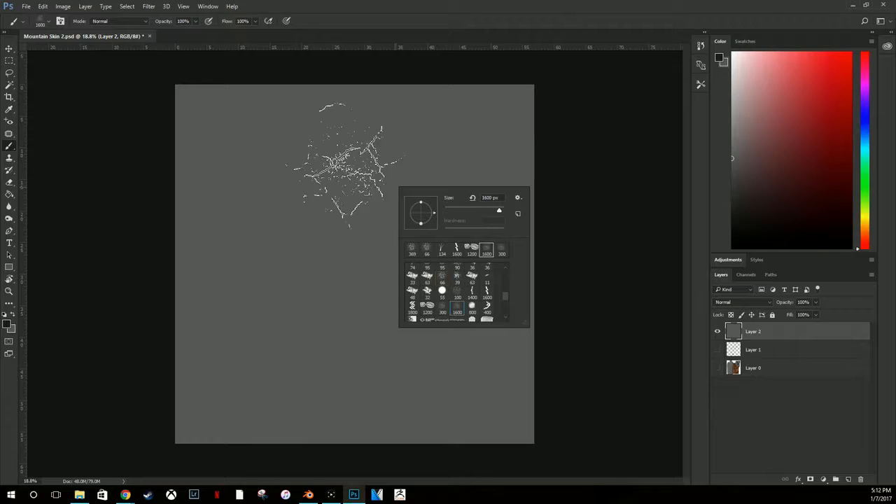
click(340, 160)
right_click(471, 167)
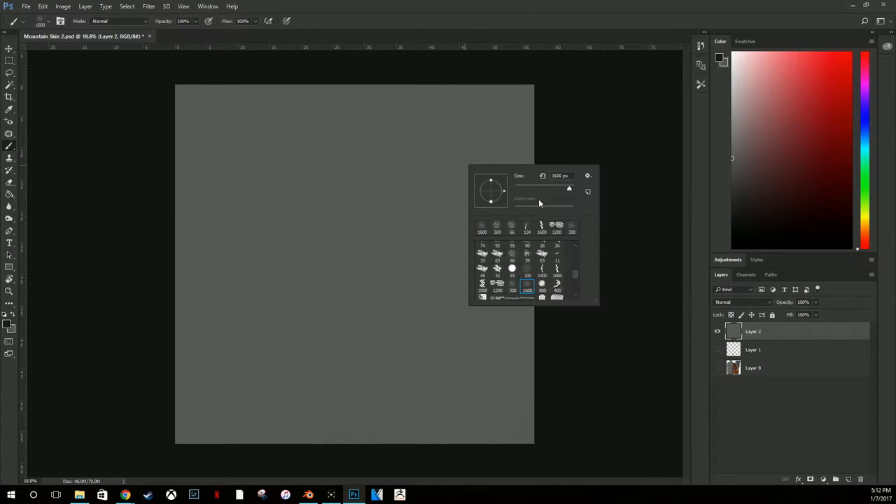
drag(562, 187, 558, 189)
Step: Show Layer 0, reorder the layers with Layer 0 above Layer 1 and Layer 2 at the bottom, and lower Layer 0's opacity to 16%
click(718, 367)
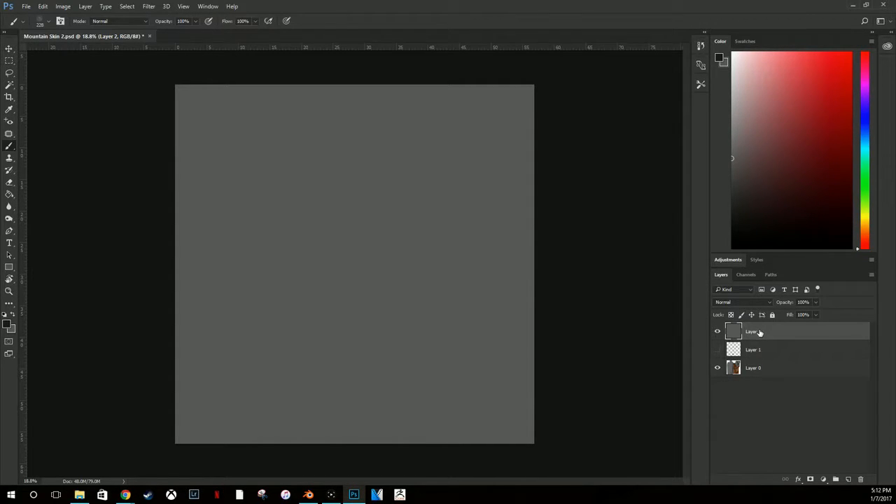
drag(757, 334, 758, 381)
drag(759, 351, 770, 317)
click(815, 302)
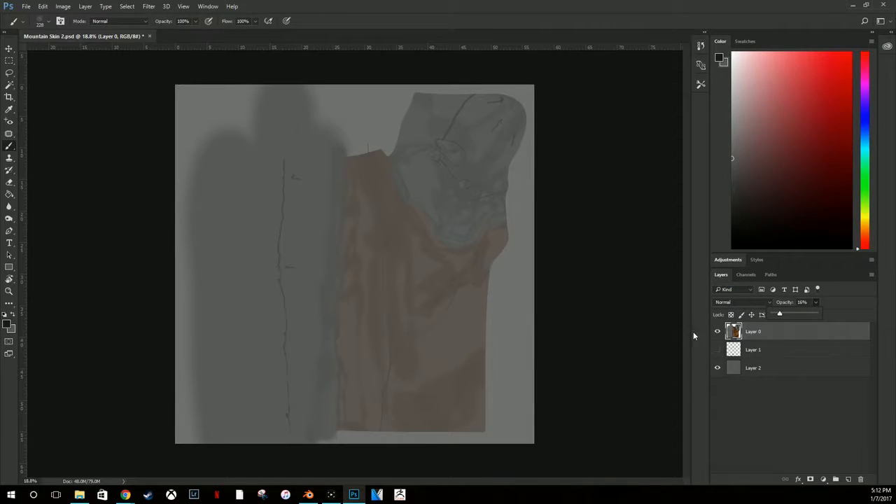
Step: Add a new empty layer directly above Layer 2
click(754, 369)
click(754, 369)
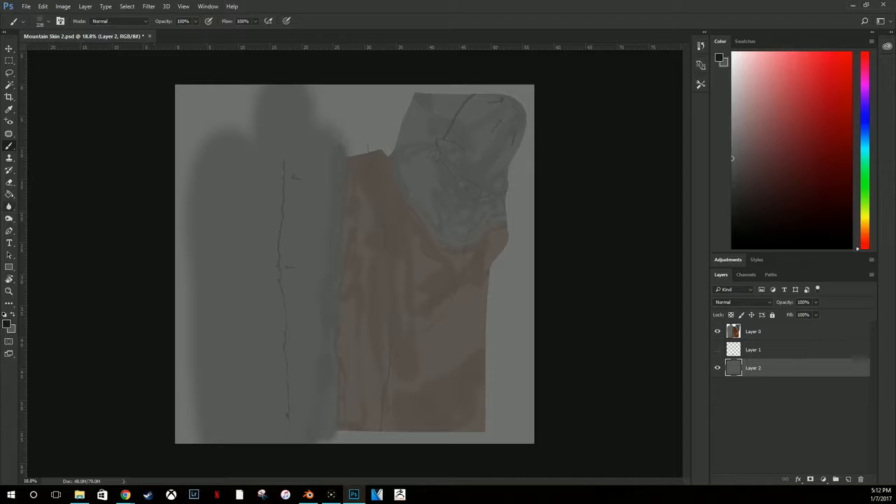
click(848, 479)
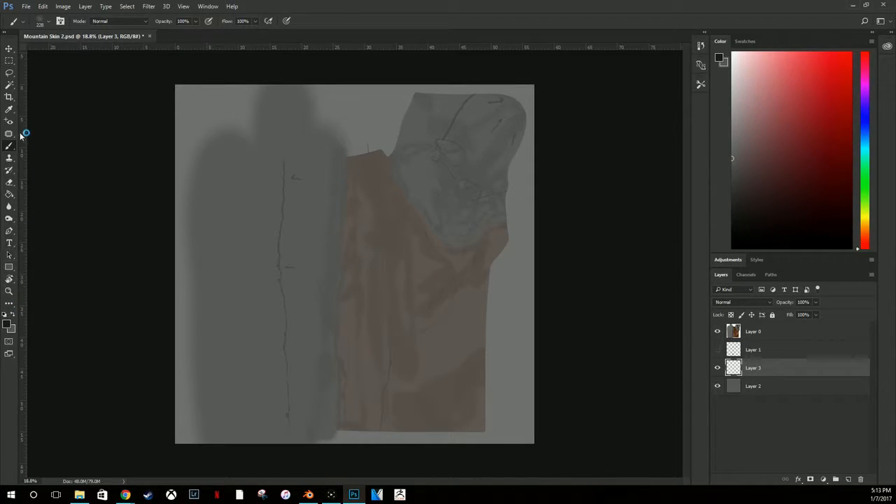
Step: Try a slanting stroke on Layer 3, undo it, and enlarge the cracked-texture brush to 401 px
mouse_move(371, 175)
mouse_down()
mouse_move(385, 198)
mouse_move(446, 244)
mouse_up()
key(ctrl+z)
right_click(468, 143)
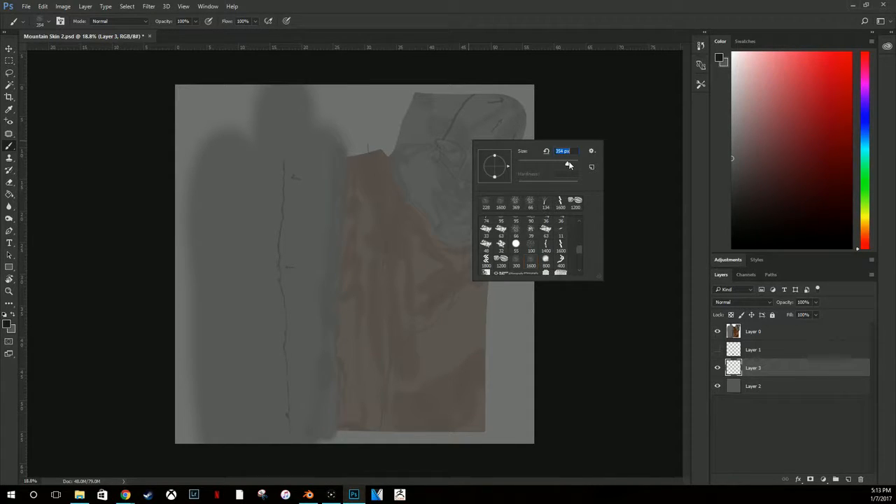
drag(569, 165, 571, 166)
click(468, 120)
Step: Examine the guide lines and arrows showing through from Layer 0 up close
alt+scroll(493, 117, up, 4)
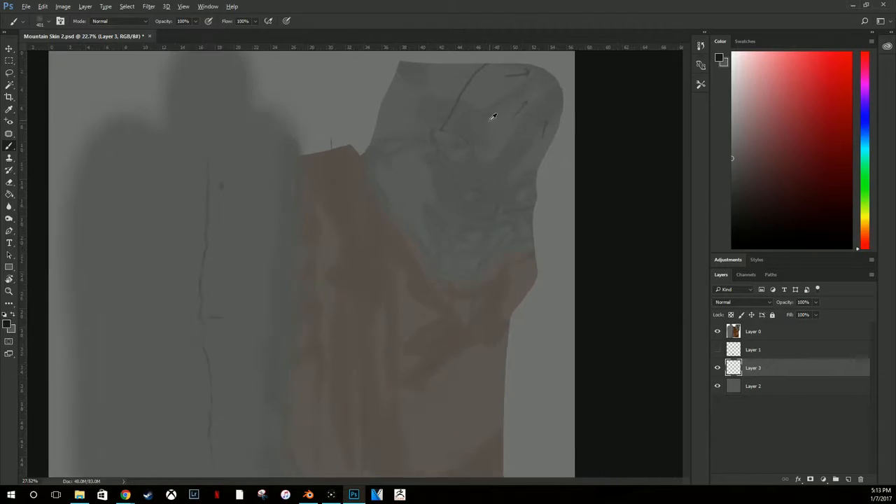
alt+scroll(493, 119, up, 1)
scroll(533, 136, up, 1)
alt+scroll(549, 138, up, 3)
alt+scroll(465, 142, down, 3)
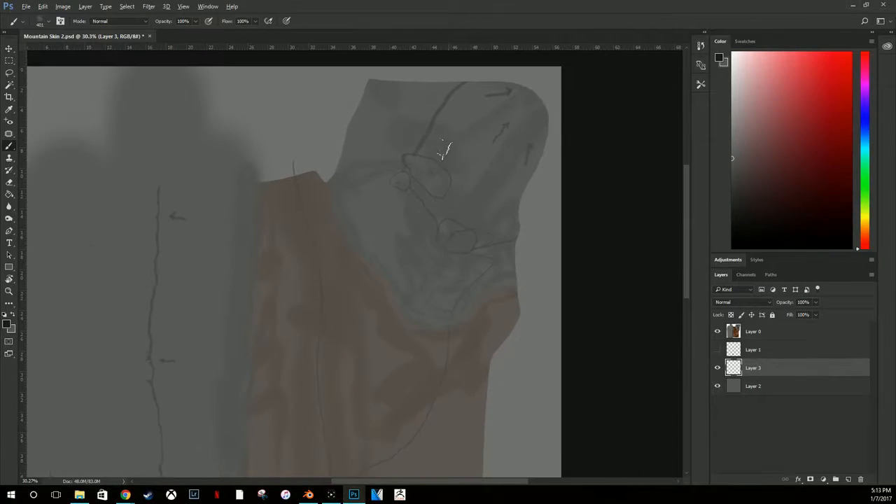
scroll(186, 214, up, 1)
scroll(187, 214, down, 3)
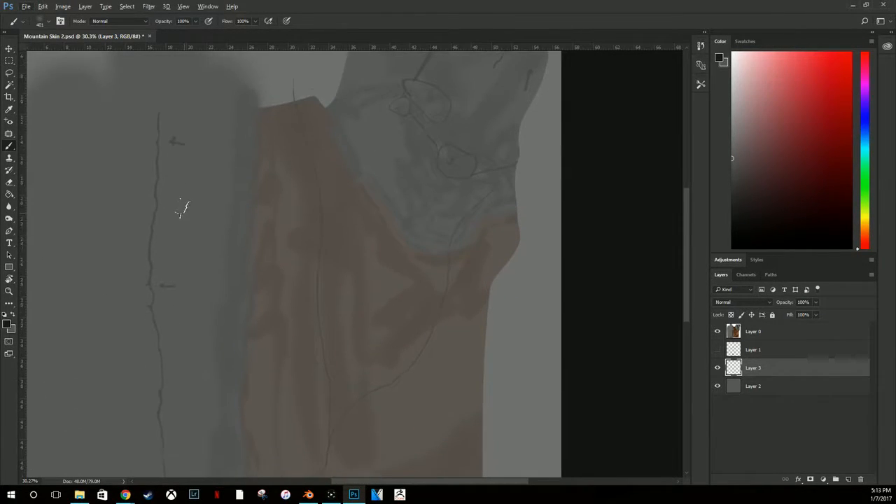
scroll(180, 210, down, 1)
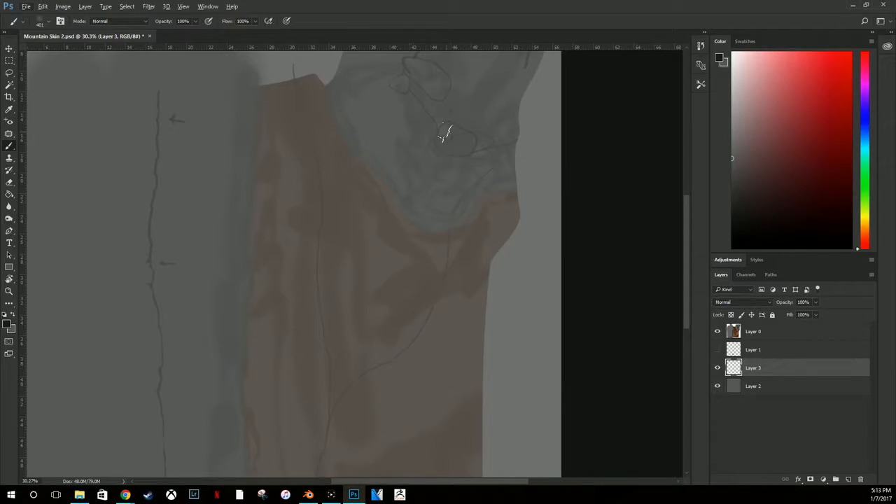
Step: Try a downward stroke beside the long vertical guide line in the grey area and undo it
mouse_move(174, 104)
mouse_down()
mouse_move(175, 256)
mouse_move(200, 240)
mouse_up()
key(ctrl+z)
ctrl+right_click(194, 218)
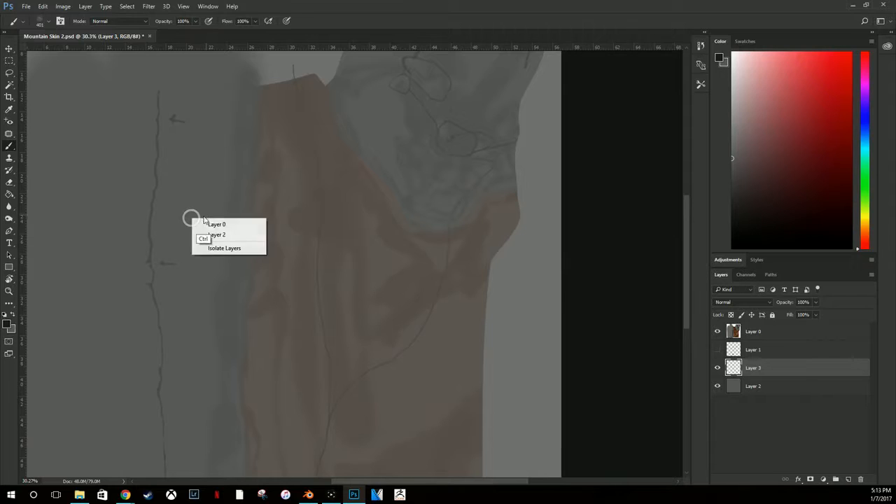
click(175, 217)
right_click(173, 212)
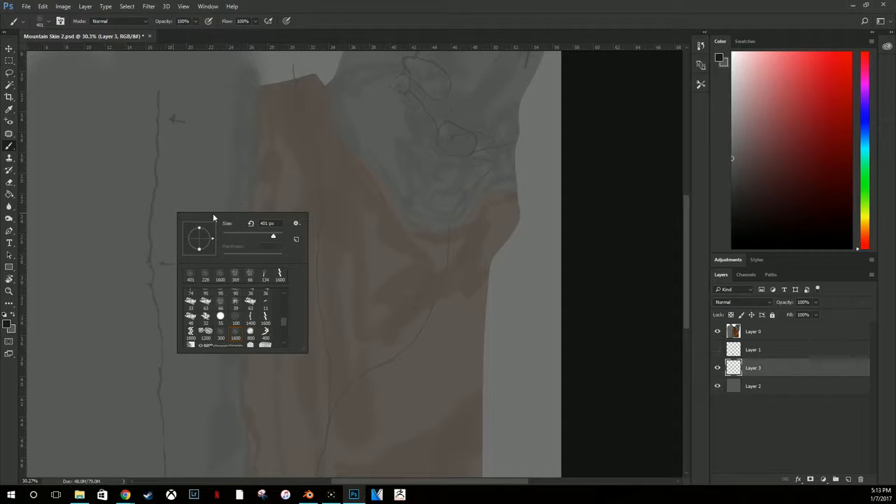
Step: Set the brush tip's spacing to 22% and its size to 406 px, undoing a test stroke across the vertical guide line
click(60, 21)
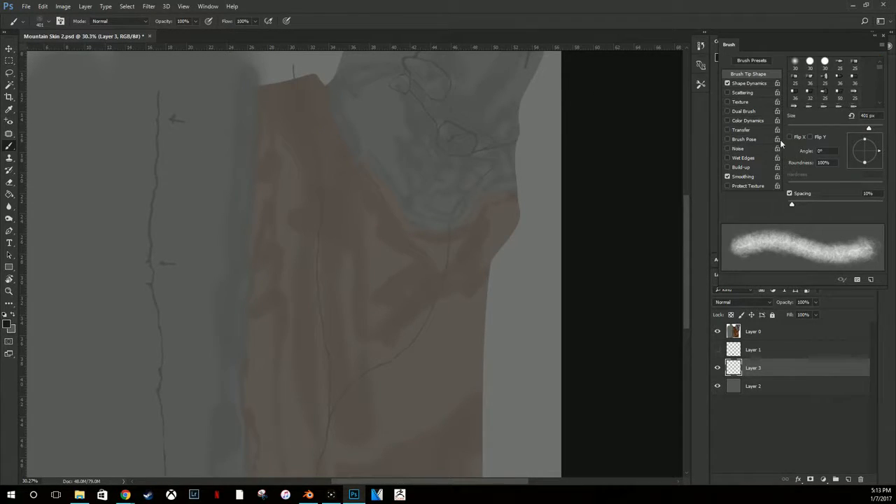
scroll(825, 85, down, 5)
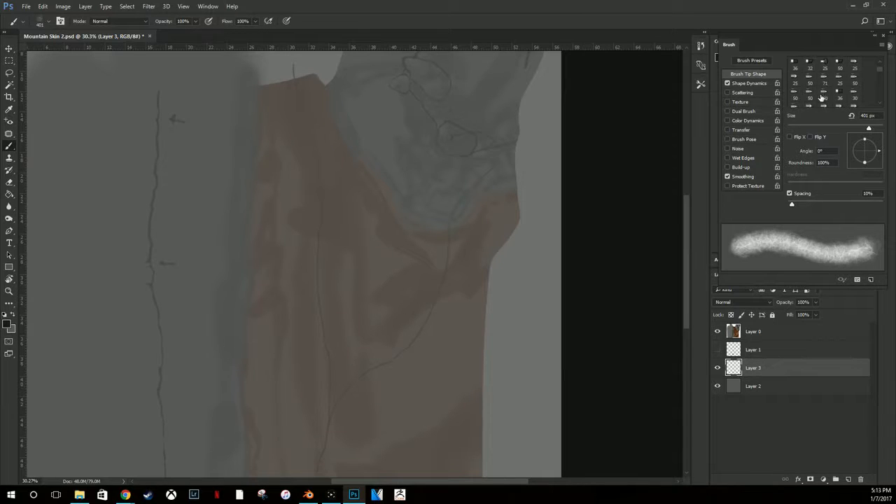
scroll(821, 98, down, 4)
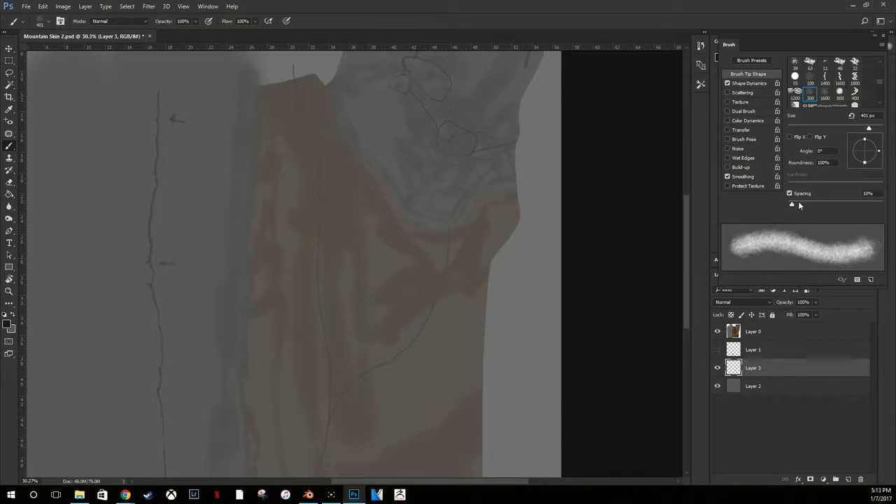
mouse_move(791, 206)
mouse_down()
mouse_move(843, 204)
mouse_move(798, 206)
mouse_up()
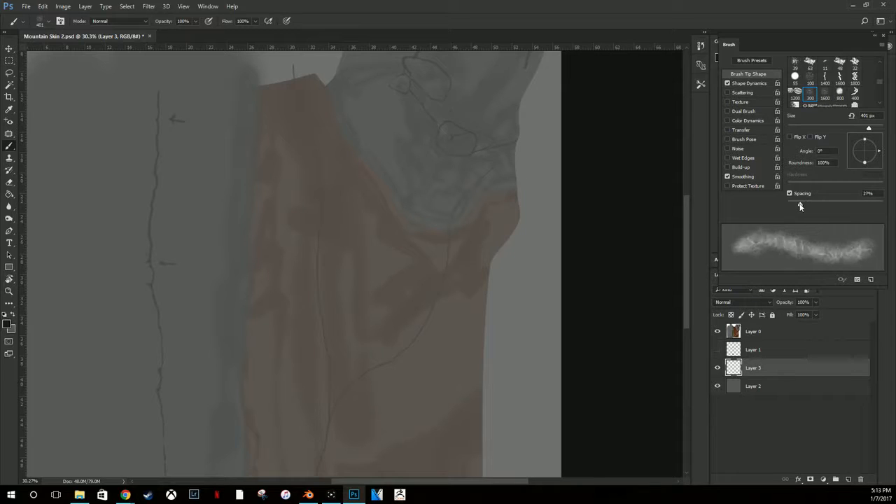
mouse_move(129, 134)
mouse_down()
mouse_move(176, 245)
mouse_move(184, 301)
mouse_up()
key(ctrl+z)
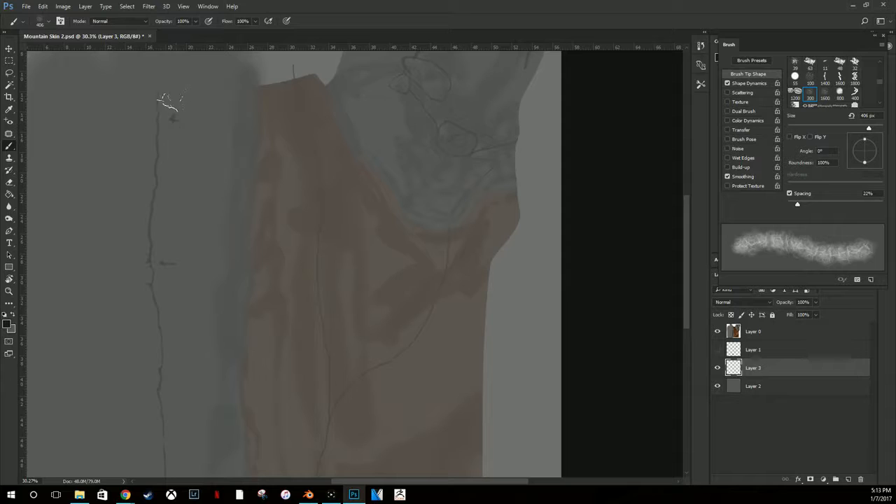
Step: Paint dark cracked strokes on Layer 3 along the full length of both sides of the long vertical guide line
drag(168, 102, 186, 462)
scroll(182, 455, down, 3)
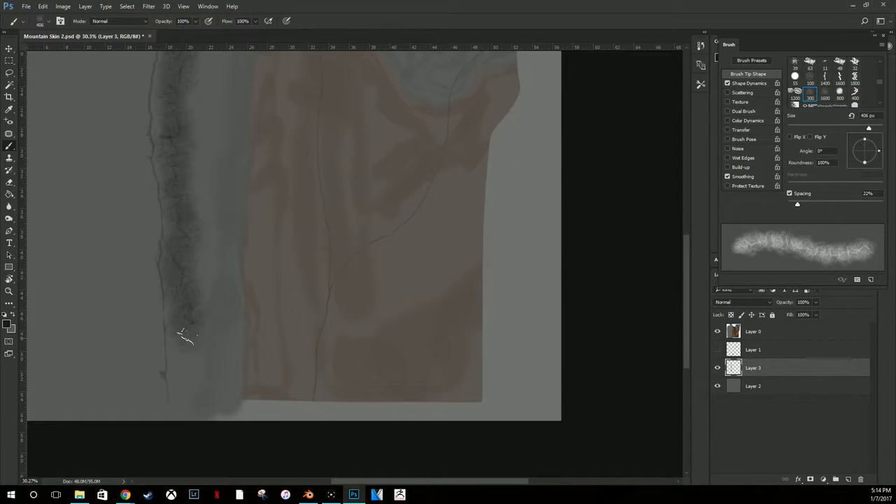
mouse_move(184, 334)
mouse_down()
mouse_move(175, 361)
mouse_move(188, 389)
mouse_move(144, 393)
mouse_move(135, 357)
mouse_move(143, 243)
mouse_move(128, 156)
mouse_move(146, 60)
mouse_up()
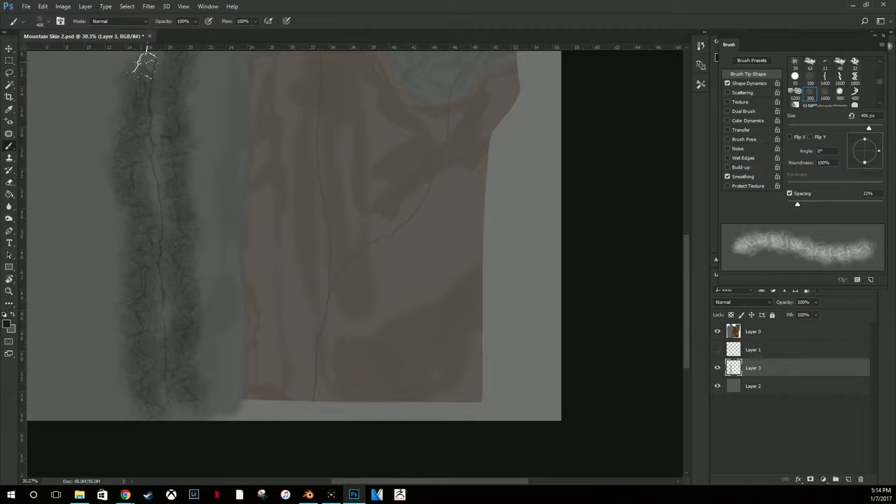
scroll(110, 190, up, 4)
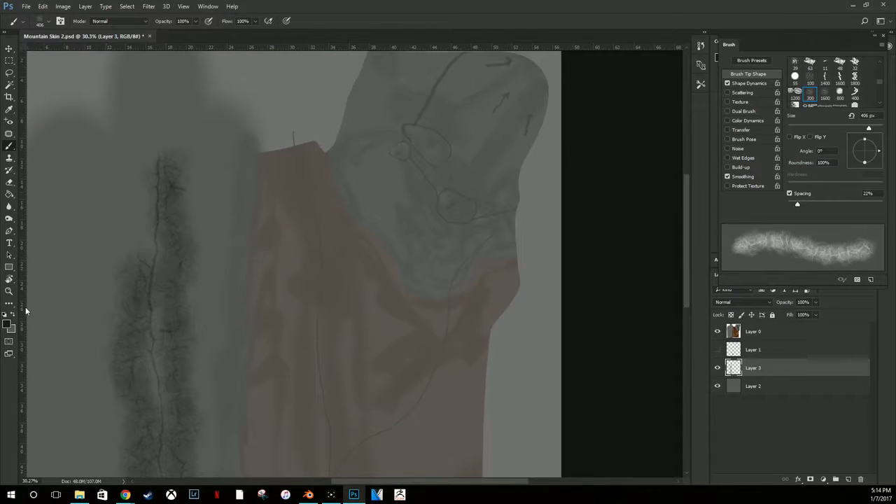
drag(140, 245, 138, 149)
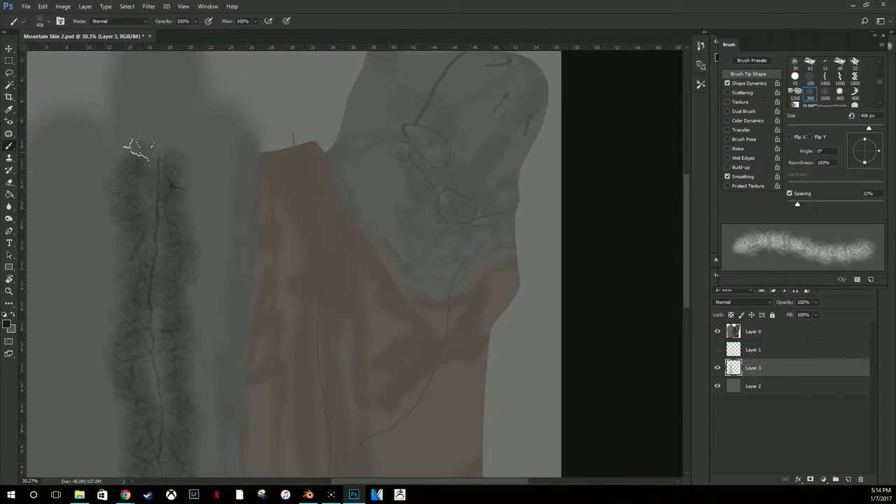
Step: Darken the gap between the two cracked strokes along the guide line and undo an extra stroke beside them
drag(177, 269, 155, 228)
mouse_move(153, 329)
mouse_down()
mouse_move(176, 402)
mouse_move(157, 420)
mouse_up()
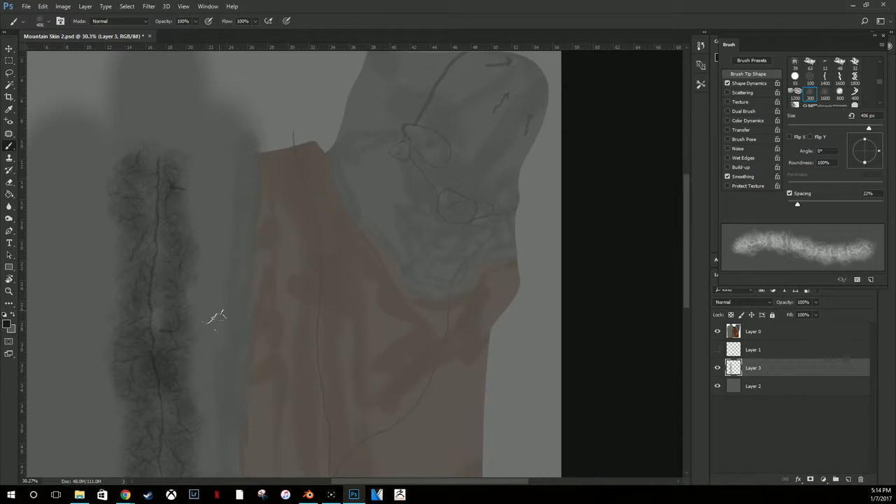
mouse_move(217, 318)
mouse_down()
mouse_move(208, 372)
mouse_move(226, 348)
mouse_up()
key(ctrl+z)
Step: Fill the lower part of the cracked strip and widen it with a stroke to the right of the guide line
scroll(191, 319, down, 5)
drag(140, 254, 157, 316)
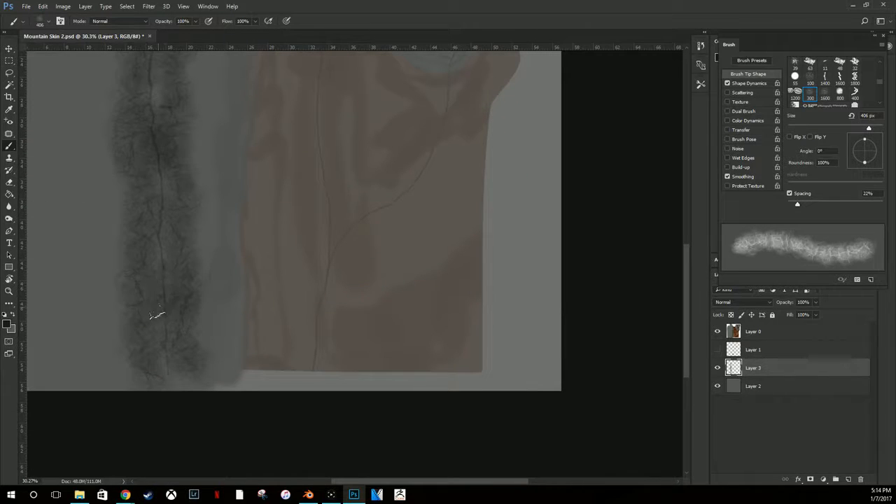
mouse_move(179, 366)
mouse_down()
mouse_move(200, 386)
mouse_move(224, 231)
mouse_move(200, 180)
mouse_move(200, 136)
mouse_up()
scroll(200, 140, up, 3)
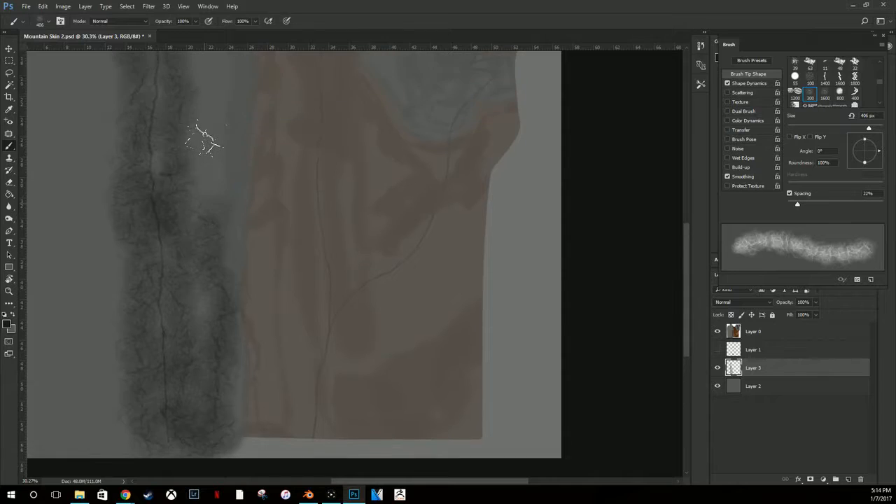
Step: Extend the widened cracked texture along the strip's upper right side and darken the area around the guide line
scroll(204, 139, up, 2)
click(206, 138)
right_click(206, 138)
click(98, 350)
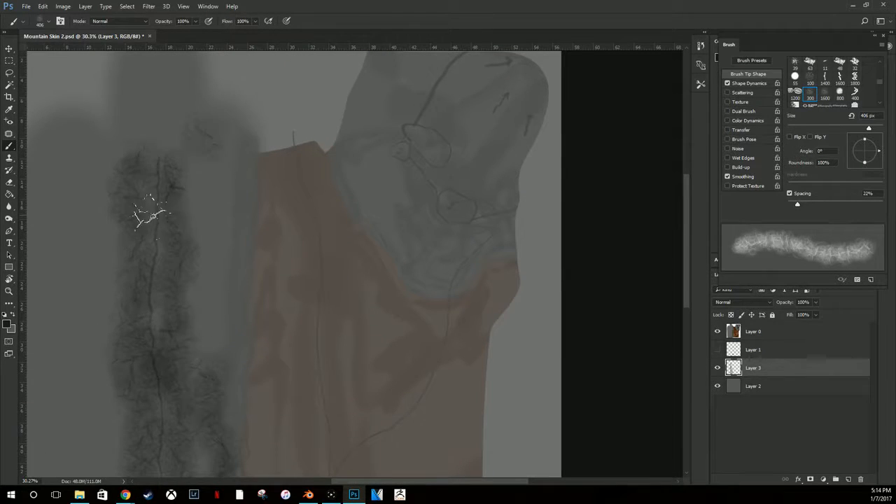
mouse_move(203, 172)
mouse_down()
mouse_move(203, 244)
mouse_move(223, 389)
mouse_move(143, 296)
mouse_move(147, 324)
mouse_up()
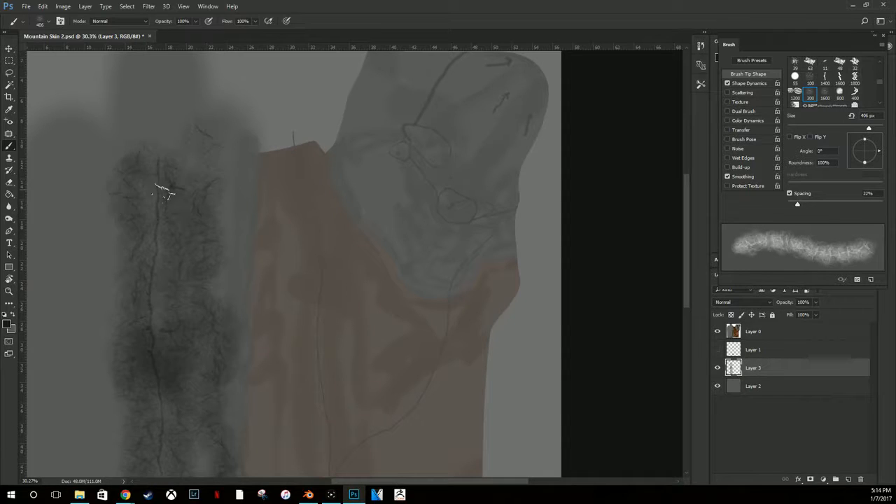
Step: Fill the top and right edge of the dark strip with cracked texture on Layer 3, continuing down its lower right side
mouse_move(163, 140)
mouse_down()
mouse_move(238, 158)
mouse_move(219, 328)
mouse_up()
mouse_move(251, 243)
mouse_down()
mouse_move(240, 257)
mouse_move(240, 313)
mouse_up()
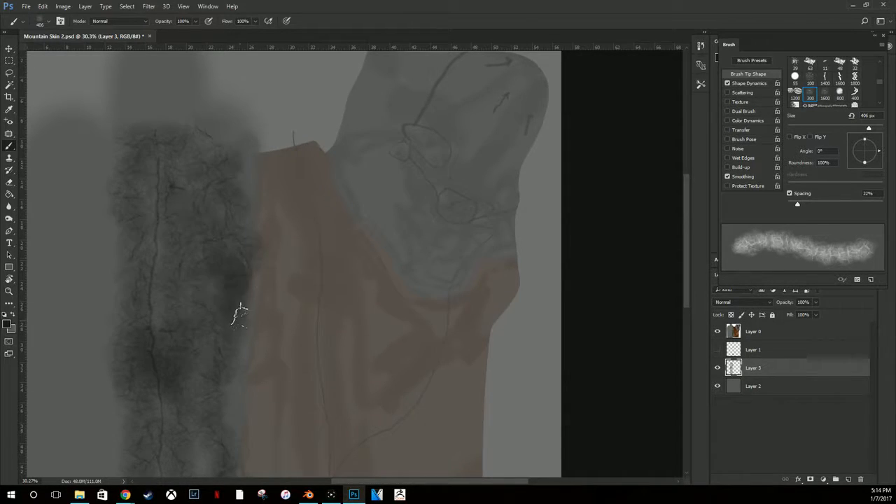
drag(225, 414, 212, 396)
scroll(152, 348, down, 6)
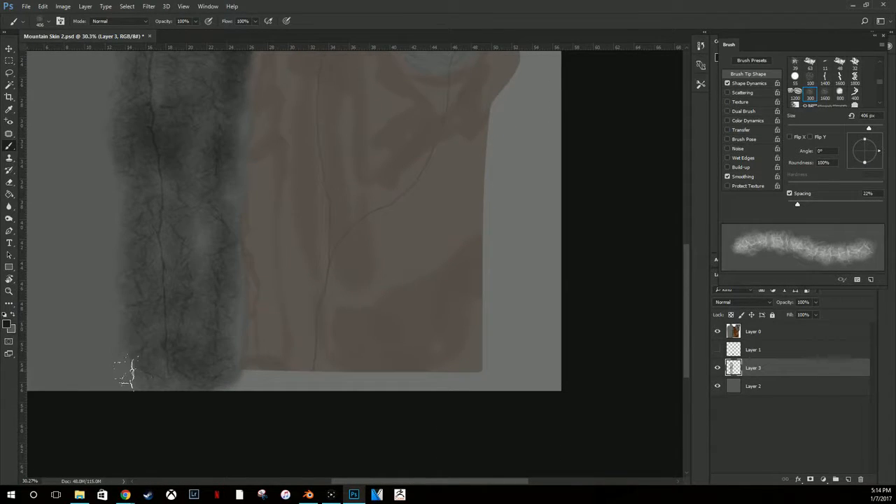
Step: Widen the cracked strip with dark strokes along its left edge, from the bottom of the canvas to the strip's upper part
mouse_move(104, 383)
mouse_down()
mouse_move(96, 190)
mouse_move(103, 100)
mouse_up()
scroll(102, 98, up, 5)
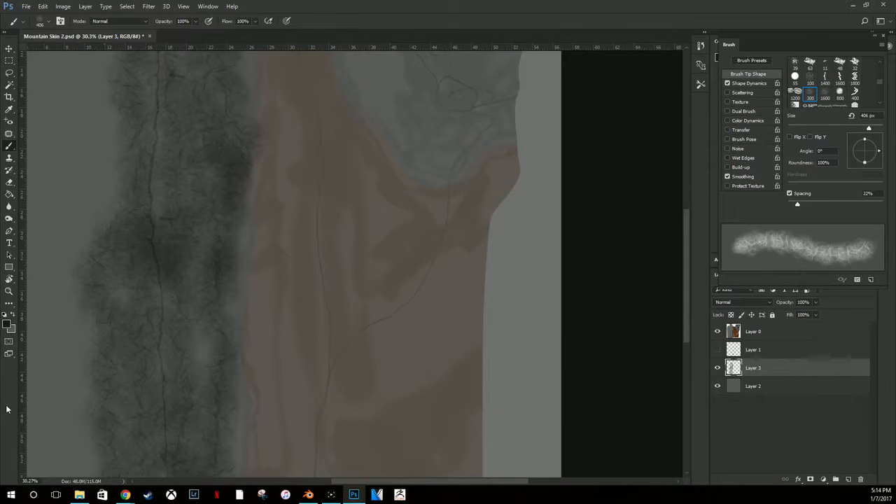
mouse_move(83, 245)
mouse_down()
mouse_move(107, 173)
mouse_move(89, 82)
mouse_up()
right_click(89, 81)
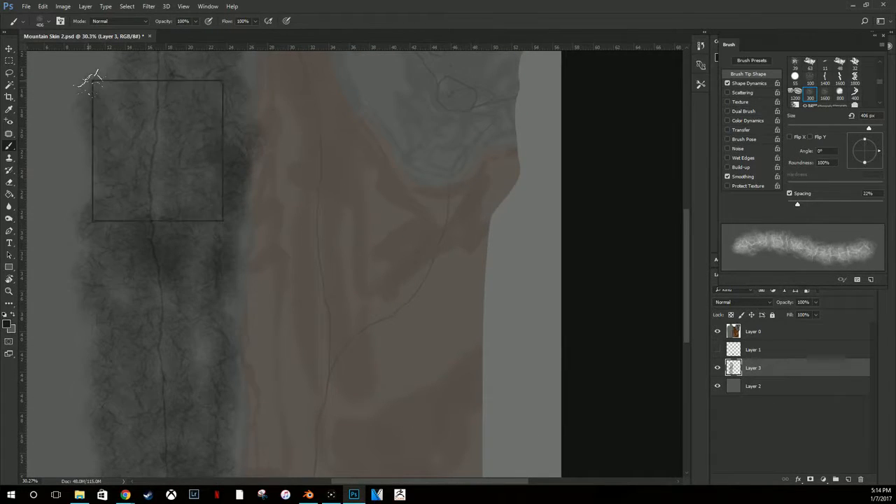
scroll(88, 82, up, 3)
scroll(88, 81, up, 3)
click(81, 230)
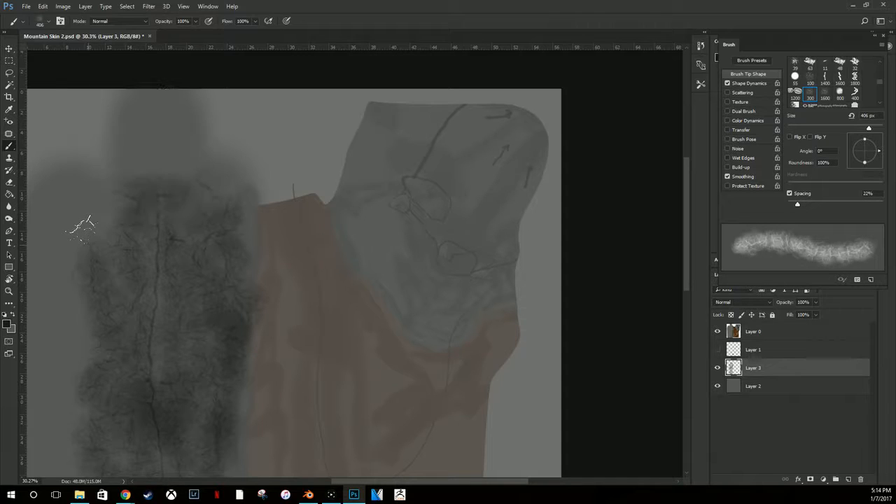
Step: Extend the dark cracked texture leftward until it covers the whole area up to the canvas's left edge
mouse_move(104, 304)
mouse_down()
mouse_move(92, 200)
mouse_move(60, 222)
mouse_move(74, 390)
mouse_move(66, 456)
mouse_move(56, 466)
mouse_up()
scroll(58, 466, down, 5)
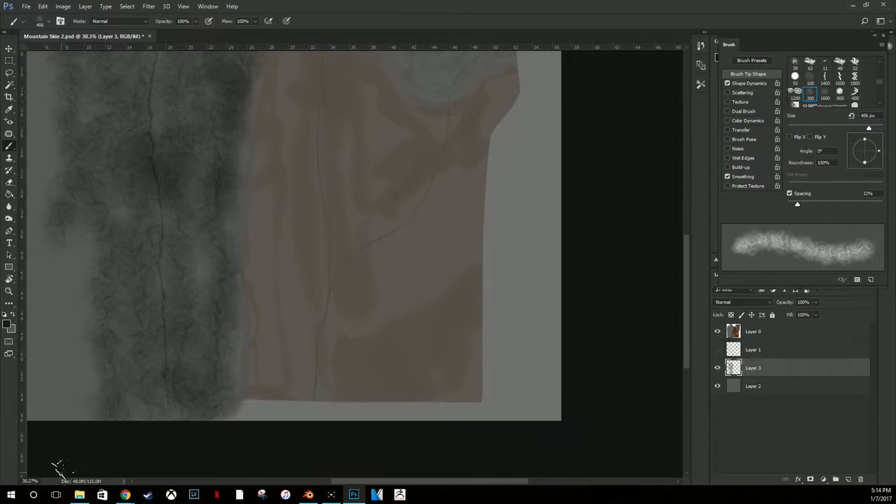
mouse_move(70, 234)
mouse_down()
mouse_move(90, 327)
mouse_move(66, 392)
mouse_move(35, 325)
mouse_move(48, 320)
mouse_move(36, 202)
mouse_move(49, 108)
mouse_up()
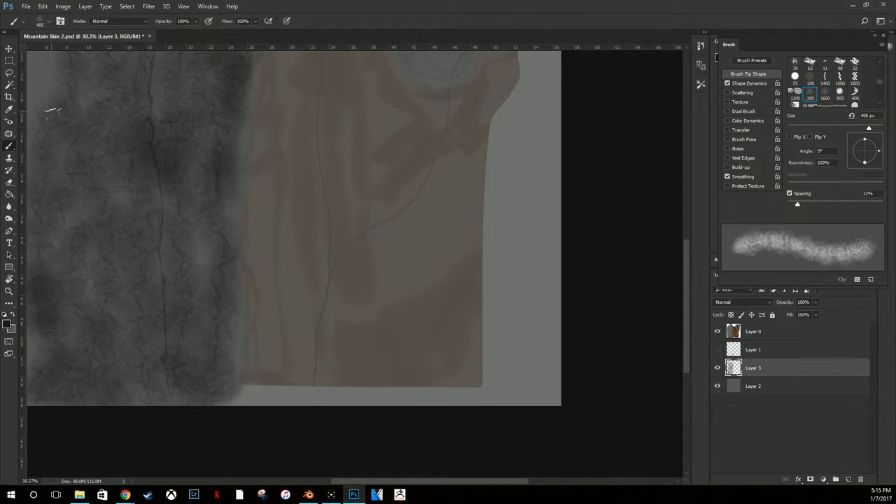
drag(52, 111, 98, 94)
key(ctrl+minus)
scroll(156, 186, up, 3)
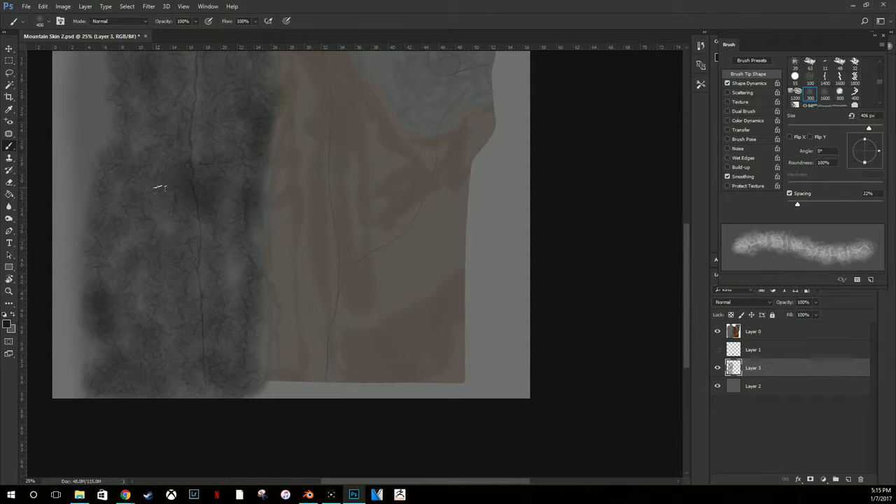
scroll(138, 240, up, 2)
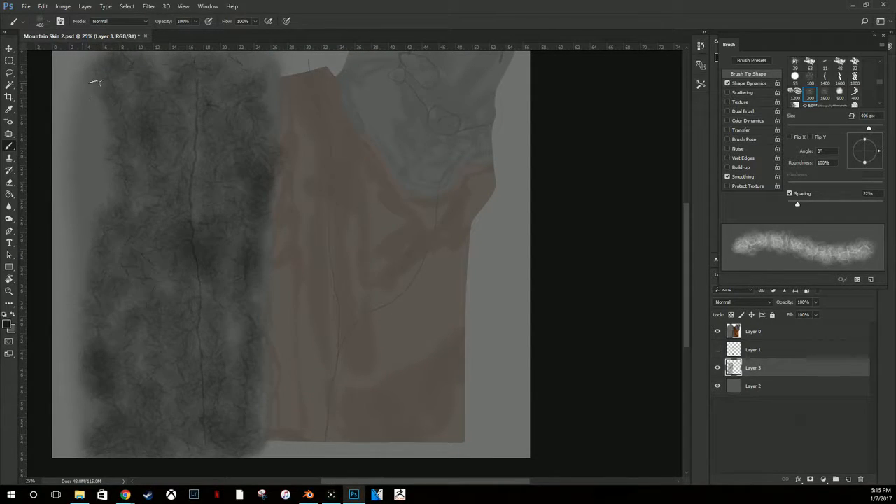
mouse_move(81, 55)
mouse_down()
mouse_move(78, 112)
mouse_move(97, 172)
mouse_move(77, 331)
mouse_move(88, 417)
mouse_move(66, 455)
mouse_move(56, 77)
mouse_move(61, 164)
mouse_move(83, 198)
mouse_up()
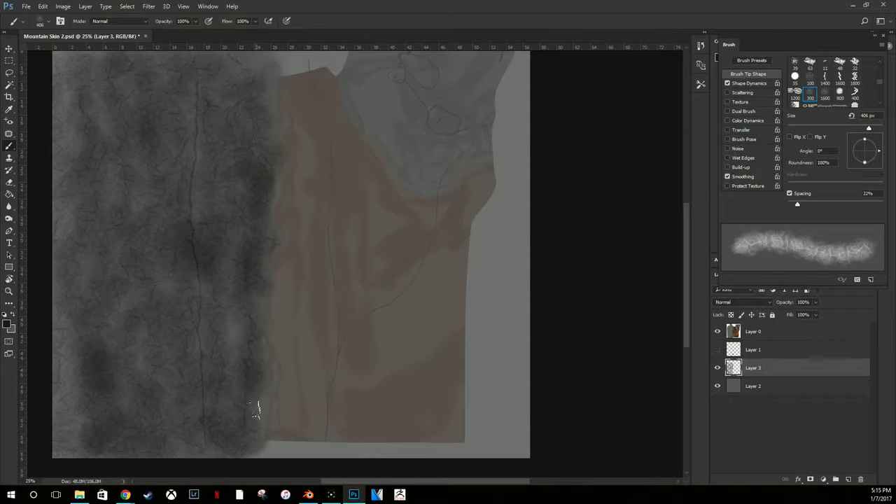
Step: Choose the 1600 px cracked brush and stamp large dark cracks on the upper left part of the rock texture
scroll(437, 247, down, 3)
scroll(438, 247, up, 7)
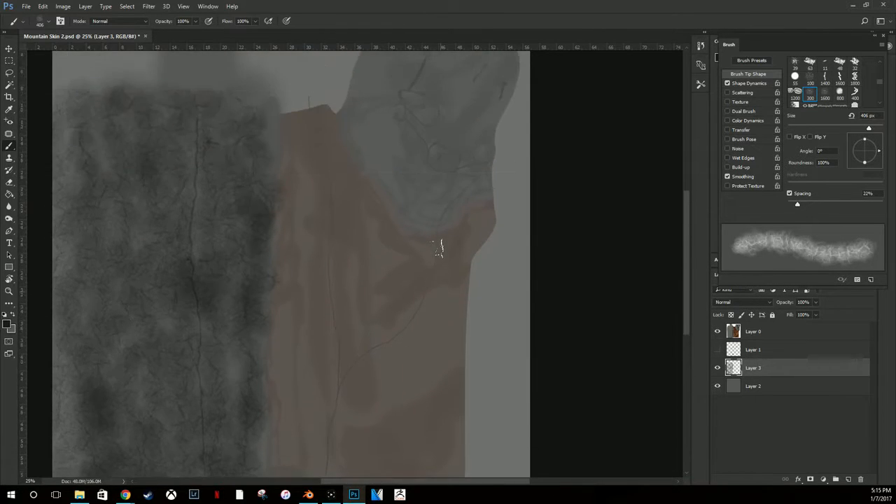
scroll(438, 246, down, 5)
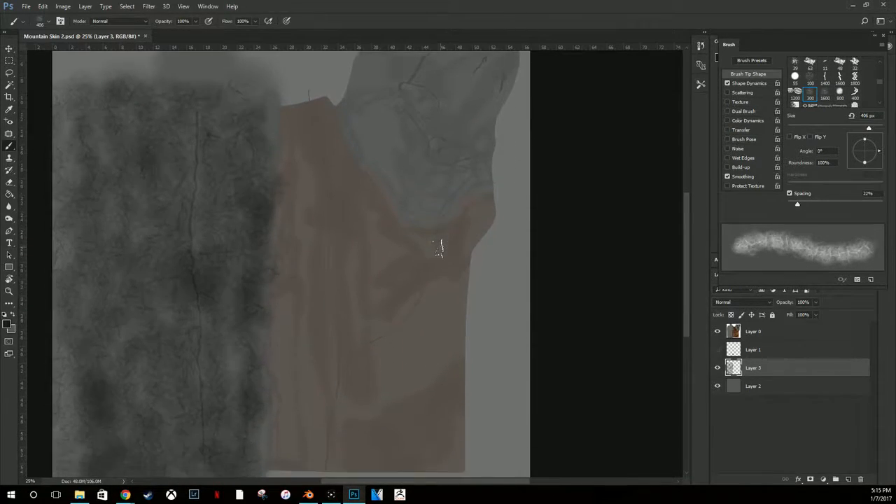
scroll(438, 246, down, 1)
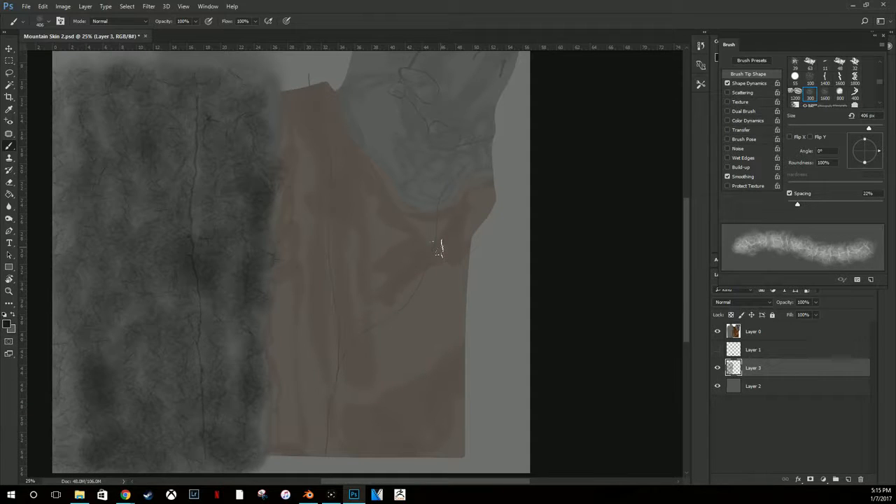
right_click(299, 244)
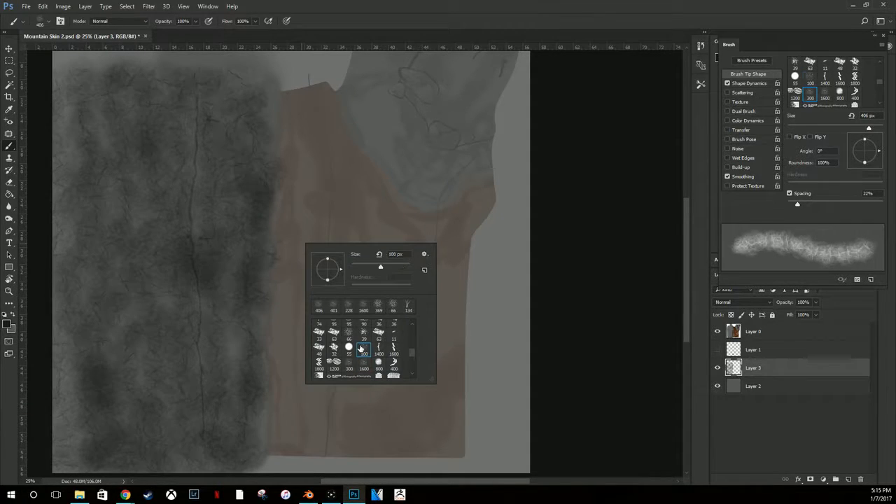
click(362, 348)
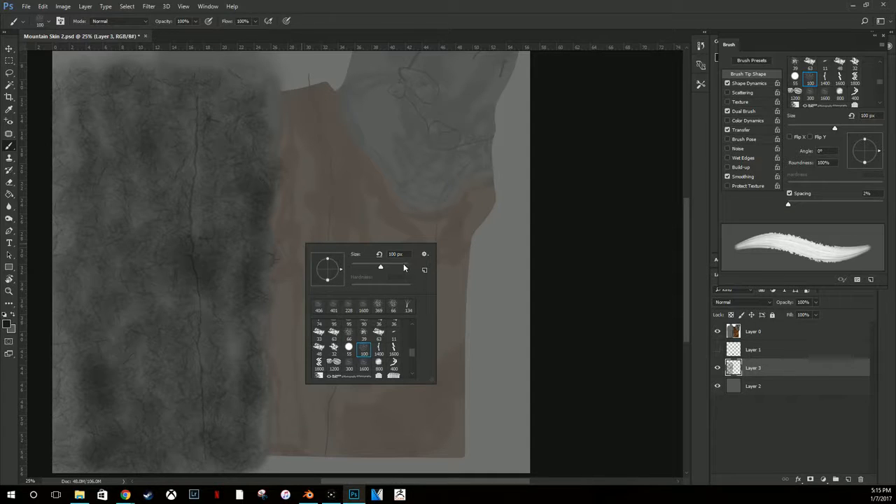
drag(404, 268, 397, 269)
click(362, 365)
click(134, 196)
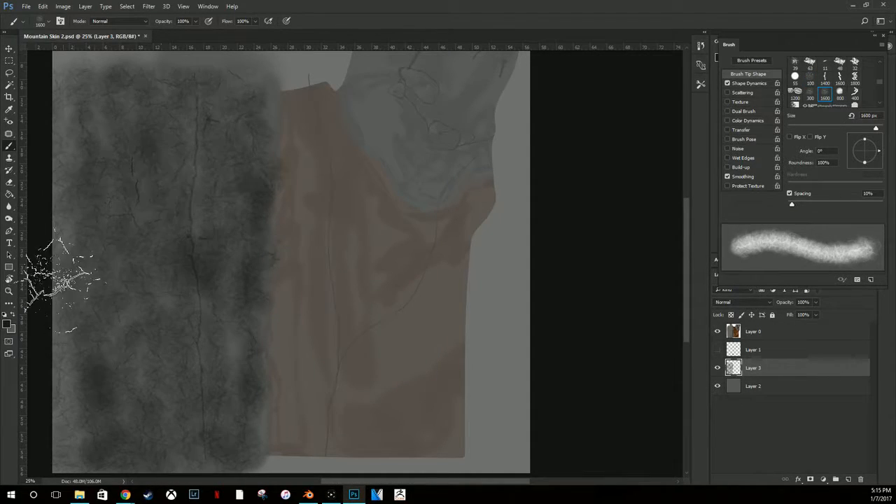
Step: Set the foreground colour to dark brown #452200 and paint brown cracks across the dark rock texture
click(8, 324)
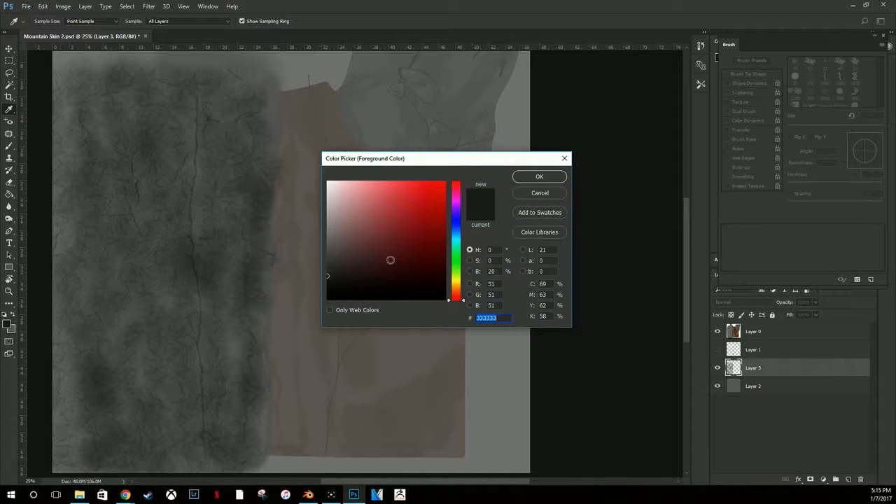
mouse_move(457, 292)
mouse_down()
mouse_move(461, 283)
mouse_move(461, 295)
mouse_move(446, 267)
mouse_up()
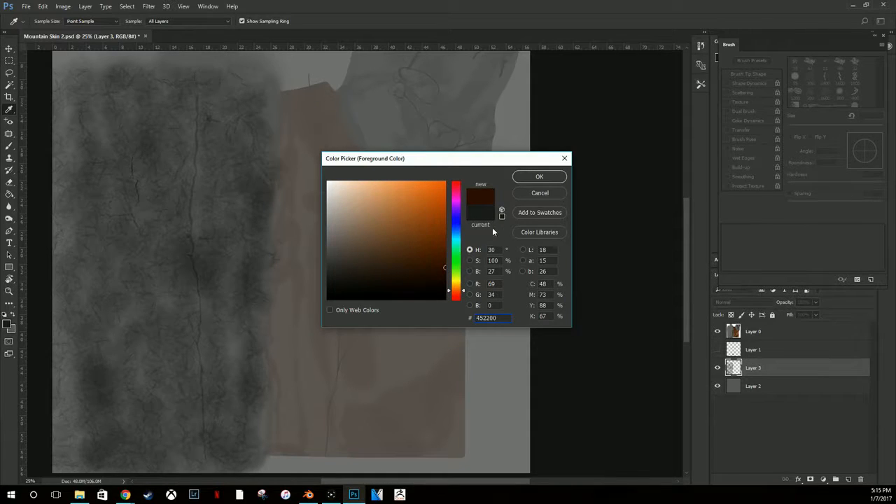
click(545, 176)
key(b)
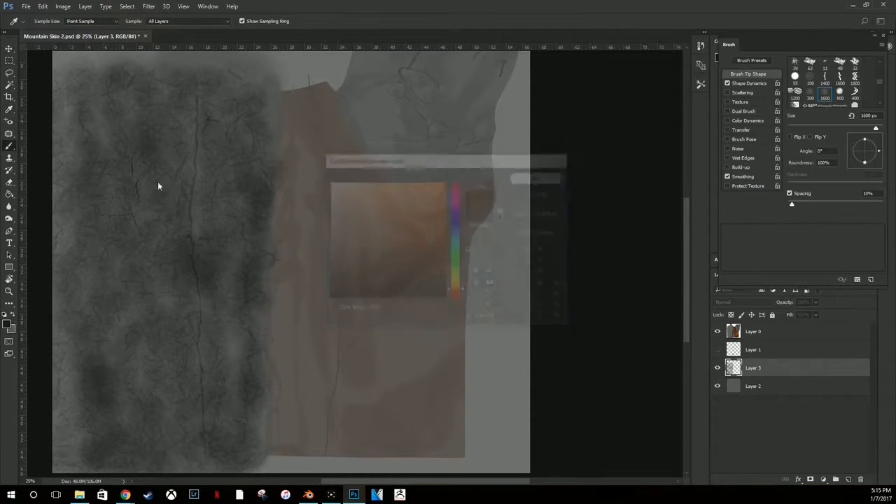
mouse_move(142, 125)
mouse_down()
mouse_move(240, 150)
mouse_move(230, 90)
mouse_move(210, 323)
mouse_move(214, 244)
mouse_move(230, 329)
mouse_move(184, 304)
mouse_move(219, 415)
mouse_move(104, 425)
mouse_move(119, 410)
mouse_move(110, 296)
mouse_move(95, 294)
mouse_move(142, 329)
mouse_move(98, 185)
mouse_move(133, 263)
mouse_move(67, 99)
mouse_move(100, 280)
mouse_move(180, 170)
mouse_move(230, 270)
mouse_move(130, 395)
mouse_move(170, 240)
mouse_move(203, 357)
mouse_move(220, 350)
mouse_move(240, 364)
mouse_move(180, 301)
mouse_move(222, 329)
mouse_up()
Step: Add a new layer above Layer 3 and choose the 100 px brush with dual brush and transfer
right_click(223, 329)
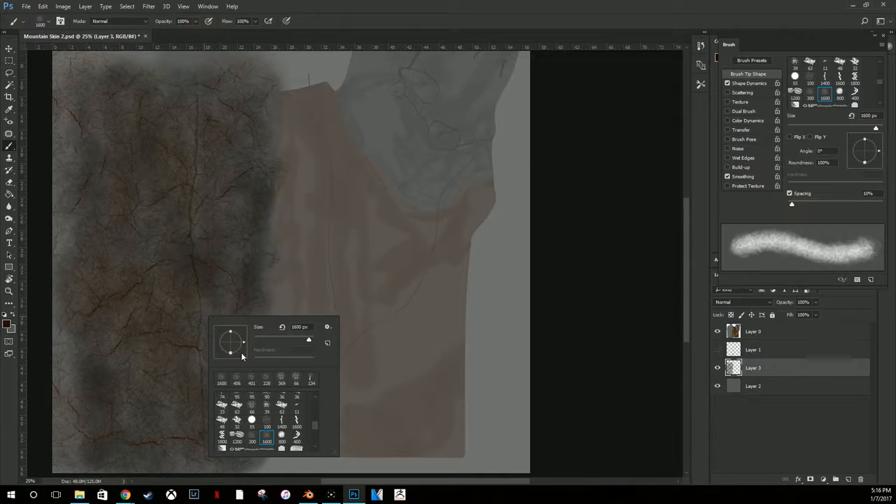
click(848, 480)
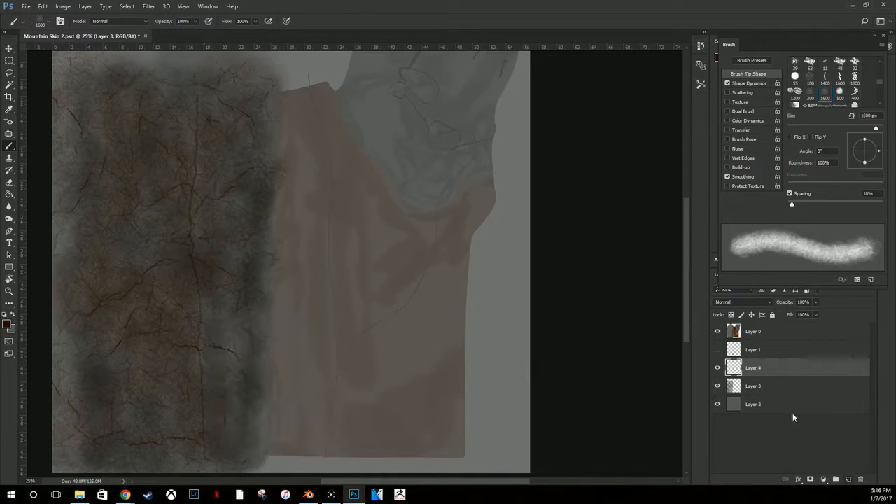
right_click(209, 154)
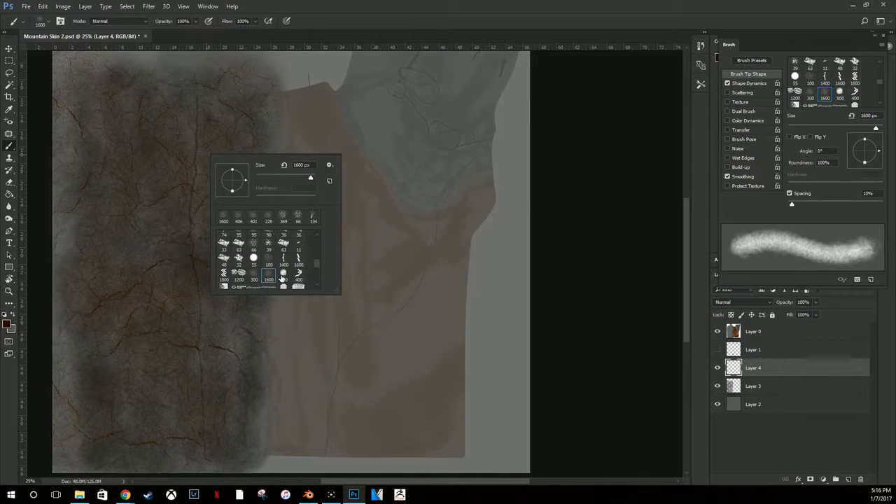
scroll(277, 271, down, 1)
scroll(275, 272, up, 1)
click(268, 264)
Step: Undo a short brown test stroke beside the guide line and set the brush size to 480 px
drag(168, 173, 176, 242)
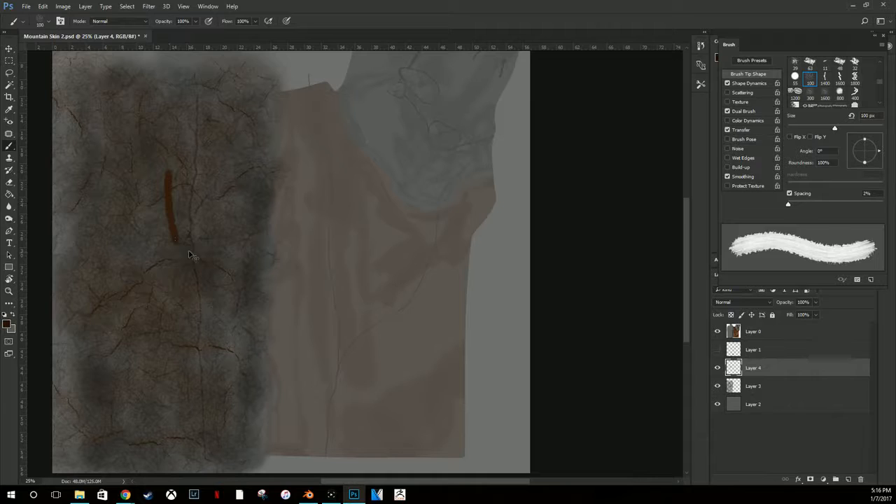
key(ctrl+z)
right_click(194, 238)
mouse_move(212, 175)
mouse_down()
mouse_move(202, 170)
mouse_move(255, 269)
mouse_up()
right_click(221, 215)
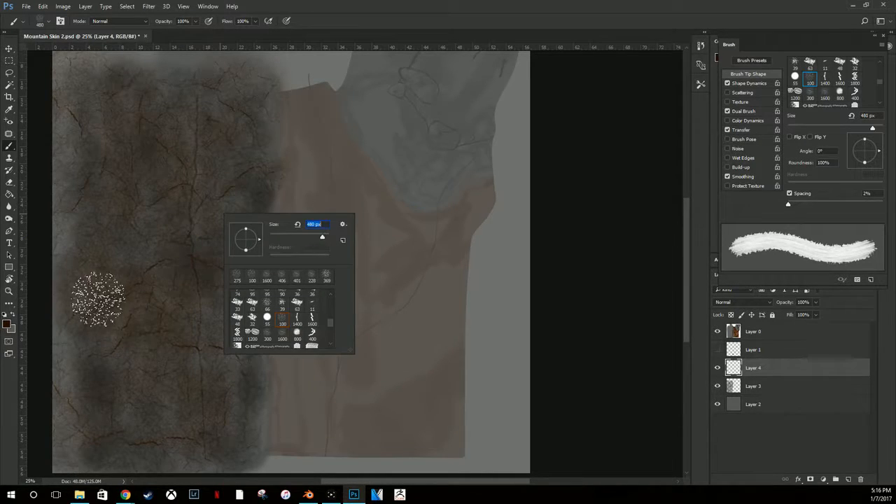
Step: Set the foreground colour to light grey and undo a trial stroke down the guide line
click(7, 322)
drag(280, 234, 283, 219)
click(536, 179)
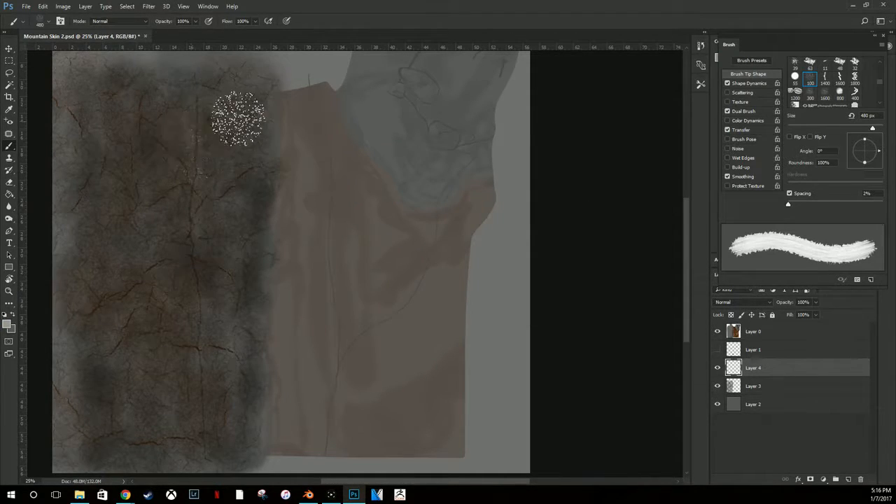
drag(197, 133, 208, 304)
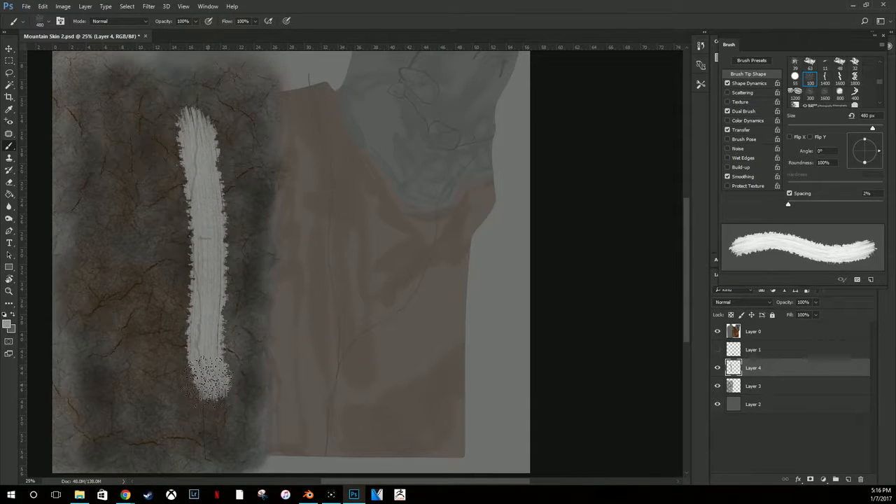
key(ctrl+z)
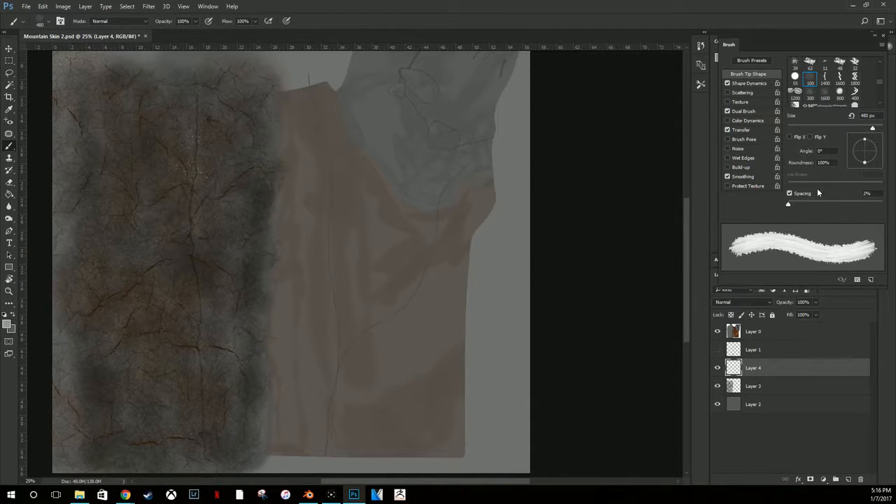
Step: Set the brush spacing to 34% and paint a light grey speckled strip along the full length of the guide line
drag(788, 204, 804, 204)
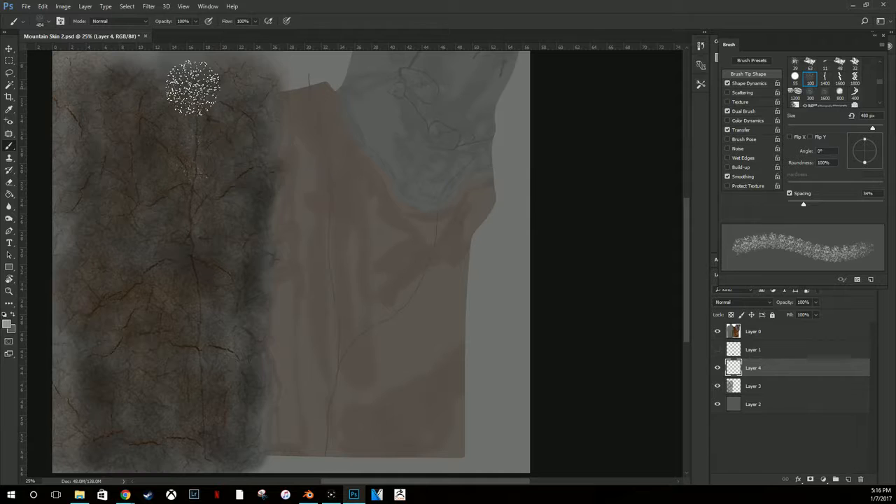
mouse_move(196, 81)
mouse_down()
mouse_move(187, 310)
mouse_move(205, 475)
mouse_up()
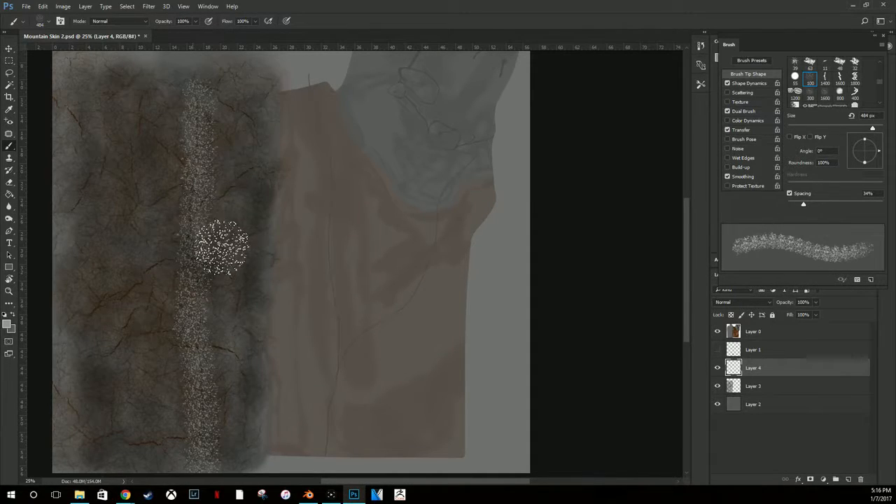
scroll(240, 236, down, 4)
scroll(239, 235, up, 5)
mouse_move(181, 83)
mouse_down()
mouse_move(180, 480)
mouse_move(210, 481)
mouse_move(210, 149)
mouse_move(200, 61)
mouse_up()
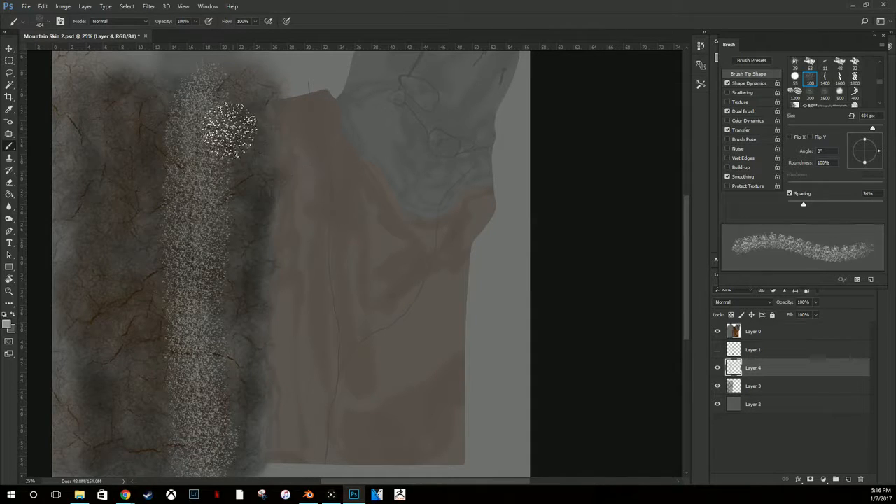
Step: Set the brush spacing to 89% and undo the trial specks painted on both sides of the speckled strip
drag(803, 204, 829, 203)
mouse_move(131, 68)
mouse_down()
mouse_move(176, 84)
mouse_move(150, 250)
mouse_move(156, 463)
mouse_move(184, 489)
mouse_move(236, 465)
mouse_move(244, 262)
mouse_up()
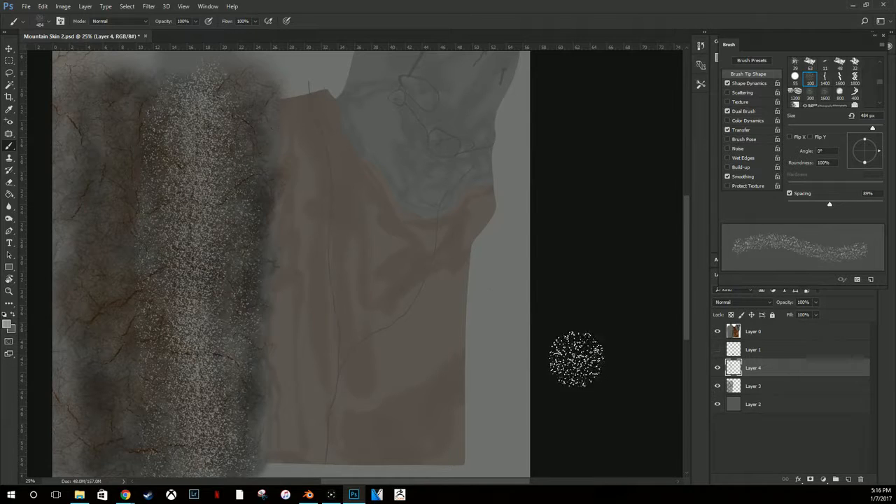
key(ctrl+z)
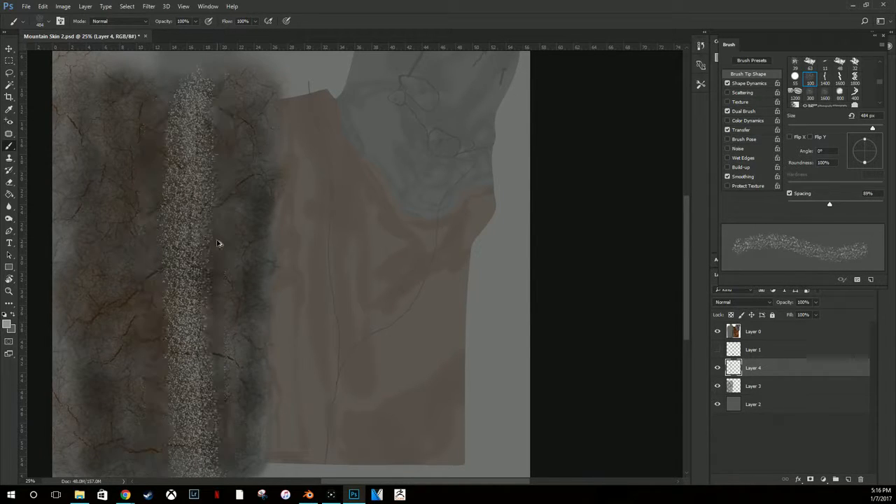
Step: Scatter sparse light grey specks along both edges of the speckled strip and make its centre denser
mouse_move(231, 123)
mouse_down()
mouse_move(219, 260)
mouse_move(230, 420)
mouse_move(221, 487)
mouse_up()
mouse_move(163, 459)
mouse_down()
mouse_move(176, 360)
mouse_move(164, 186)
mouse_move(172, 95)
mouse_move(193, 194)
mouse_move(195, 502)
mouse_move(200, 90)
mouse_move(190, 371)
mouse_move(205, 481)
mouse_up()
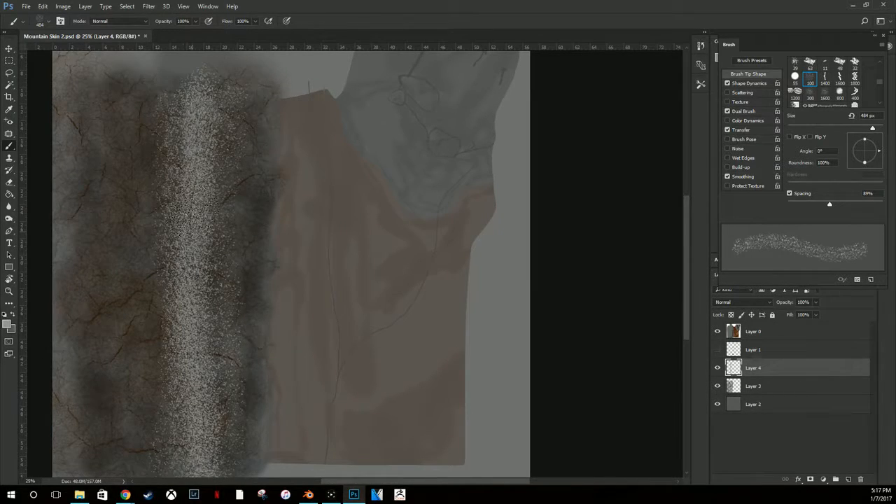
scroll(350, 302, up, 7)
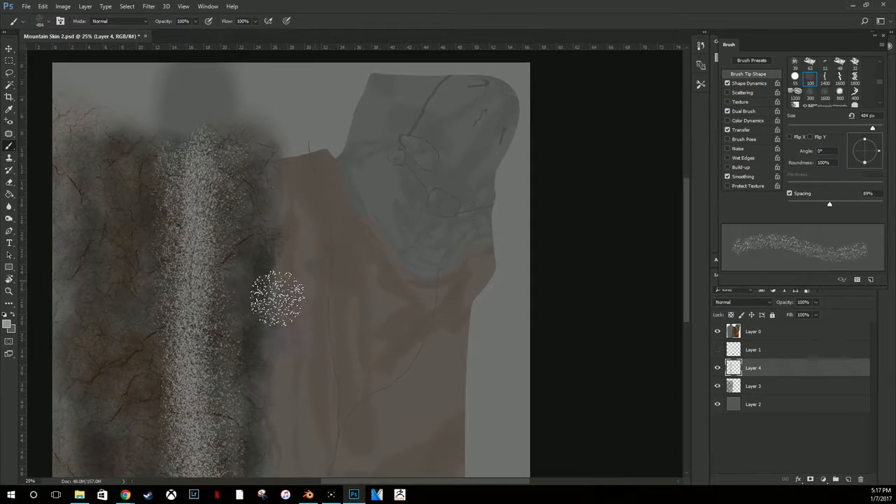
scroll(270, 304, down, 8)
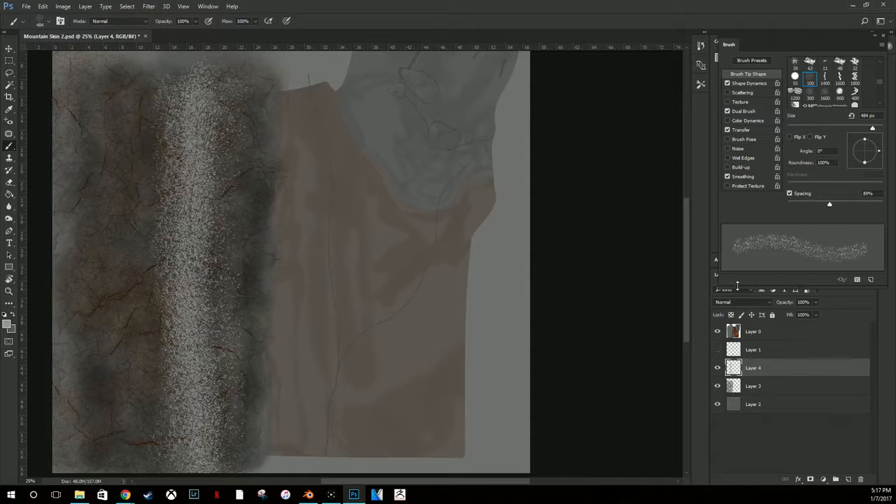
Step: Set the brush spacing to 21% and thicken the light grey specks down the centre of the speckled strip
drag(814, 205, 797, 205)
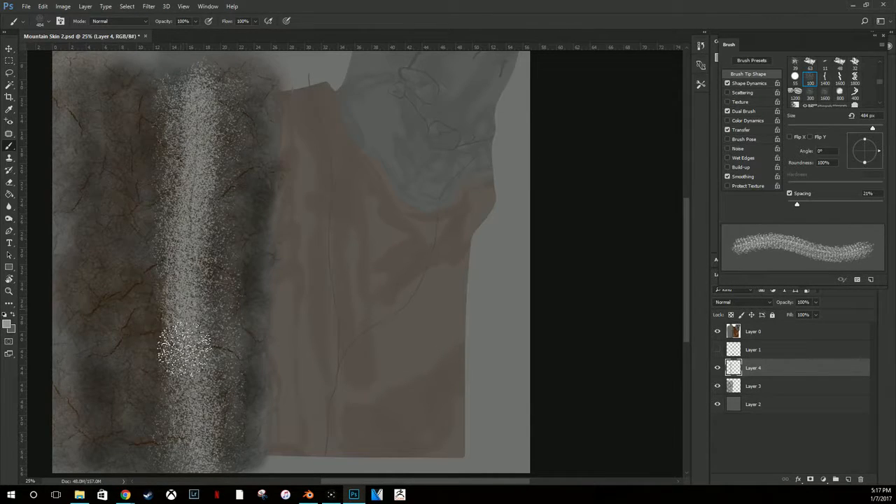
scroll(448, 168, up, 2)
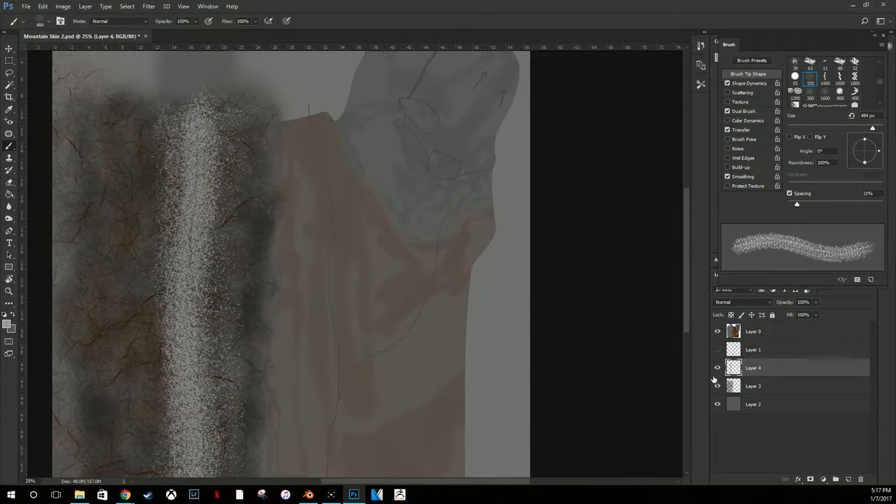
Step: Lower Layer 3's opacity to 49%, compare the texture with that layer hidden and shown, and reselect Layer 4
click(753, 385)
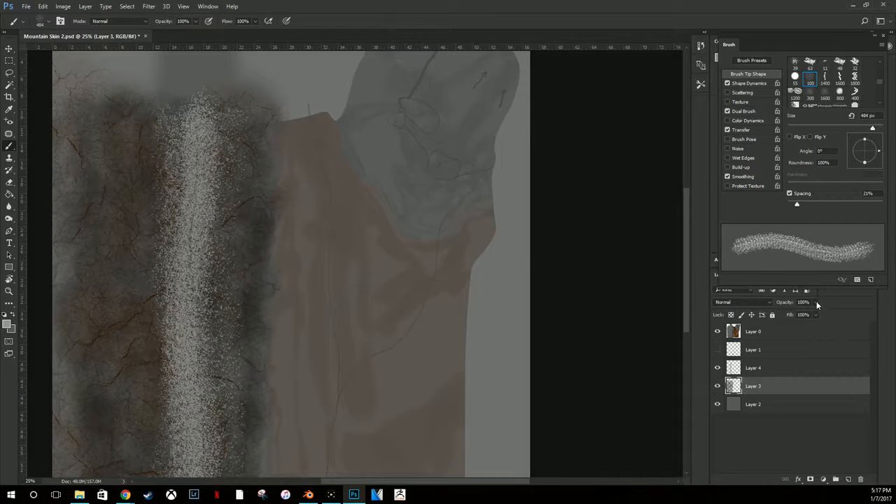
drag(797, 315, 791, 315)
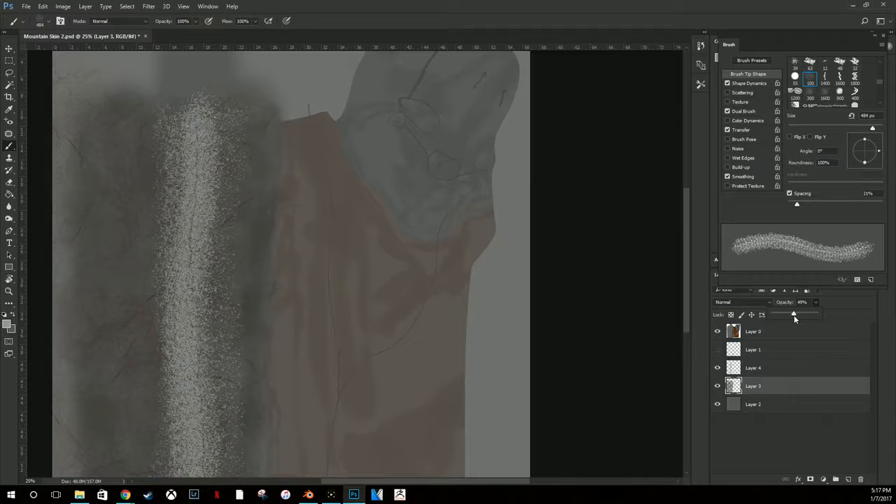
click(716, 387)
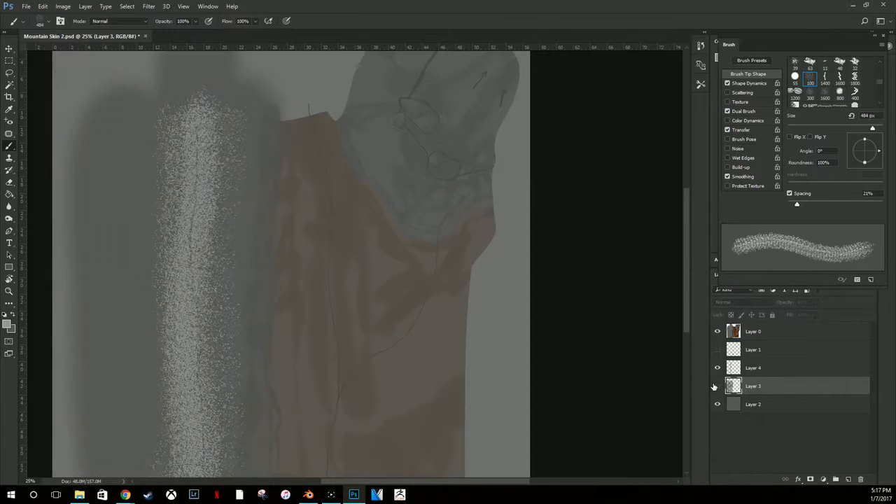
click(716, 386)
click(765, 371)
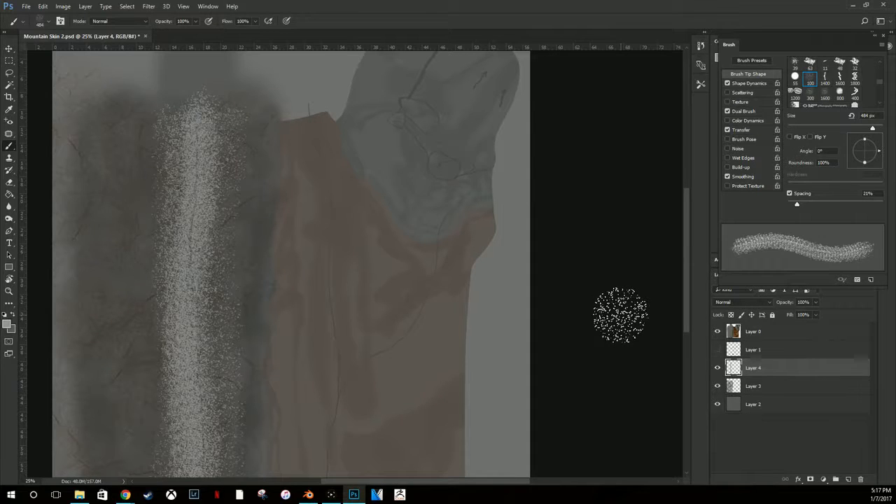
Step: Save a JPEG copy of the painted skin named "test one" in the Mountain Project folder
click(25, 6)
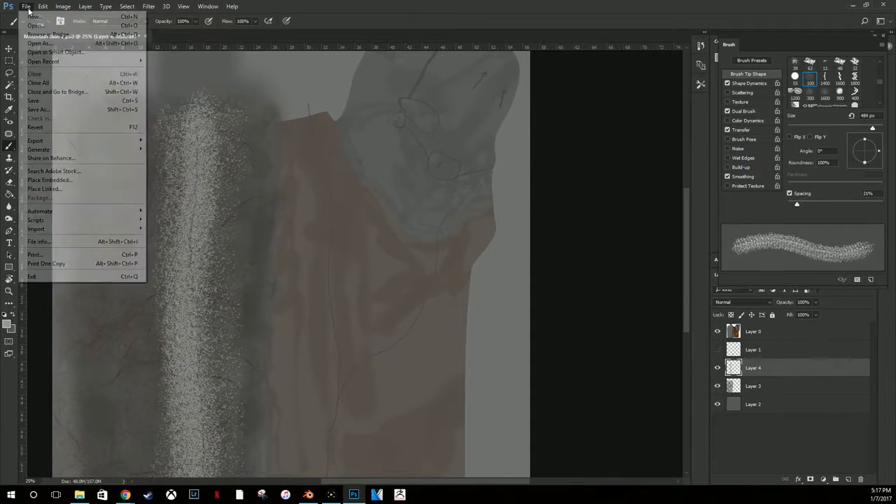
click(38, 110)
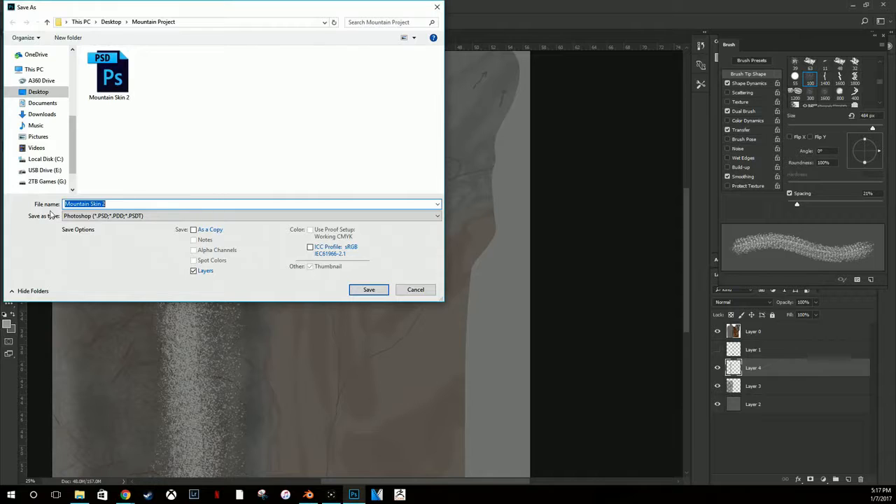
text(test one)
click(95, 216)
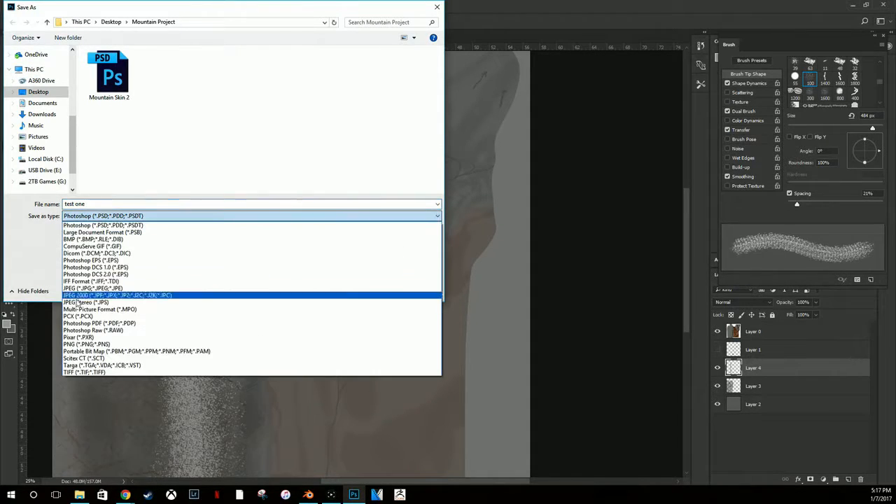
click(91, 290)
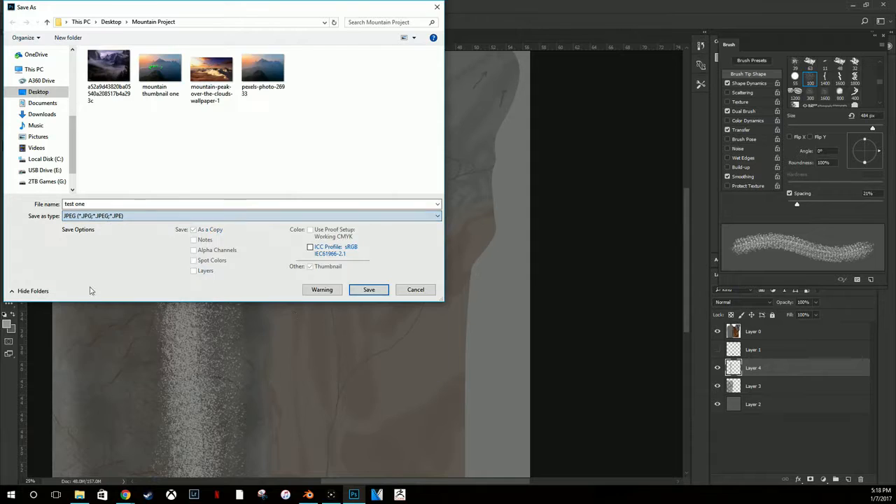
click(369, 296)
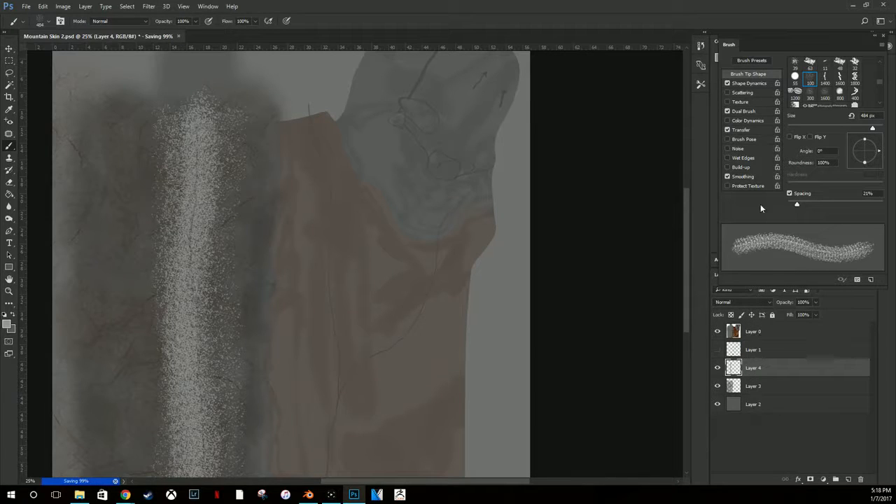
Step: Switch to Blender and split the 3D view so that a Node Editor sits beside it
click(309, 495)
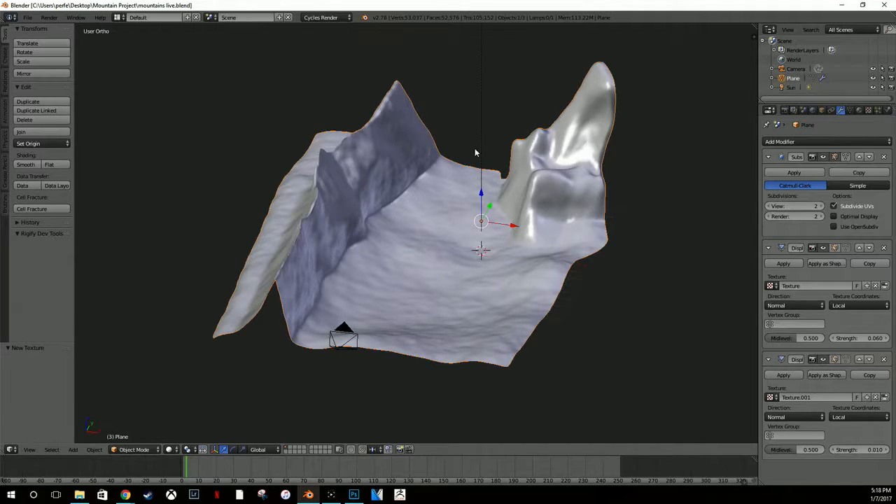
drag(757, 26, 444, 32)
click(456, 450)
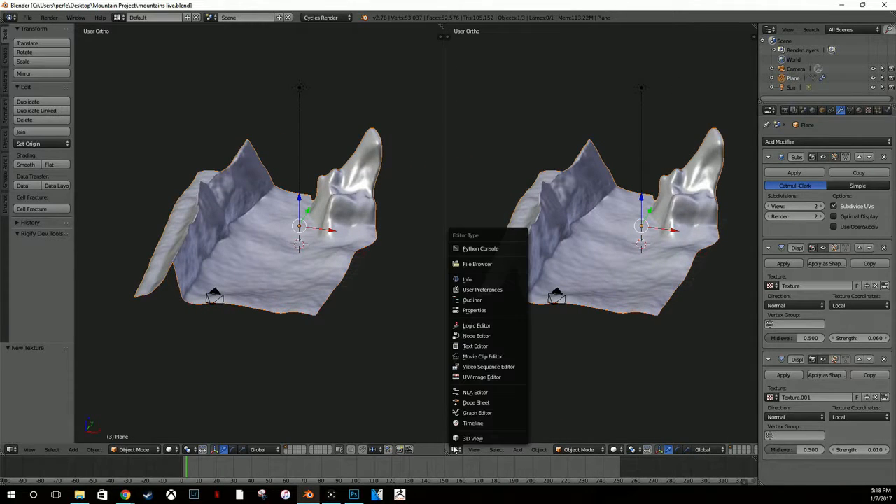
click(477, 338)
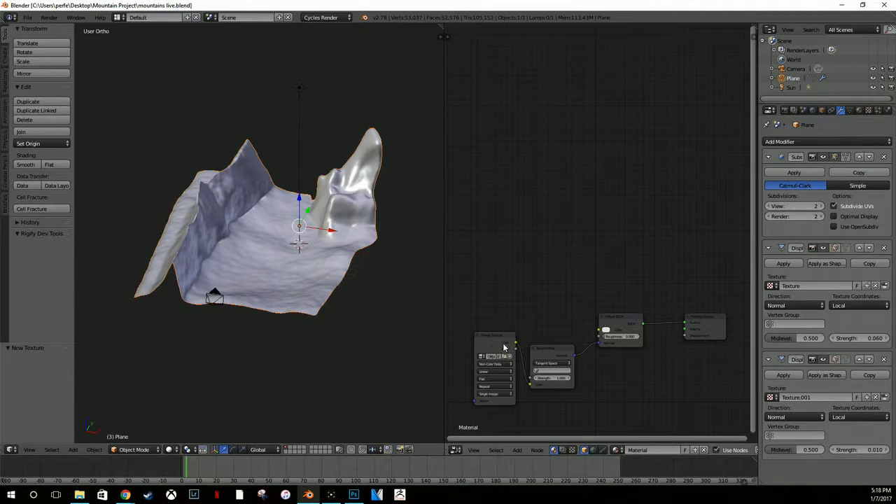
Step: Add an Image Texture node to the terrain material and connect its colour output to the Diffuse BSDF colour input
key(shift+a)
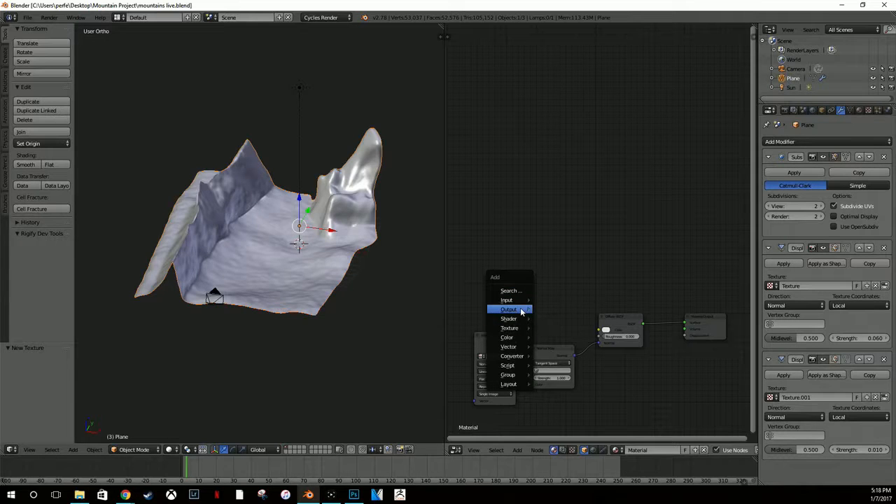
mouse_move(518, 329)
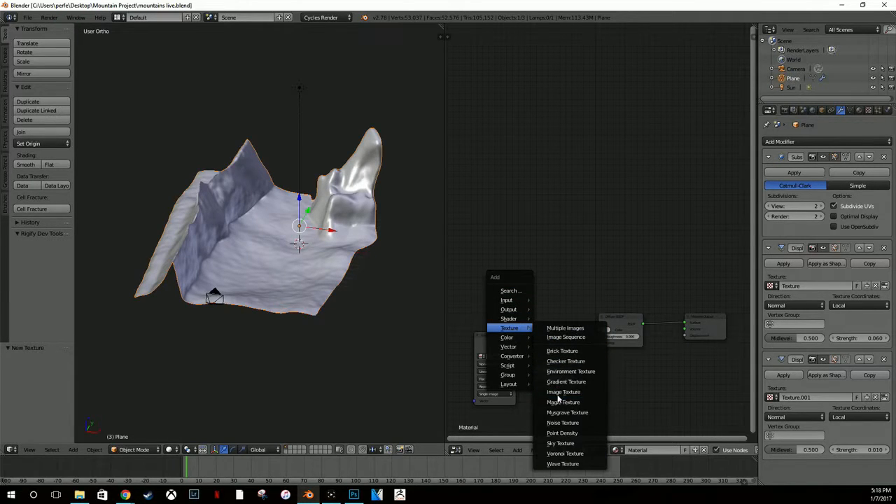
click(564, 392)
click(512, 261)
drag(554, 275, 601, 331)
Step: Load "test one.jpg" from the Desktop's Mountain Project folder into the new Image Texture node
click(539, 289)
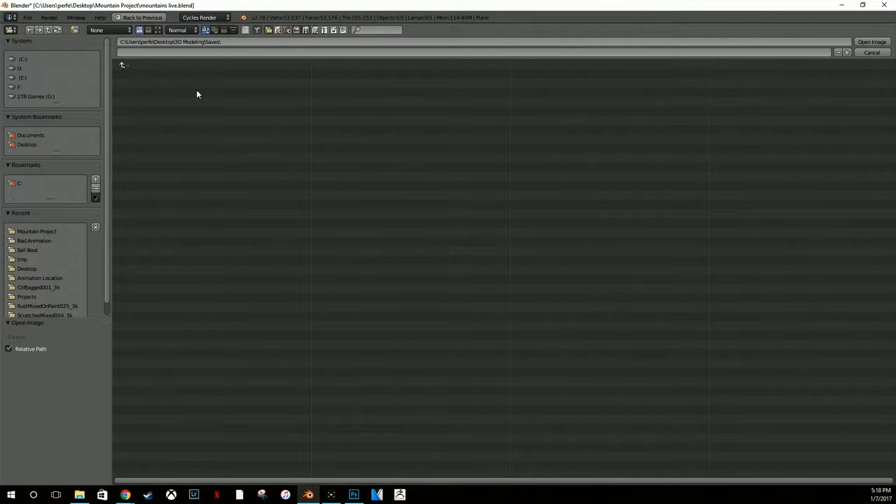
click(26, 144)
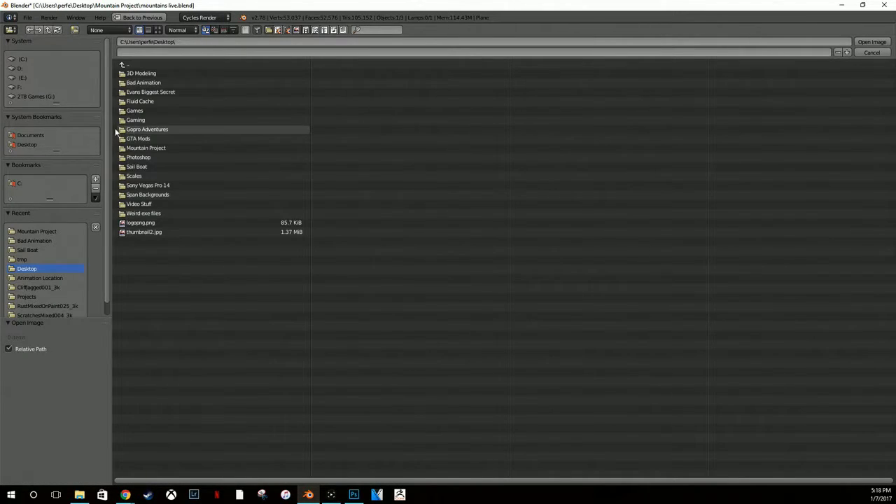
click(139, 147)
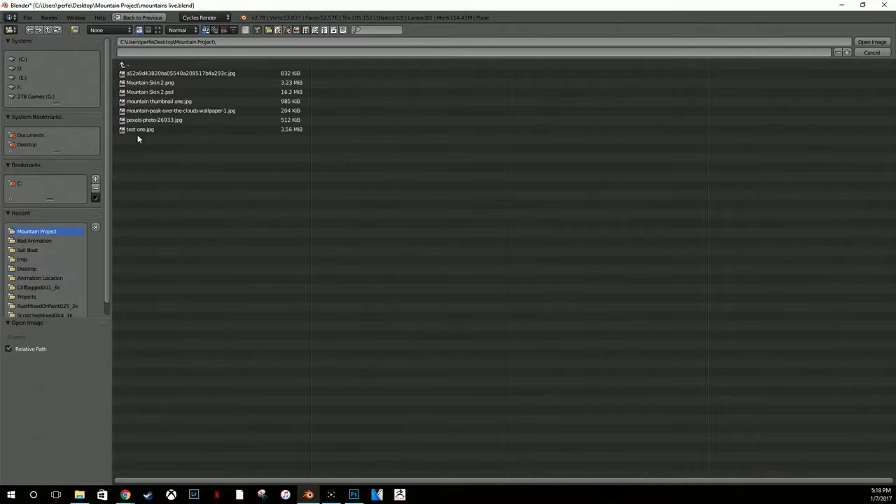
click(159, 30)
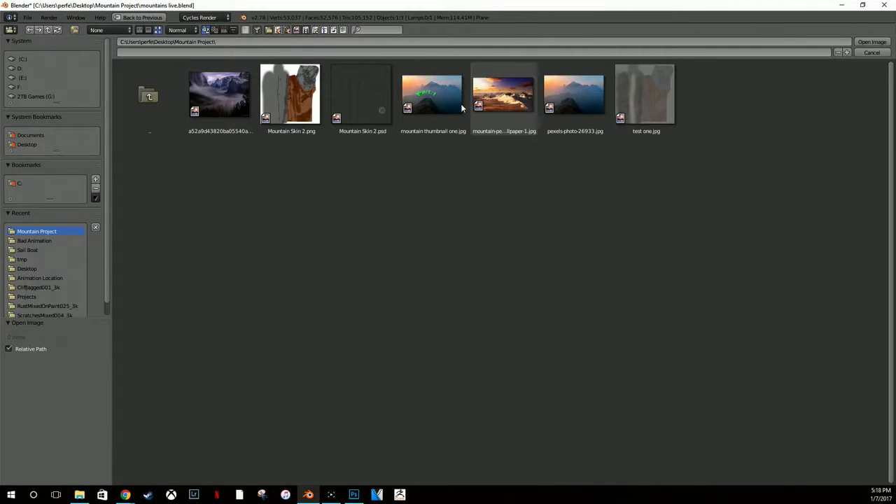
click(653, 102)
double_click(653, 102)
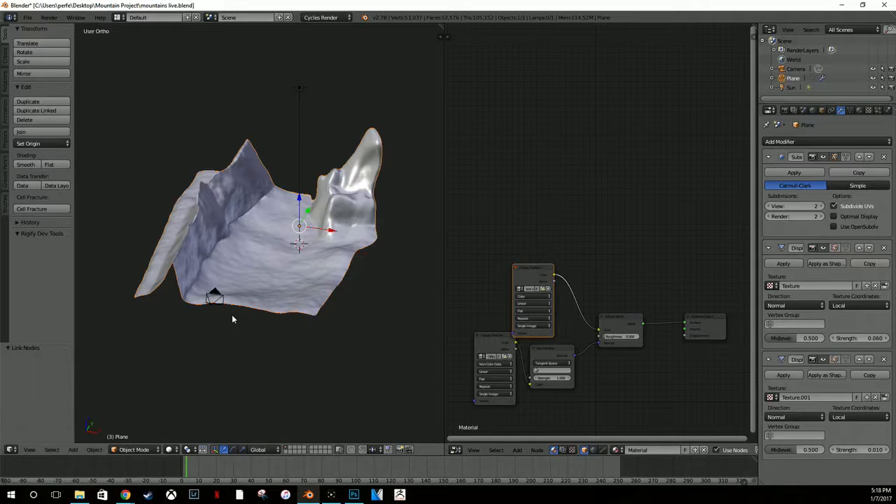
Step: Check the terrain in Texture Paint mode, move the new Image Texture node clear of the other, and return to Object Mode
click(138, 449)
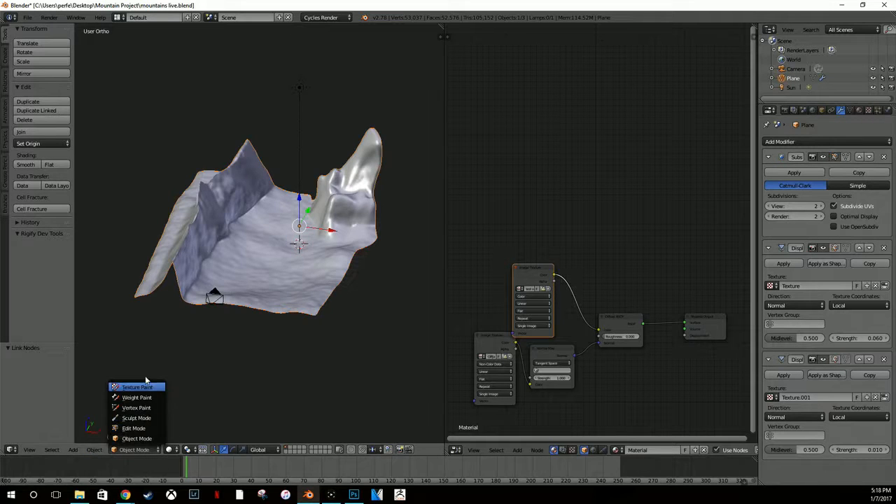
click(145, 387)
scroll(233, 233, up, 2)
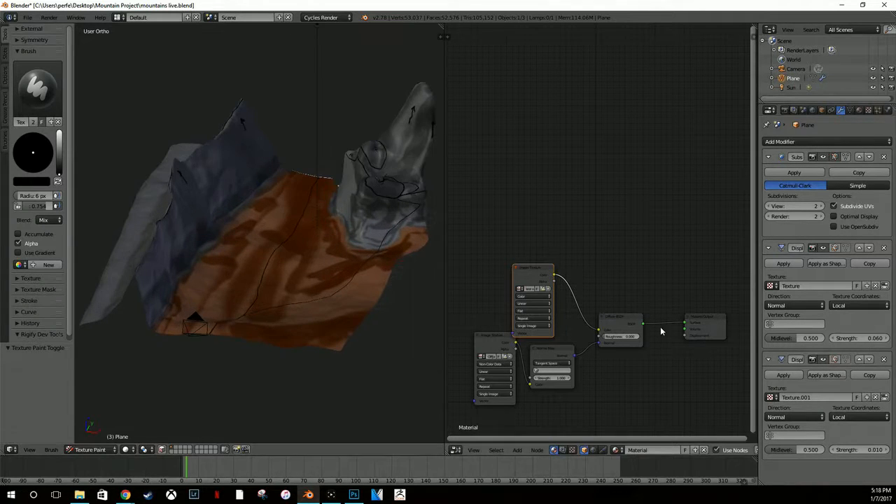
mouse_move(529, 272)
mouse_down()
mouse_move(486, 242)
mouse_move(519, 255)
mouse_up()
click(91, 450)
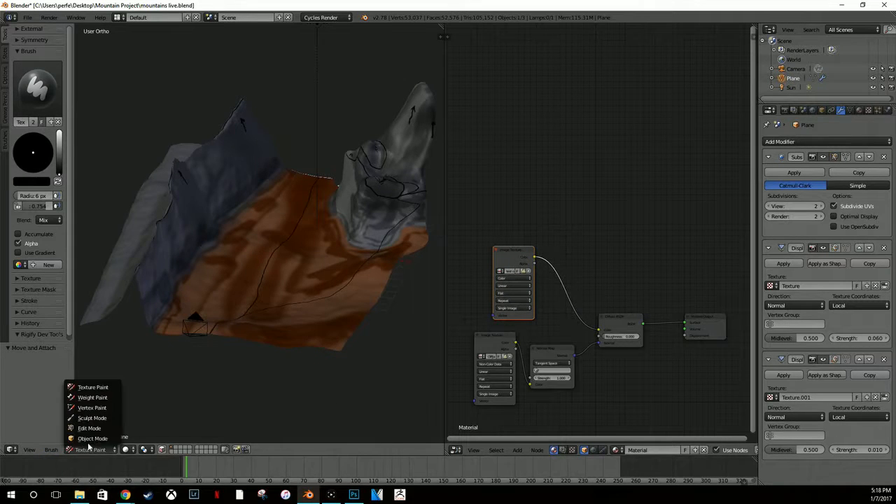
click(144, 439)
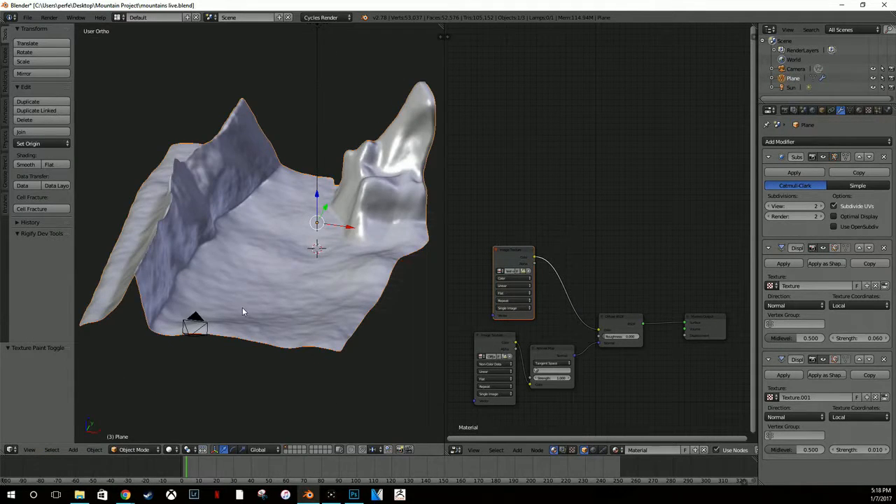
Step: Examine the textured terrain from several angles in rendered shading, and return to solid shading
key(shift+z)
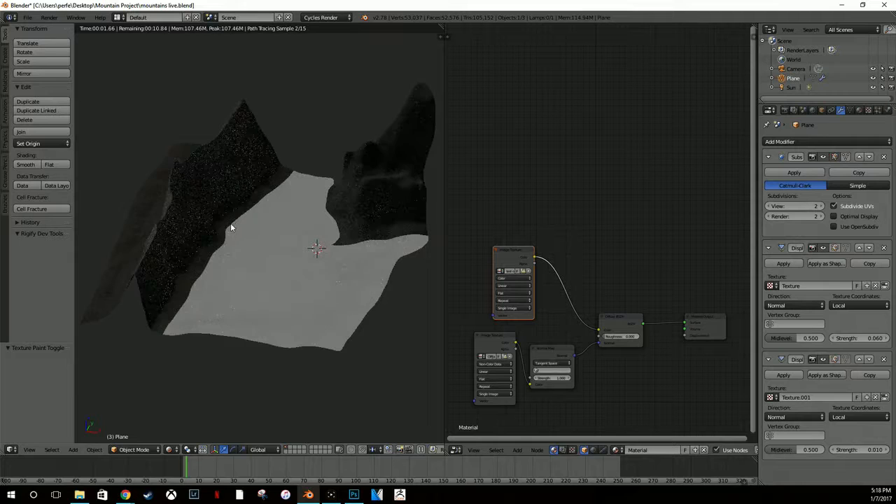
middle_drag(172, 257, 295, 261)
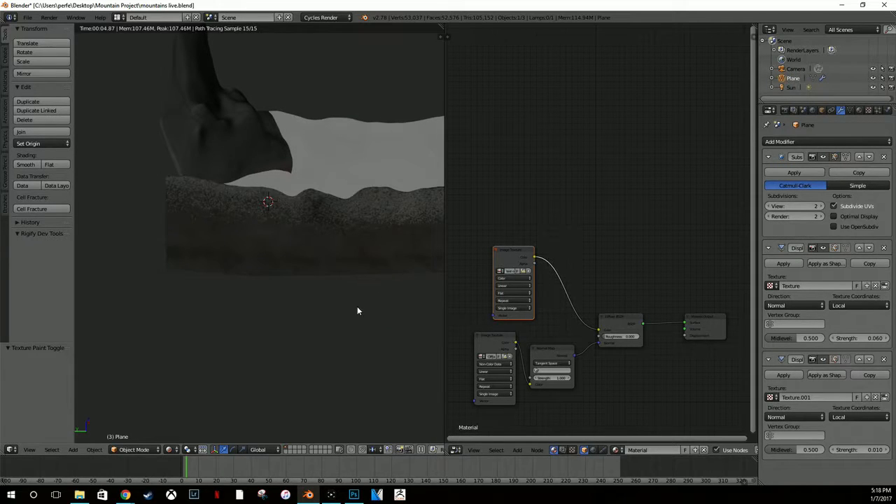
middle_drag(357, 307, 204, 305)
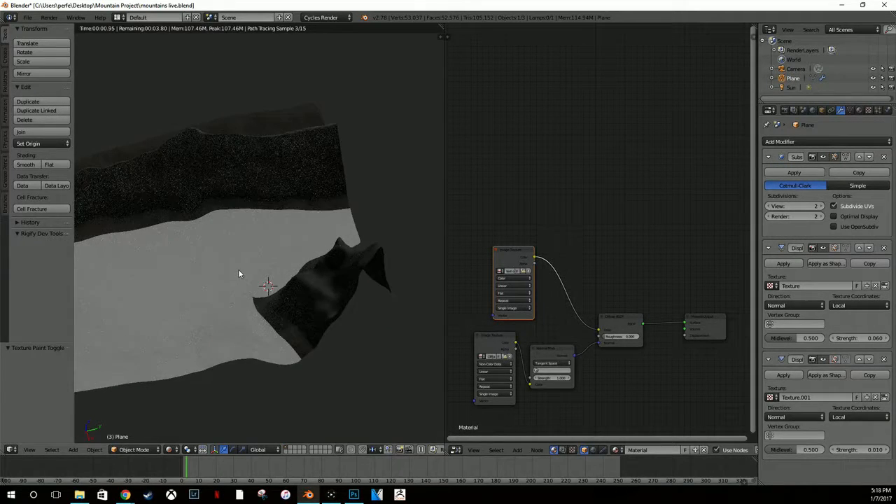
key(shift+z)
Step: Set the sun lamp's emission strength to 3 and briefly preview the terrain's lighting in rendered shading
middle_drag(222, 229, 290, 106)
scroll(290, 107, down, 4)
right_click(290, 114)
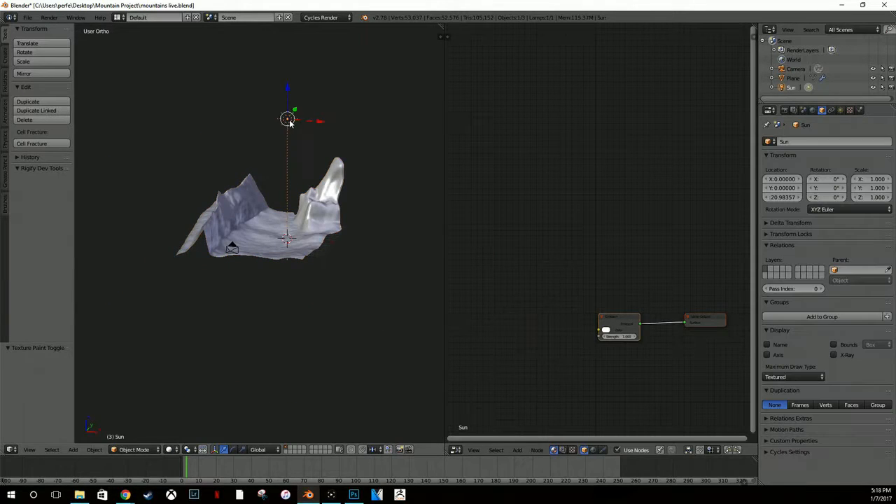
click(841, 110)
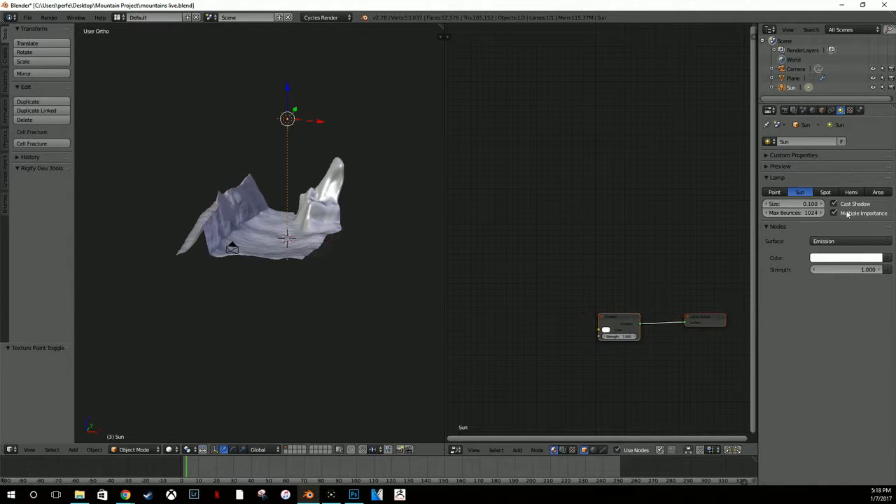
click(862, 270)
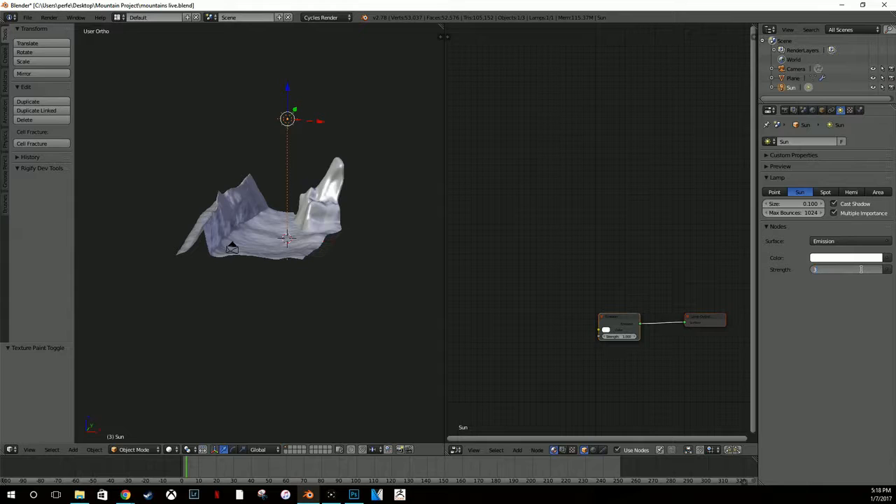
text(3)
key(Return)
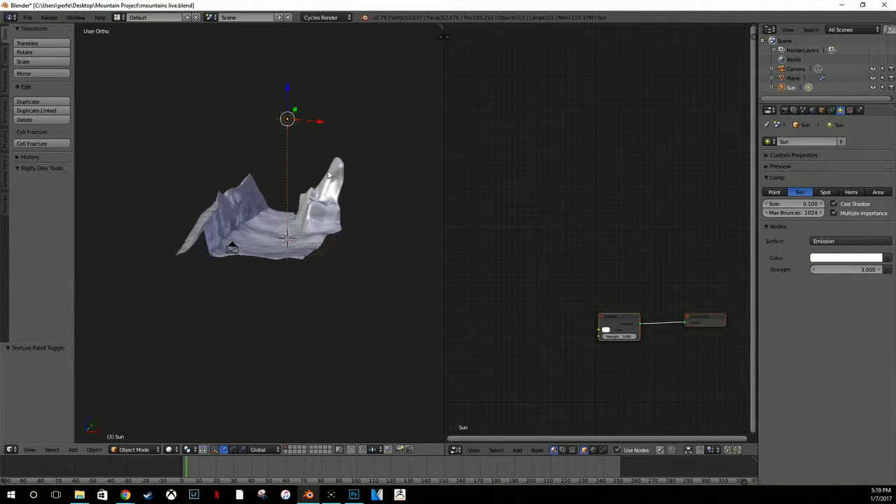
key(shift+z)
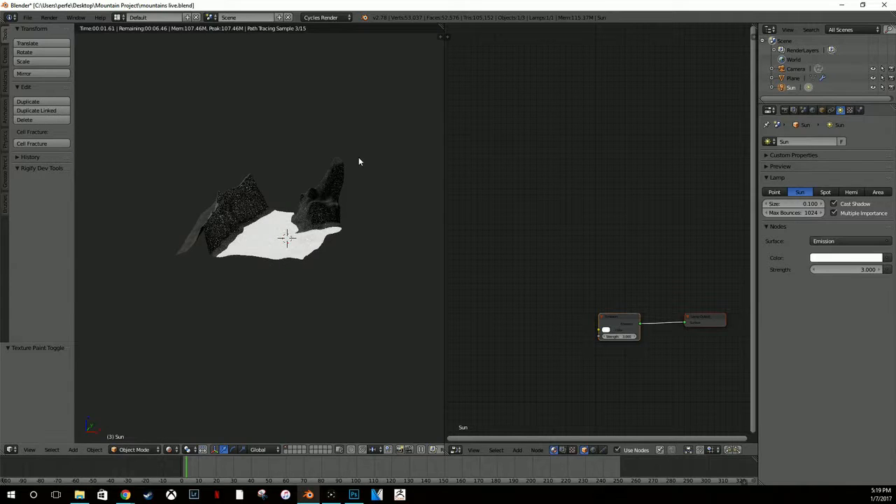
key(shift+z)
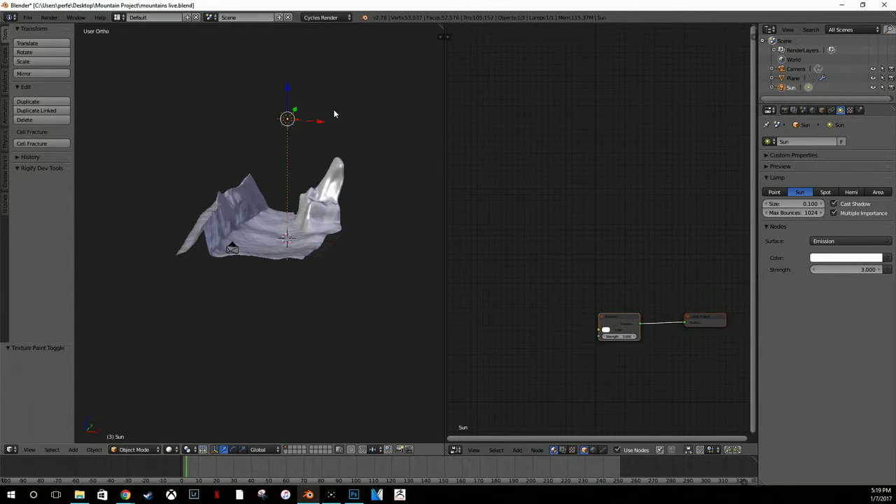
Step: In the right side view, move the sun lamp about -25.4 along Y and rotate it about -51.3° toward the terrain
key(KP_3)
key(g)
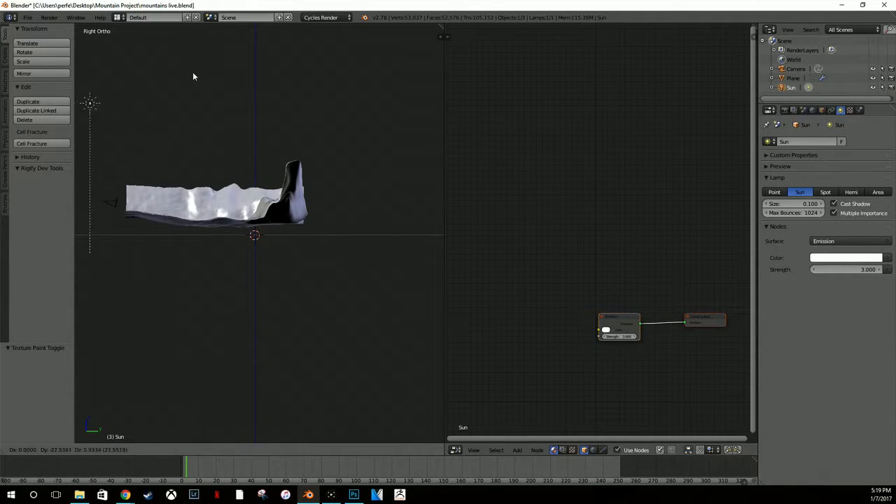
click(199, 75)
key(r)
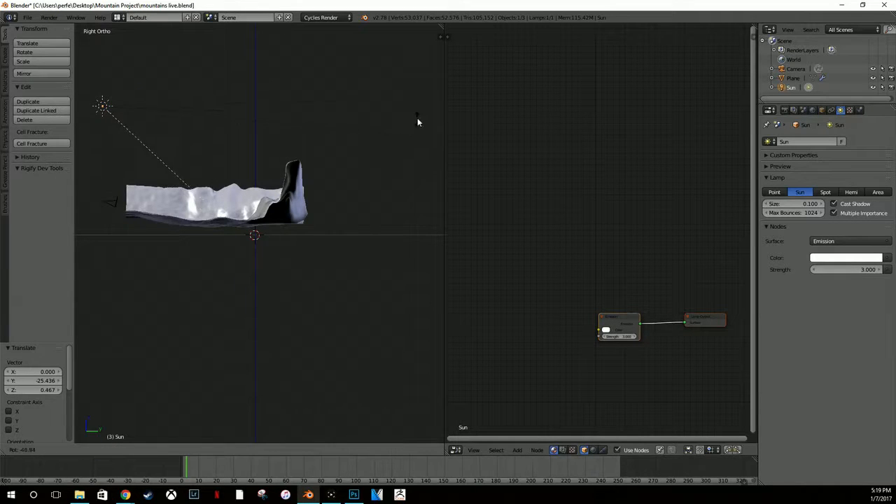
click(420, 112)
Step: Give the sun's emission a pale yellow colour, checking the tint on the terrain in rendered shading
click(874, 258)
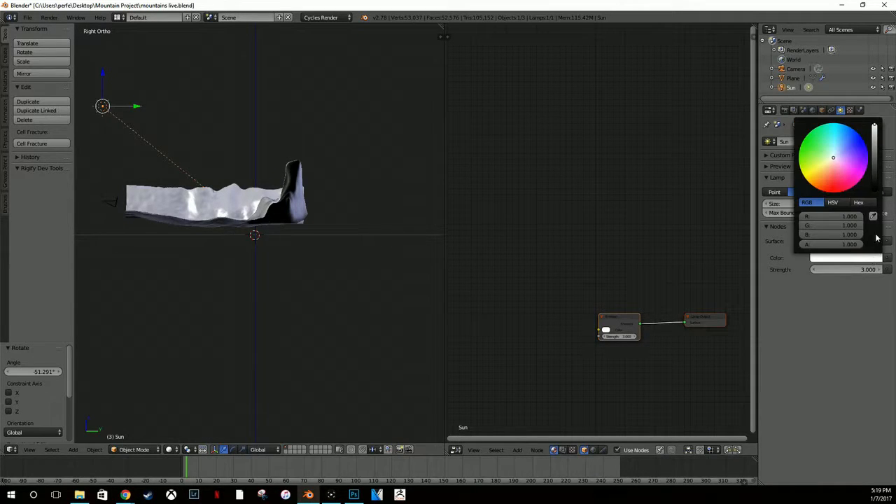
click(830, 162)
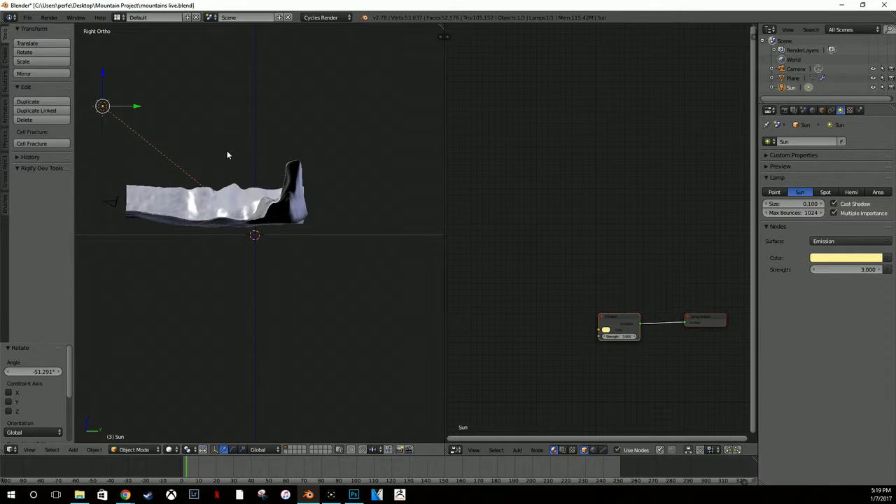
key(shift+z)
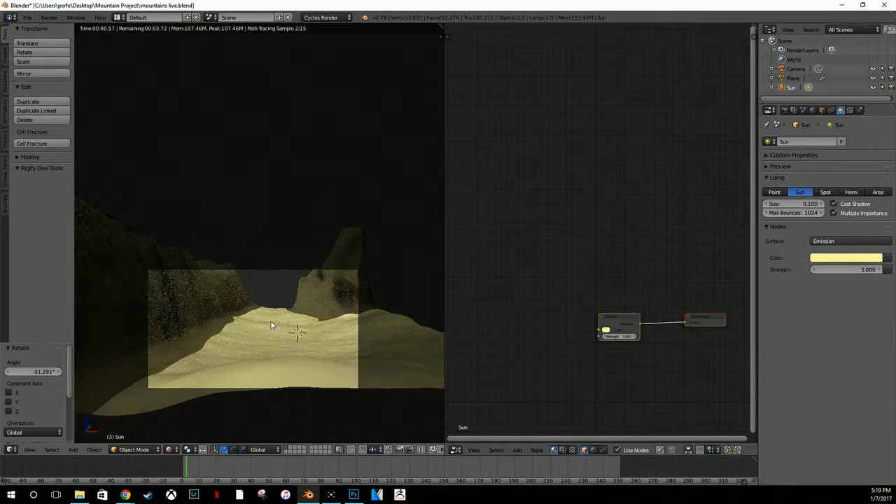
click(846, 258)
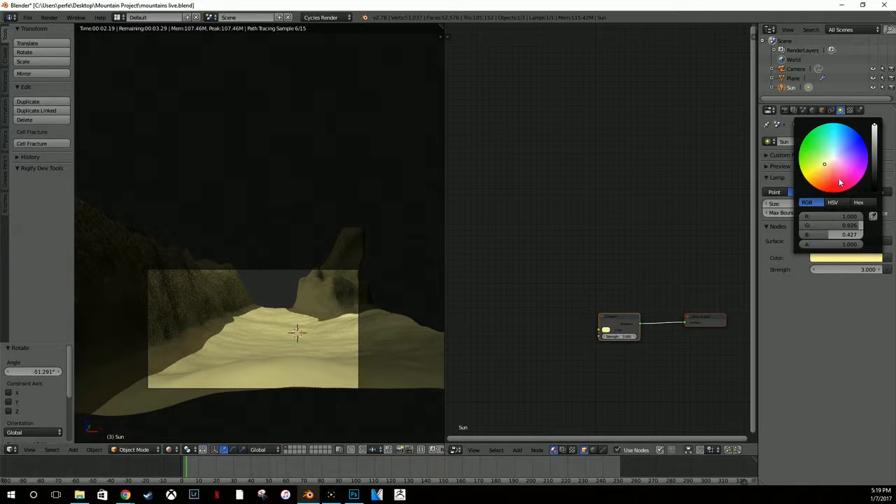
click(830, 162)
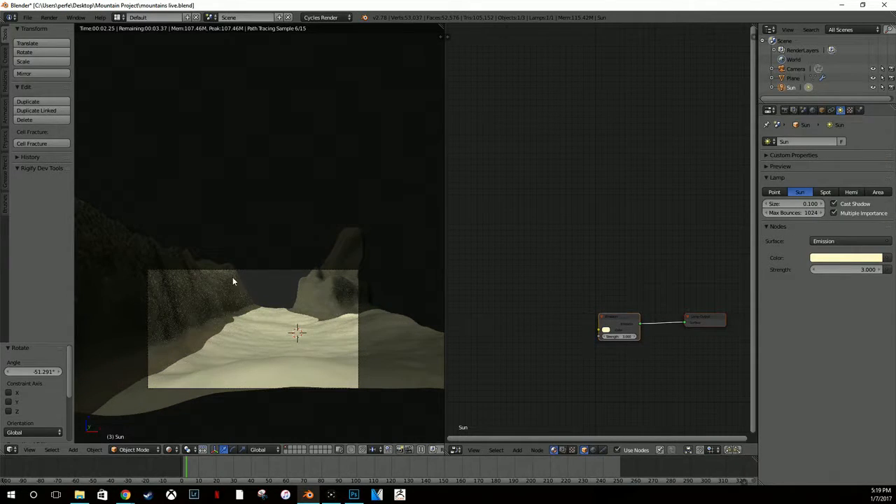
Step: Examine the sunlit terrain in the rendered camera view, select the terrain plane, and return to solid shading
scroll(241, 280, up, 3)
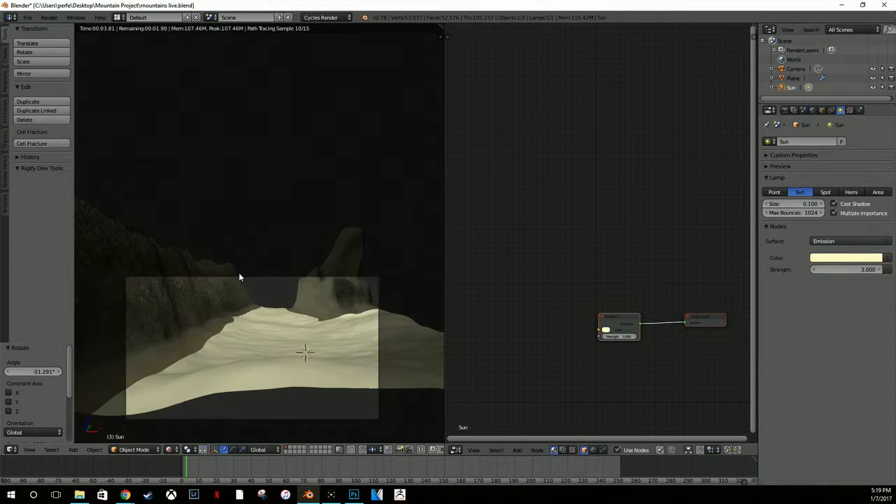
shift+middle_drag(258, 321, 267, 211)
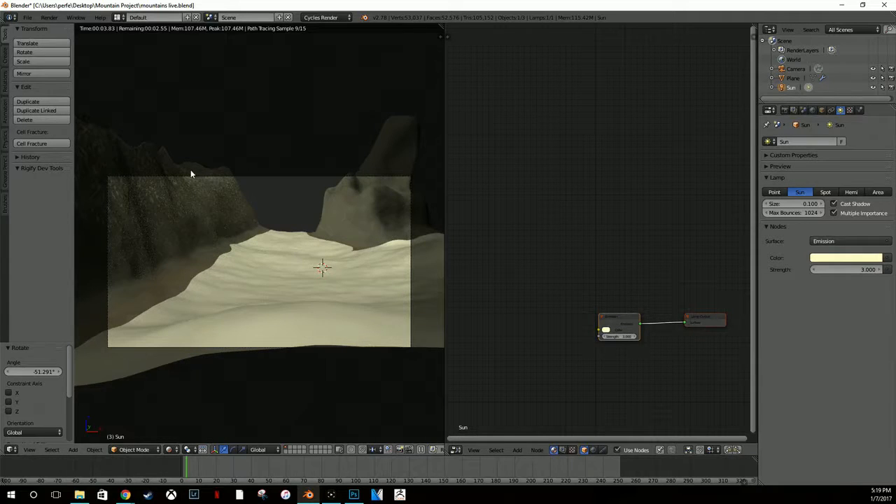
scroll(241, 214, down, 1)
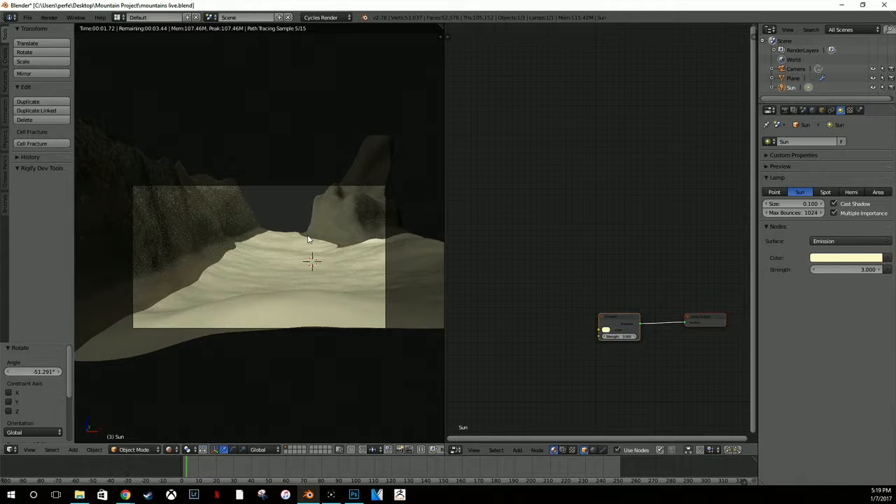
scroll(322, 234, up, 1)
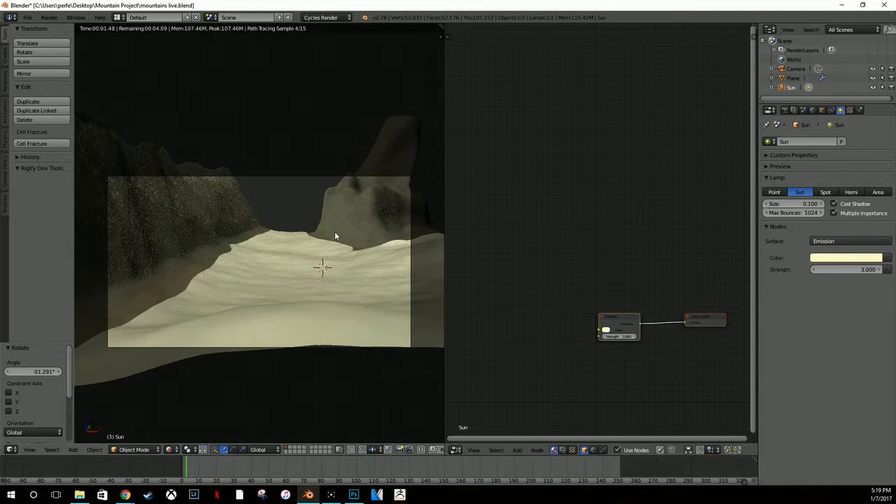
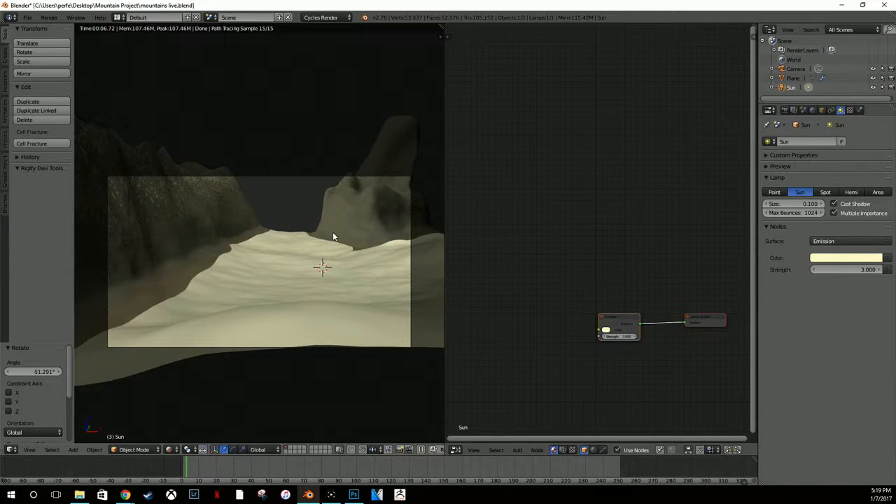
scroll(328, 227, up, 1)
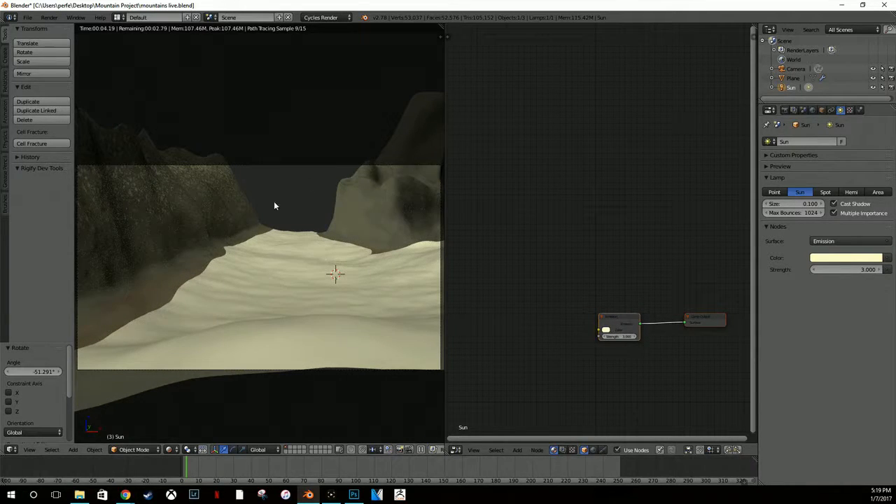
right_click(205, 217)
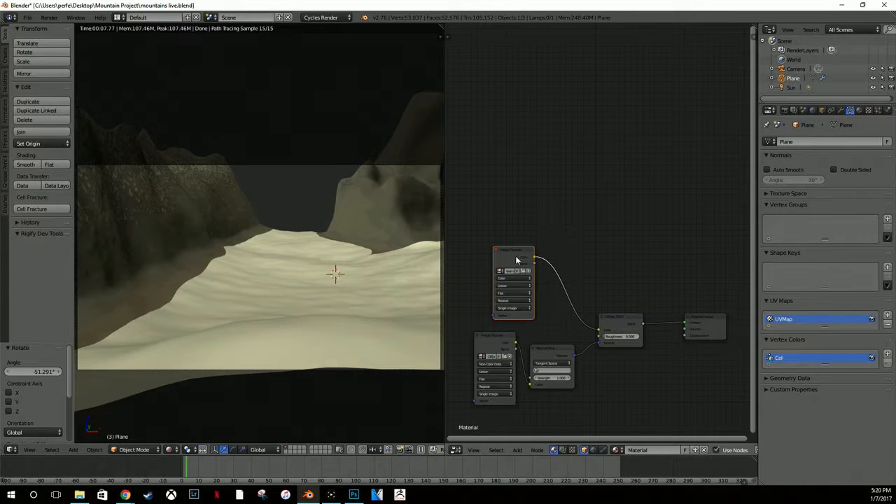
key(shift+z)
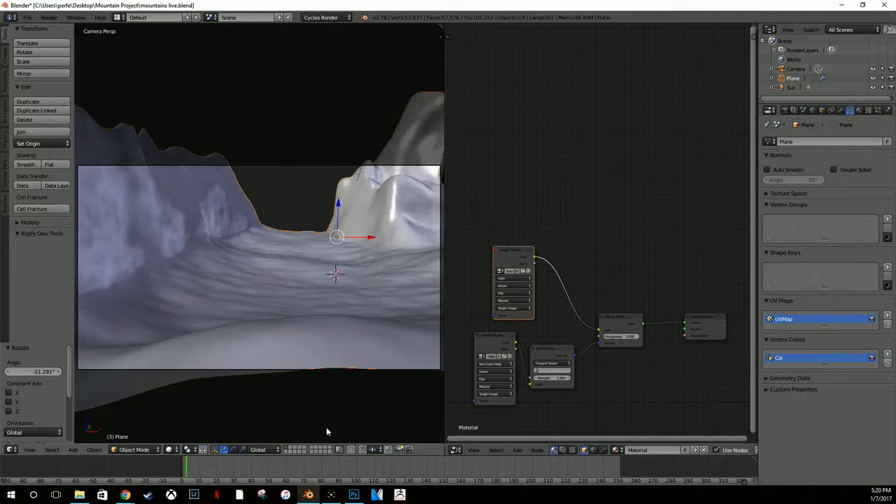
Step: Switch to Photoshop, set the foreground colour to #fcfcfc, and paint the vertical snow strip on Layer 4 whiter
click(354, 495)
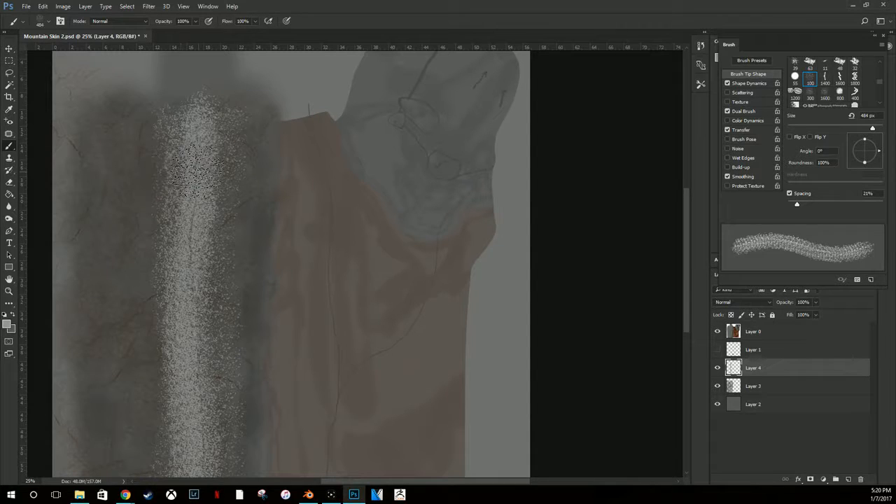
right_click(217, 186)
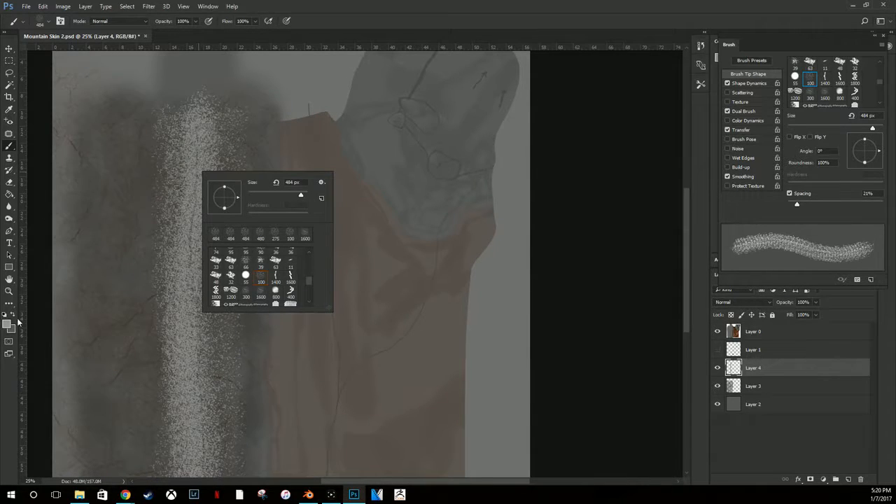
key(alt+Tab)
key(alt+Tab)
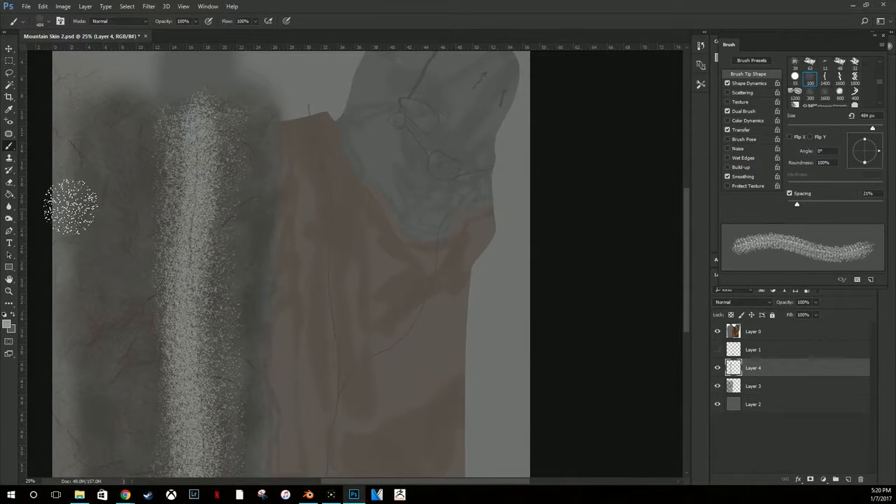
click(9, 322)
drag(335, 210, 317, 182)
click(544, 178)
drag(191, 122, 189, 462)
scroll(190, 466, down, 3)
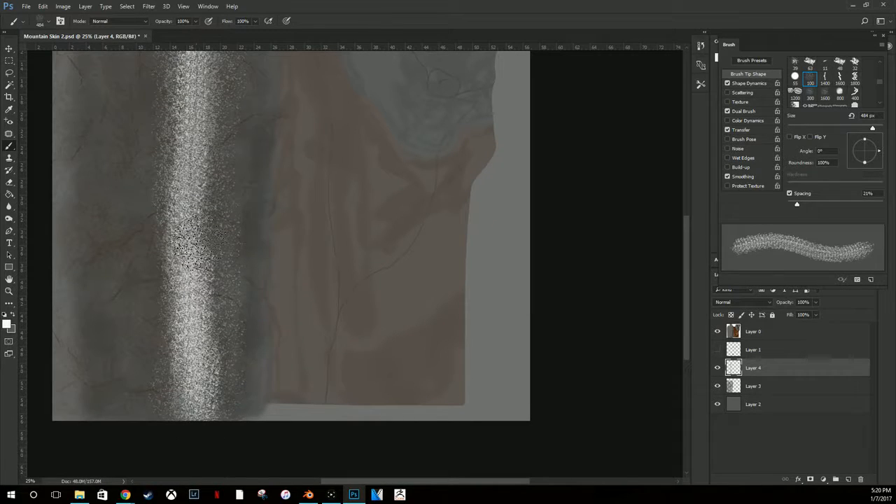
Step: Recheck the foreground colour and undo the last white stroke on the snow strip
right_click(210, 224)
click(8, 325)
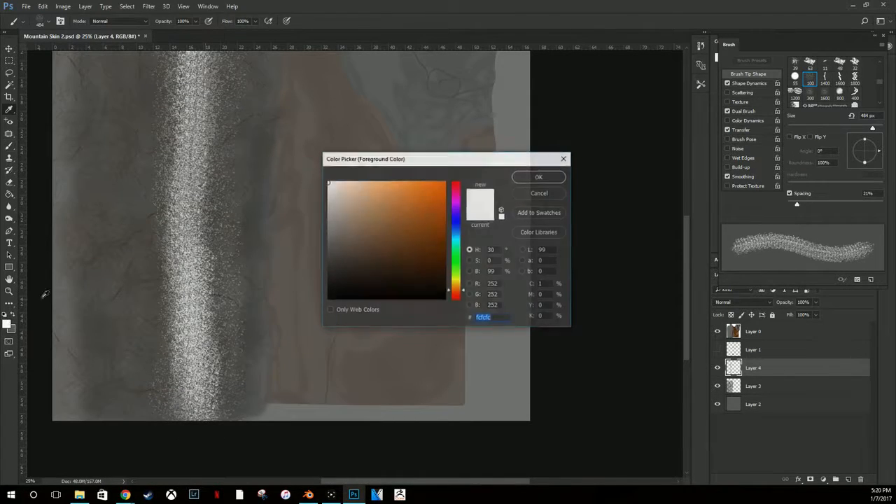
click(539, 177)
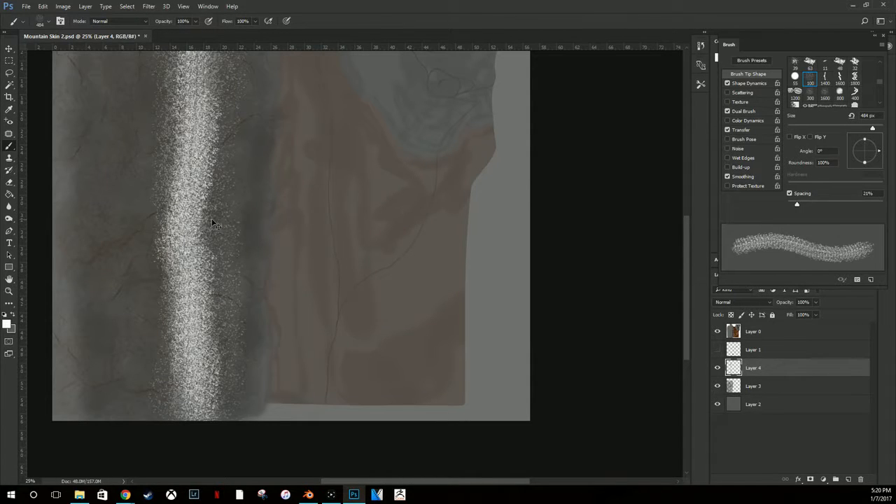
key(ctrl+z)
Step: Set the brush spacing to 38% and paint a patch of white speckled snow on the upper-right tip of the grey rock area
click(819, 203)
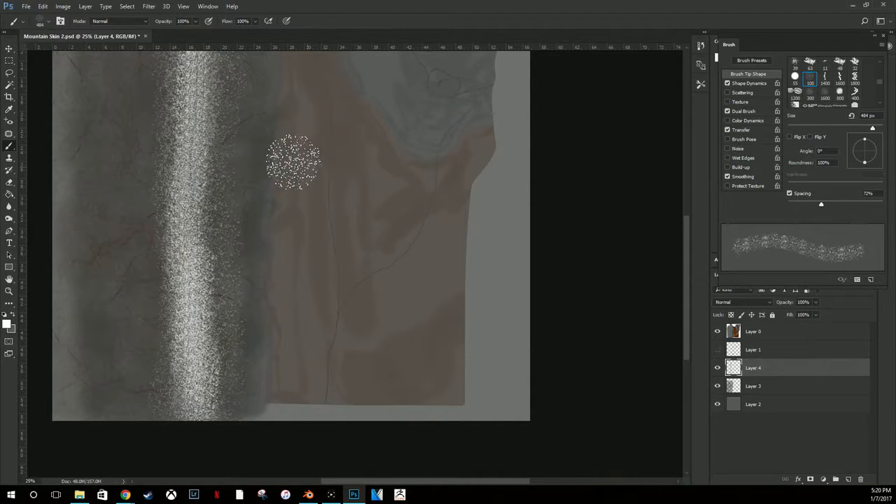
scroll(196, 224, up, 3)
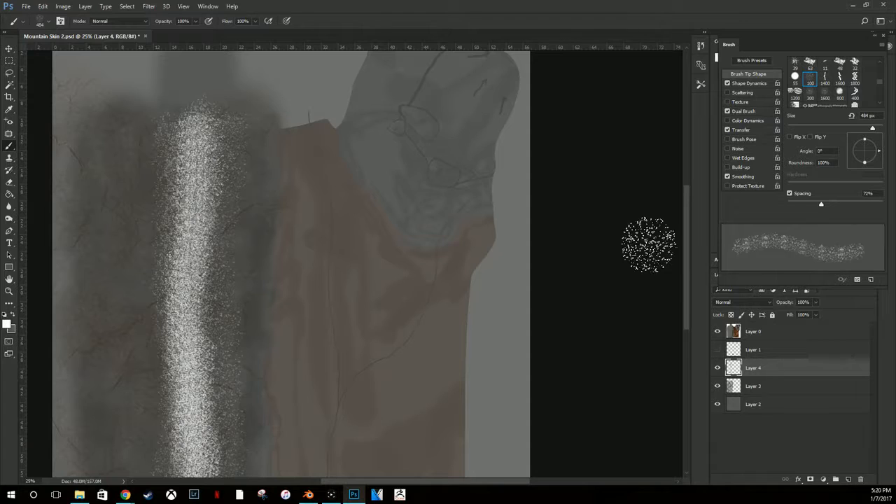
scroll(650, 245, up, 1)
scroll(576, 206, up, 1)
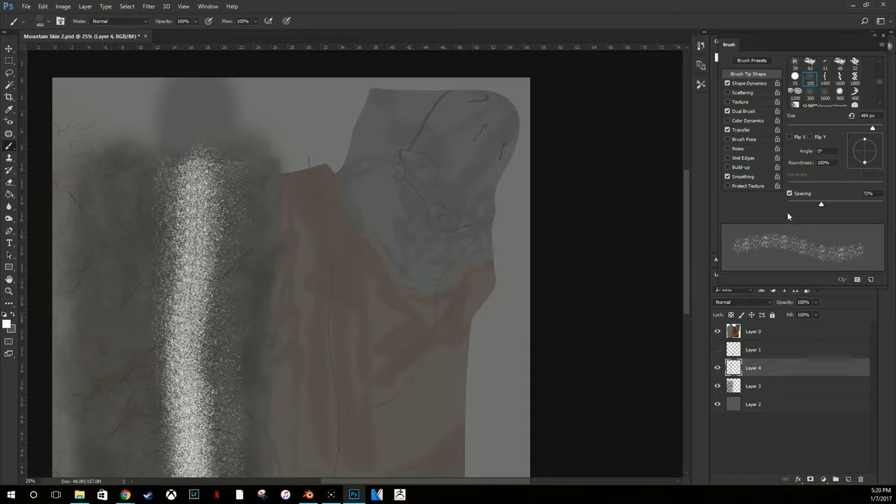
click(806, 204)
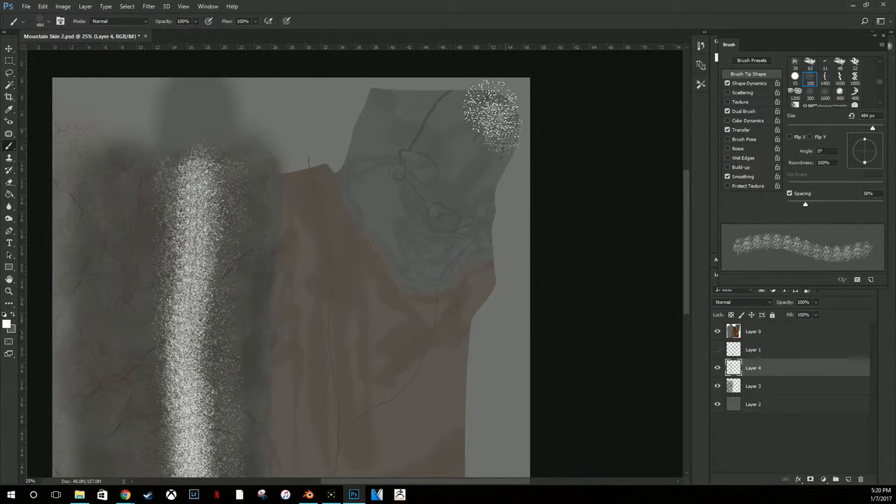
mouse_move(490, 110)
mouse_down()
mouse_move(500, 150)
mouse_move(493, 98)
mouse_move(483, 122)
mouse_move(497, 160)
mouse_move(473, 99)
mouse_up()
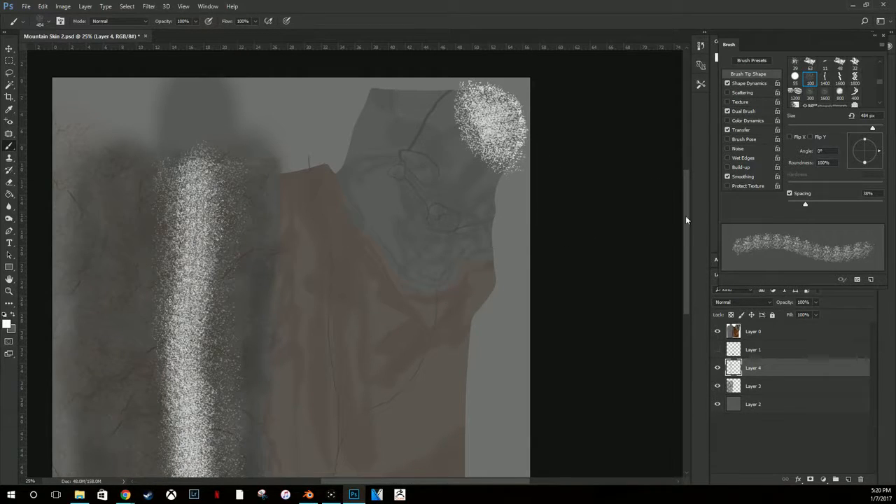
Step: Set the brush spacing to 61% and extend the snow patch with sparser speckles toward the inner grey rock
click(816, 201)
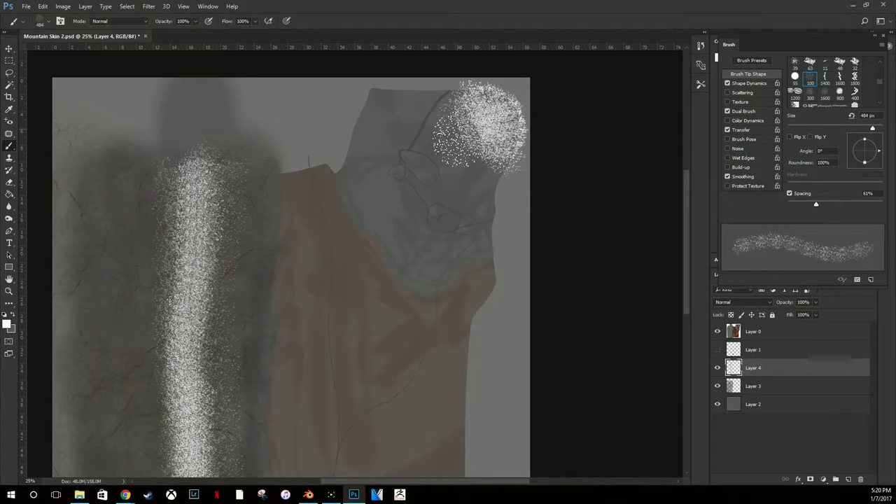
mouse_move(458, 142)
mouse_down()
mouse_move(503, 178)
mouse_move(468, 158)
mouse_move(455, 92)
mouse_move(459, 162)
mouse_move(490, 186)
mouse_move(502, 209)
mouse_move(494, 190)
mouse_up()
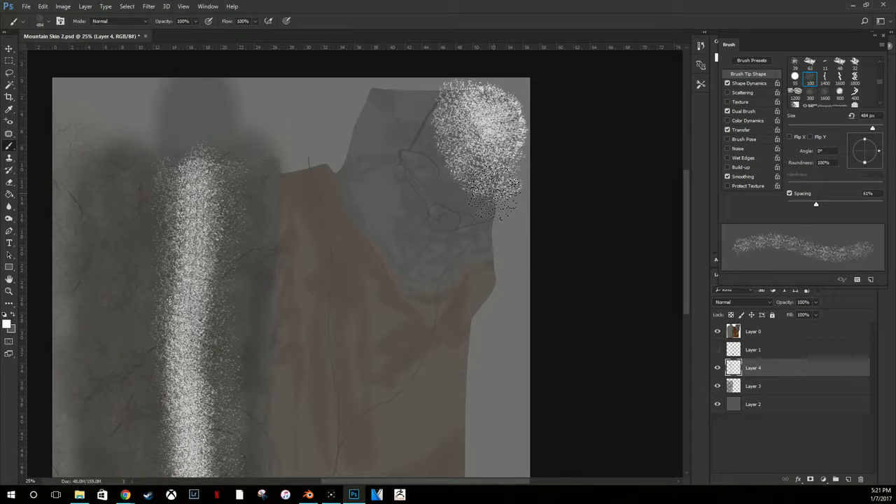
scroll(435, 170, up, 3)
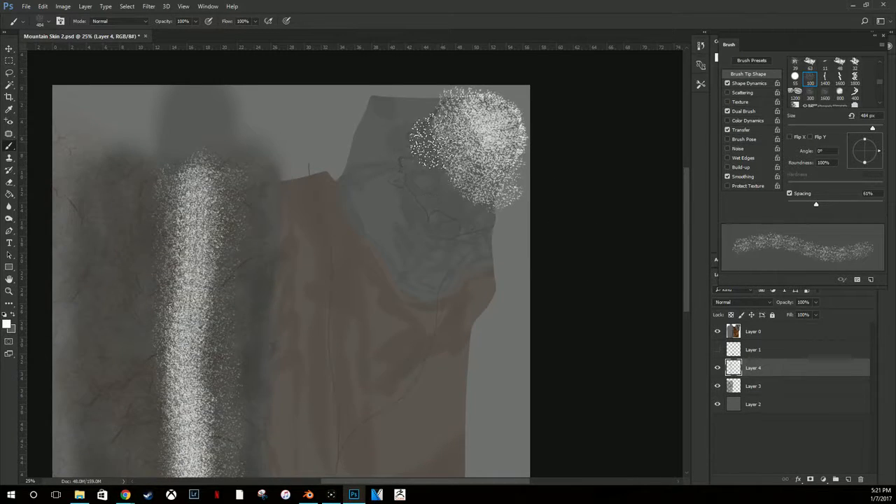
Step: Reduce the brush size to 136 px and thicken the white speckles inside the snow patch on the grey peak
alt+scroll(443, 255, up, 3)
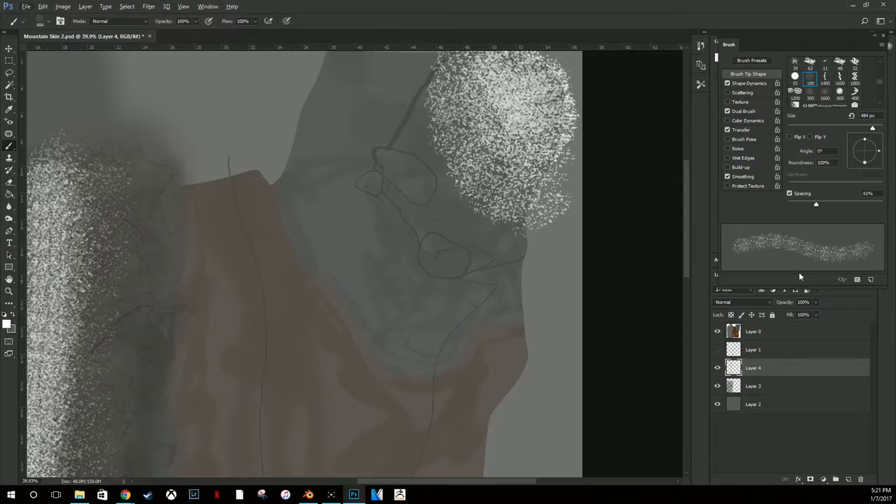
right_click(567, 217)
click(569, 217)
click(588, 208)
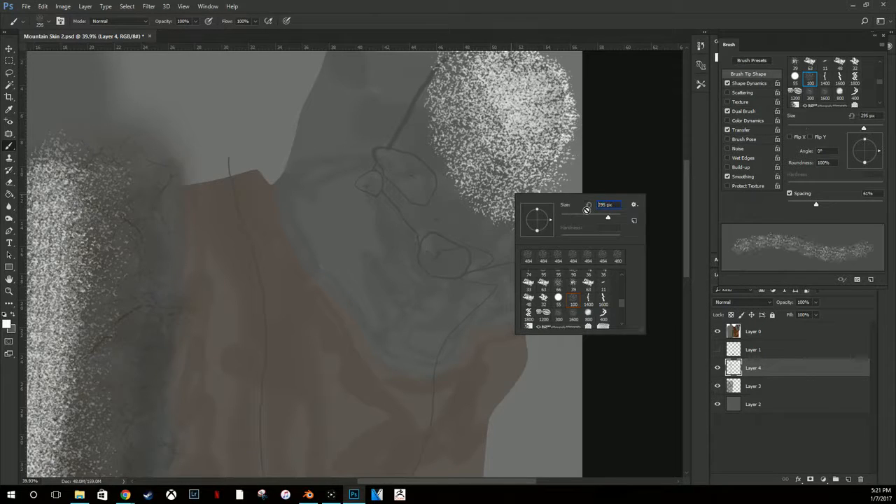
click(596, 214)
drag(466, 203, 518, 233)
key(ctrl+z)
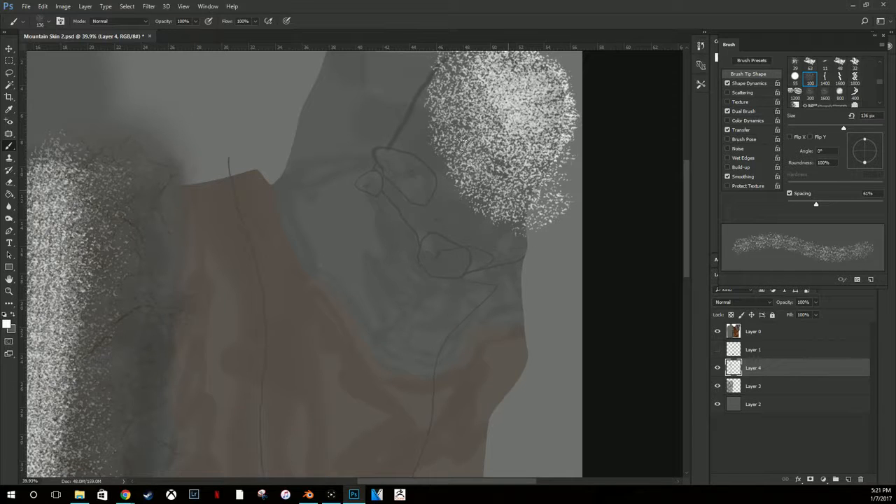
mouse_move(465, 142)
mouse_down()
mouse_move(446, 100)
mouse_move(515, 158)
mouse_move(458, 104)
mouse_move(482, 115)
mouse_up()
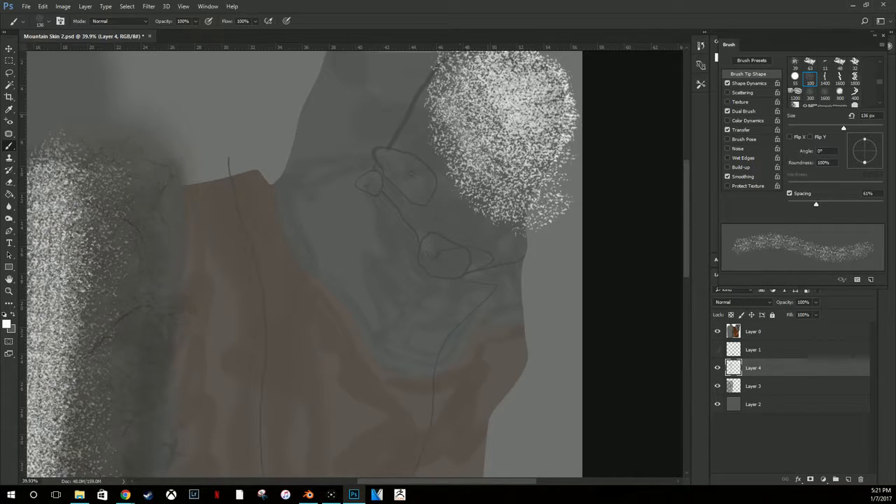
mouse_move(527, 73)
mouse_down()
mouse_move(521, 145)
mouse_move(545, 156)
mouse_move(486, 186)
mouse_move(490, 161)
mouse_move(467, 115)
mouse_move(445, 100)
mouse_up()
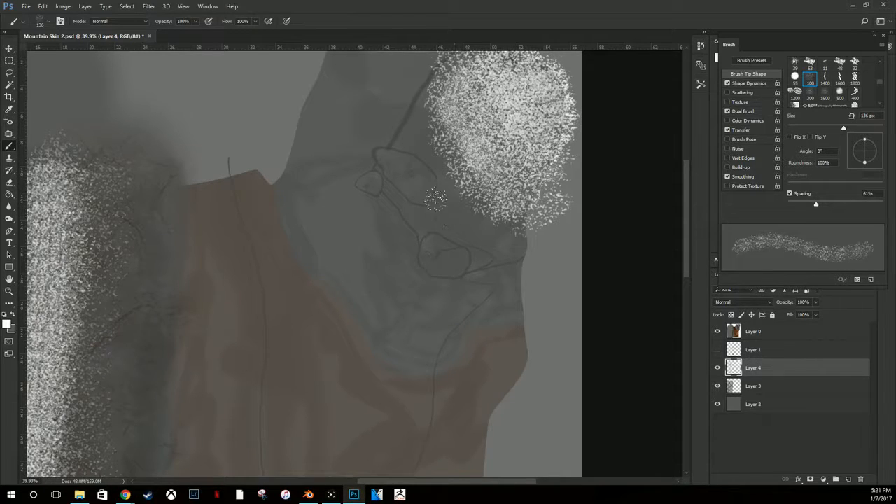
alt+scroll(371, 182, up, 5)
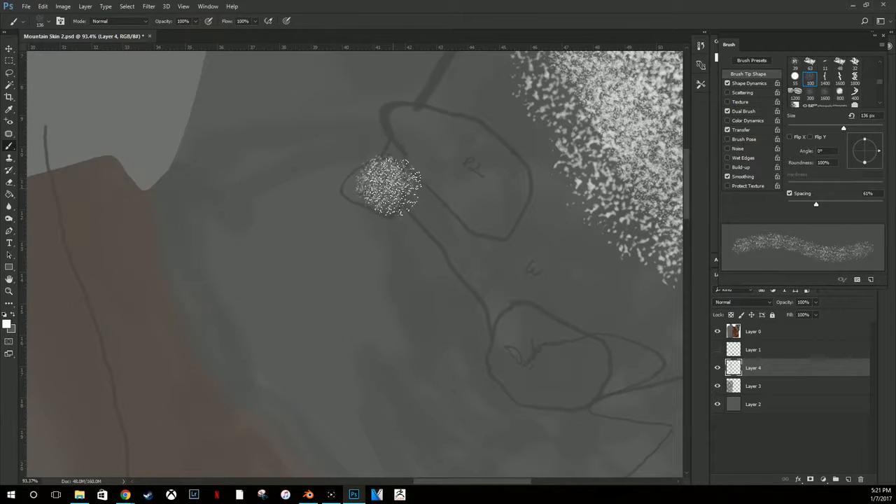
Step: Reduce the brush size to 83 px, paint white speckles inside the two upper outlined rocks, and undo the strokes in the lower one
right_click(387, 186)
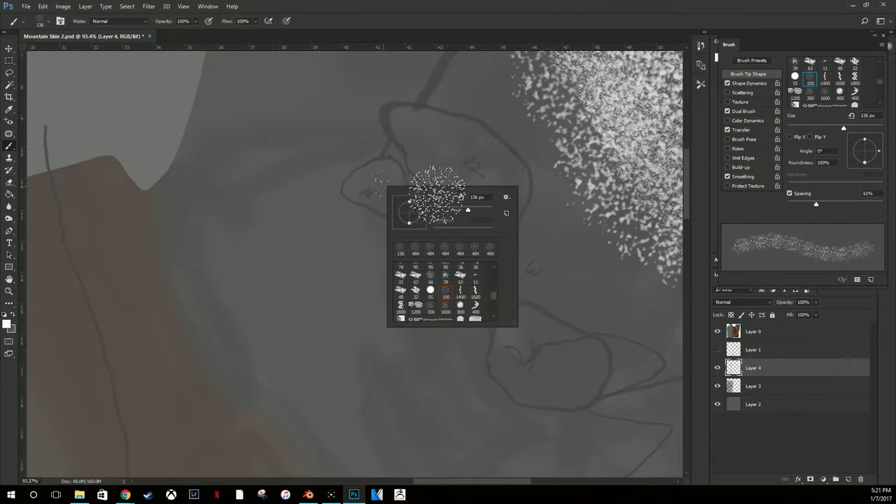
drag(380, 187, 385, 182)
mouse_move(440, 140)
mouse_down()
mouse_move(465, 181)
mouse_move(434, 140)
mouse_move(466, 165)
mouse_move(448, 179)
mouse_move(476, 193)
mouse_move(459, 140)
mouse_up()
mouse_move(560, 360)
mouse_down()
mouse_move(518, 359)
mouse_move(541, 347)
mouse_up()
key(ctrl+alt+z)
key(ctrl+alt+z)
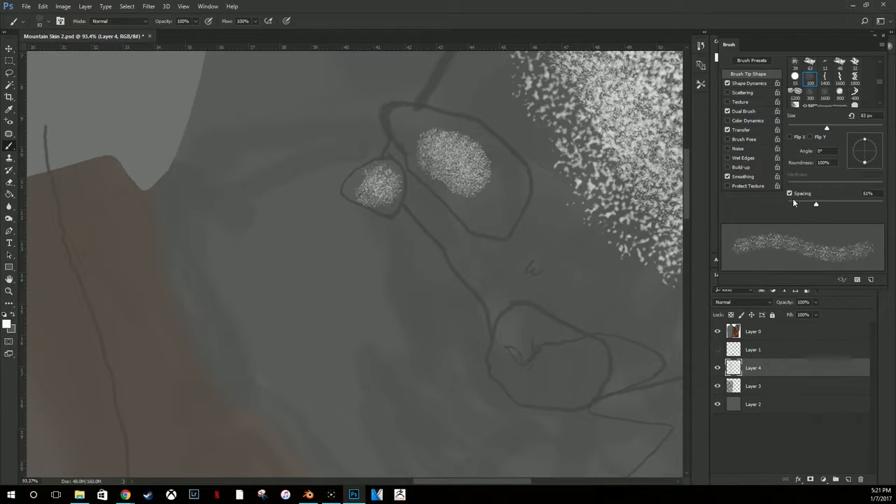
Step: Set the brush spacing to 83% and size to 100 px, and try a speckled stroke in the lower outlined rock
drag(824, 204, 827, 203)
right_click(614, 355)
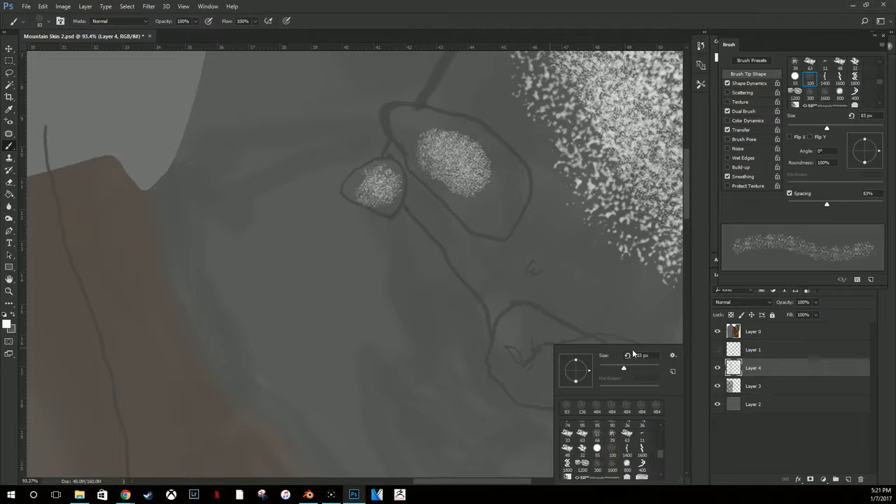
click(630, 369)
click(541, 360)
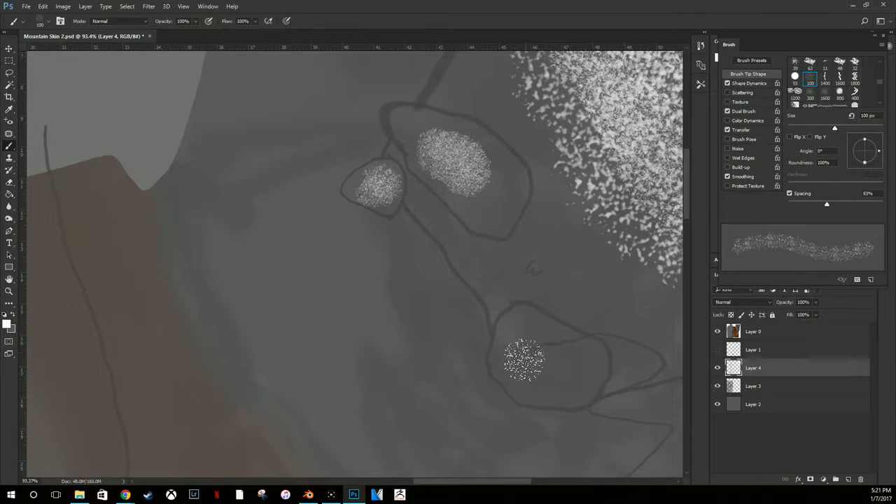
drag(528, 373, 563, 369)
key(ctrl+z)
Step: Enlarge the brush to 243 px, paint sparse white speckles in the lower outlined rock, and add more to the two upper rocks
right_click(545, 355)
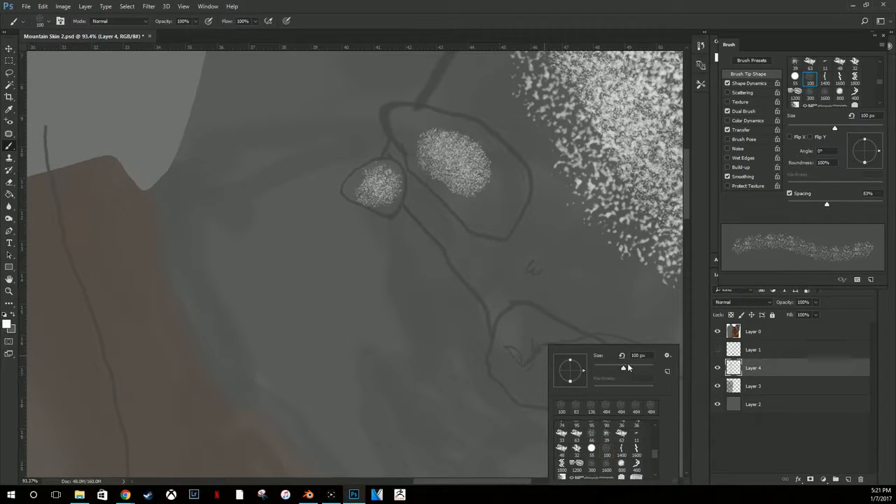
click(542, 358)
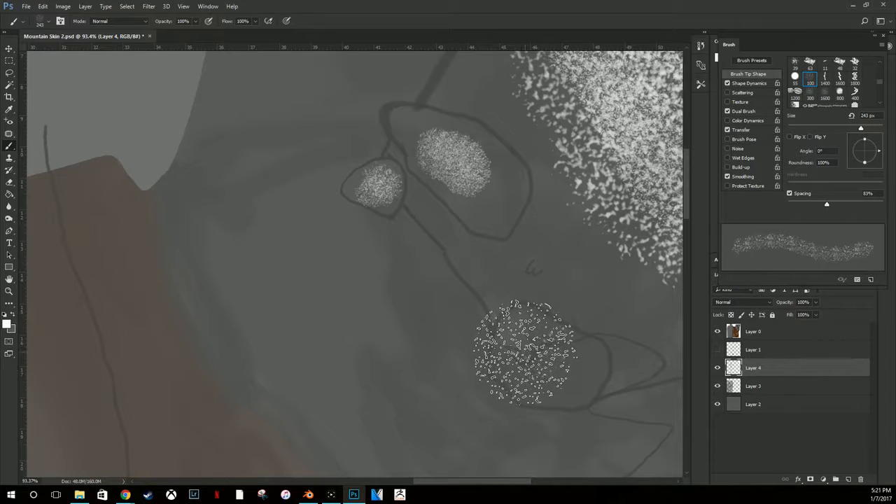
drag(548, 363, 510, 341)
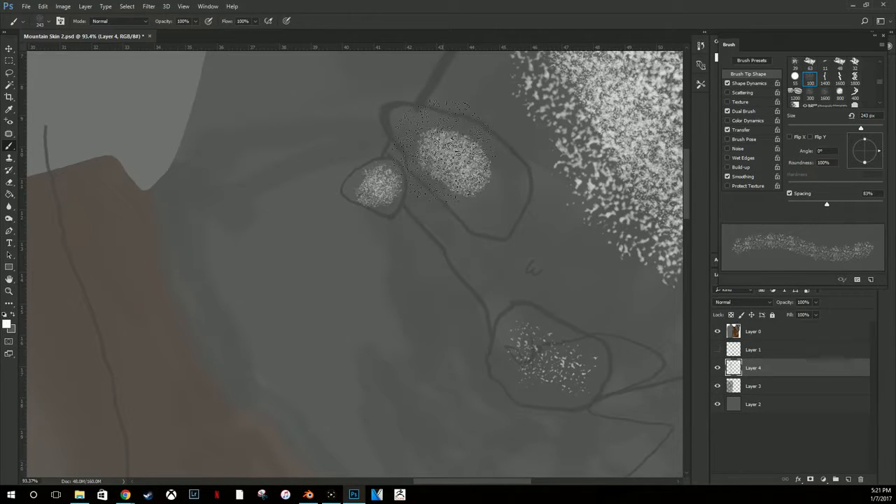
mouse_move(489, 188)
mouse_down()
mouse_move(452, 156)
mouse_move(462, 172)
mouse_up()
drag(384, 189, 382, 181)
Step: Toggle the visibility of Layer 4 and Layer 0 to compare the whole skin with and without each
alt+scroll(564, 262, down, 5)
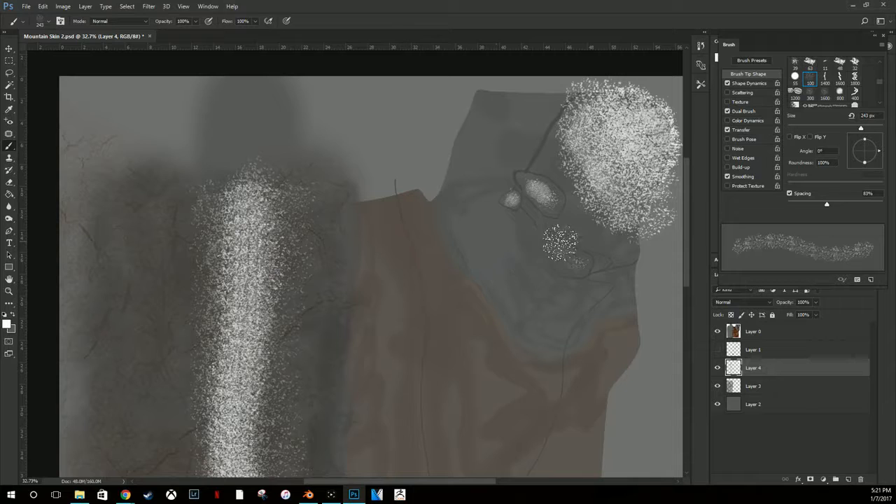
alt+scroll(422, 254, down, 3)
alt+scroll(508, 267, up, 2)
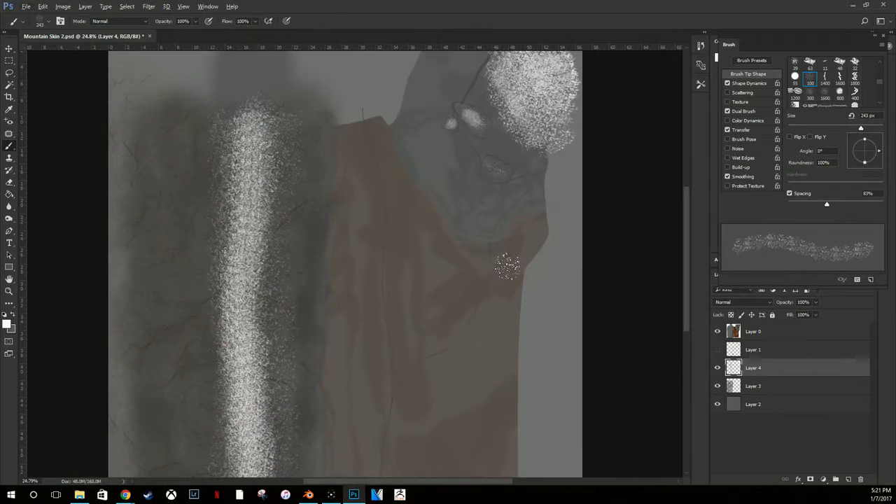
click(717, 368)
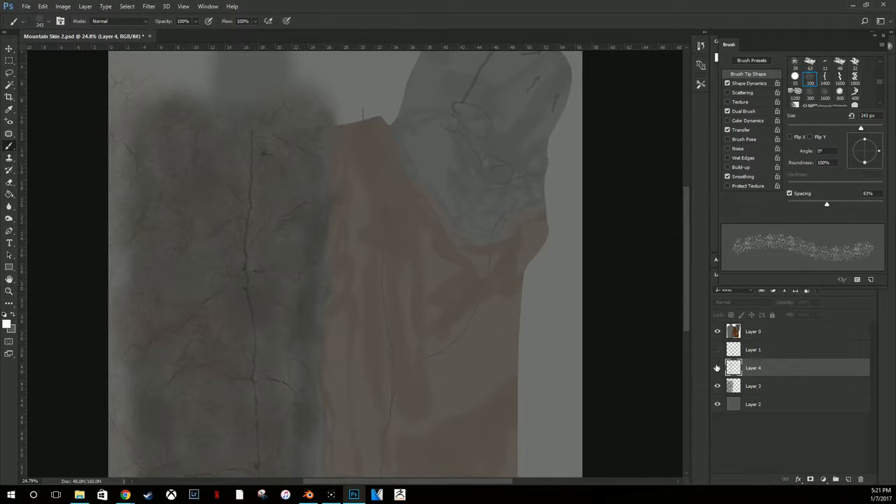
click(717, 368)
alt+scroll(548, 196, down, 1)
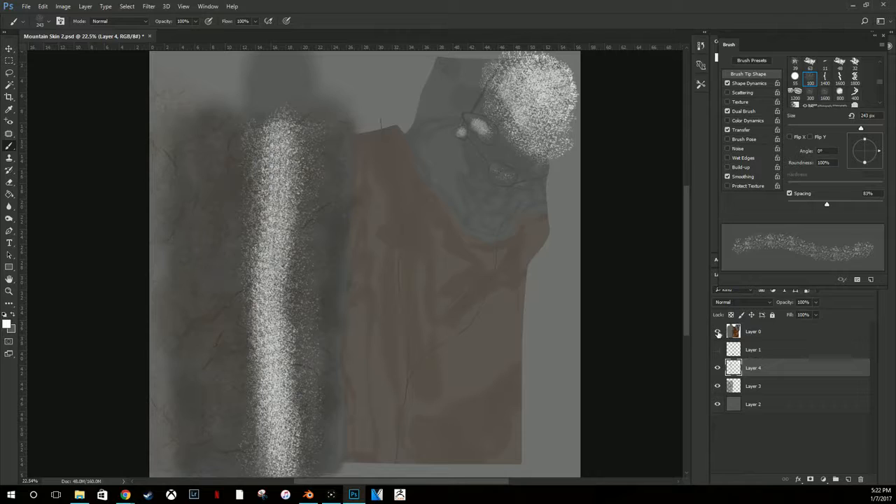
click(717, 334)
click(718, 333)
Step: Switch to Blender, show the terrain in rendered view, and remove the Material.001 slot from the plane
click(309, 495)
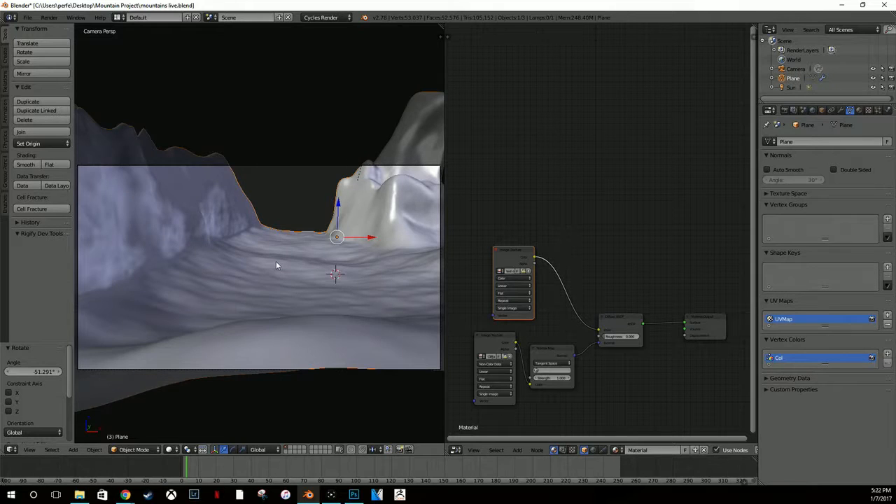
key(shift+z)
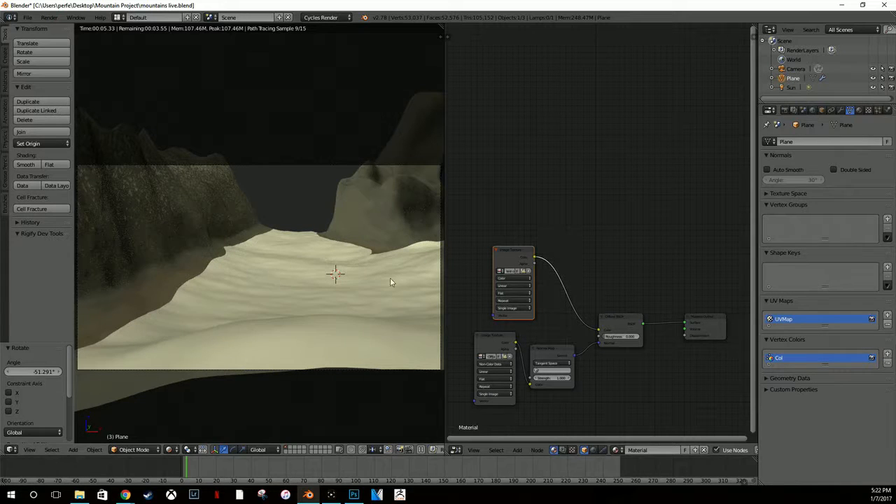
click(859, 110)
click(796, 155)
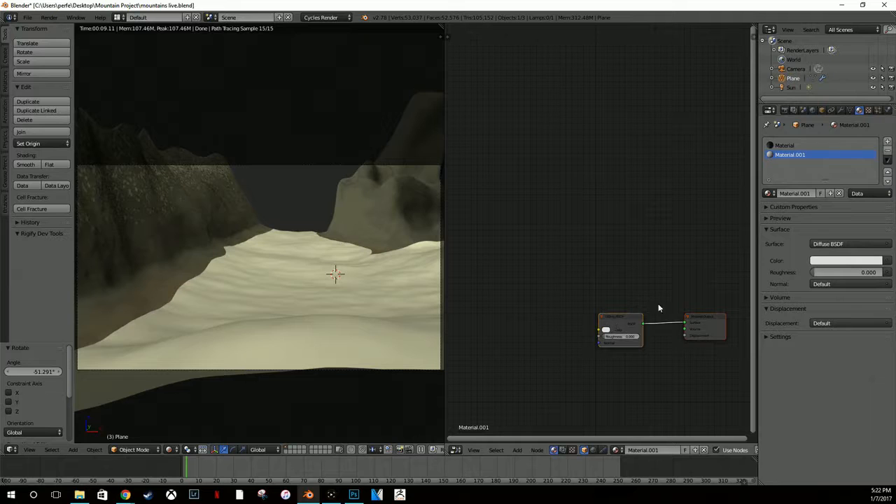
click(887, 150)
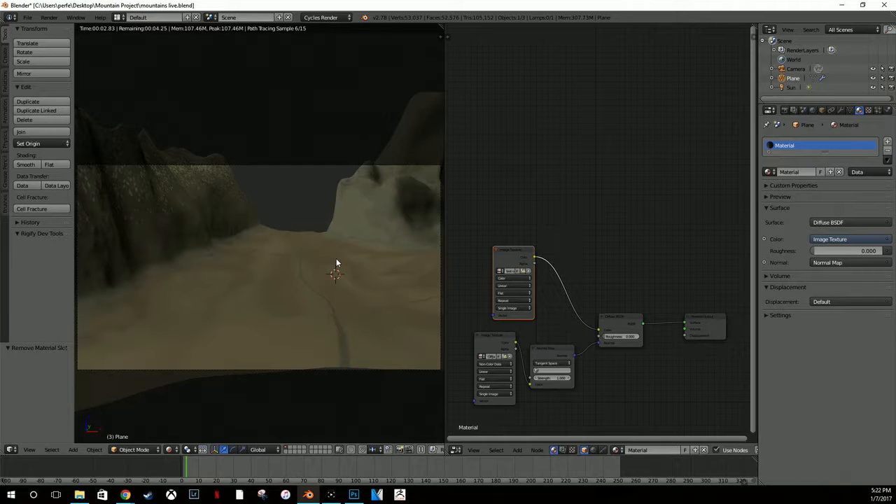
scroll(336, 262, down, 3)
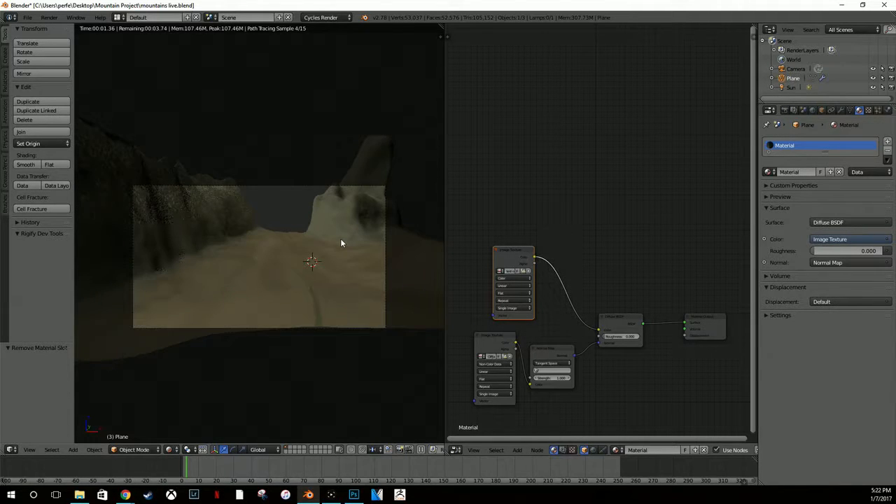
scroll(340, 238, up, 1)
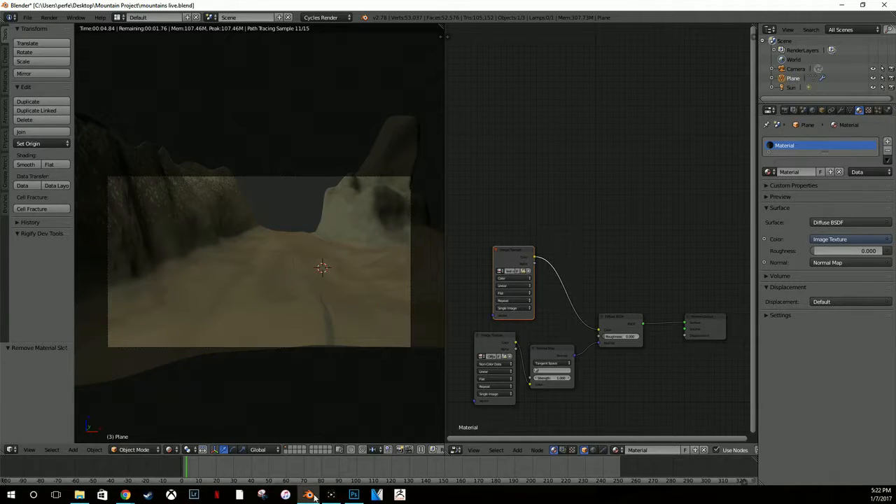
Step: Return to Photoshop, recheck the skin without Layer 0, and add a new layer directly above Layer 2
click(354, 497)
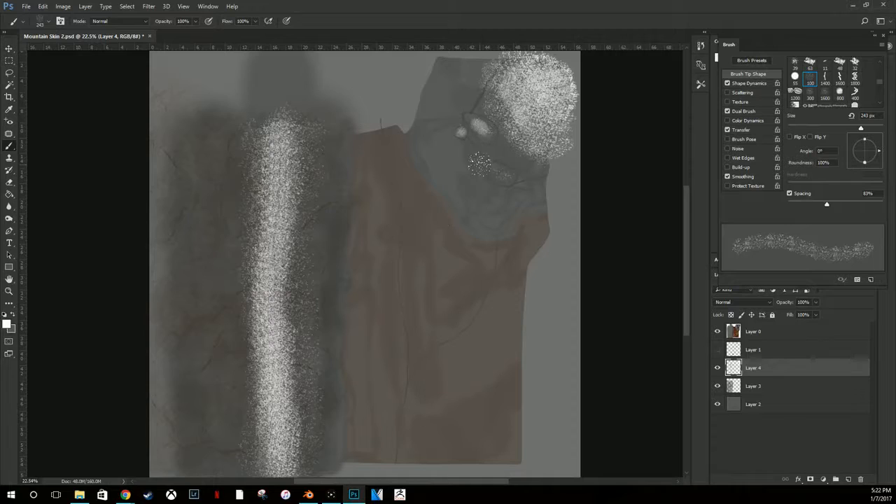
click(718, 332)
click(718, 332)
click(849, 479)
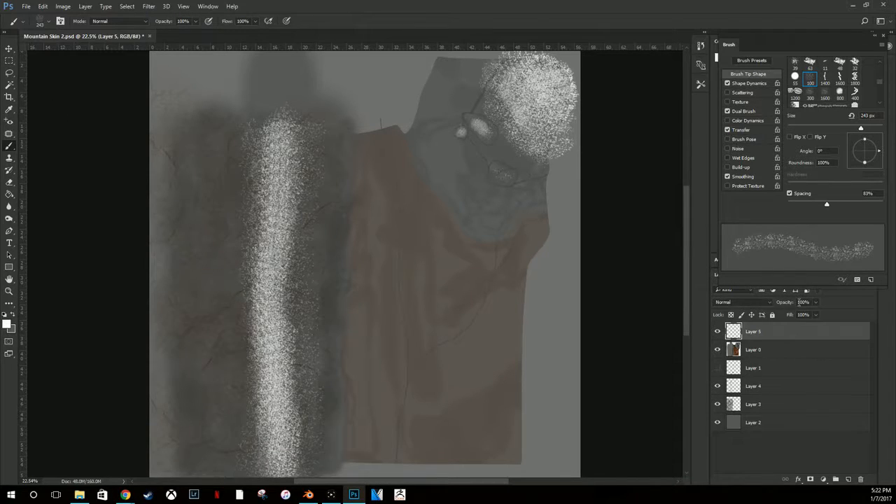
drag(779, 350, 749, 333)
click(768, 352)
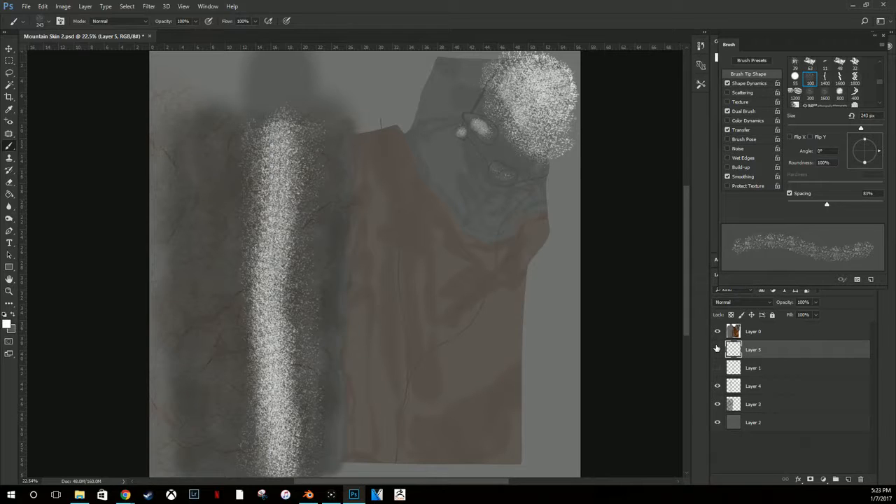
drag(791, 355, 764, 413)
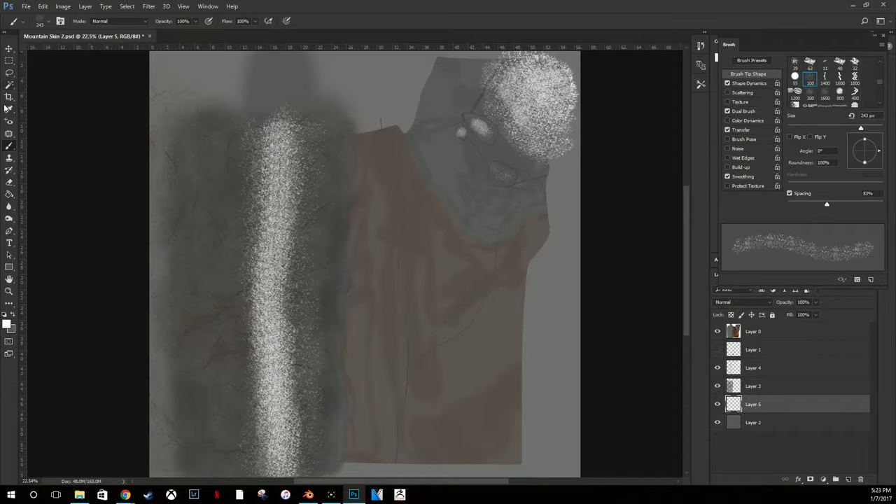
Step: Set the foreground colour to brown #70573f and fill Layer 5 with it using the Paint Bucket
click(7, 323)
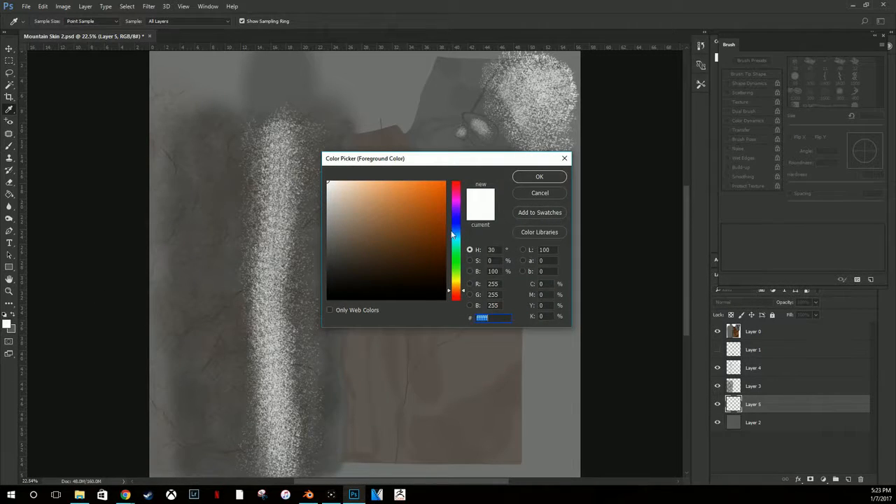
drag(424, 238, 454, 265)
drag(436, 268, 379, 246)
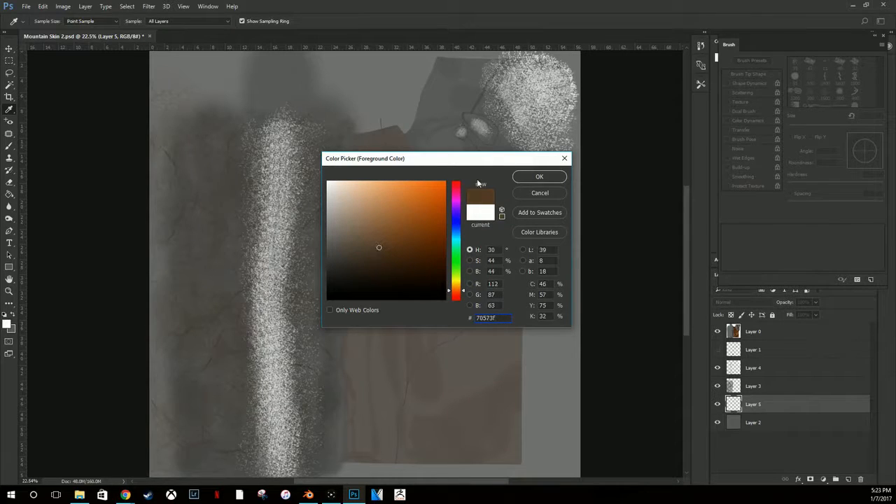
click(539, 177)
key(b)
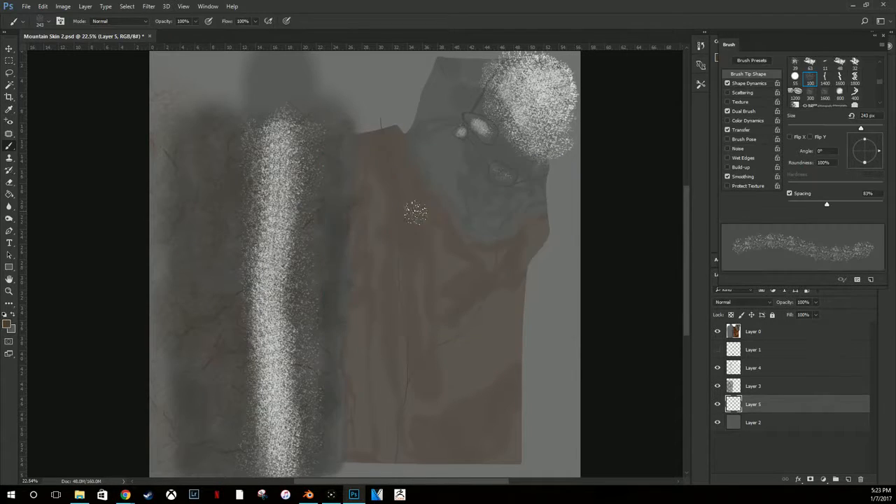
click(9, 194)
click(499, 371)
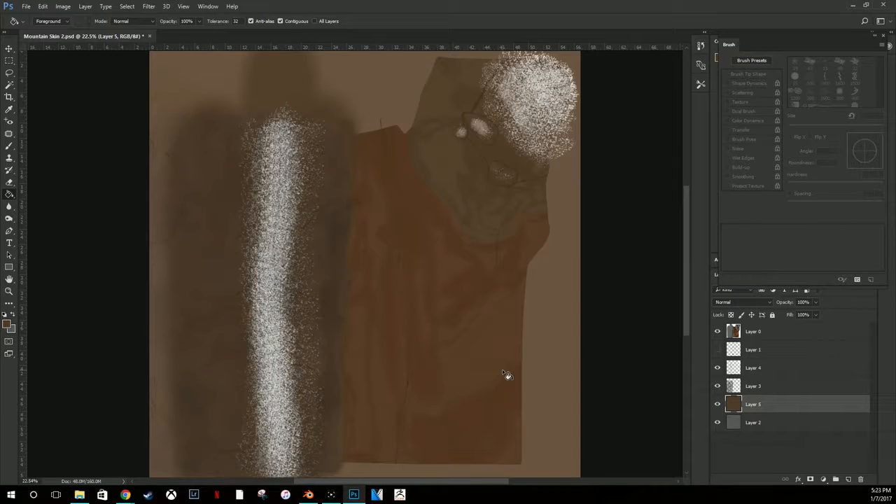
Step: Hide Layer 0 and try erasing the brown beside the snow strip with a soft 259 px eraser
click(718, 332)
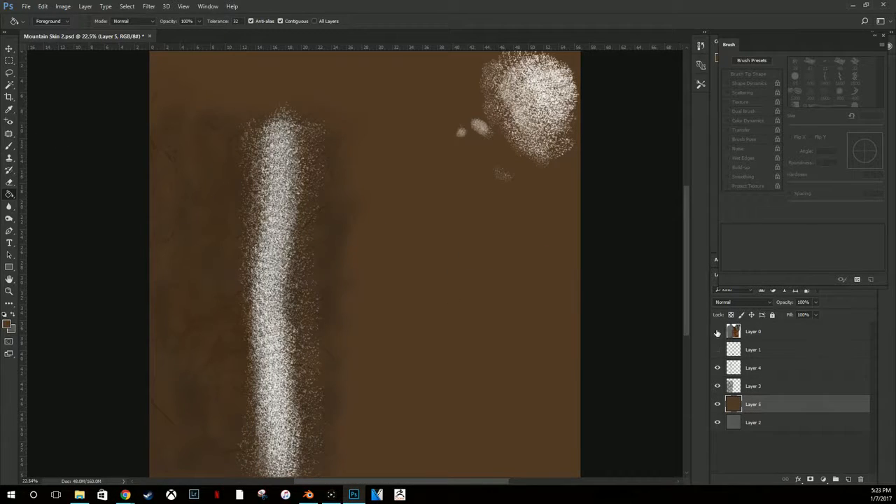
click(9, 182)
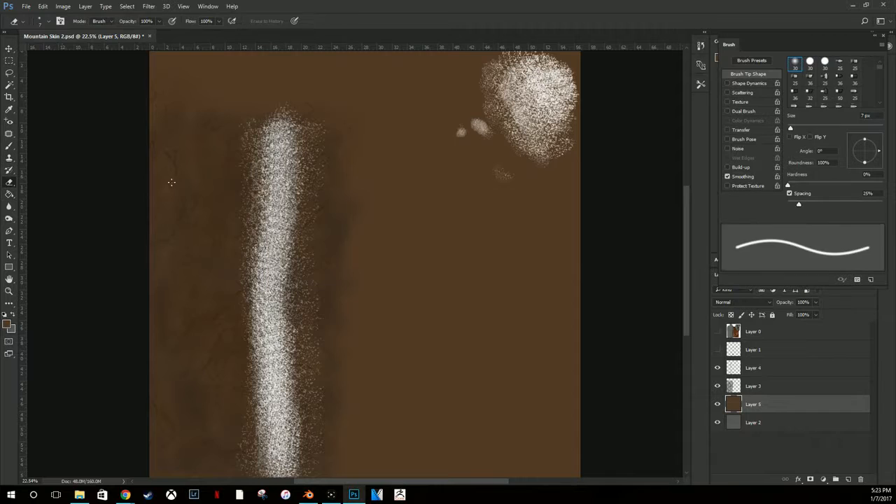
right_click(172, 182)
click(278, 205)
drag(226, 121, 230, 180)
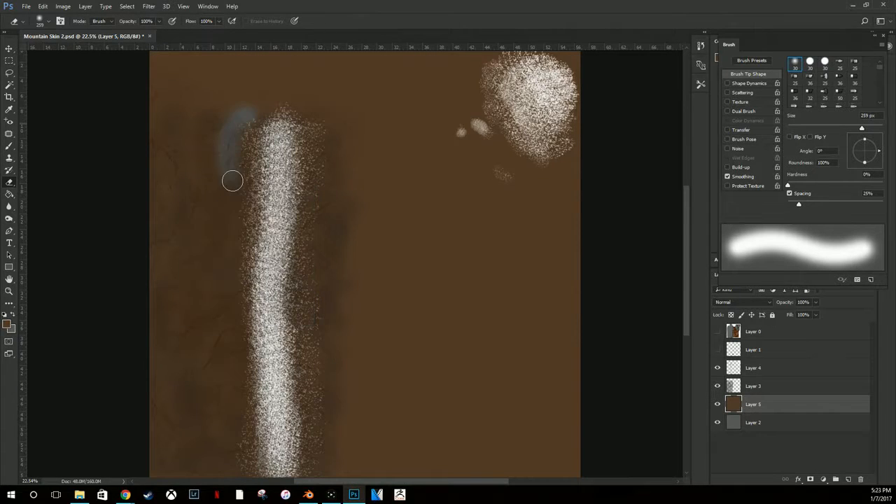
Step: Enlarge the soft eraser to 1811 px, erase Layer 5's brown around the snow strip and upper-right peak, and show Layer 0 again
right_click(339, 194)
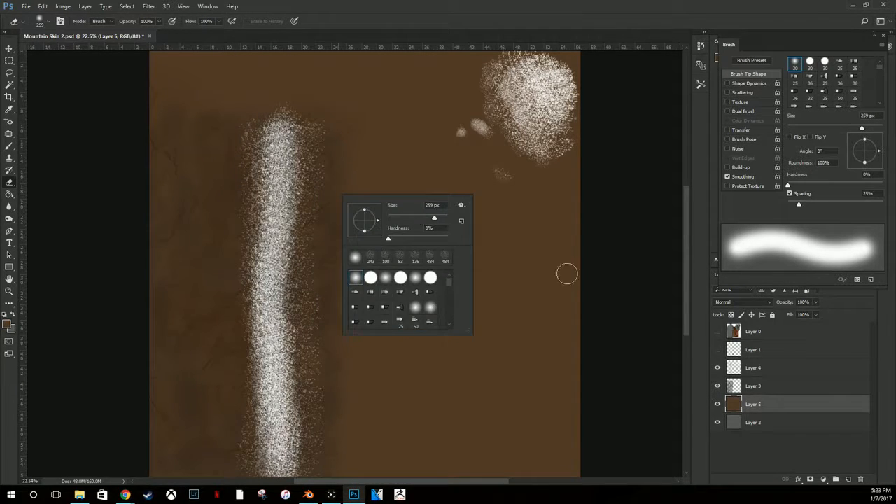
mouse_move(770, 399)
mouse_down()
mouse_move(777, 429)
mouse_move(770, 405)
mouse_up()
right_click(210, 185)
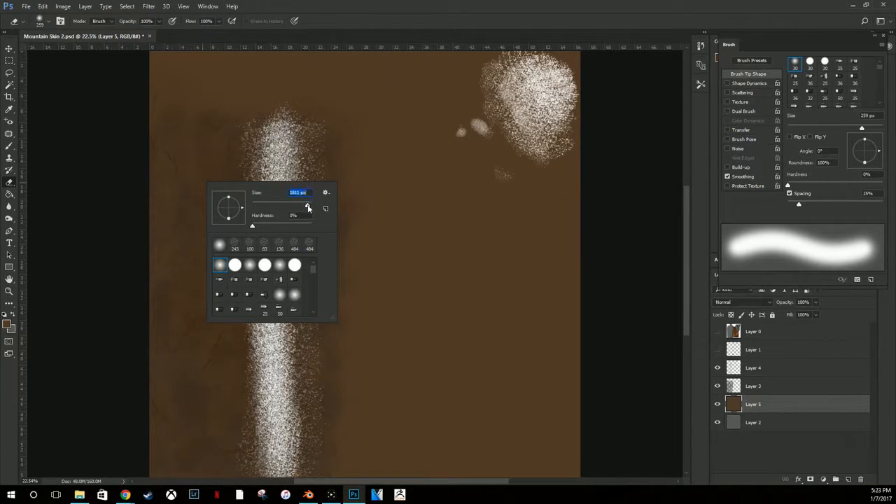
mouse_move(210, 110)
mouse_down()
mouse_move(225, 146)
mouse_move(236, 117)
mouse_move(196, 70)
mouse_move(210, 150)
mouse_move(236, 196)
mouse_move(227, 211)
mouse_move(237, 291)
mouse_move(252, 266)
mouse_move(236, 430)
mouse_move(147, 433)
mouse_move(123, 120)
mouse_move(184, 7)
mouse_move(492, 5)
mouse_move(536, 64)
mouse_move(550, 104)
mouse_move(494, 94)
mouse_move(524, 147)
mouse_move(630, 210)
mouse_up()
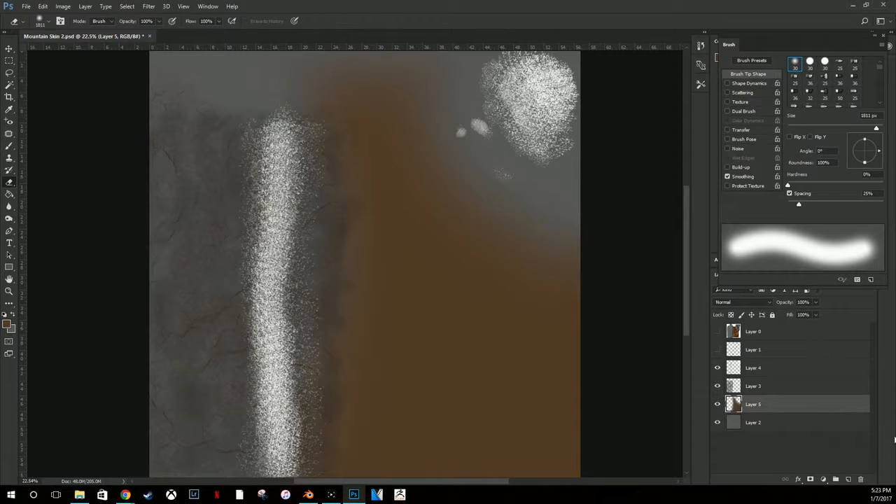
click(718, 331)
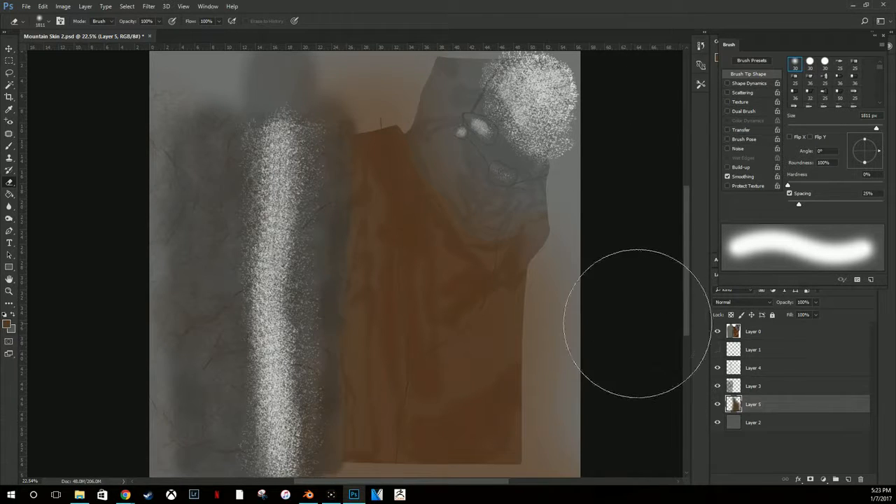
Step: Select Layer 3 and load the 300 px cracked-texture Brush, enlarging it to 1102 px
click(753, 423)
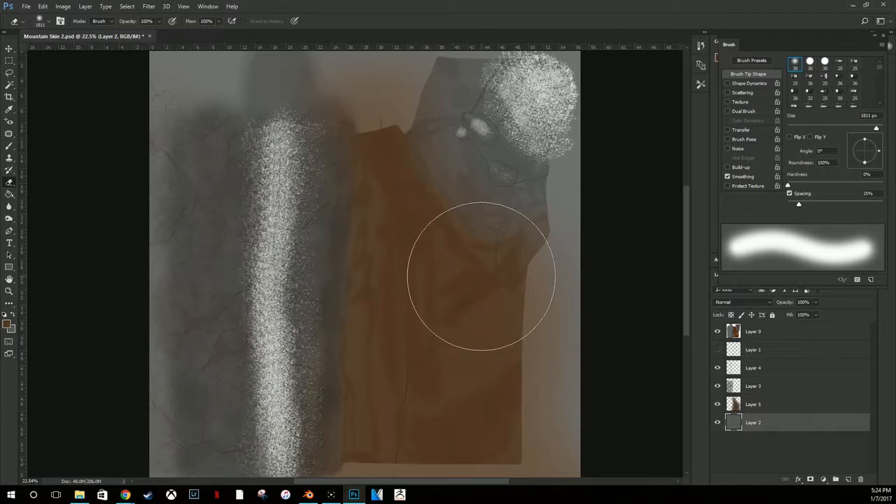
click(764, 390)
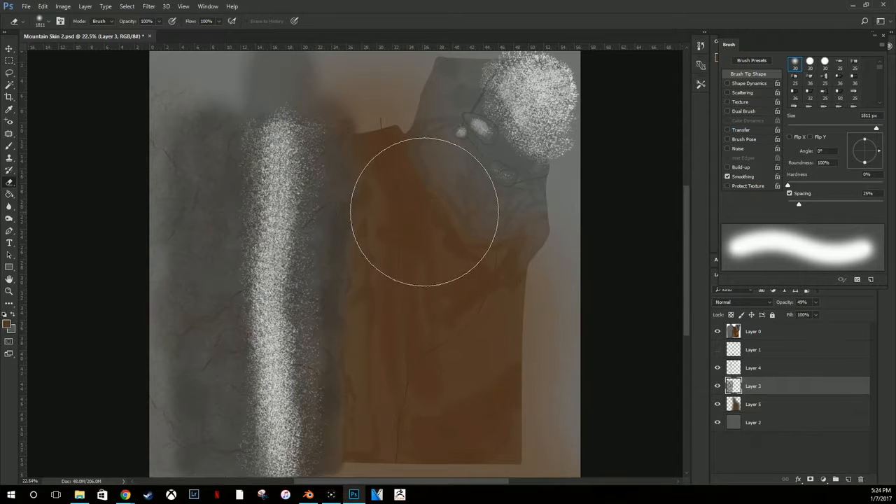
right_click(238, 201)
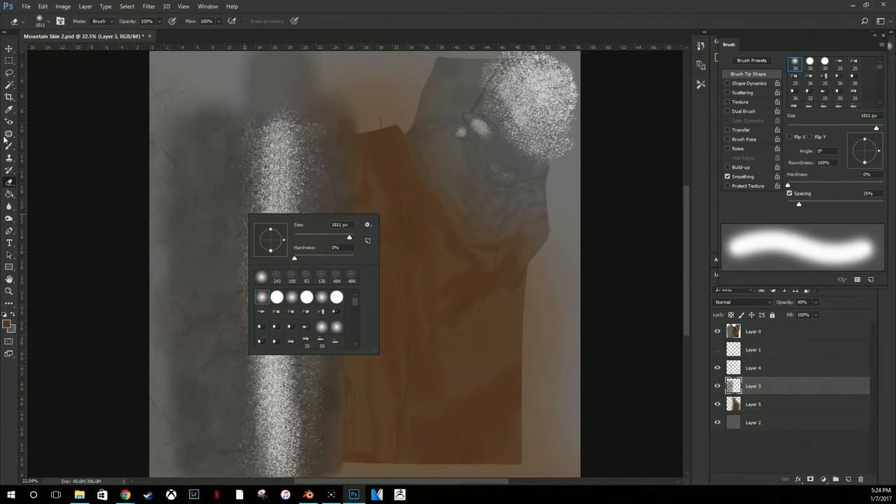
key(b)
right_click(344, 203)
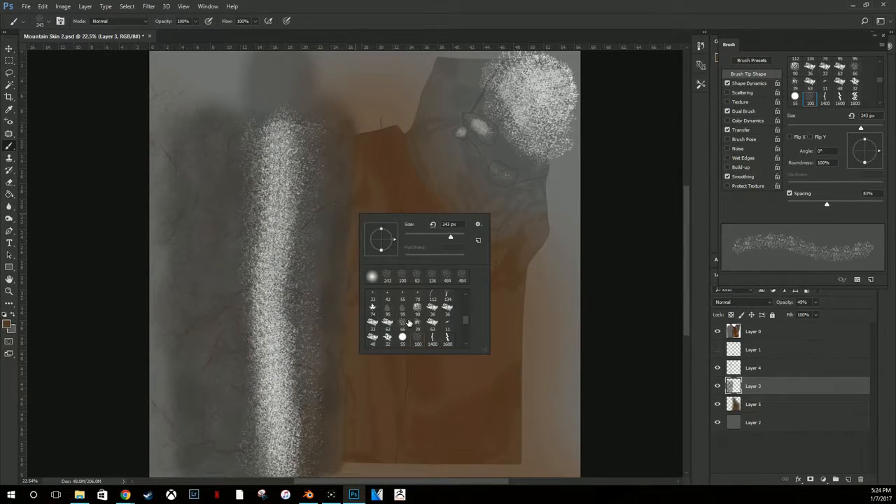
scroll(416, 323, down, 1)
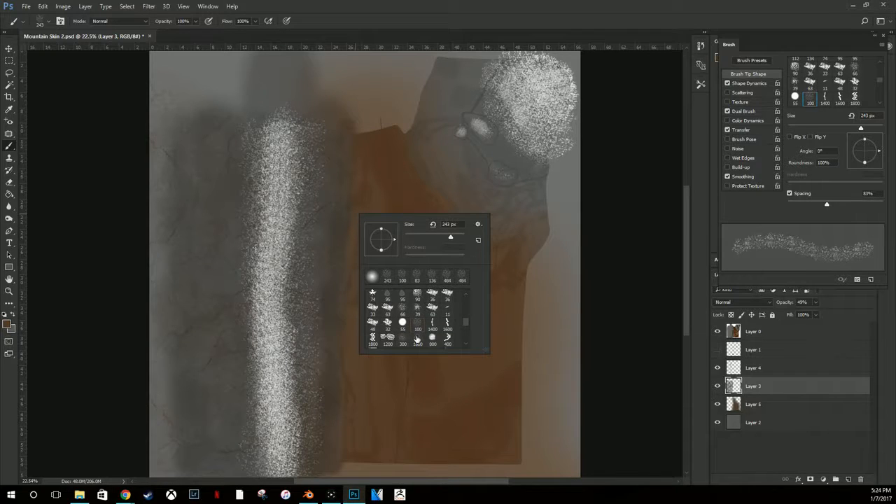
click(403, 339)
right_click(460, 146)
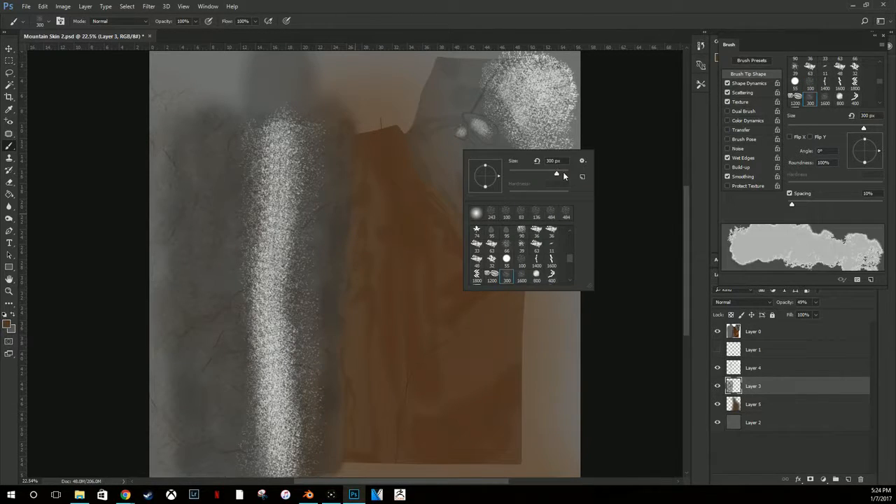
click(564, 176)
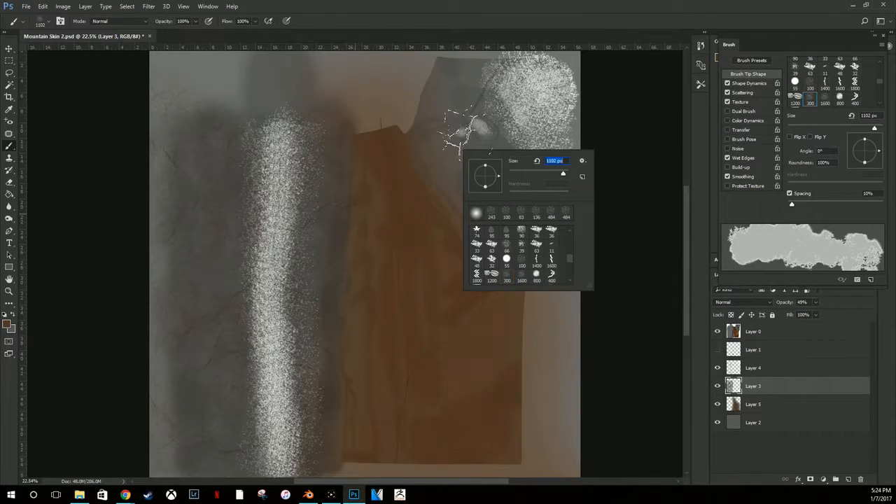
Step: Hide Layer 4, choose the 1600 px cracked-texture brush, and dab it on Layer 3 over the upper-right peak
click(717, 369)
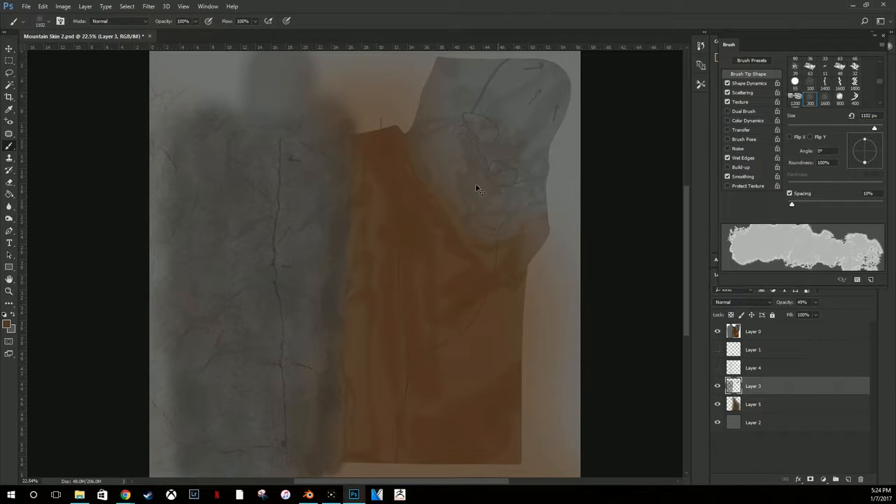
right_click(506, 153)
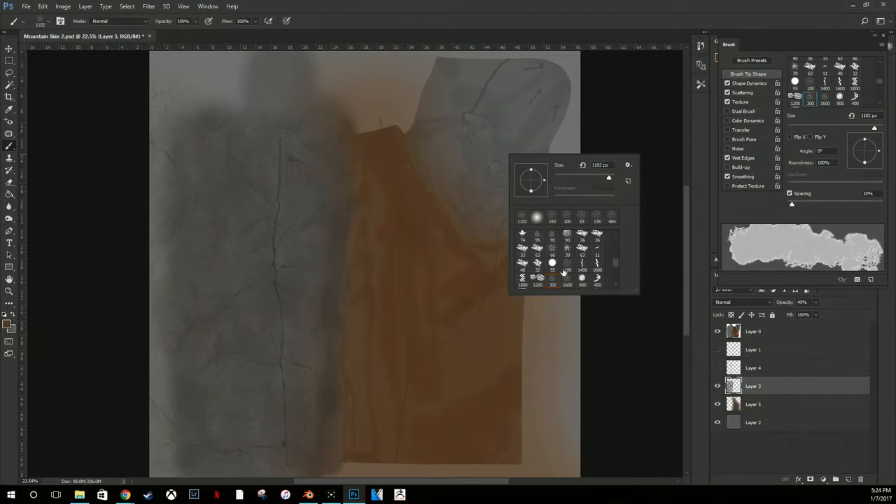
click(569, 285)
click(485, 140)
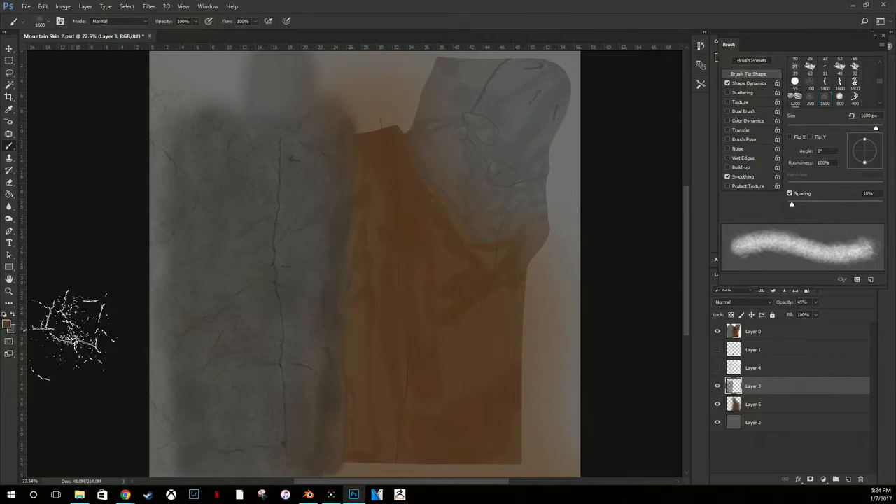
Step: Set the foreground colour to dark grey #525252 and brush it over the upper-right peak on Layer 3
click(8, 324)
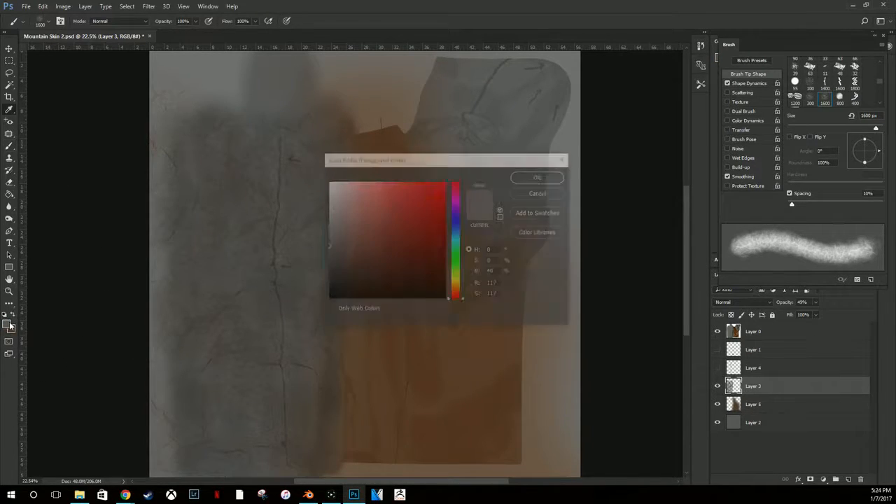
drag(336, 249, 321, 262)
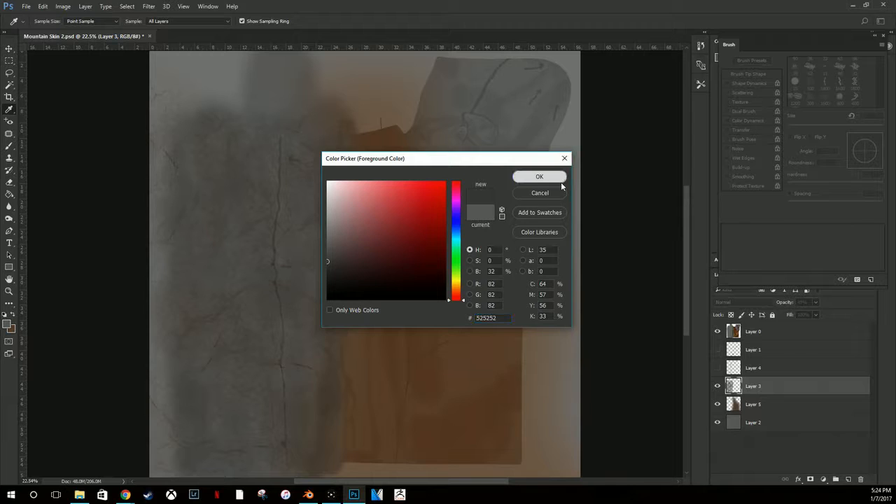
click(539, 176)
mouse_move(504, 131)
mouse_down()
mouse_move(522, 187)
mouse_move(451, 98)
mouse_move(490, 173)
mouse_move(492, 108)
mouse_move(486, 161)
mouse_move(466, 203)
mouse_move(505, 150)
mouse_move(508, 98)
mouse_move(470, 159)
mouse_move(504, 136)
mouse_up()
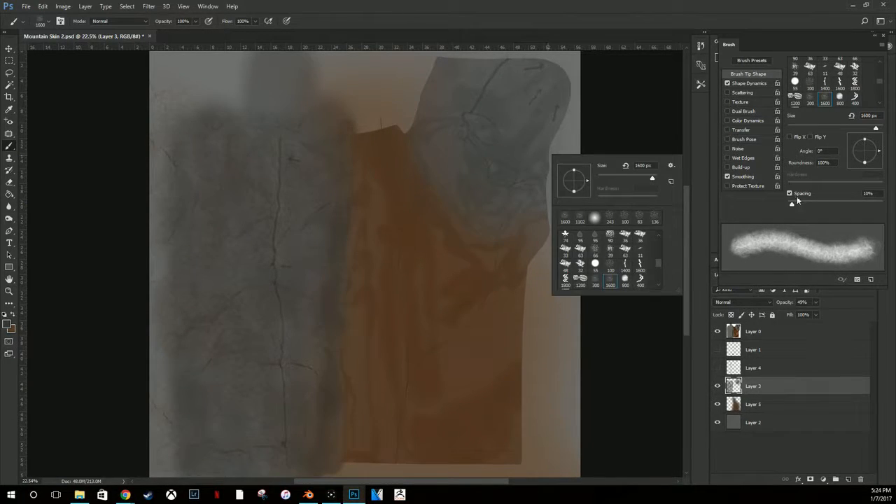
mouse_move(500, 128)
mouse_down()
mouse_move(460, 131)
mouse_move(516, 140)
mouse_move(465, 161)
mouse_up()
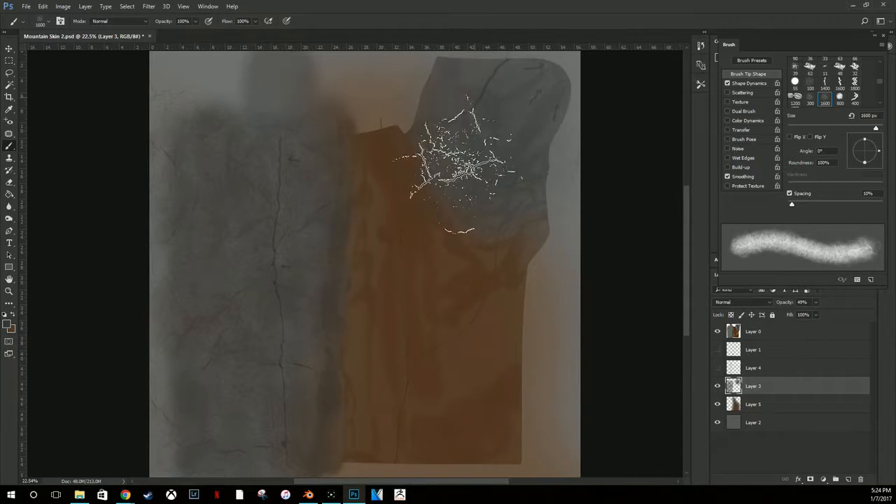
Step: Hide Layer 0, undo the last grey stroke, and set the cracked-texture brush to 1691 px with 40% spacing
click(717, 332)
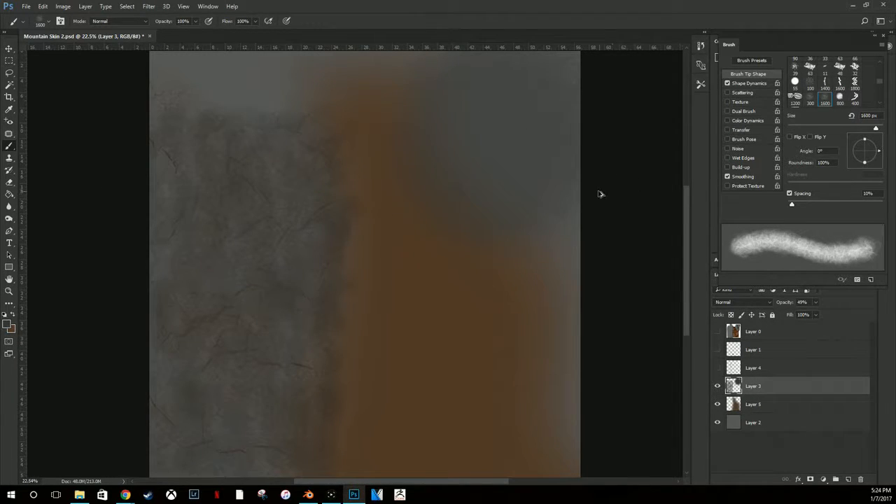
key(ctrl+z)
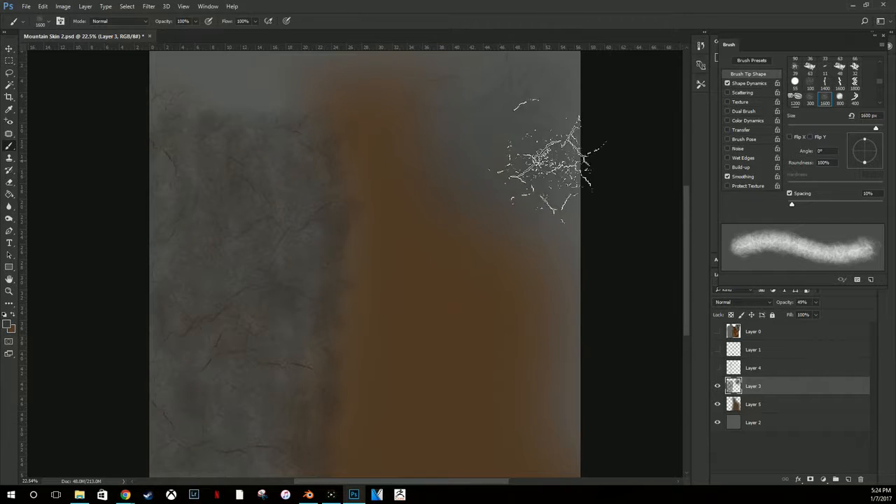
right_click(504, 133)
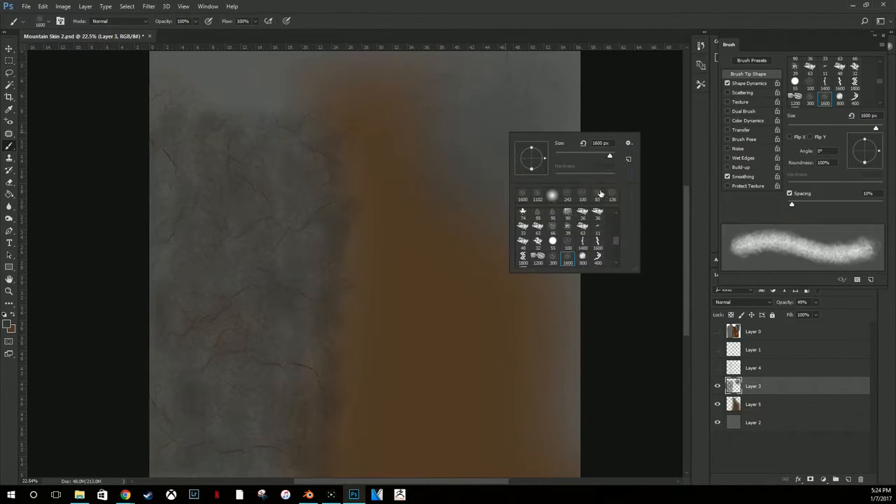
click(809, 203)
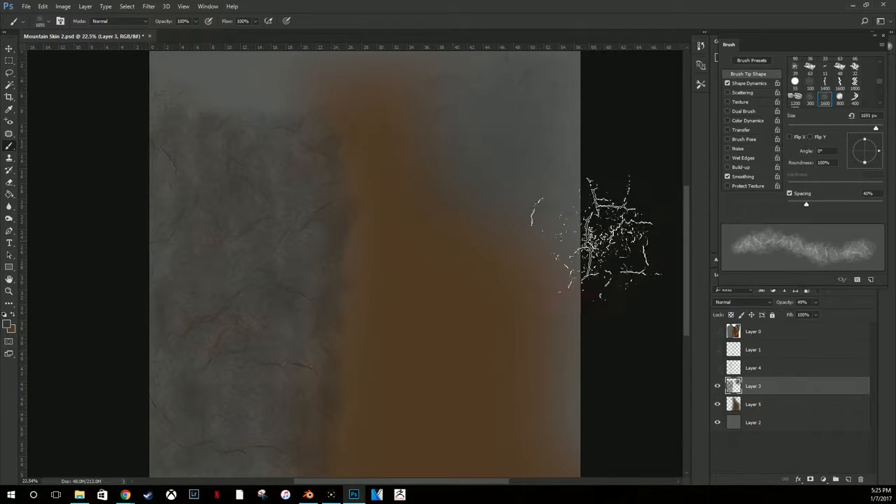
Step: Hide Layer 5, check the skin with Layer 2 toggled off and on, and select Layer 3 again
click(723, 405)
click(717, 404)
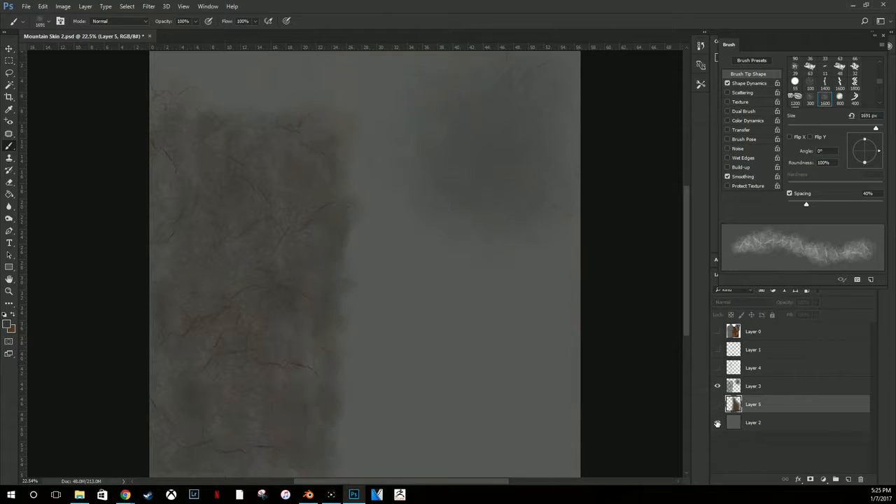
click(716, 422)
click(715, 425)
click(762, 391)
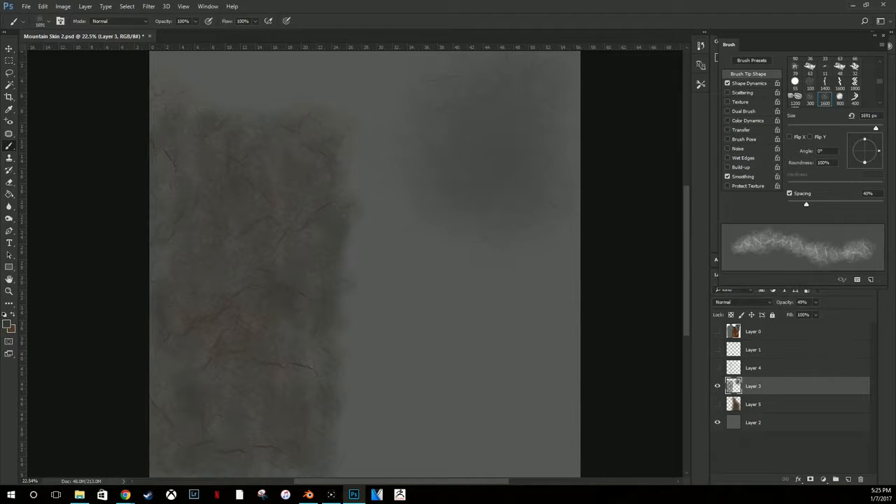
Step: Set the foreground colour to near-black #282828 and brush dark cracks over Layer 3's upper-right rock area
click(8, 323)
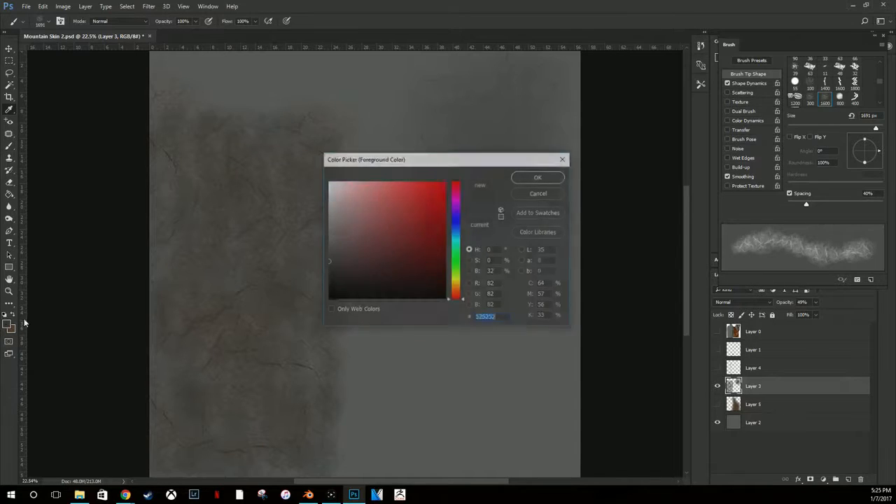
click(307, 260)
click(321, 277)
click(320, 277)
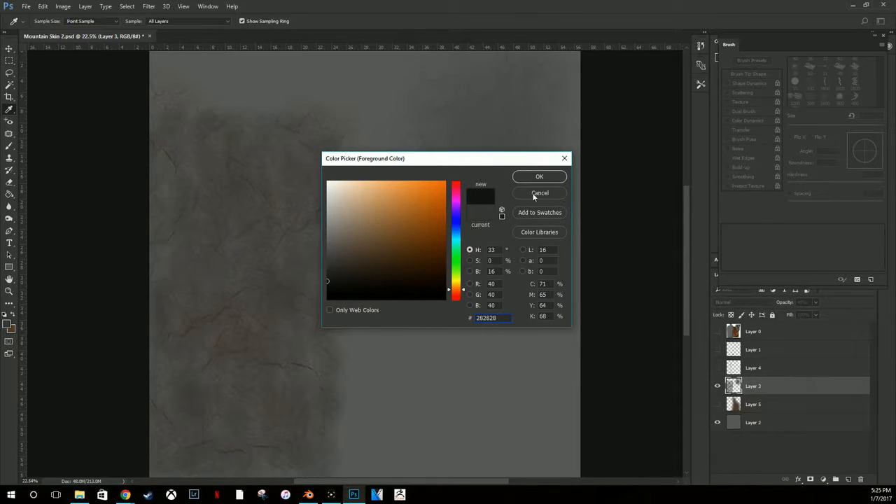
click(552, 178)
mouse_move(538, 115)
mouse_down()
mouse_move(486, 183)
mouse_move(535, 213)
mouse_move(531, 138)
mouse_up()
Step: Switch the foreground colour back to brown and brush a brown tint over the upper-right rock on Layer 3
right_click(499, 156)
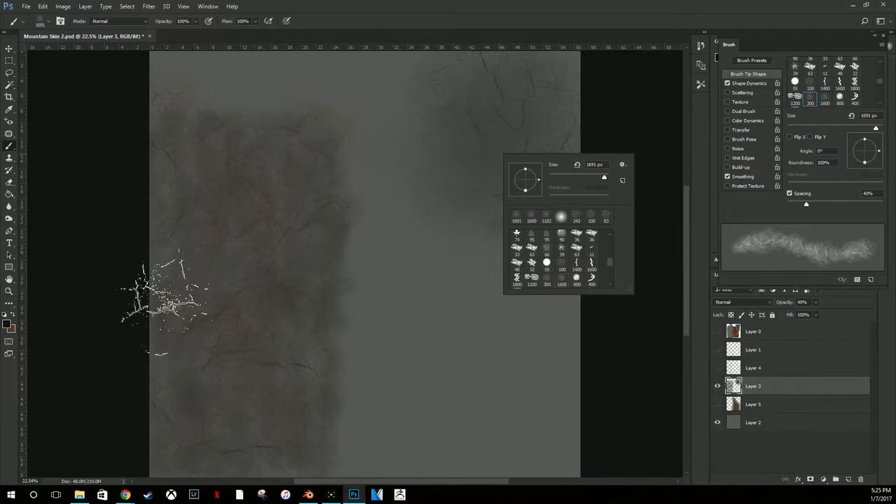
key(Escape)
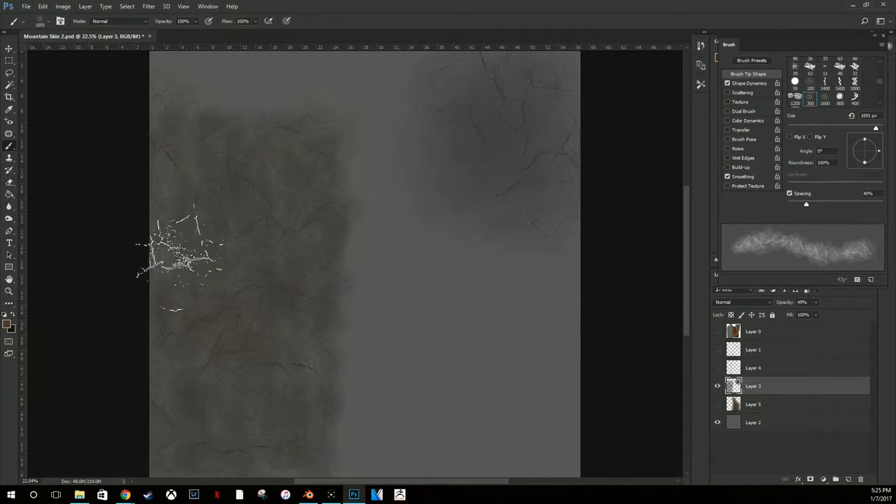
mouse_move(490, 116)
mouse_down()
mouse_move(530, 150)
mouse_move(530, 80)
mouse_move(455, 180)
mouse_up()
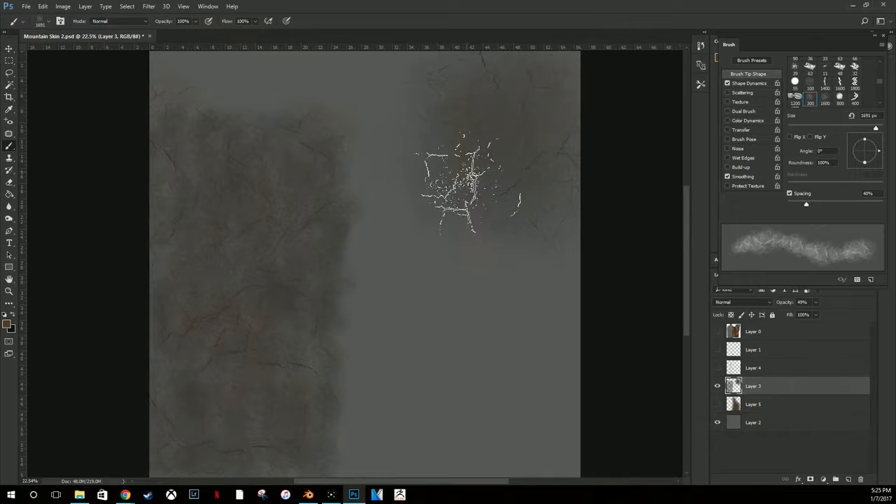
Step: Show Layer 4 and Layer 5 again, briefly checking Layer 1's guide lines before hiding them
click(717, 350)
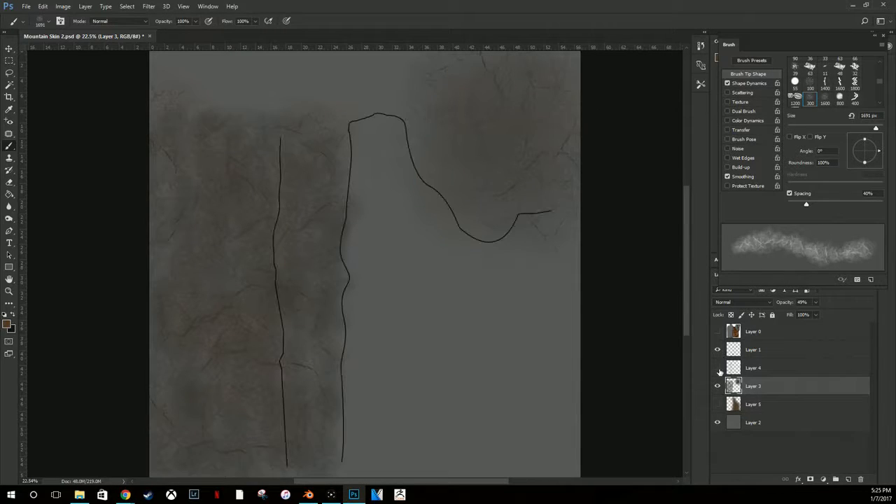
click(717, 368)
click(717, 349)
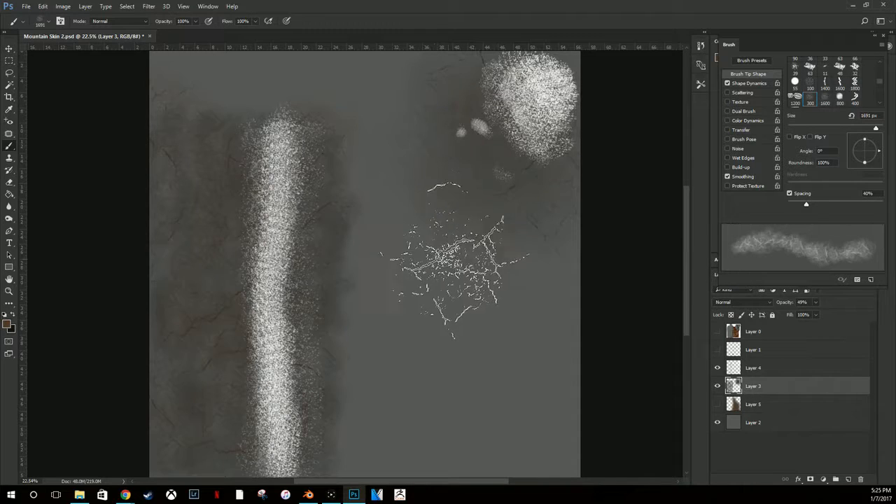
click(717, 405)
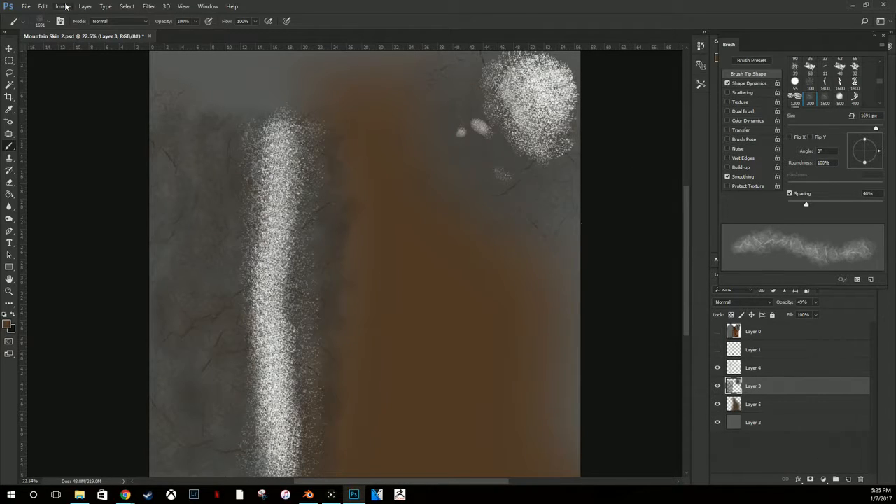
Step: Save the skin as a JPEG named "test 2" in the Mountain Project folder and switch to Blender
click(27, 5)
click(51, 107)
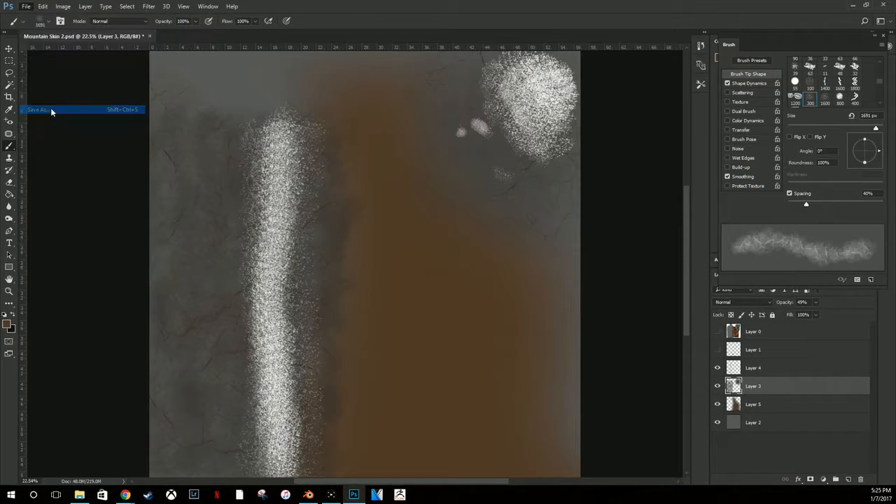
text(tes)
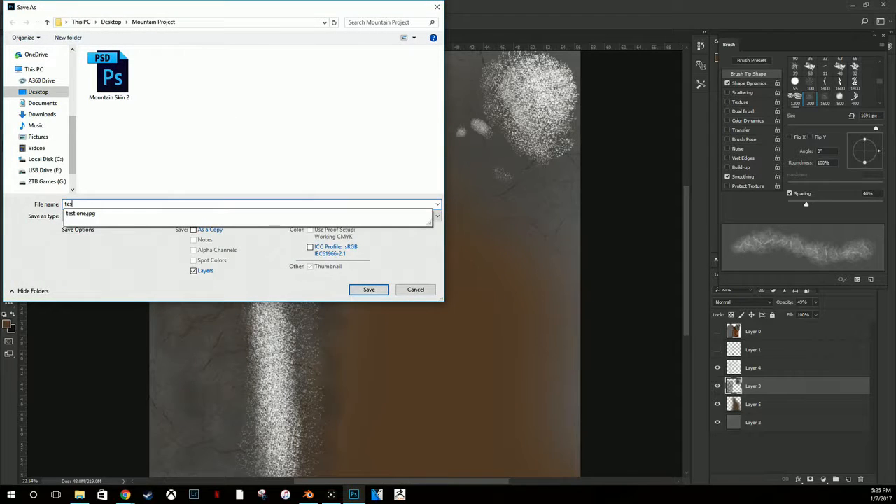
text(t 2)
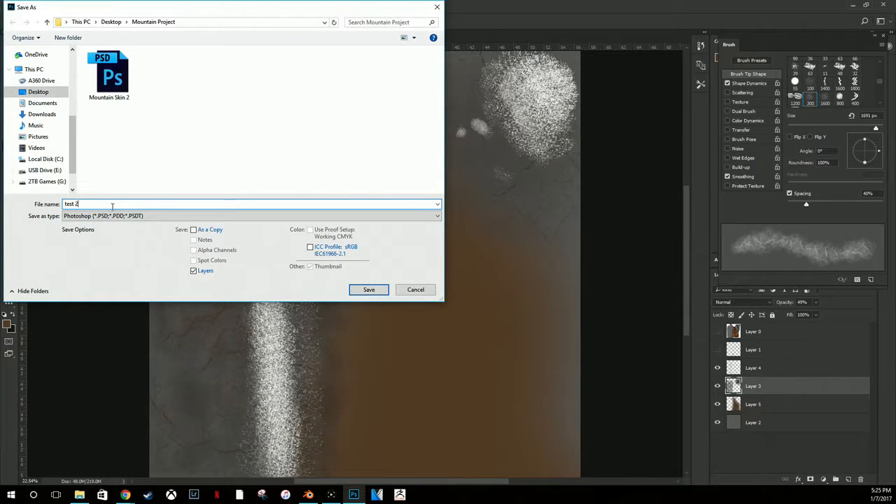
click(146, 218)
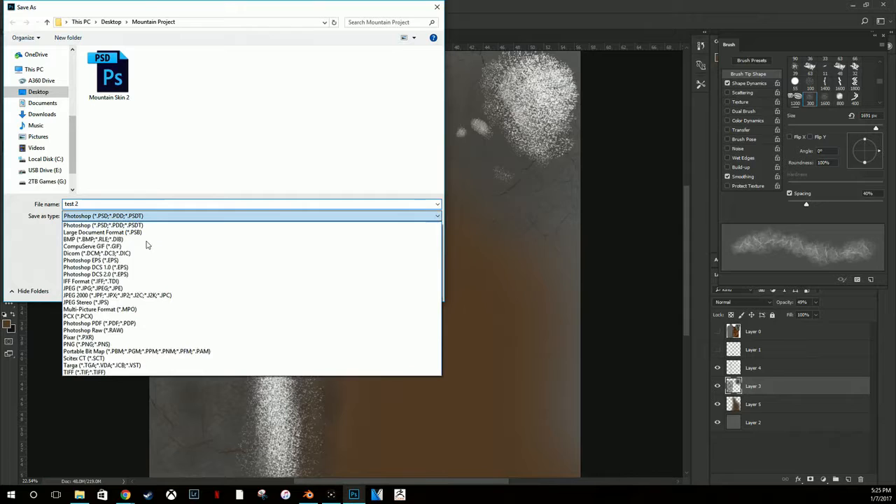
click(121, 291)
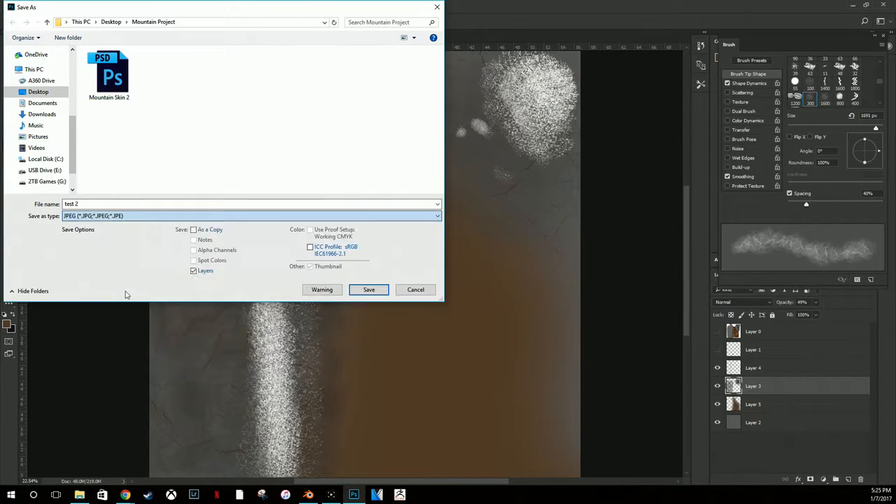
click(369, 290)
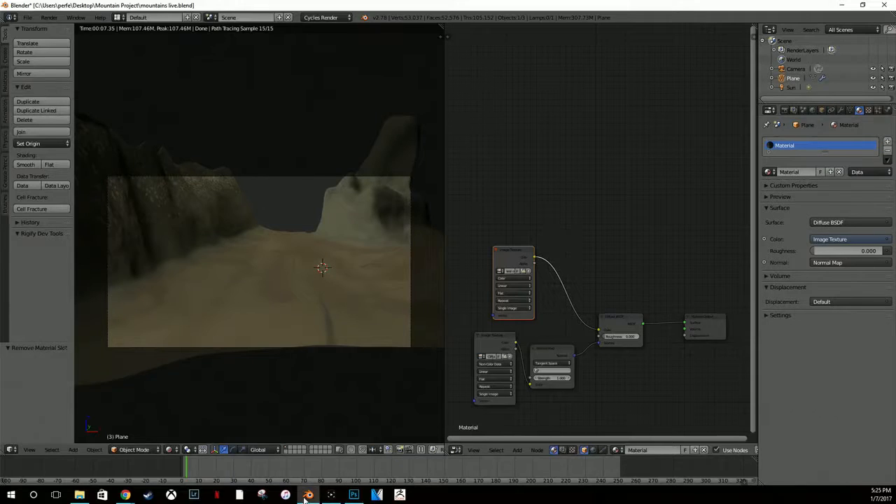
click(307, 495)
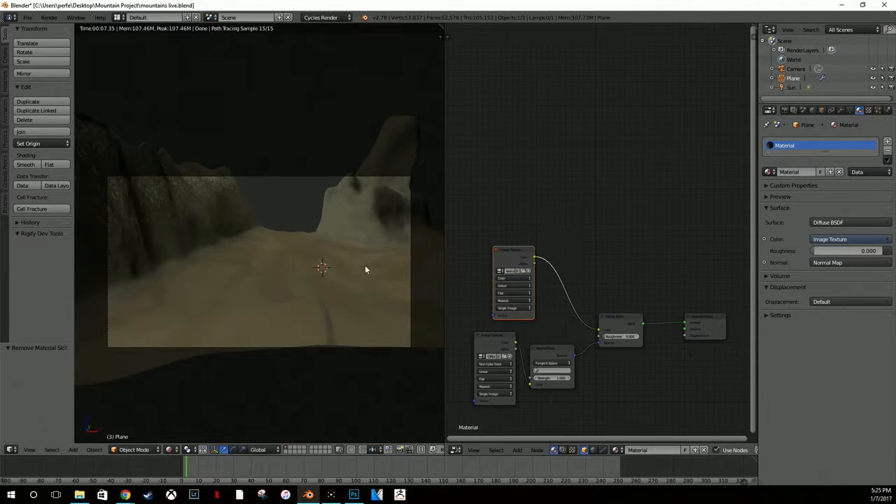
Step: Load test 2.jpg from the Mountain Project folder into the Image Texture node that feeds the material's colour
click(528, 273)
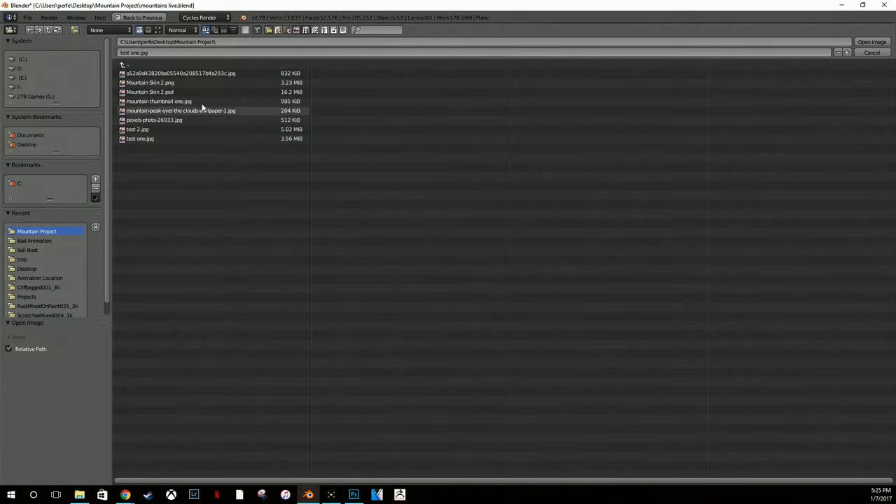
click(159, 30)
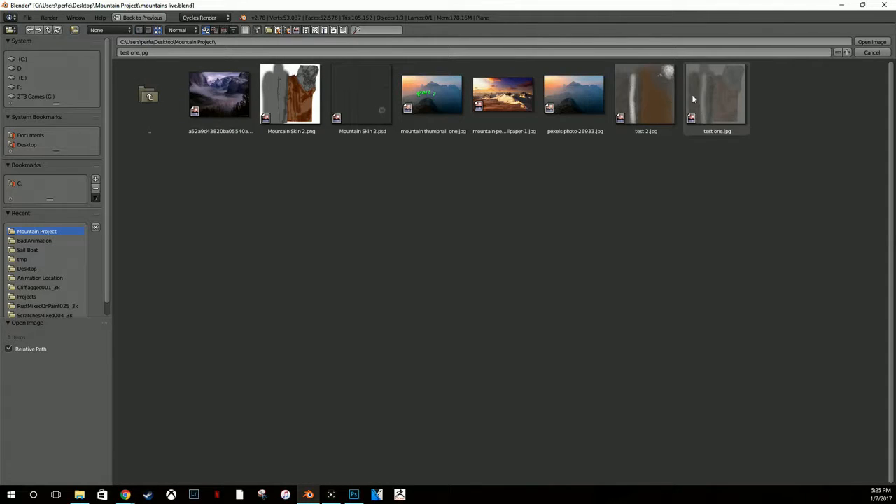
click(665, 114)
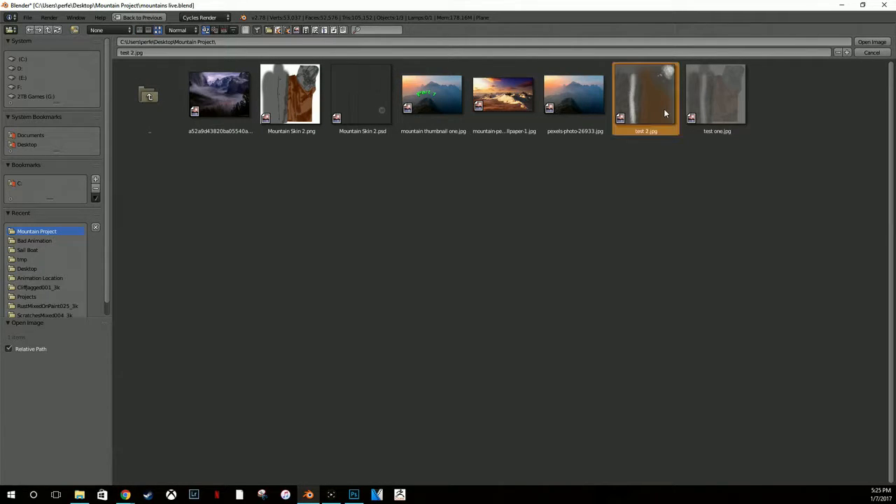
double_click(663, 110)
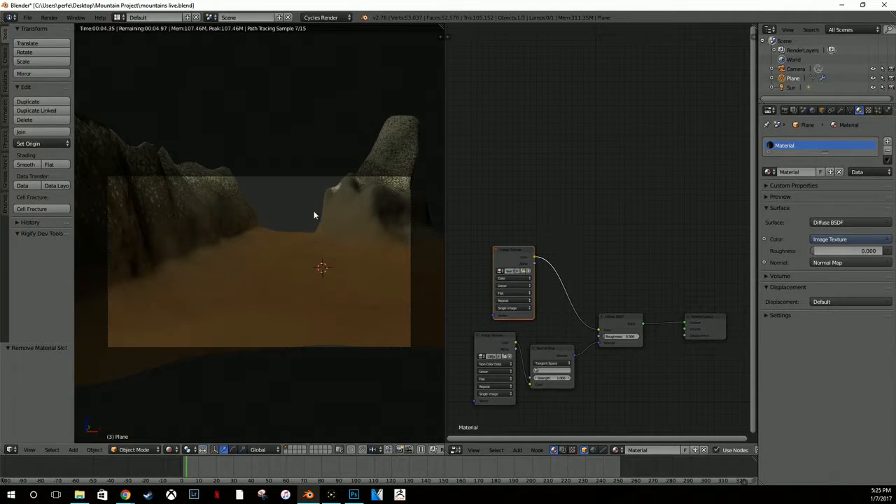
Step: Examine the new skin on the rendered terrain, looking closely at the snow on the tall peak and the surrounding rock
mouse_move(313, 215)
middle_down()
mouse_move(295, 242)
mouse_move(319, 258)
middle_up()
mouse_move(345, 215)
middle_down()
mouse_move(361, 201)
mouse_move(263, 240)
mouse_move(187, 195)
mouse_move(314, 201)
mouse_move(313, 106)
mouse_move(348, 87)
mouse_move(320, 247)
middle_up()
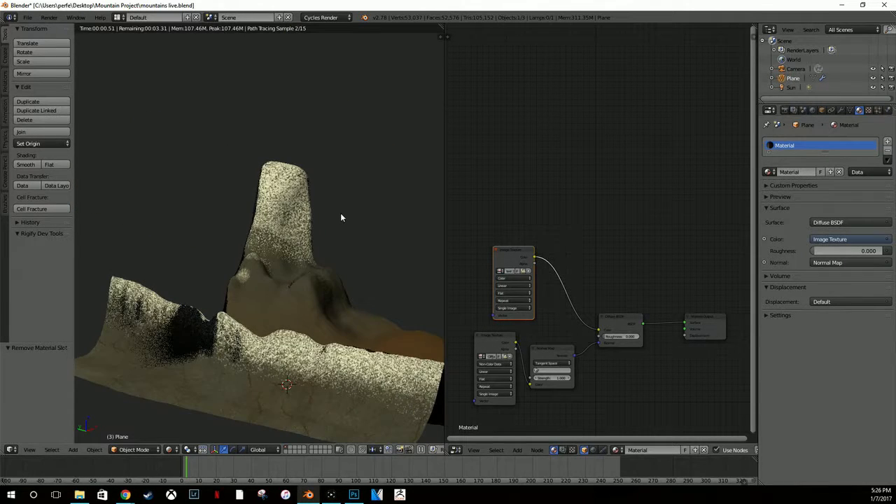
scroll(342, 204, up, 2)
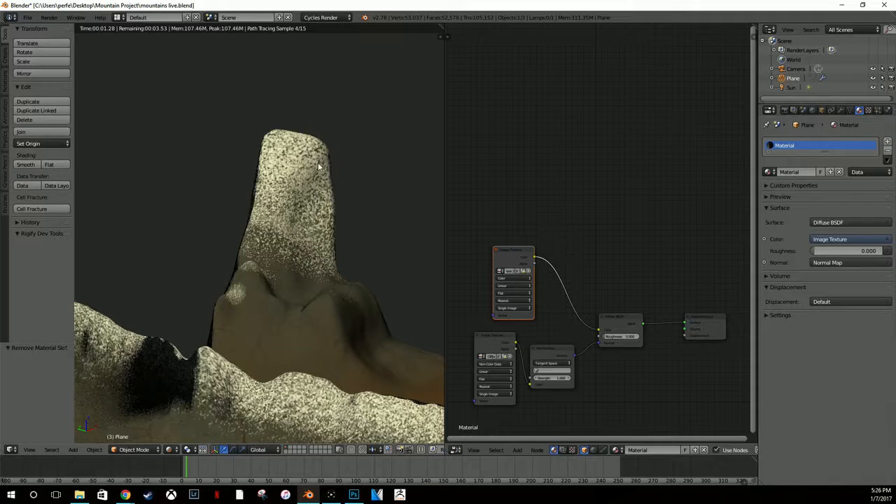
scroll(320, 166, up, 3)
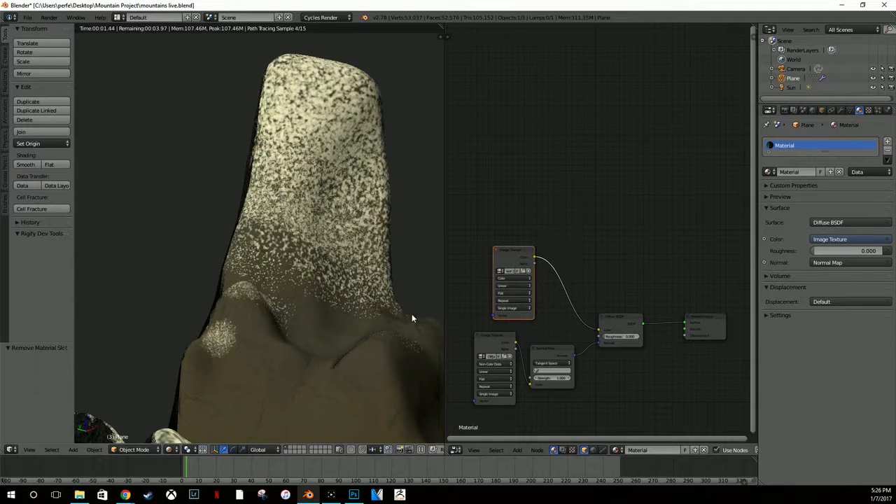
scroll(342, 317, up, 1)
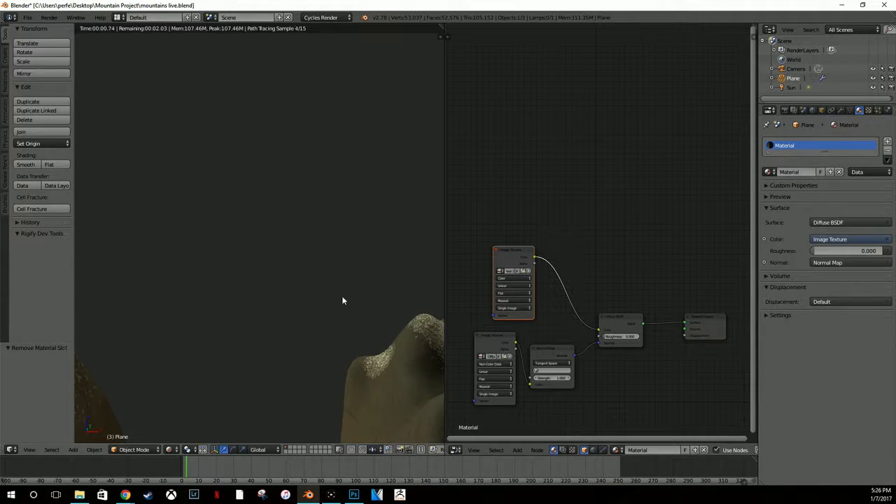
scroll(372, 309, up, 1)
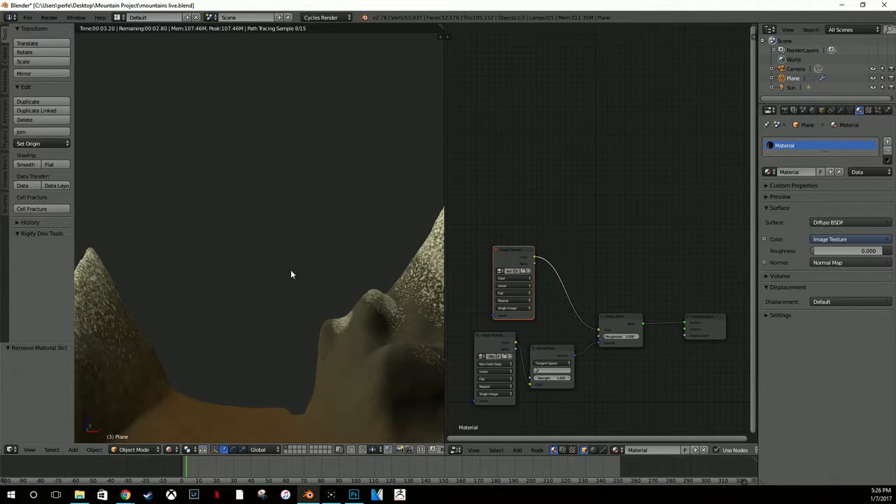
scroll(356, 257, down, 2)
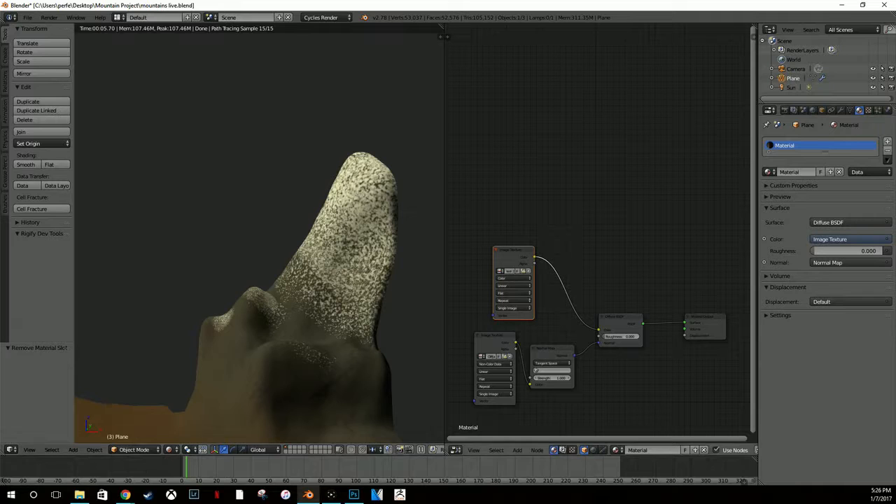
Step: Switch to Photoshop and erase the upper-right snow patch and its small spots from Layer 4
click(361, 497)
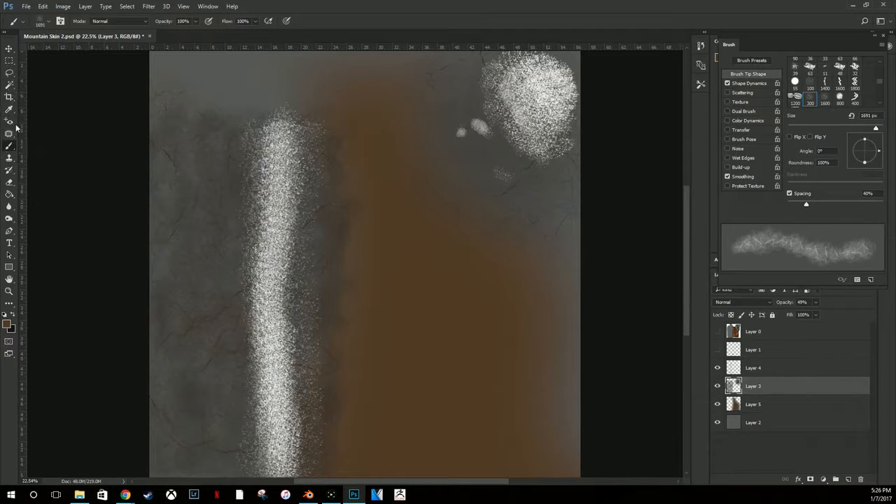
click(8, 183)
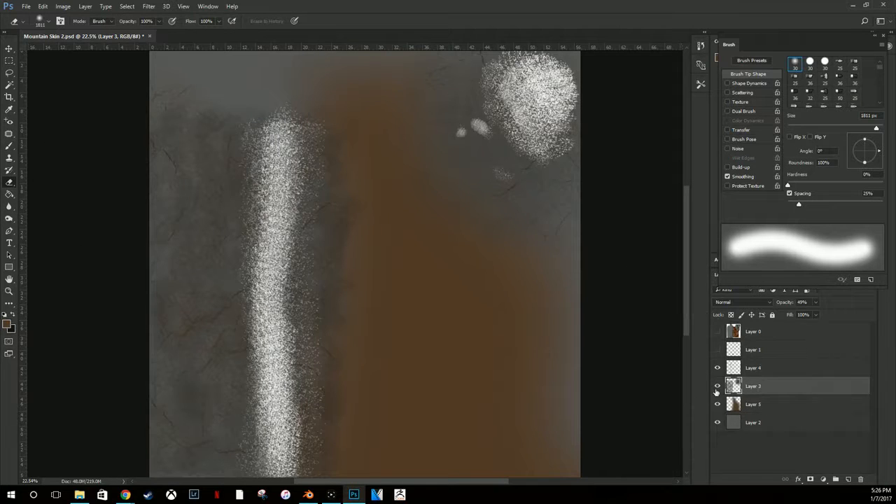
click(744, 371)
drag(471, 98, 566, 140)
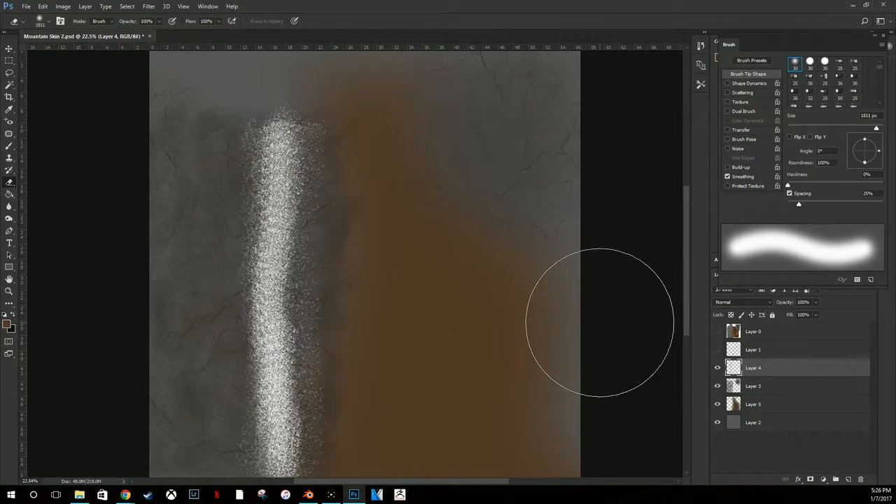
Step: Activate the Brush tool, try a dab with the 567 px rough tip on Layer 4's upper-right area, and undo it
click(9, 147)
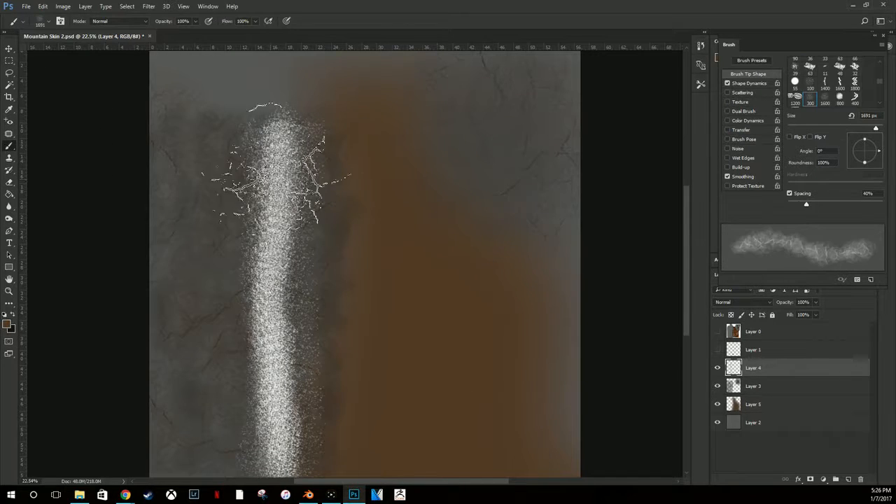
right_click(502, 188)
scroll(567, 293, down, 1)
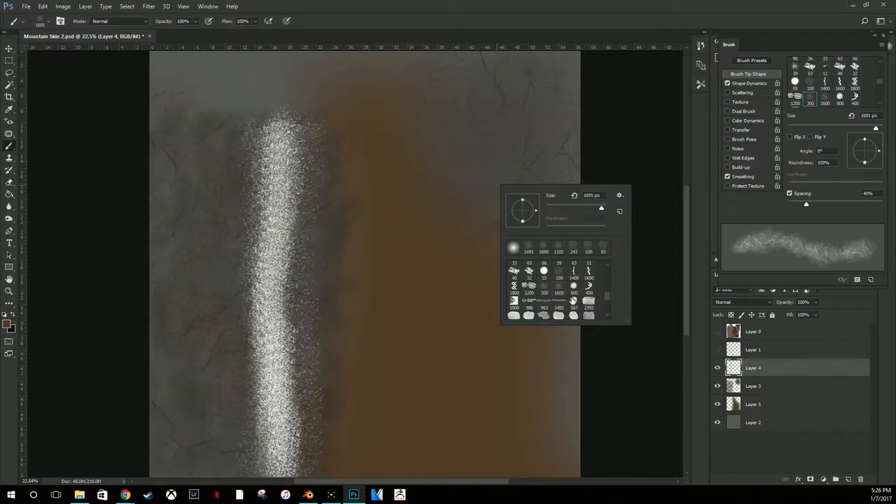
click(574, 302)
click(509, 82)
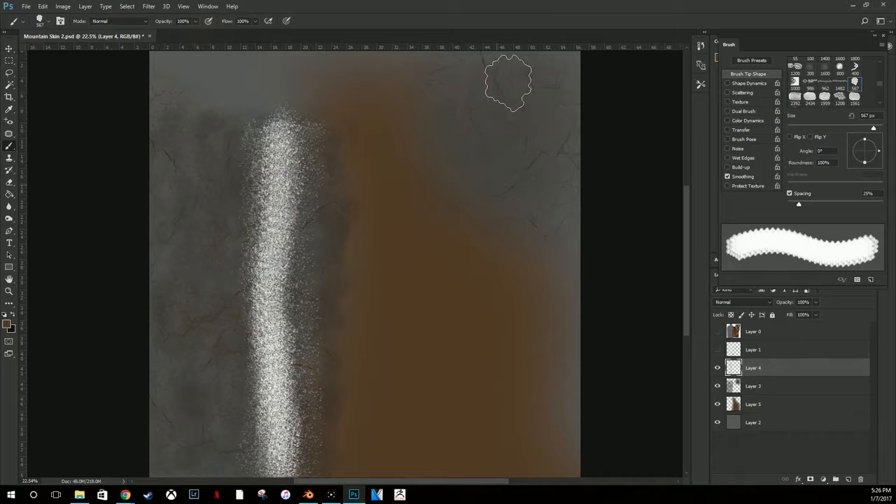
key(ctrl+z)
Step: Choose the 300 px textured brush tip, undo its brown test dab, and set the foreground colour to light grey #d8d8d8
right_click(564, 158)
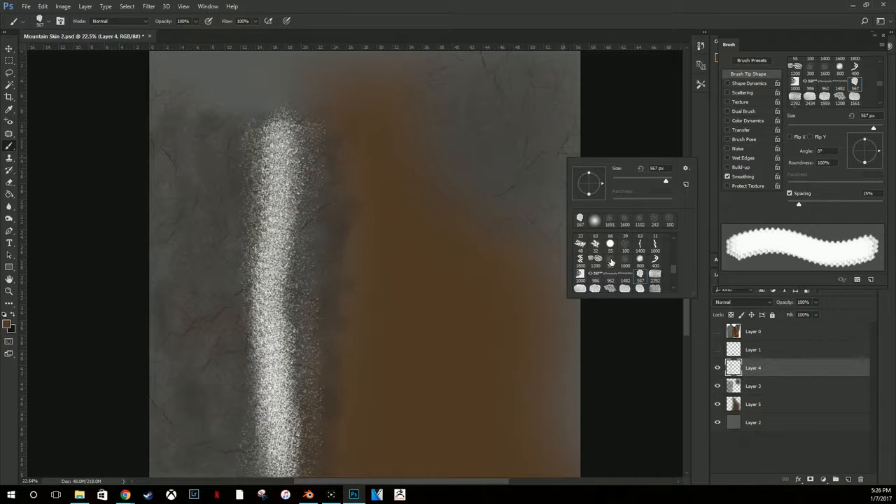
click(610, 260)
click(518, 145)
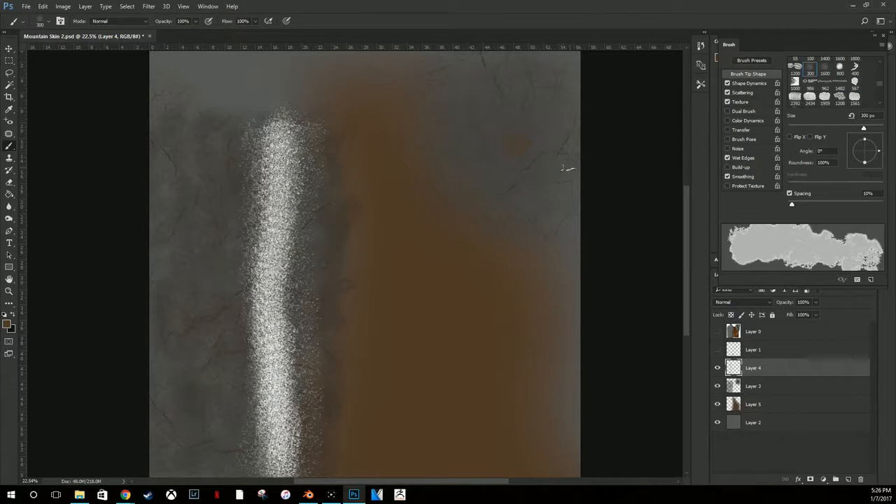
key(ctrl+z)
right_click(533, 160)
click(7, 325)
click(313, 199)
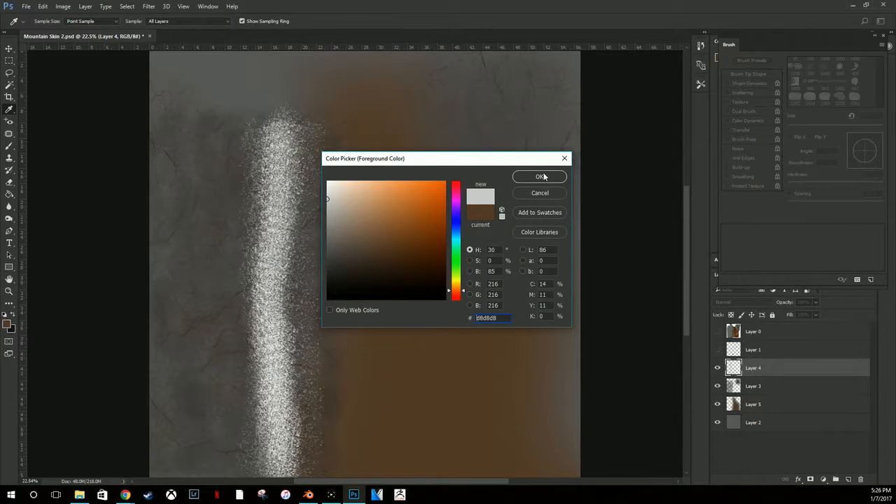
click(544, 177)
Step: Paint a light grey snow patch in Layer 4's upper-right corner, with Layer 0 shown as a guide
click(560, 77)
alt+scroll(560, 92, down, 1)
alt+scroll(554, 90, up, 3)
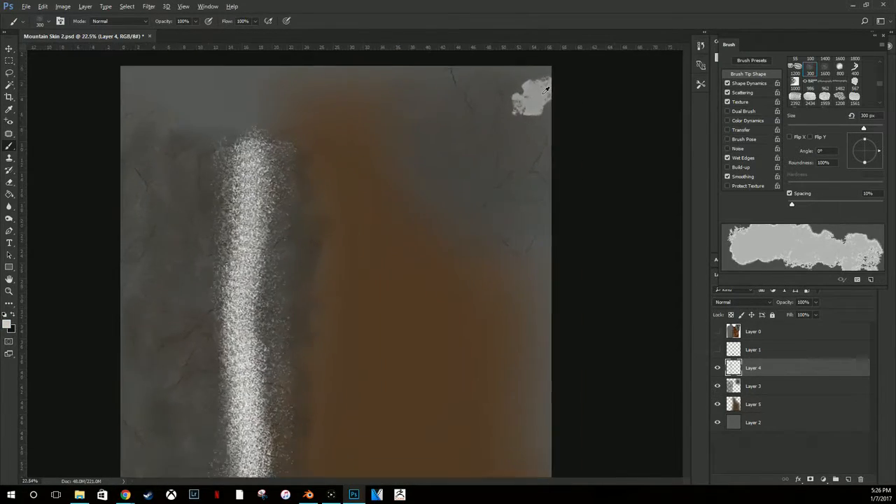
click(718, 333)
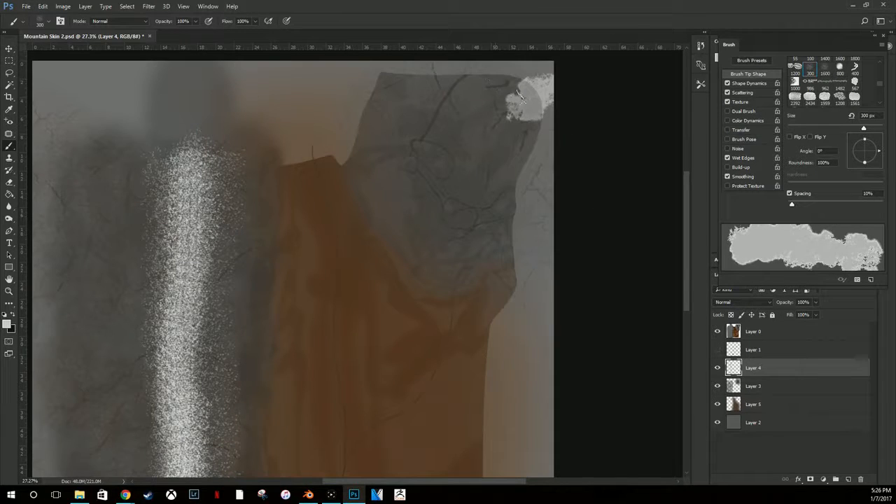
mouse_move(519, 96)
mouse_down()
mouse_move(517, 84)
mouse_move(535, 137)
mouse_move(525, 131)
mouse_move(523, 105)
mouse_move(519, 119)
mouse_move(518, 99)
mouse_up()
Step: Switch to the 100 px speckled dual-brush tip and enlarge it to 306 px
right_click(531, 154)
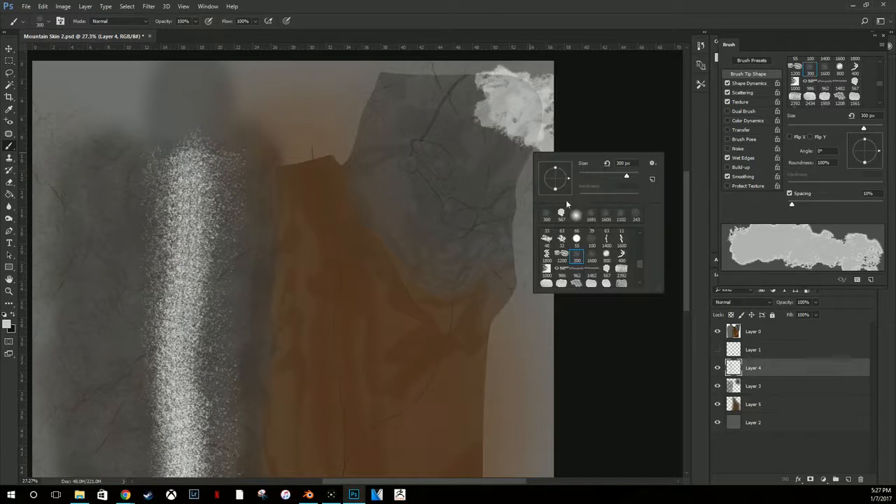
click(591, 257)
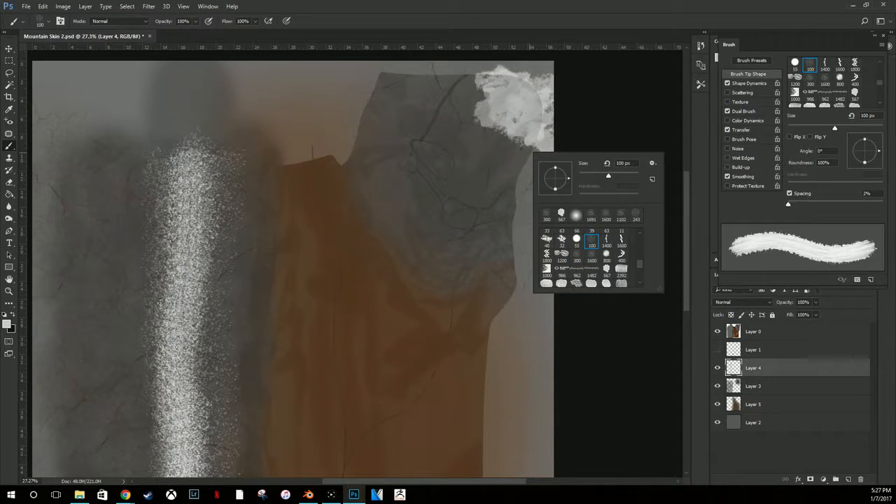
key(Return)
right_click(518, 163)
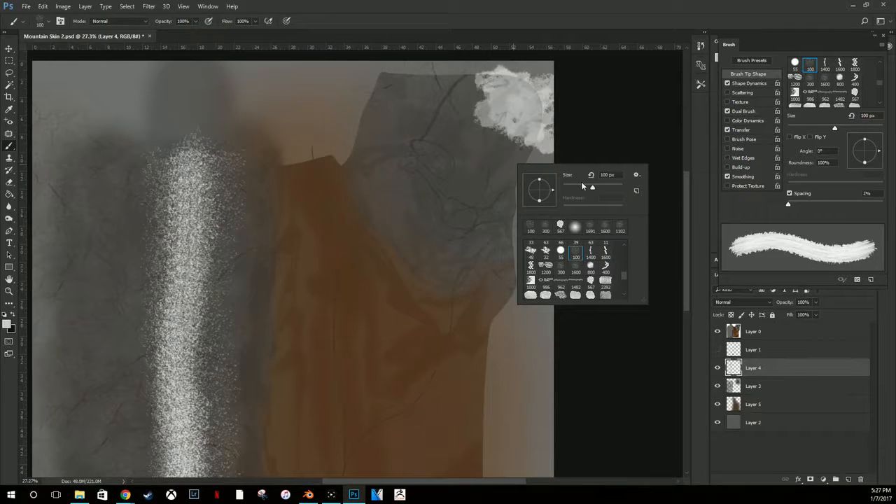
key(Return)
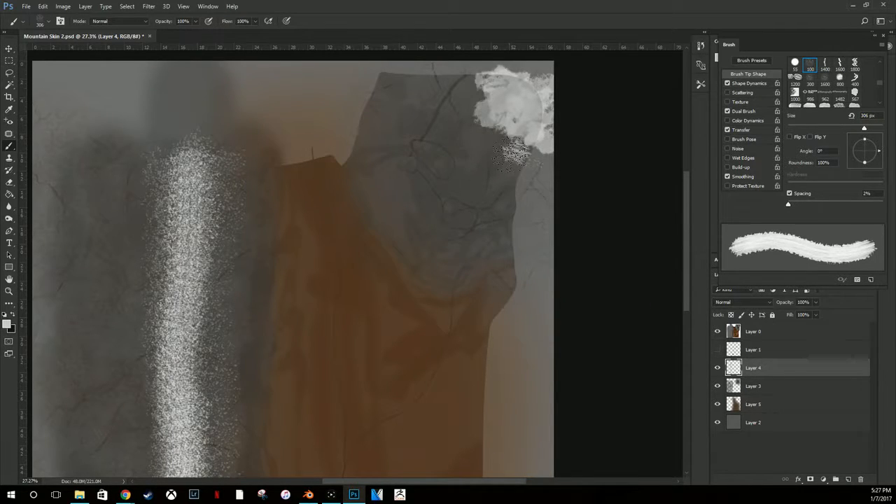
Step: Try painting speckles along the lower edge of the snow patch with 2% brush spacing, and undo them
click(485, 139)
drag(535, 155, 530, 155)
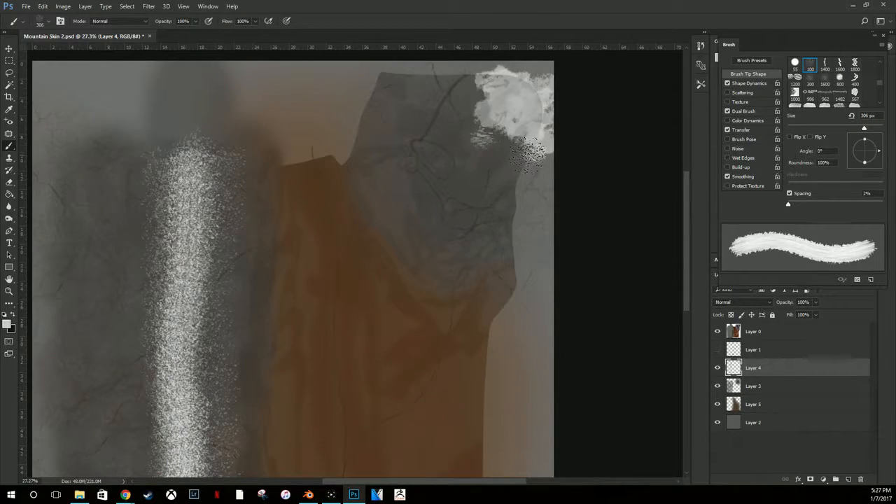
key(ctrl+z)
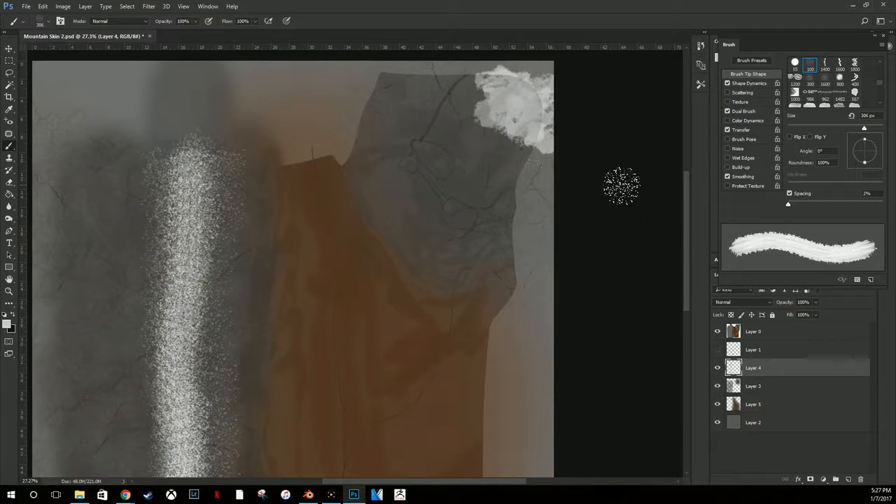
Step: Set the brush spacing to 64% and stipple a speckled fringe around the snow patch's inner edge on Layer 4
click(816, 203)
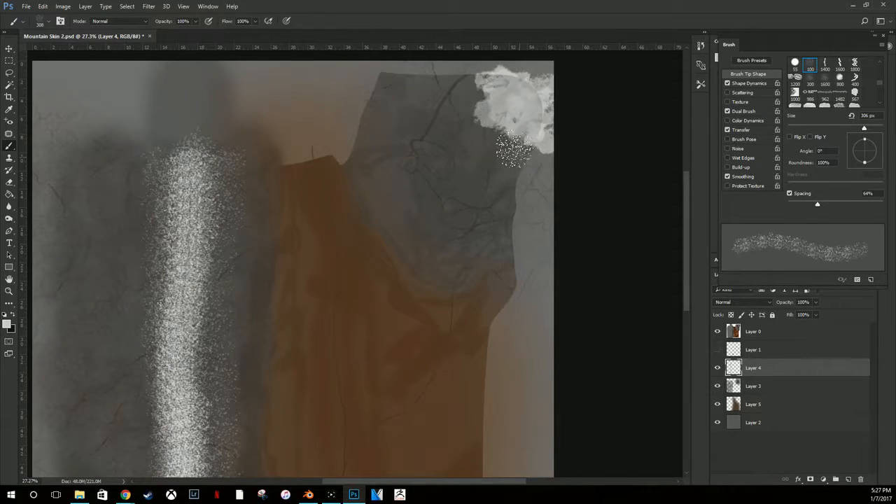
mouse_move(516, 142)
mouse_down()
mouse_move(491, 132)
mouse_move(474, 94)
mouse_move(482, 82)
mouse_move(476, 101)
mouse_move(494, 140)
mouse_up()
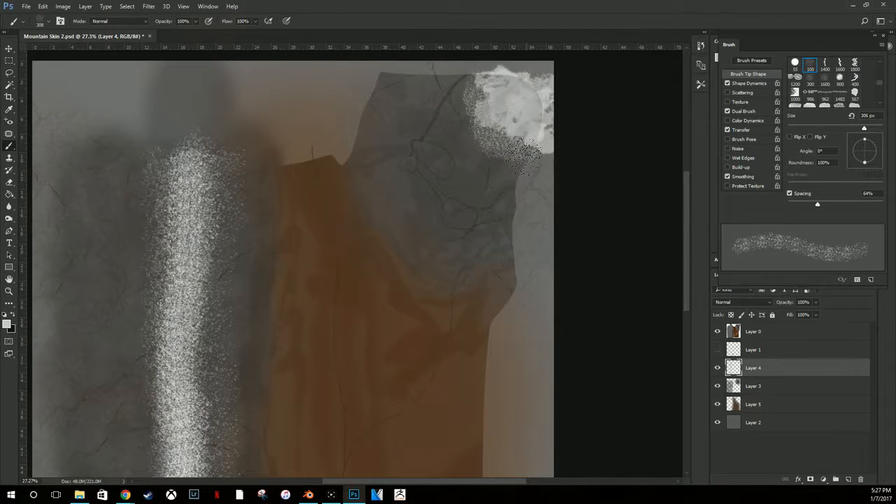
Step: Reduce the brush to 67 px and stipple small snow spots inside the three outlined areas of the upper-right rock
alt+scroll(457, 206, up, 5)
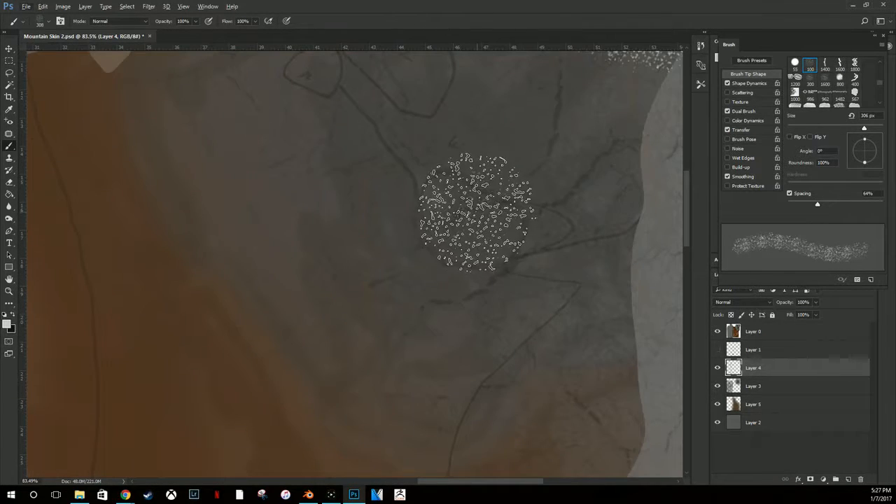
drag(466, 233, 537, 274)
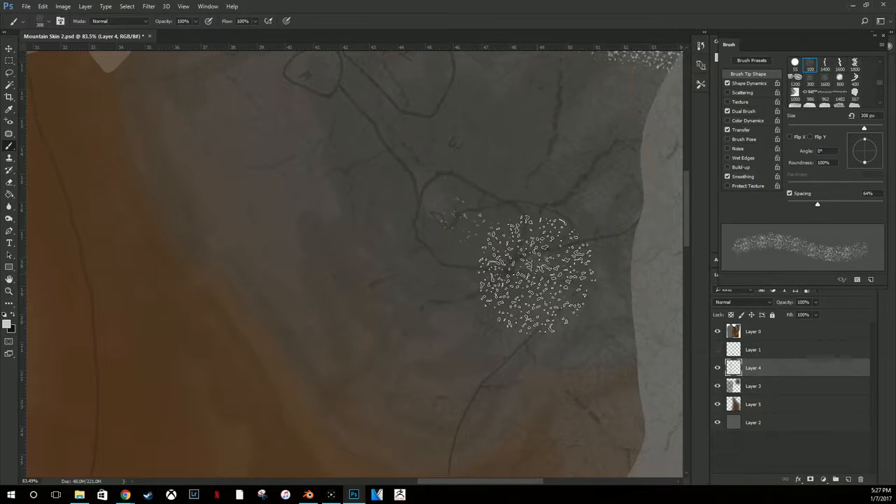
right_click(463, 217)
click(425, 210)
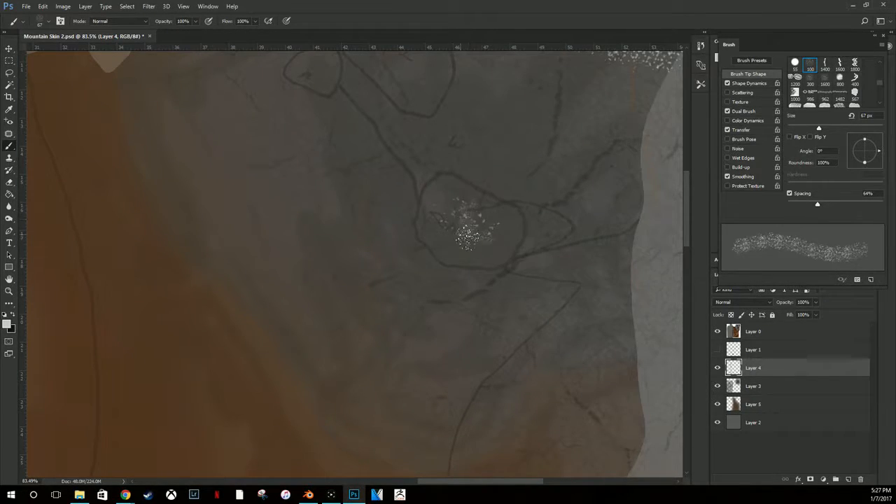
scroll(411, 100, up, 2)
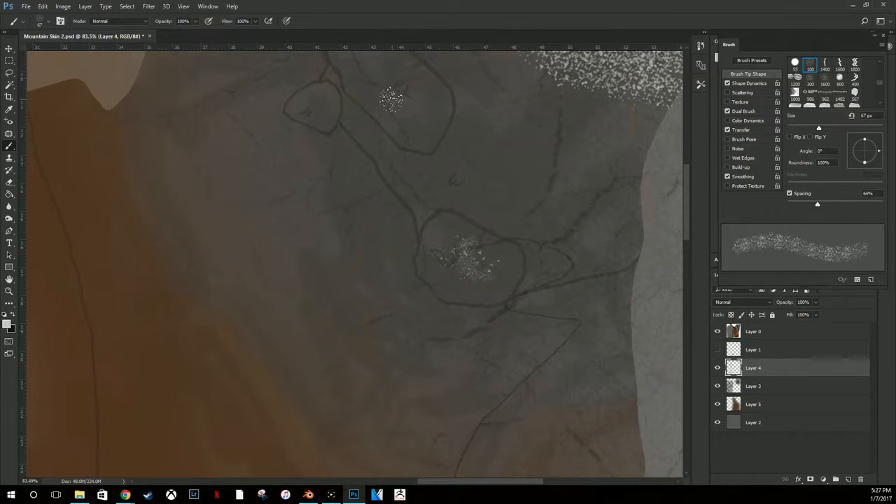
scroll(390, 98, up, 2)
mouse_move(383, 158)
mouse_down()
mouse_move(409, 150)
mouse_move(392, 158)
mouse_up()
mouse_move(309, 161)
mouse_down()
mouse_move(321, 164)
mouse_move(312, 161)
mouse_up()
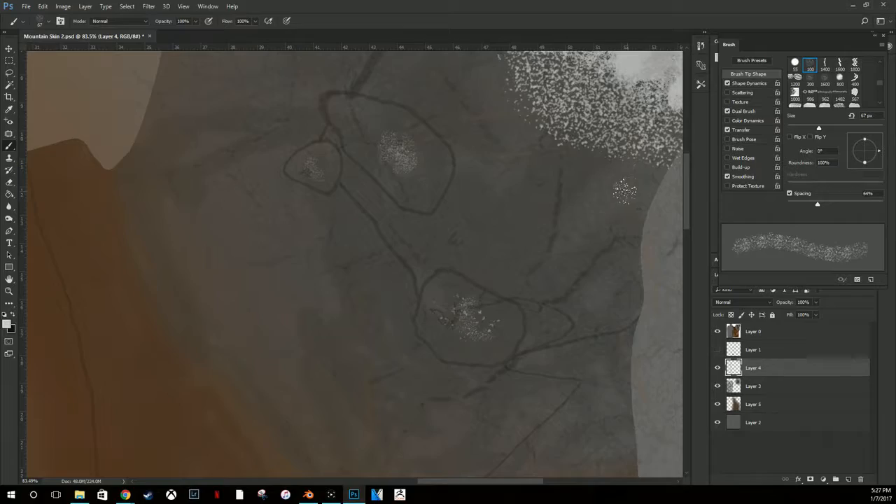
right_click(573, 170)
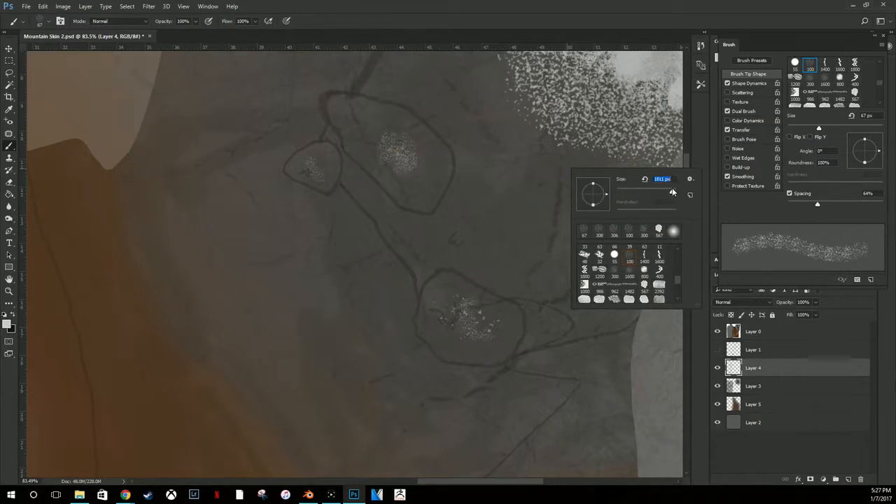
click(550, 171)
key(ctrl+z)
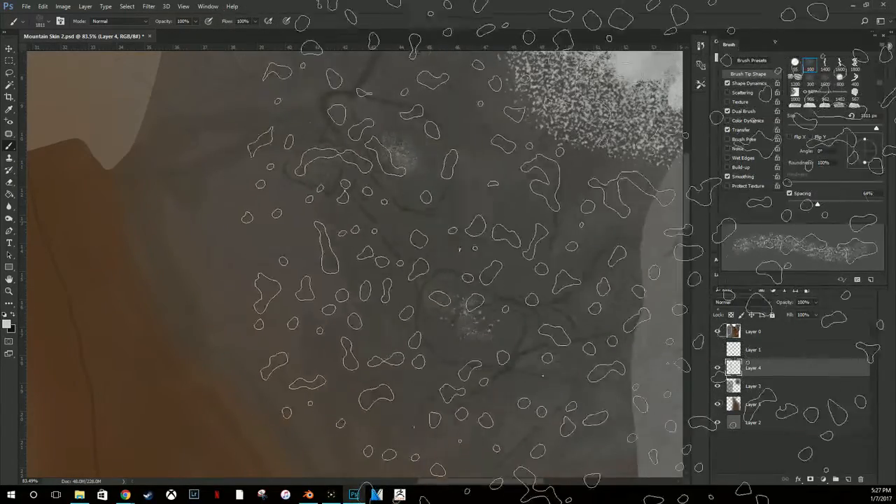
Step: Enlarge the speckled brush to 228 px and stipple sparse specks below and along the left edge of the snow patch
right_click(562, 222)
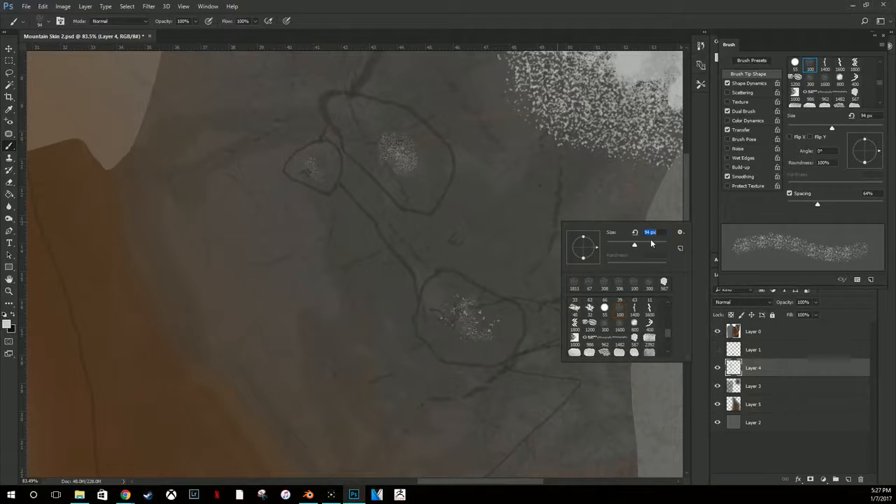
drag(632, 187, 593, 182)
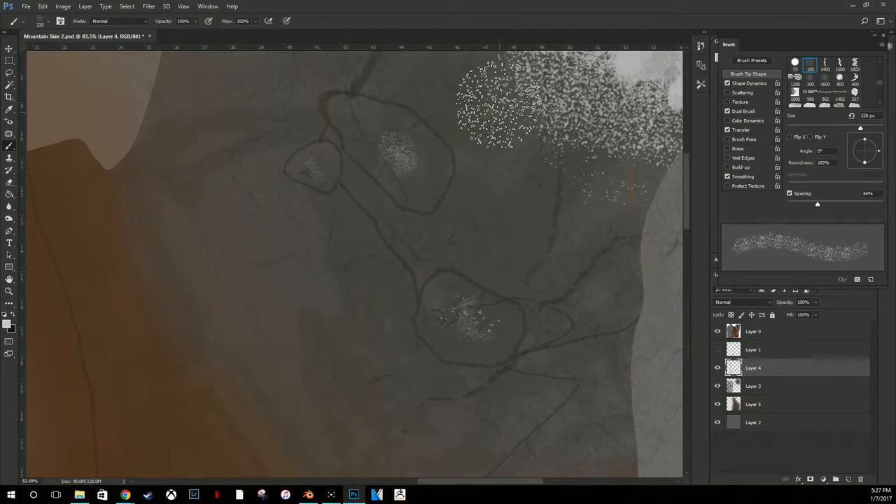
scroll(490, 113, up, 3)
scroll(495, 115, up, 5)
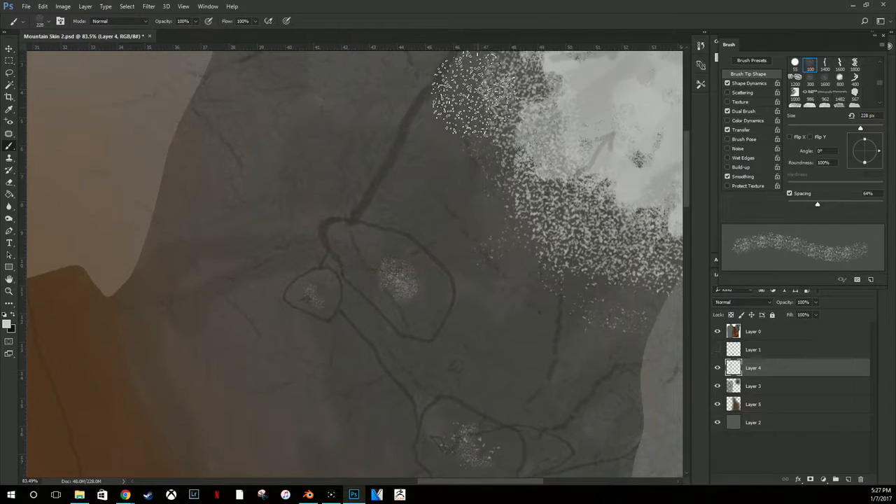
scroll(464, 117, up, 3)
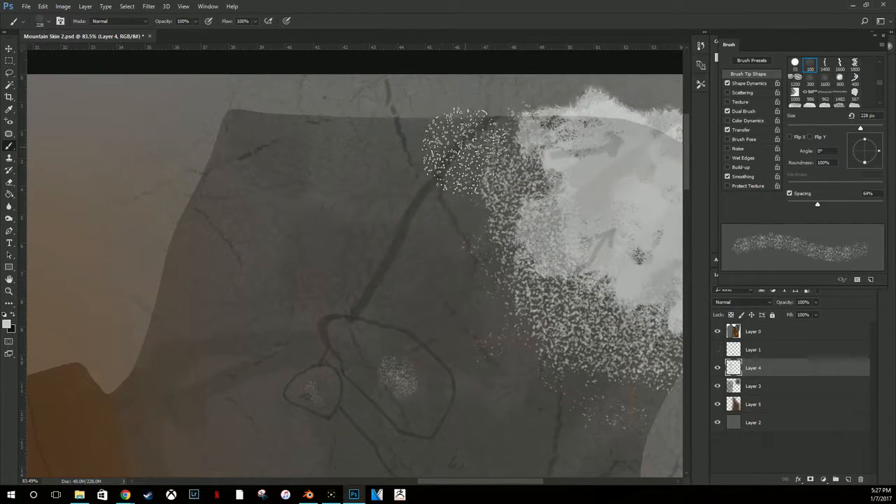
click(442, 224)
click(450, 212)
key(ctrl+z)
Step: Switch to the 300 px textured scattering tip, try a stroke at the top of the speckled snow strip, and undo it
alt+scroll(446, 215, down, 10)
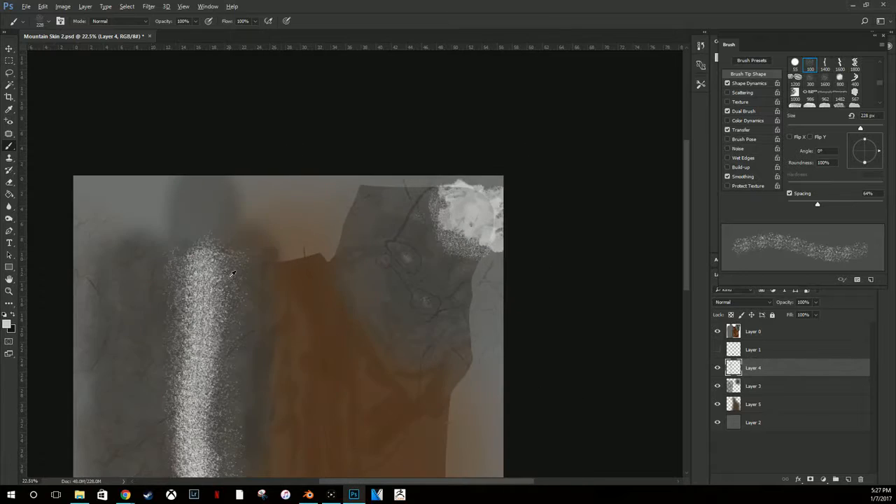
alt+scroll(168, 326, up, 4)
right_click(289, 314)
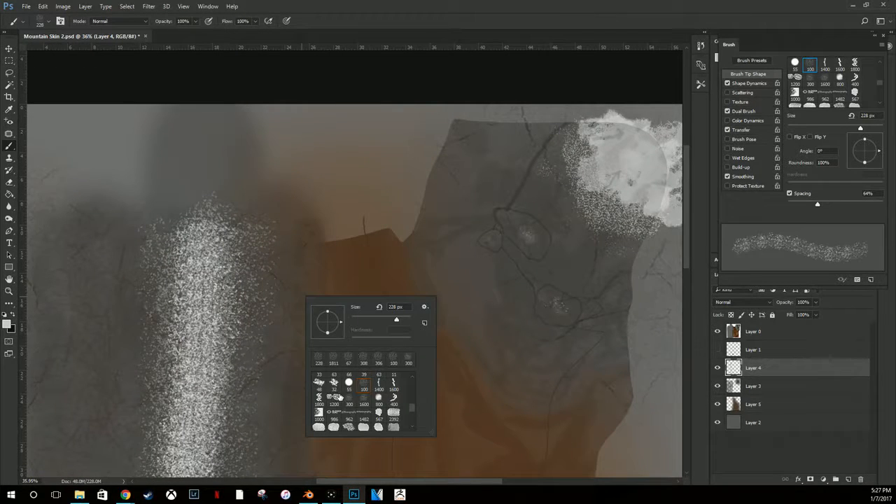
click(348, 402)
drag(194, 239, 201, 257)
key(ctrl+z)
Step: Reduce the textured brush to 193 px and change the foreground colour to white
right_click(203, 280)
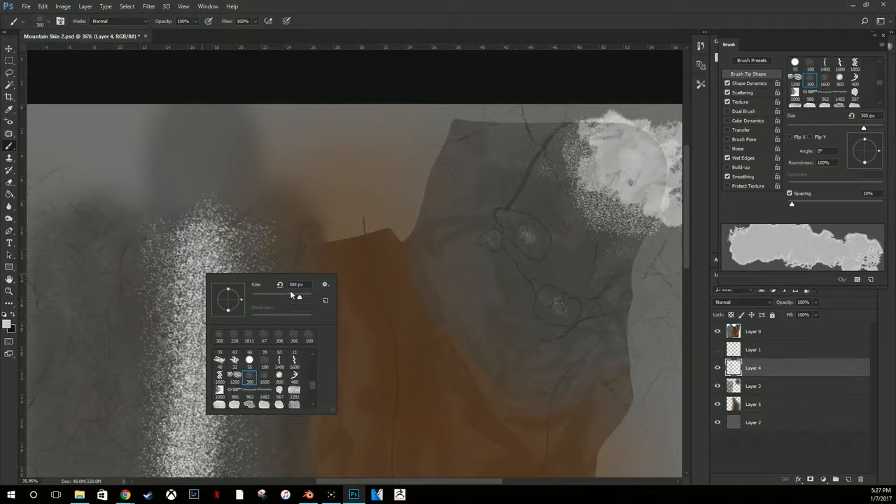
click(295, 299)
click(8, 322)
drag(339, 188, 325, 178)
click(559, 181)
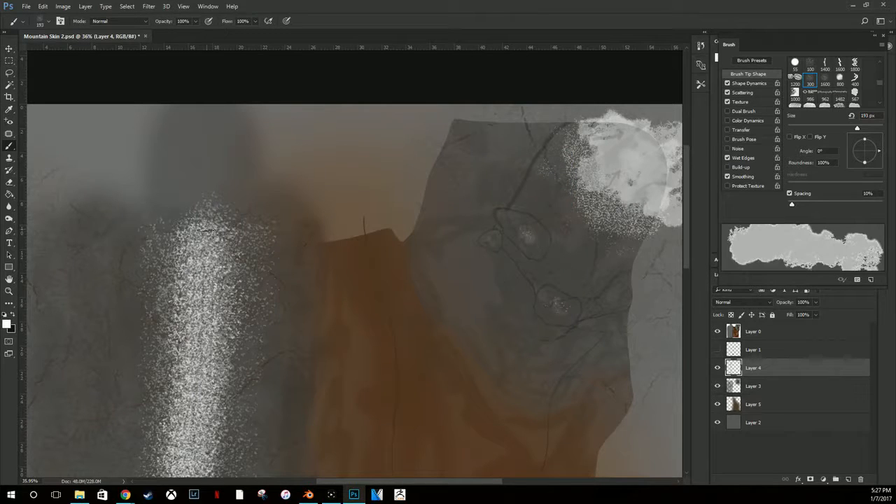
Step: Dab solid white snow patches down the centre of the speckled snow strip on Layer 4, starting at its upper end
click(205, 228)
click(212, 263)
click(208, 242)
click(199, 273)
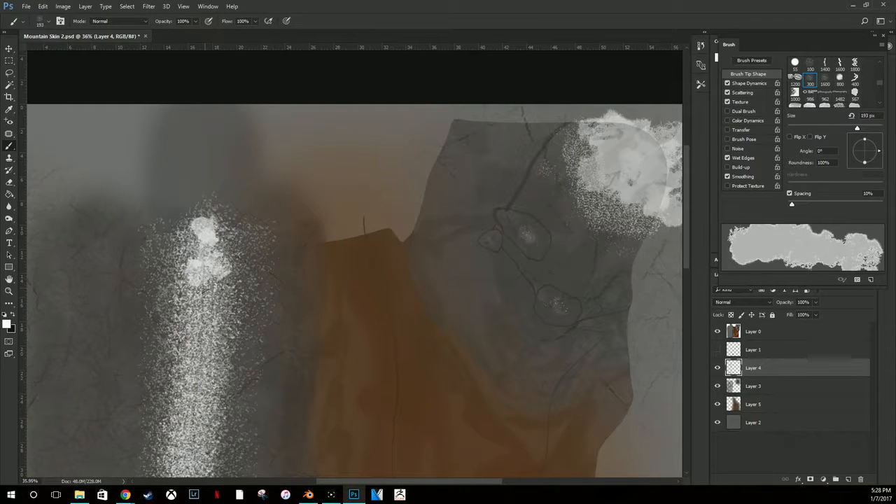
click(204, 292)
scroll(198, 306, down, 3)
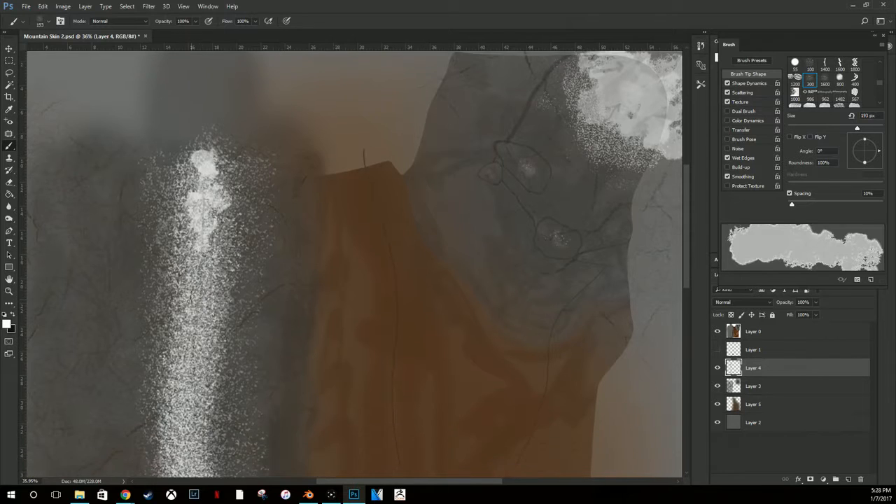
click(204, 257)
click(201, 281)
click(200, 301)
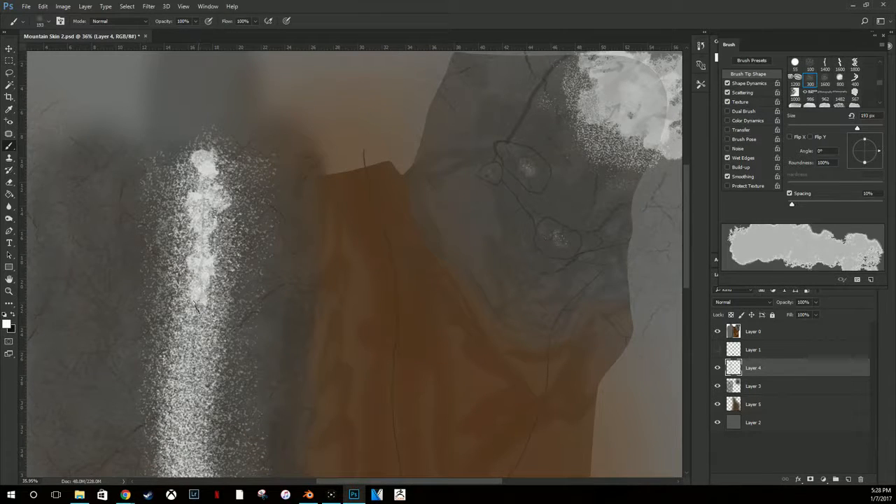
click(198, 316)
click(195, 327)
click(195, 338)
click(194, 351)
scroll(191, 312, down, 3)
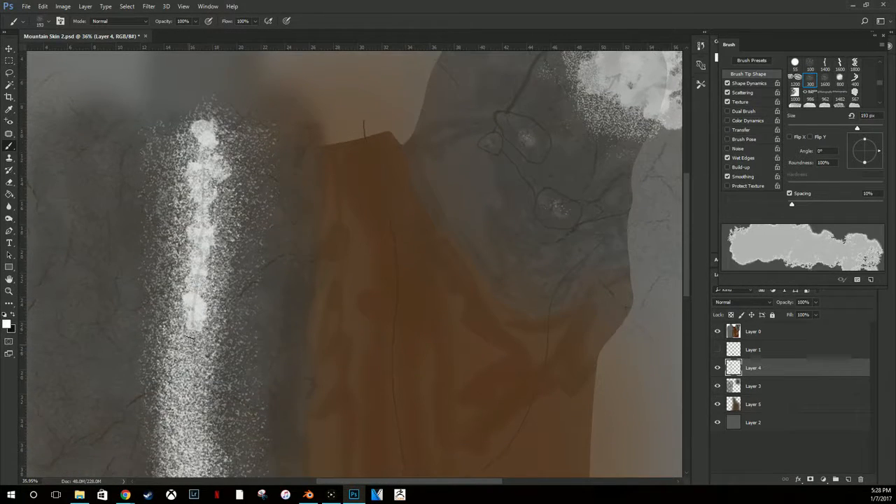
Step: Paint dense white dabs down the core of the speckled vertical strip on Layer 4, continuing to the canvas's lower edge with the 193 px brush
click(191, 306)
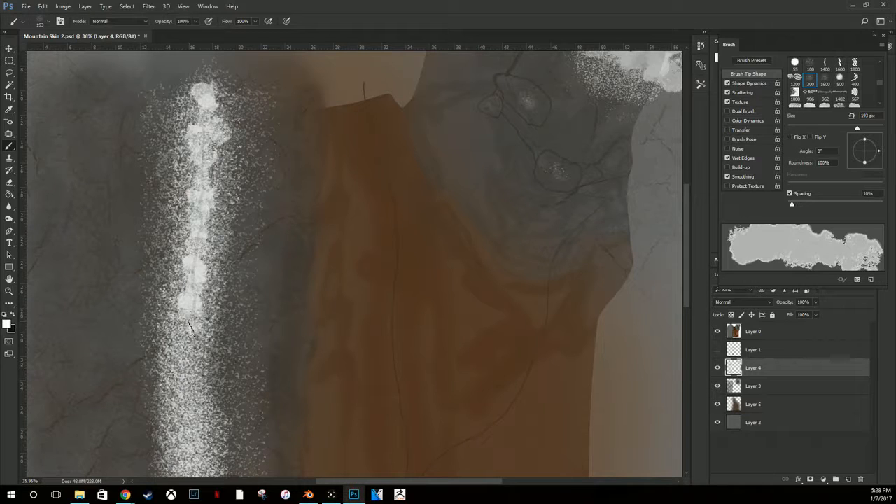
drag(189, 325, 187, 376)
scroll(190, 381, down, 3)
click(187, 330)
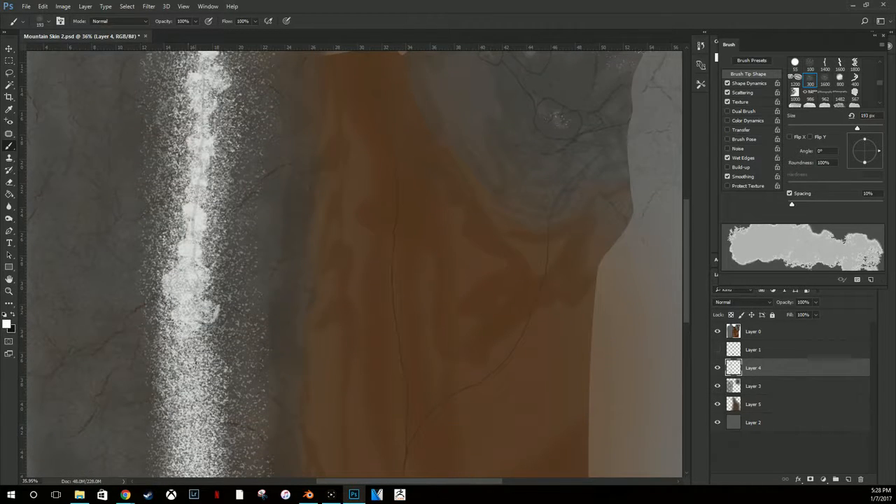
click(193, 360)
click(189, 331)
click(188, 348)
scroll(194, 378, down, 3)
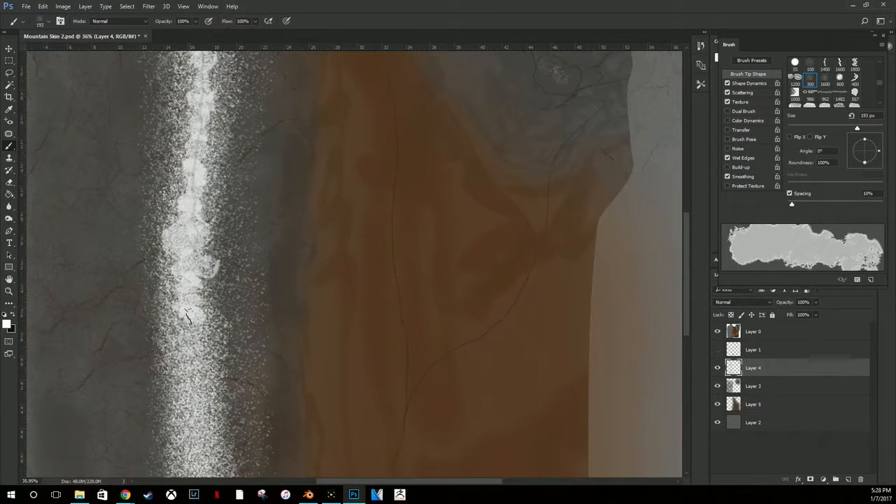
click(186, 318)
click(187, 338)
click(188, 353)
click(193, 386)
scroll(193, 378, down, 3)
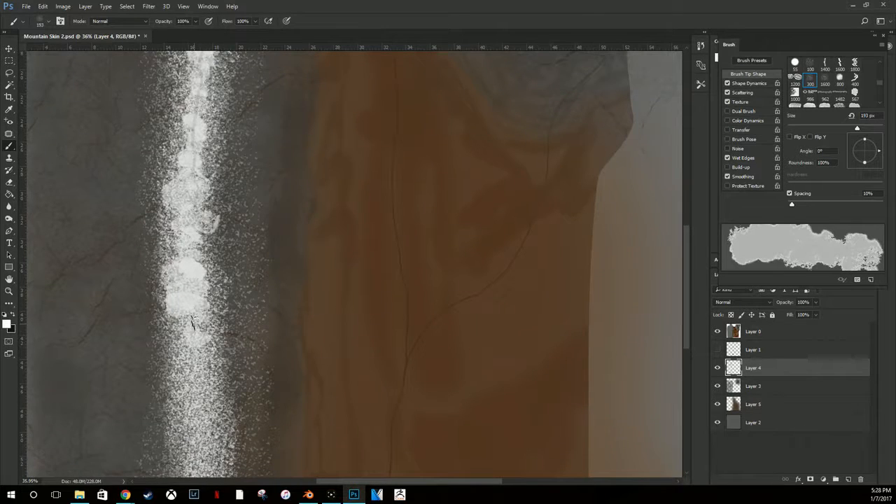
click(192, 324)
scroll(192, 323, down, 5)
click(193, 273)
click(195, 293)
click(196, 310)
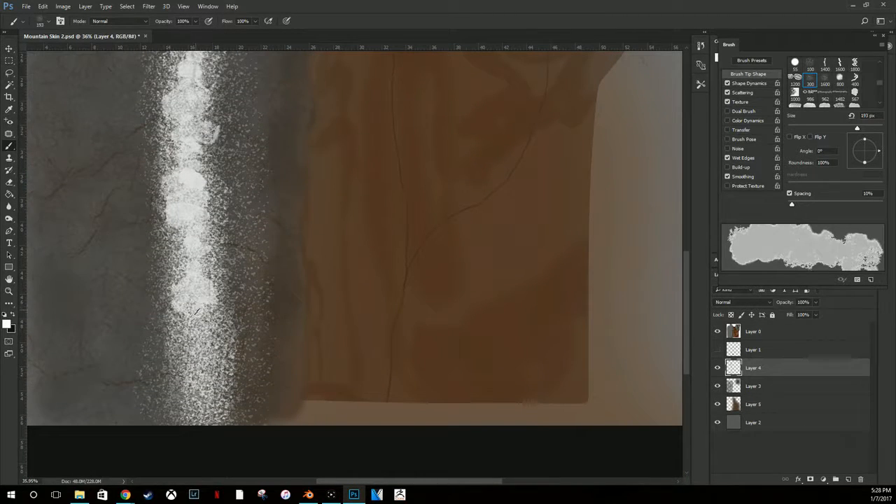
click(189, 337)
click(207, 384)
click(207, 407)
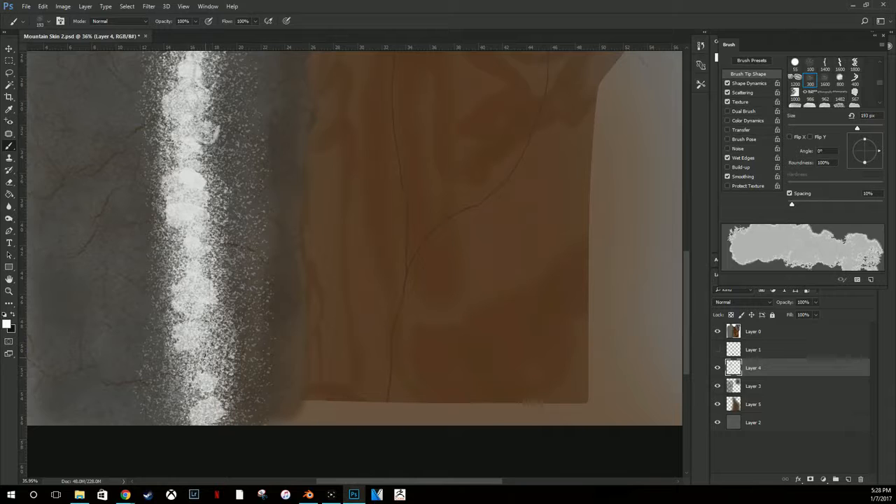
click(206, 360)
click(204, 348)
click(212, 376)
click(191, 409)
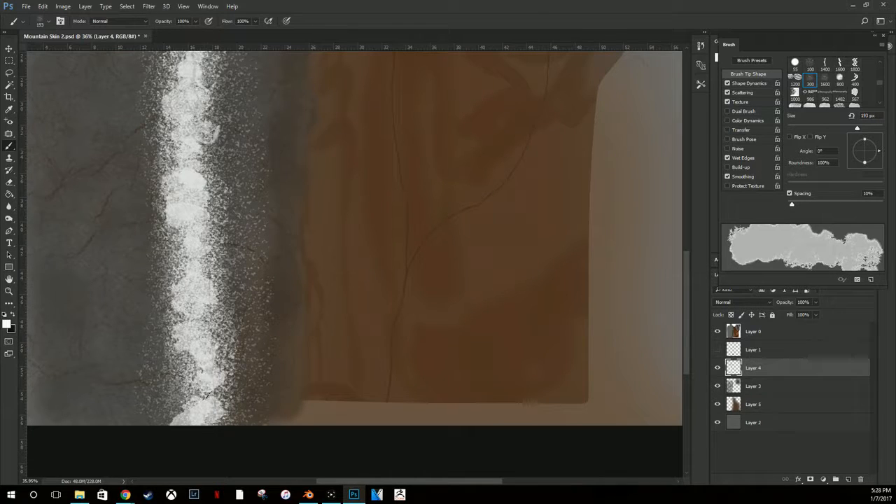
click(194, 250)
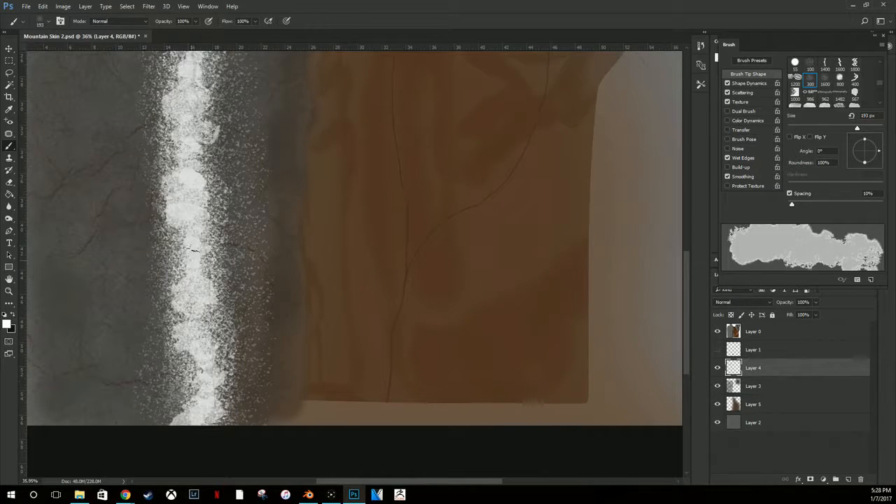
Step: Hide Layer 0 so the painted texture is shown without the reference overlay
click(26, 7)
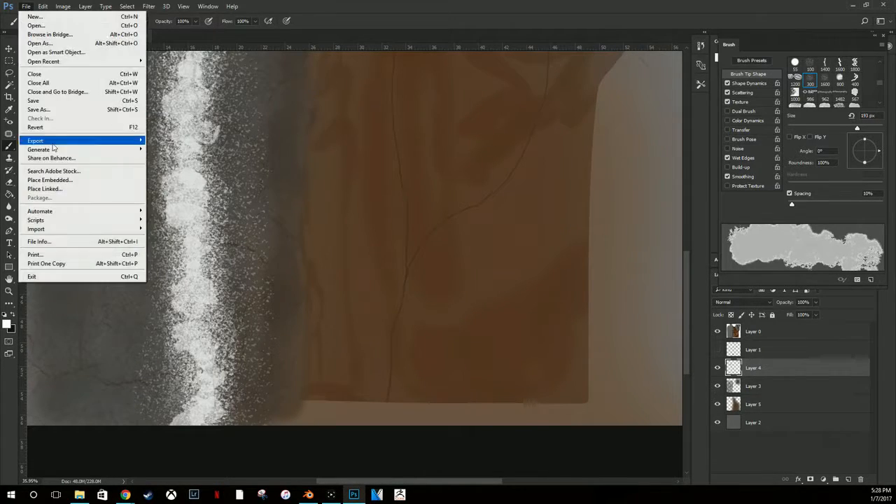
click(735, 335)
click(717, 331)
alt+scroll(445, 214, down, 3)
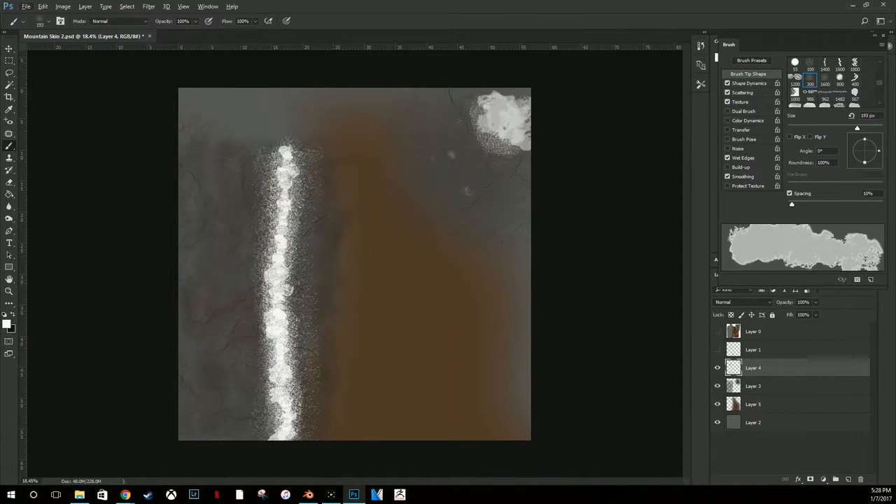
Step: Save a JPEG copy of the texture as test 3 in the Mountain Project folder
click(26, 6)
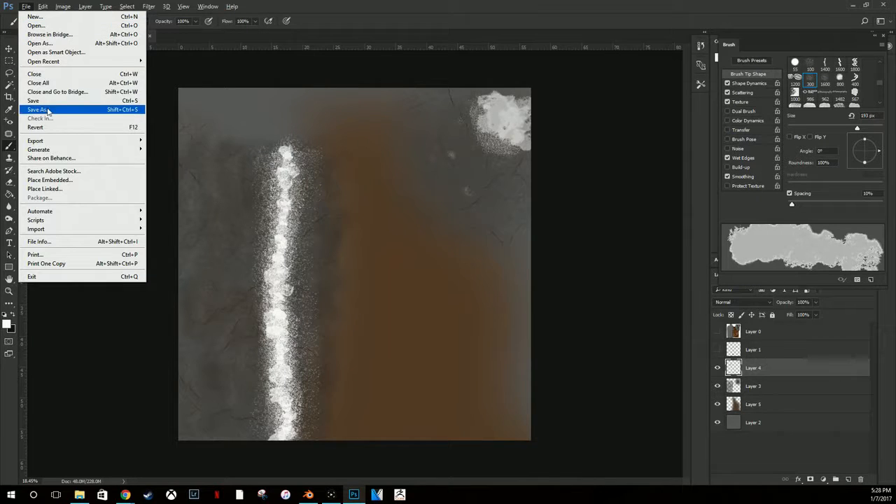
click(49, 110)
text(test 3)
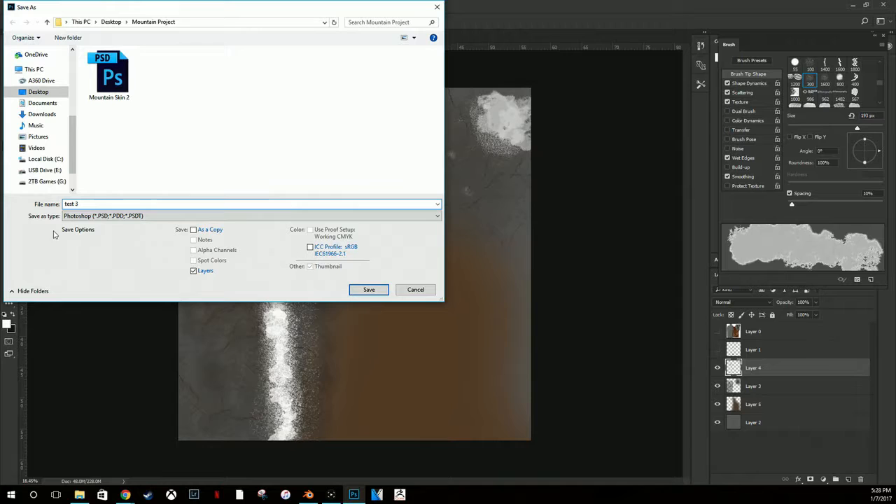
click(98, 216)
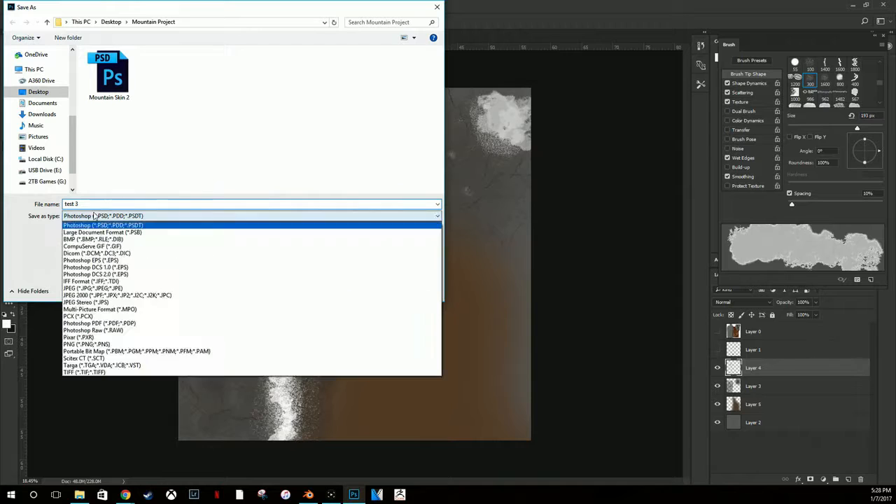
click(102, 292)
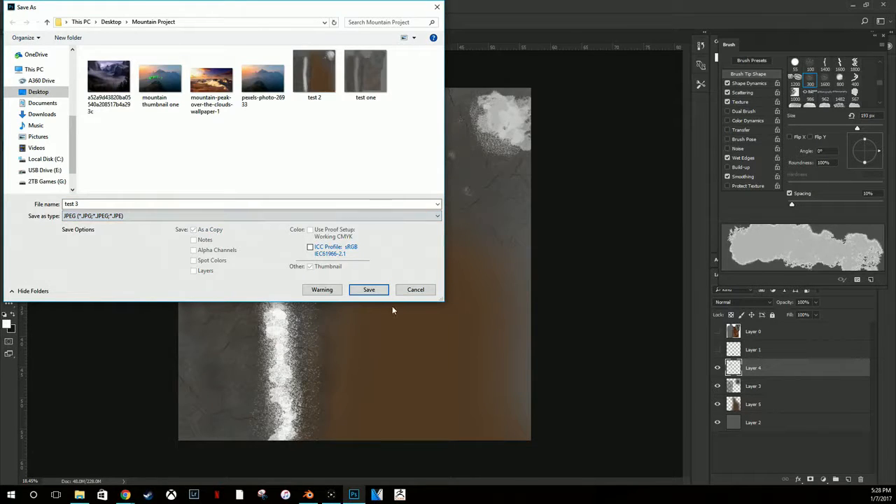
click(369, 289)
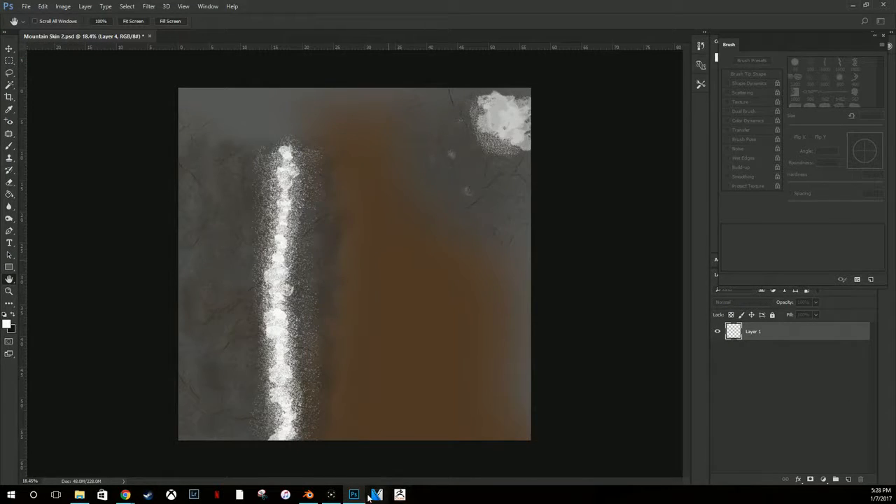
Step: Switch to Blender and browse the Mountain Project folder as thumbnails for the image to load into the colour Image Texture node
click(308, 495)
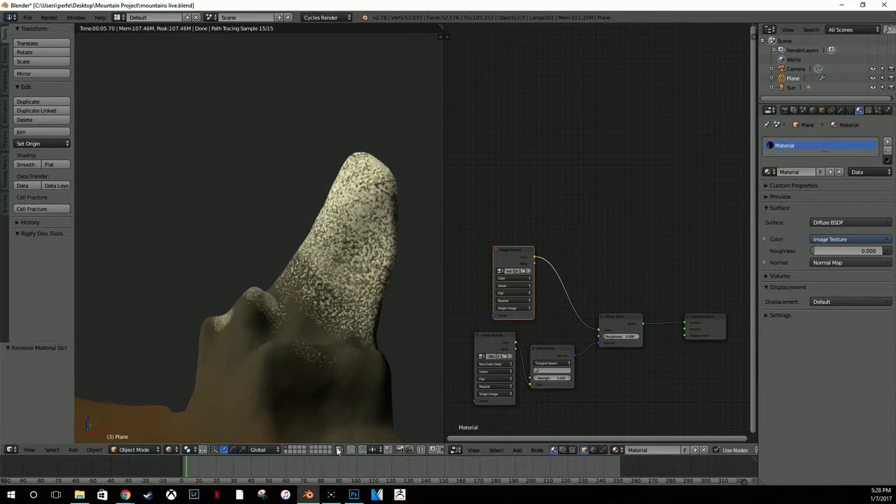
click(524, 275)
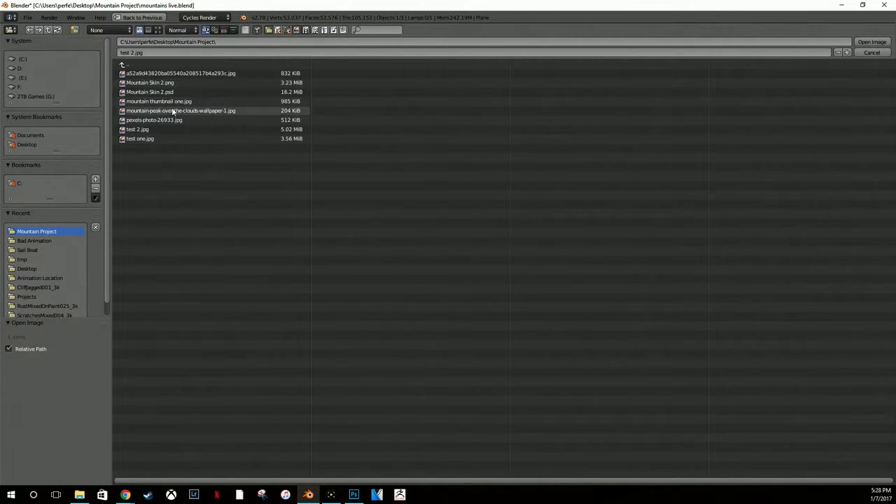
click(158, 29)
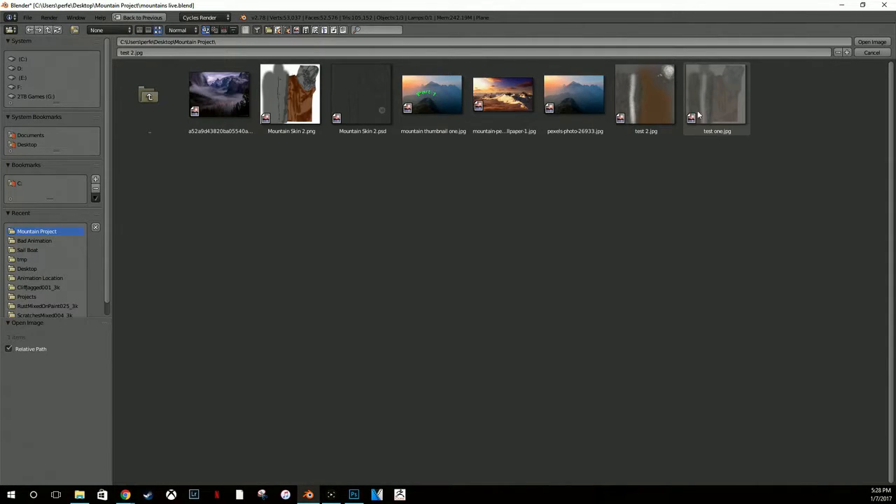
Step: Finish saving the image in Photoshop and return to Blender
click(354, 494)
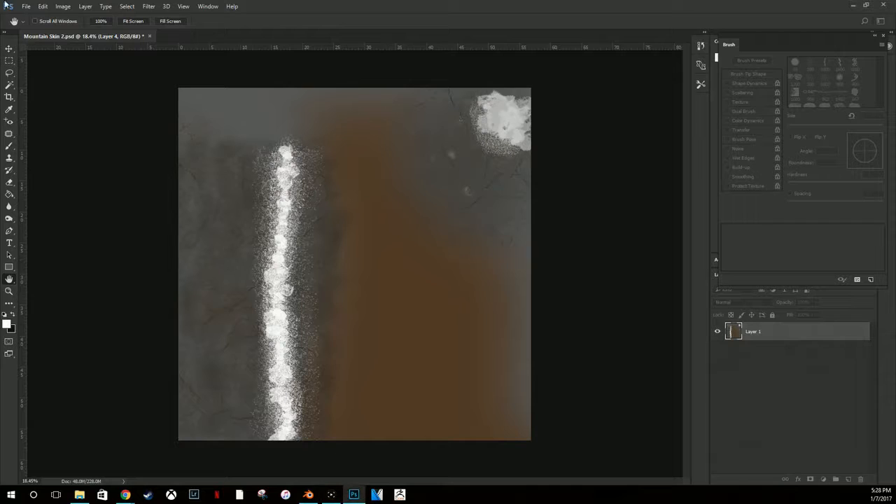
key(ctrl+s)
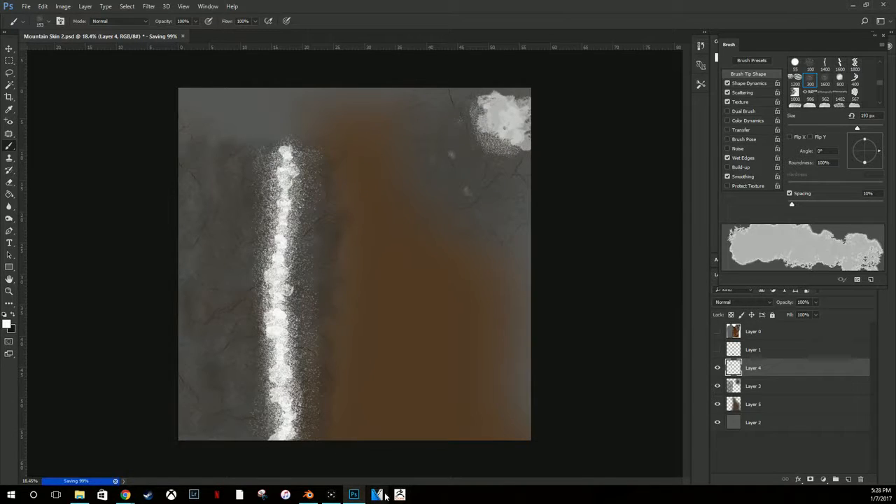
click(308, 494)
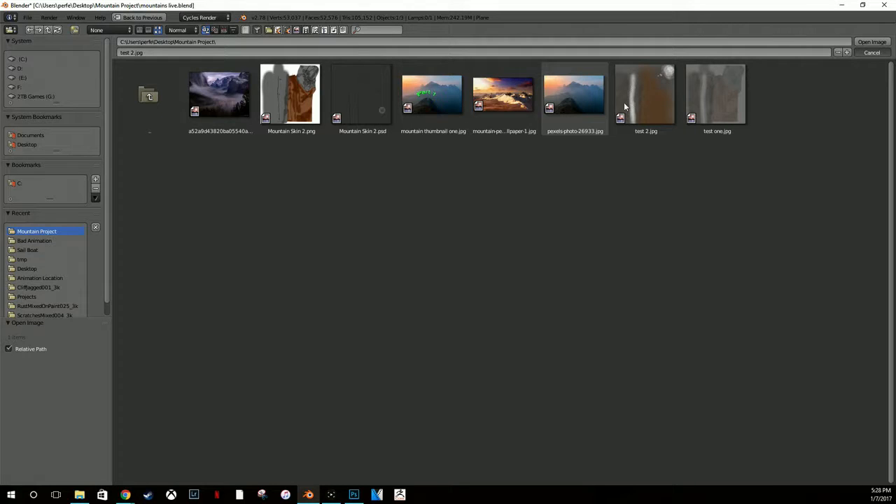
Step: Load test 3.jpg from the Mountain Project folder into the Image Texture node that feeds the Diffuse BSDF's colour
double_click(721, 136)
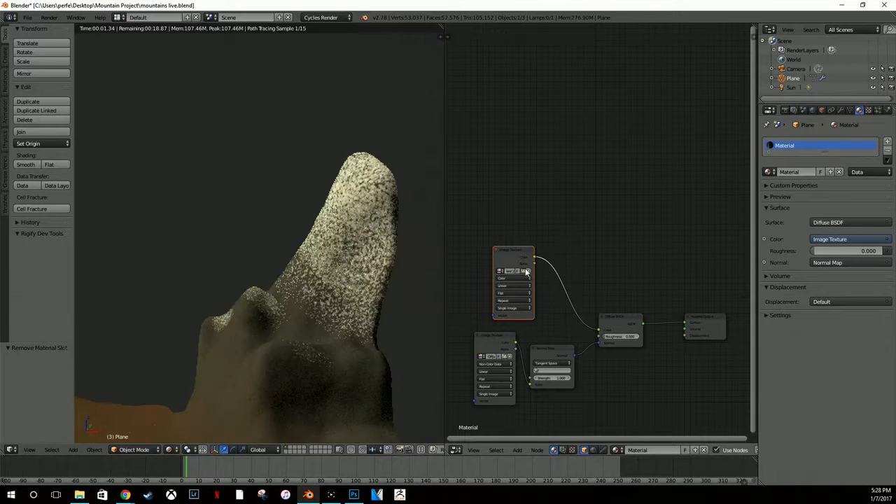
click(526, 272)
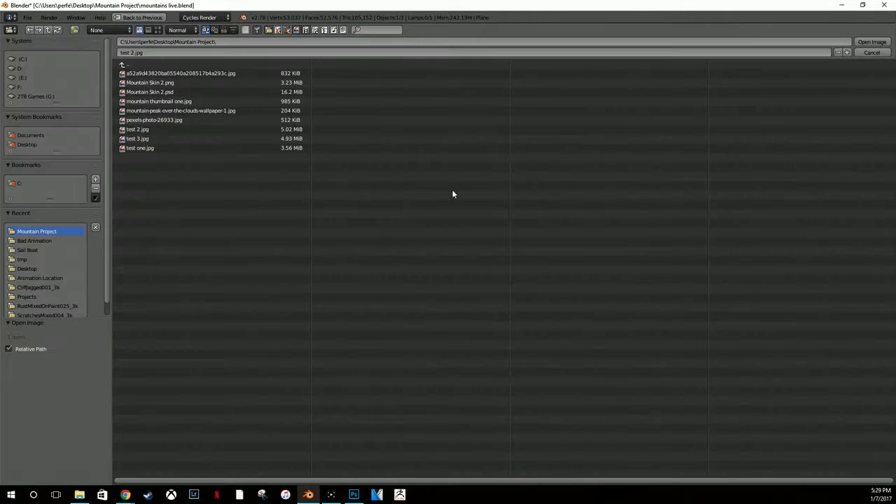
click(151, 138)
double_click(168, 142)
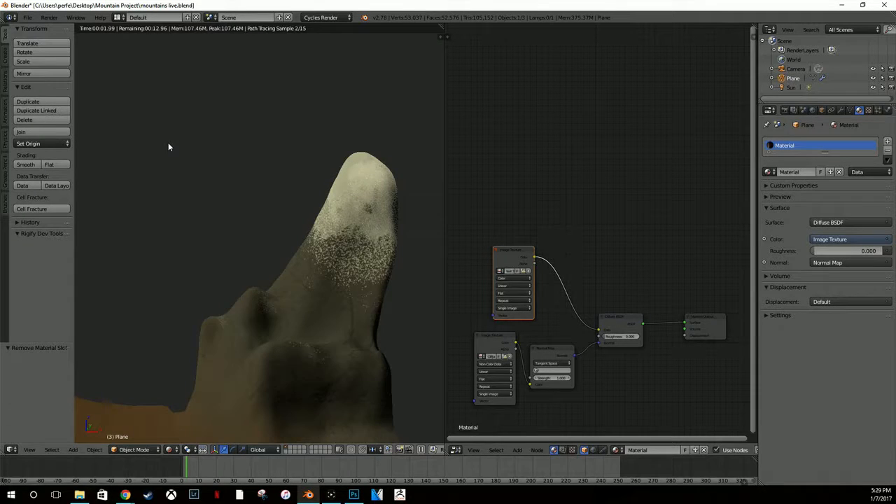
Step: Inspect the snow texture on the mountain peaks up close and through the camera view
scroll(314, 181, up, 4)
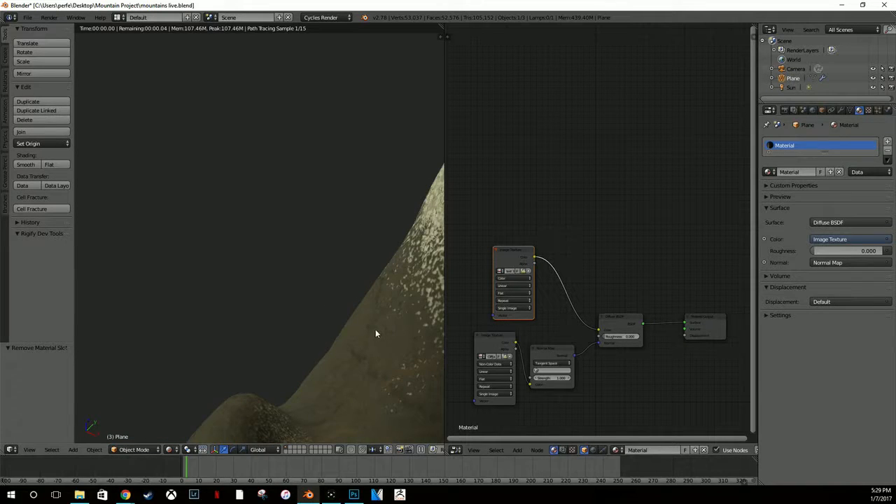
middle_drag(375, 329, 310, 327)
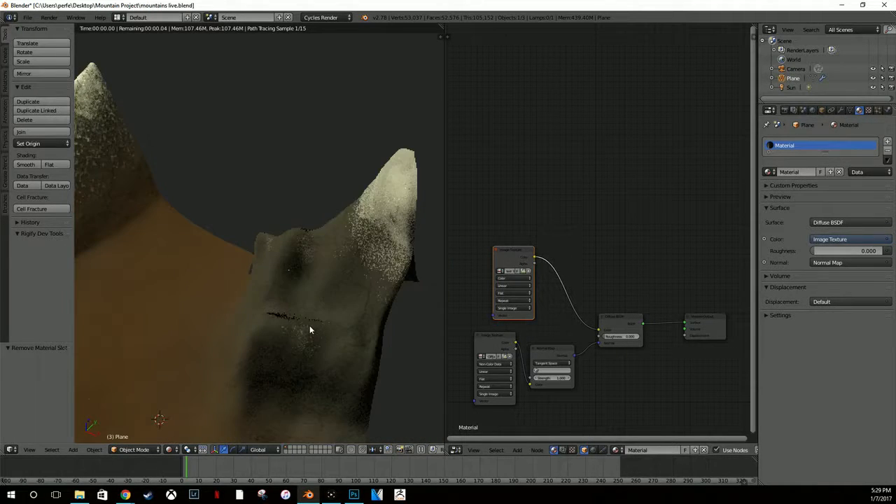
key(KP_0)
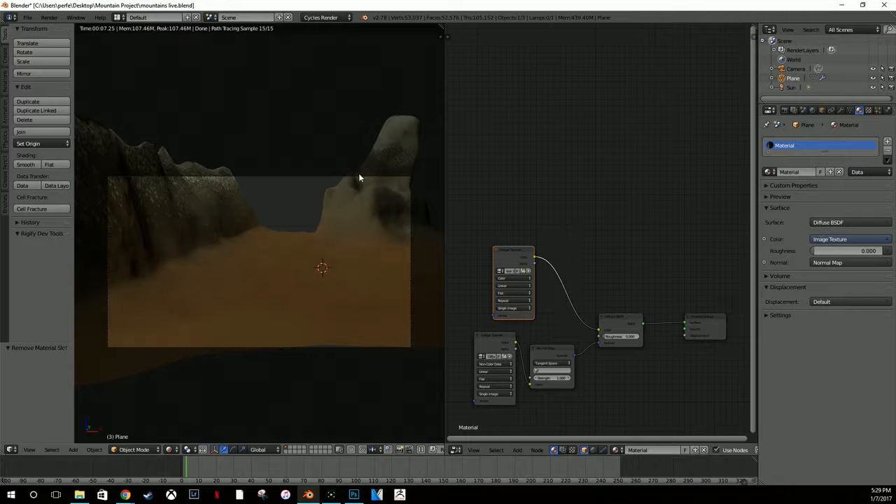
scroll(346, 186, down, 3)
scroll(346, 188, up, 2)
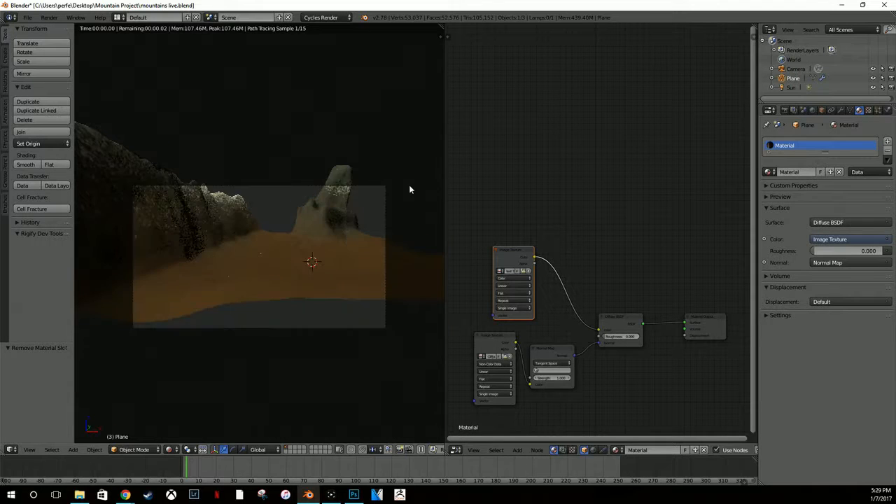
Step: Set the strength of the plane's first Displace modifier to 0.1
click(843, 111)
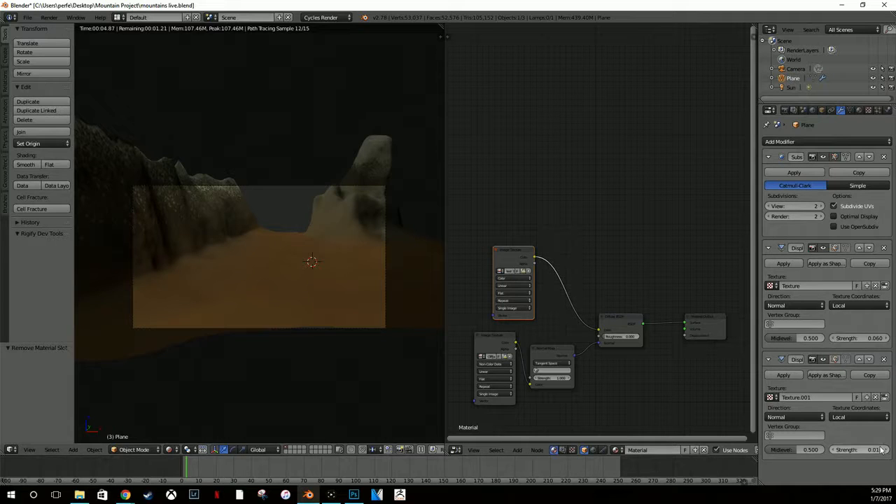
click(876, 452)
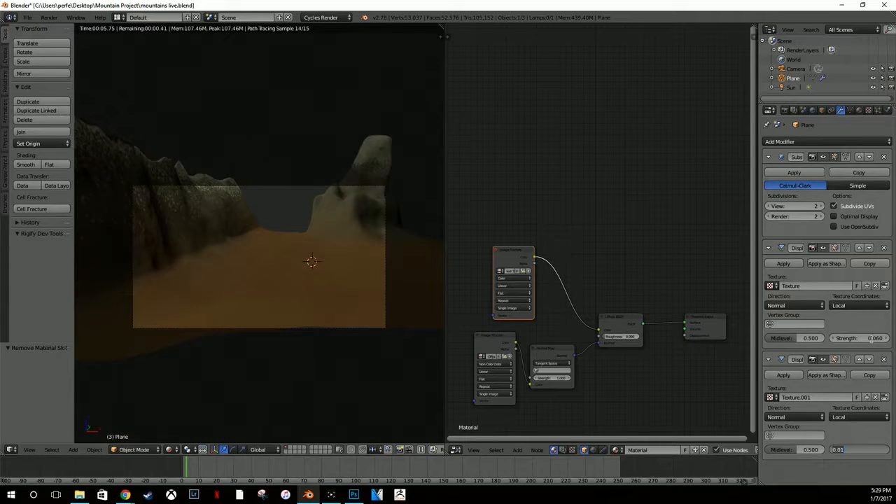
click(875, 338)
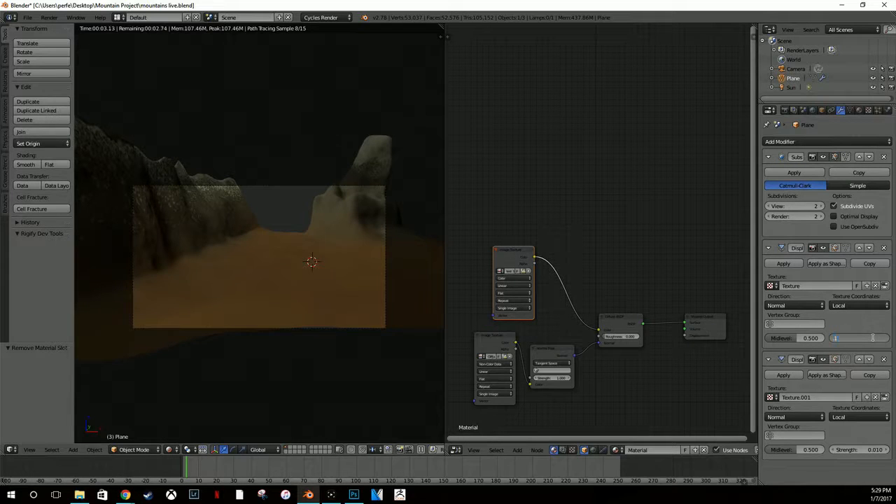
text(.1)
key(Return)
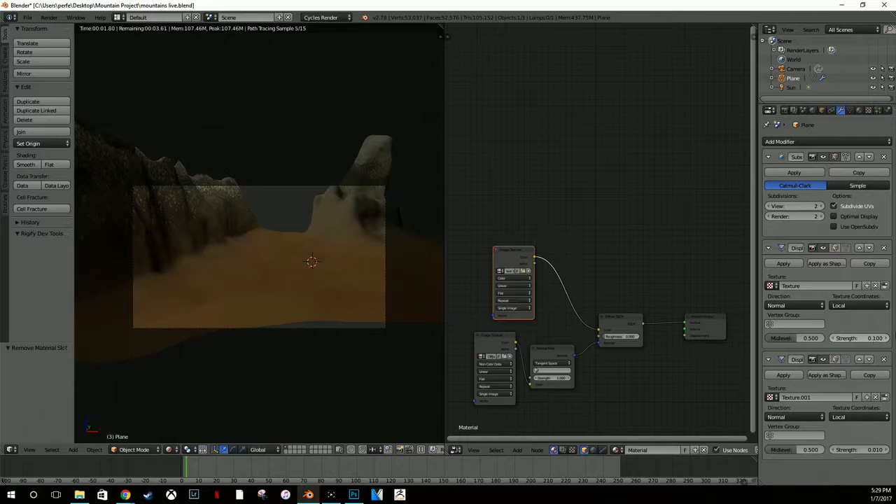
scroll(353, 291, up, 2)
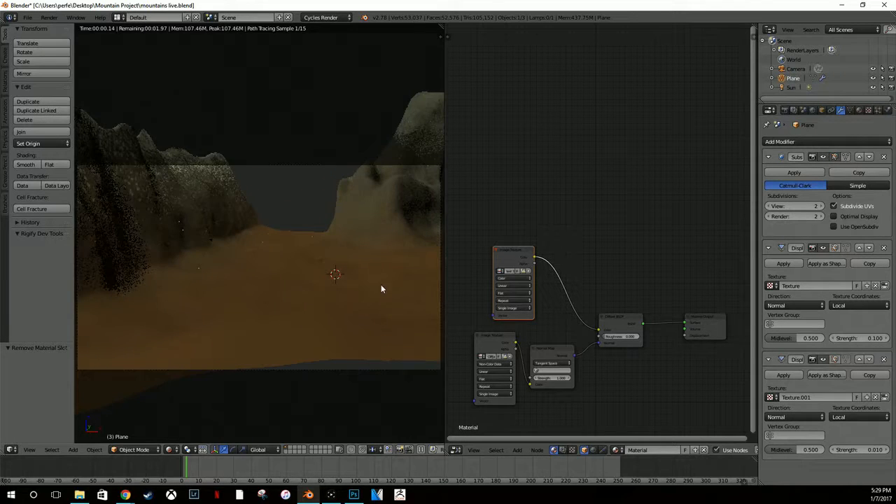
scroll(395, 286, down, 2)
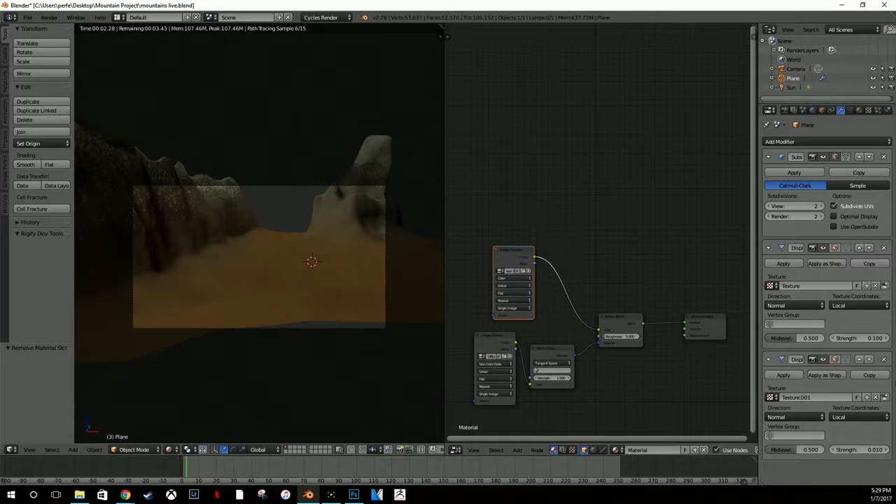
Step: Try strengths of 0.06 and 0.03 on the plane's second Displace modifier
click(865, 449)
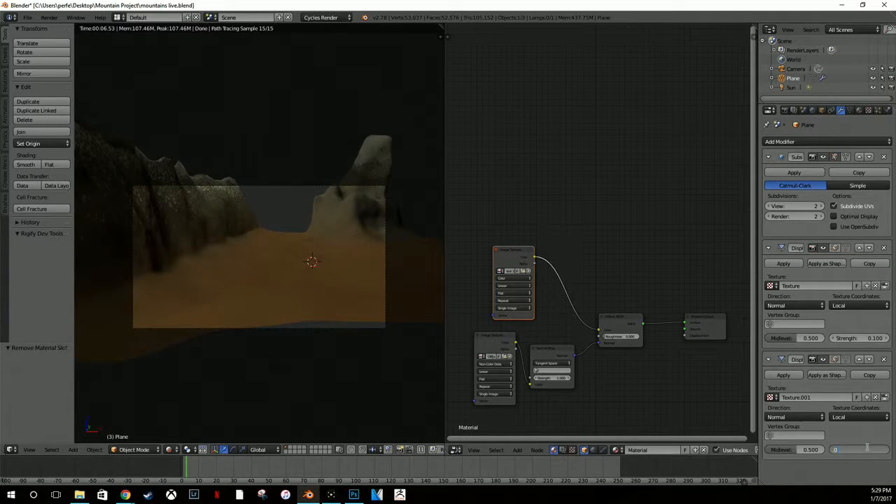
key(Return)
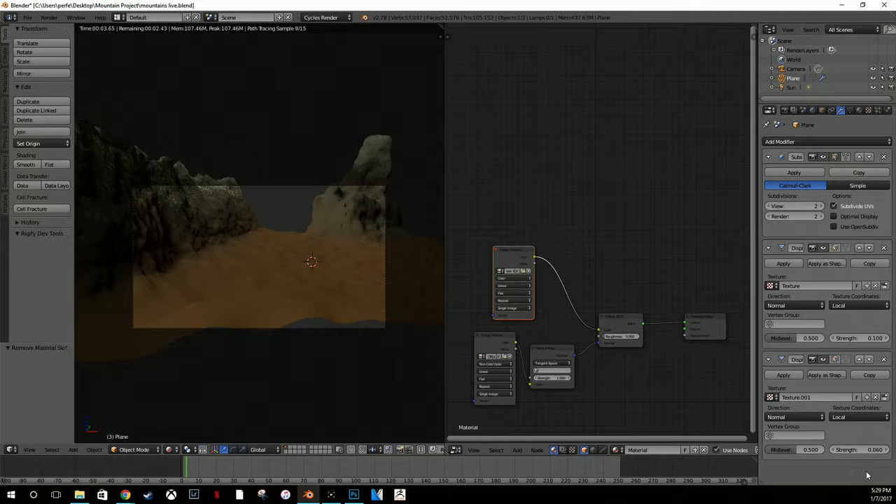
click(870, 449)
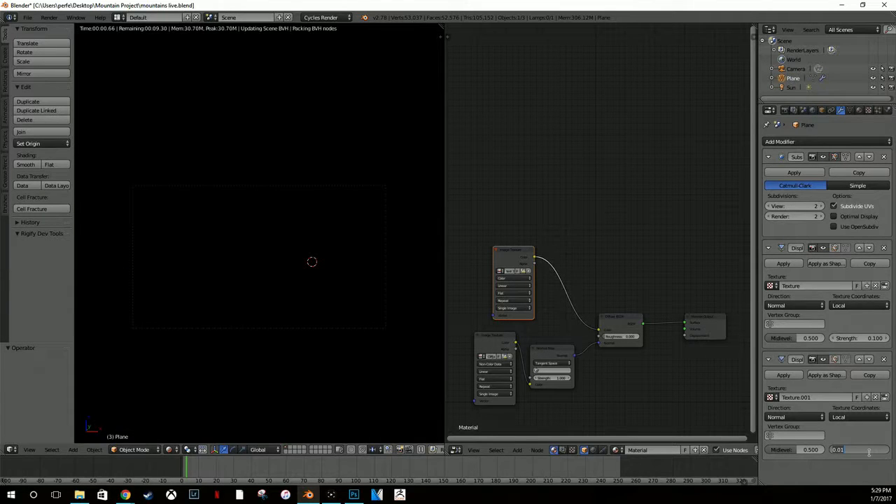
text(.03)
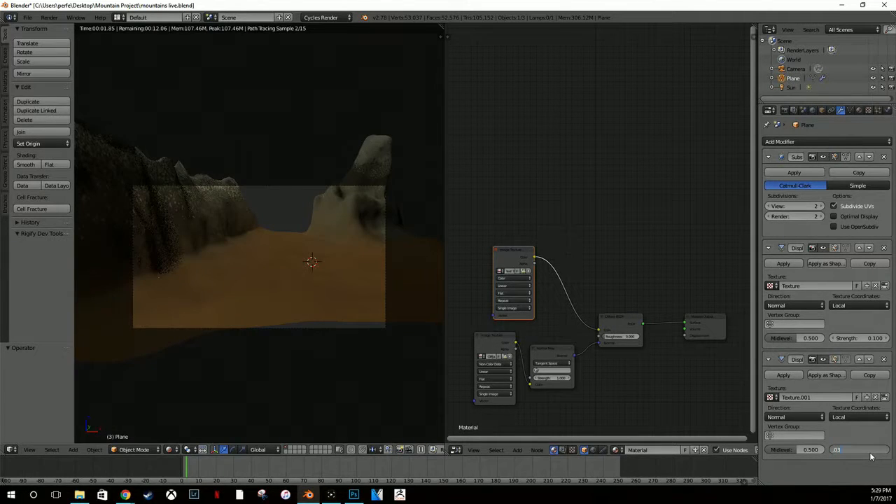
key(Return)
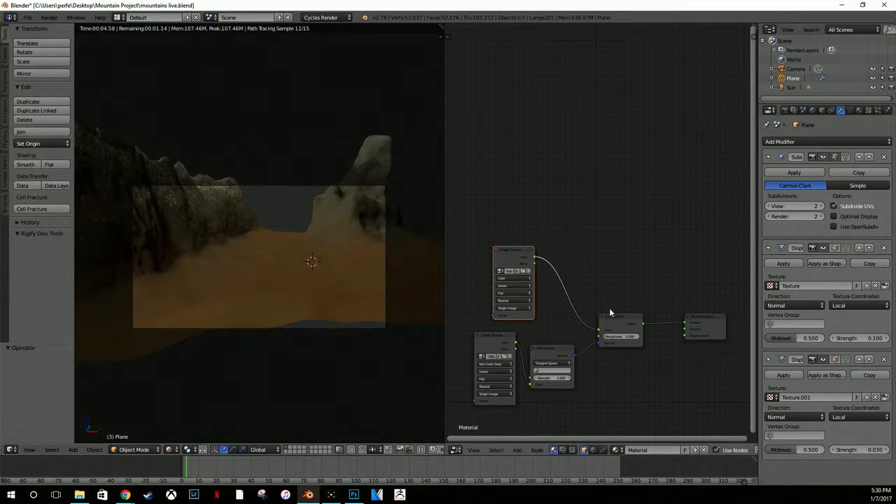
Step: Set the strength of the plane's second Displace modifier, which uses Texture.001, to 0.02
click(853, 447)
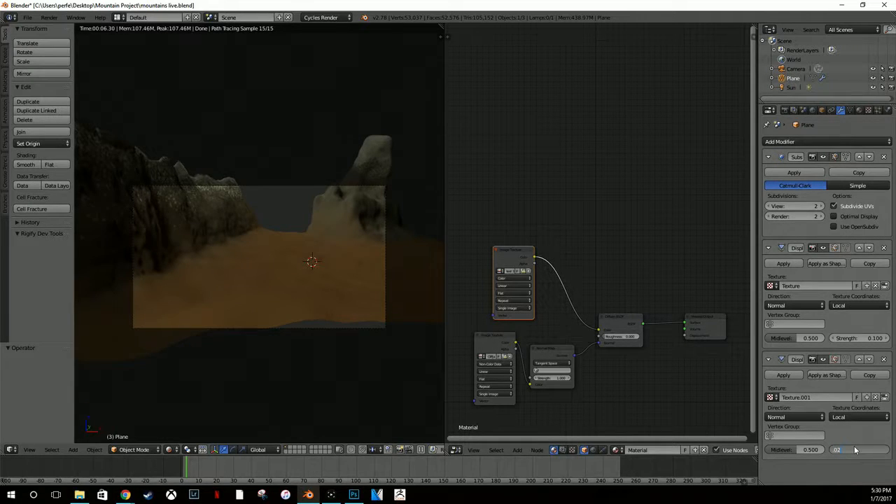
text(.02)
key(Return)
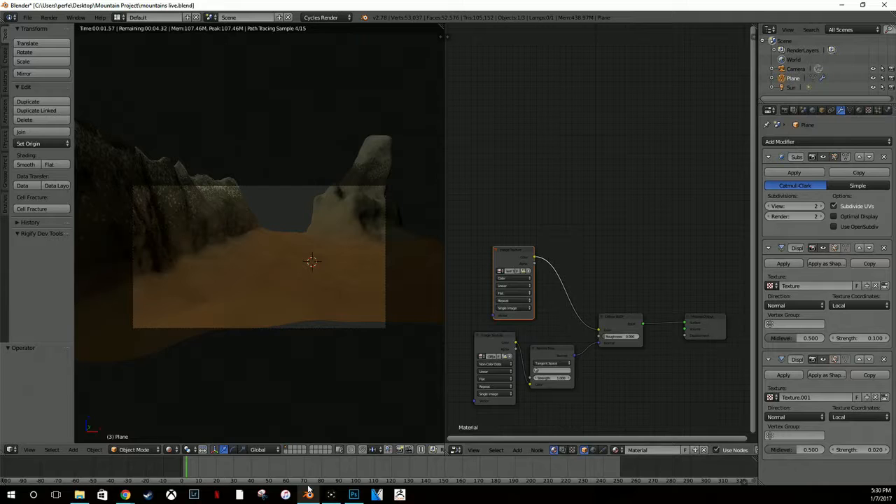
Step: Switch to Photoshop, select Layer 5, and set the Eraser to a soft 183 px brush
click(353, 495)
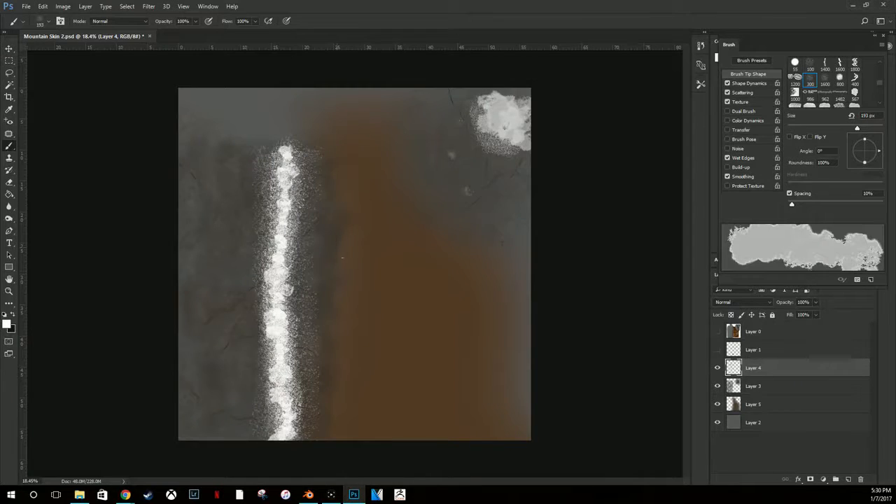
alt+scroll(342, 258, up, 3)
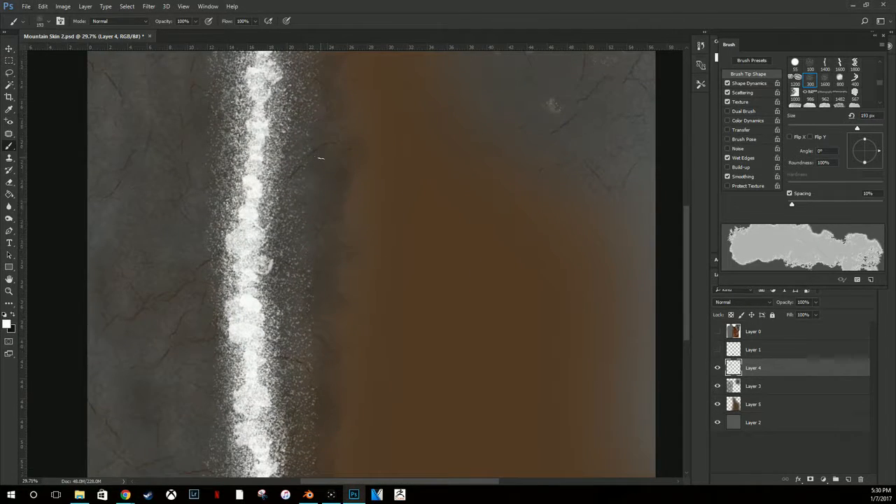
alt+scroll(320, 158, up, 2)
click(747, 404)
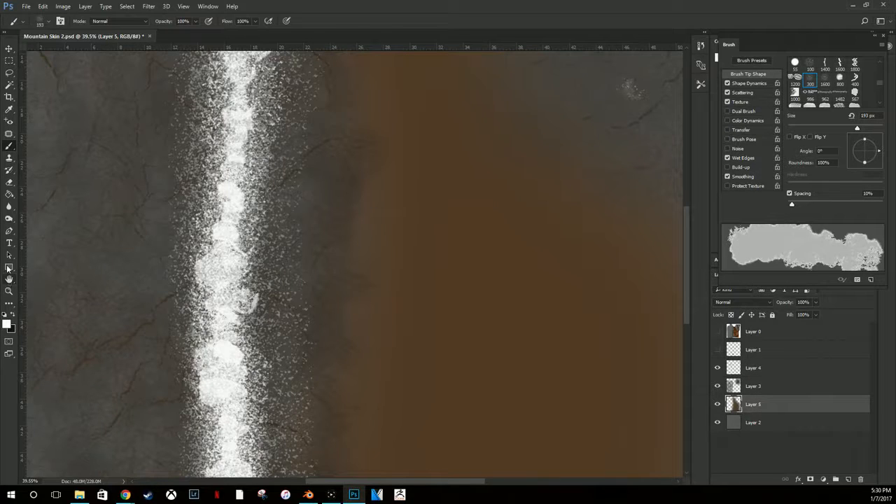
click(9, 183)
right_click(344, 209)
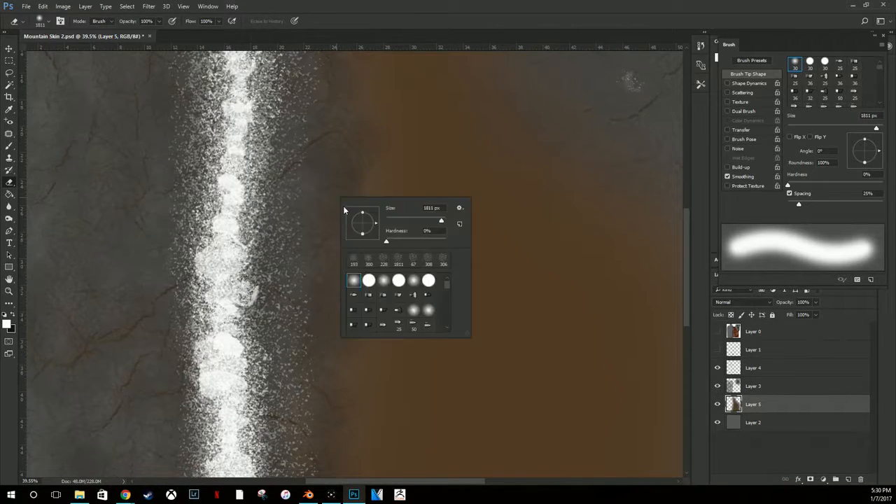
click(427, 222)
key(Return)
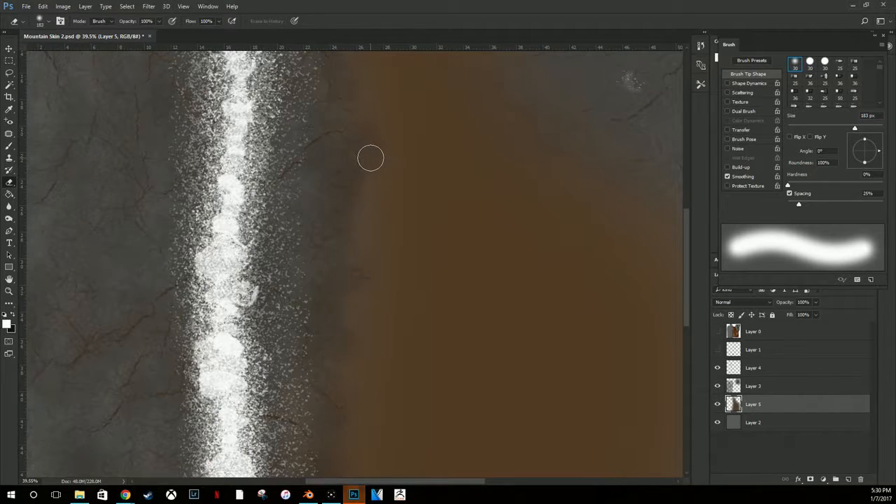
Step: Erase the brown tint on Layer 5 in a vertical strip between the snow line and the brown ground, down to the canvas edge
shift+scroll(370, 161, right, 2)
scroll(364, 160, up, 1)
alt+scroll(350, 157, down, 6)
mouse_move(319, 85)
mouse_down()
mouse_move(329, 157)
mouse_move(303, 86)
mouse_move(314, 172)
mouse_move(327, 157)
mouse_move(319, 309)
mouse_move(300, 319)
mouse_move(315, 315)
mouse_move(309, 451)
mouse_up()
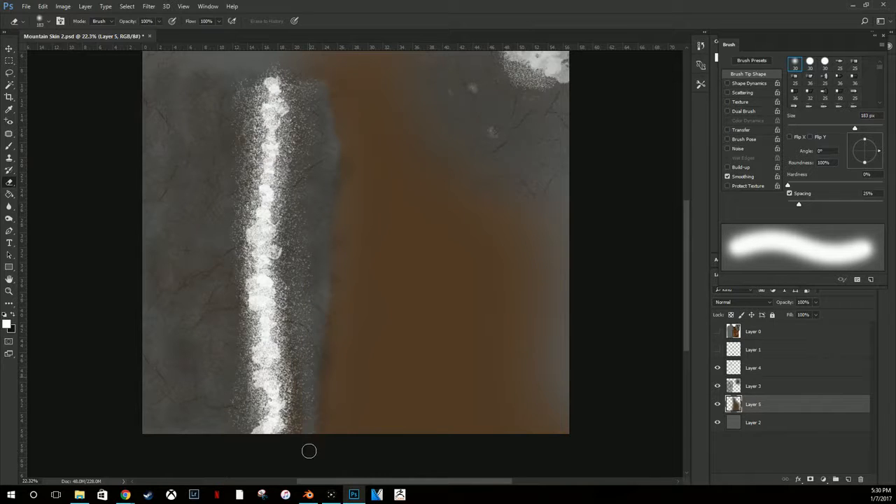
right_click(306, 362)
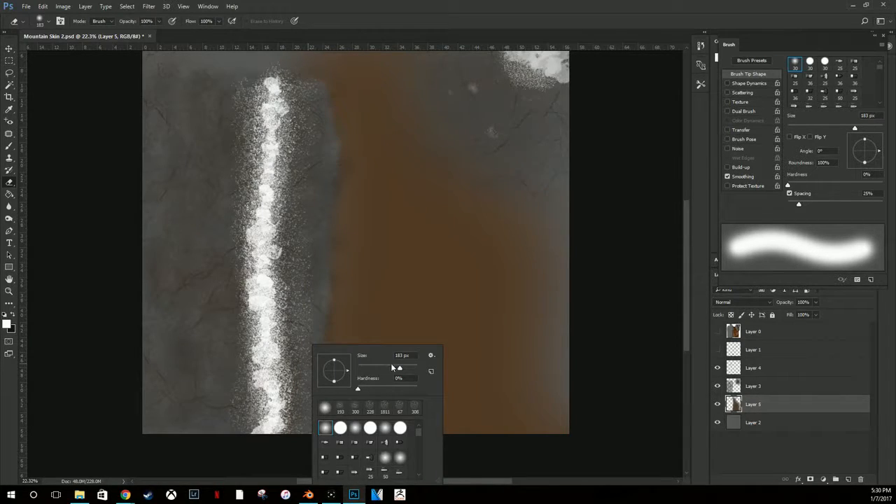
Step: Show the sketch on Layer 0 at 82% opacity and hide Layers 5, 3 and 2
click(717, 331)
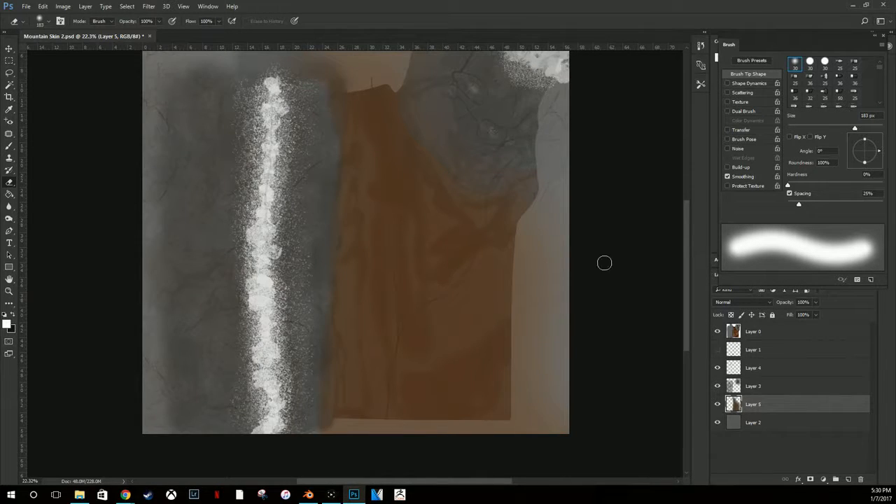
click(718, 405)
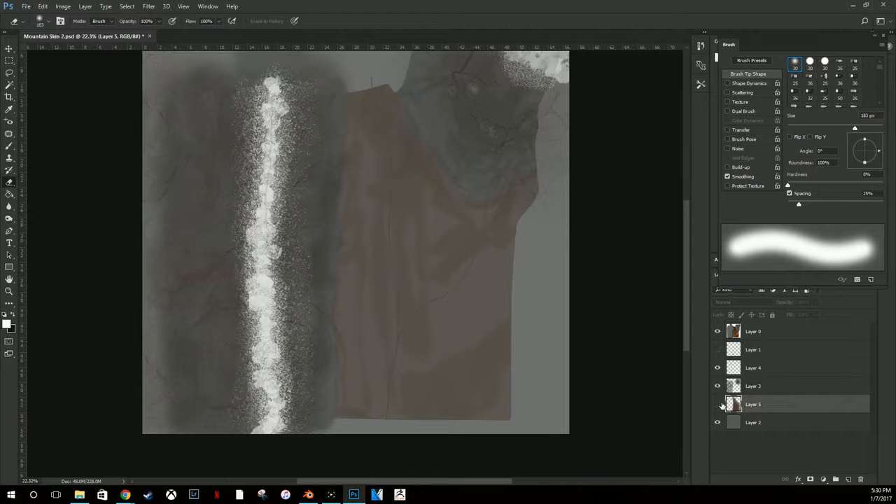
click(717, 386)
click(717, 423)
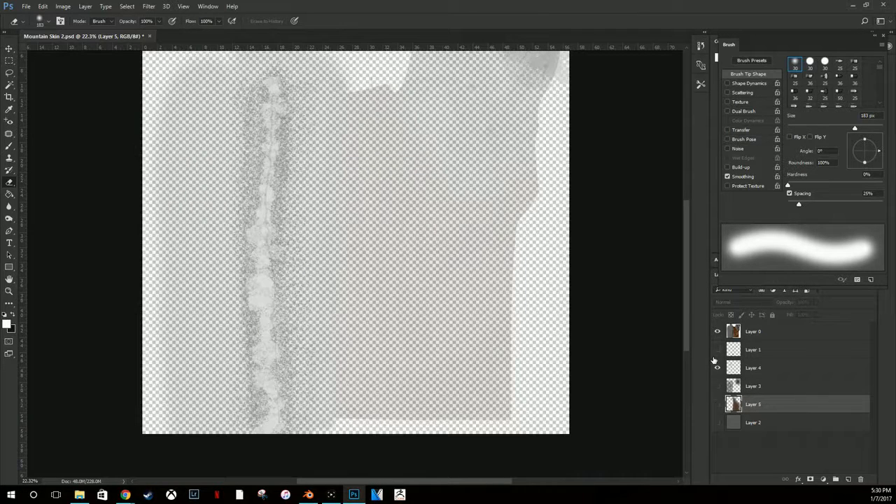
click(780, 332)
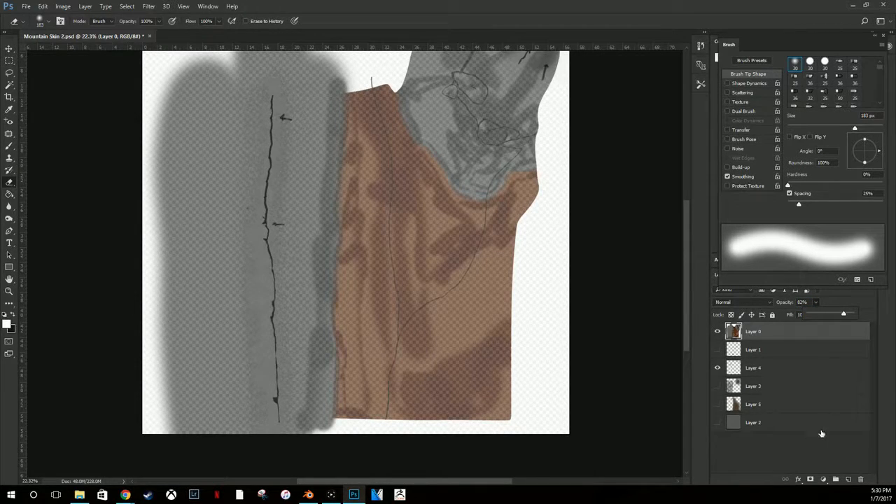
Step: Show Layer 5 and erase its brown paint along the sketched border between the grey rock and the brown ground
click(717, 404)
drag(334, 82, 325, 234)
key(ctrl+z)
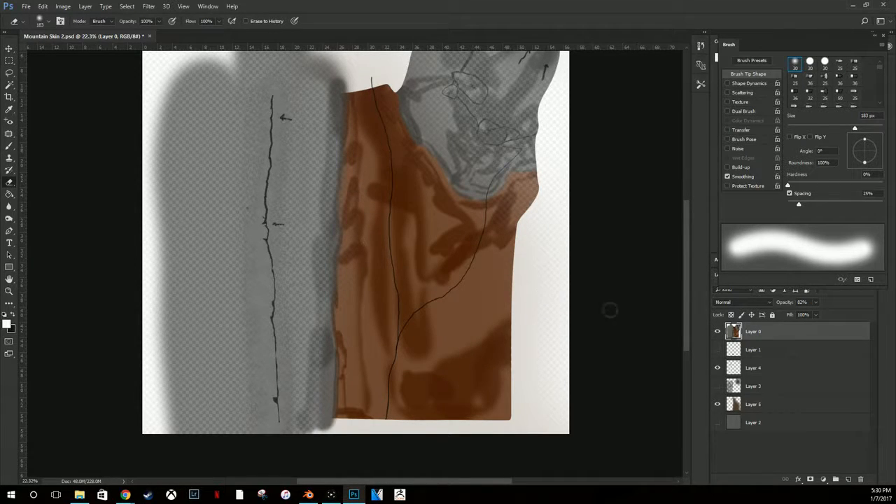
click(734, 405)
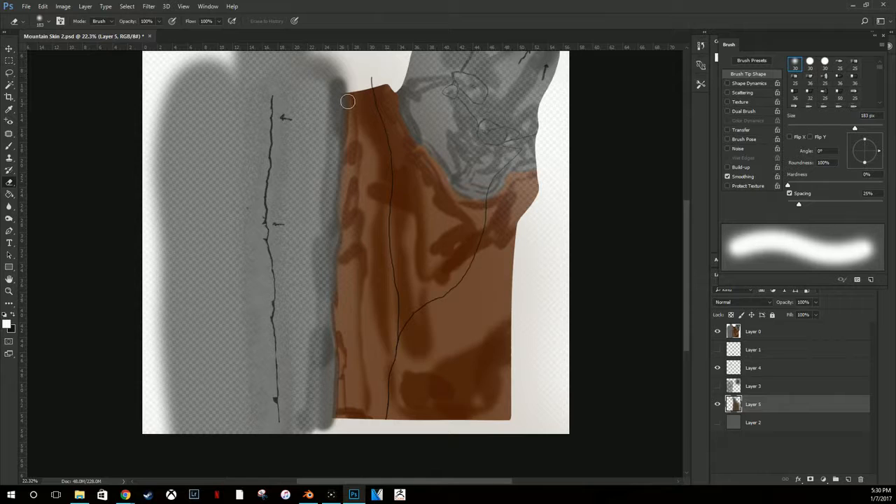
drag(339, 86, 329, 145)
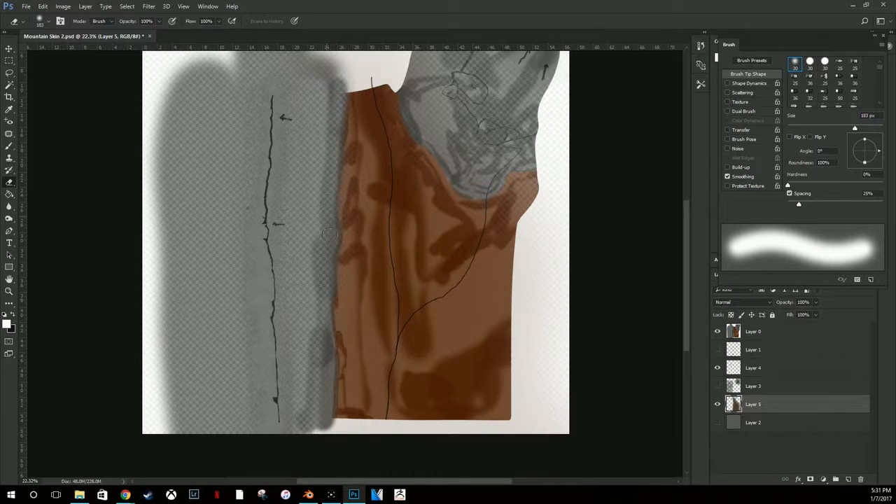
drag(329, 234, 323, 258)
drag(322, 298, 327, 429)
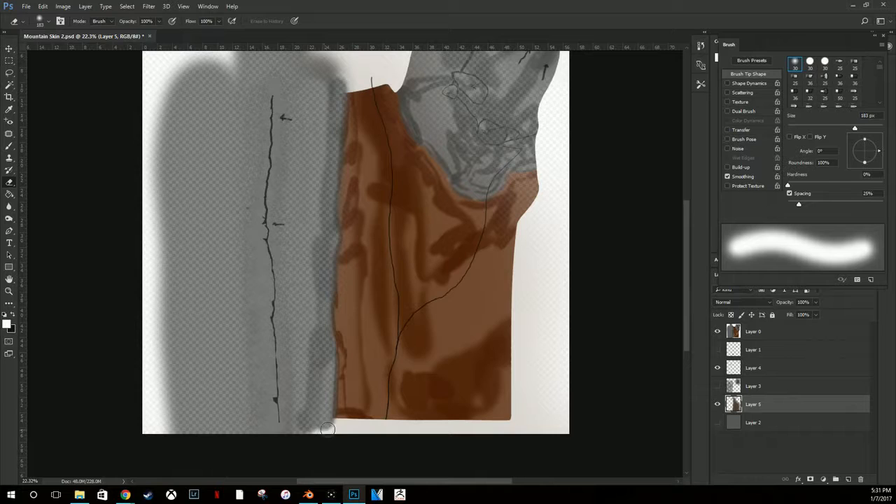
Step: Hide the sketch on Layer 0, show Layers 3 and 2, and erase brown at the upper end of the rock border on Layer 5
click(717, 332)
click(717, 386)
click(717, 349)
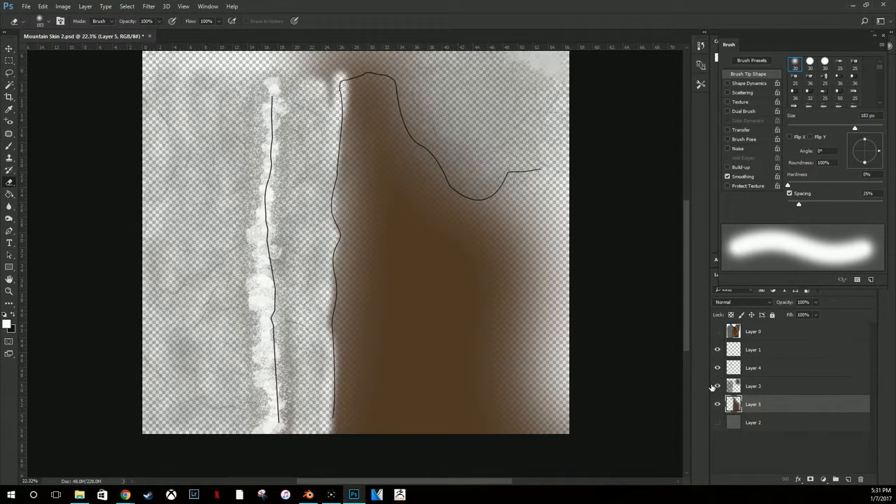
click(717, 423)
click(717, 332)
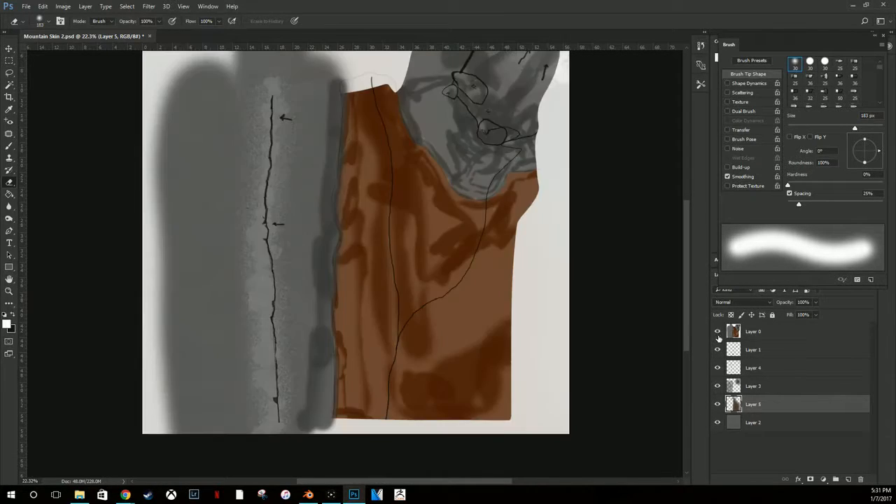
click(717, 331)
click(717, 350)
mouse_move(316, 70)
mouse_down()
mouse_move(327, 84)
mouse_move(315, 104)
mouse_move(300, 64)
mouse_move(309, 68)
mouse_up()
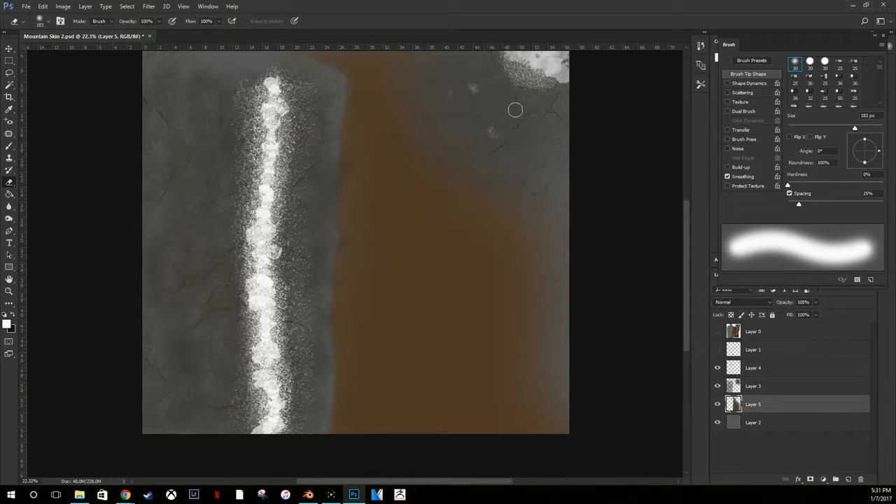
Step: Check the rendered terrain in Blender and return to the Photoshop texture
scroll(527, 105, up, 3)
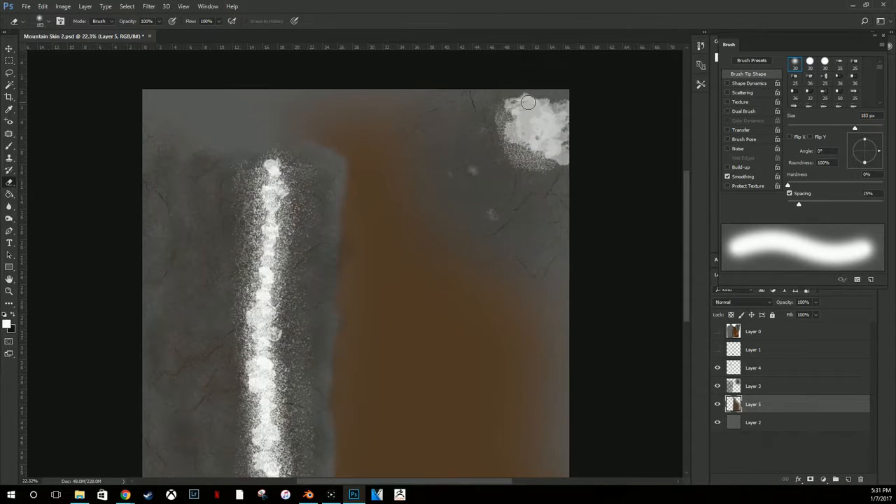
click(308, 495)
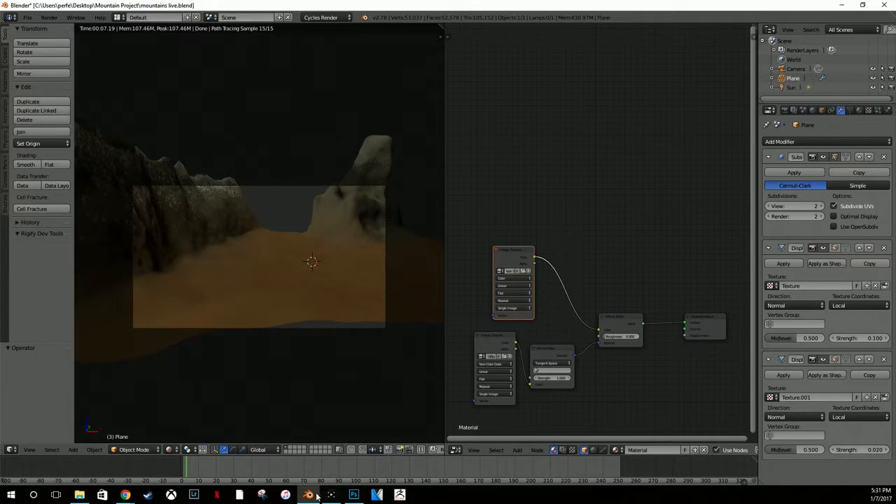
click(354, 495)
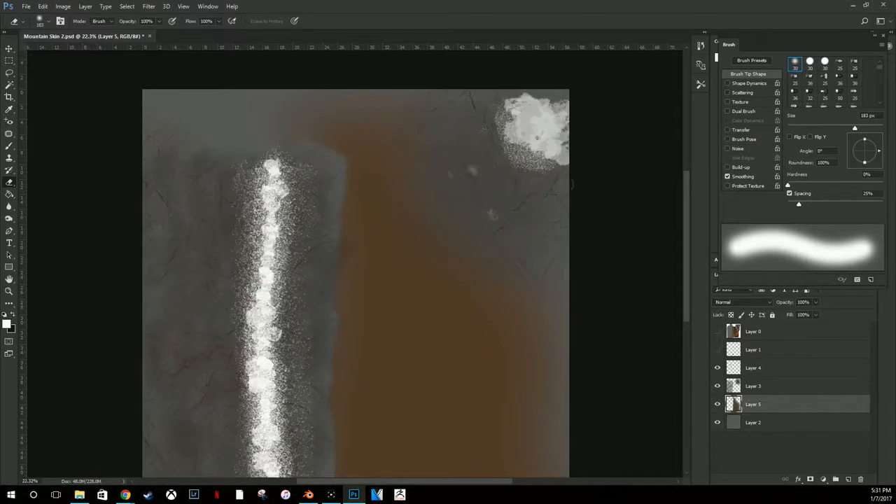
Step: Erase most of the snow patch in the canvas's upper-right corner on Layer 4 with a soft 259 px Eraser, keeping a small central spot
click(718, 370)
click(718, 370)
click(753, 372)
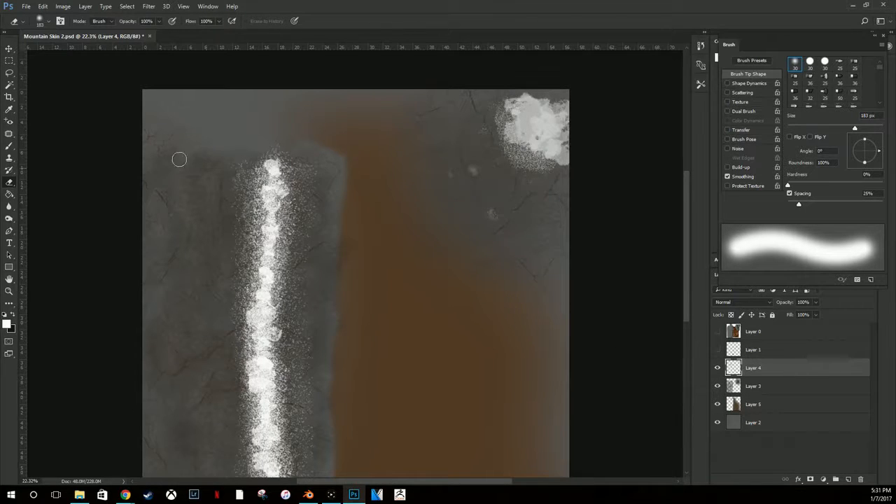
right_click(490, 156)
click(582, 179)
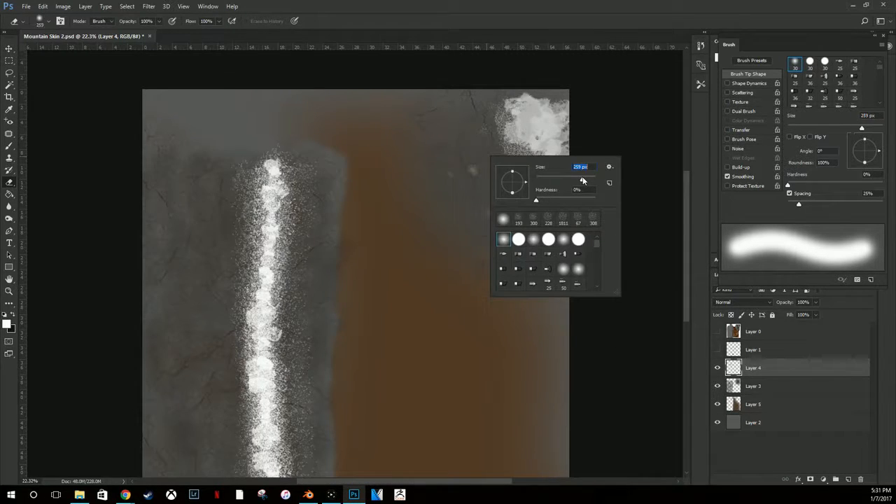
key(Return)
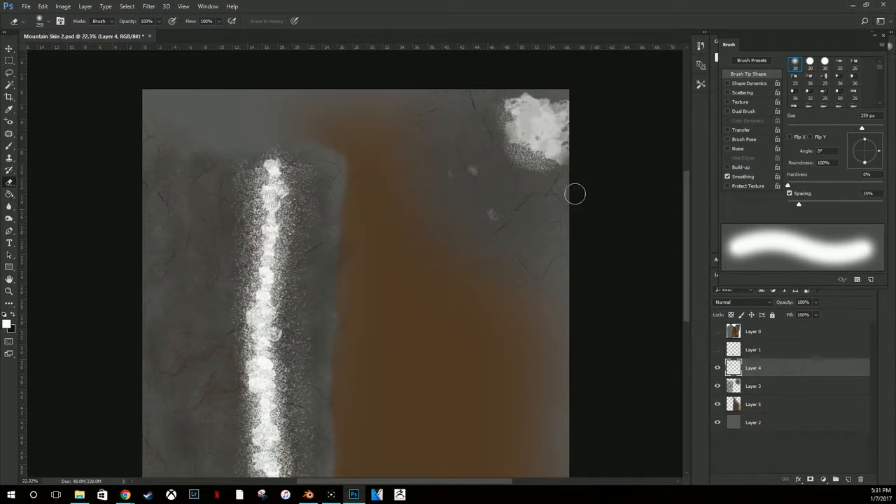
click(535, 127)
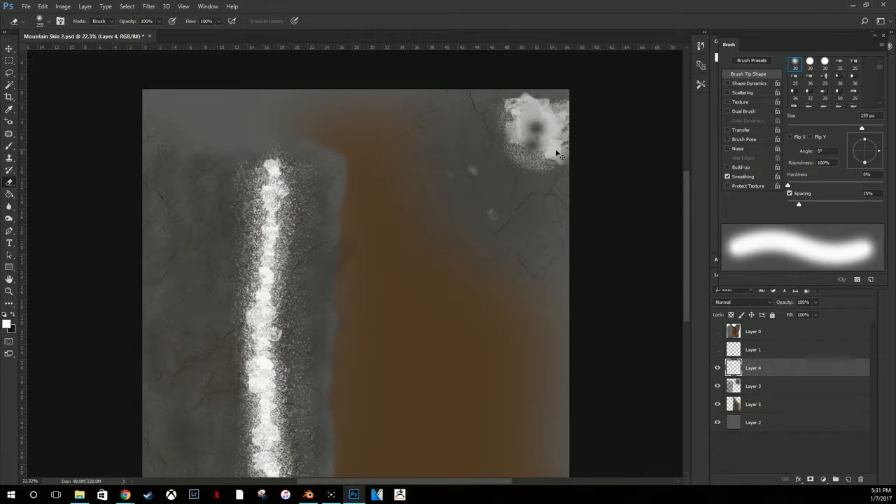
key(ctrl+z)
mouse_move(542, 133)
mouse_down()
mouse_move(554, 150)
mouse_move(513, 133)
mouse_move(536, 150)
mouse_move(525, 124)
mouse_move(548, 94)
mouse_move(592, 116)
mouse_move(501, 110)
mouse_move(583, 133)
mouse_move(593, 116)
mouse_move(577, 106)
mouse_move(574, 120)
mouse_up()
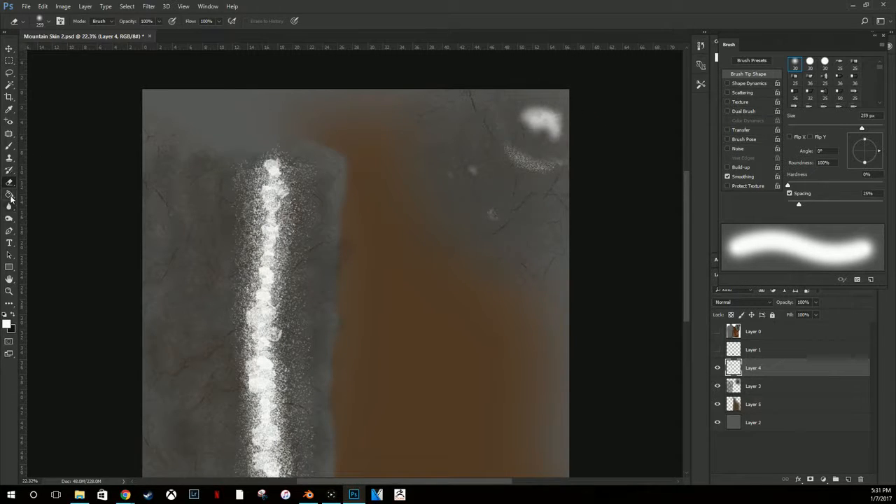
Step: Switch to the Brush tool and choose the 100 px textured bristle brush for Layer 4
click(9, 146)
right_click(493, 164)
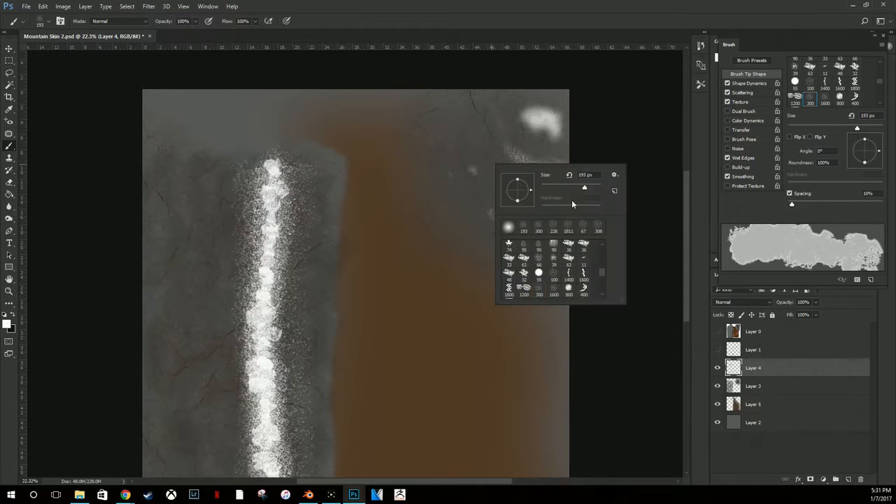
click(555, 278)
key(Return)
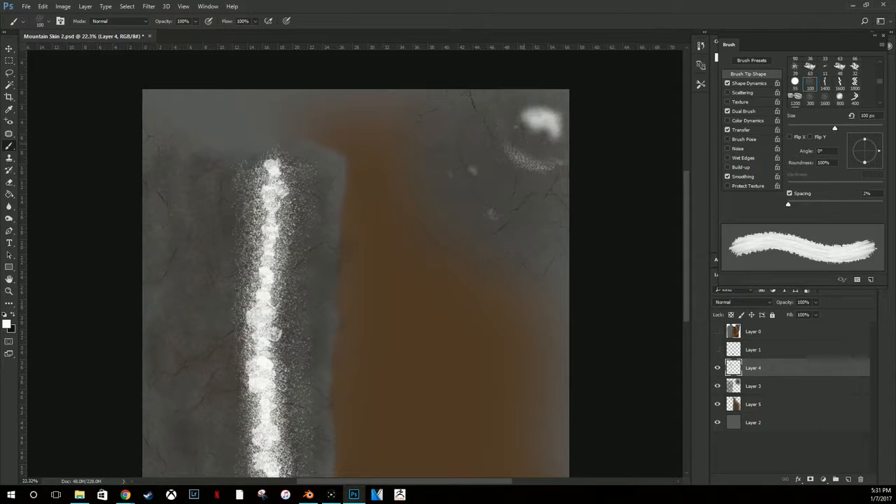
Step: Set the brush to about 176 px with 61% spacing and paint speckled snow around the white spot in the canvas's upper-right corner on Layer 4
right_click(529, 150)
click(615, 167)
click(516, 126)
drag(523, 137, 521, 128)
key(ctrl+z)
drag(788, 204, 816, 203)
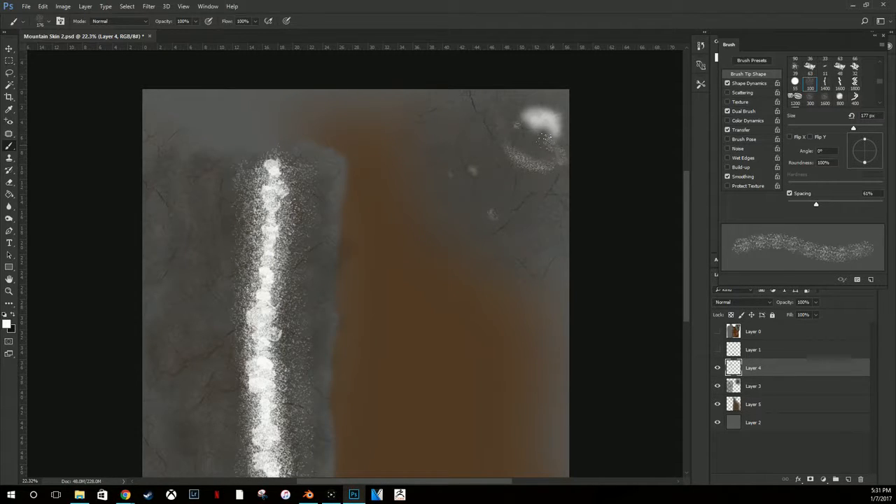
mouse_move(544, 137)
mouse_down()
mouse_move(519, 113)
mouse_move(558, 102)
mouse_move(562, 120)
mouse_move(543, 143)
mouse_move(551, 154)
mouse_move(504, 137)
mouse_move(507, 113)
mouse_move(511, 133)
mouse_move(542, 151)
mouse_move(576, 143)
mouse_move(558, 163)
mouse_move(570, 152)
mouse_move(537, 151)
mouse_move(510, 103)
mouse_move(585, 92)
mouse_move(524, 96)
mouse_move(499, 137)
mouse_up()
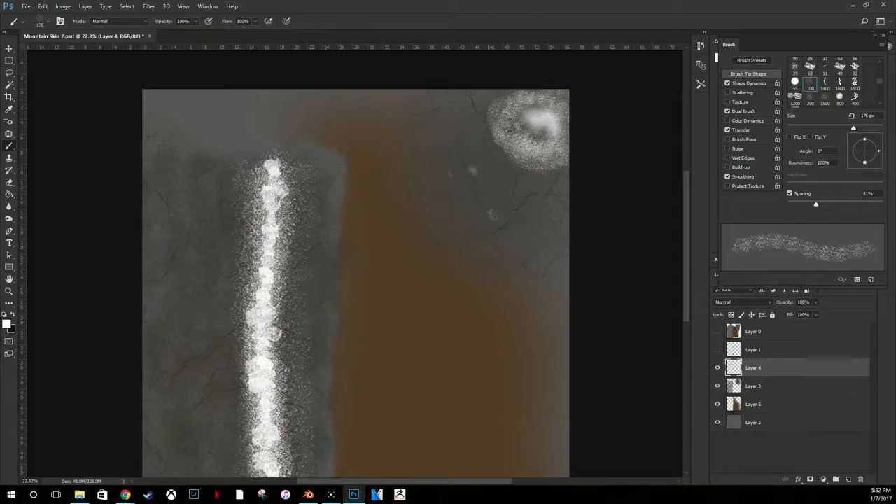
Step: Show the Layer 0 sketch at 32% opacity to compare it with the painted texture, and hide it again
click(717, 332)
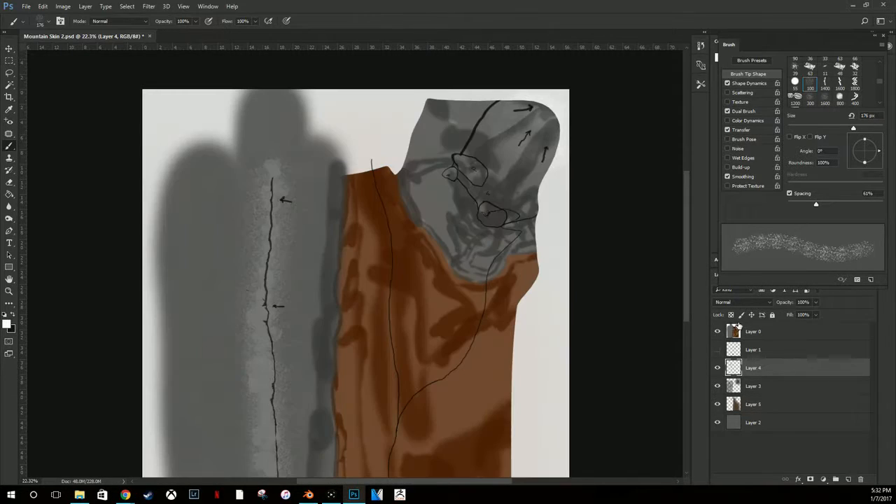
click(817, 337)
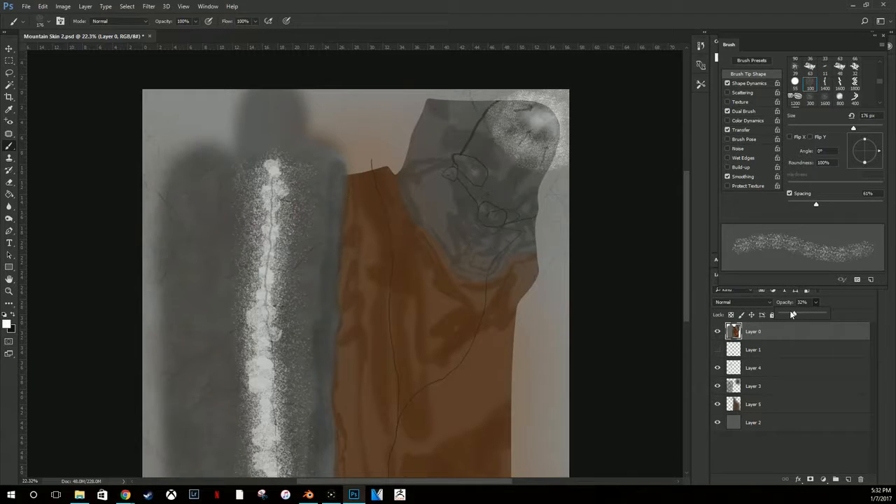
key(Return)
alt+scroll(455, 193, down, 1)
alt+scroll(390, 236, up, 1)
scroll(462, 186, down, 4)
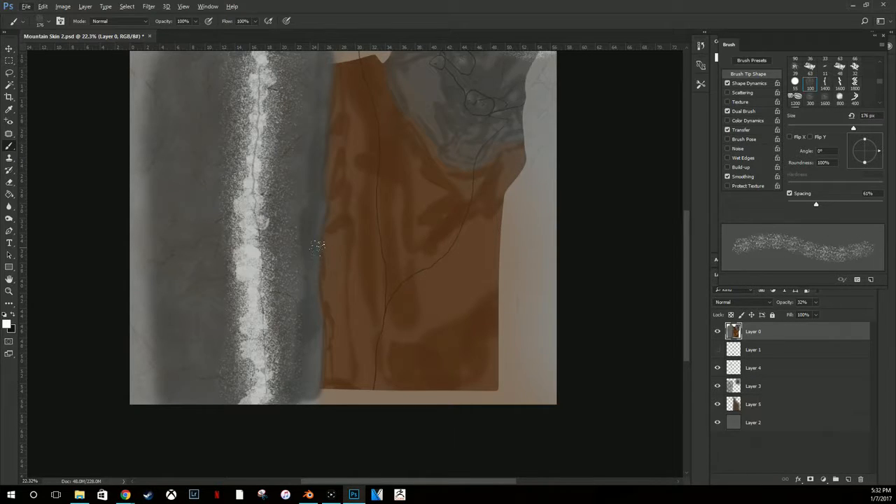
click(717, 331)
Step: Save a copy of the texture as a JPEG named test4 in the Mountain Project folder
click(26, 6)
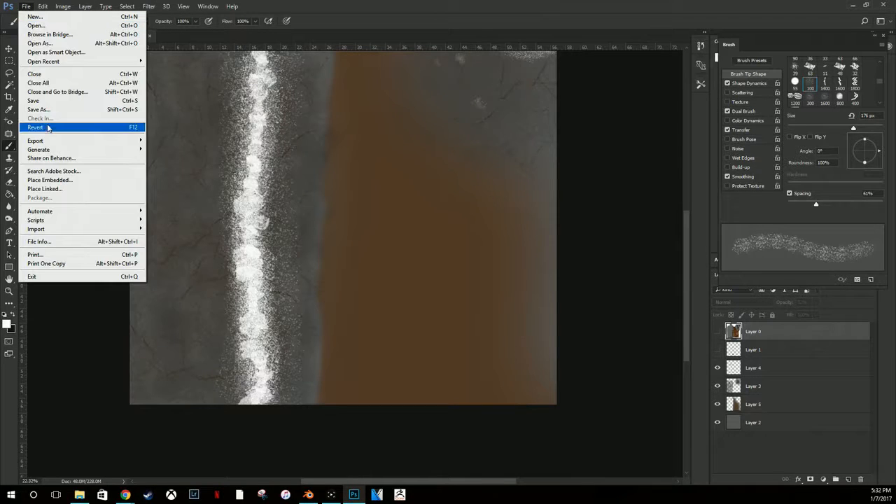
click(52, 108)
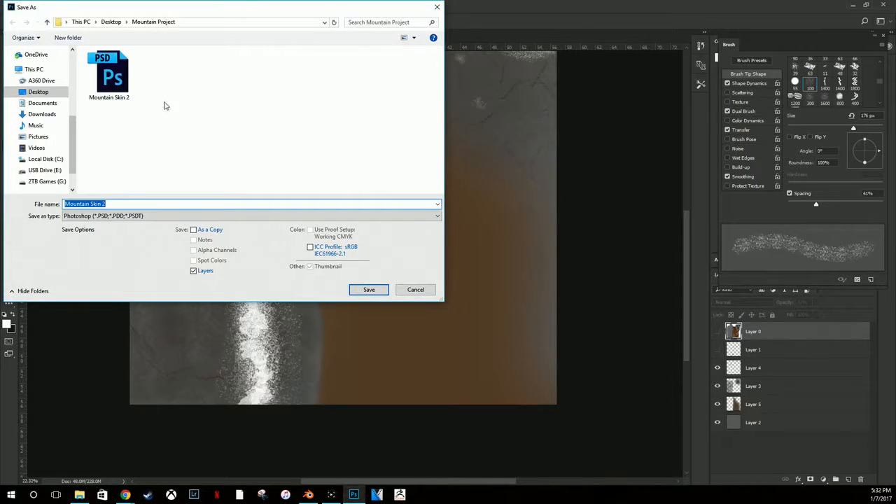
text(test4)
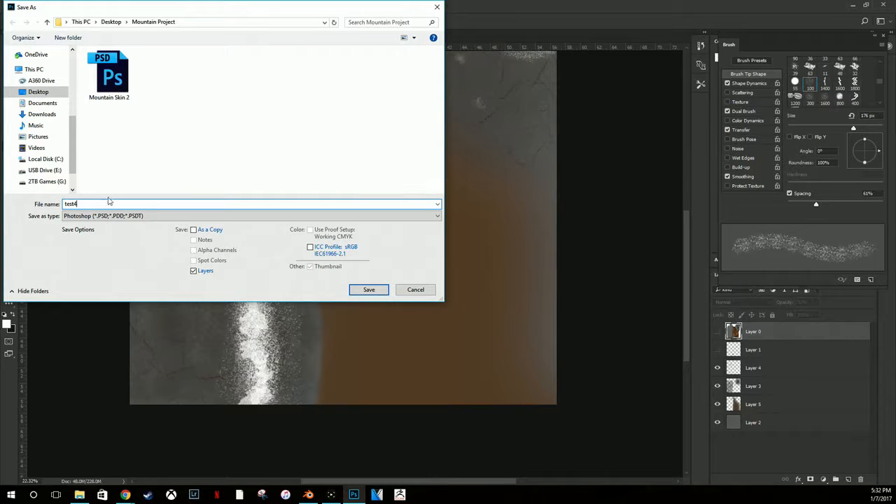
click(250, 216)
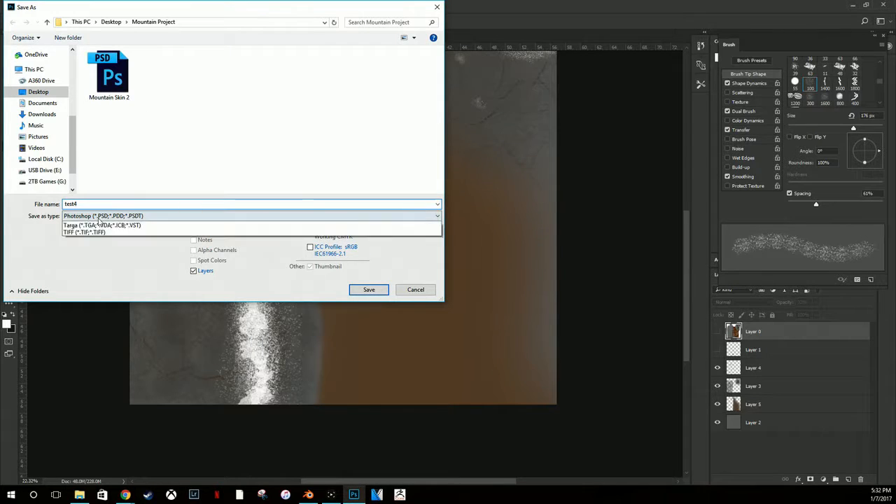
click(329, 285)
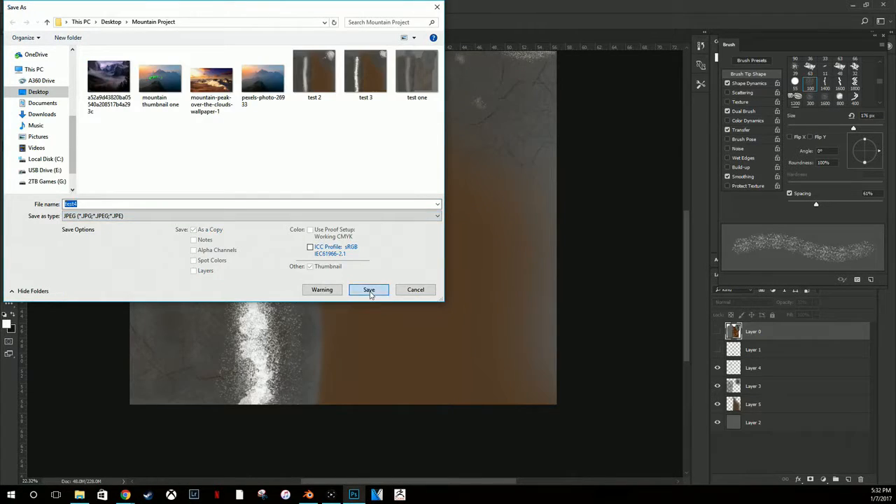
click(369, 289)
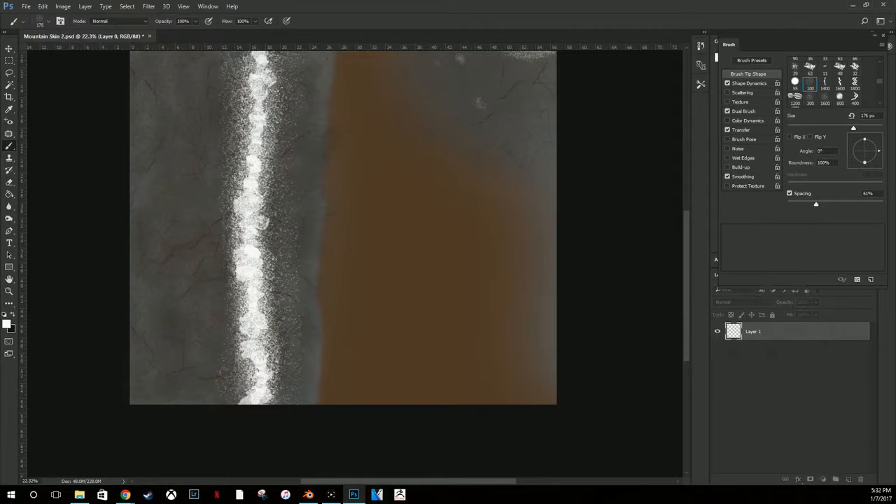
Step: Switch to Blender and load test4.jpg into the Image Texture node that feeds the diffuse shader's color
click(315, 495)
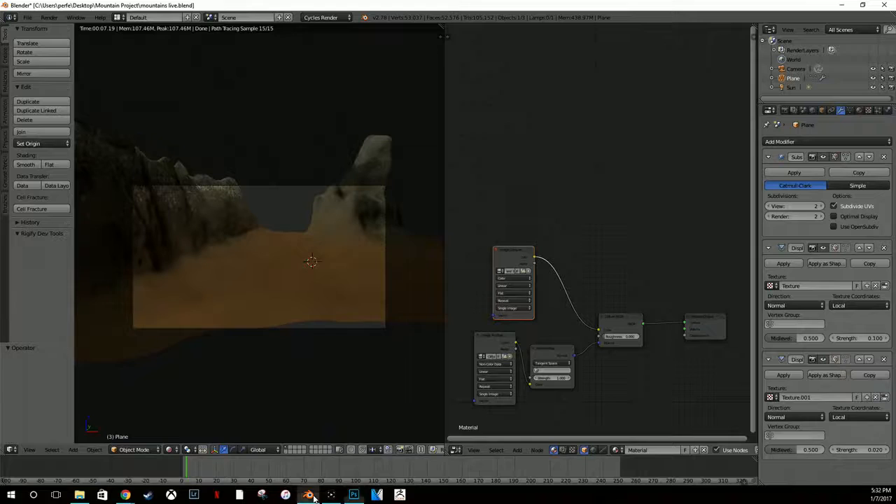
click(523, 272)
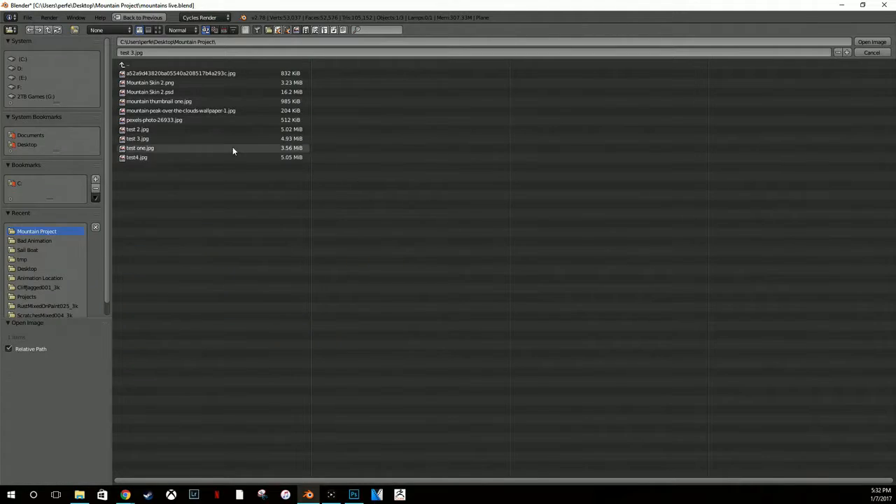
click(179, 156)
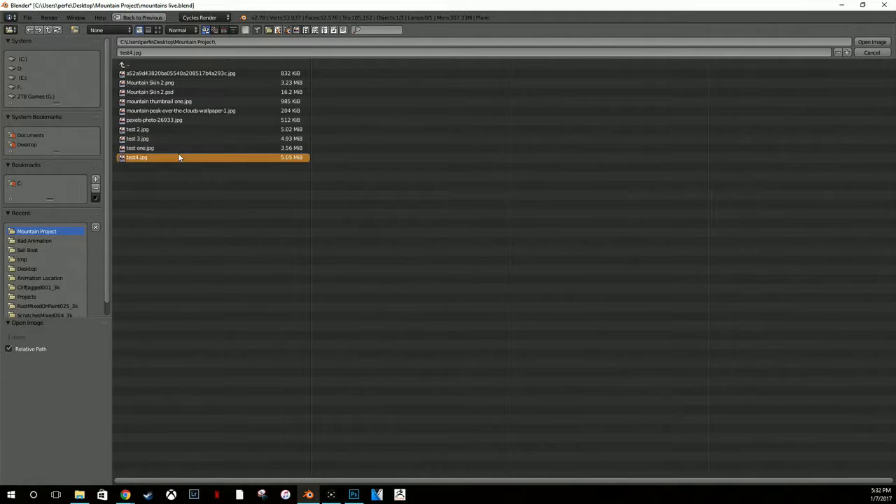
double_click(217, 160)
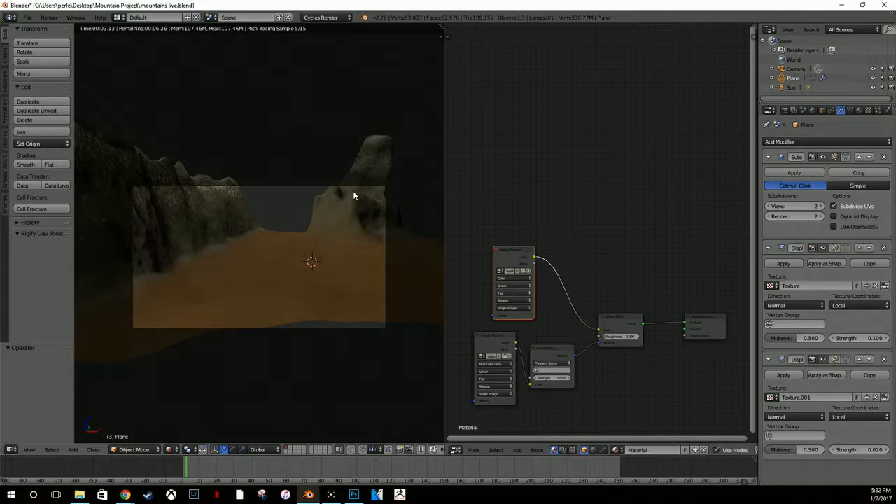
Step: Set the strength of the Texture.001 Displace modifier to 0.010 and of the first Displace modifier to 0.080
middle_drag(360, 211, 407, 188)
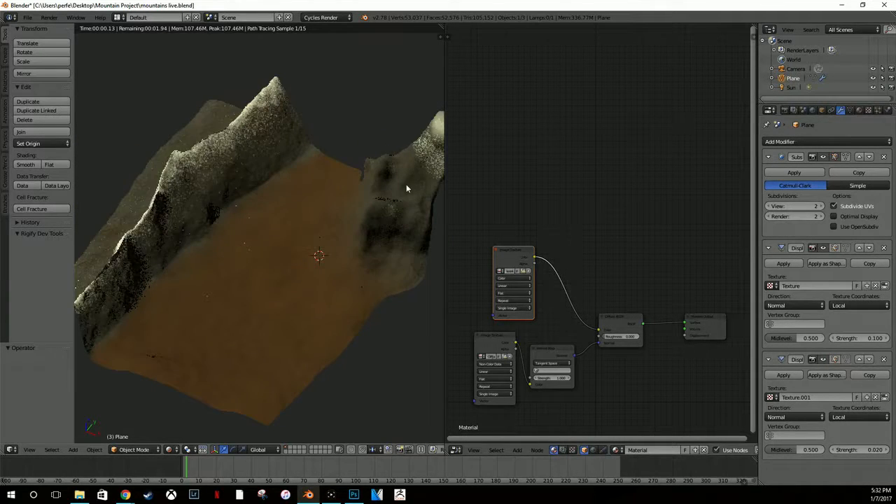
click(855, 451)
text(01)
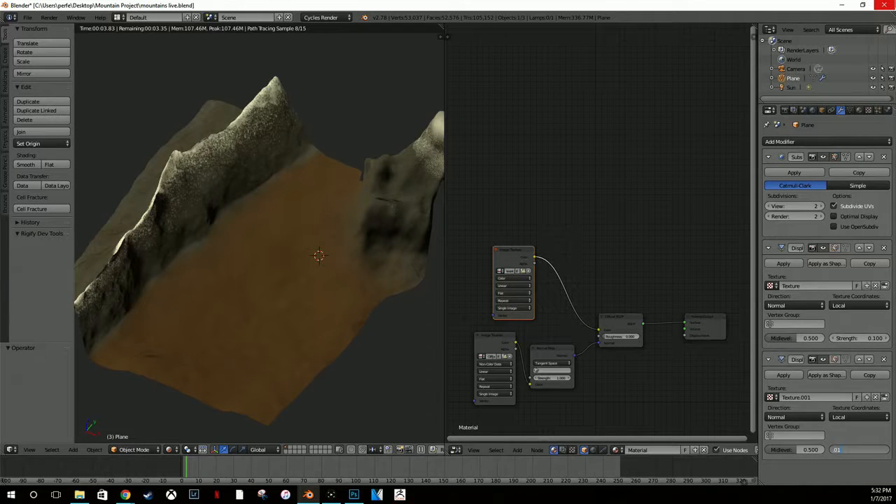
key(Return)
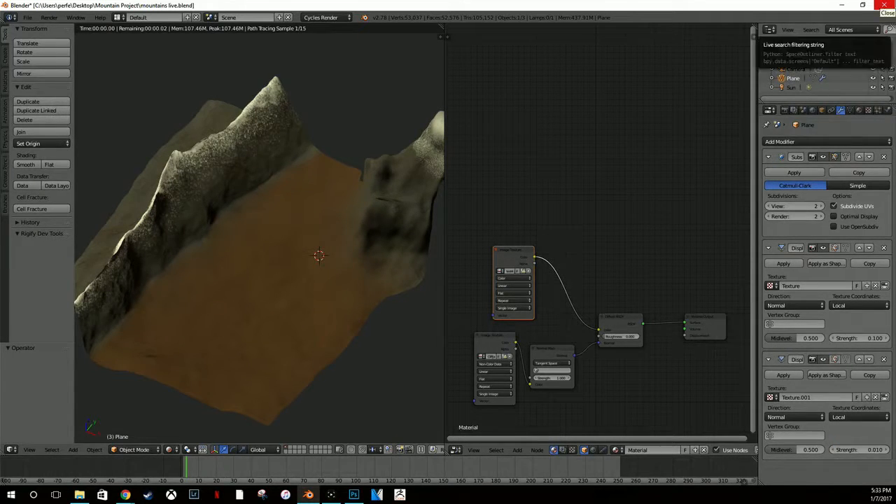
click(870, 338)
text(08)
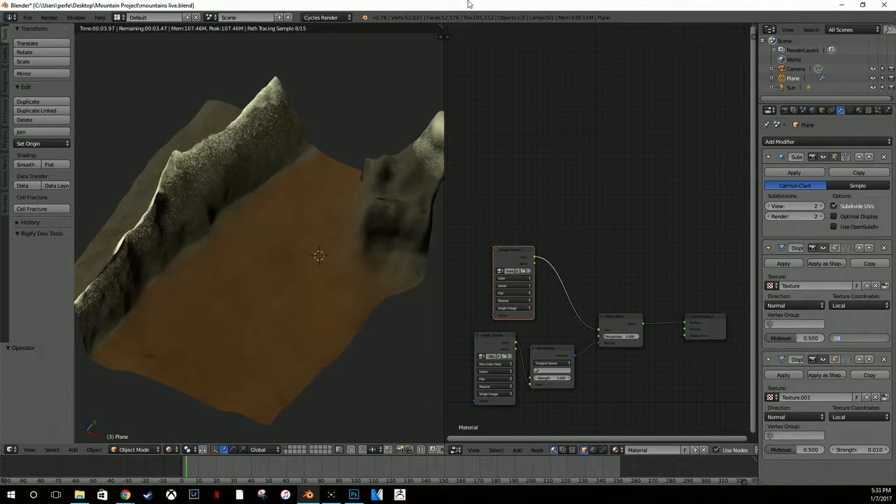
key(Return)
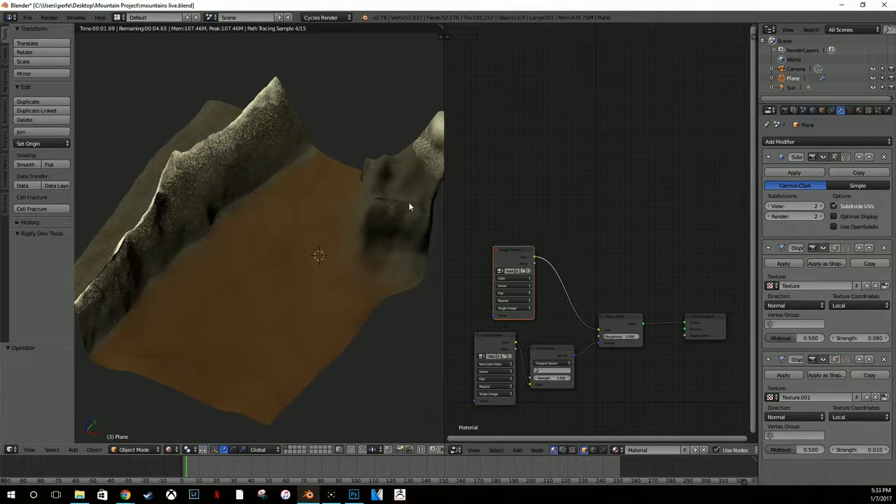
Step: Inspect the snow speckles on the rock peak up close and set the Cycles render device to GPU Compute
scroll(410, 203, up, 3)
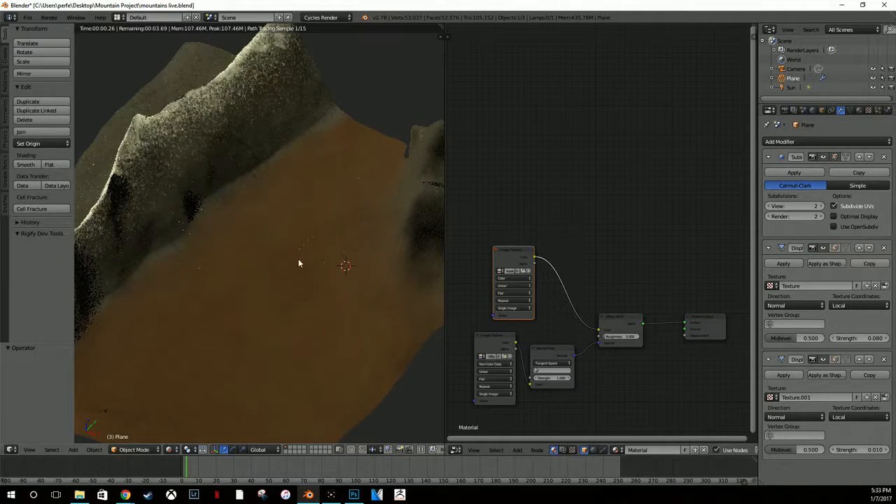
shift+middle_drag(299, 260, 173, 313)
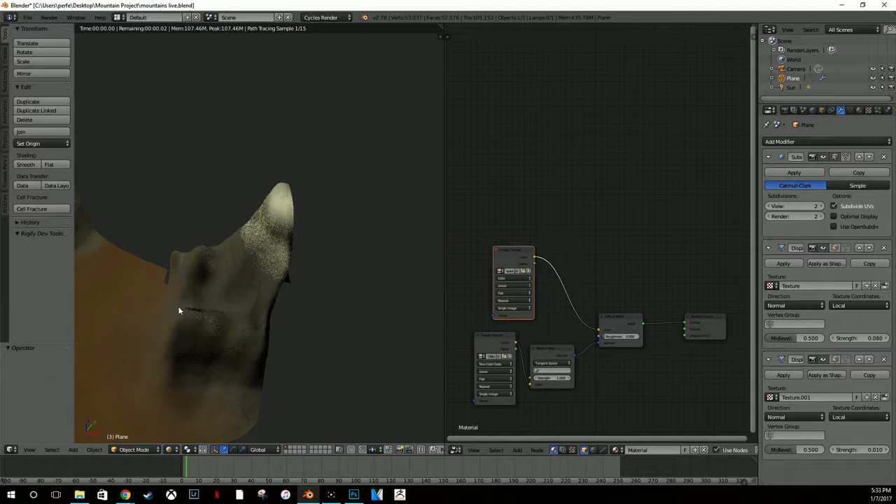
scroll(183, 326, up, 4)
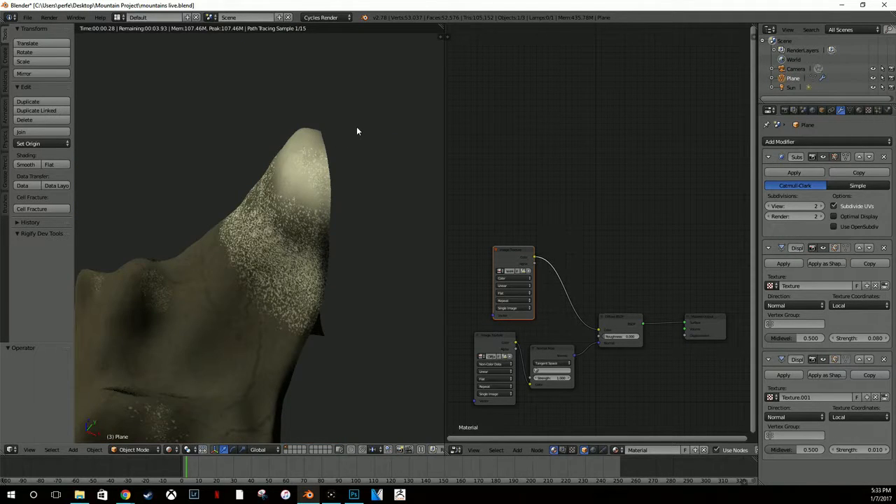
shift+middle_drag(356, 131, 279, 305)
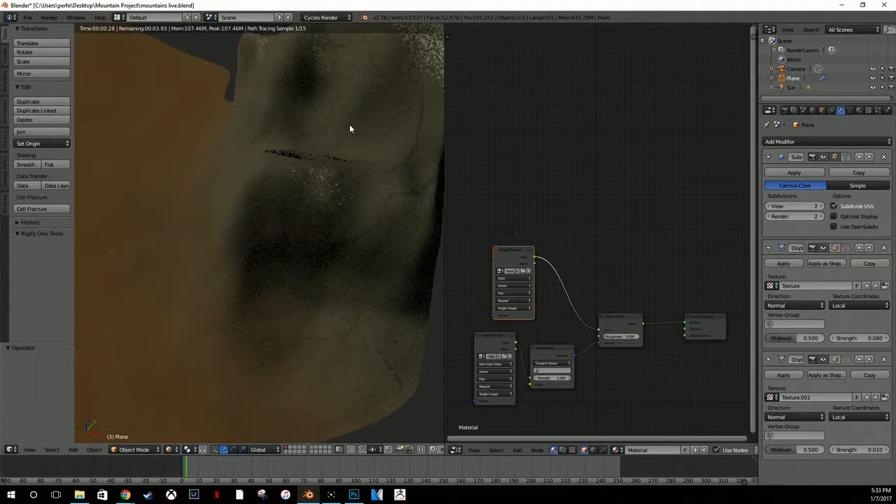
scroll(351, 129, up, 4)
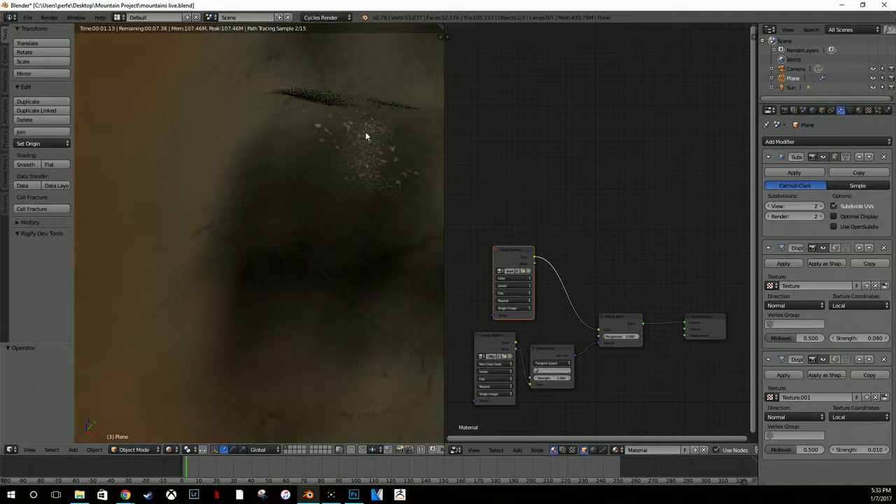
click(785, 110)
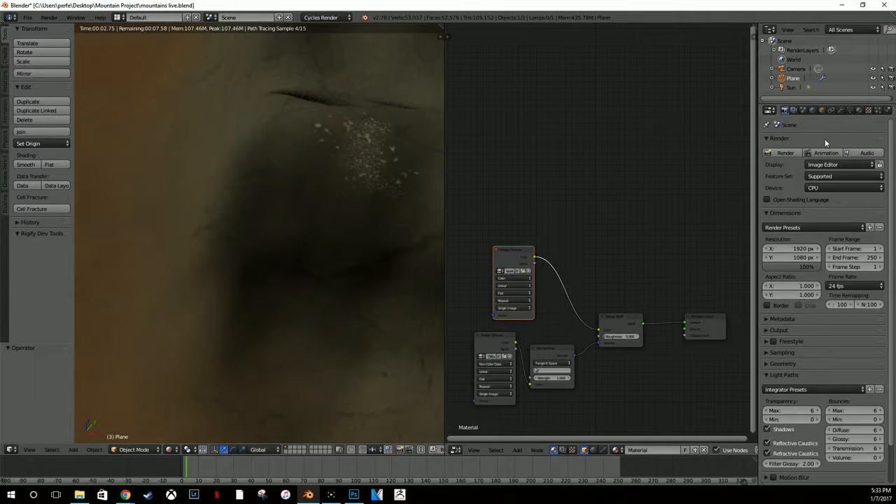
click(813, 187)
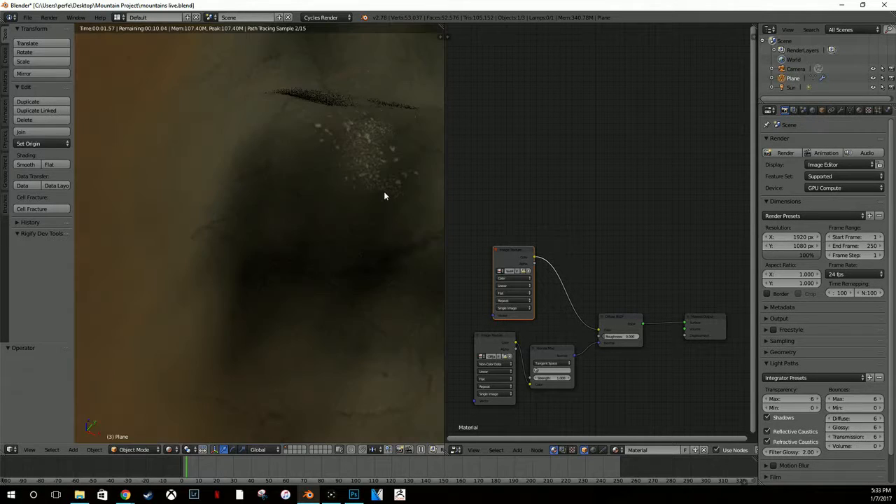
Step: Examine the dark patch on the rock by toggling the viewport visibility of the two Displace modifiers
scroll(392, 184, down, 4)
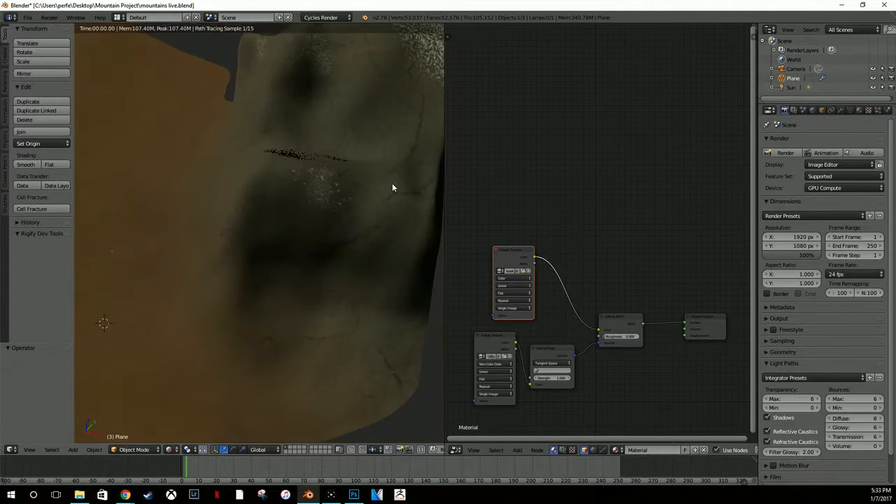
middle_drag(392, 188, 274, 278)
scroll(272, 257, up, 3)
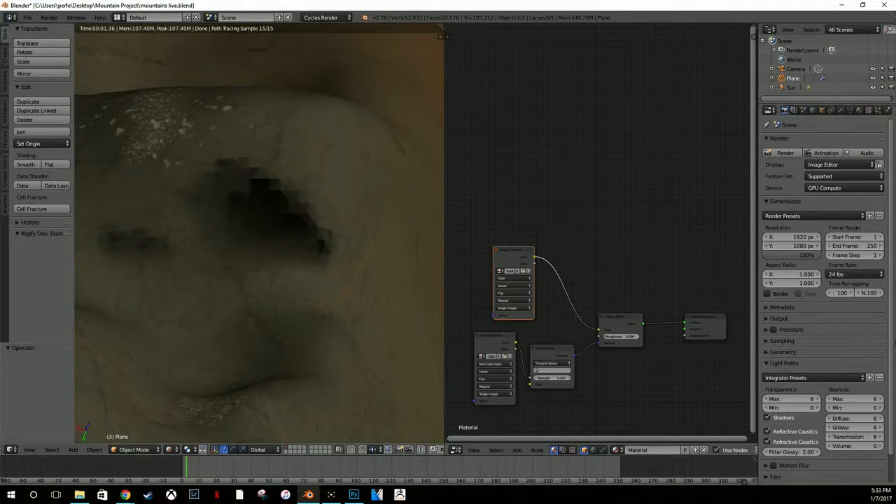
click(849, 110)
click(841, 110)
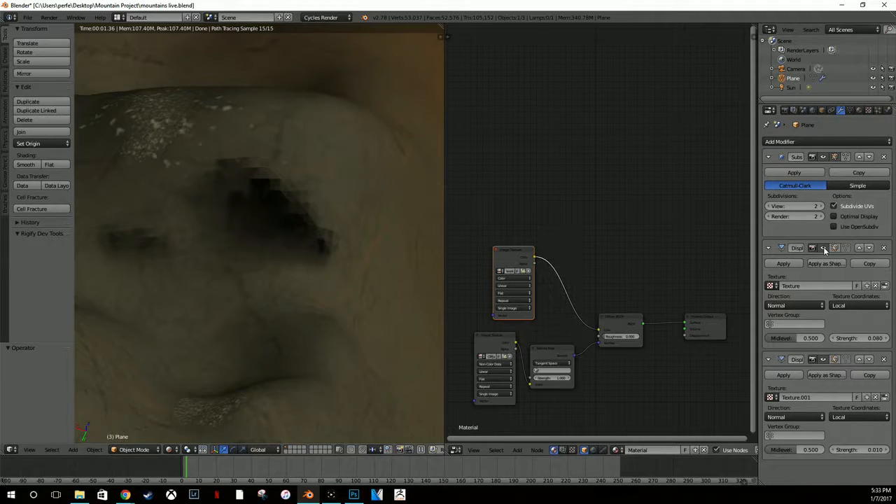
click(824, 248)
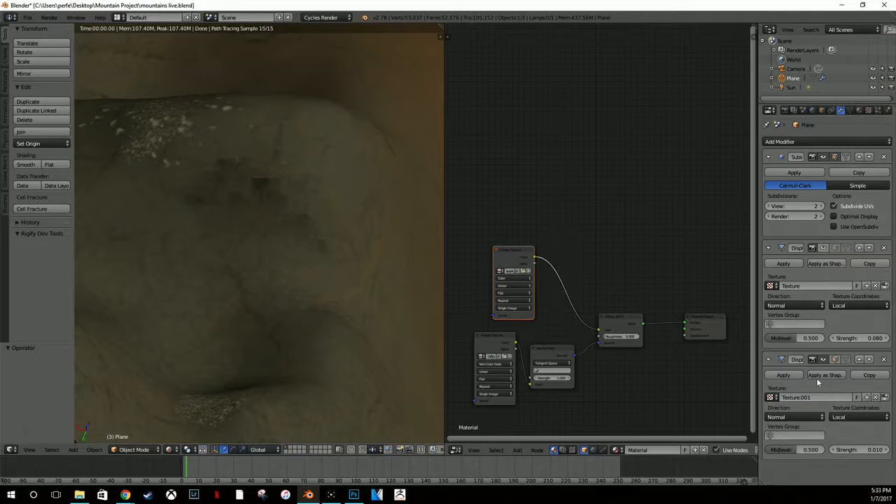
click(822, 360)
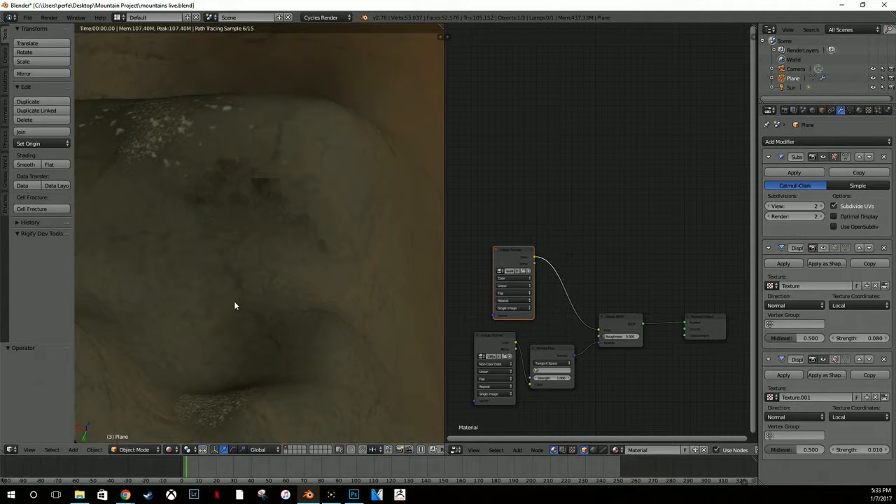
Step: Try to move the terrain plane along the global X axis, switch to the Y axis, and finish with an offset of 0
scroll(234, 302, down, 4)
key(g)
key(x)
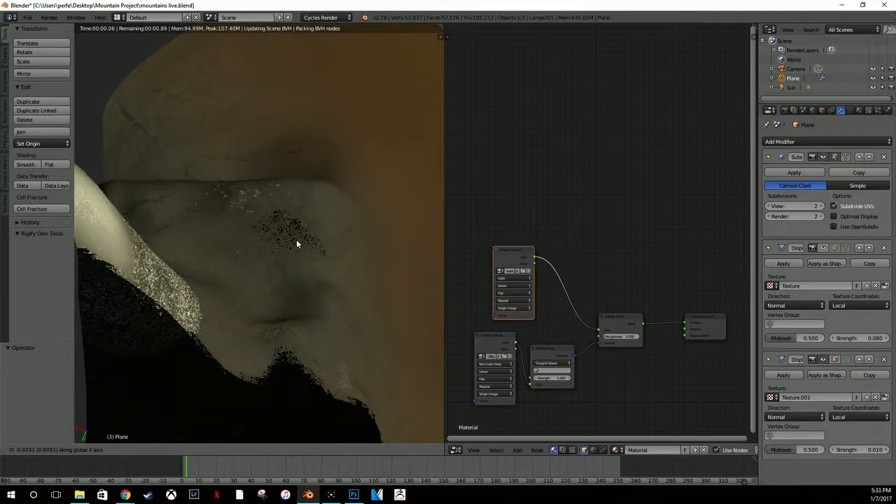
key(y)
key(0)
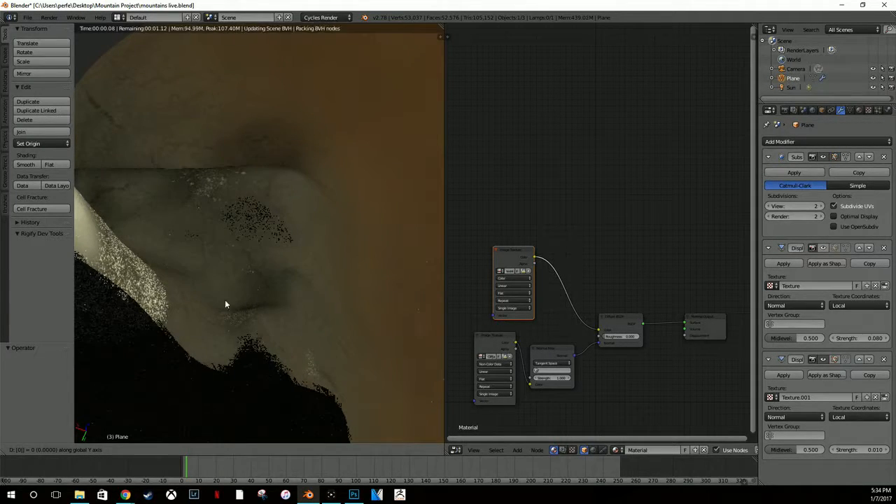
click(153, 239)
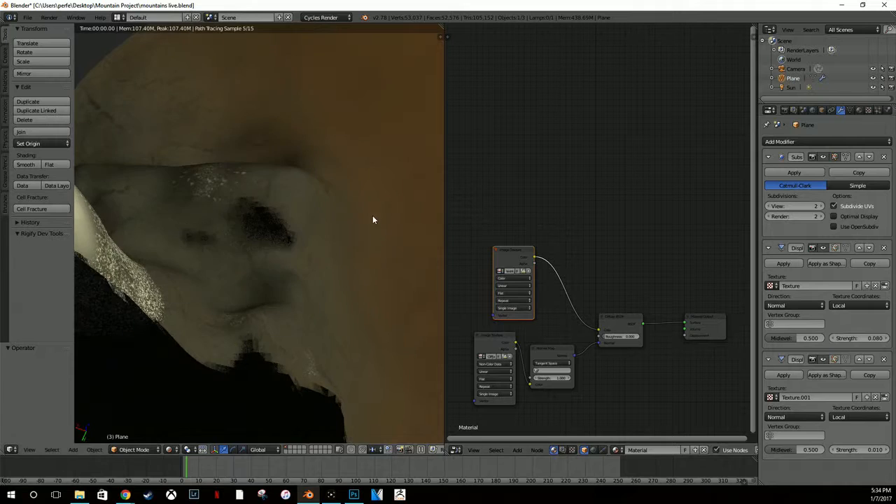
Step: Leave the rendered preview for solid shading, maximize the 3D viewport, and view the terrain from the camera and from outside it
scroll(356, 216, down, 5)
key(KP_0)
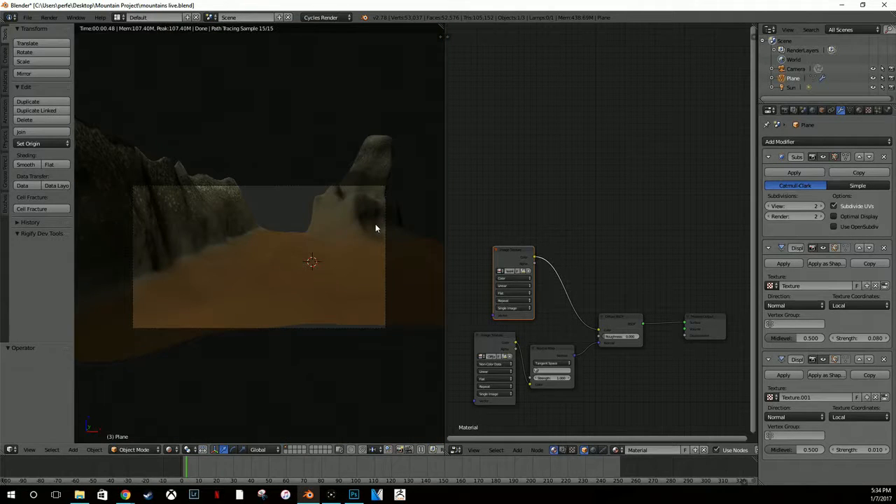
key(shift+z)
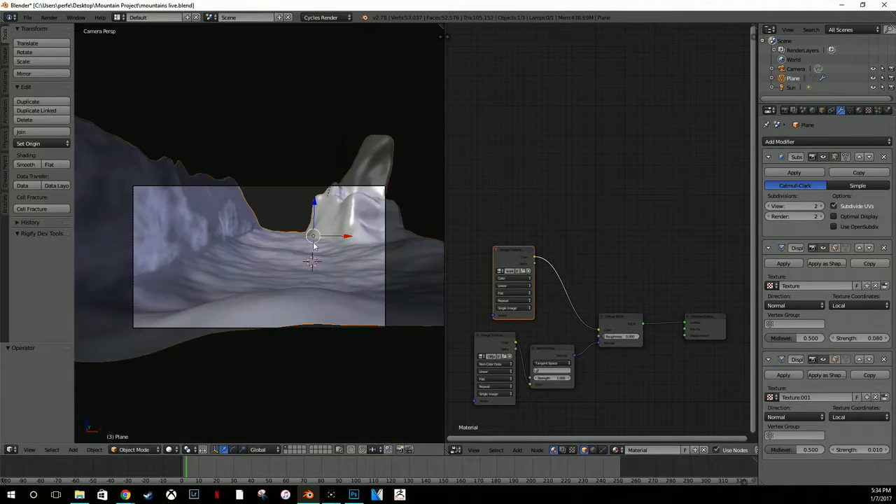
key(ctrl+Up)
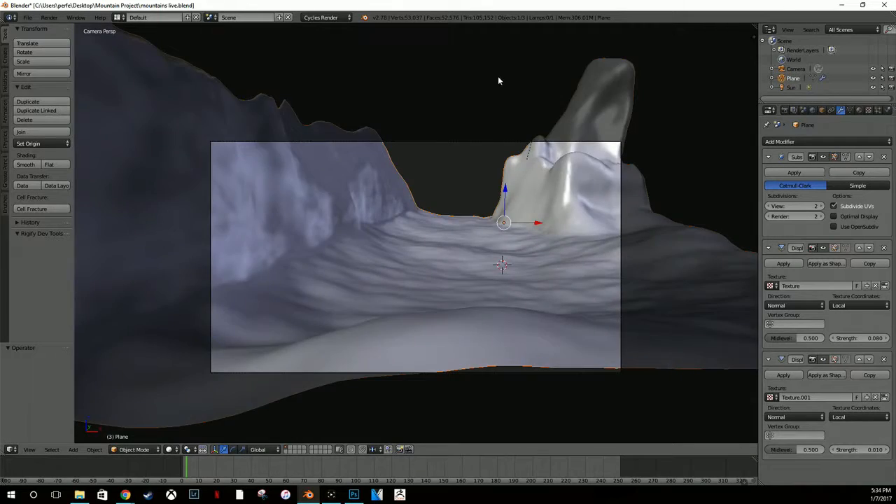
scroll(498, 80, down, 4)
middle_drag(482, 112, 351, 171)
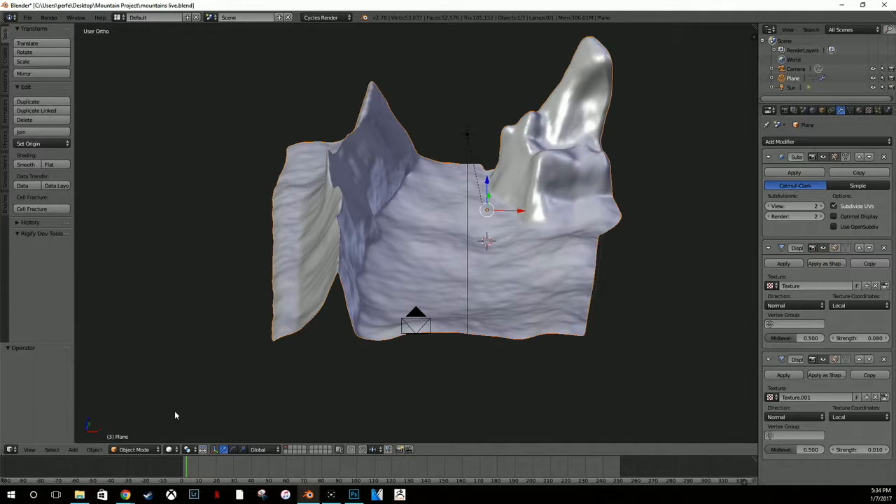
Step: Open the foggy, snowy valley reference photo from the Mountain Project folder, study its forest and cliffs, and close it
click(79, 495)
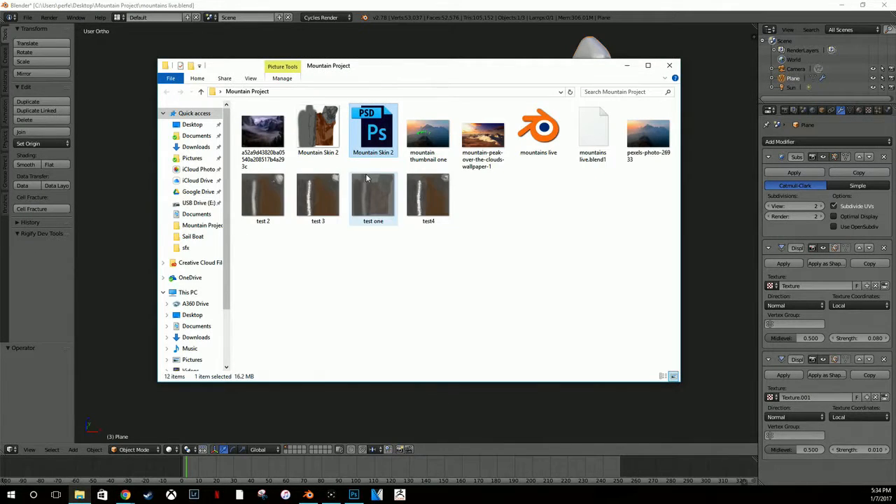
double_click(280, 138)
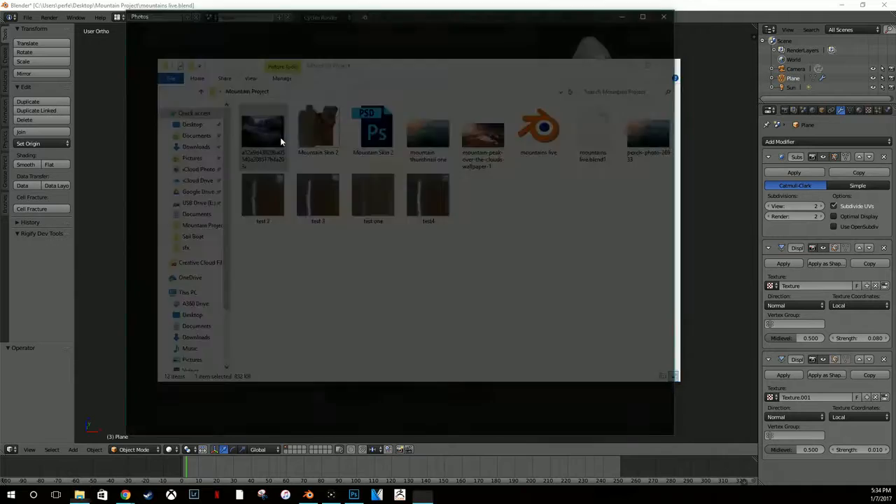
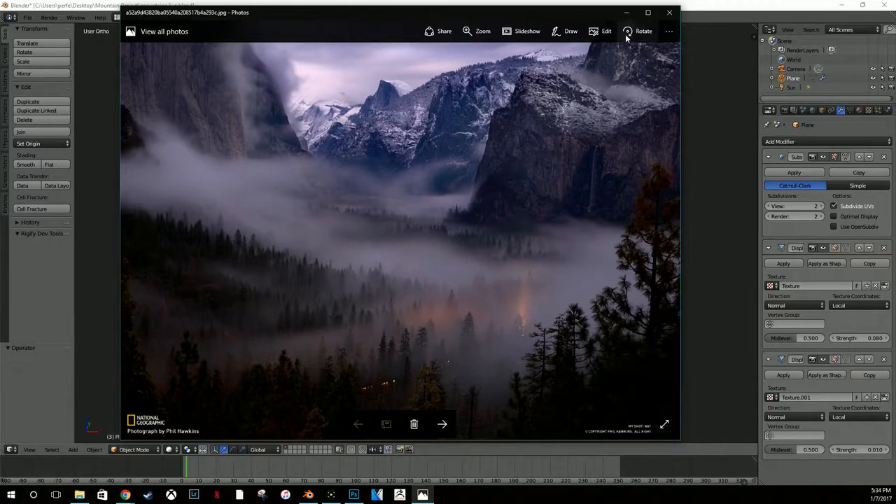
click(671, 12)
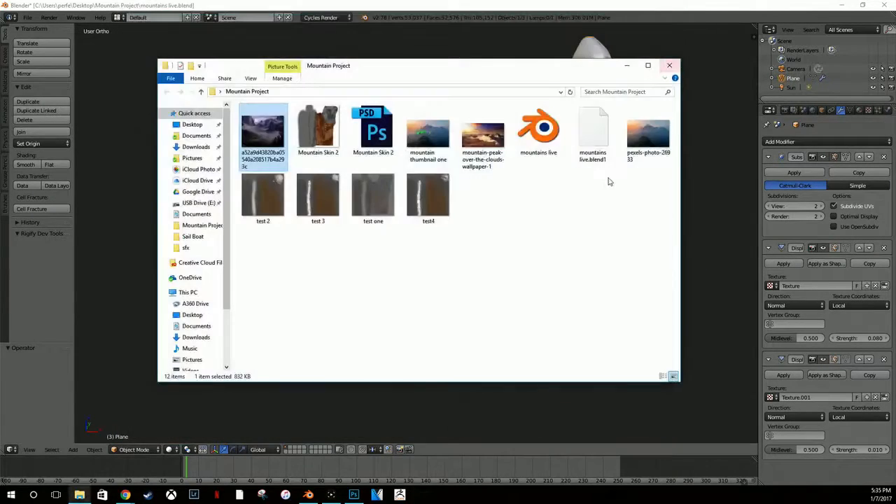
Step: Switch the 3D view to an empty layer and save the project over mountains live.blend
middle_drag(691, 127, 542, 224)
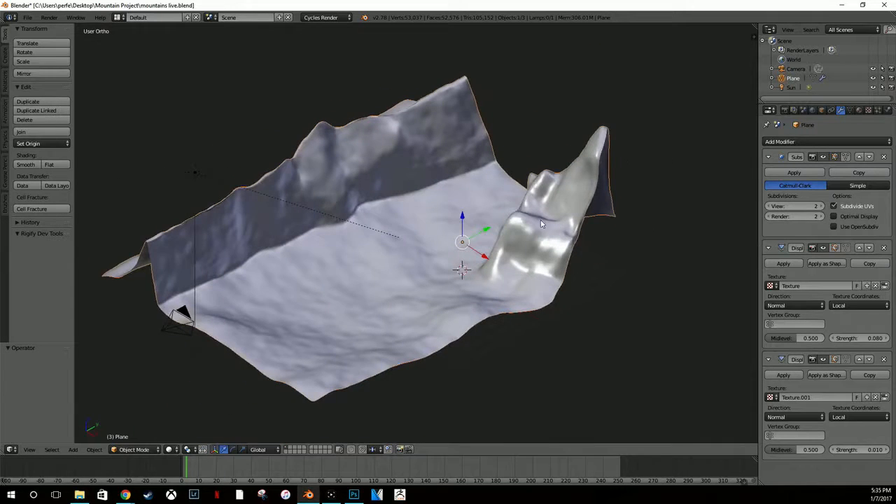
click(295, 451)
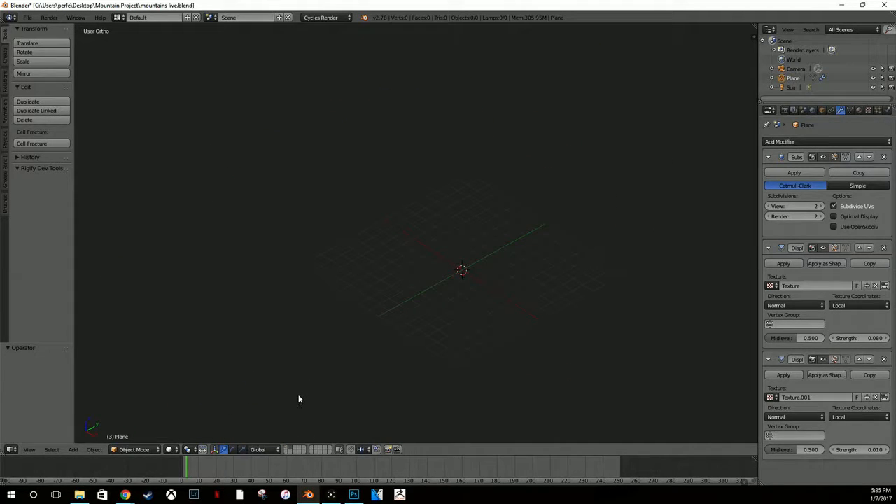
key(ctrl+s)
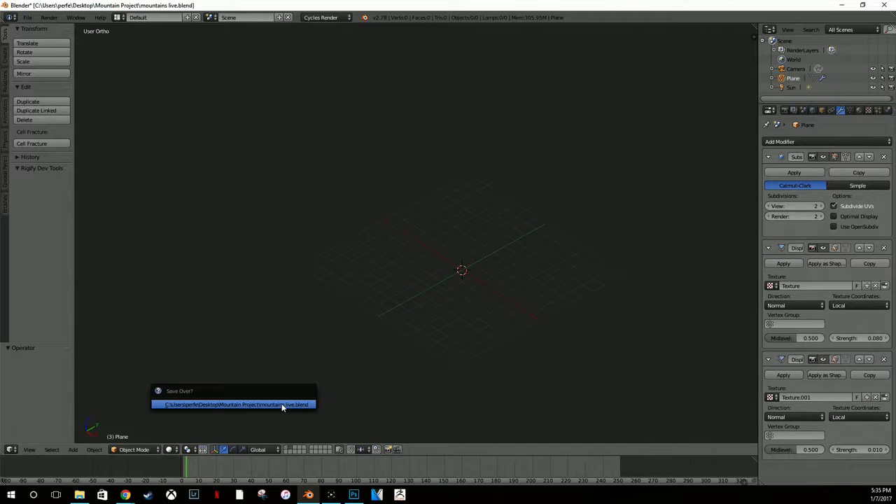
click(282, 405)
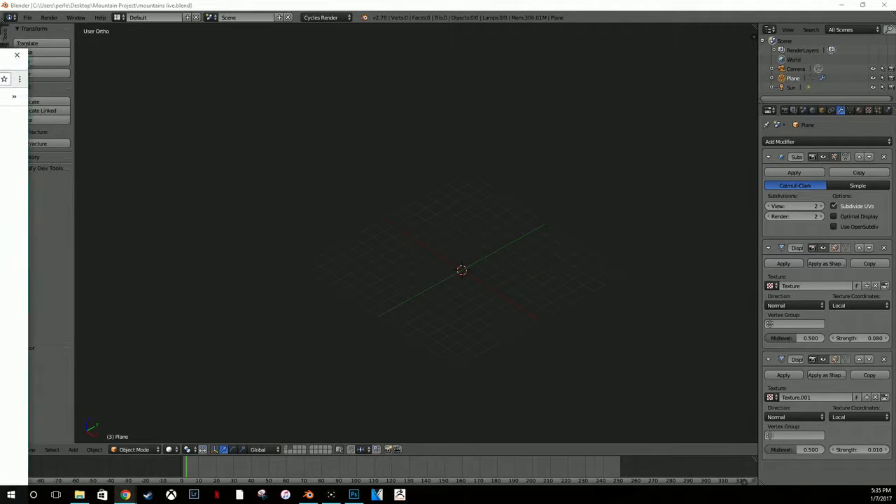
Step: Switch to a maximized Chrome window and search Google Images for "pine tree"
drag(0, 55, 339, 3)
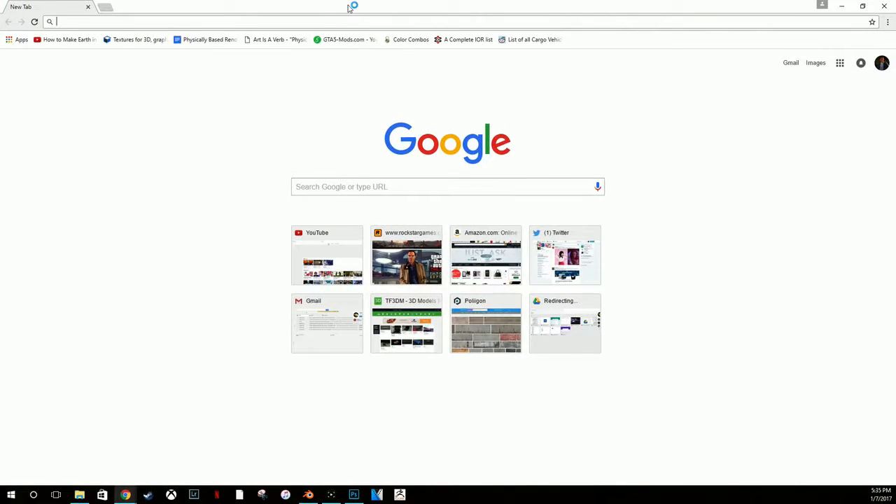
text(pine tree)
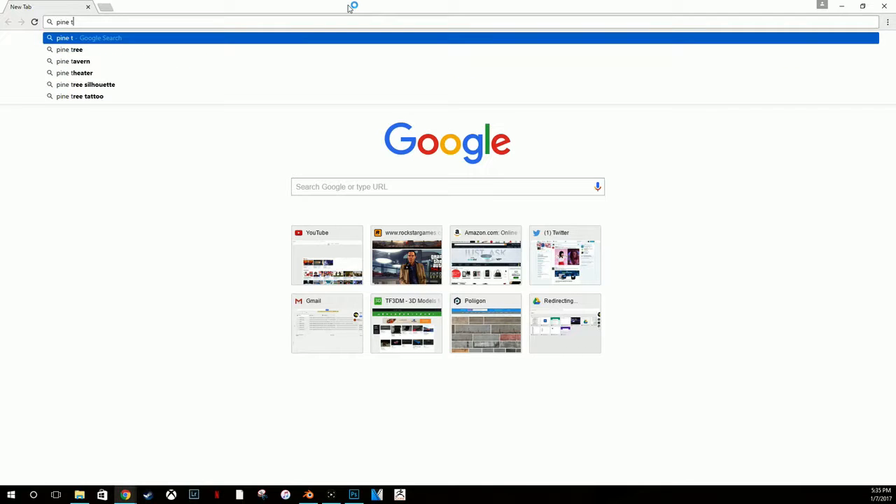
key(Return)
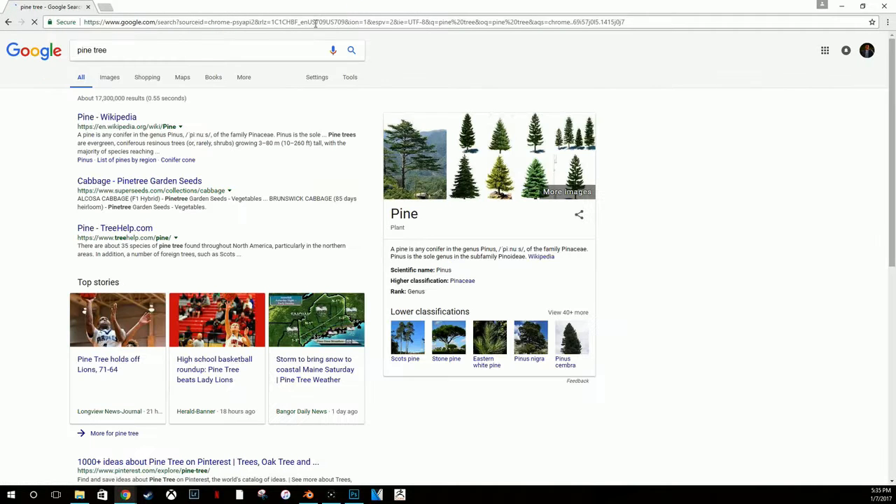
click(113, 77)
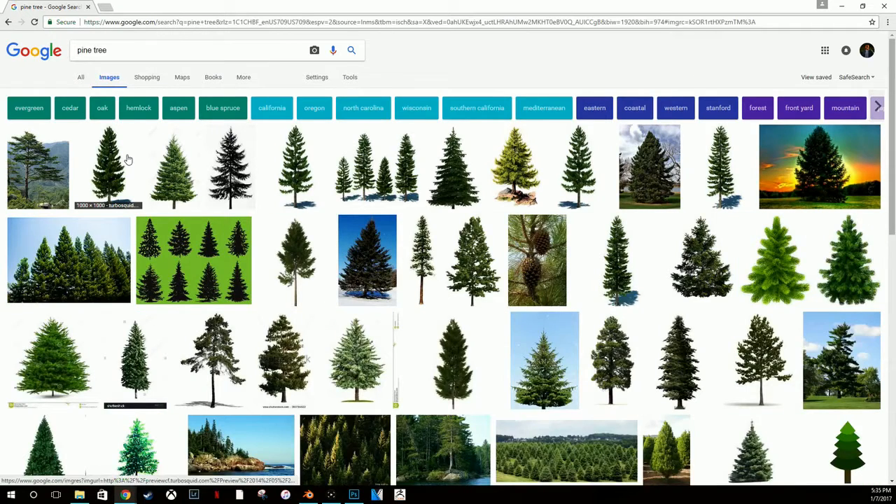
Step: Preview the TurboSquid 3d pine tree image and browse the surrounding results for a suitable isolated tree
click(119, 165)
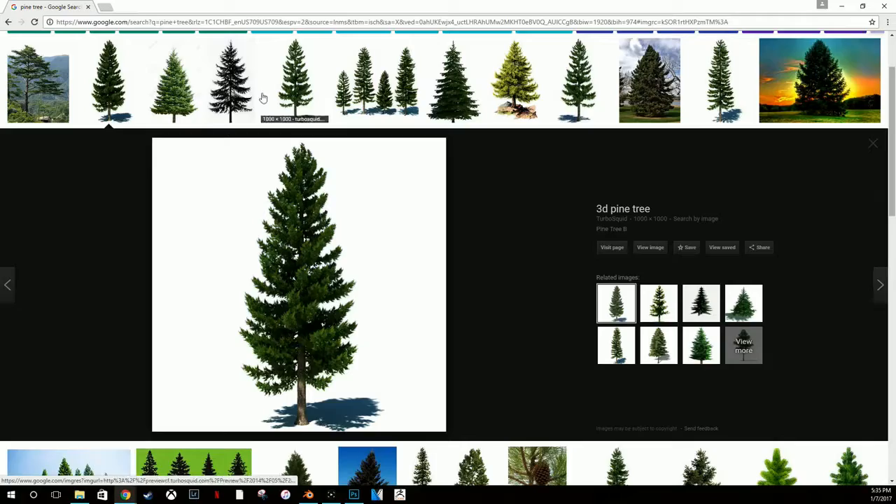
scroll(259, 102, down, 5)
scroll(259, 102, down, 6)
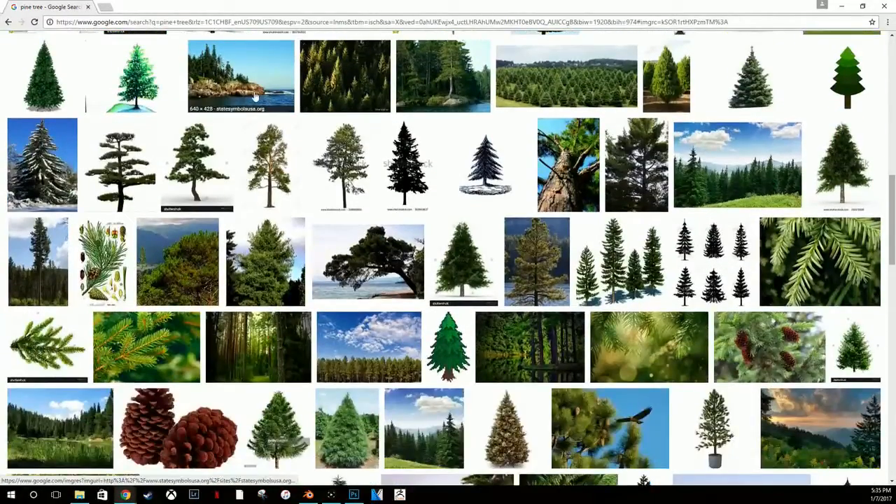
scroll(312, 96, up, 3)
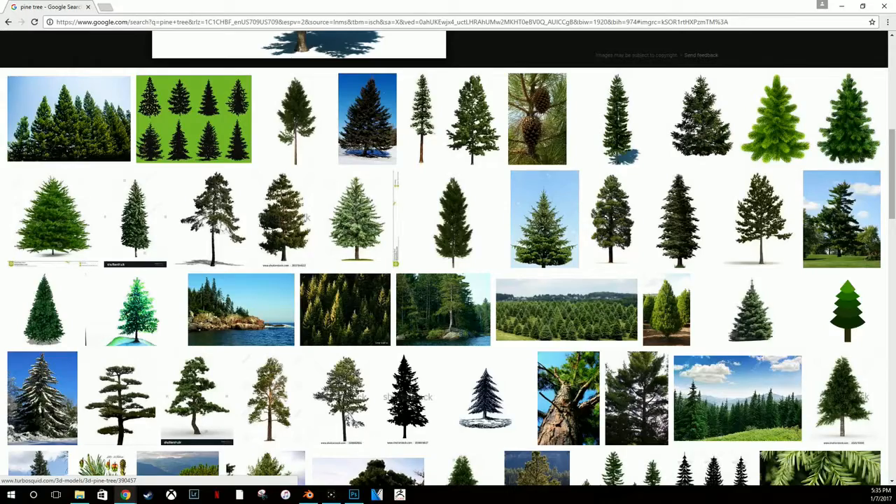
scroll(379, 210, down, 4)
scroll(378, 210, up, 3)
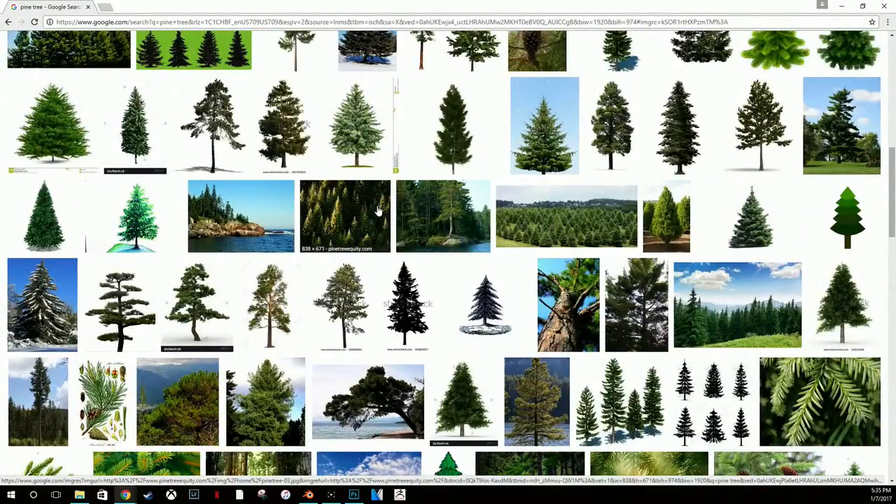
scroll(378, 211, up, 4)
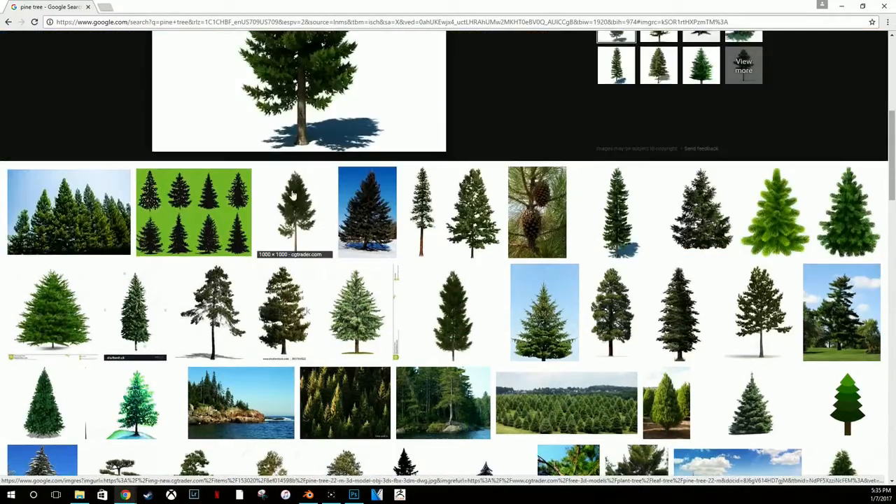
scroll(289, 196, up, 1)
scroll(289, 196, down, 3)
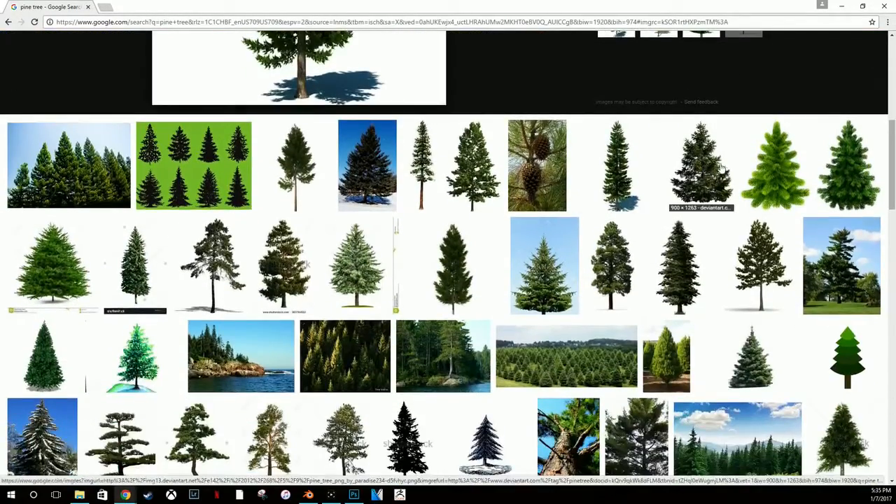
Step: Compare previews of the dbclipart tree, the Pinterest pine, the black silhouette and the "pine tree clipart – Clipart Free Download" image
click(741, 174)
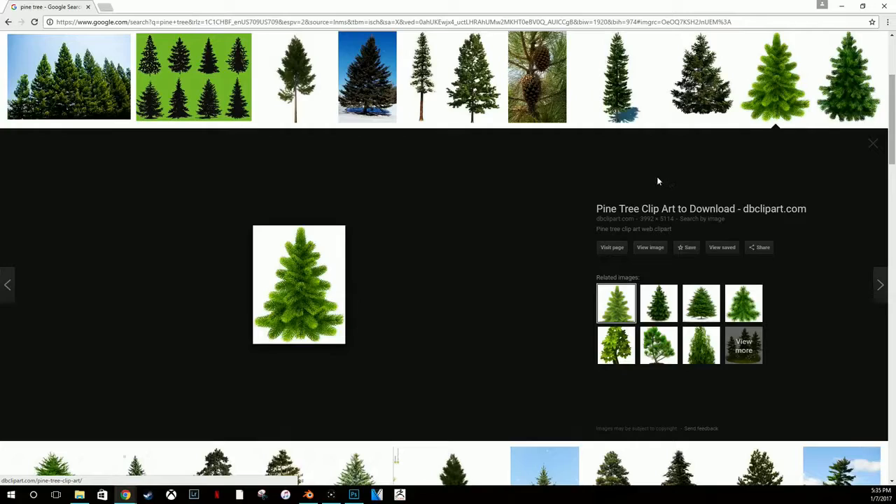
scroll(579, 165, up, 3)
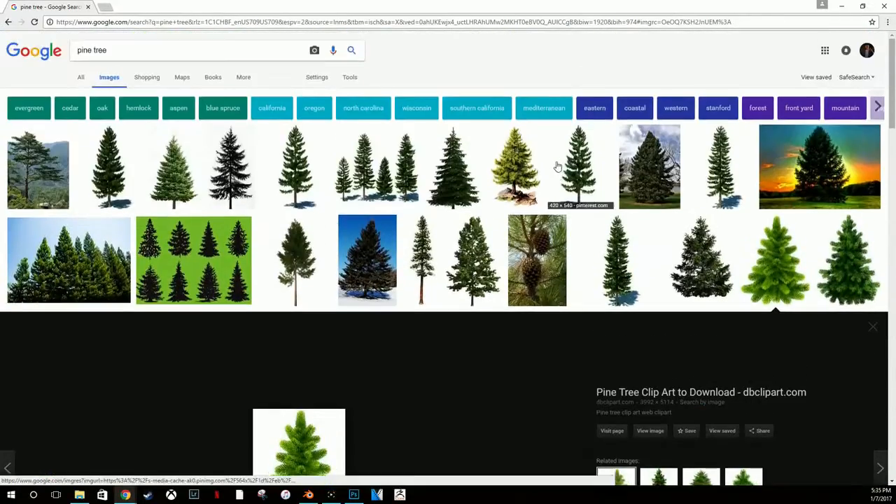
click(558, 161)
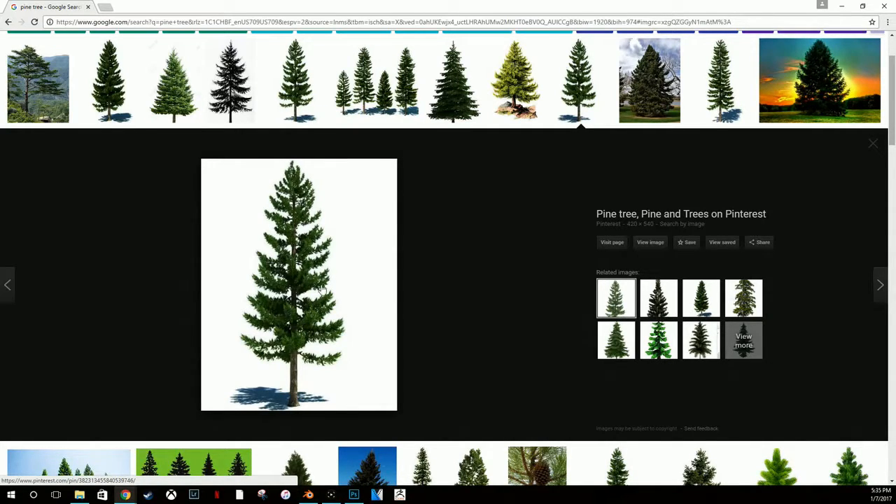
click(236, 112)
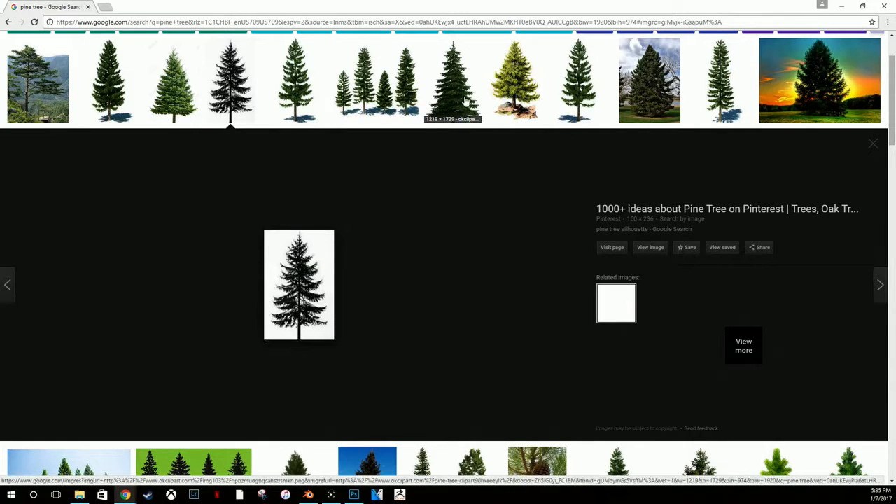
click(465, 101)
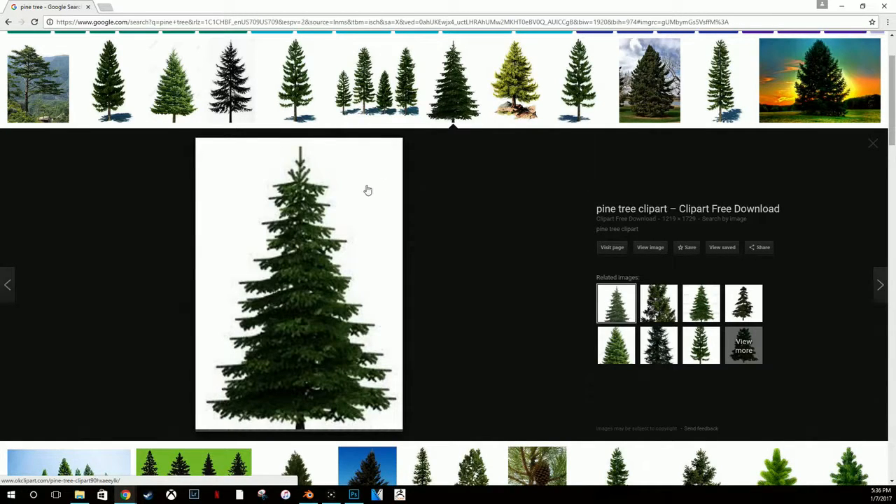
Step: Examine the 1219 × 1729 pine tree clipart, view the full-size PNG on its own page, and return to the results
scroll(303, 260, up, 1)
scroll(301, 253, down, 3)
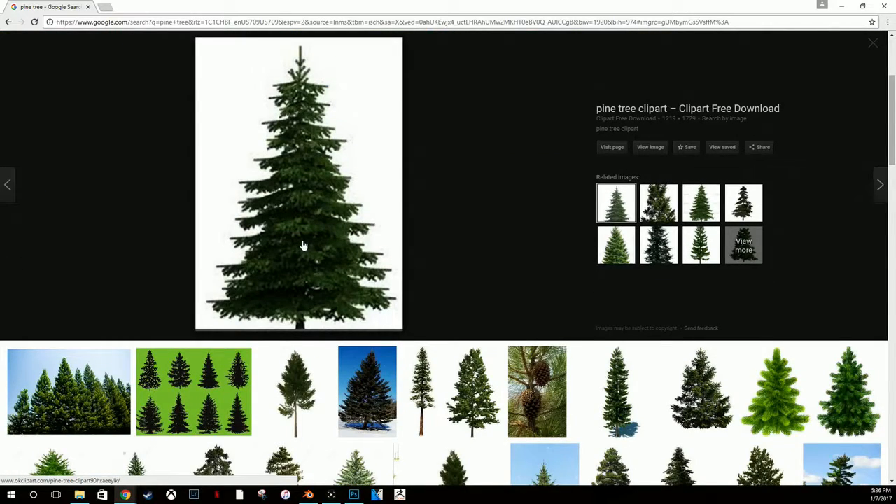
scroll(304, 245, up, 3)
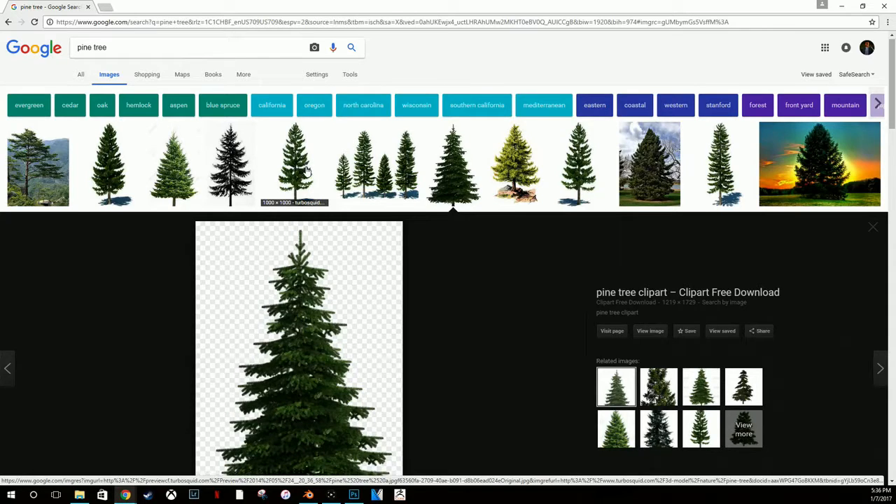
scroll(306, 170, down, 3)
click(643, 148)
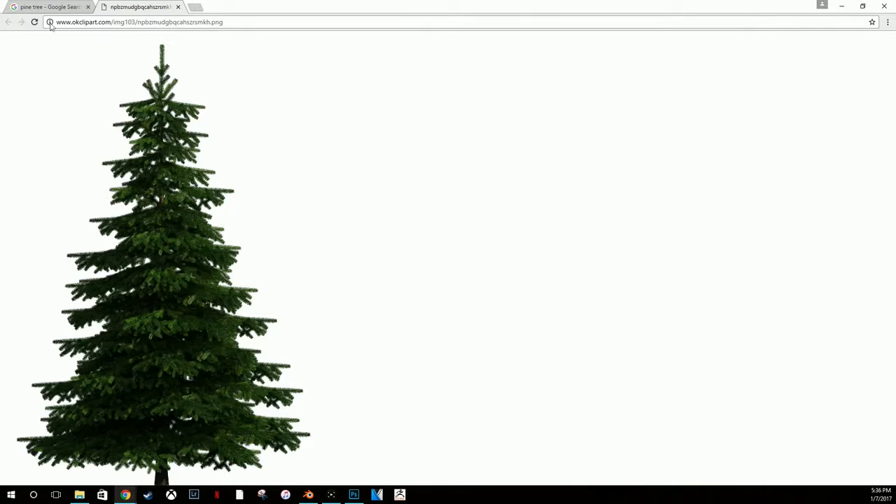
click(178, 7)
scroll(161, 50, up, 3)
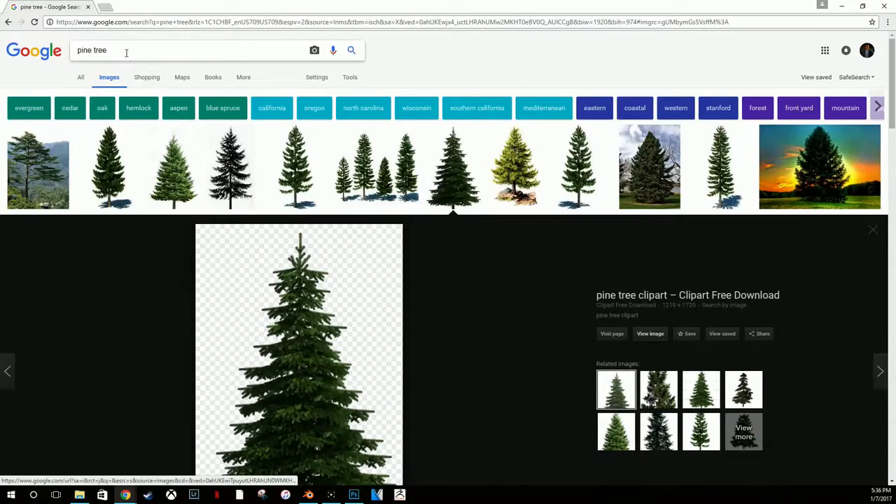
Step: Change the image search to "evergreen tree"
drag(93, 49, 73, 48)
text(ever)
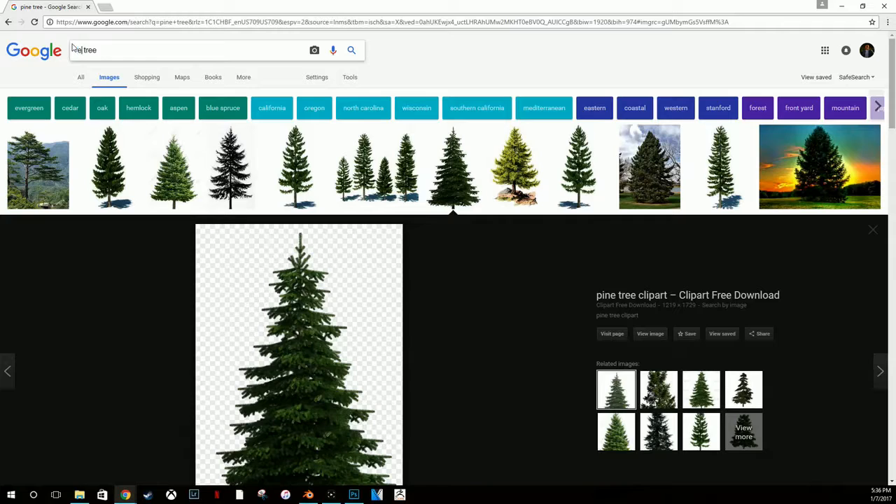
text(green)
key(Return)
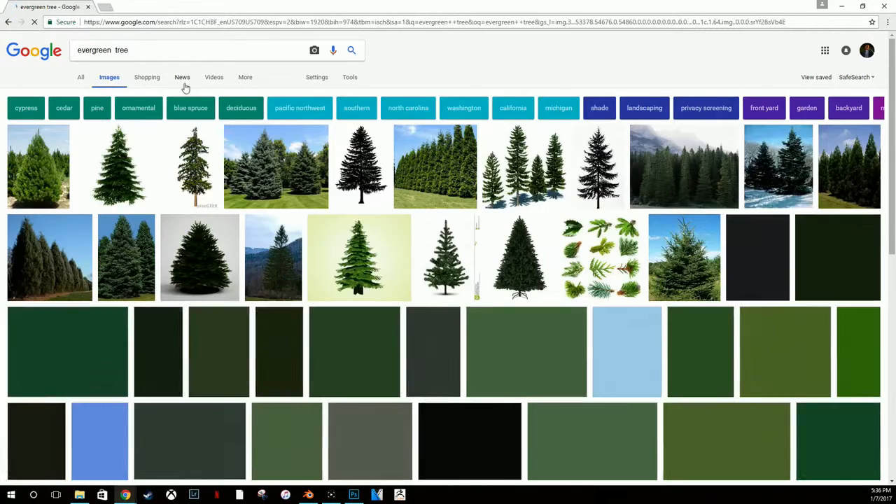
Step: Preview the black Evergreen Tree Outline silhouette and the misty forest photo from The Tree Center
click(361, 168)
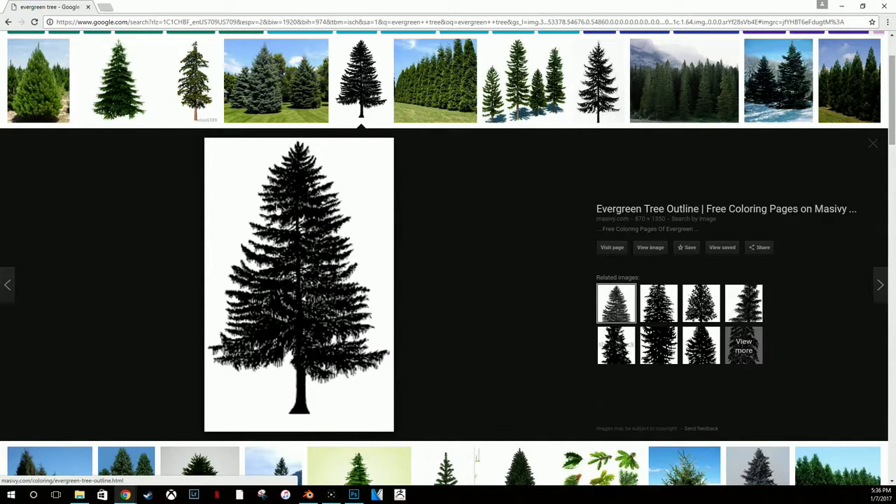
scroll(450, 198, up, 1)
click(683, 161)
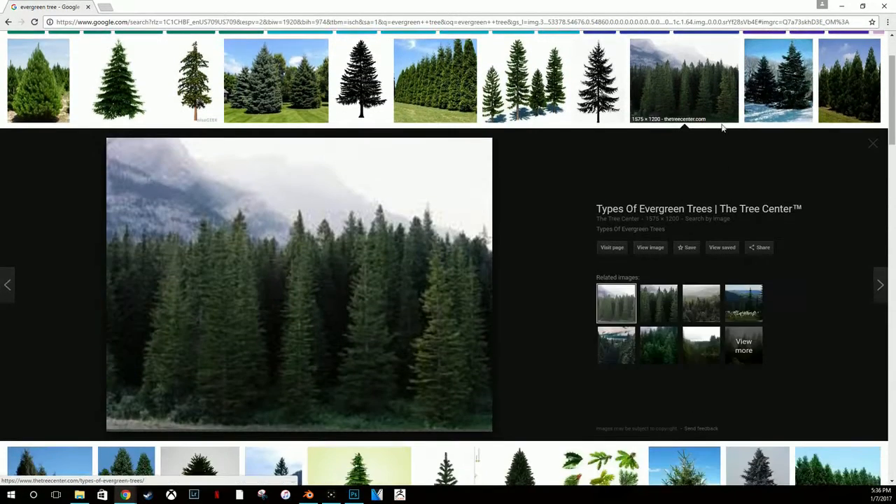
Step: Compare more evergreen tree results, including the snowy SULIS photo, and open the black Pinterest silhouette at full size
click(754, 103)
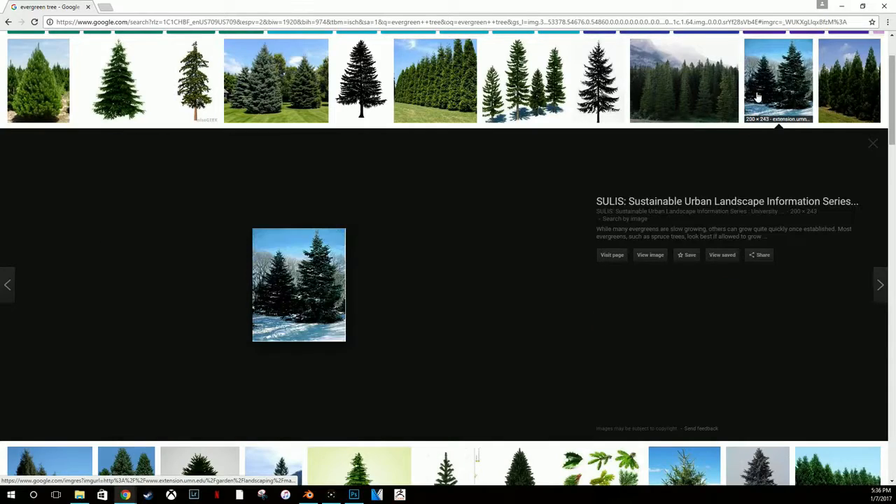
click(593, 98)
click(806, 102)
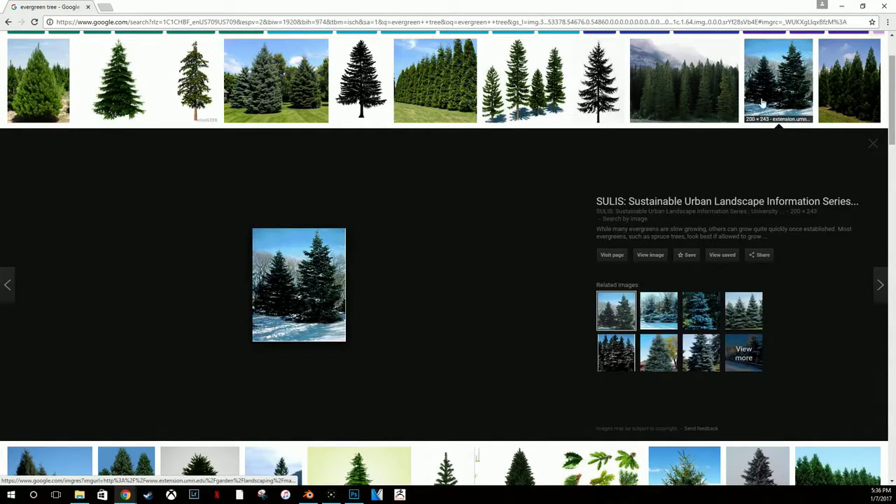
scroll(499, 193, down, 5)
scroll(502, 198, down, 4)
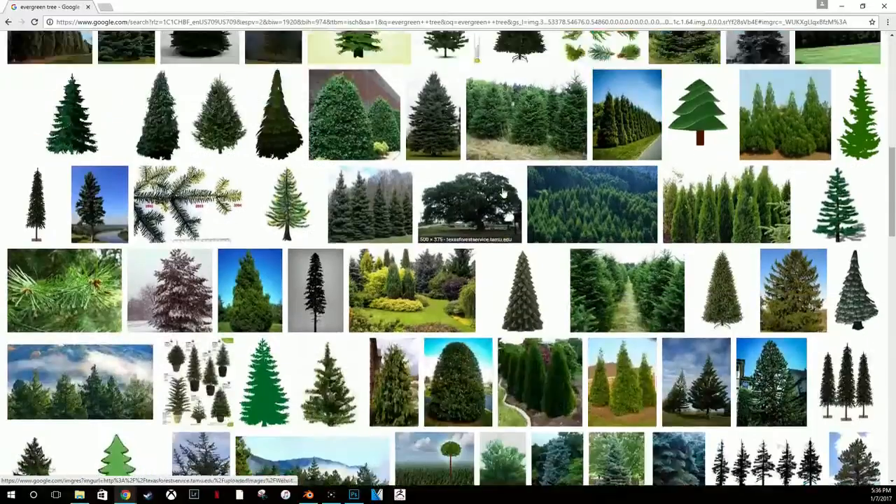
scroll(393, 169, up, 10)
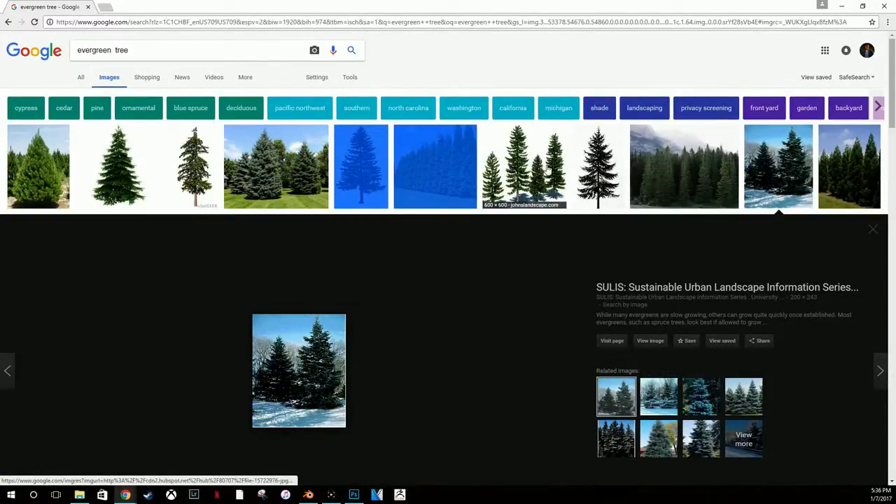
click(605, 170)
click(646, 246)
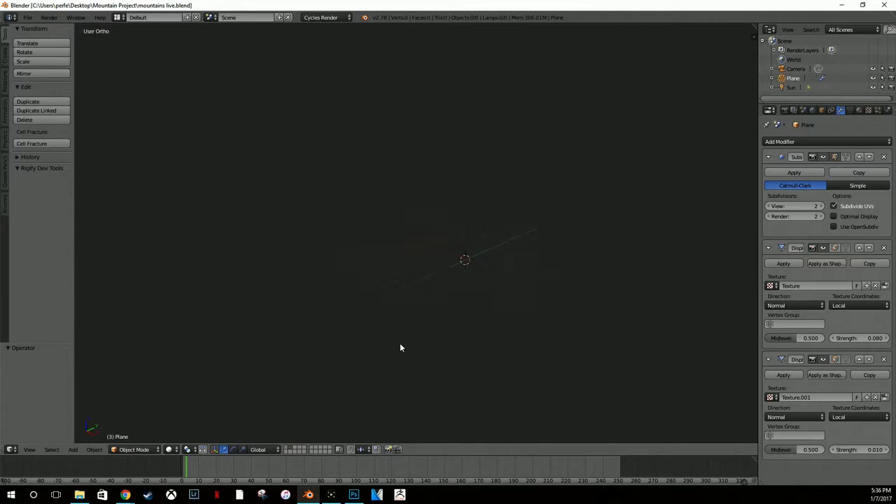
Step: Switch to Blender, add a circle mesh and fill its outline with a face in Edit Mode
key(KP_0)
scroll(558, 227, up, 4)
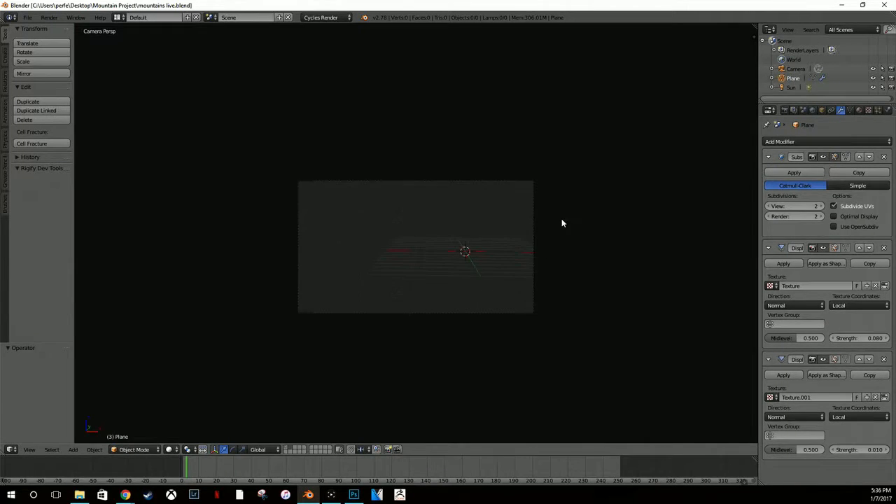
middle_drag(562, 219, 546, 246)
key(shift+a)
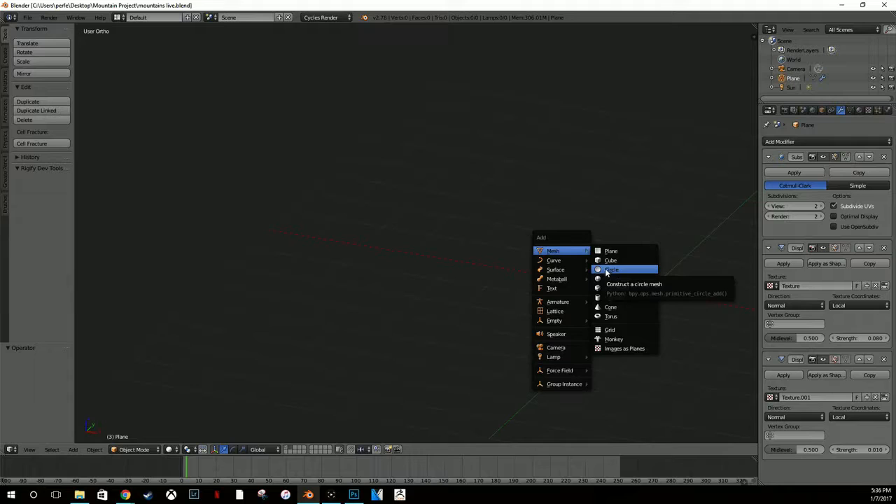
click(606, 271)
key(Tab)
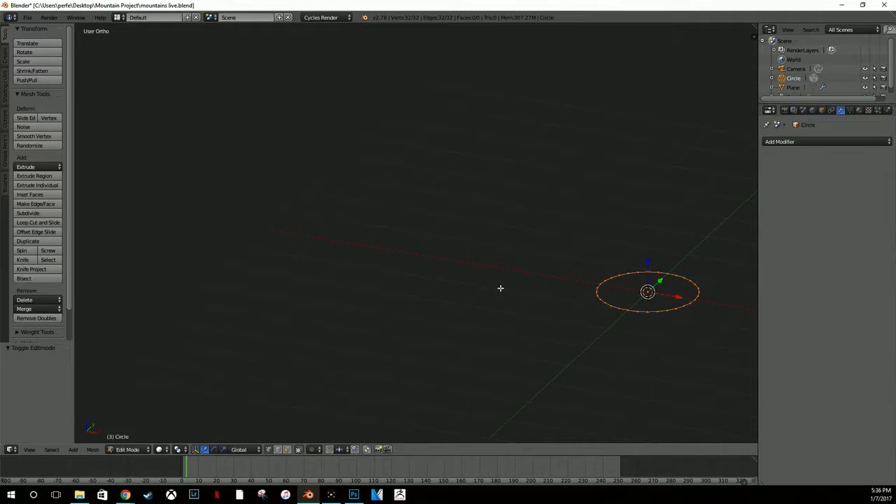
scroll(36, 339, down, 2)
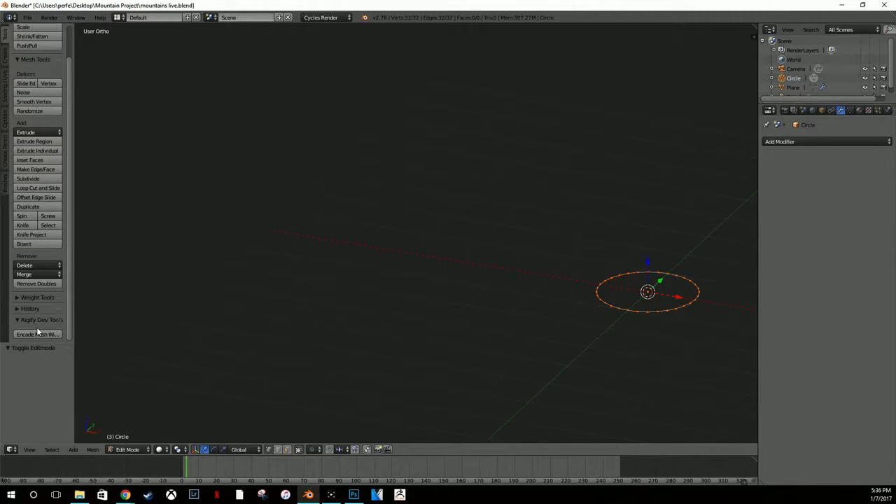
key(f)
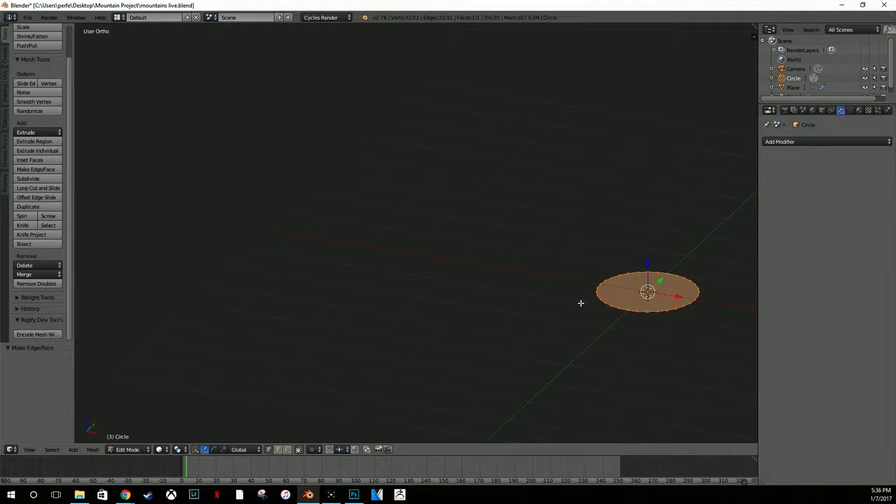
Step: Inset the circle's face repeatedly into concentric rings and merge the innermost vertices at center
key(KP_Decimal)
key(KP_7)
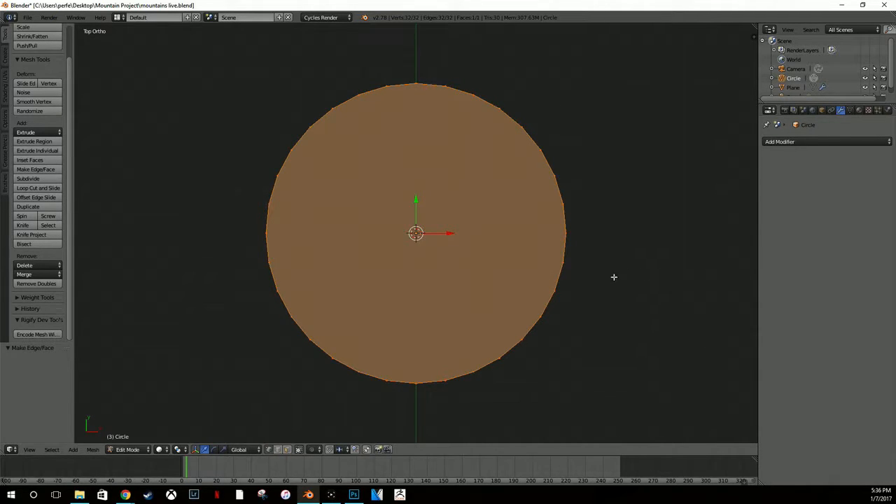
key(i)
click(569, 297)
key(i)
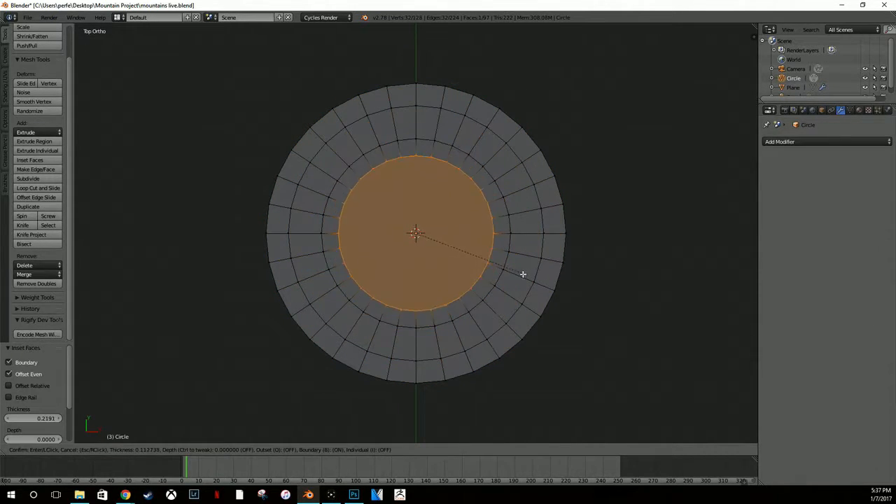
click(499, 268)
key(i)
click(459, 259)
key(i)
click(450, 253)
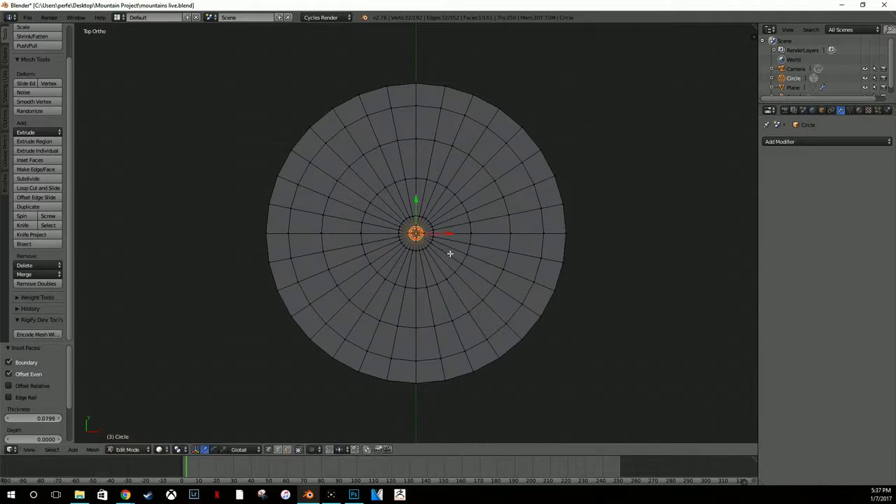
key(alt+m)
click(450, 254)
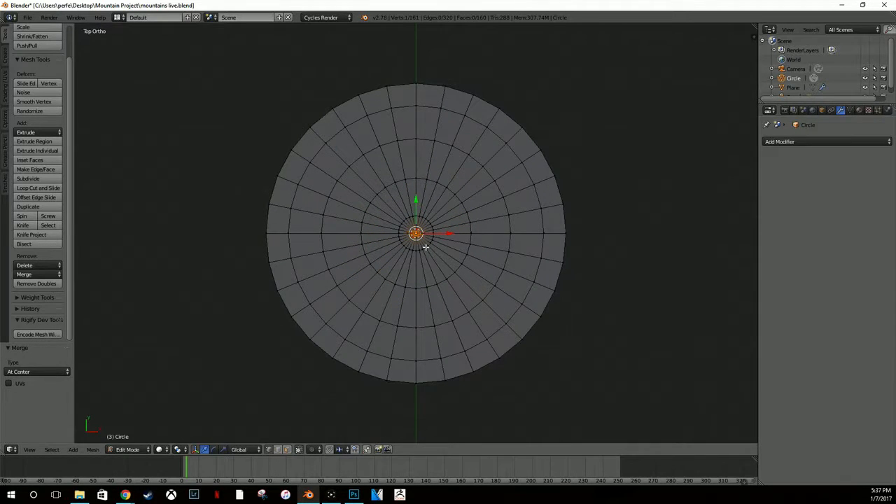
Step: Extrude the circle's outer edge loop upward along Z to form the tall lower part of a tree trunk
scroll(441, 239, up, 3)
middle_drag(453, 231, 505, 219)
scroll(504, 220, down, 2)
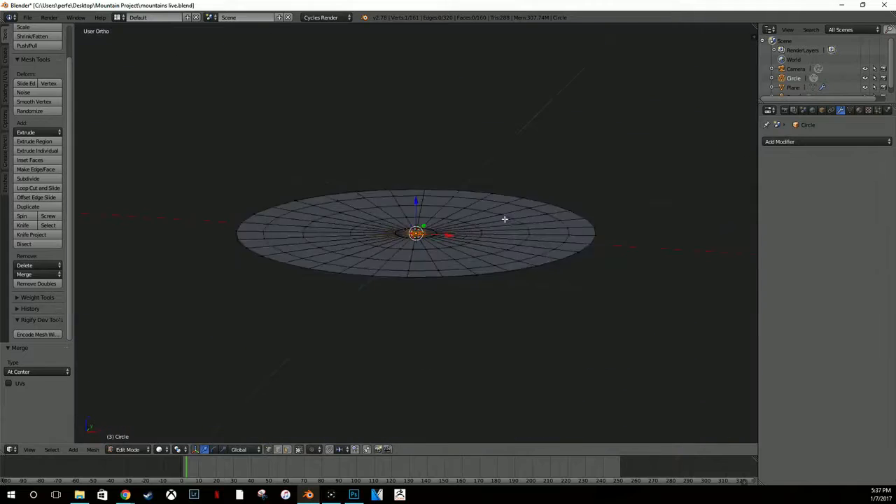
scroll(505, 219, down, 3)
alt+right_click(451, 240)
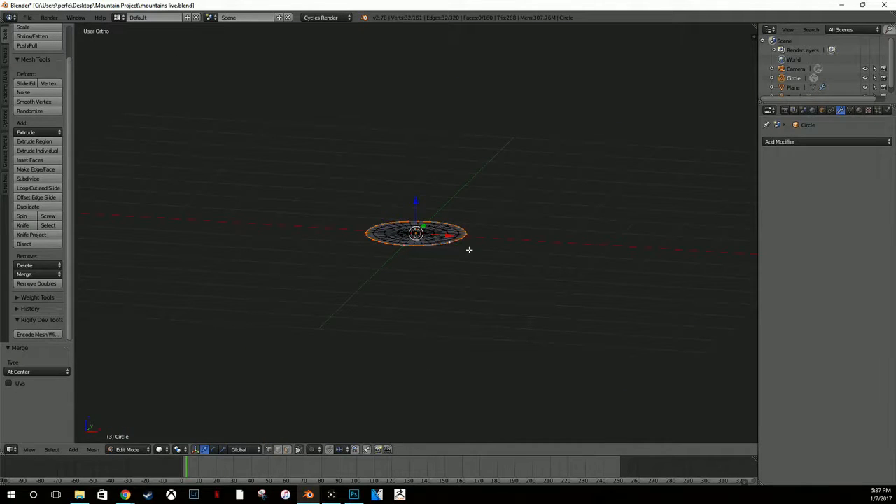
key(Tab)
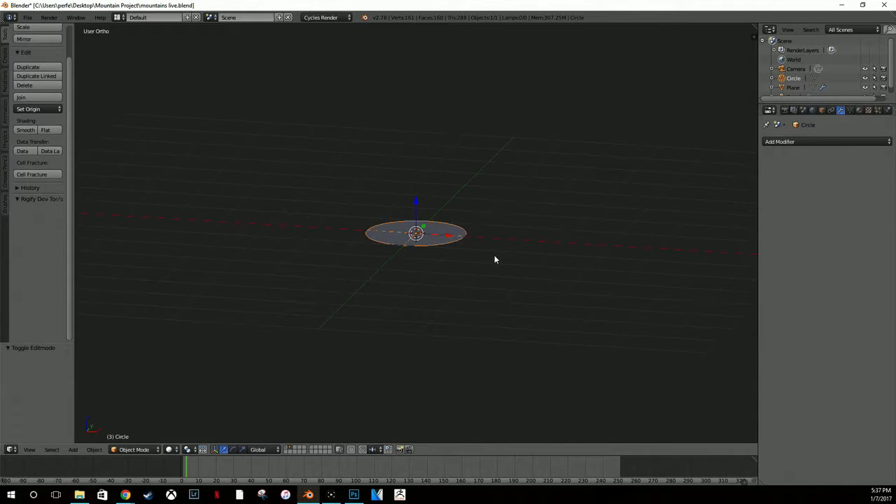
key(Tab)
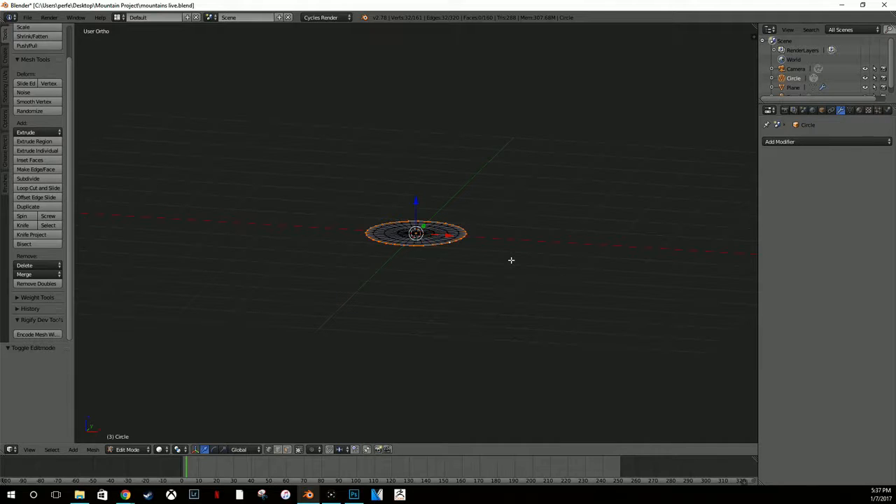
key(KP_1)
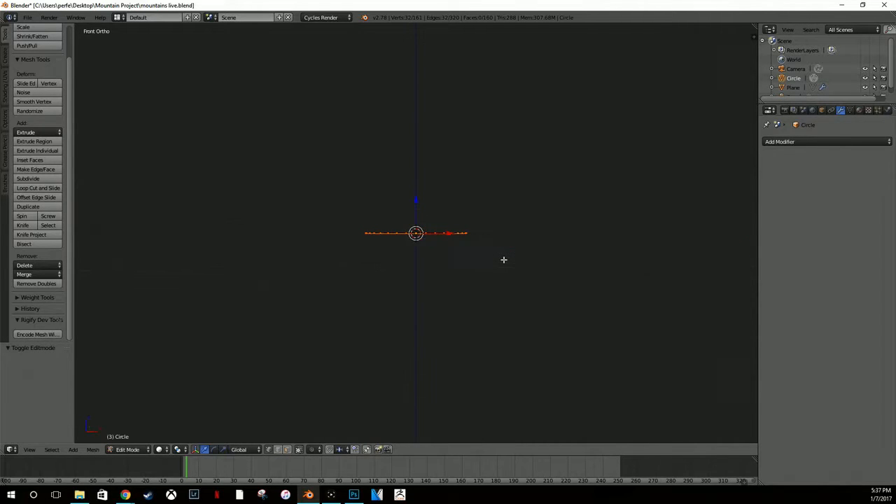
shift+middle_drag(494, 244, 486, 316)
scroll(483, 301, down, 3)
shift+middle_drag(480, 282, 470, 357)
key(e)
key(z)
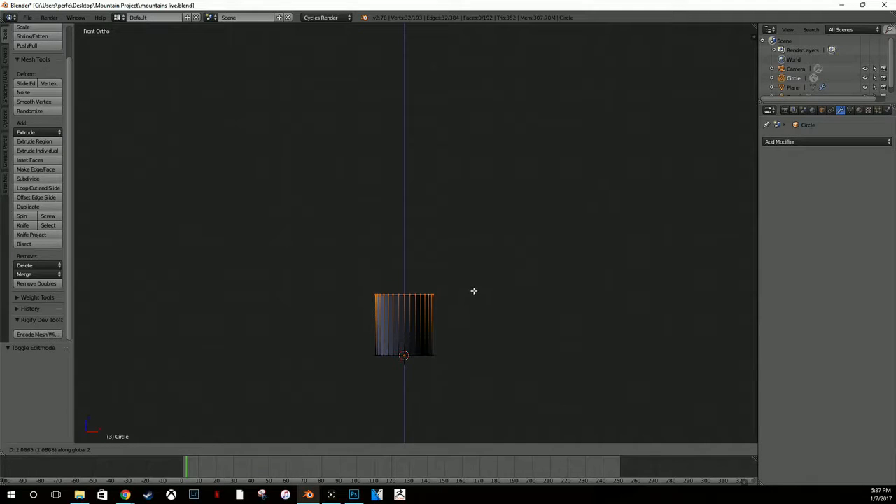
click(510, 89)
Step: Taper the trunk by scaling its top edge loop to about 0.807
shift+middle_drag(504, 109, 454, 246)
scroll(496, 210, down, 1)
key(s)
click(478, 204)
Step: Extrude the trunk's top edge loop about 7.94 units up along Z and scale the new end to about 0.465
key(e)
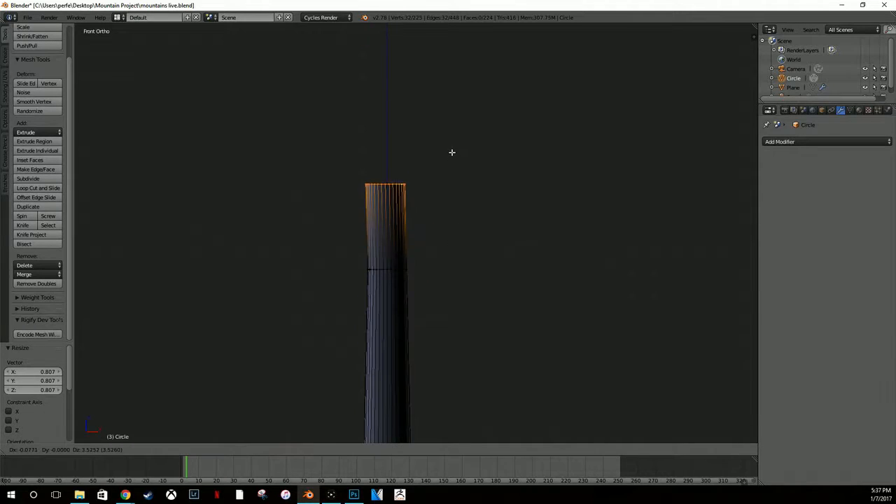
key(x)
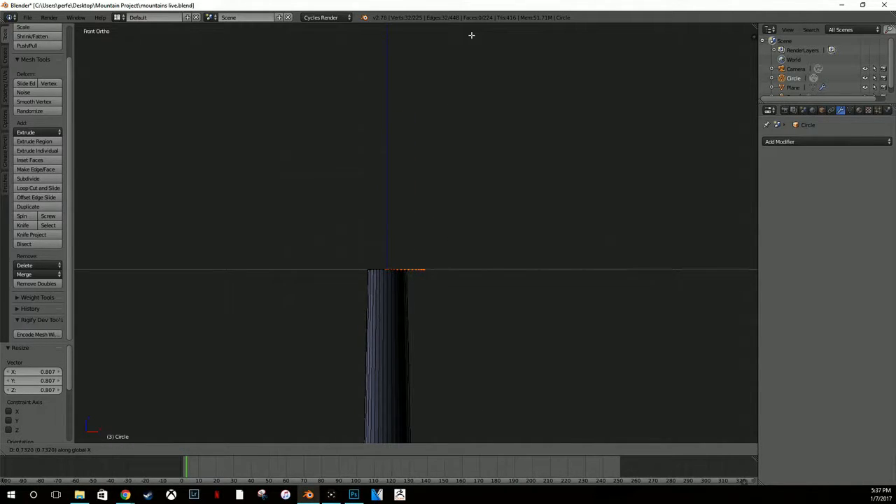
key(z)
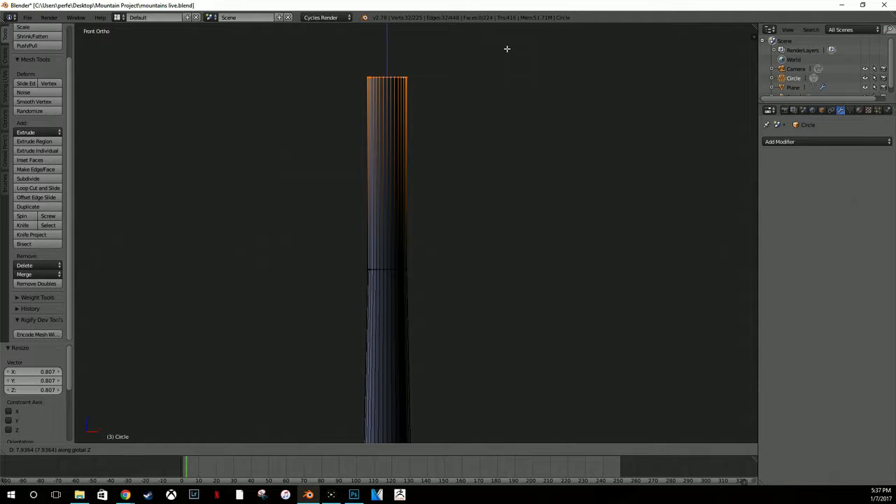
click(508, 49)
key(s)
click(462, 78)
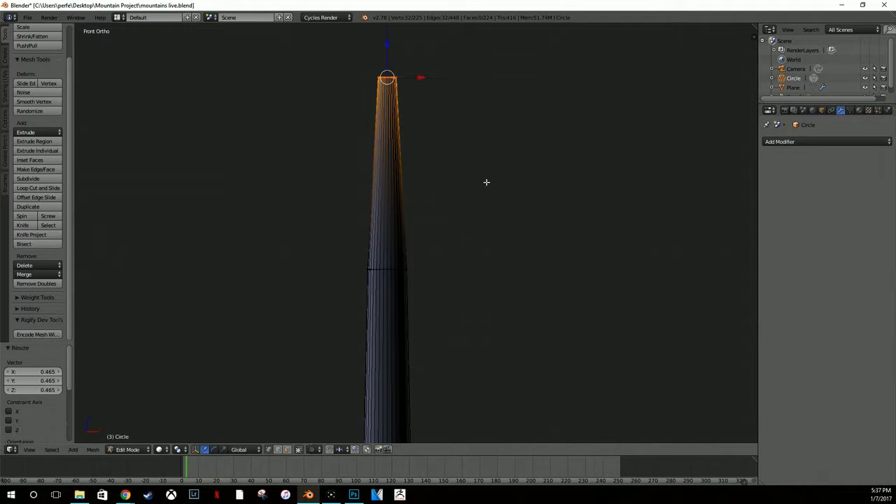
Step: Check the black evergreen silhouette in the browser as a reference for the trunk's proportions
click(124, 495)
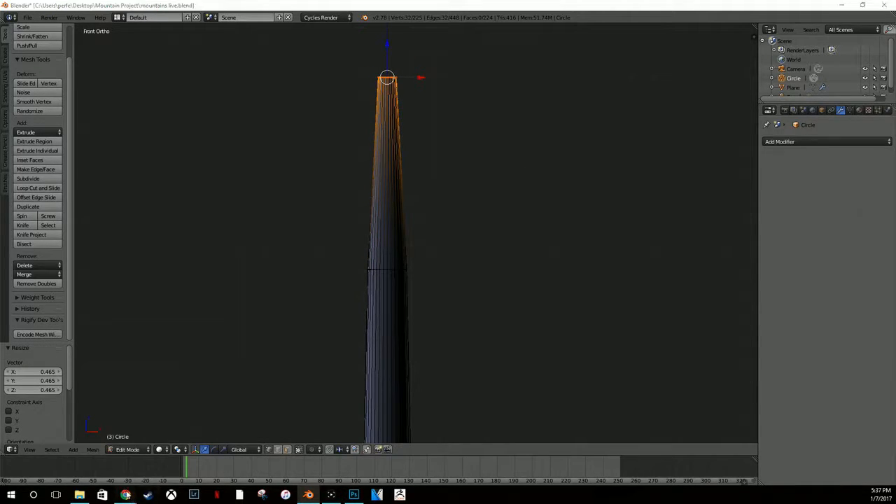
click(155, 474)
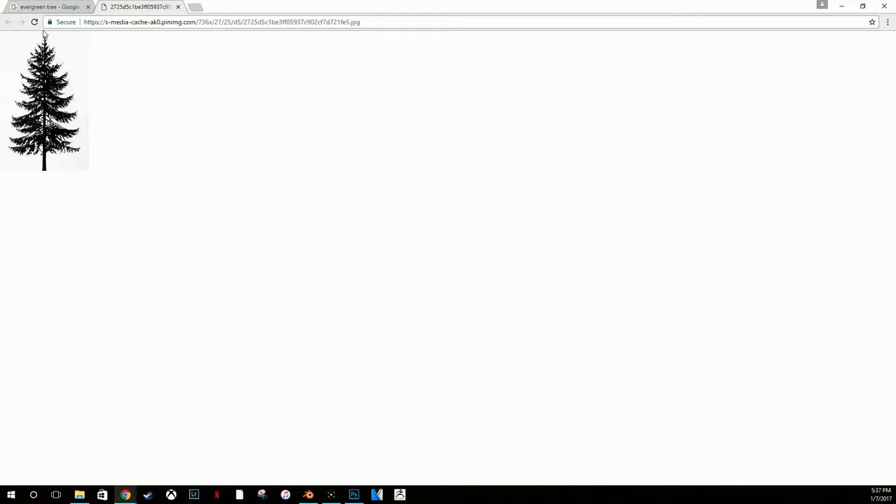
click(60, 7)
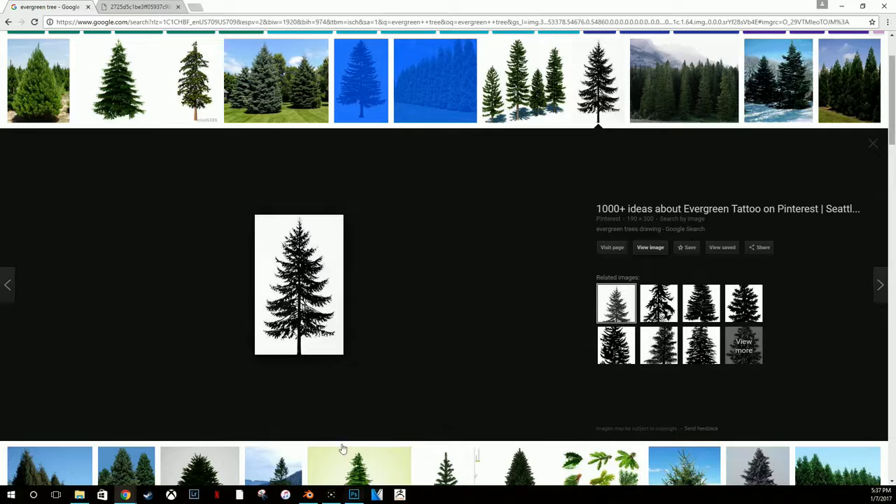
scroll(300, 308, up, 2)
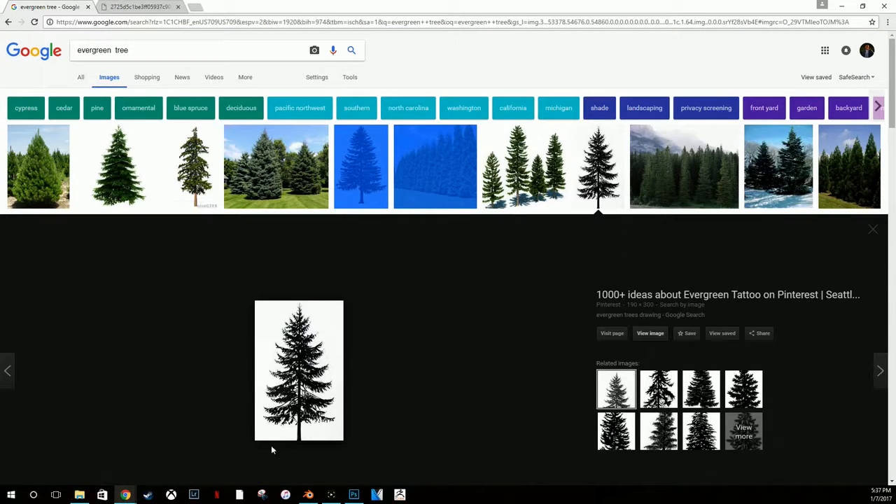
Step: Switch back to Blender and scale the trunk's middle edge loop to about 0.563
click(308, 495)
shift+middle_drag(385, 260, 366, 319)
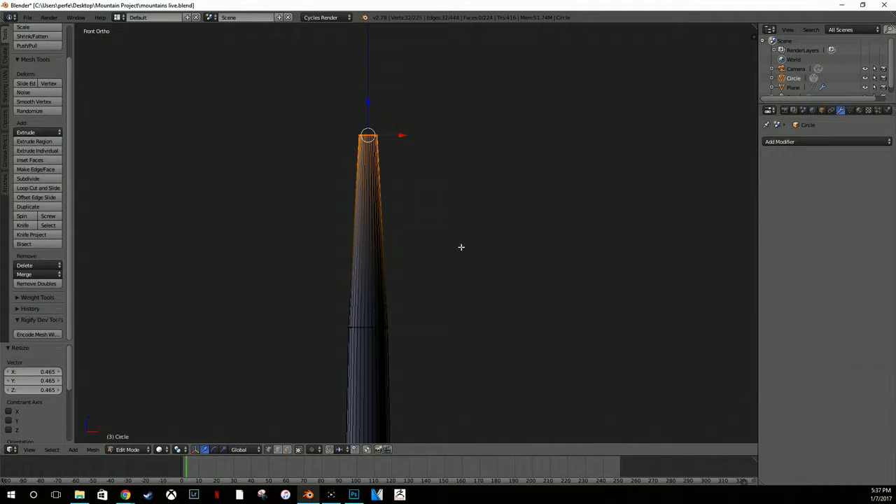
scroll(425, 210, down, 5)
scroll(392, 273, up, 6)
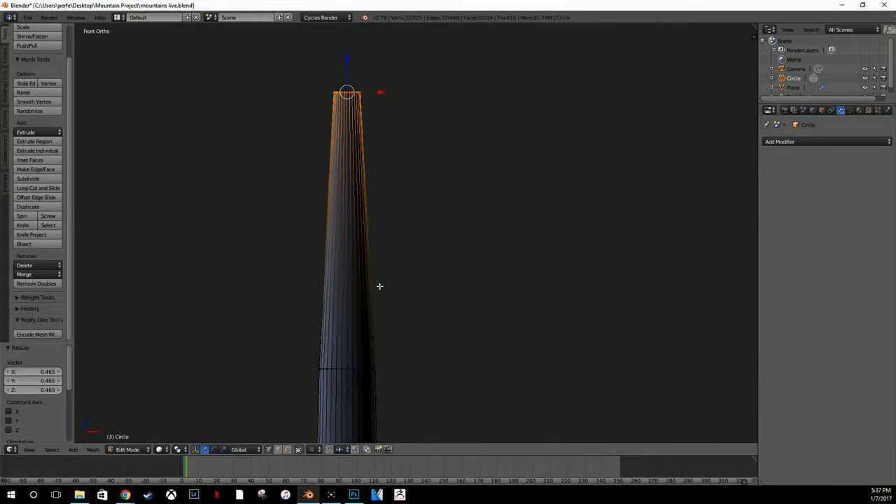
alt+right_click(342, 368)
key(s)
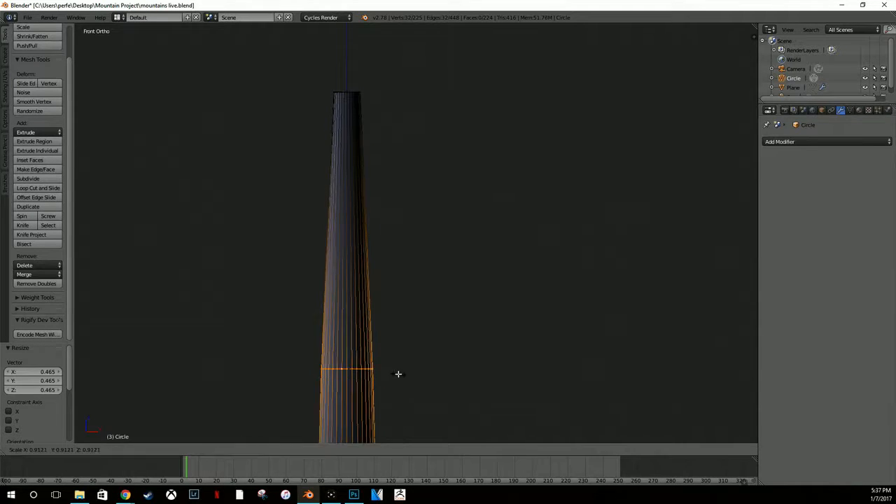
click(378, 367)
Step: Select the trunk's bottom edge loop, check its underside and display the front view in wireframe
shift+middle_drag(390, 369, 417, 385)
alt+right_click(383, 278)
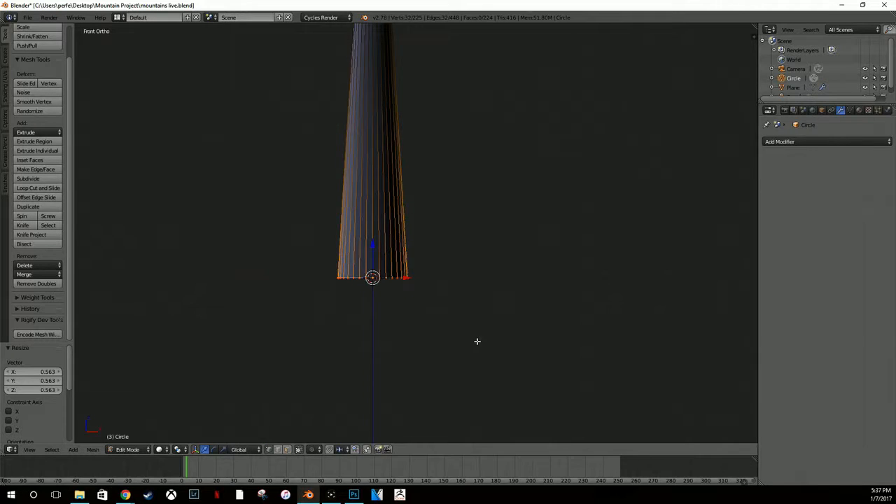
middle_drag(477, 341, 469, 268)
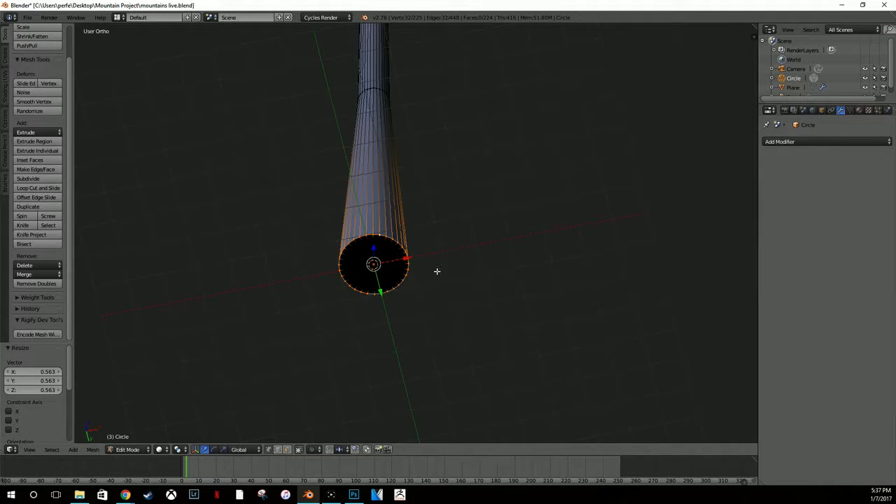
key(KP_1)
key(z)
Step: Try to rip the bottom edge loop away from the trunk
key(v)
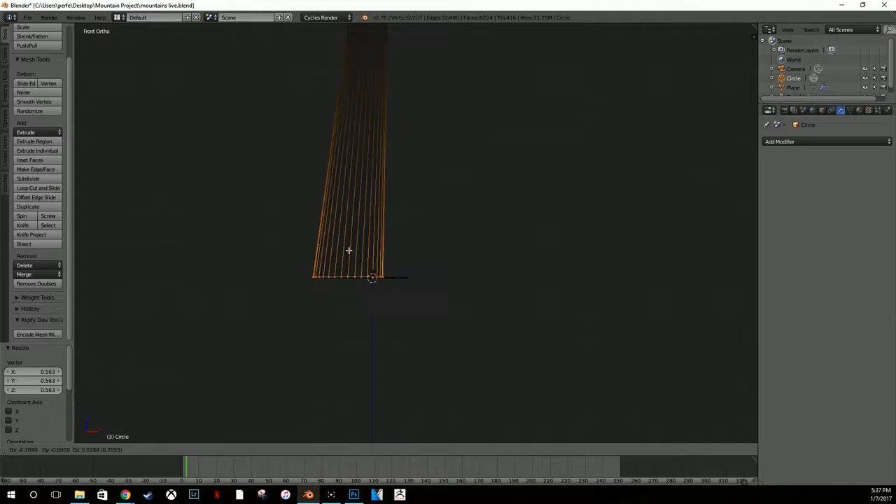
click(353, 250)
key(ctrl+z)
Step: Box-select the vertices at the trunk's base in the front view and scale them to 0.561
key(b)
drag(313, 242, 473, 328)
key(s)
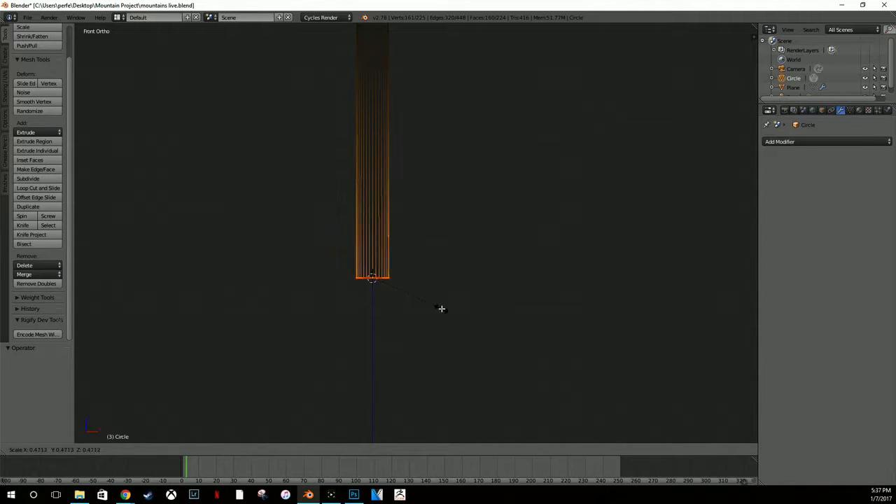
click(456, 314)
shift+middle_drag(454, 183, 438, 264)
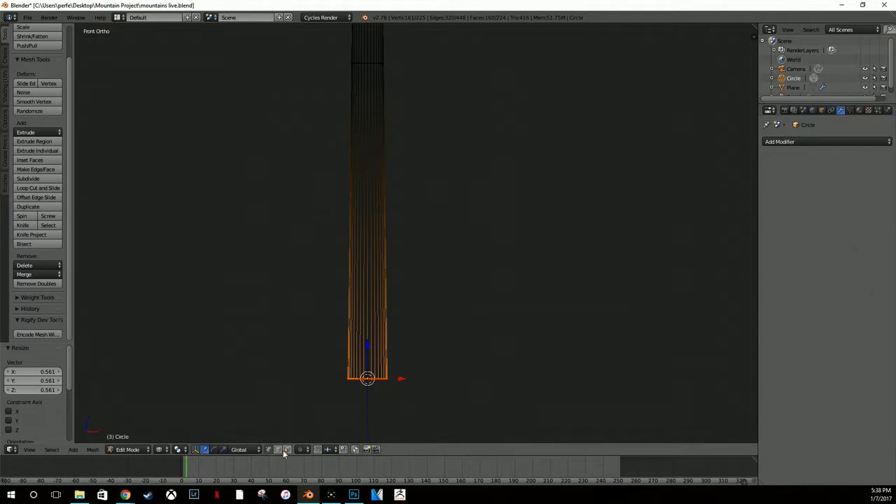
Step: Switch to the browser, open the wiseGEEK evergreen picture at full size and move the window off this screen as a reference
mouse_move(135, 496)
click(160, 456)
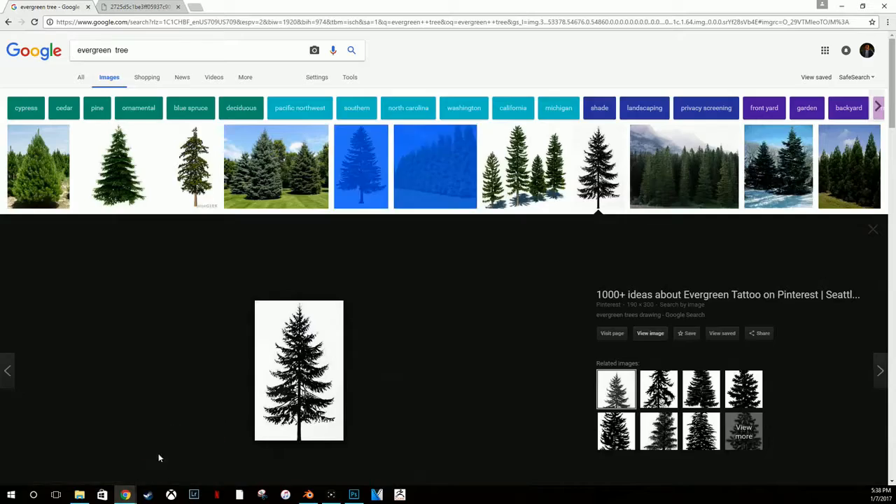
click(191, 6)
click(163, 7)
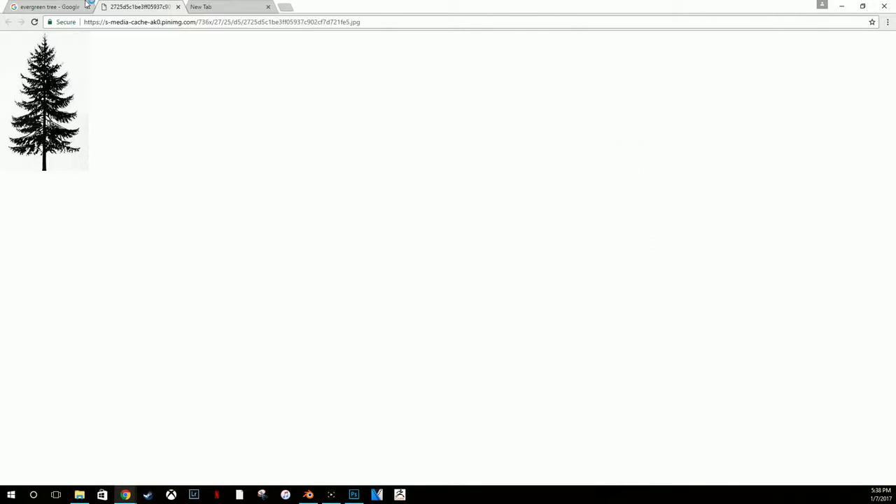
click(82, 6)
click(171, 147)
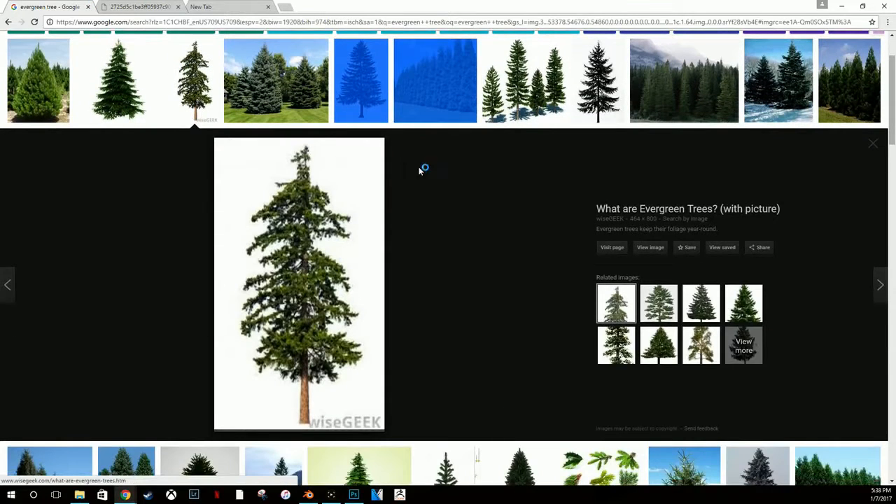
click(650, 247)
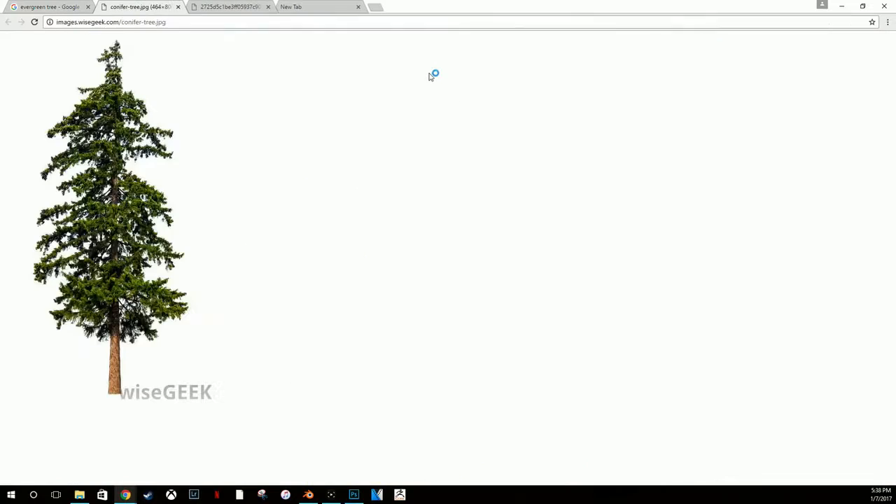
drag(448, 5, 0, 75)
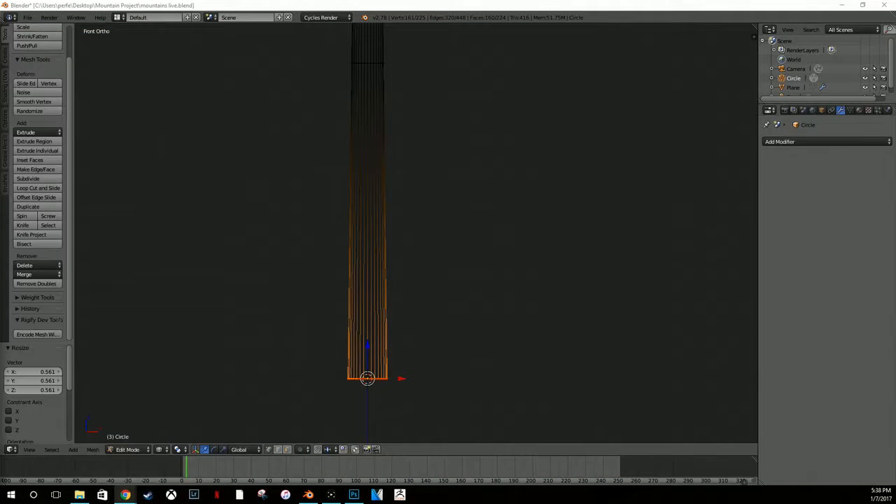
Step: Switch back to Blender and scale the selected trunk base to 1.060 in the front view
mouse_move(387, 172)
middle_down()
mouse_move(384, 204)
mouse_move(386, 177)
middle_up()
key(KP_1)
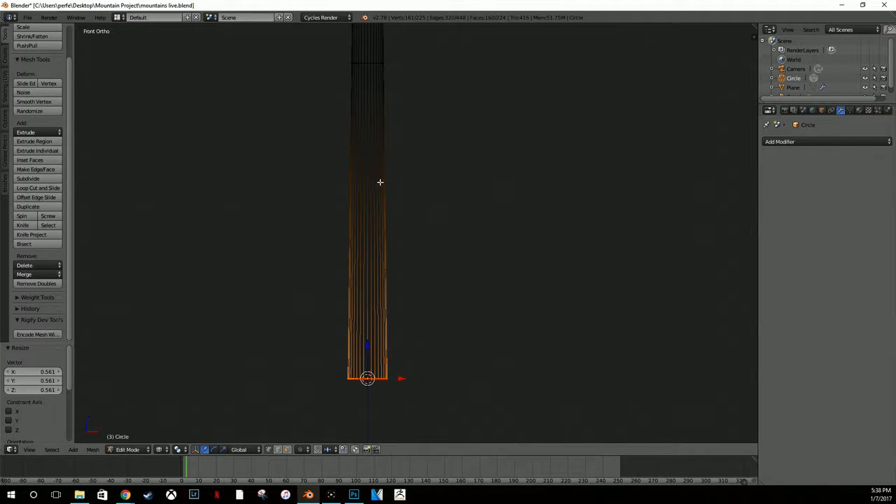
scroll(386, 176, down, 3)
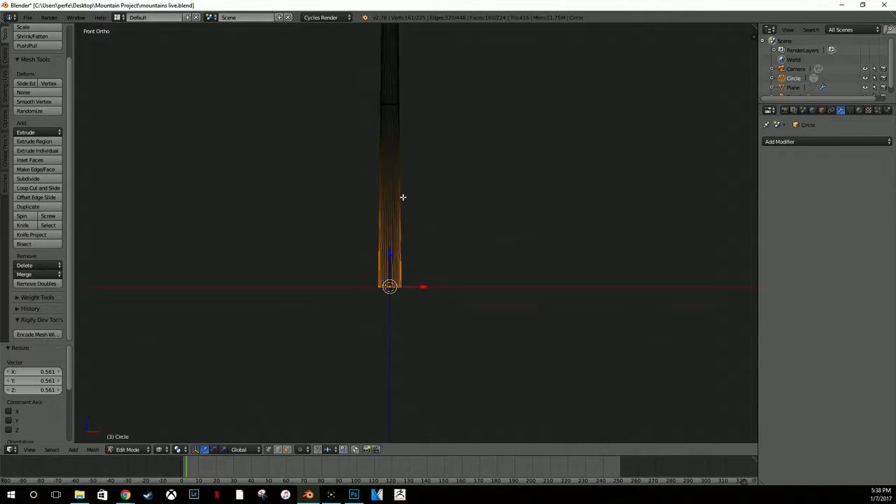
key(s)
click(439, 298)
Step: Select the trunk's top edge loop and try to extrude it
shift+middle_drag(433, 194, 435, 345)
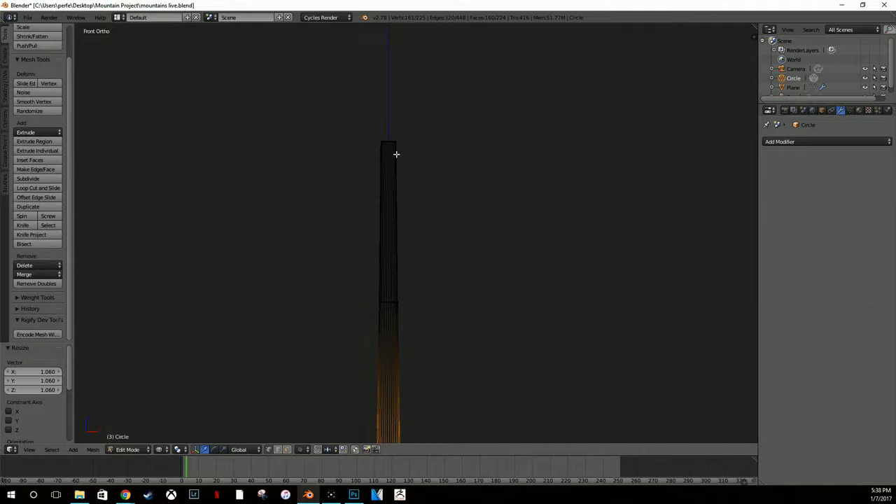
middle_drag(390, 142, 389, 243)
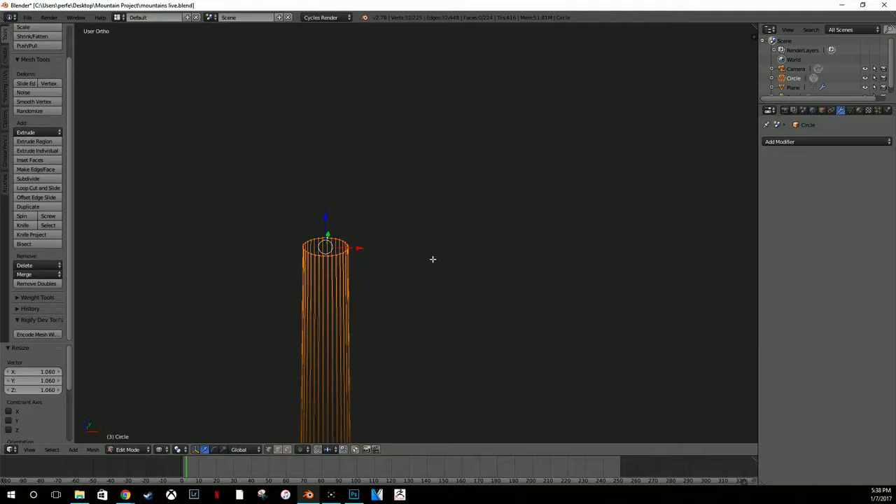
key(e)
click(420, 237)
key(ctrl+z)
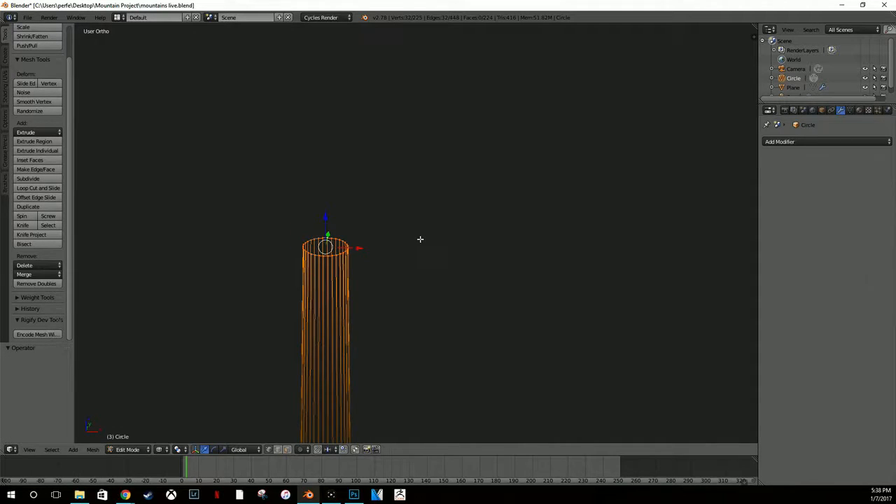
Step: Scale the trunk's top edge loop to 0.650
scroll(420, 239, down, 5)
scroll(417, 242, up, 2)
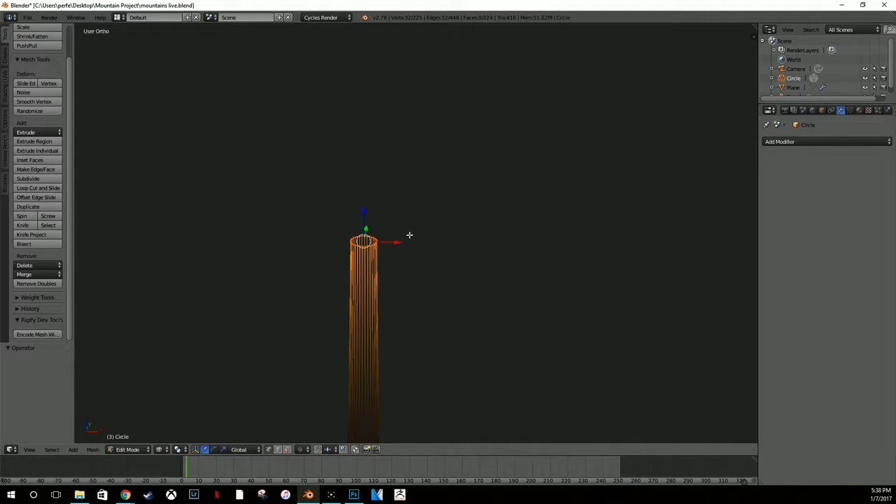
key(s)
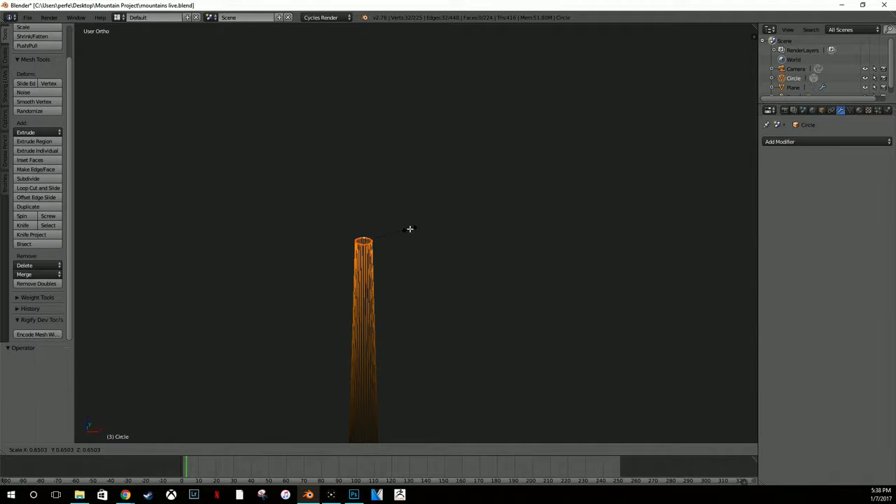
click(410, 229)
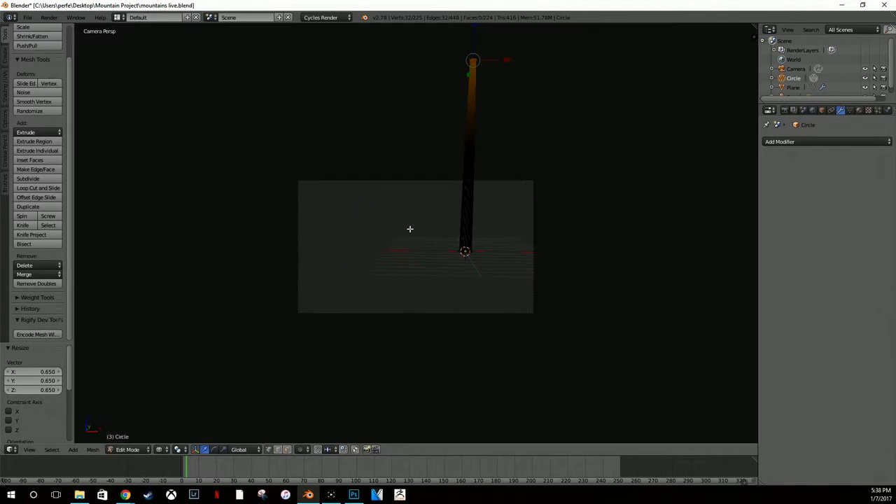
Step: Extrude the trunk's top edge loop 1.641 upward along Z and scale the new loop to 0.769
key(KP_1)
scroll(433, 223, up, 4)
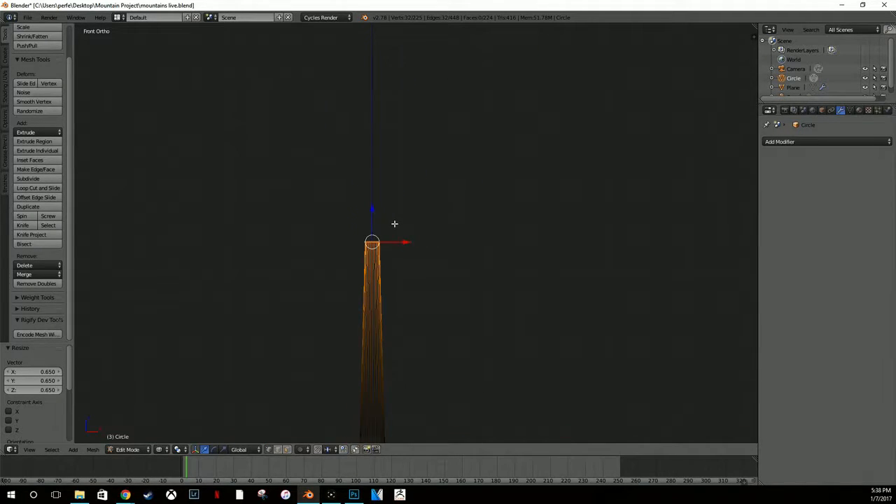
key(e)
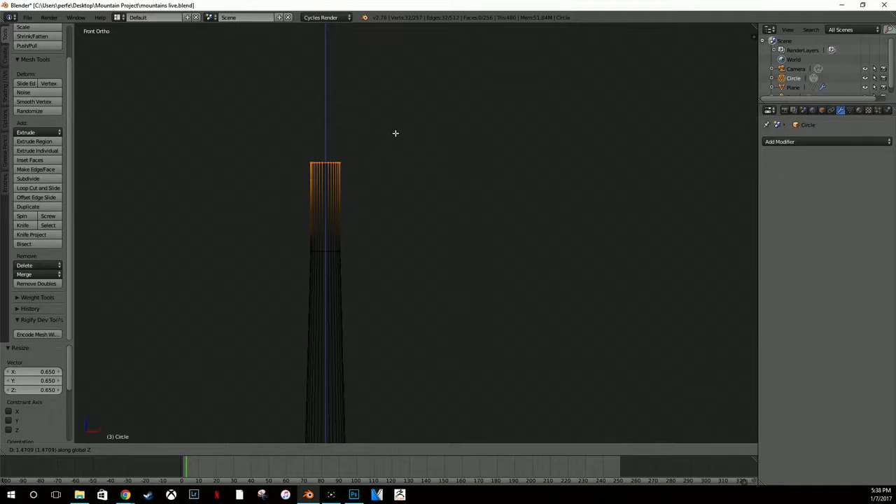
click(394, 134)
key(s)
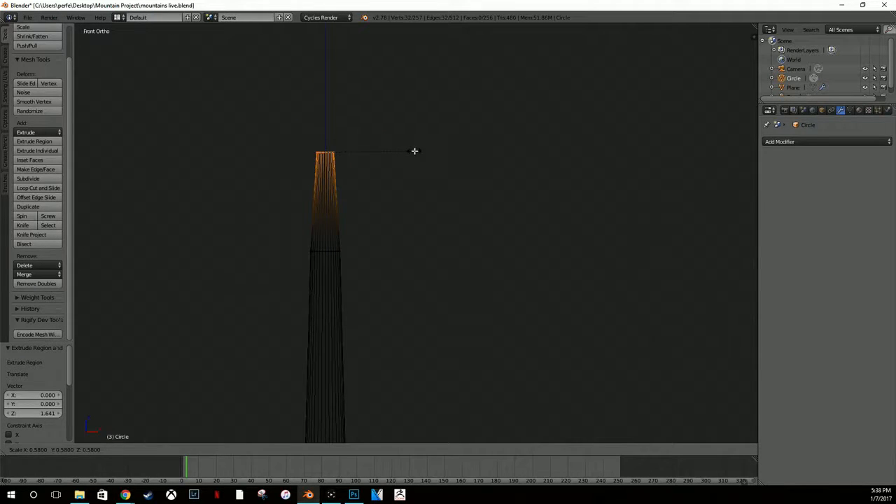
click(443, 148)
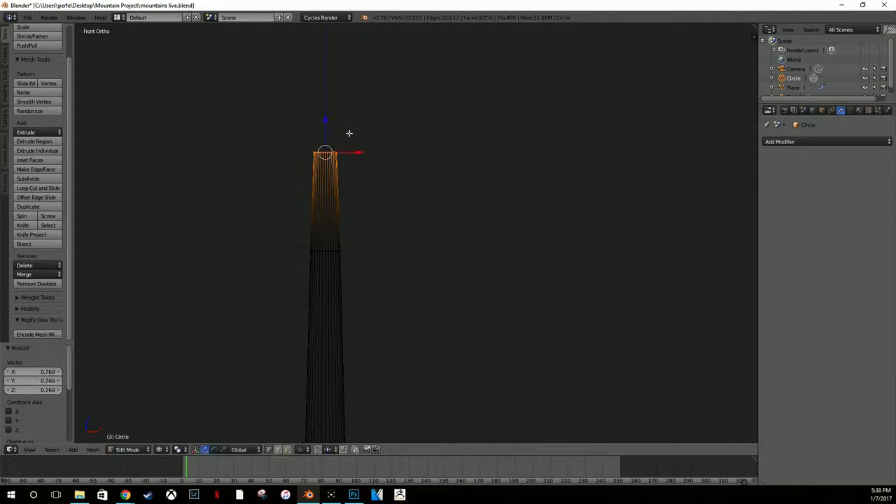
Step: Raise the top edge loop far up along Z to lengthen the trunk and scale the loop to 0.584
key(e)
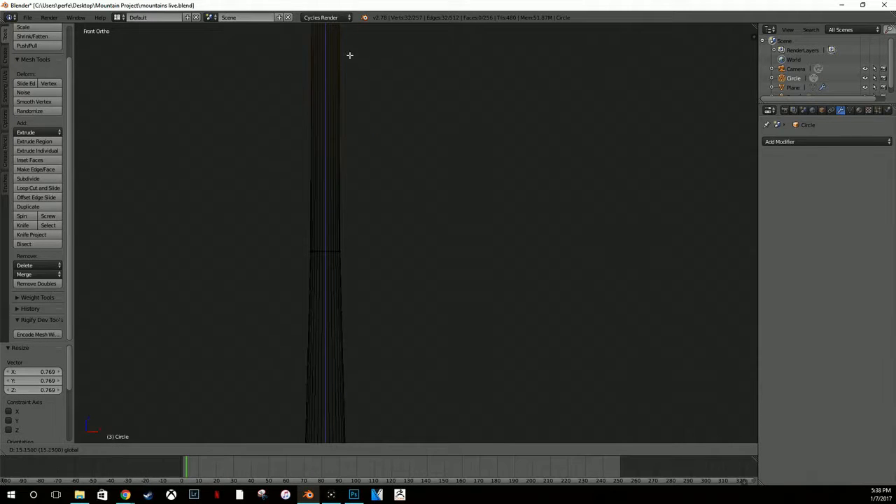
click(350, 169)
scroll(353, 187, down, 4)
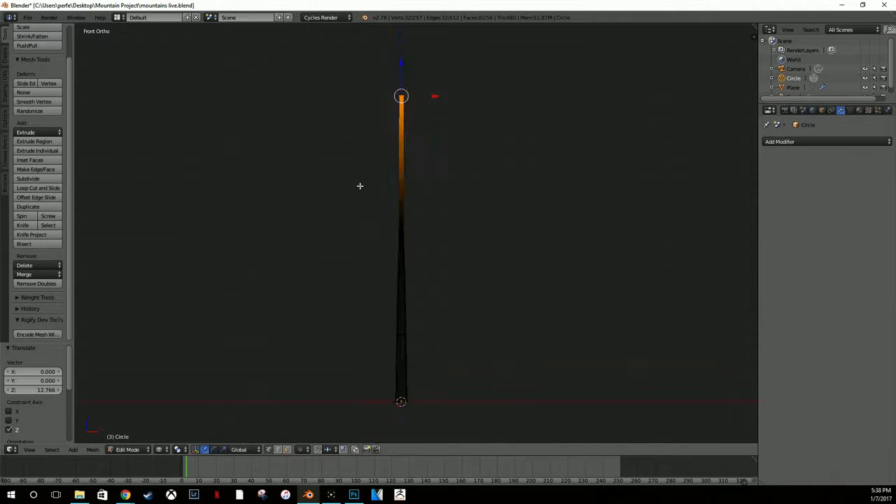
drag(397, 104, 397, 173)
key(s)
click(419, 185)
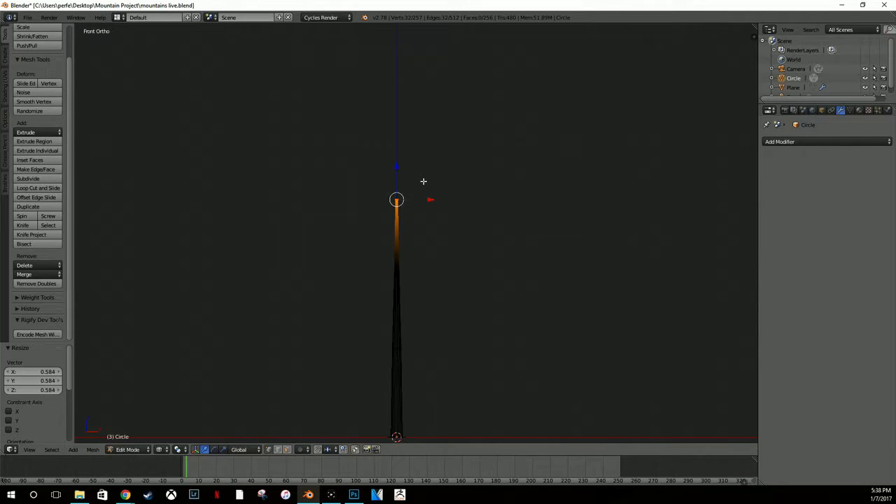
Step: Merge the trunk's top edge loop at its center to form a pointed tip
key(alt+m)
click(423, 182)
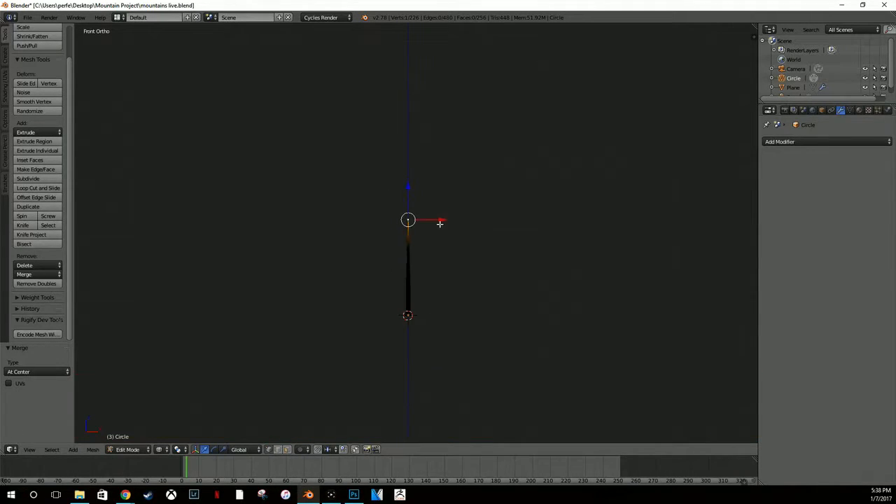
key(Tab)
scroll(427, 217, down, 4)
key(Tab)
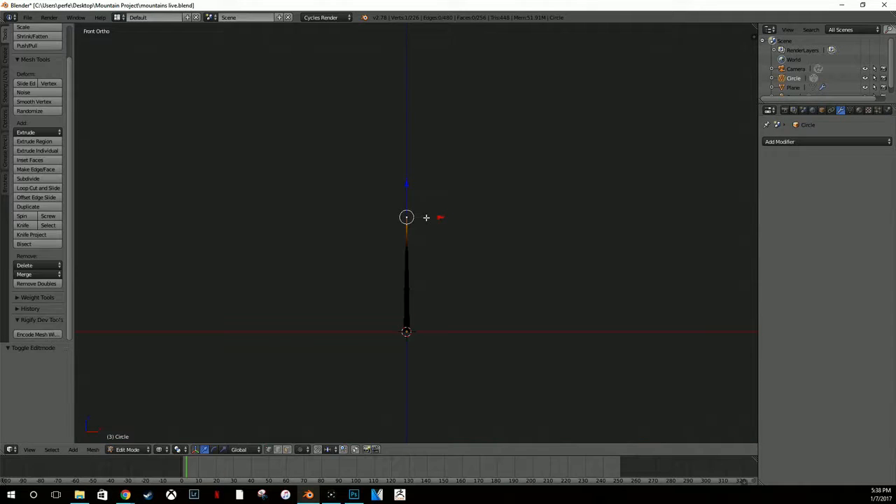
Step: Examine the trunk's taper and pointed tip in solid shading in Object Mode
scroll(424, 220, up, 4)
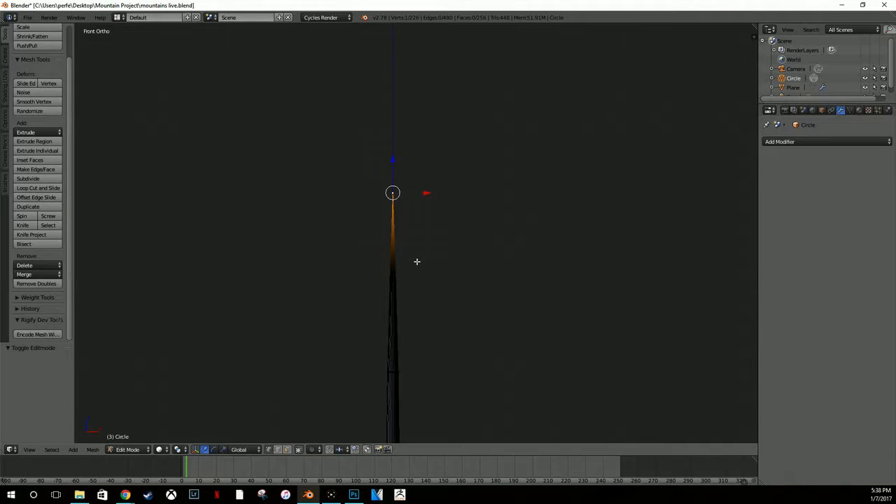
key(Tab)
scroll(412, 280, down, 4)
scroll(413, 274, up, 3)
scroll(413, 273, up, 6)
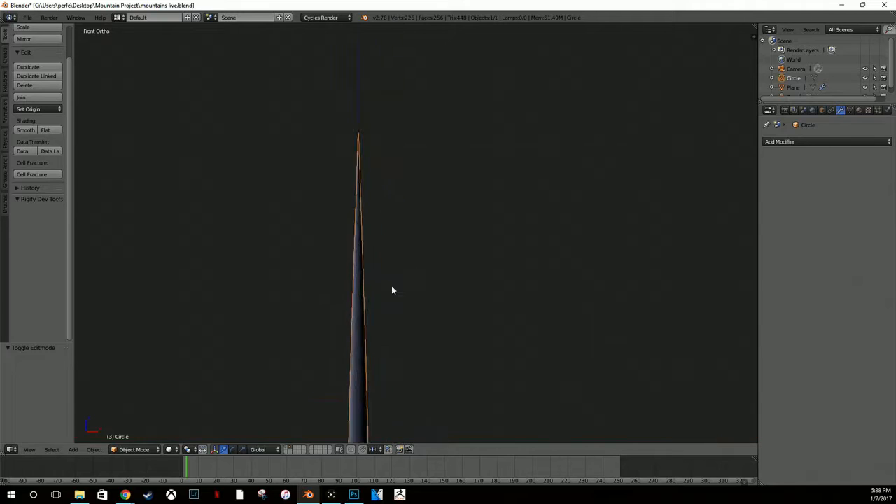
scroll(372, 241, down, 2)
scroll(374, 237, down, 1)
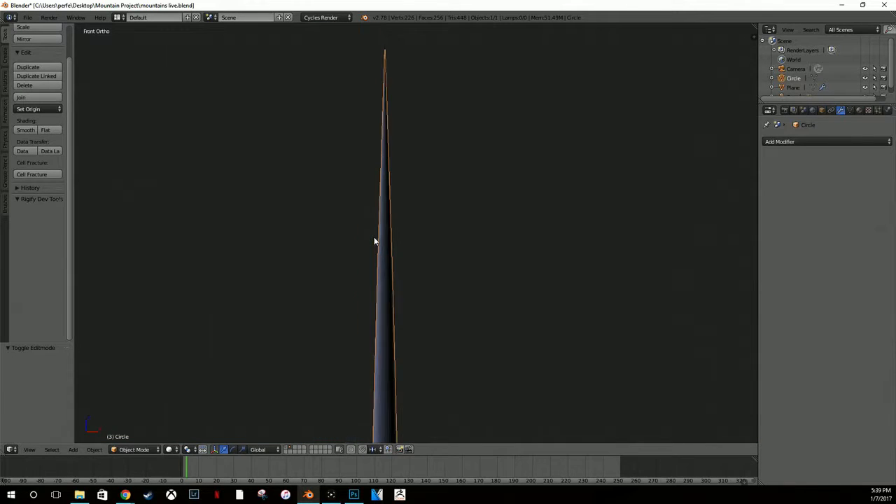
key(Tab)
scroll(382, 260, down, 1)
key(ctrl+r)
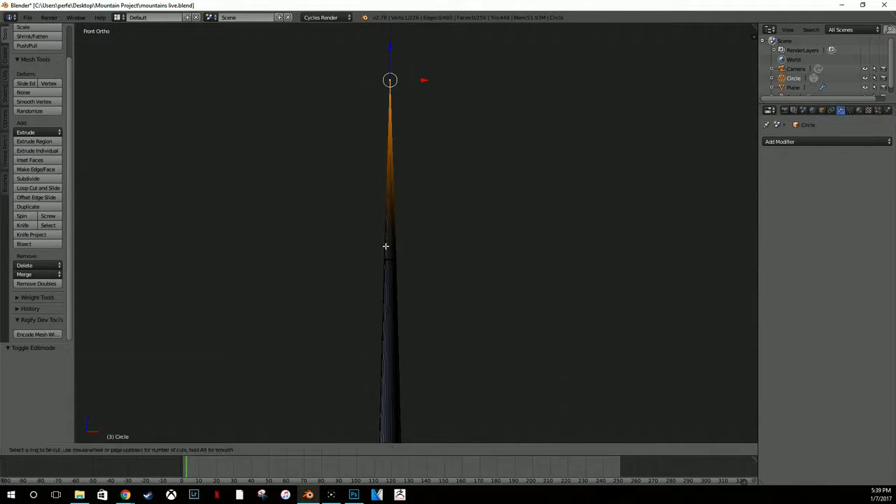
key(Escape)
key(Tab)
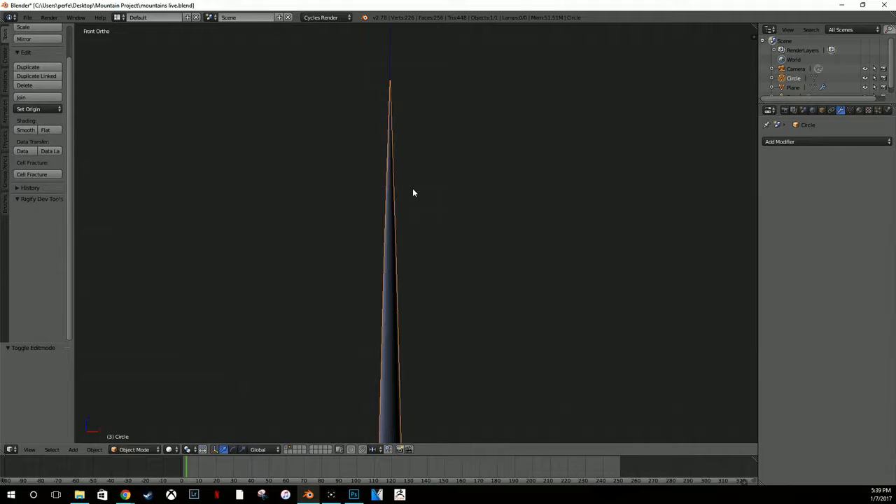
Step: Display the trunk in wireframe and add 15 evenly spaced loop cuts to the long section below the tip section
key(Tab)
key(z)
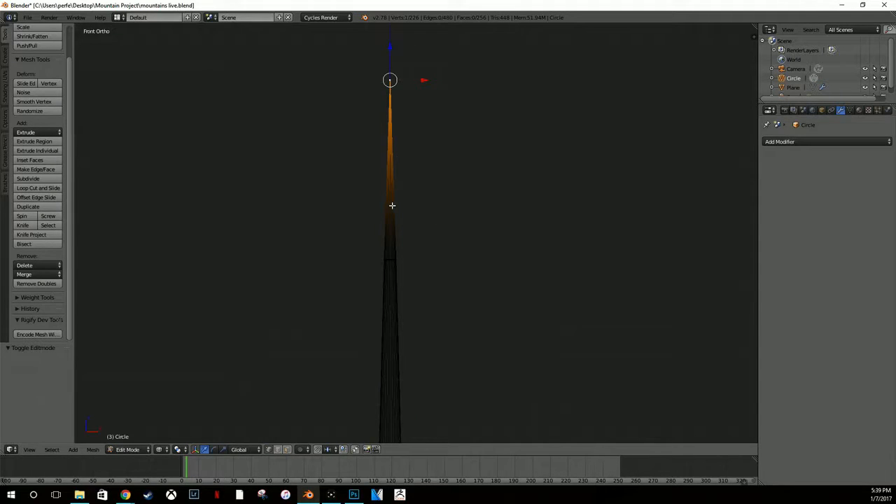
key(ctrl+r)
scroll(396, 170, up, 2)
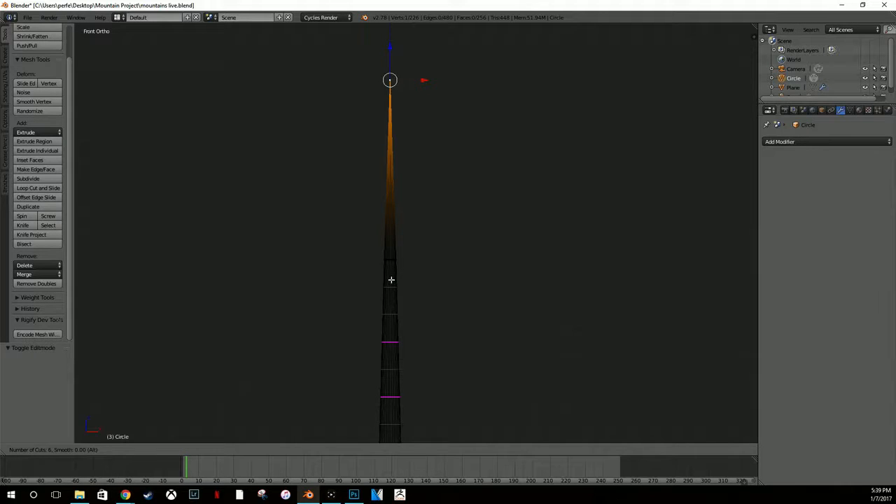
scroll(393, 306, up, 9)
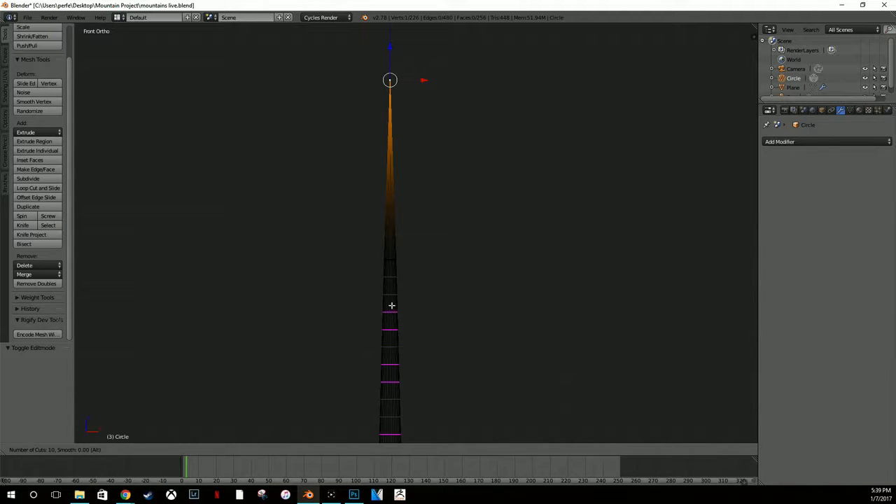
click(390, 304)
right_click(391, 305)
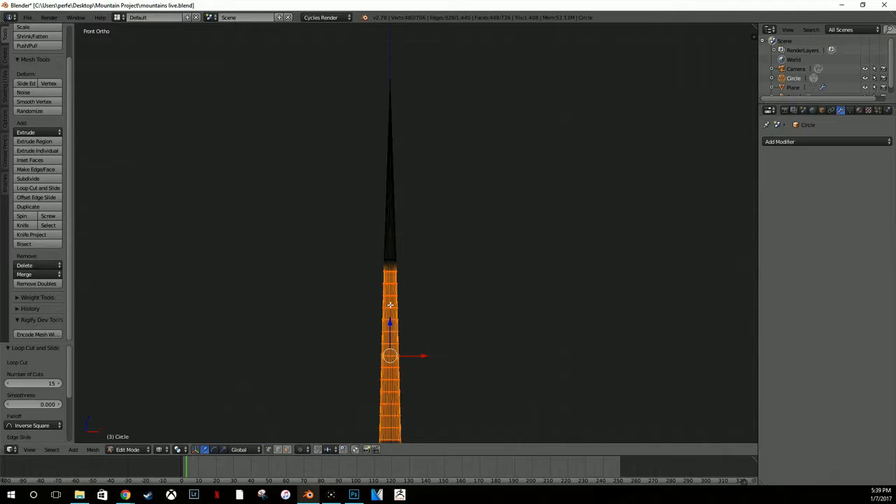
Step: Undo the trunk's loop cuts and the tip merge to return to the open top edge loop
right_click(387, 76)
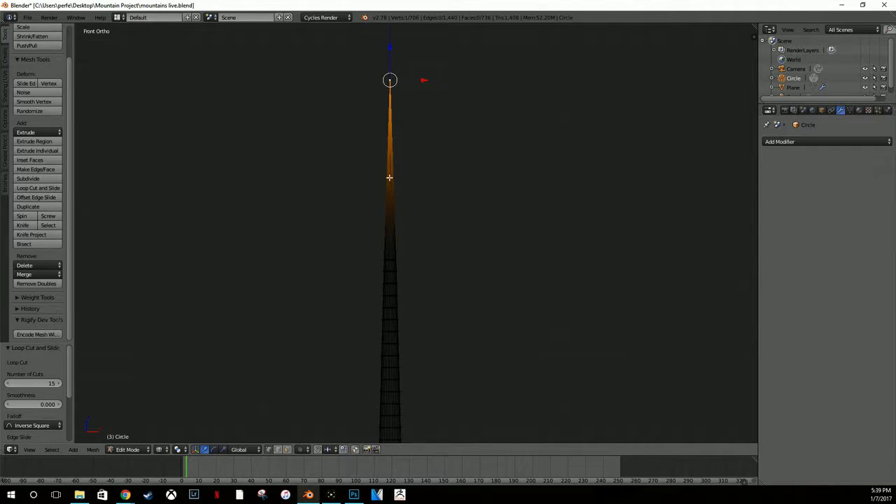
alt+right_click(389, 253)
scroll(390, 250, up, 7)
shift+middle_drag(382, 216, 425, 283)
scroll(413, 239, down, 5)
scroll(409, 246, up, 5)
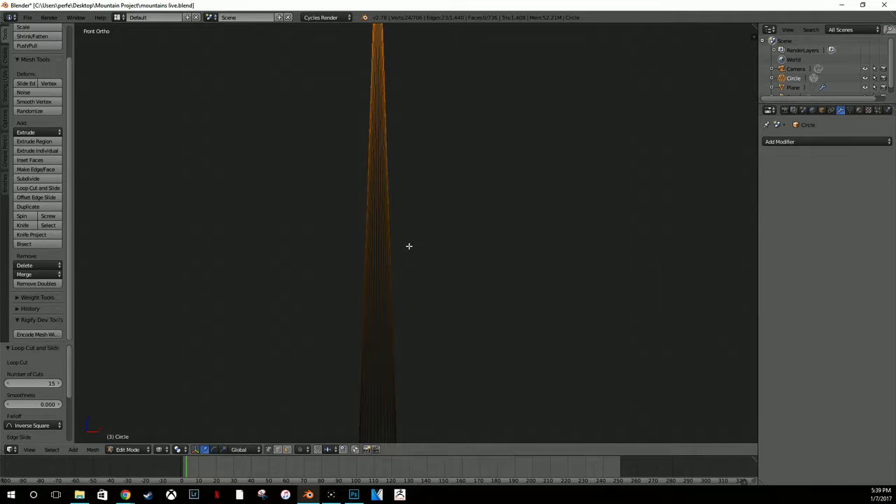
key(ctrl+z)
key(ctrl+z)
scroll(411, 245, down, 4)
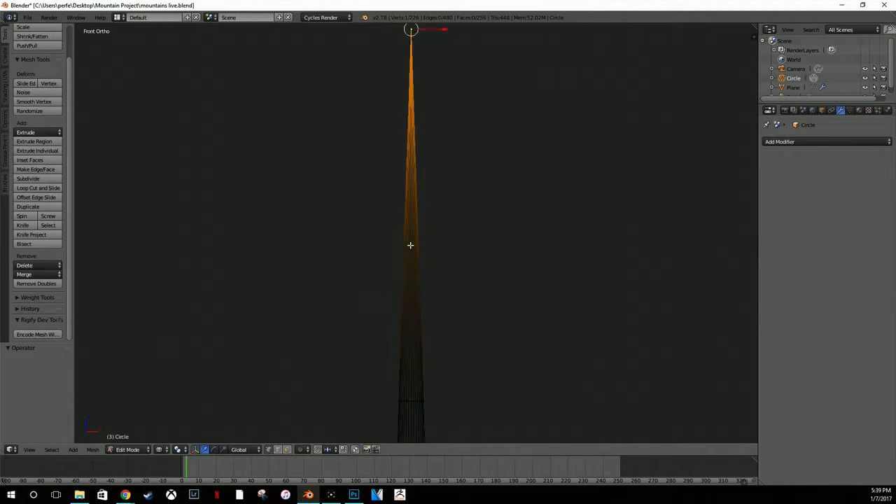
key(ctrl+z)
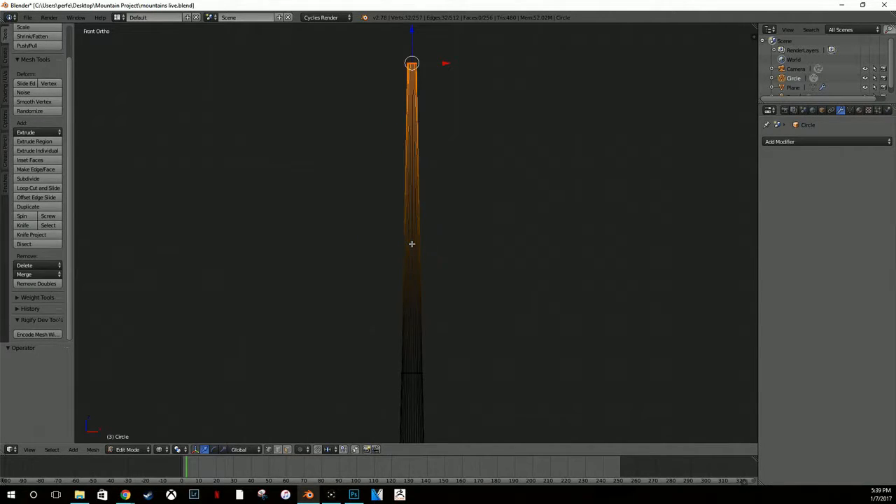
Step: Fill the trunk's open top with a face and inset it by 0.0830
middle_drag(425, 104, 388, 286)
key(f)
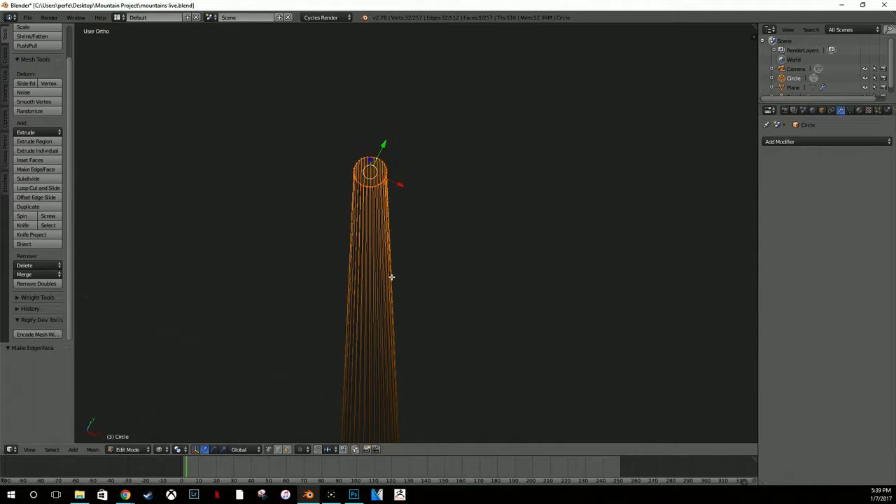
key(i)
click(396, 206)
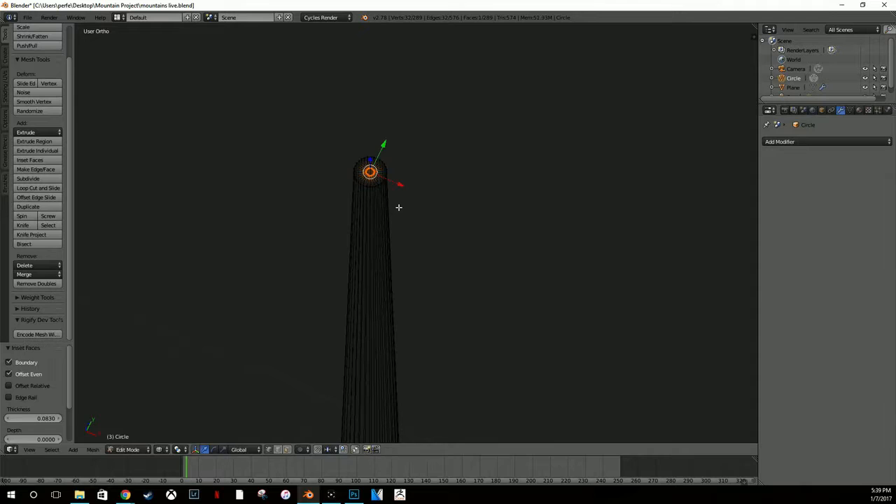
Step: Merge the inset face's vertices at their center on the trunk's top cap
scroll(371, 182, up, 3)
middle_drag(366, 178, 409, 236)
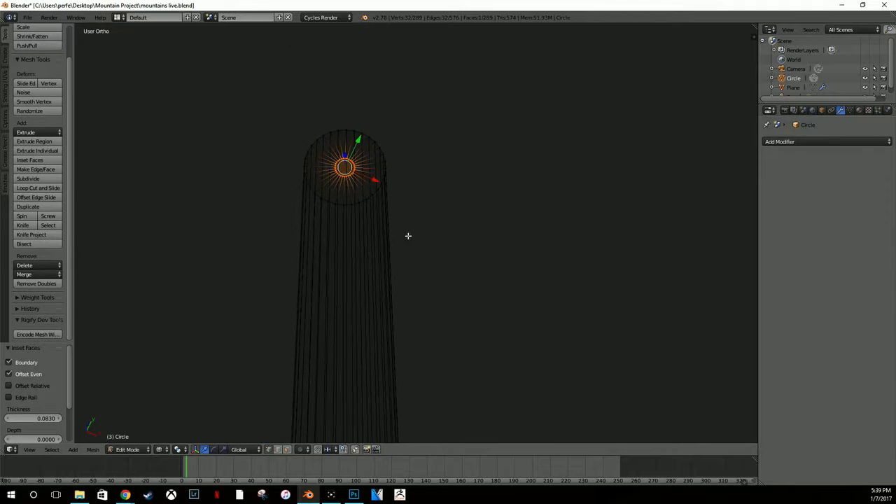
key(alt+m)
click(354, 185)
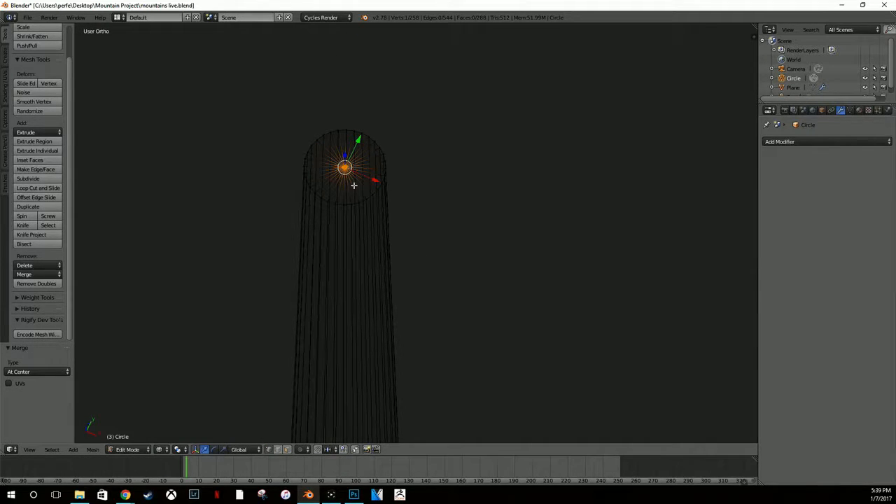
Step: Select the outer edge loop of the trunk's top and scale it to 0.076
alt+right_click(348, 204)
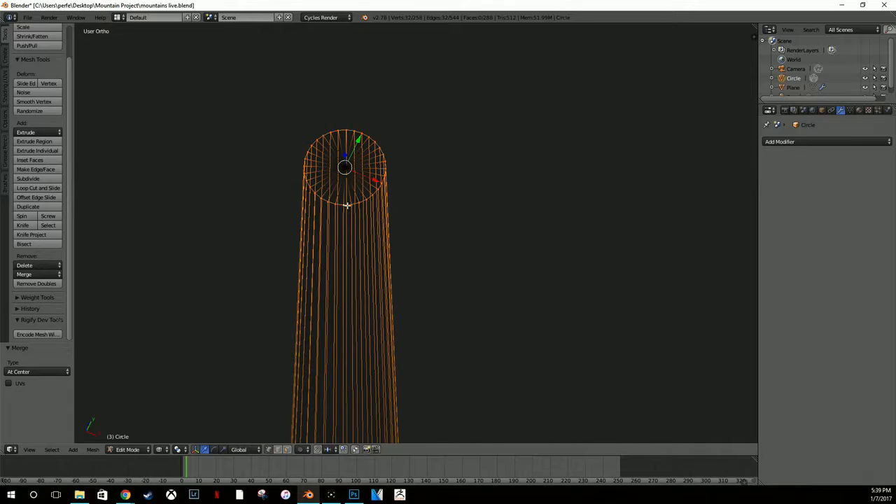
alt+right_click(348, 205)
alt+right_click(342, 206)
key(s)
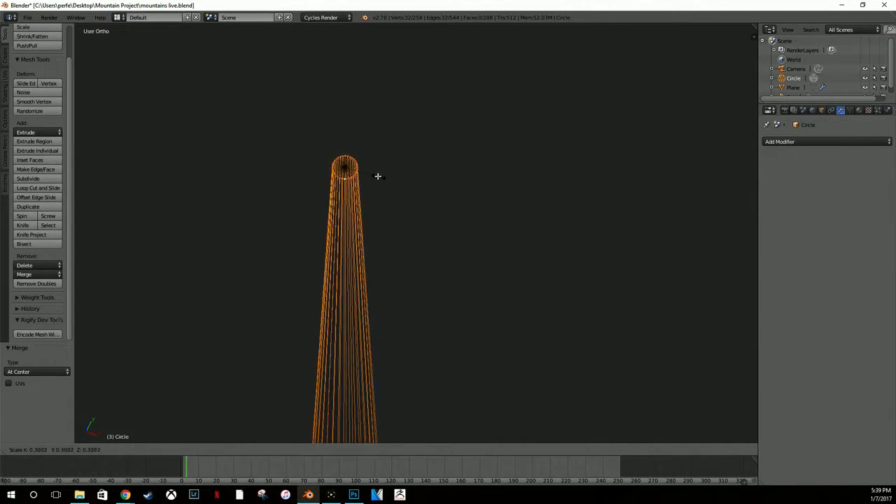
click(352, 167)
Step: Add 15 evenly spaced loop cuts to the trunk's tip section in front view
key(KP_0)
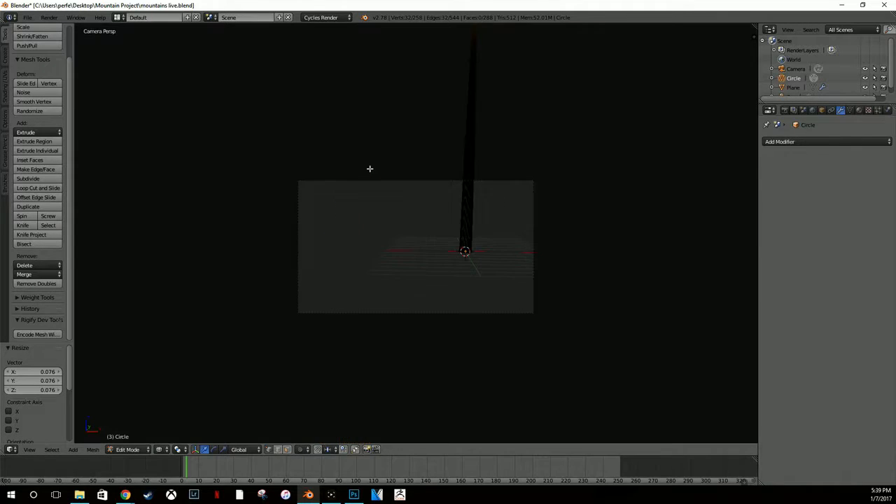
key(KP_1)
scroll(446, 168, down, 3)
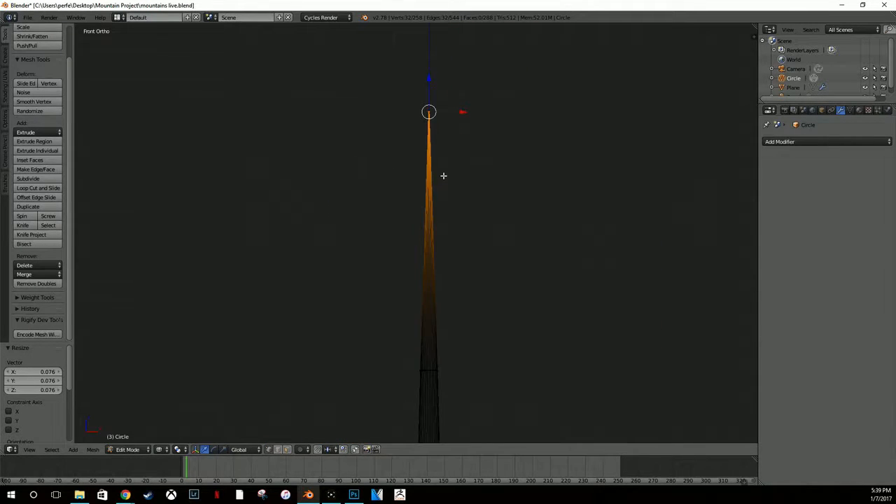
key(ctrl+r)
scroll(429, 202, up, 14)
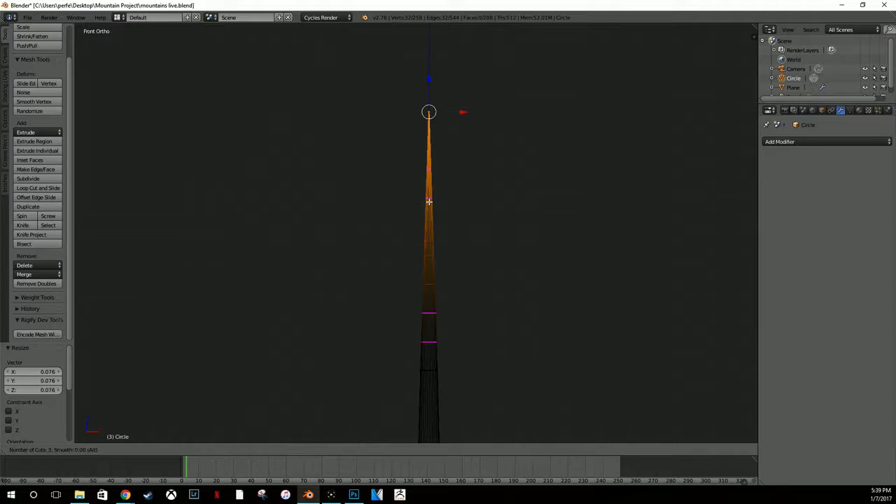
click(430, 202)
click(429, 201)
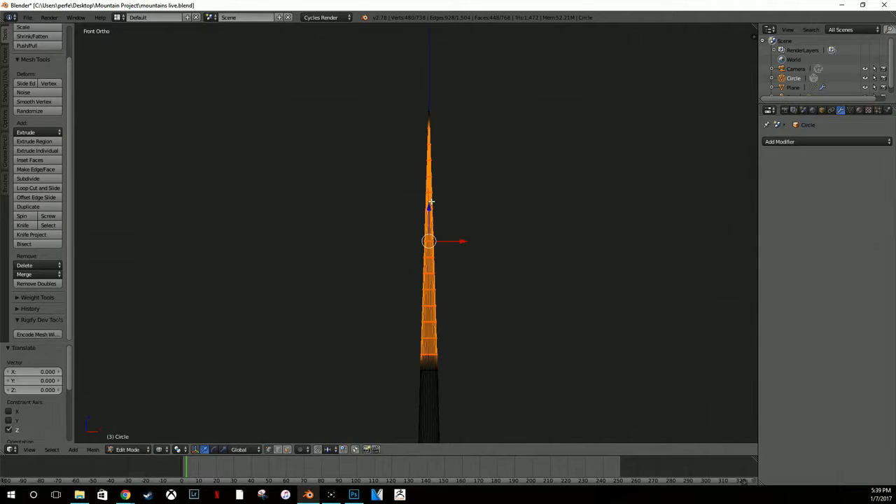
Step: Add 10 evenly spaced loop cuts to the trunk section just below the tip section
scroll(460, 238, down, 3)
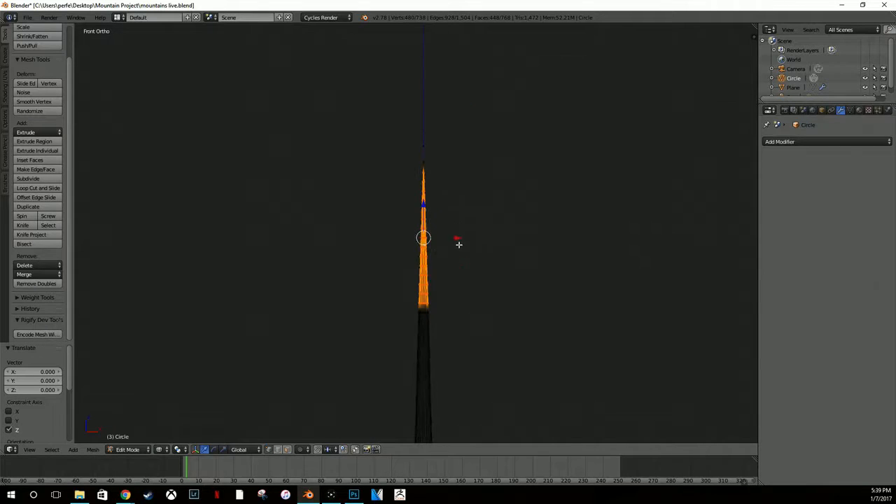
key(ctrl+r)
scroll(420, 359, up, 9)
click(422, 359)
click(422, 358)
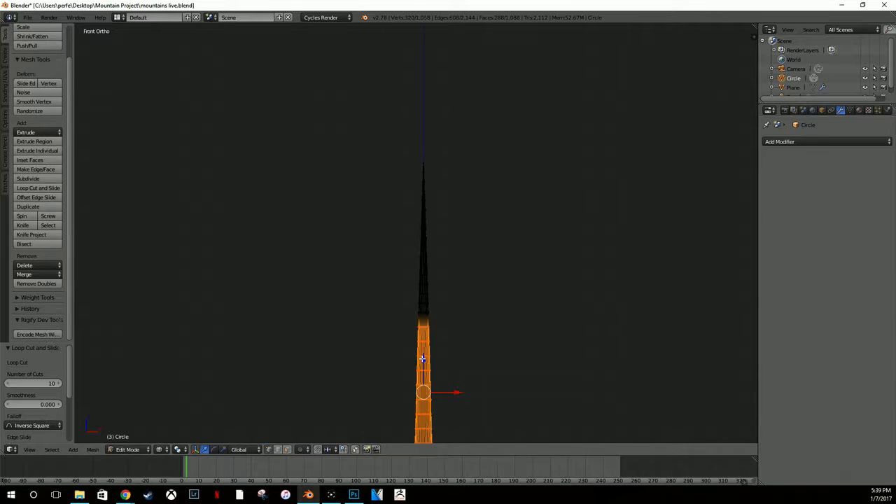
Step: Add 11 evenly spaced loop cuts to the lowest trunk section above the base
scroll(434, 360, down, 5)
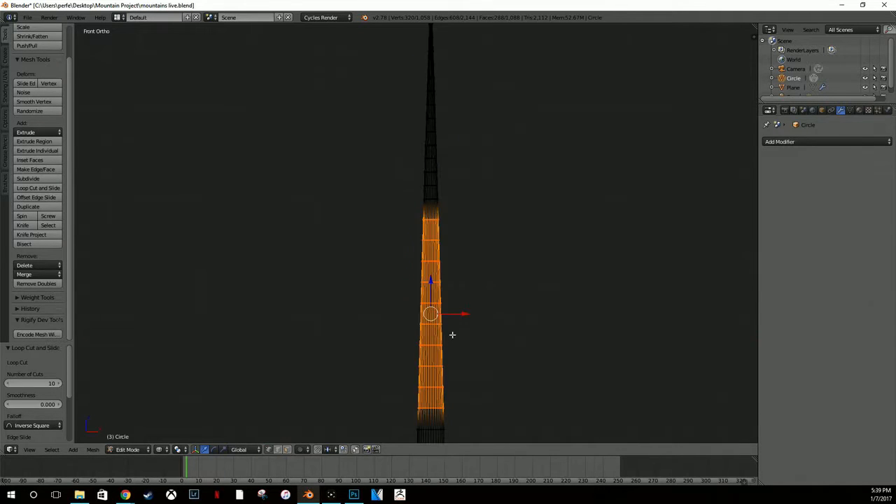
shift+middle_drag(452, 335, 452, 53)
scroll(450, 72, down, 3)
key(ctrl+r)
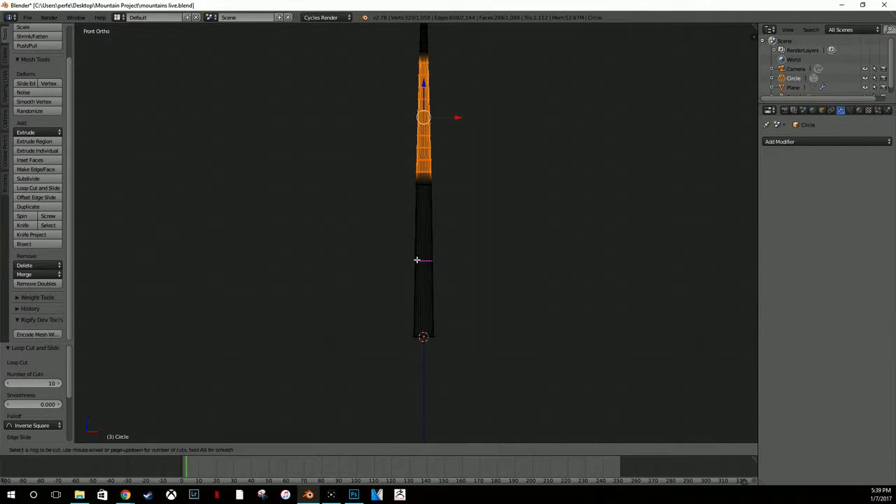
scroll(418, 259, up, 10)
click(419, 259)
right_click(418, 259)
Step: Switch to solid display in Object Mode and apply smooth shading to the trunk
key(Tab)
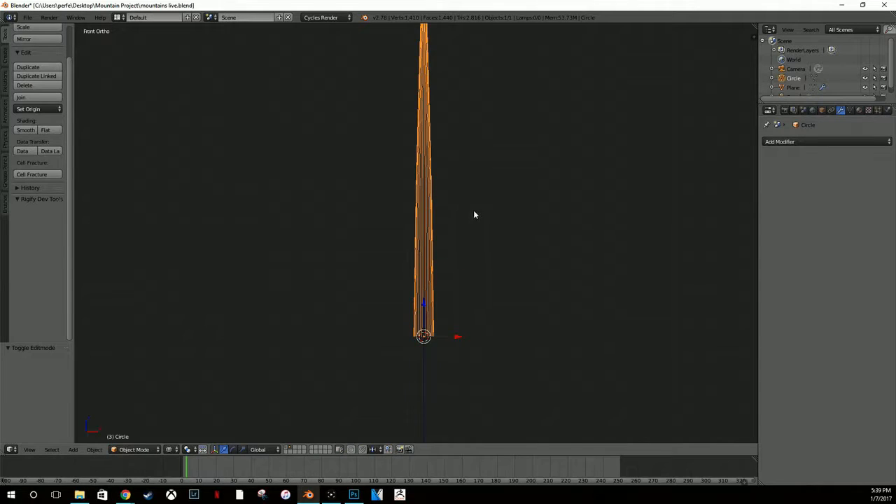
key(Tab)
key(z)
key(Tab)
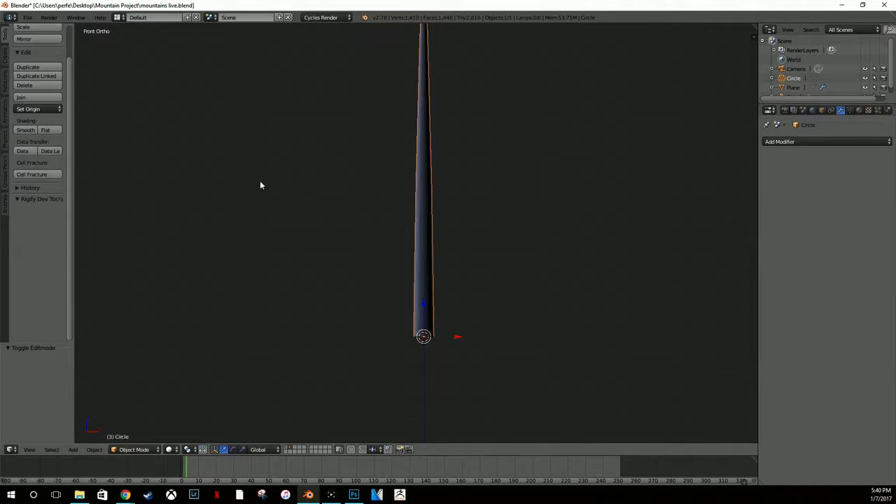
click(32, 130)
scroll(297, 161, up, 10)
scroll(536, 190, down, 6)
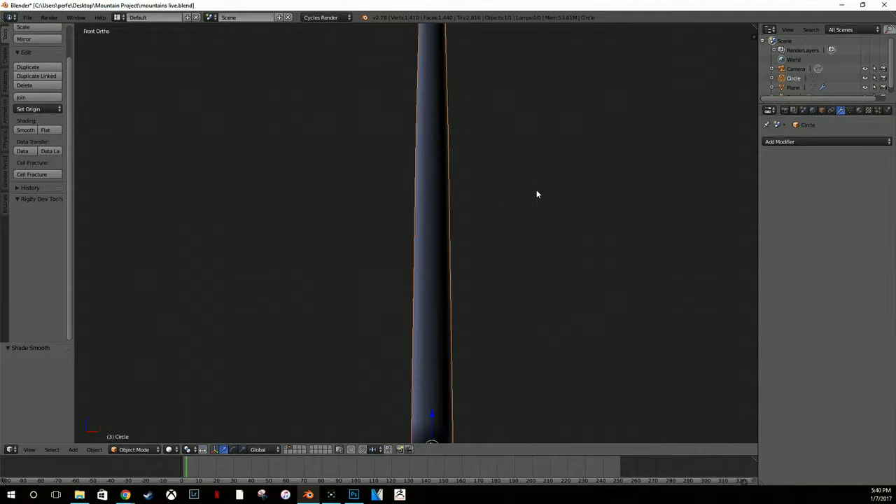
scroll(521, 195, down, 5)
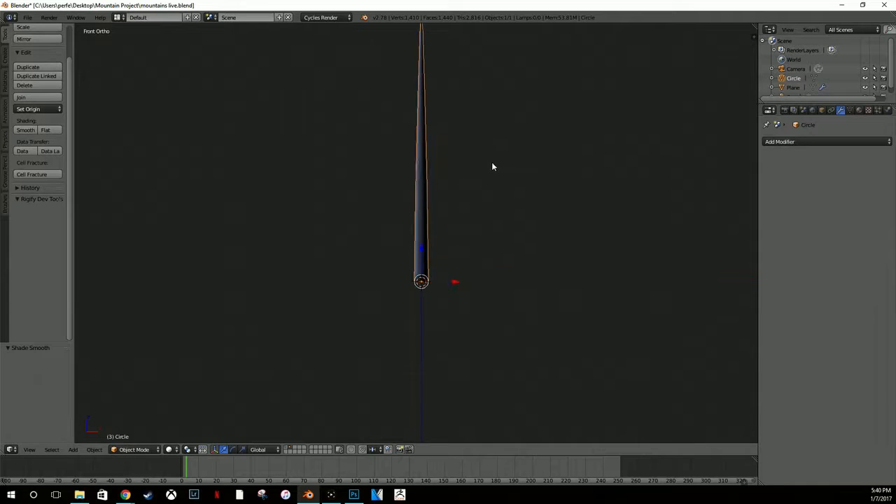
Step: Examine the trunk's loop spacing, taper and smooth shading along its full height from several angles
shift+middle_drag(488, 182, 495, 274)
key(Tab)
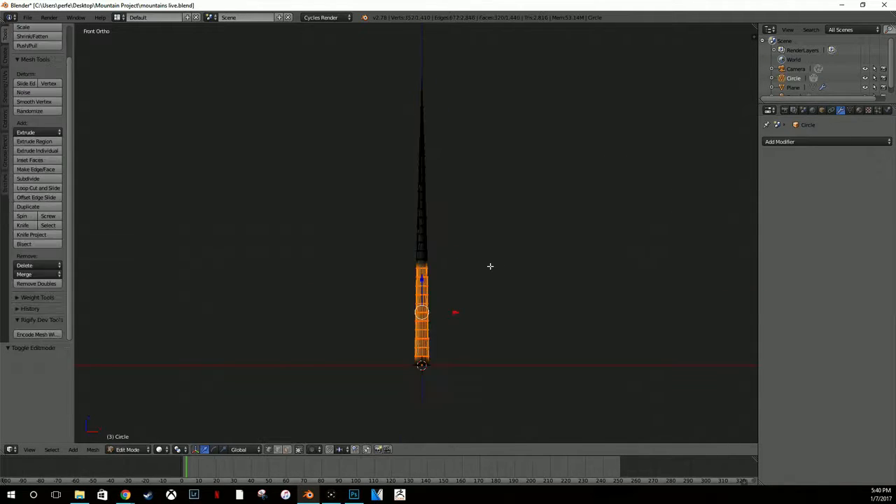
key(Tab)
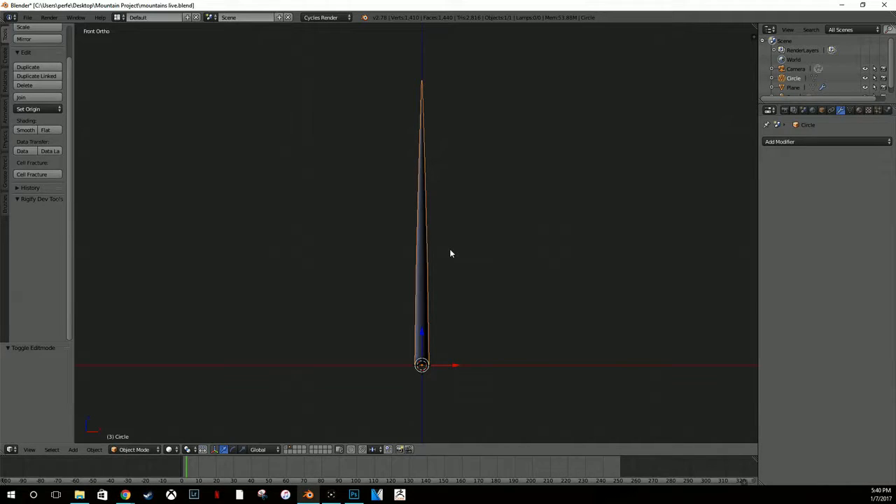
scroll(440, 239, up, 3)
key(Tab)
scroll(441, 236, up, 5)
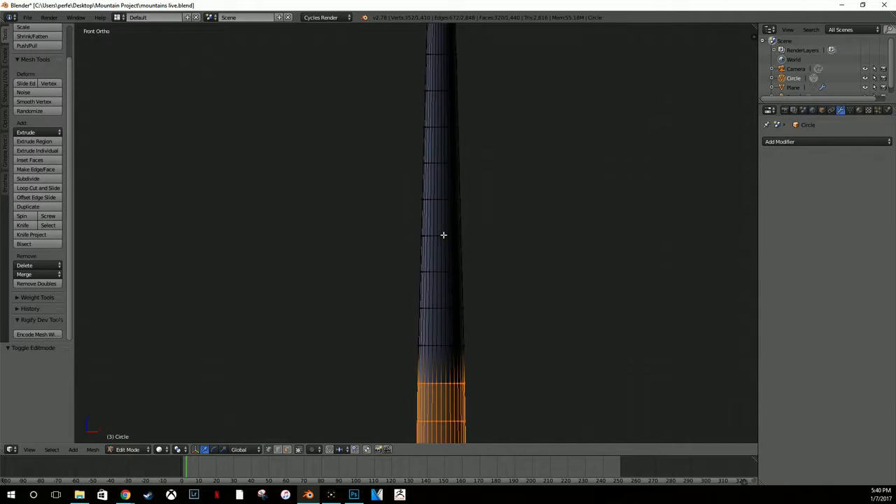
middle_drag(453, 266, 401, 252)
scroll(435, 245, down, 3)
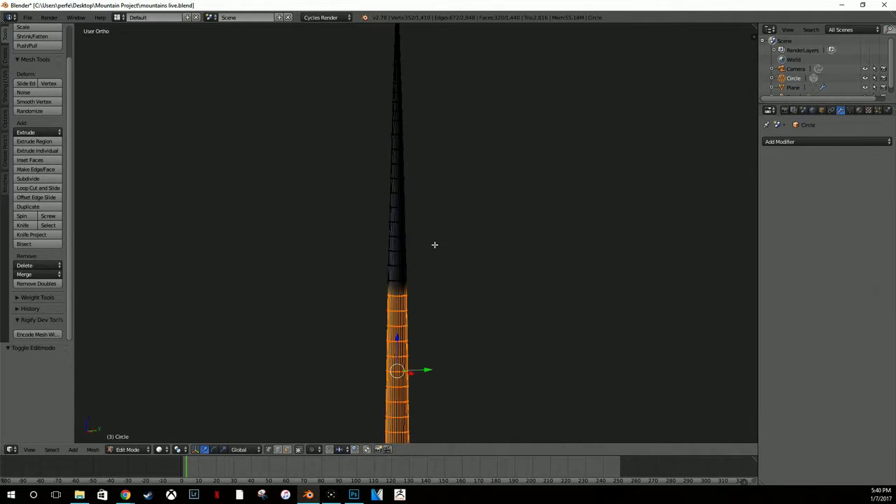
key(Tab)
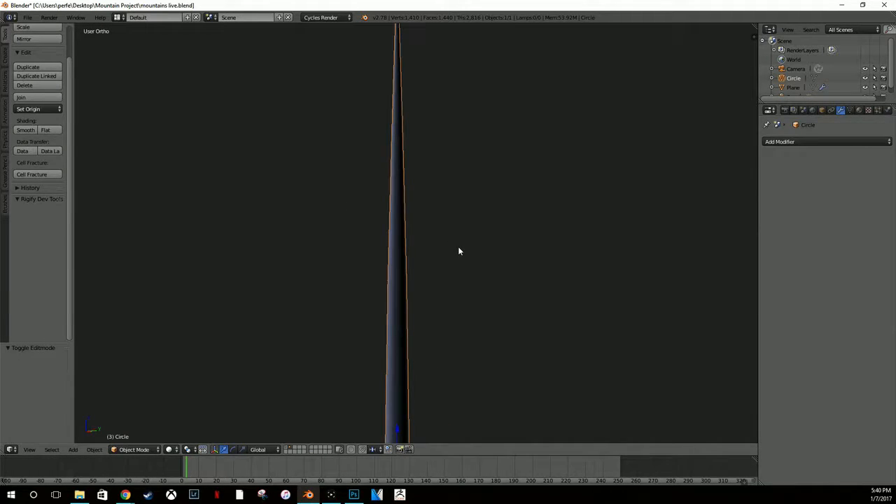
scroll(455, 248, up, 2)
scroll(435, 250, down, 5)
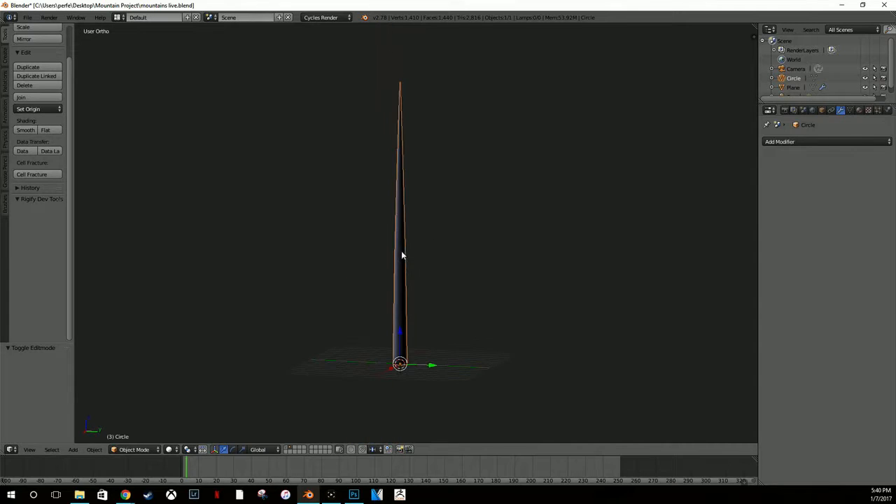
scroll(415, 287, down, 1)
middle_drag(415, 288, 421, 242)
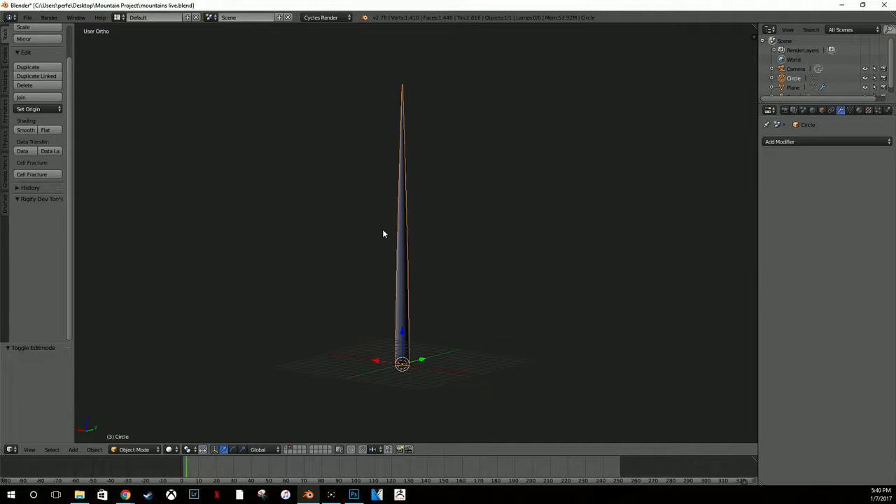
middle_drag(378, 236, 420, 258)
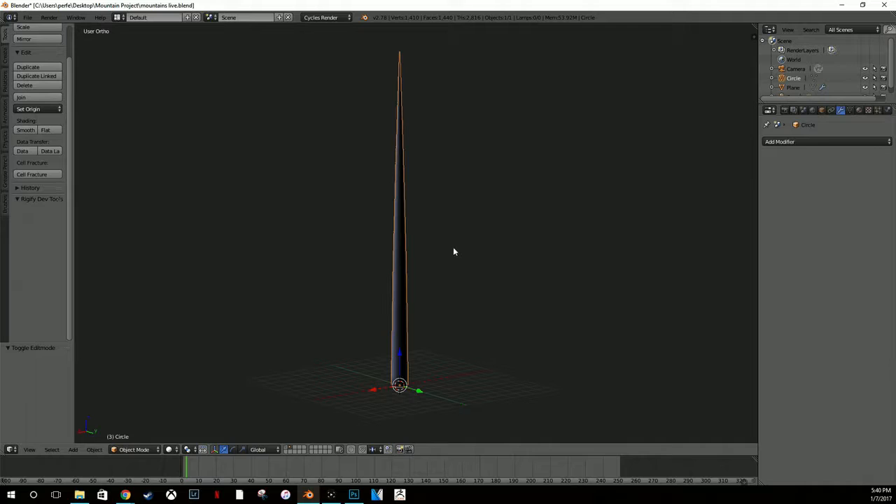
Step: Deselect all objects in the scene
key(shift+a)
key(Escape)
key(a)
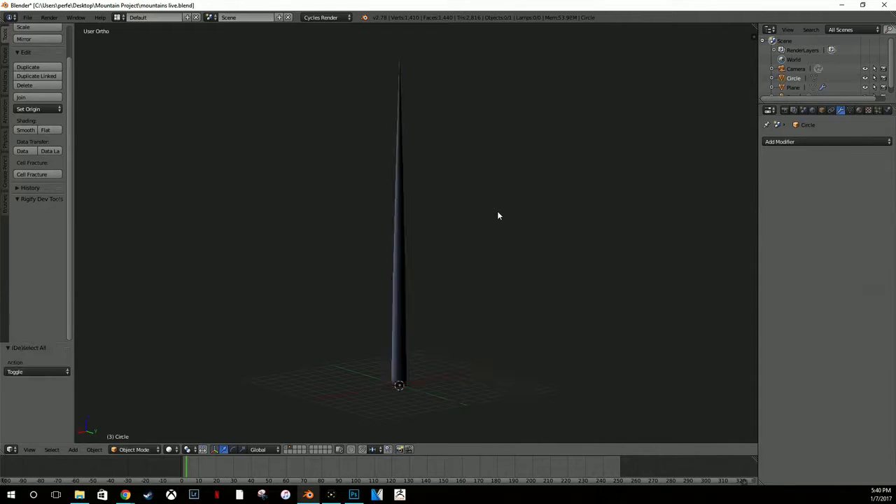
Step: Try adding a cylinder and moving it away from the trunk, and undo both operations
key(shift+a)
mouse_move(498, 216)
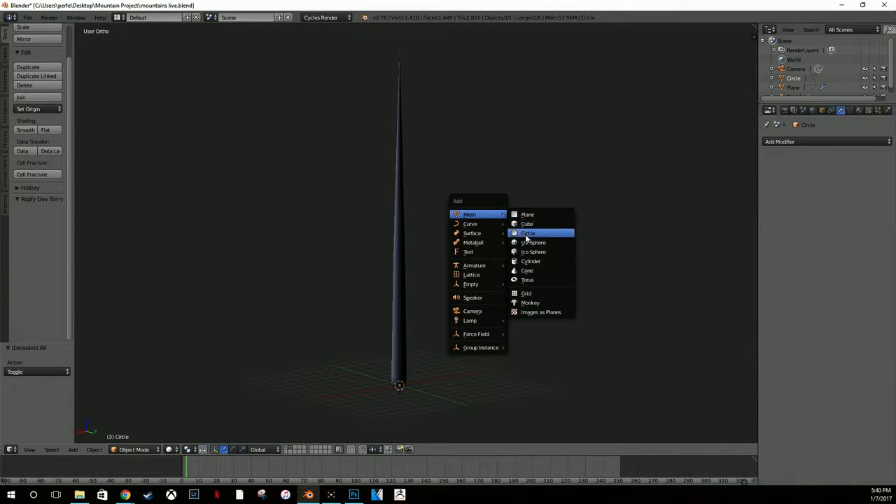
click(530, 261)
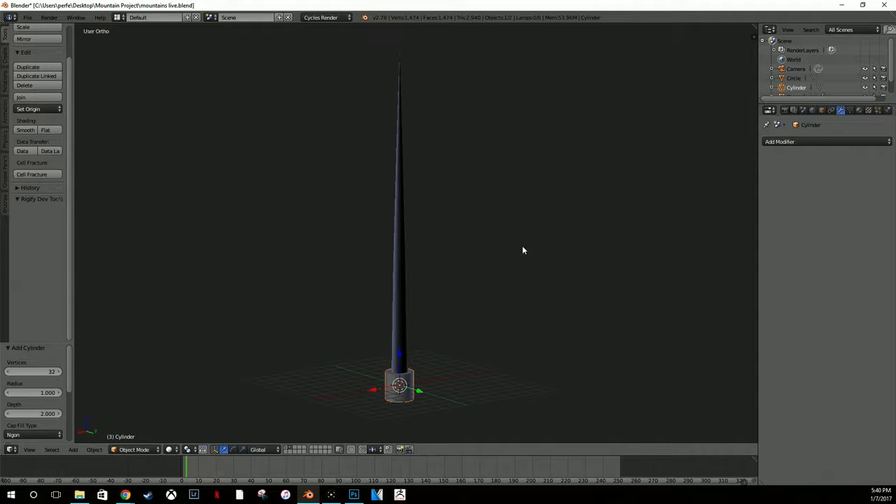
key(g)
click(592, 145)
key(ctrl+z)
key(ctrl+z)
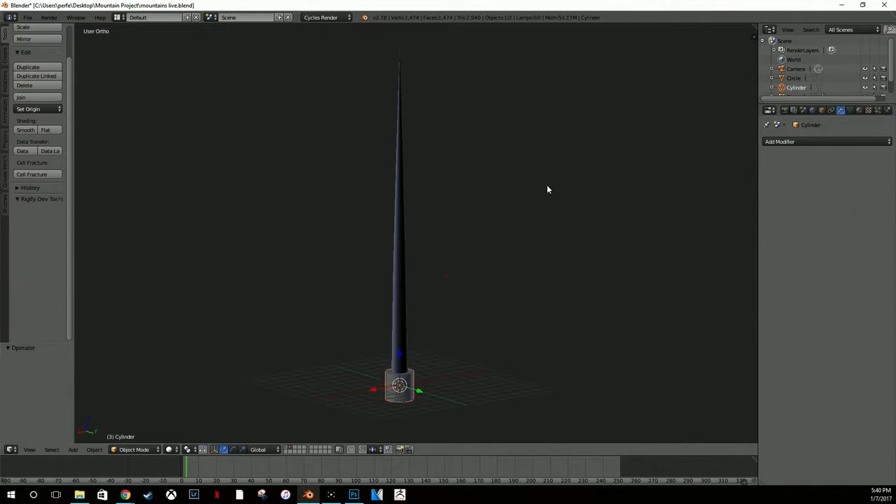
Step: Add a cylinder mesh with 10 vertices at the base of the trunk, working in front view
key(KP_1)
key(shift+a)
mouse_move(482, 213)
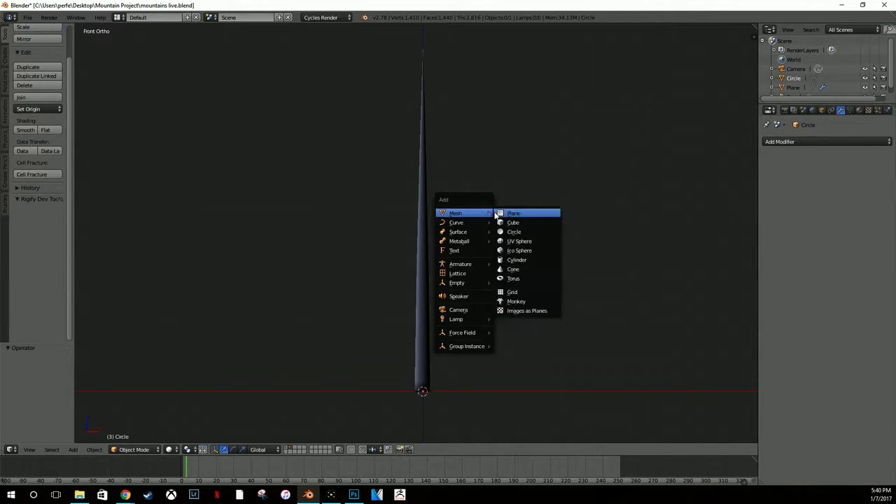
click(511, 260)
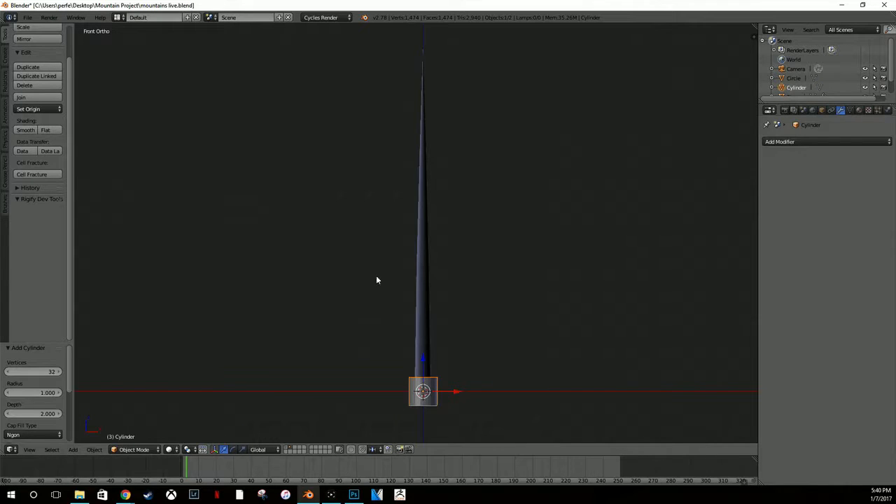
click(31, 370)
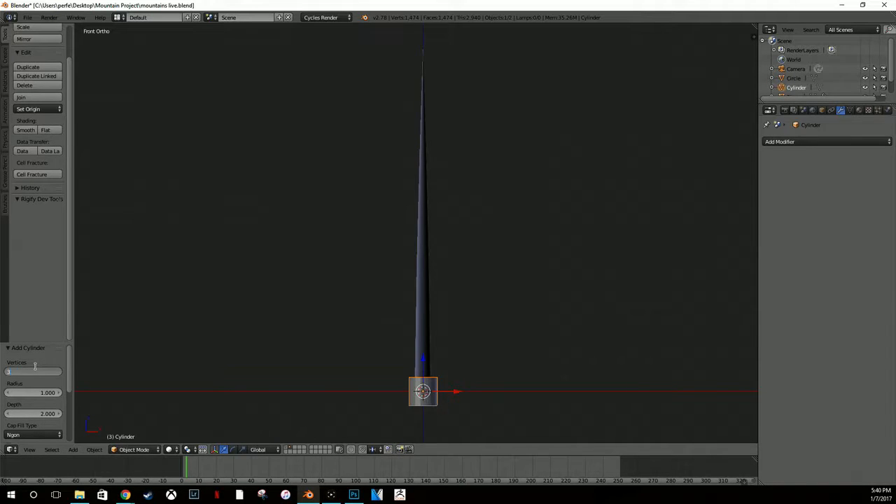
key(Return)
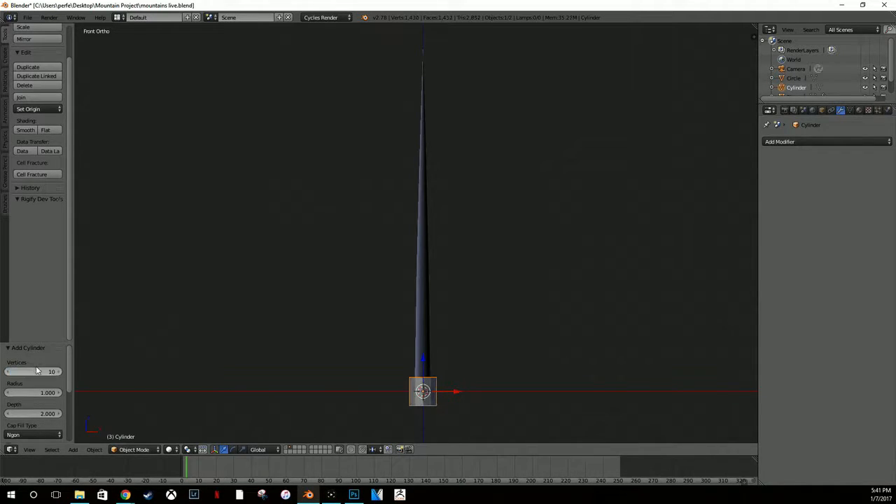
Step: Reduce the new cylinder to 8 vertices and give it smooth shading
scroll(384, 405, up, 8)
shift+middle_drag(418, 392, 410, 296)
click(40, 371)
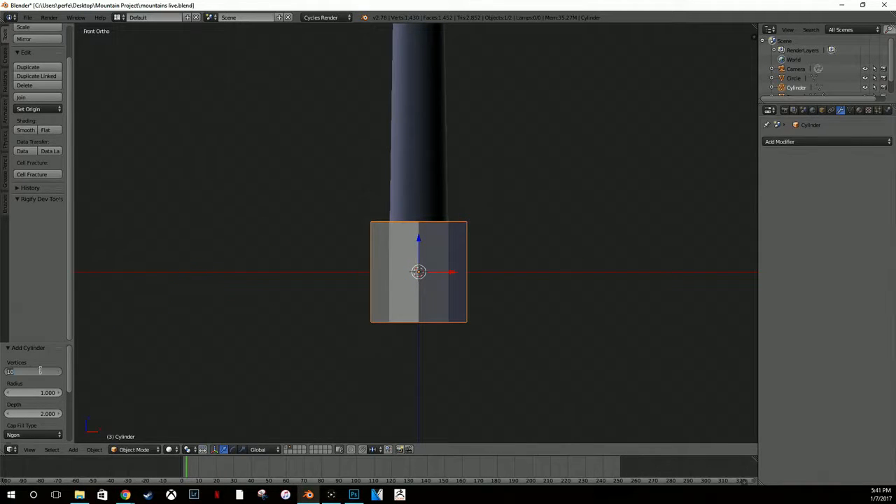
text(8)
key(Return)
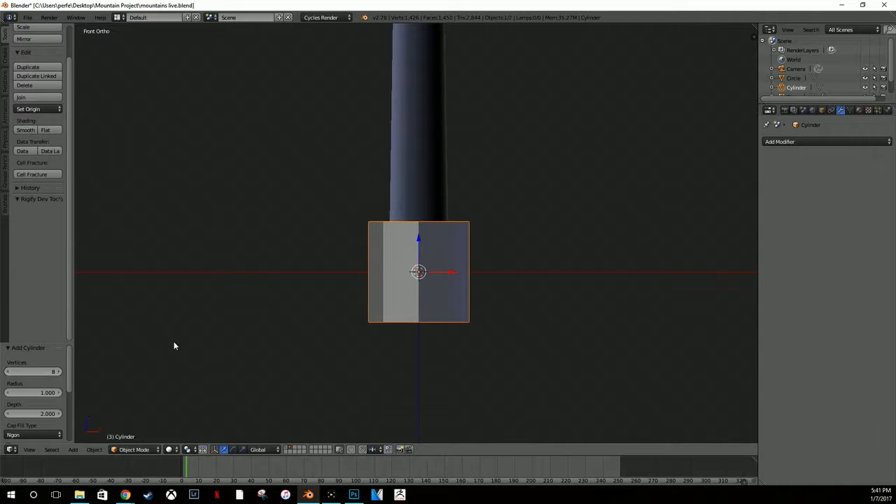
middle_drag(348, 304, 340, 353)
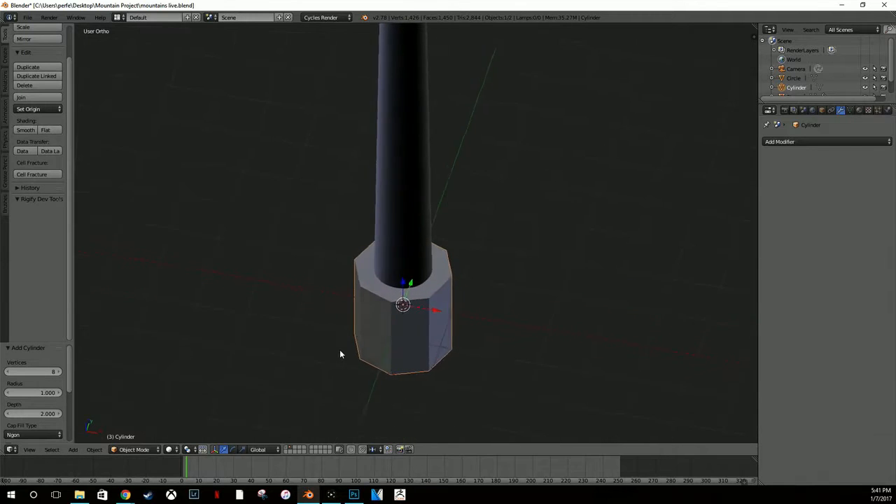
click(26, 131)
mouse_move(302, 280)
middle_down()
mouse_move(292, 243)
mouse_move(324, 232)
mouse_move(332, 260)
mouse_move(301, 260)
middle_up()
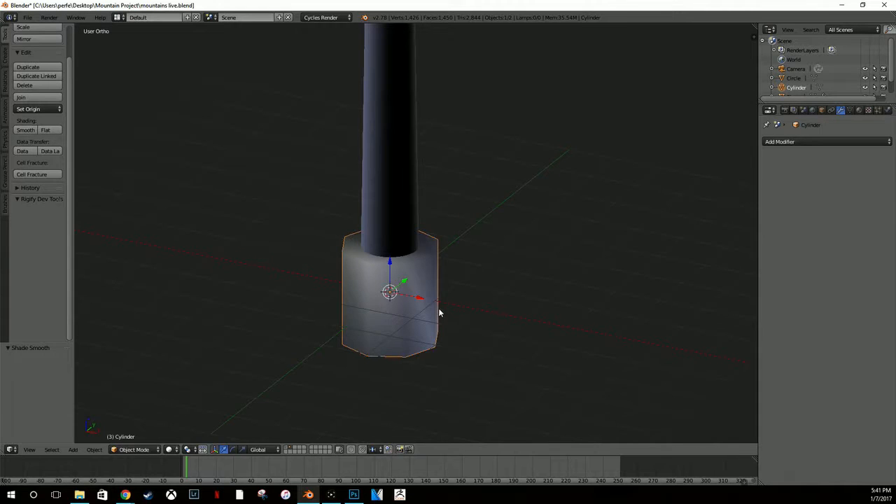
Step: Move the cylinder up and well clear of the trunk, and scale it down to about 0.33
key(g)
click(638, 182)
key(KP_1)
scroll(588, 164, down, 5)
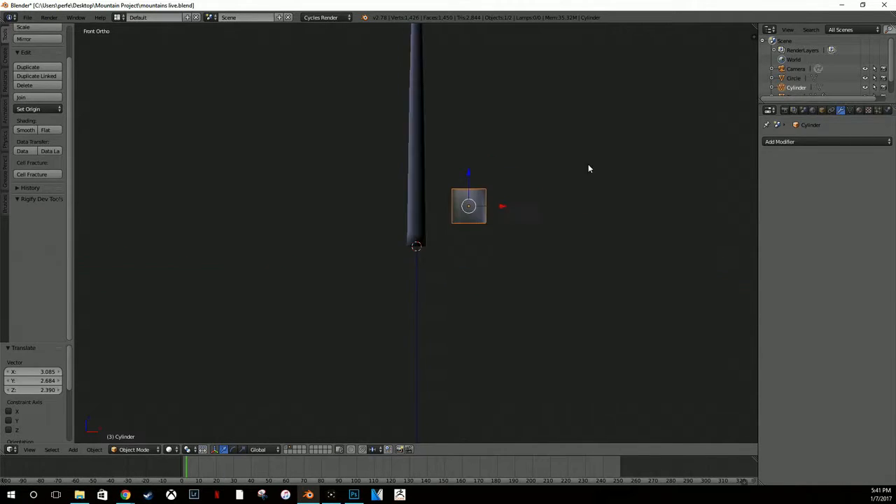
key(g)
click(599, 223)
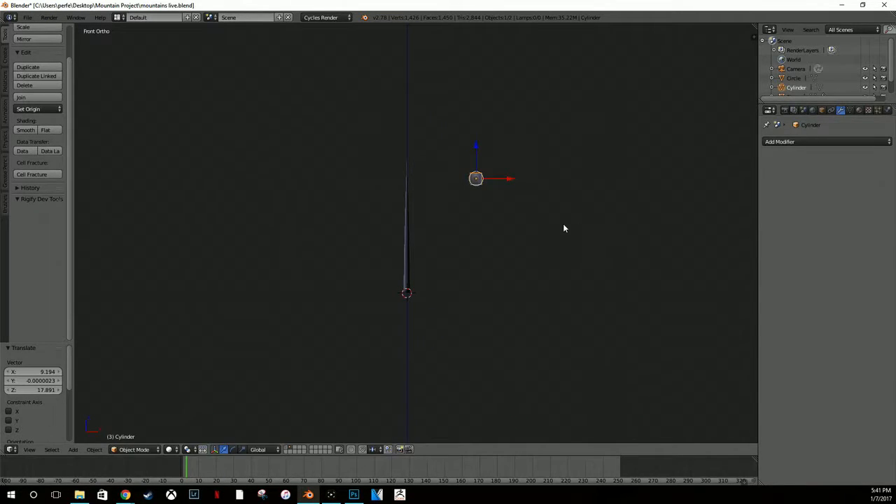
key(s)
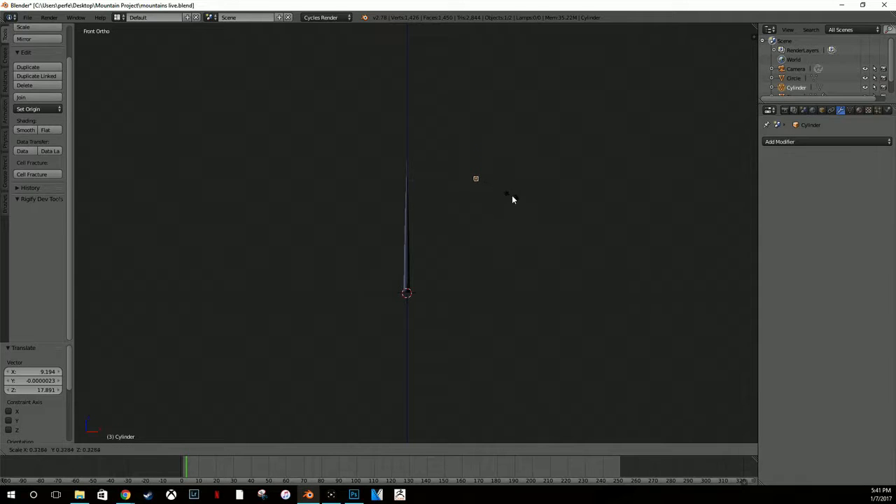
click(512, 192)
Step: Rotate the cylinder 90° in front view so that it lies horizontally
key(KP_Decimal)
scroll(521, 147, down, 5)
middle_drag(521, 147, 504, 181)
click(778, 142)
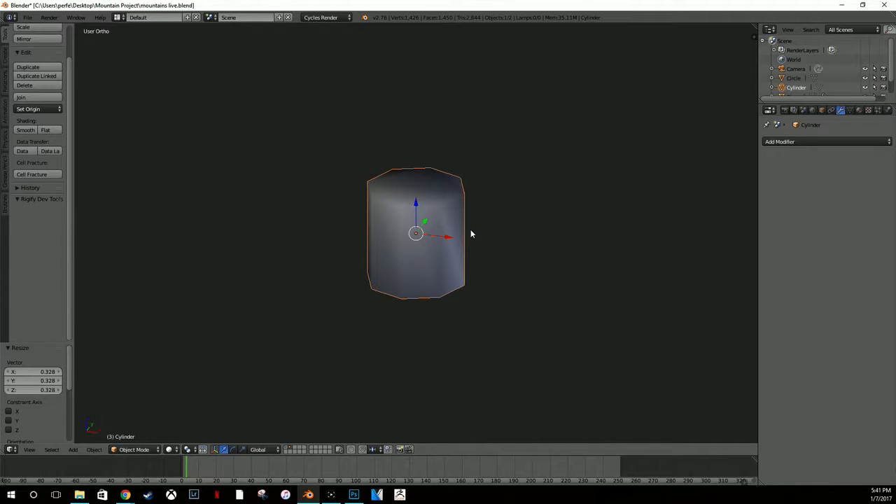
key(KP_1)
key(r)
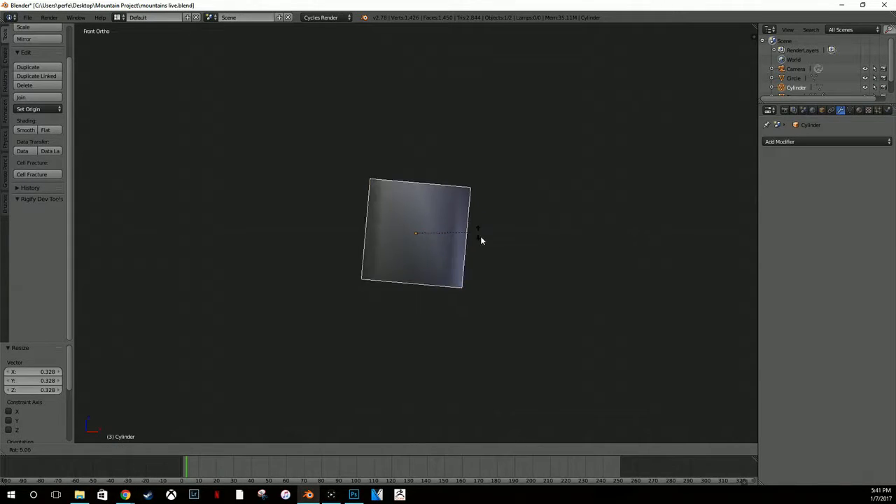
click(427, 312)
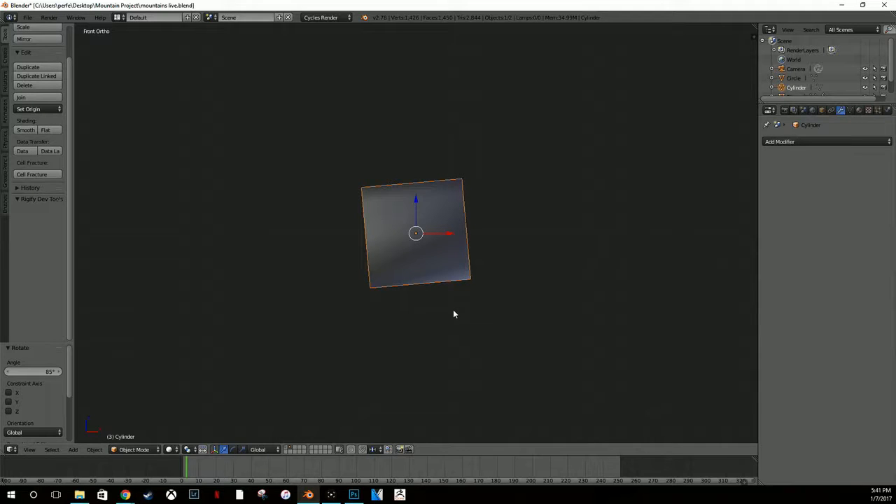
key(r)
click(445, 316)
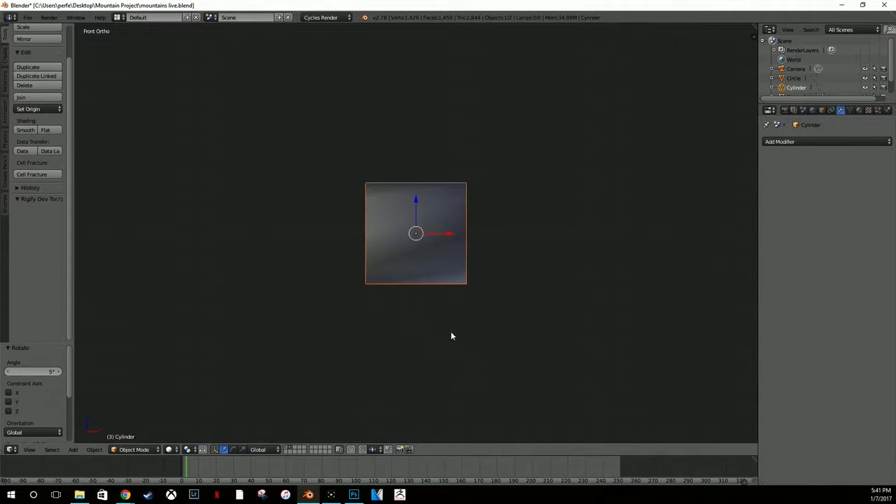
Step: Move the cylinder closer to the trunk and scale it down again by a factor of about 0.21
scroll(477, 338, down, 8)
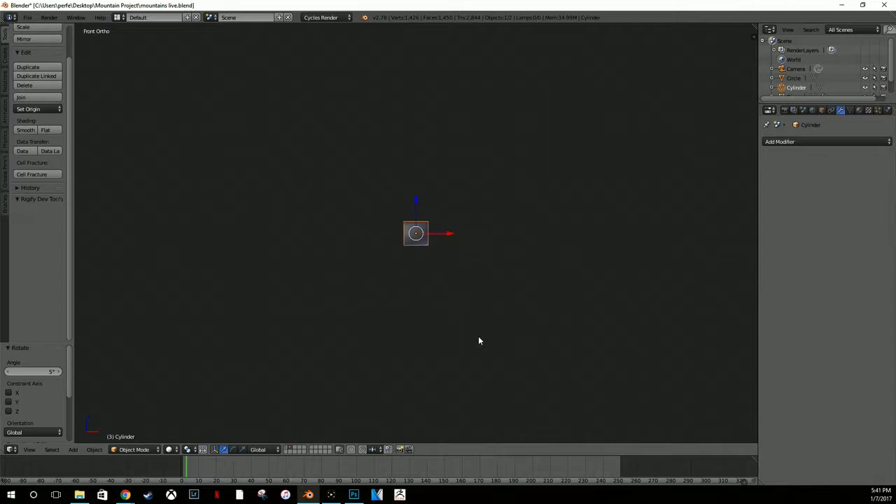
key(g)
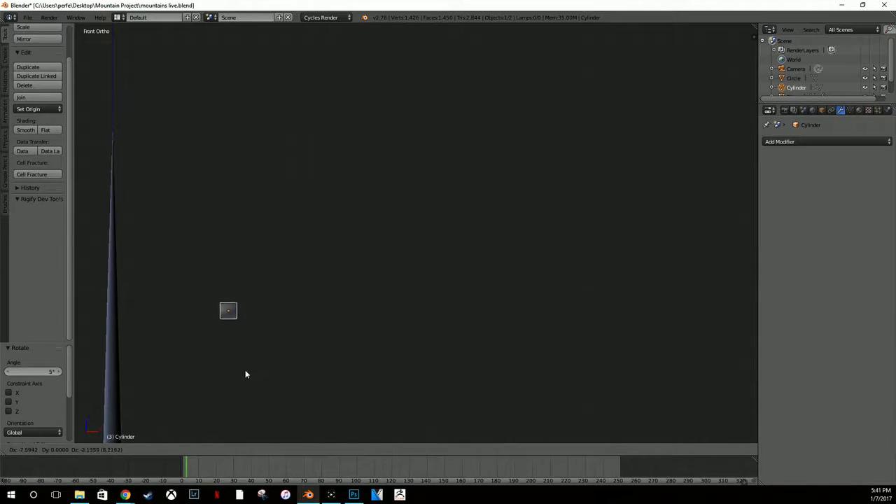
click(250, 370)
key(s)
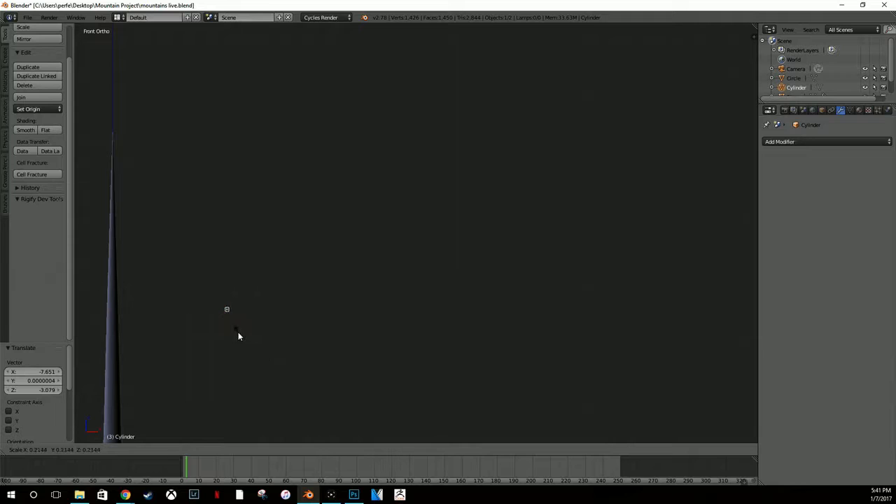
click(239, 332)
Step: Place the small cylinder just beside the trunk's upper half and enlarge it slightly
shift+middle_drag(255, 329, 436, 259)
scroll(436, 259, down, 5)
key(g)
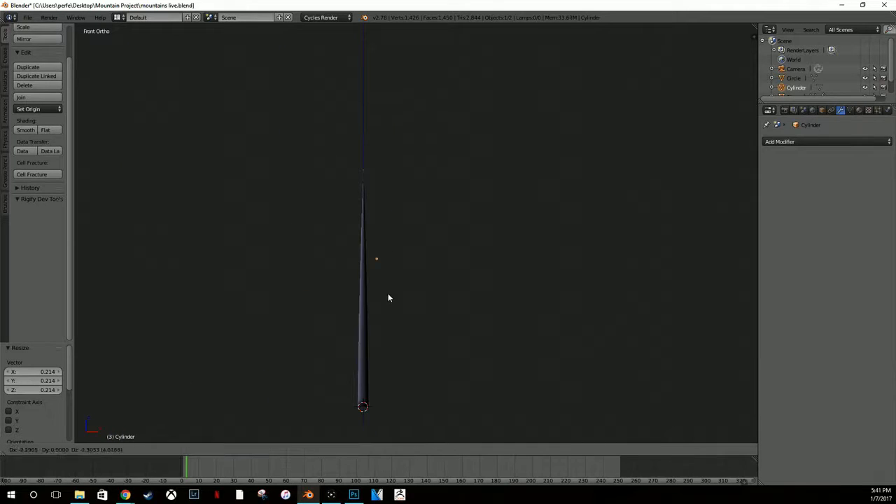
click(395, 301)
scroll(394, 302, up, 5)
key(s)
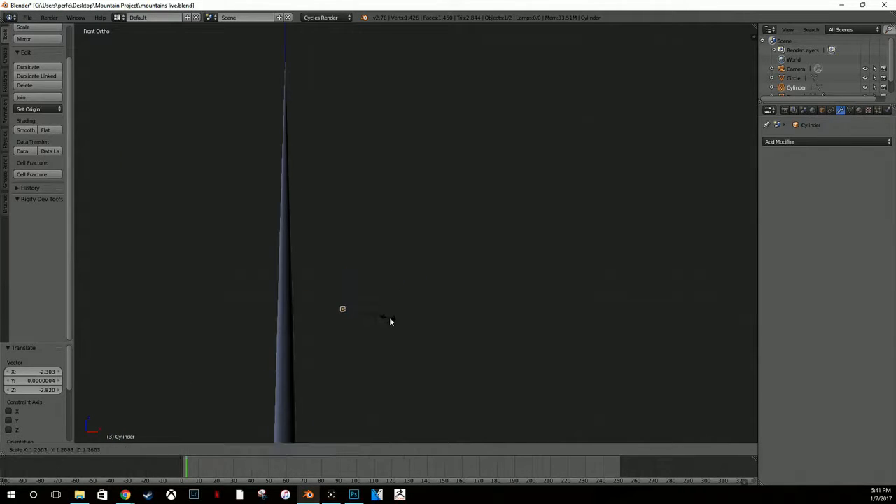
click(394, 319)
Step: In Edit Mode, extrude the cylinder's end face away from the trunk by about 1.52 to form a long branch
scroll(394, 320, up, 6)
key(Tab)
shift+middle_drag(336, 320, 421, 175)
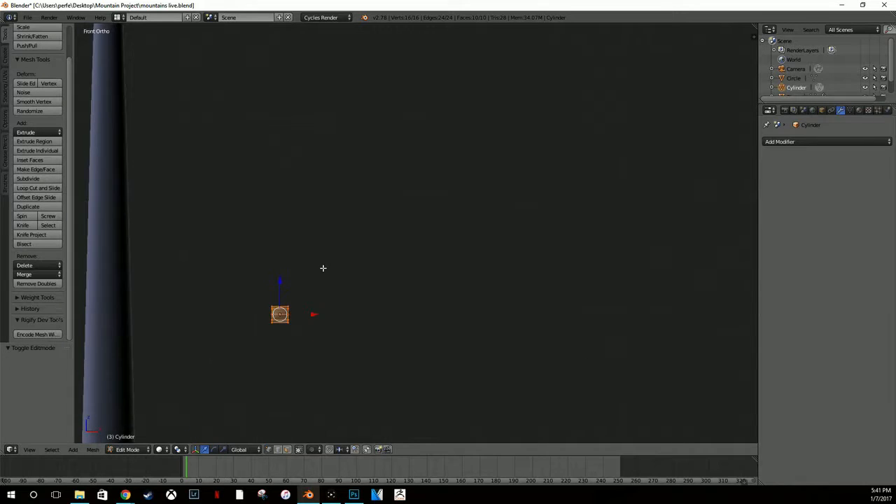
scroll(326, 264, up, 7)
shift+middle_drag(275, 314, 584, 80)
scroll(428, 208, down, 6)
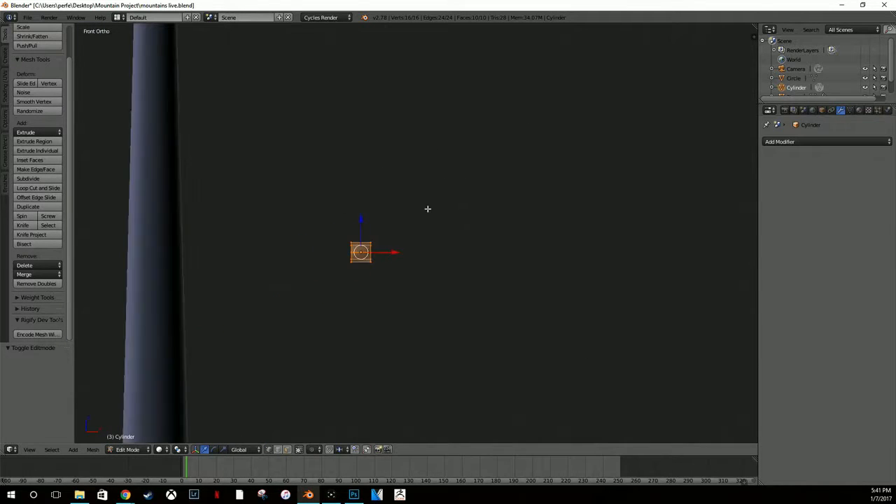
right_click(371, 255)
key(e)
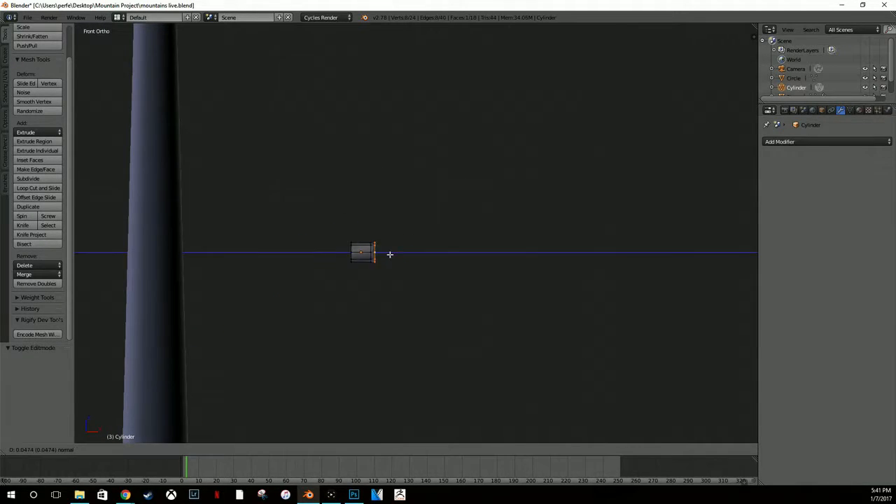
click(519, 253)
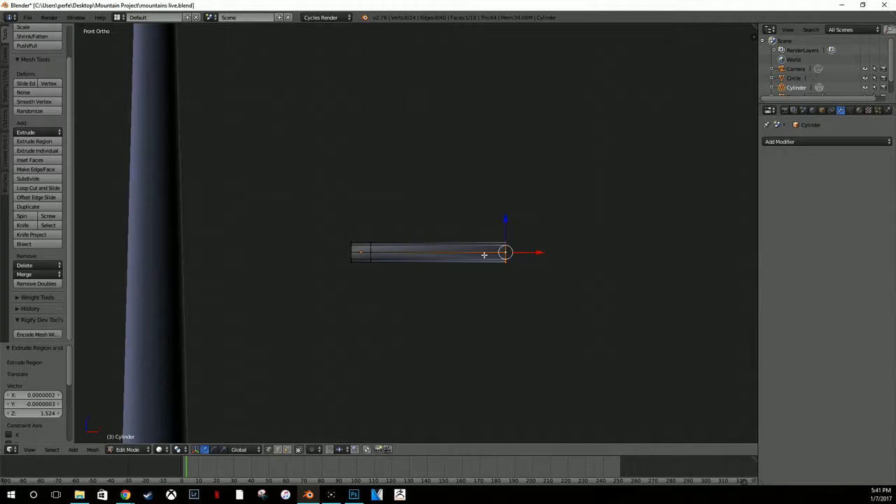
Step: Add two closely spaced edge loops around the middle of the extruded branch section
key(ctrl+r)
click(434, 246)
right_click(434, 246)
mouse_move(415, 243)
middle_down()
mouse_move(408, 290)
mouse_move(407, 257)
middle_up()
key(ctrl+r)
click(425, 250)
right_click(425, 250)
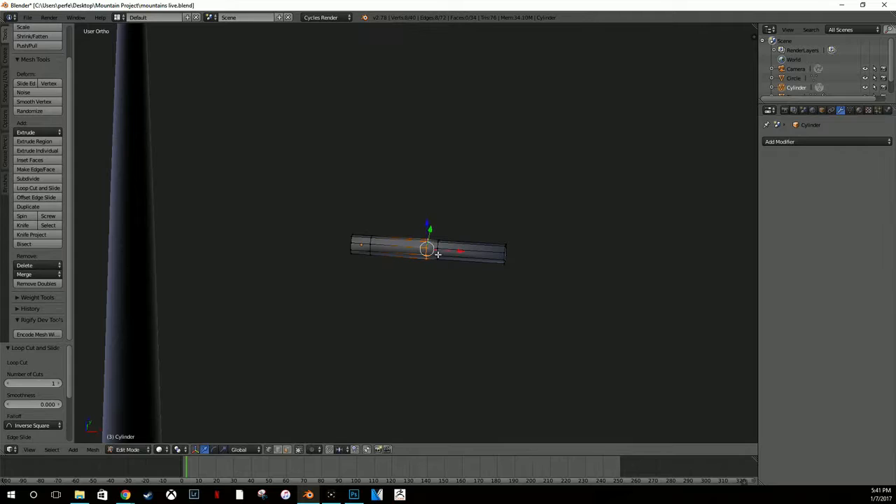
Step: Nudge an upper vertex of the middle edge loop nearer the trunk slightly upward, undoing the extra adjustments
scroll(444, 234, up, 7)
right_click(489, 267)
shift+right_click(489, 285)
shift+right_click(460, 284)
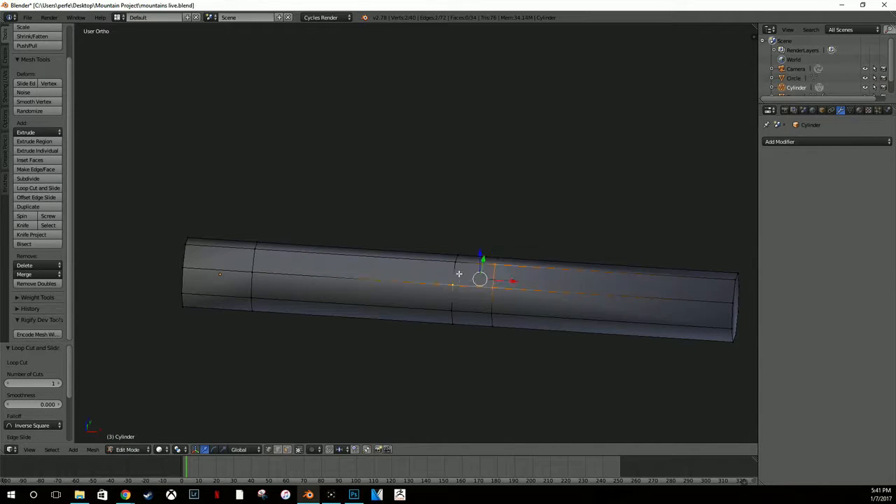
shift+right_click(459, 270)
right_click(456, 263)
key(g)
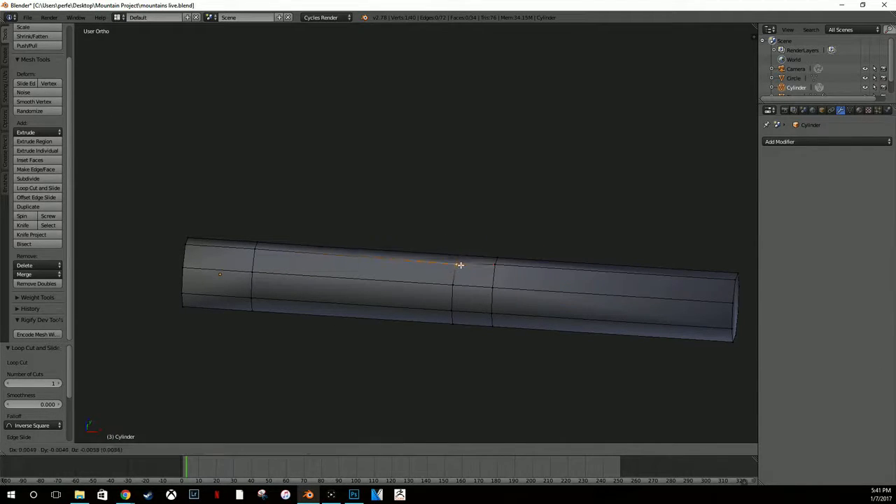
click(477, 266)
drag(492, 266, 498, 264)
key(ctrl+z)
key(ctrl+z)
click(498, 265)
Step: Nudge the side-facing vertex of each of the two middle edge loops slightly downward
right_click(496, 287)
key(g)
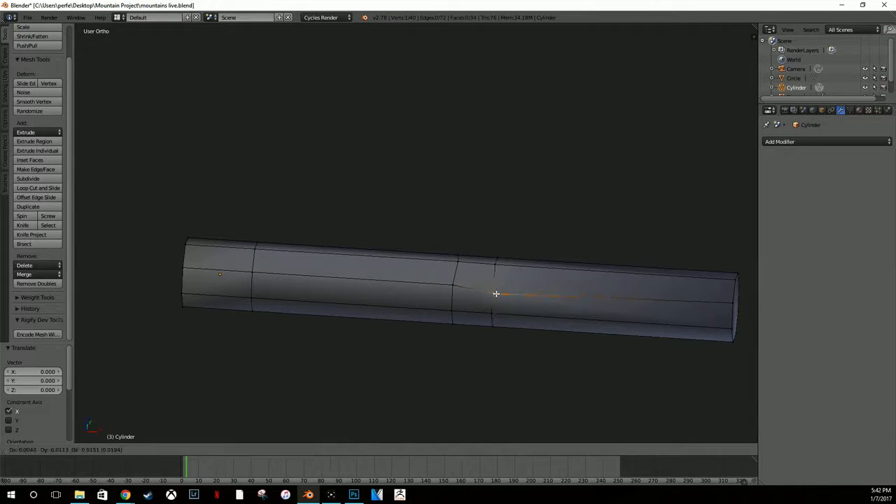
click(497, 295)
right_click(456, 289)
key(g)
click(454, 293)
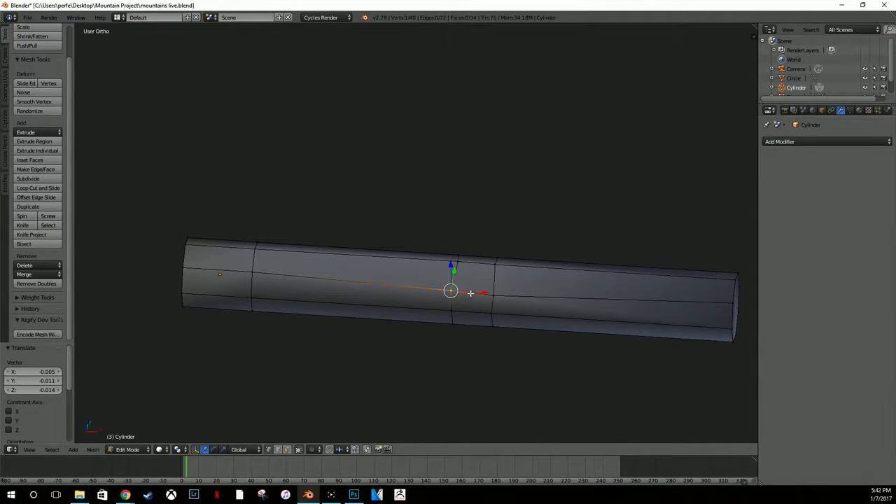
Step: Add an edge loop between the two middle loops and slide it to about halfway between them
alt+right_click(473, 279)
key(g)
key(g)
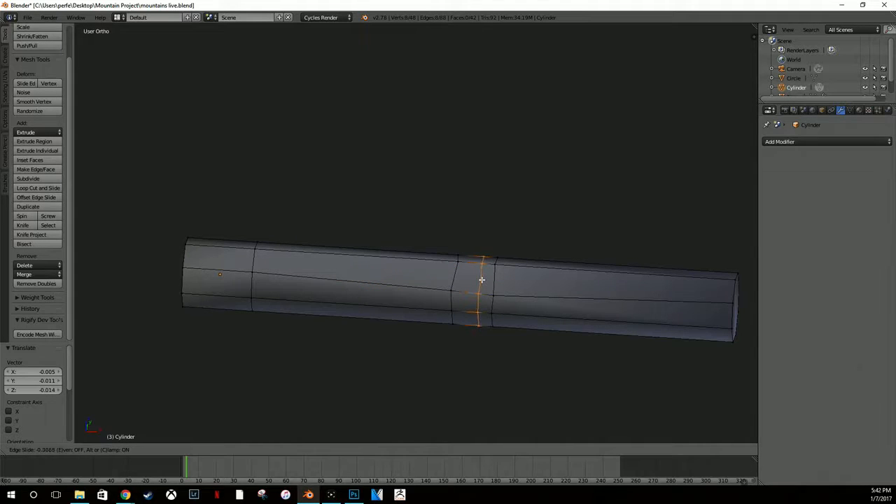
click(487, 280)
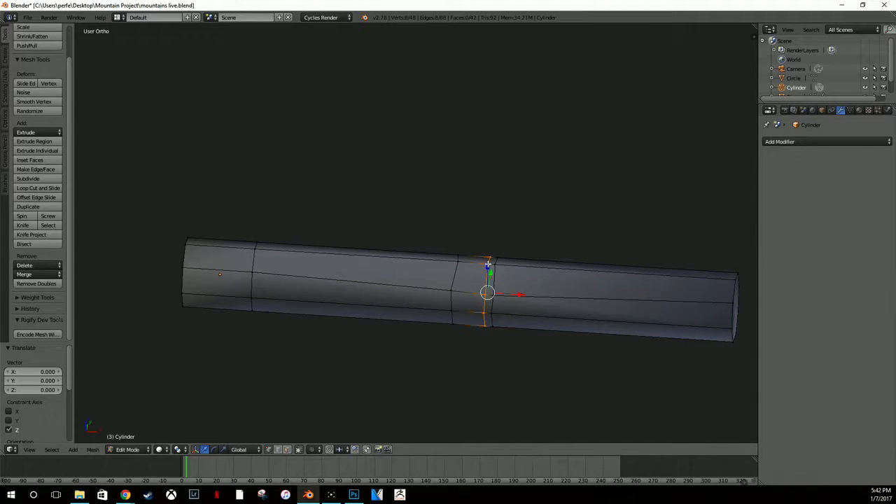
scroll(499, 260, up, 5)
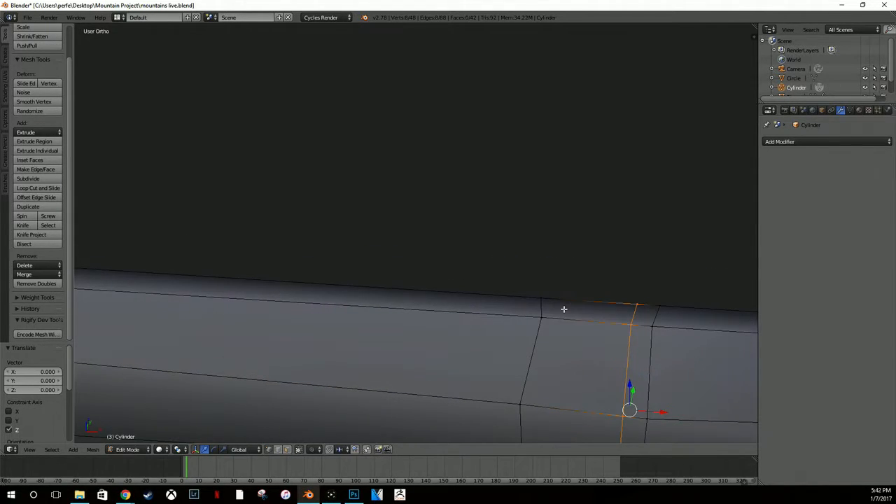
alt+right_click(620, 331)
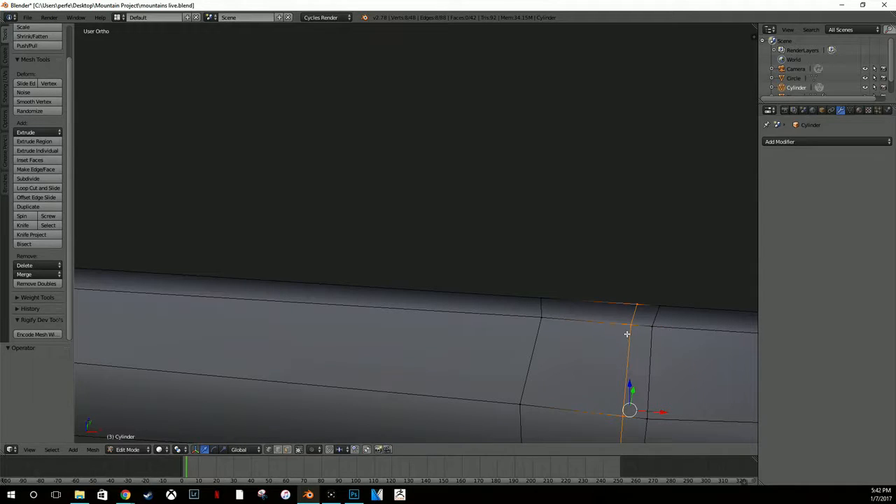
key(g)
key(g)
click(608, 329)
Step: Raise the upper vertex of the new centre loop by about 0.017 in Z and 0.013 in Y
right_click(605, 326)
key(g)
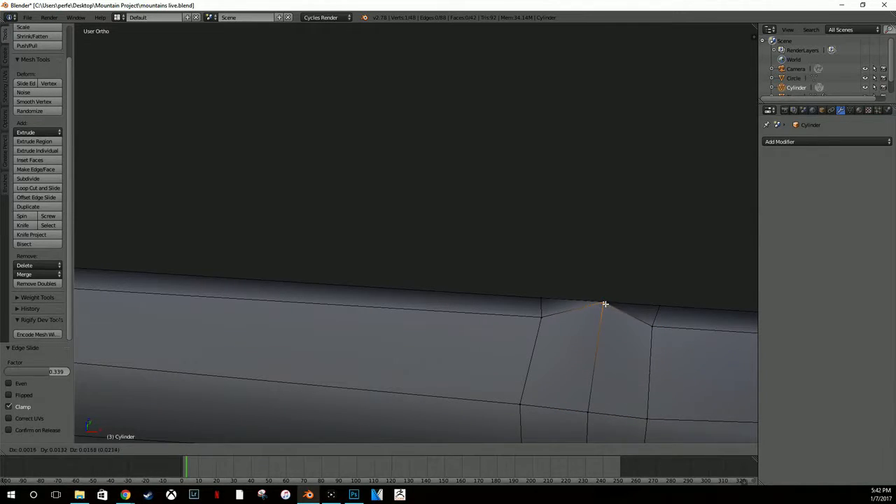
click(605, 304)
middle_drag(631, 315, 537, 286)
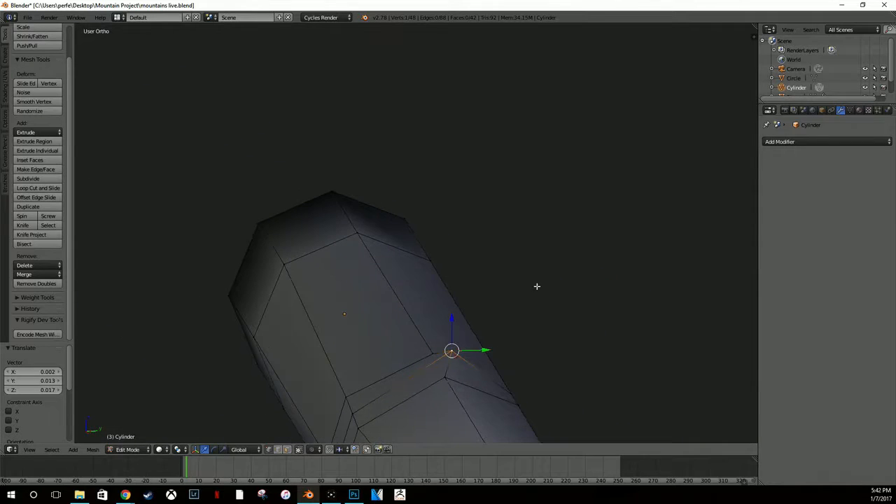
Step: Reposition the upper vertex of the middle loop farthest from the trunk, finishing with a shift of about 0.023 in negative Y
key(g)
click(455, 381)
middle_drag(455, 381, 538, 388)
key(KP_7)
scroll(540, 264, up, 4)
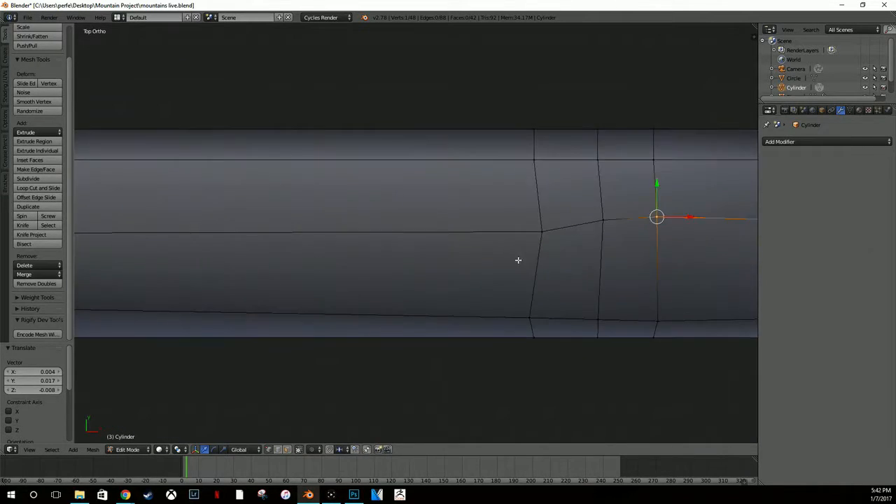
key(g)
click(615, 270)
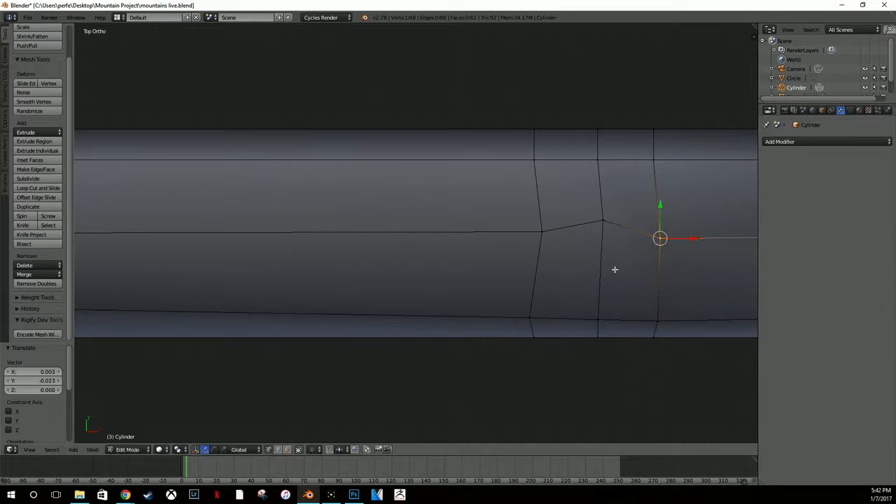
Step: Move the lower vertices of the two outer middle loops inward by about 0.02 in Y to round the patch into a hexagon
right_click(538, 319)
key(g)
click(536, 296)
right_click(656, 320)
key(g)
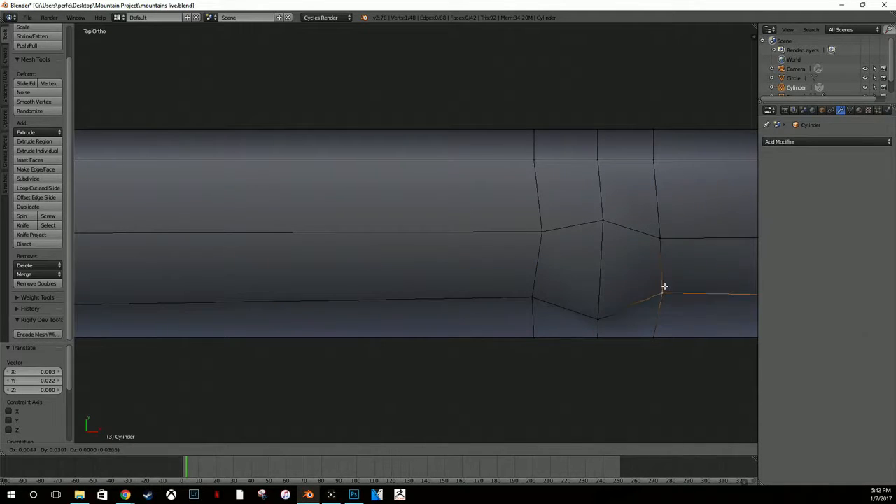
click(664, 294)
Step: Select the six vertices outlining the hexagonal patch on the branch's upper side
right_click(657, 244)
right_click(606, 316)
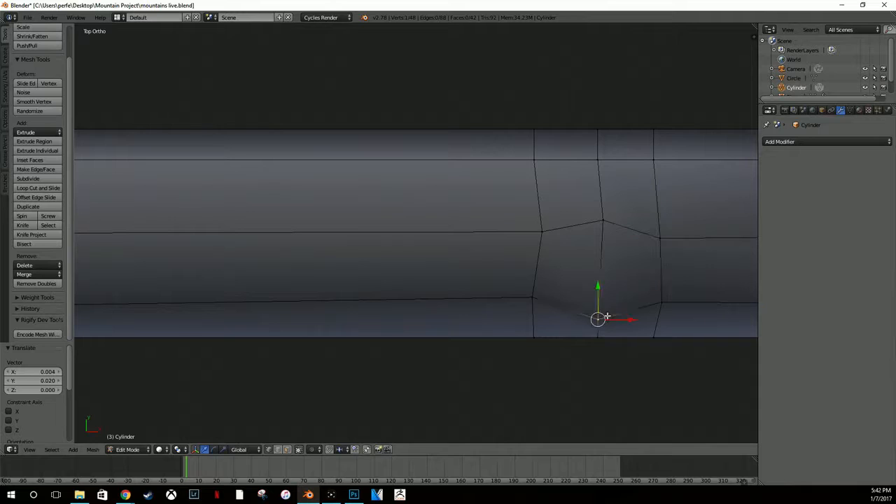
right_click(543, 232)
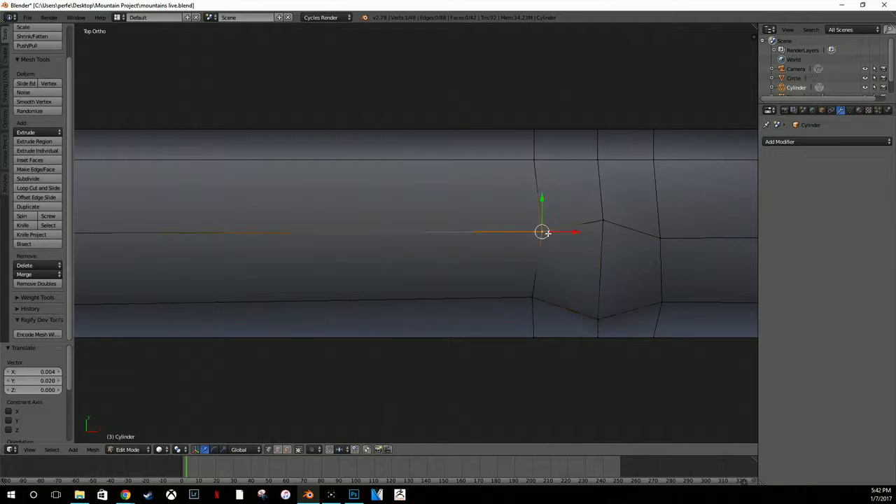
shift+right_click(543, 301)
shift+right_click(585, 314)
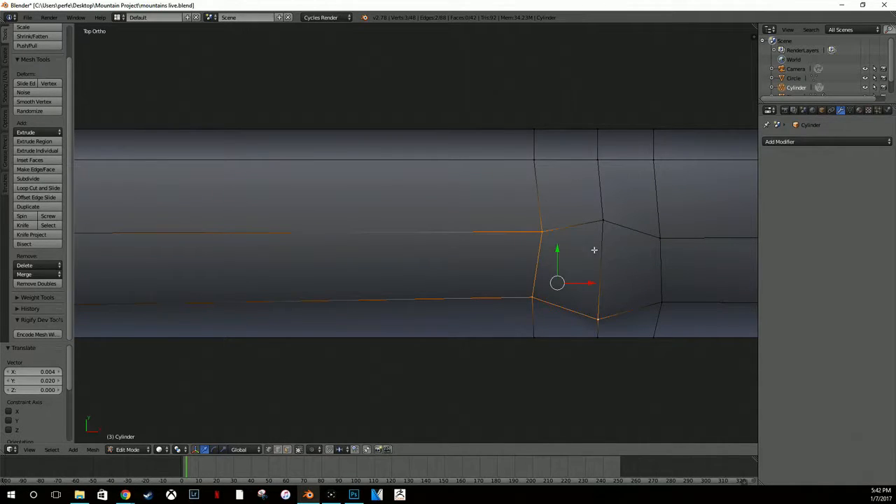
shift+right_click(606, 219)
shift+right_click(663, 245)
shift+right_click(661, 299)
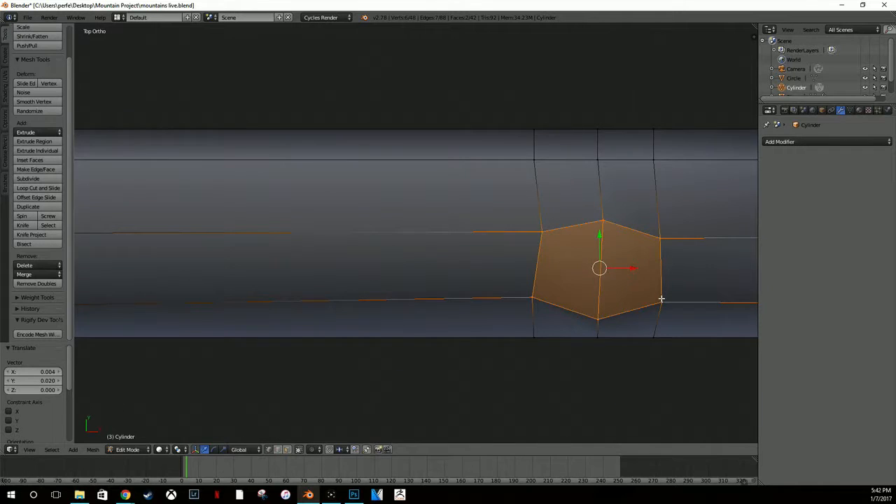
key(KP_1)
scroll(653, 301, down, 6)
middle_drag(626, 309, 525, 315)
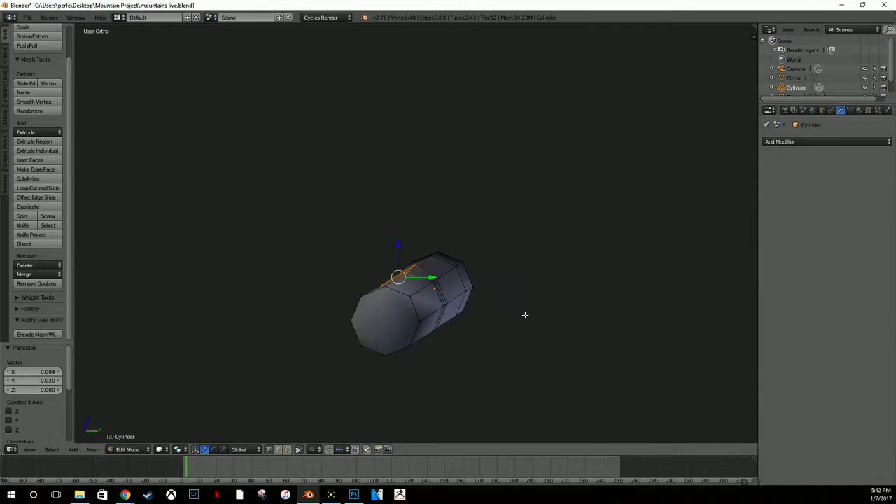
Step: Extrude the hexagonal patch outward into a side twig, scale its end down, and extrude a further 0.129 section
key(e)
click(448, 245)
middle_drag(458, 240, 415, 225)
key(s)
click(548, 242)
key(e)
click(393, 224)
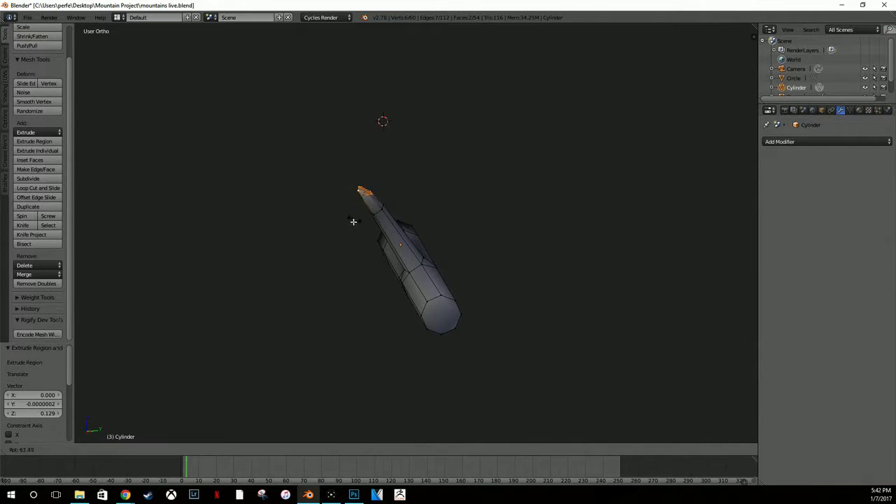
Step: Rotate the twig's end, extrude it into a bent outer section, and scale the tip to 0.352
key(e)
click(298, 214)
middle_drag(297, 213, 540, 184)
drag(539, 185, 586, 177)
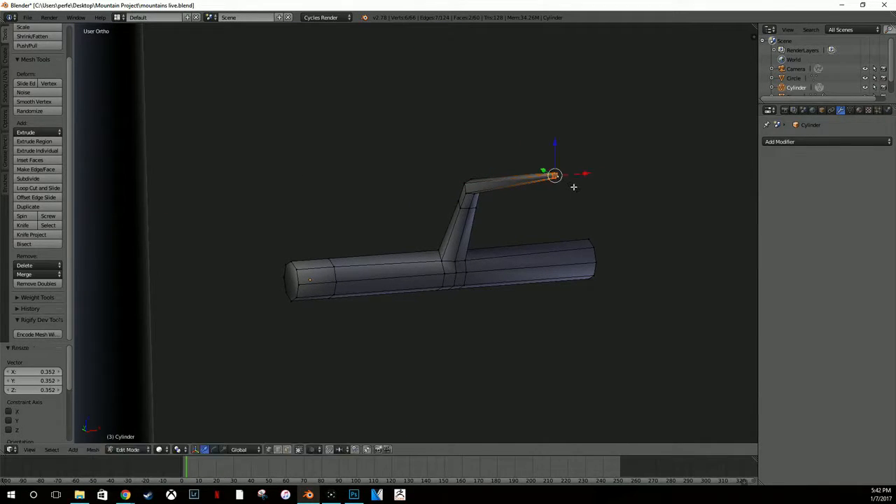
key(Tab)
mouse_move(588, 195)
middle_down()
mouse_move(544, 209)
mouse_move(465, 196)
mouse_move(467, 238)
mouse_move(516, 233)
mouse_move(479, 224)
middle_up()
drag(0, 0, 0, 0)
middle_drag(479, 224, 413, 222)
key(Tab)
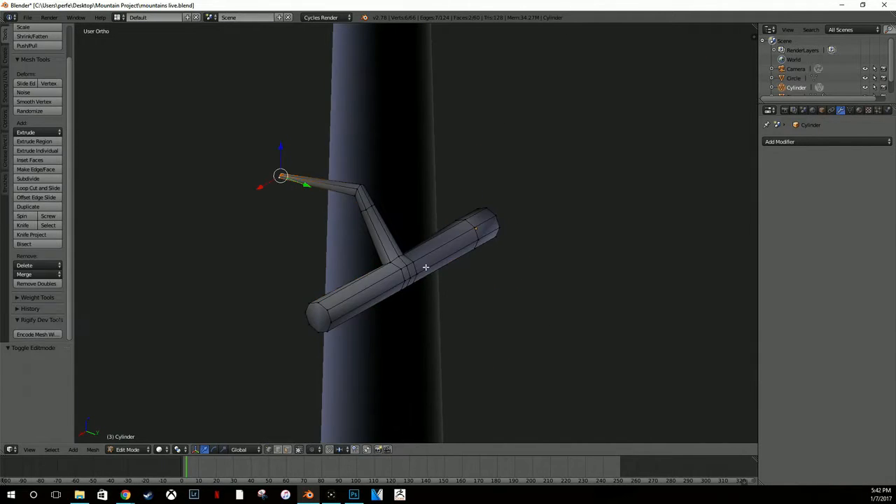
Step: Raise the side vertex of the centre loop below the twig's base by about 0.041 in Z
scroll(423, 264, up, 4)
shift+middle_drag(392, 331, 366, 269)
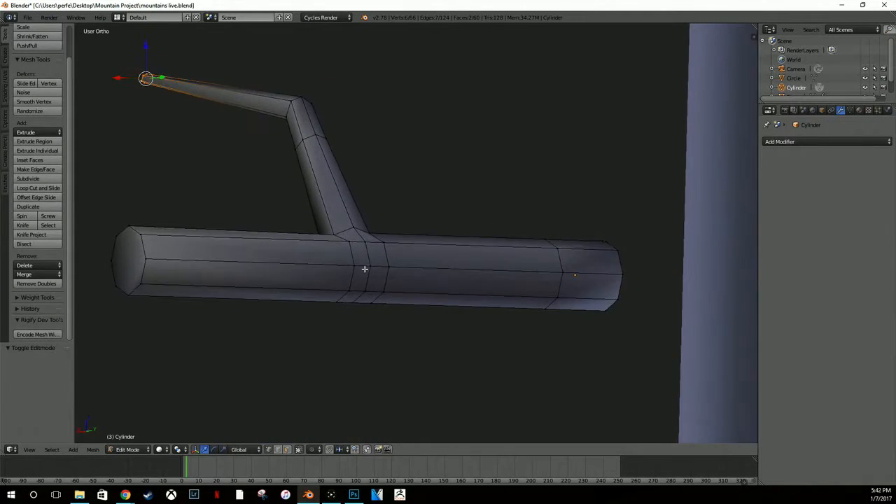
right_click(366, 268)
scroll(372, 275, up, 5)
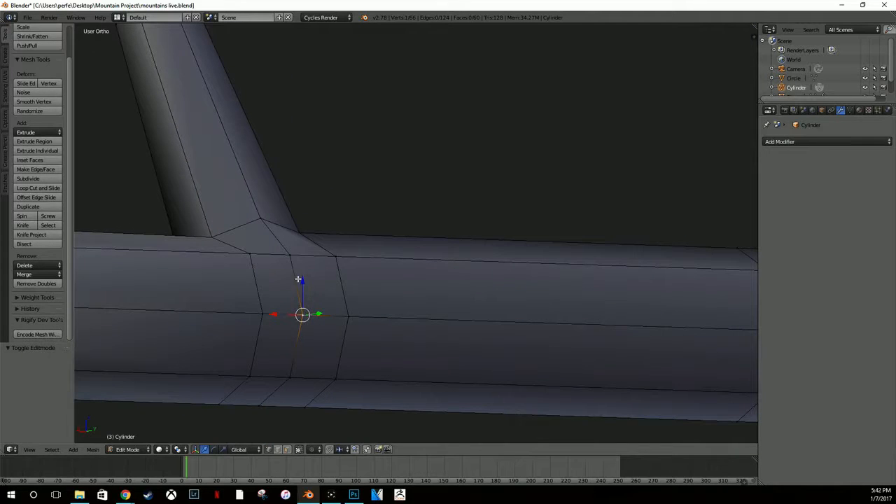
drag(302, 282, 303, 249)
right_click(351, 320)
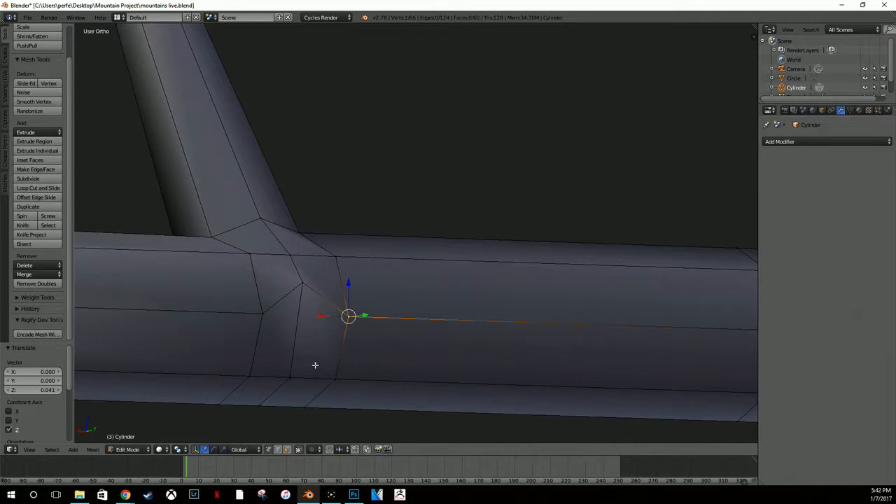
Step: Add one centred lengthwise edge loop along the branch's side below the raised vertex, and keep all geometry unhidden
key(ctrl+r)
click(266, 345)
right_click(266, 345)
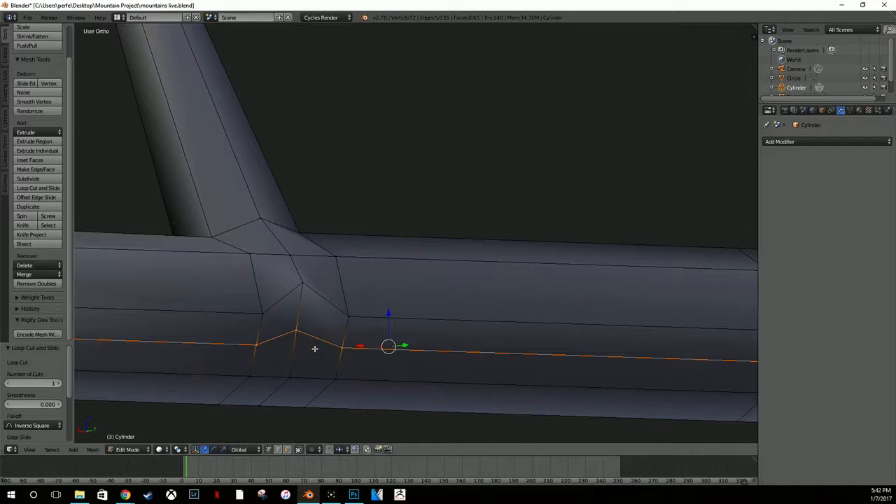
key(h)
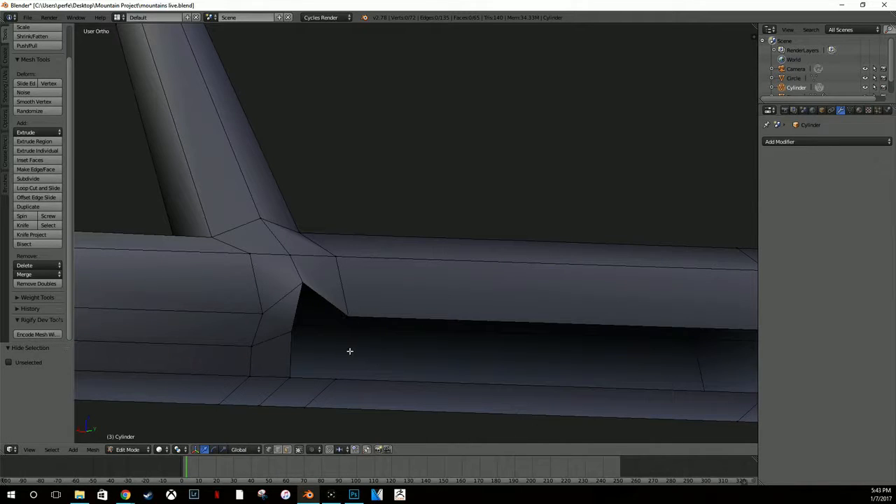
key(alt+h)
Step: Spread the side and lower vertices around the centre loop outward to form a rounded patch for a second twig
drag(351, 353, 375, 361)
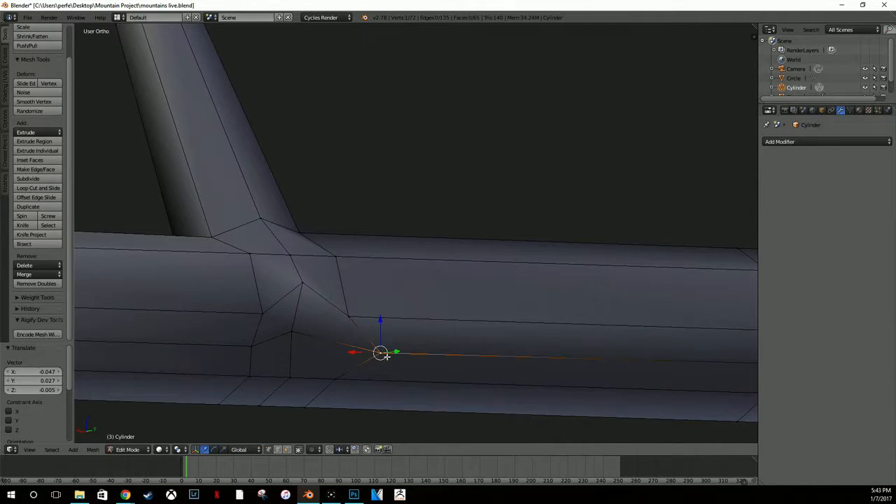
right_drag(291, 378, 288, 398)
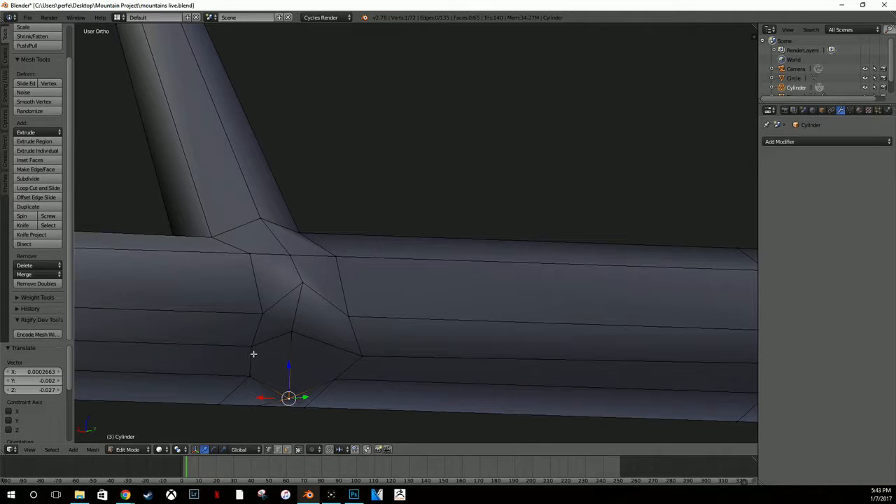
right_drag(253, 353, 240, 384)
right_click(243, 373)
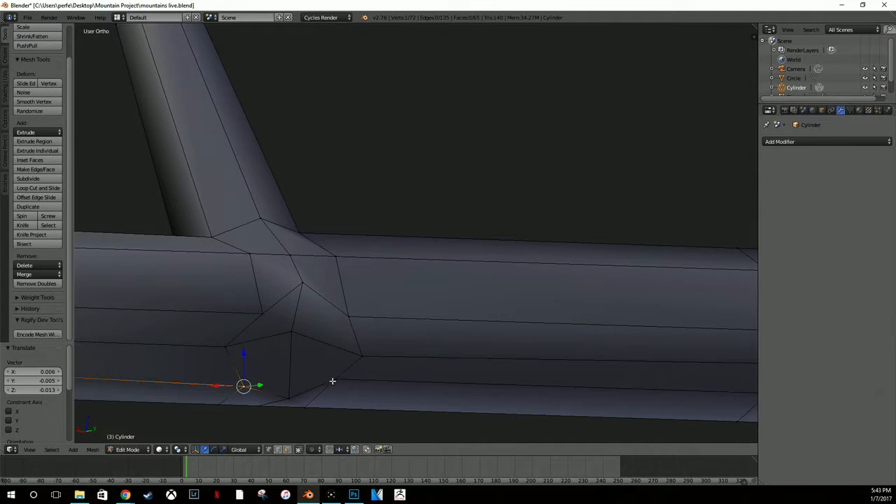
right_drag(333, 381, 343, 390)
Step: Select the nine vertices that make up the rounded four-face patch on the branch's side
right_click(356, 355)
shift+right_click(356, 316)
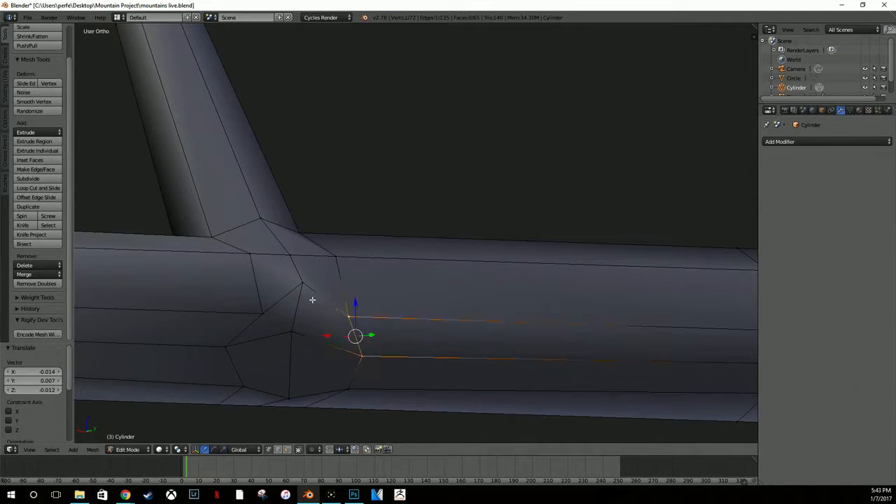
shift+right_click(303, 285)
shift+right_click(294, 332)
shift+right_click(239, 346)
shift+right_click(258, 315)
shift+right_click(243, 384)
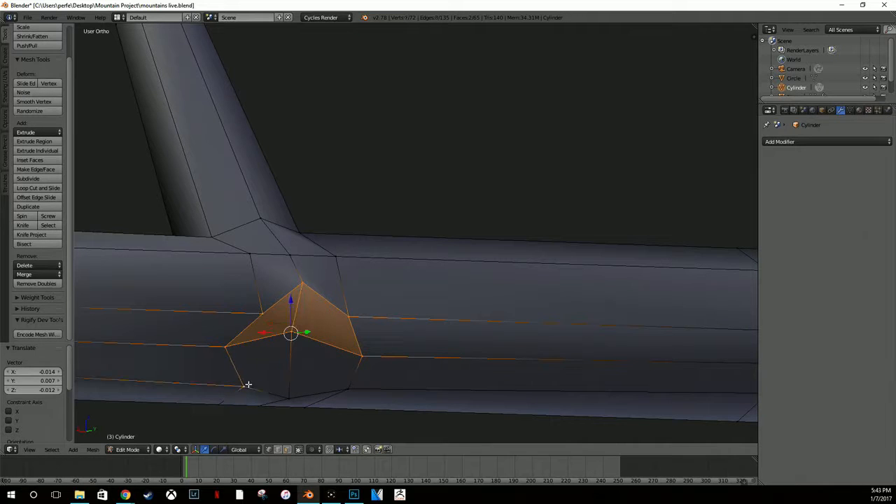
shift+right_click(290, 398)
shift+right_click(346, 390)
Step: Extrude the side patch outward by about 0.196 and scale its end to 0.521
middle_drag(346, 390, 420, 370)
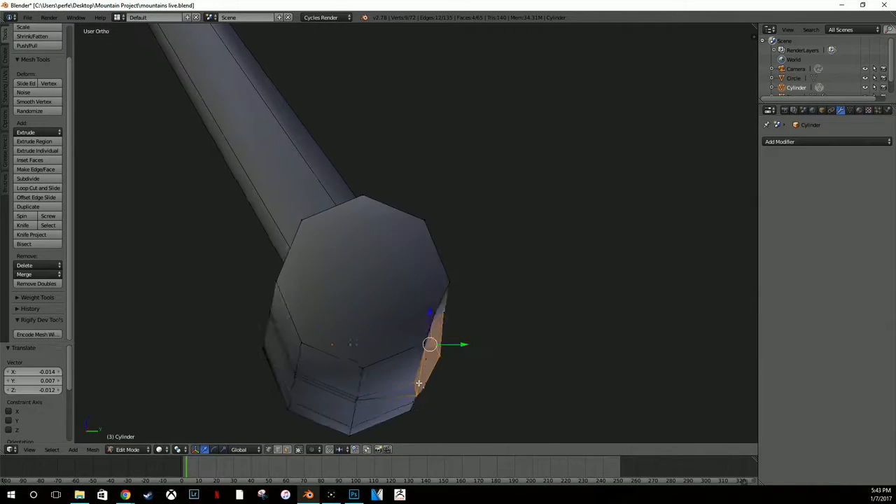
key(e)
click(579, 414)
middle_drag(569, 398, 500, 392)
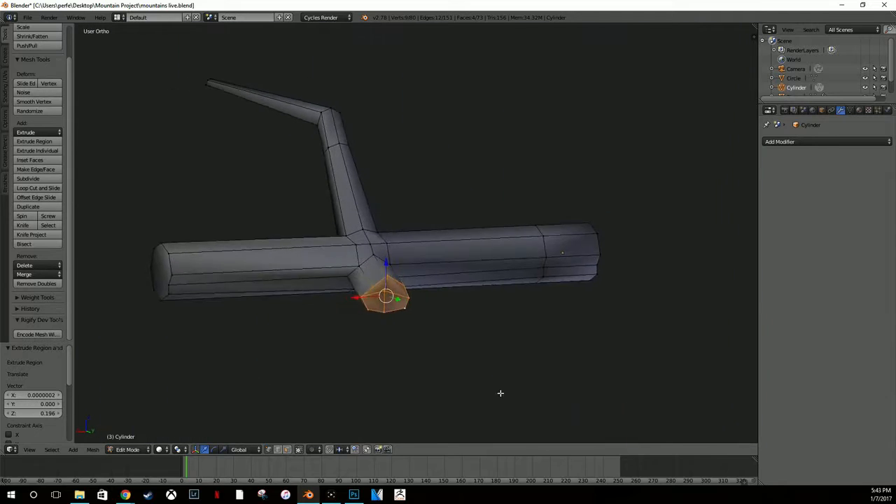
key(s)
click(452, 341)
Step: Rotate the second twig's end in top view, extrude it by about 0.360, and scale the new end to 0.449
middle_drag(452, 341, 395, 340)
key(KP_7)
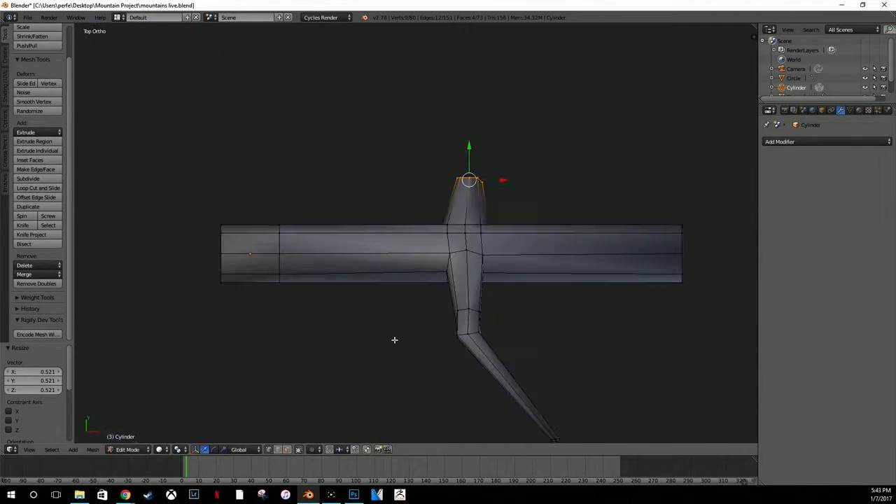
key(r)
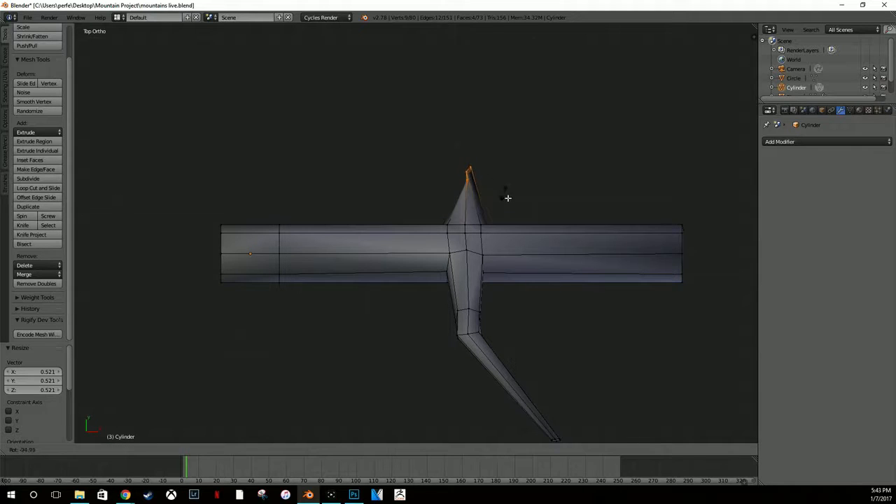
click(437, 176)
key(e)
click(553, 165)
key(s)
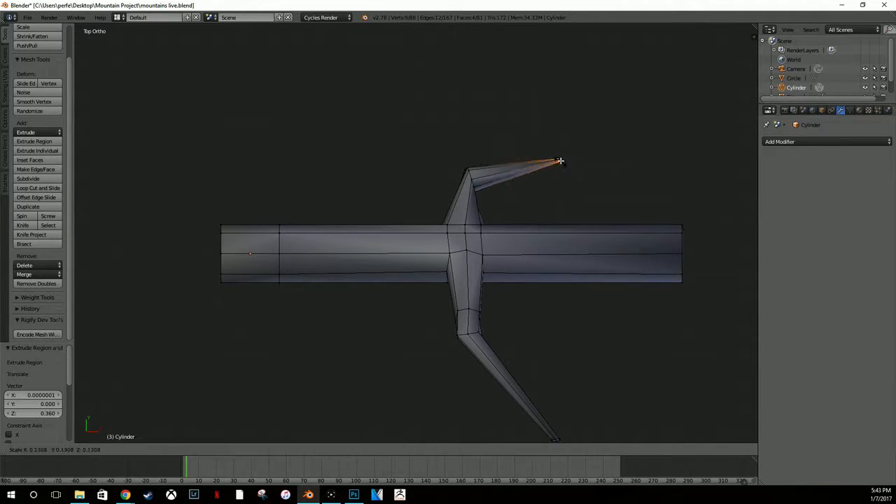
click(572, 175)
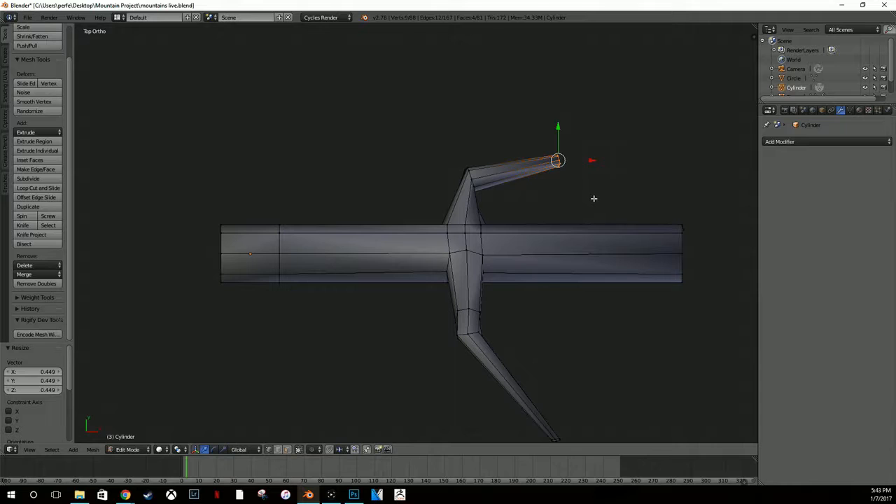
Step: Extrude the second twig's end by about 0.182 at an angle and scale the tip to about 0.68
key(e)
click(611, 117)
key(s)
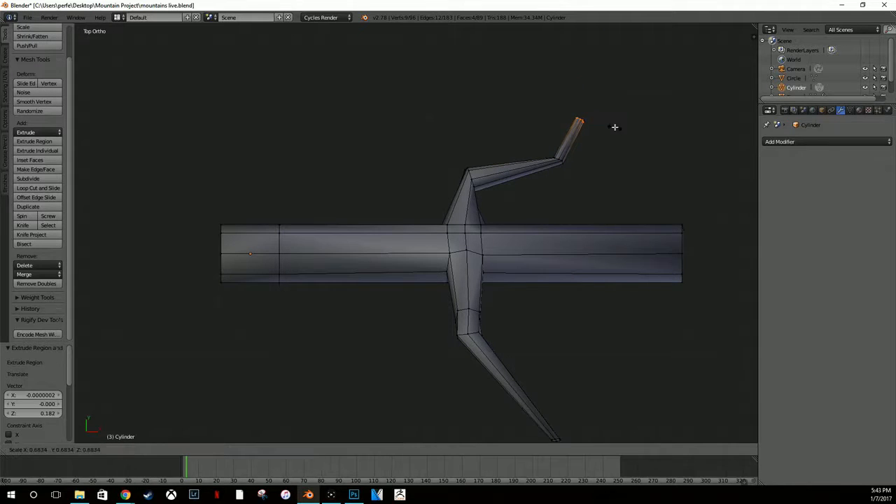
click(614, 127)
middle_drag(614, 127, 496, 80)
key(Tab)
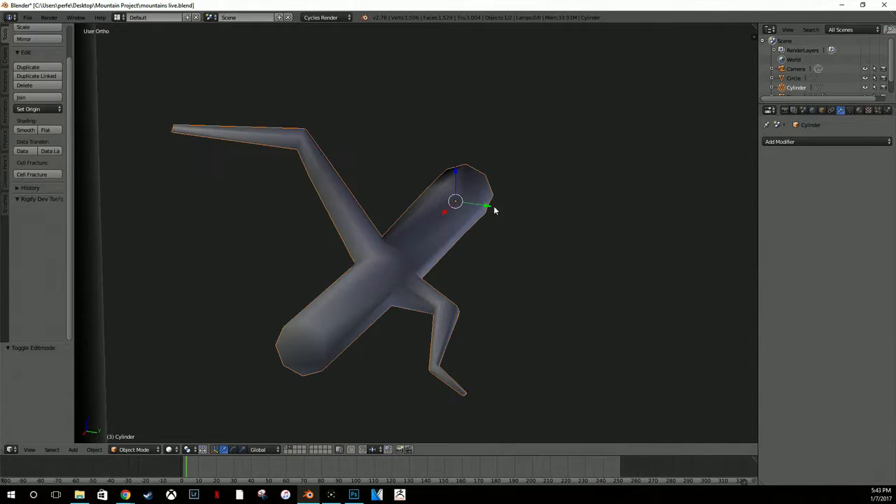
middle_drag(495, 210, 586, 336)
Step: Narrow the branch's outer end face, extrude it by about 1.508, and scale the new tip to 0.311
key(Tab)
key(KP_1)
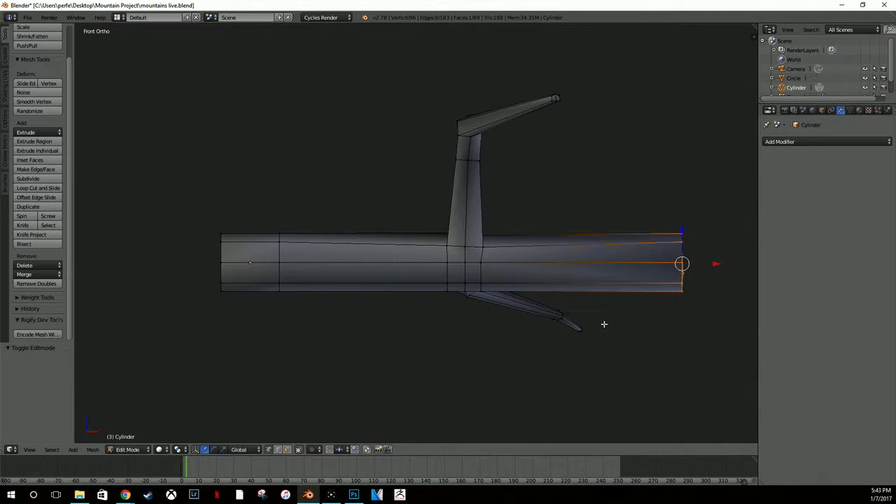
scroll(667, 293, down, 6)
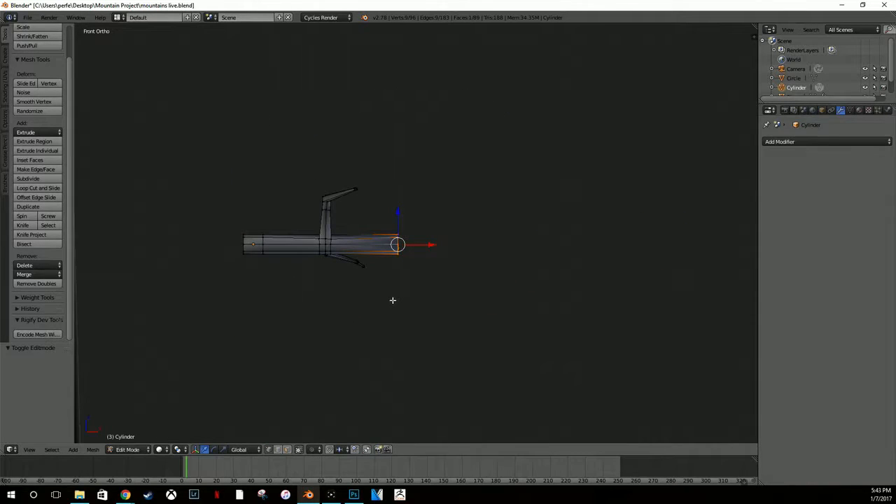
key(e)
click(553, 297)
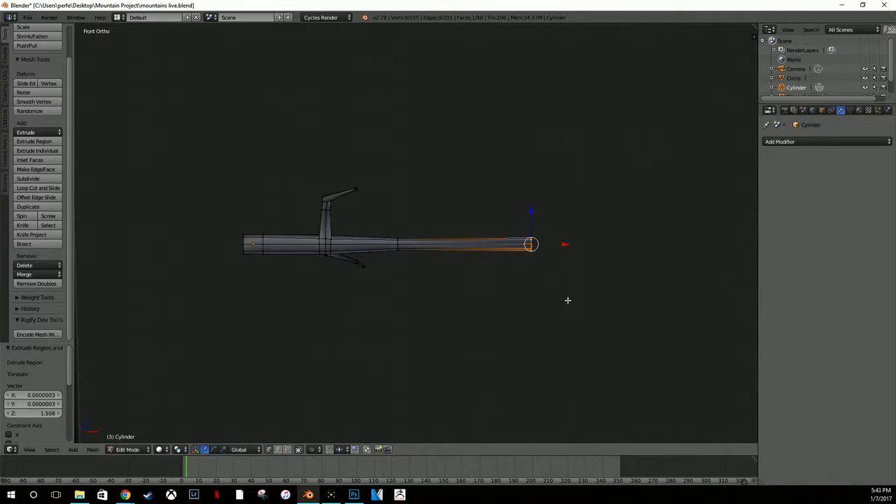
key(s)
click(545, 259)
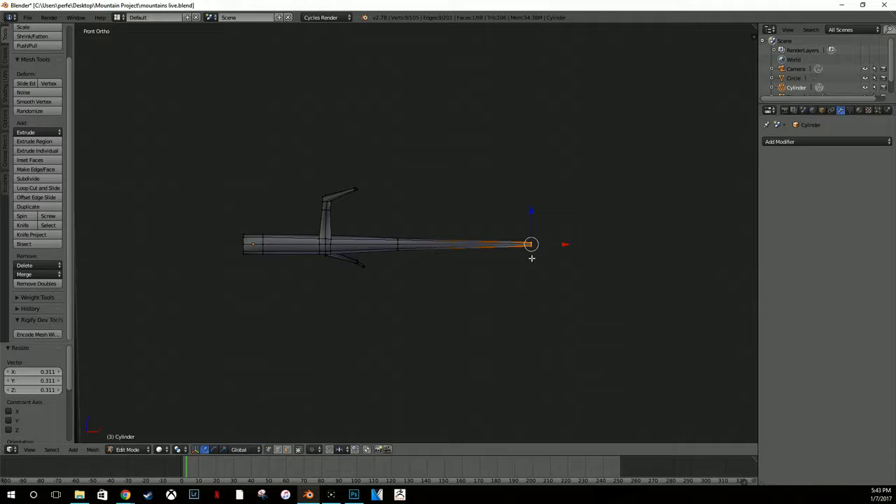
Step: Move the branch's tip sideways along the Y axis to bend its outer section
middle_drag(532, 258, 462, 279)
key(g)
key(y)
click(412, 272)
key(Tab)
scroll(457, 281, down, 6)
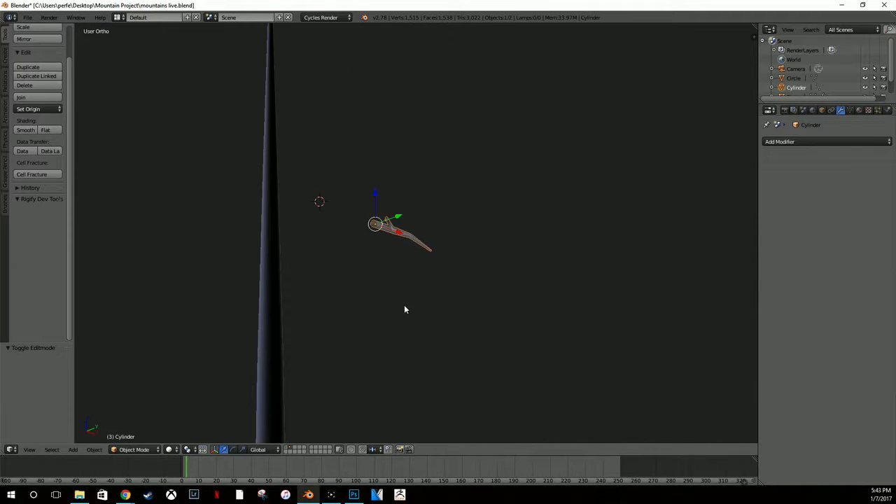
middle_drag(421, 279, 462, 268)
key(Tab)
key(KP_1)
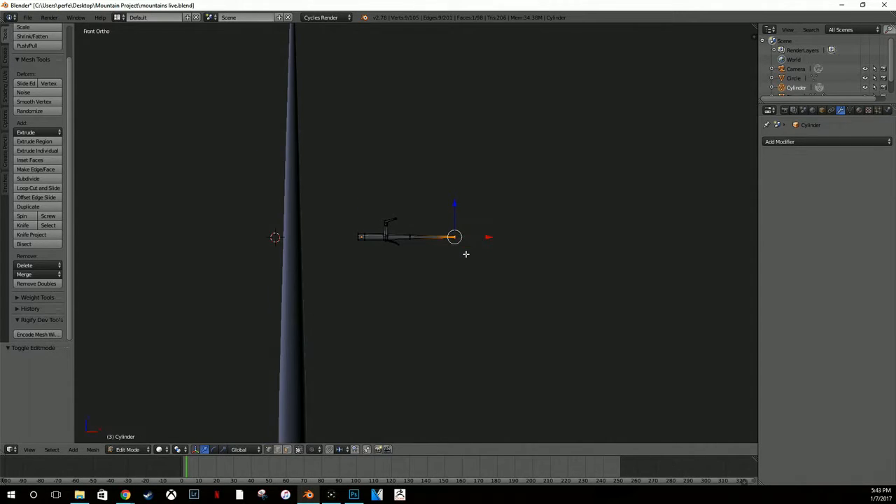
Step: Extrude the branch's tip by about 1.605, and move the new end about 0.157 along X and -0.567 along Z
key(e)
click(550, 290)
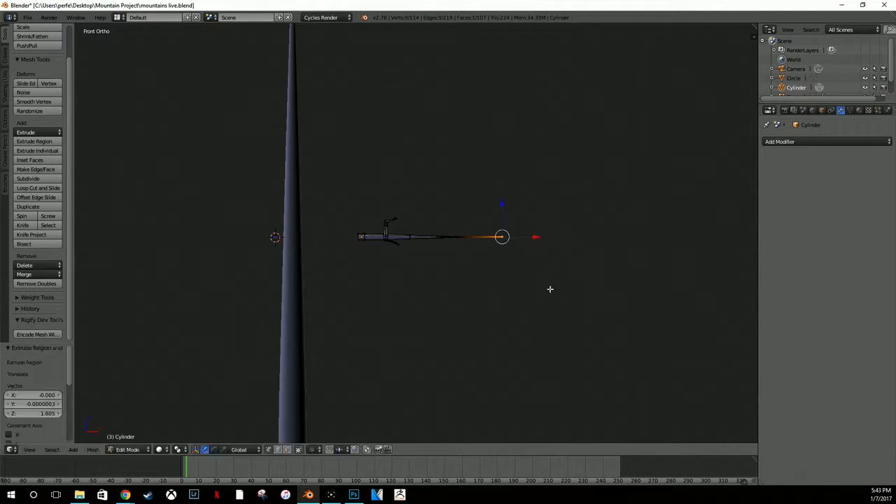
key(g)
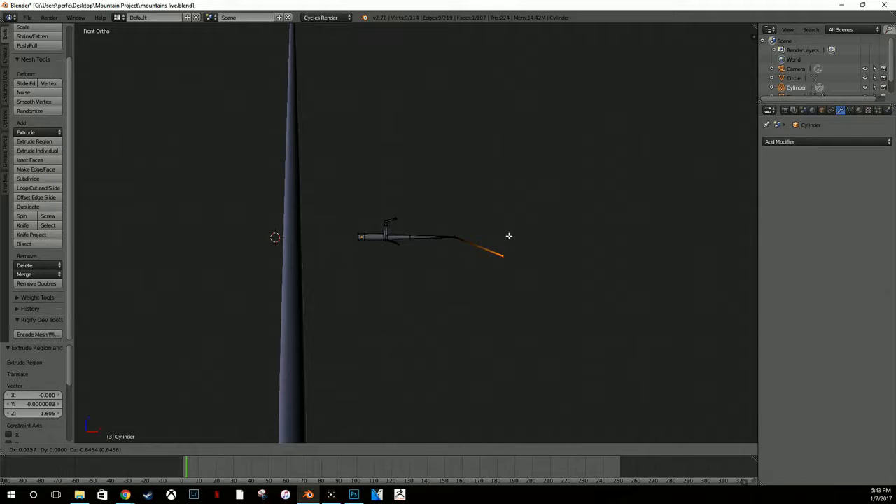
click(509, 236)
Step: Select the edge loop at the branch's outer bend and lower it slightly along Z to soften the curve
scroll(465, 231, up, 6)
alt+right_click(554, 247)
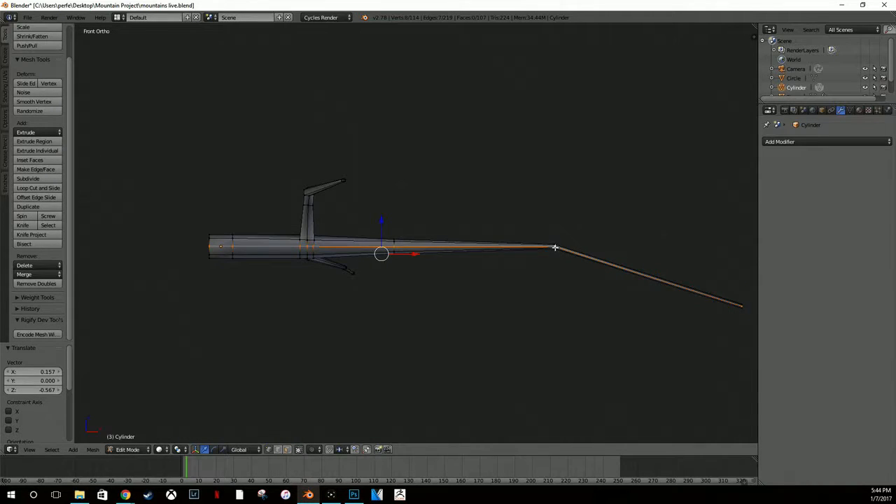
scroll(558, 246, up, 7)
shift+middle_drag(581, 251, 295, 254)
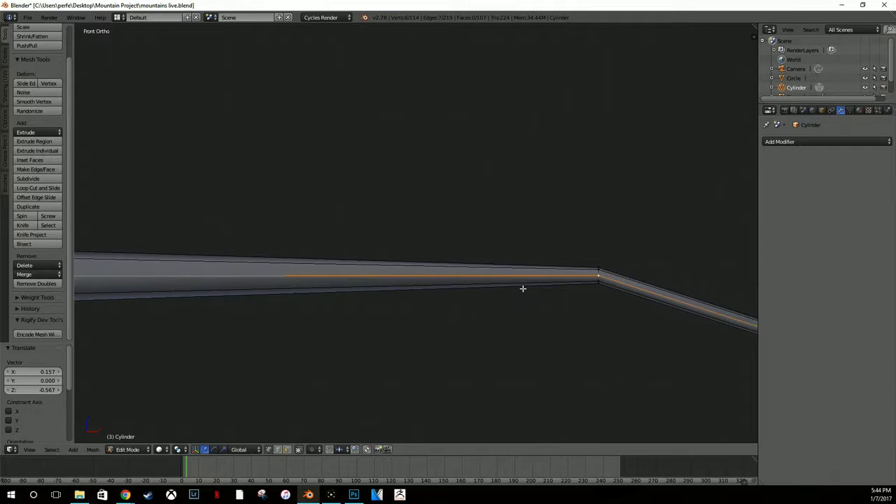
alt+right_click(599, 276)
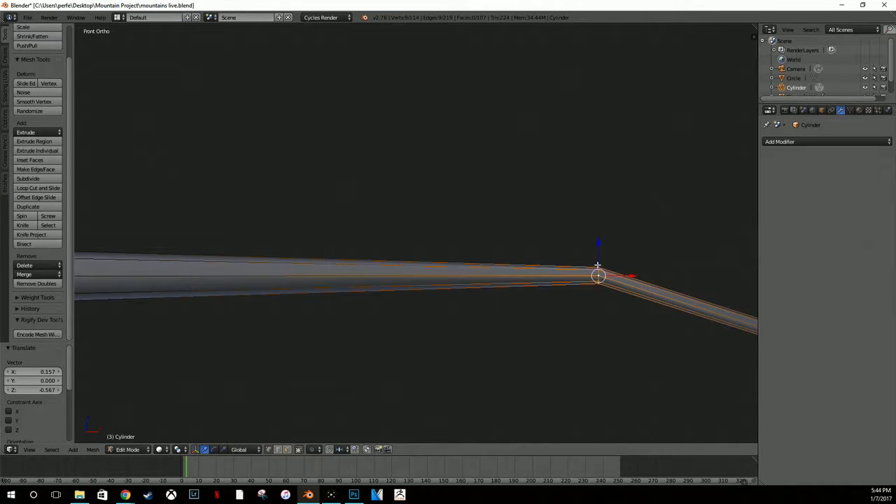
scroll(597, 266, down, 6)
key(g)
key(z)
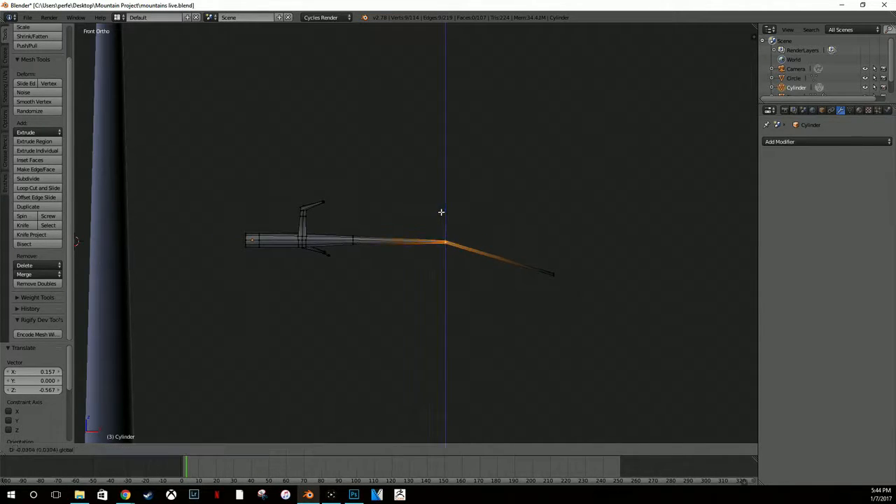
click(442, 222)
key(Tab)
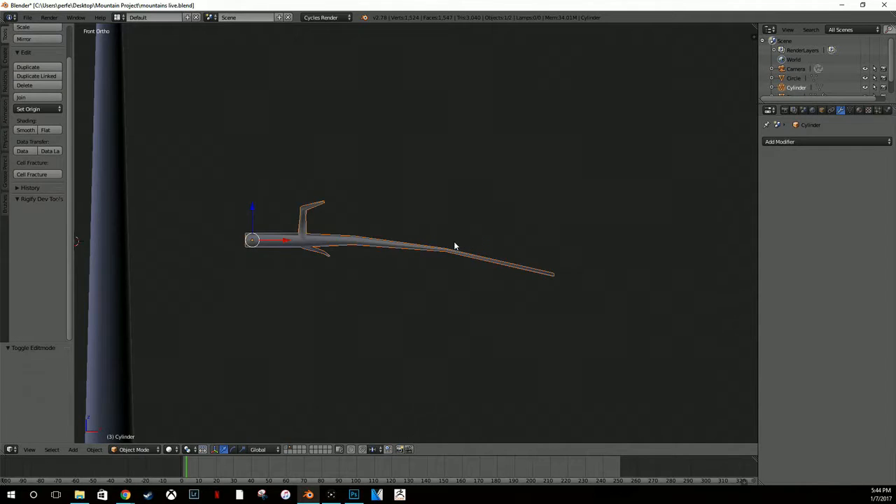
Step: Add two closely spaced loop cuts around the branch's tapering section, just before its outer bend
scroll(454, 244, up, 4)
key(Tab)
key(ctrl+r)
click(384, 251)
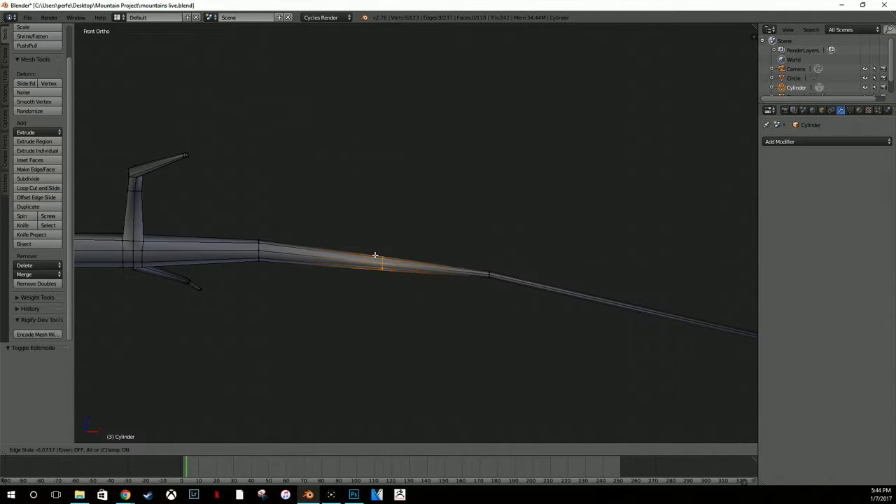
click(439, 264)
scroll(473, 266, up, 2)
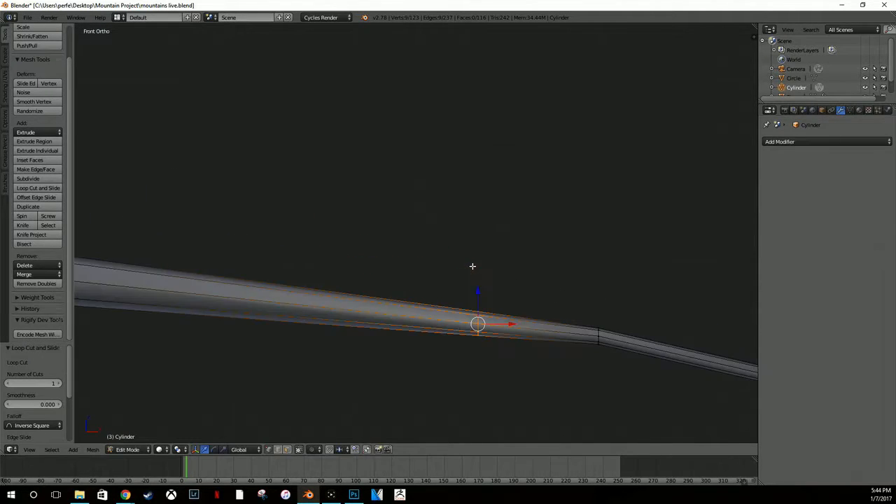
scroll(492, 275, up, 5)
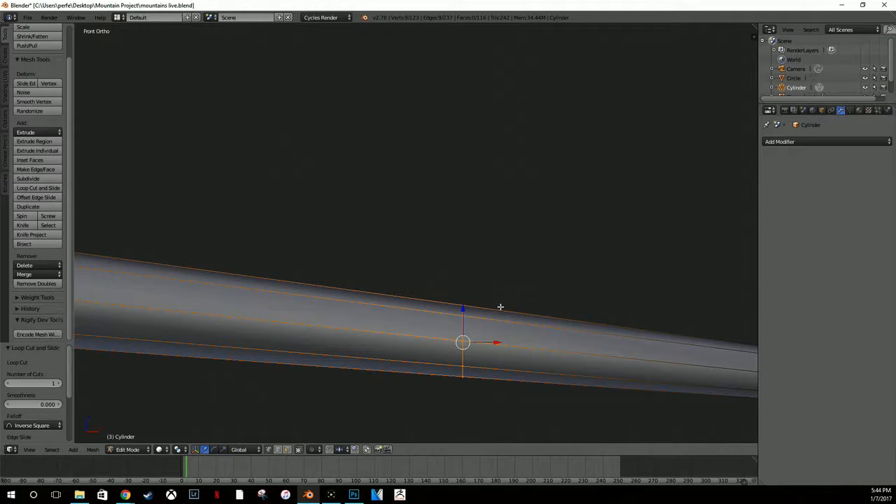
key(ctrl+r)
click(505, 300)
click(427, 300)
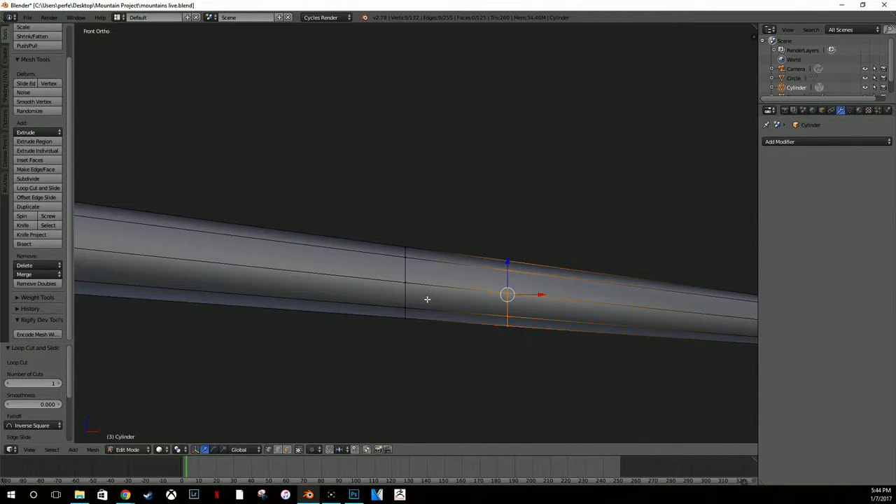
Step: Add a loop cut midway between the two new loops and another one running lengthwise along the branch
middle_drag(467, 292, 422, 287)
scroll(451, 317, down, 6)
scroll(418, 296, up, 4)
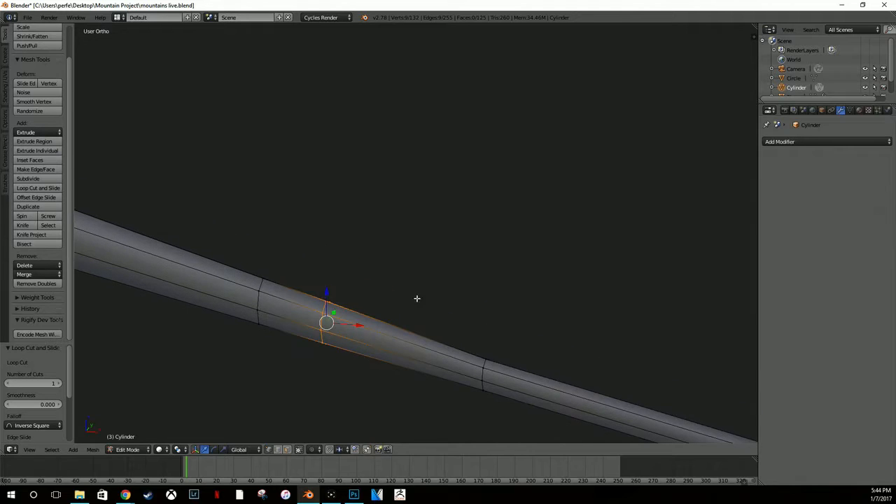
shift+middle_drag(362, 315, 420, 328)
key(ctrl+r)
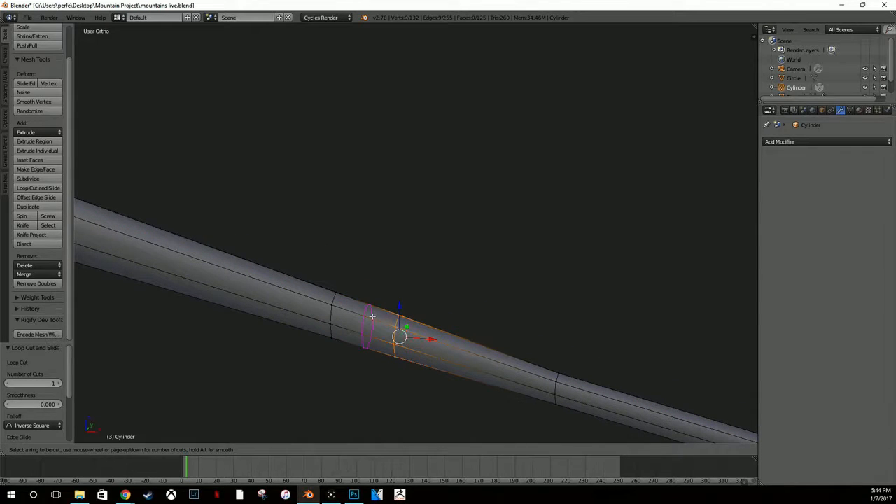
click(372, 316)
click(372, 316)
click(366, 316)
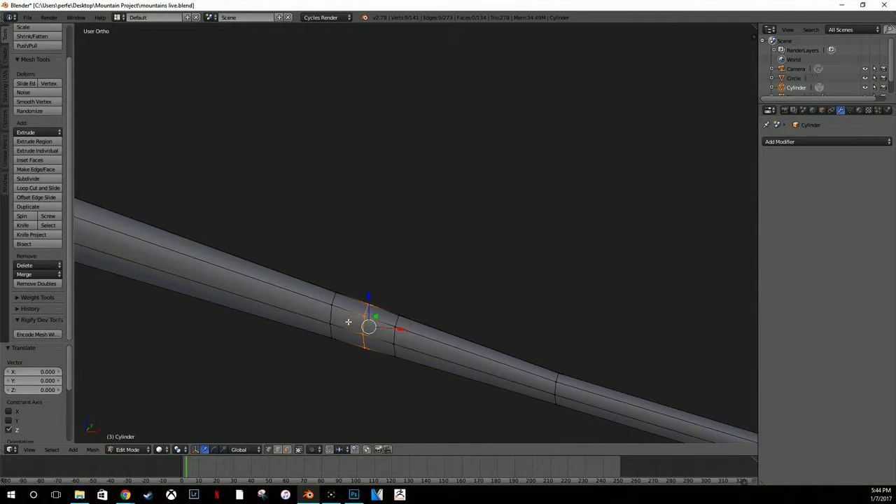
key(ctrl+r)
click(340, 316)
click(340, 315)
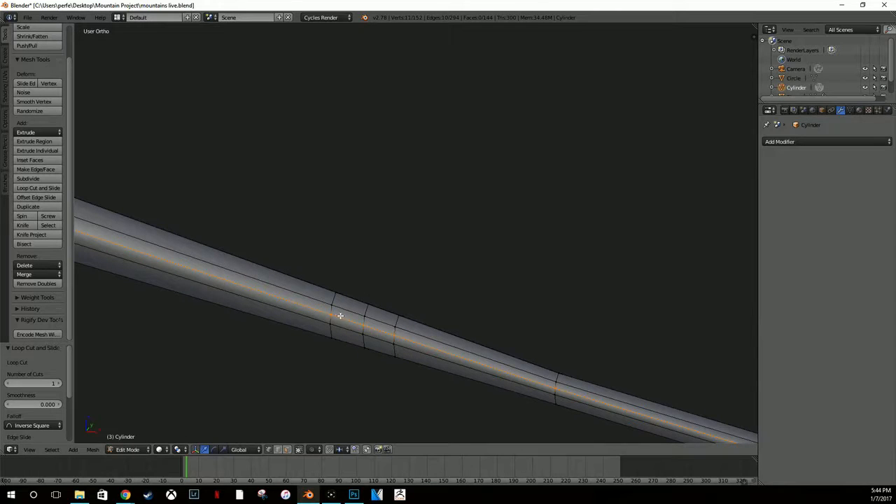
Step: Move the vertices around the new loop intersection outward to form a rounded outline for a twig base
right_click(366, 317)
key(g)
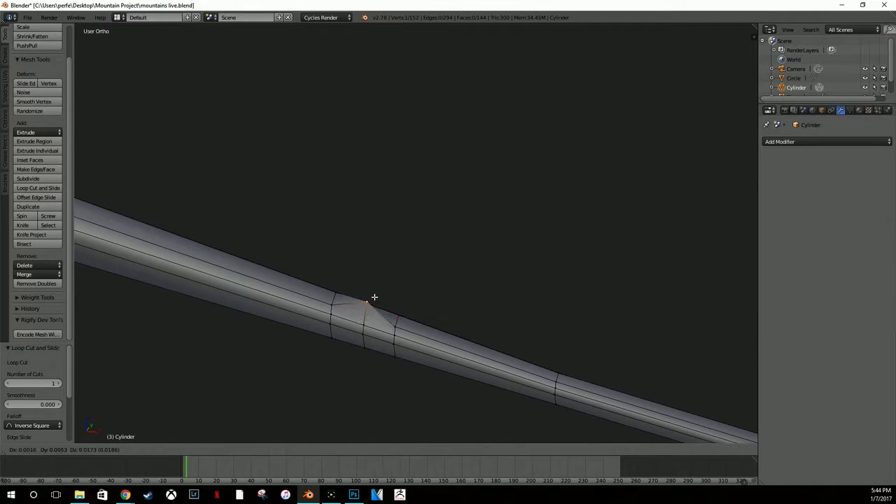
click(373, 301)
right_click(391, 326)
right_click(363, 335)
key(g)
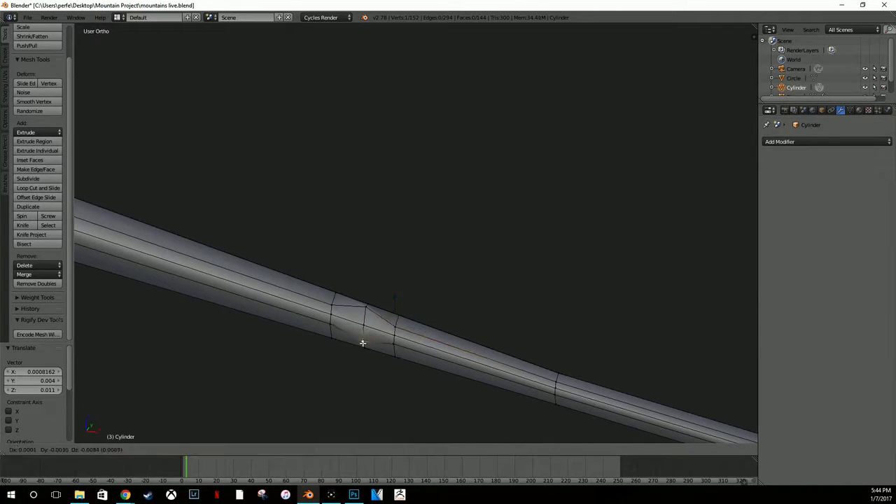
click(362, 346)
right_click(402, 337)
key(g)
click(414, 340)
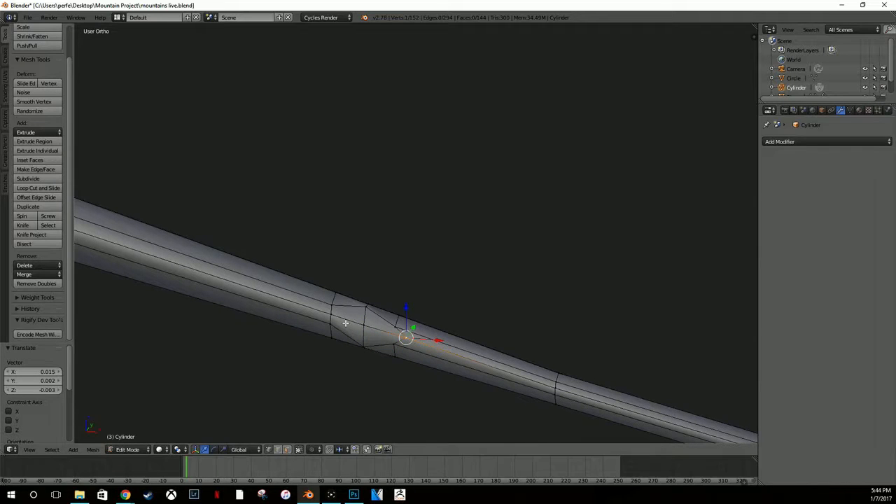
right_click(335, 319)
key(g)
click(319, 313)
Step: Select the faces inside the twig-base outline, extrude them into a third twig, and shrink its end
shift+right_click(330, 304)
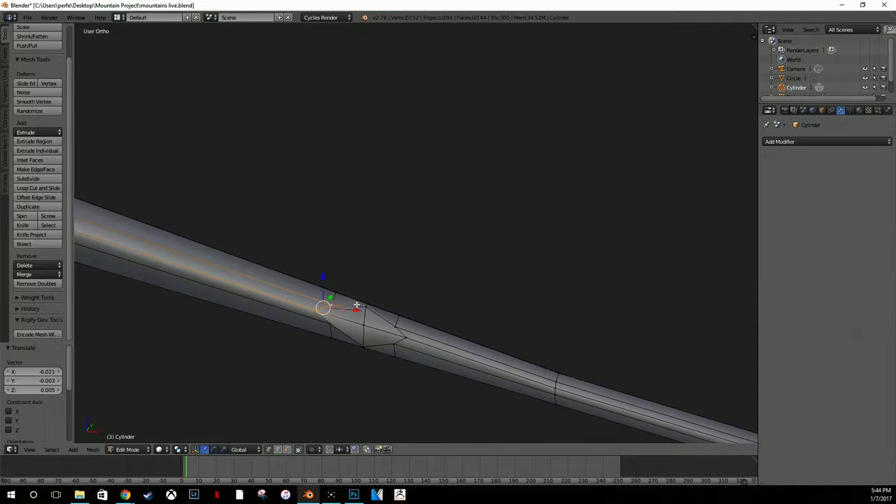
shift+right_click(363, 306)
shift+right_click(399, 326)
shift+right_click(406, 338)
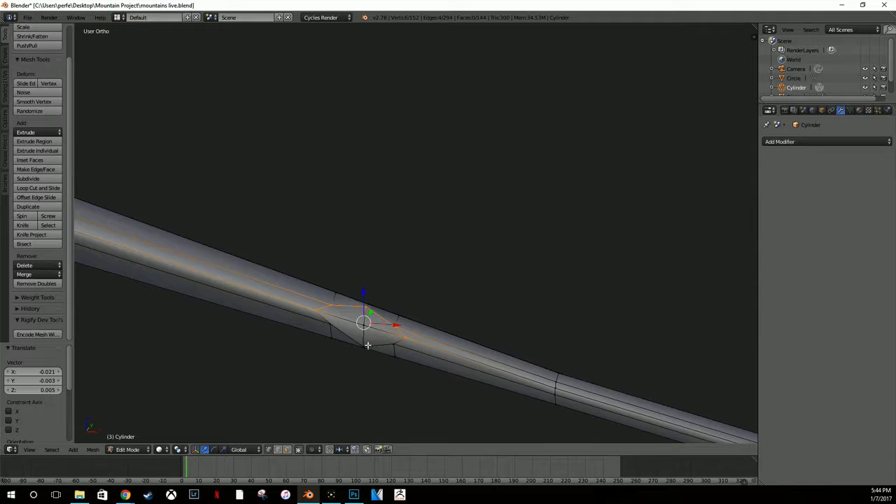
shift+right_click(364, 345)
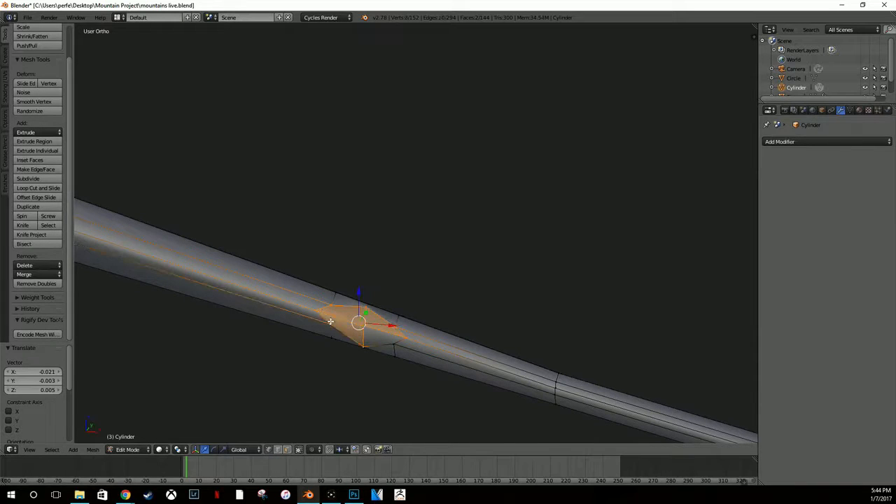
scroll(390, 335, down, 4)
middle_drag(388, 334, 280, 299)
key(e)
click(222, 271)
key(s)
click(200, 239)
Step: Extrude the third twig's end by about 0.184 to form an outer segment
middle_drag(200, 239, 333, 254)
drag(544, 247, 575, 249)
middle_drag(575, 249, 466, 207)
middle_drag(413, 198, 331, 185)
key(g)
key(z)
key(z)
click(302, 154)
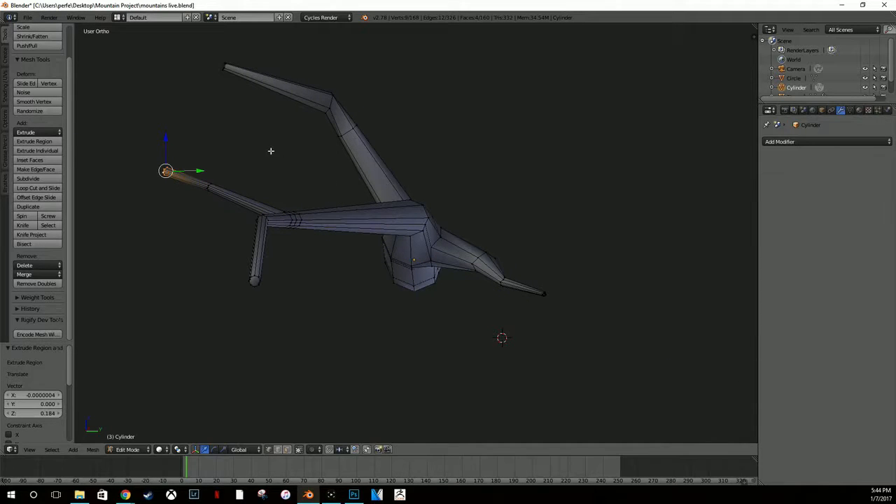
Step: Reposition the third twig's tip, shift it about -0.130 along Y, and scale it to about 0.73
key(g)
click(314, 123)
mouse_move(290, 147)
middle_down()
mouse_move(280, 145)
mouse_move(295, 144)
middle_up()
key(g)
key(y)
click(253, 142)
key(s)
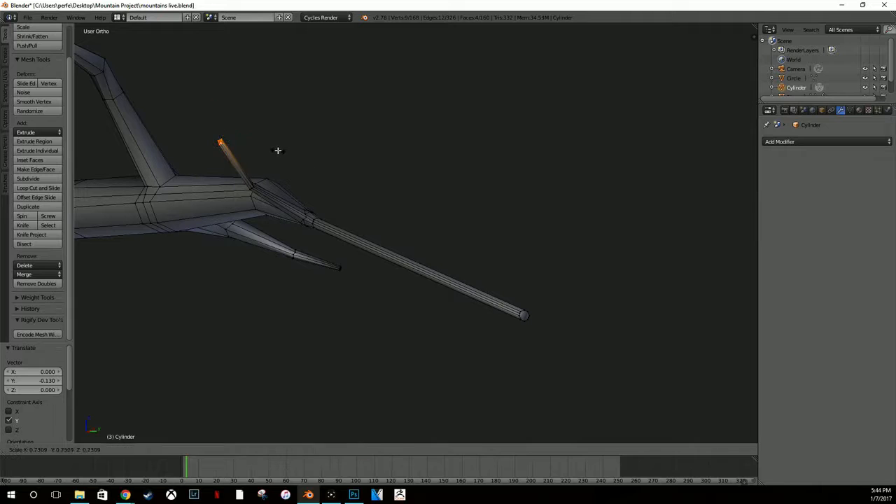
click(280, 152)
Step: On the branch side opposite the third twig, move three vertices outward to start another twig-base outline
key(Tab)
middle_drag(341, 168, 278, 224)
key(Tab)
scroll(254, 227, up, 5)
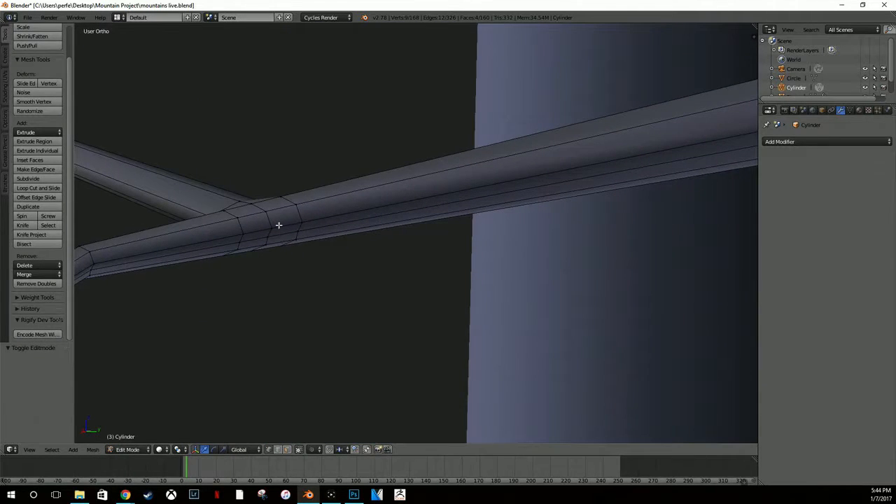
right_click(243, 233)
scroll(161, 204, up, 4)
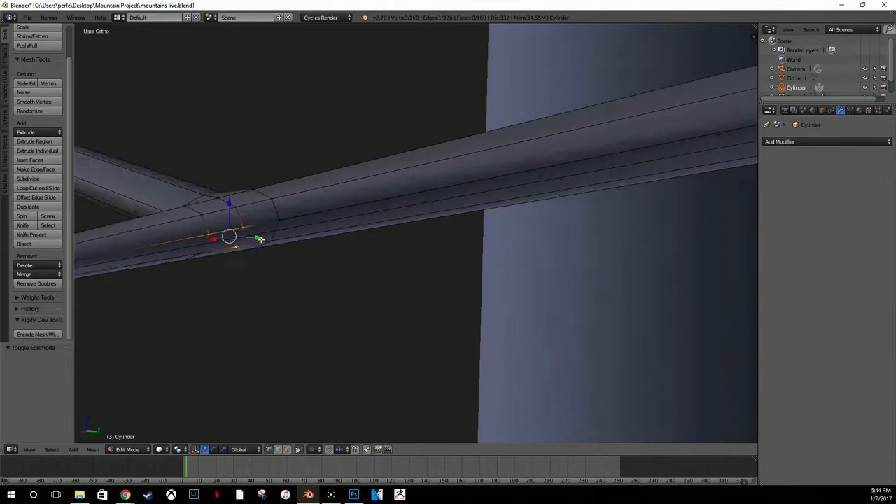
middle_drag(161, 204, 254, 238)
right_click(208, 243)
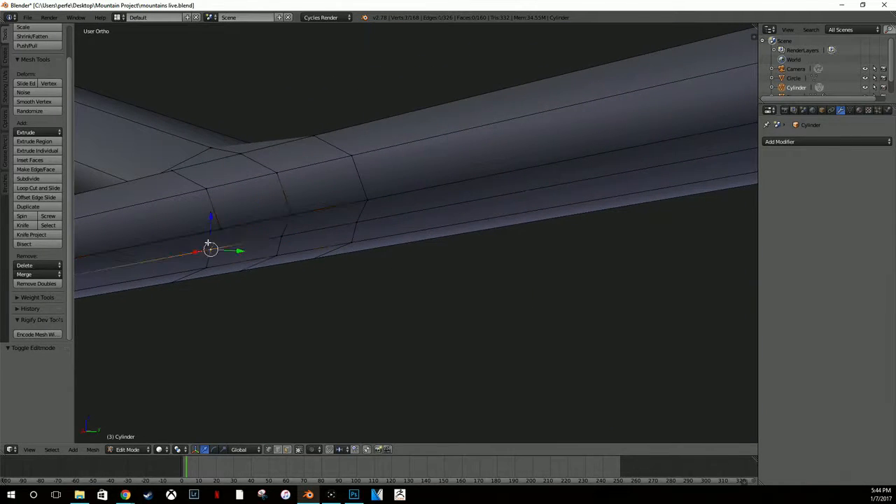
key(g)
click(164, 261)
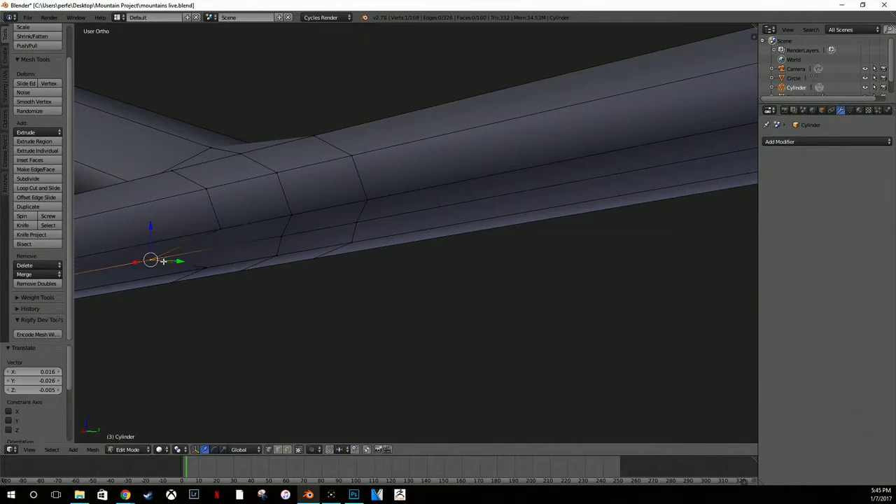
right_click(281, 236)
key(g)
click(306, 231)
right_click(285, 253)
key(g)
click(293, 264)
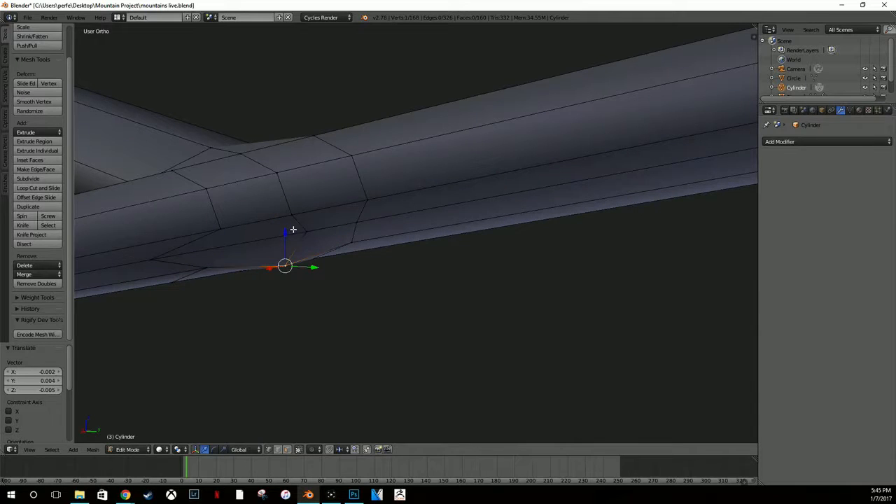
Step: Move the upper and trunk-side vertices of the new twig-base outline to widen and round it
right_click(291, 216)
key(g)
click(294, 200)
right_click(227, 216)
key(g)
click(213, 204)
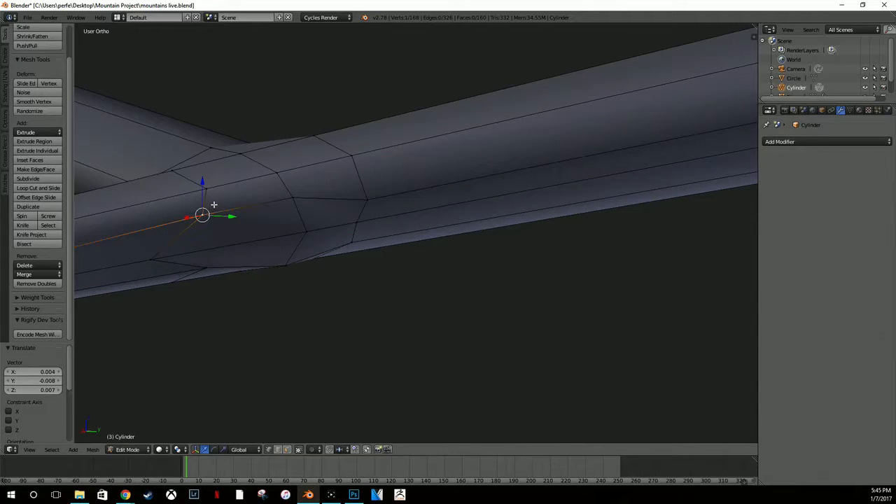
right_click(362, 224)
key(g)
click(415, 215)
right_click(363, 196)
key(g)
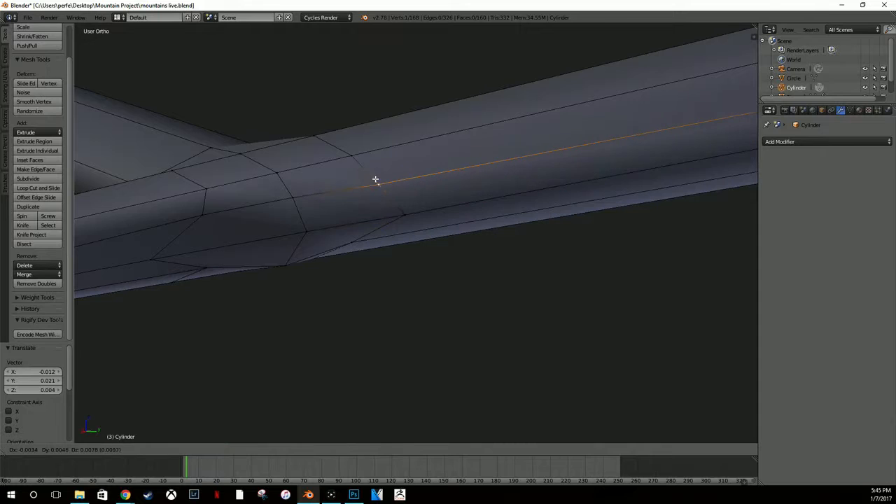
click(376, 180)
right_click(300, 189)
key(g)
click(292, 169)
Step: Pull the remaining lower vertices on both sides of the twig-base outline down to even out its shape
middle_drag(330, 226, 315, 329)
right_click(330, 402)
key(g)
click(319, 419)
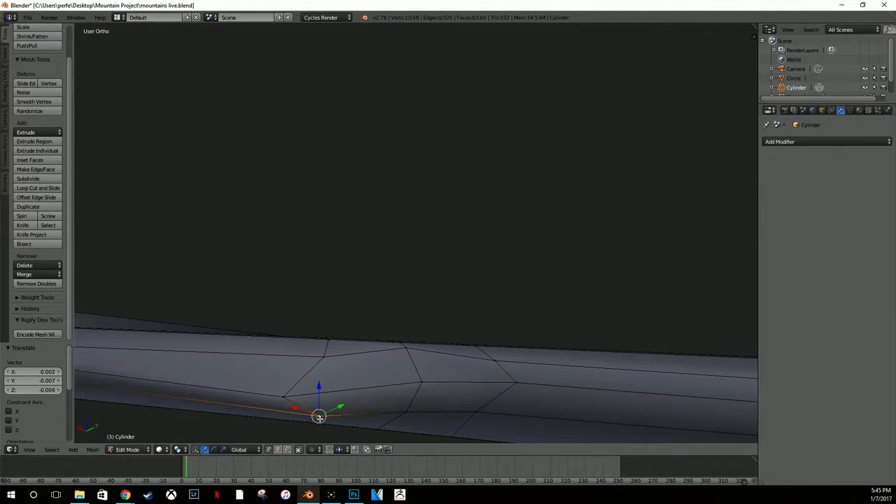
right_click(476, 420)
key(g)
click(434, 350)
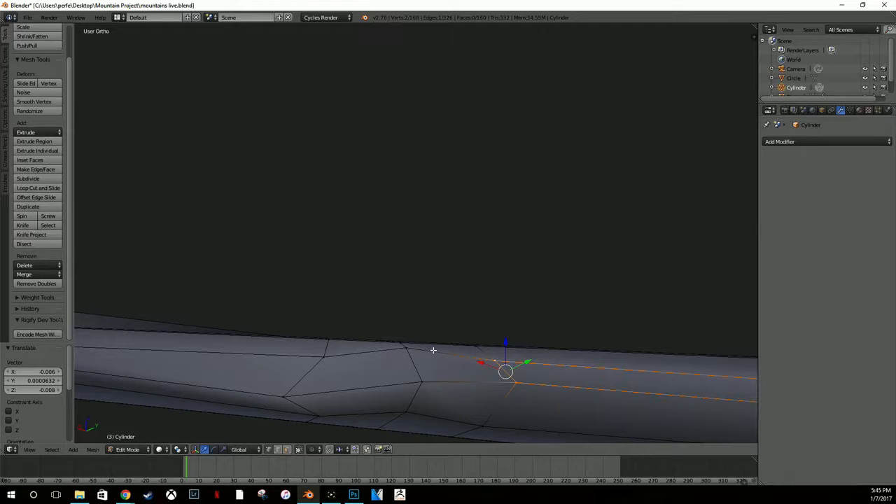
Step: Select the faces inside the new twig-base outline and extrude them by about 0.241 into a fourth twig
shift+right_click(405, 348)
shift+right_click(412, 382)
shift+right_click(298, 387)
shift+right_click(317, 365)
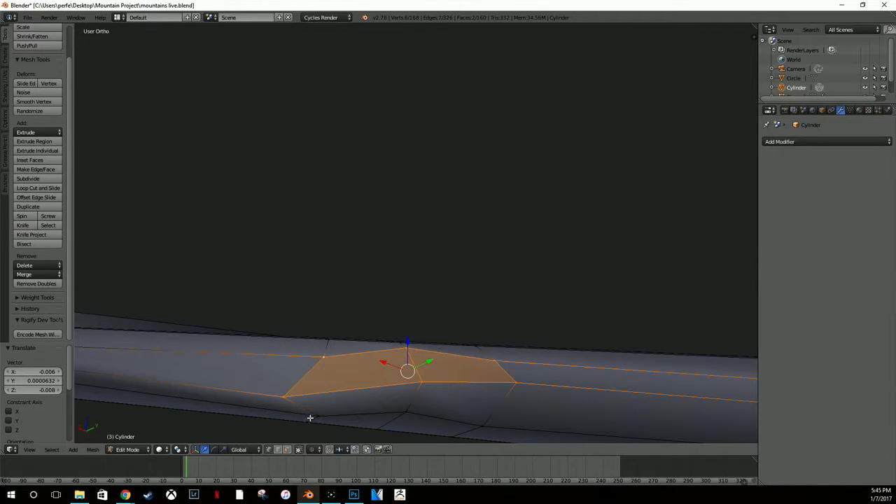
shift+right_click(317, 412)
scroll(481, 418, down, 3)
middle_drag(432, 376, 499, 419)
key(e)
click(547, 376)
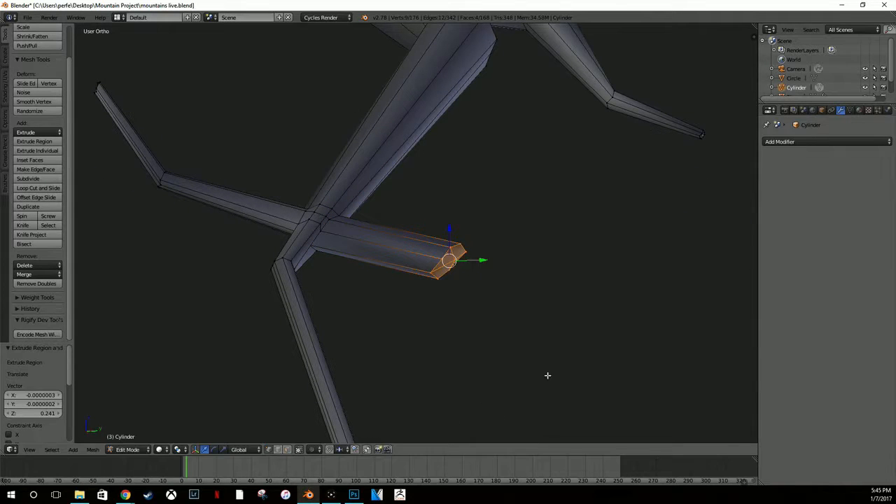
Step: Shift the fourth twig's end face by about -0.036 along the Y axis
key(g)
key(y)
click(467, 308)
middle_drag(466, 286, 392, 294)
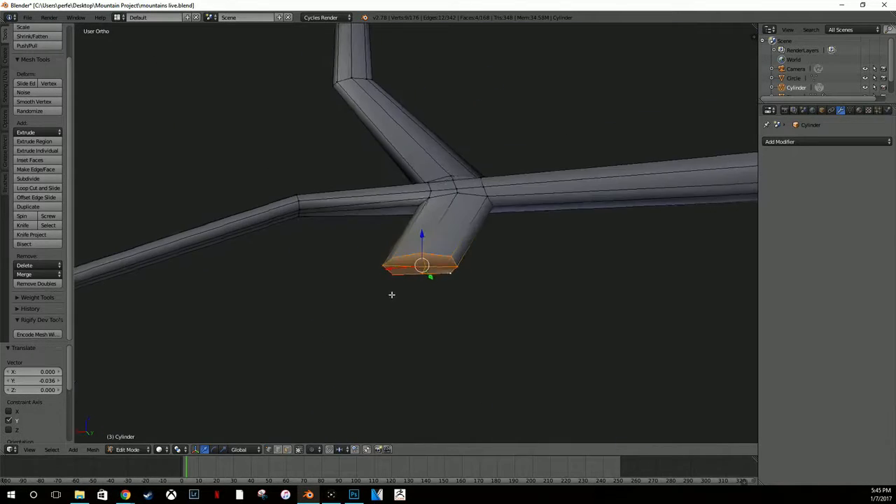
Step: Move the fourth twig's end face outward, scale it to about 0.161, and lower it by about 0.329 along Z
key(g)
click(341, 300)
key(s)
click(339, 280)
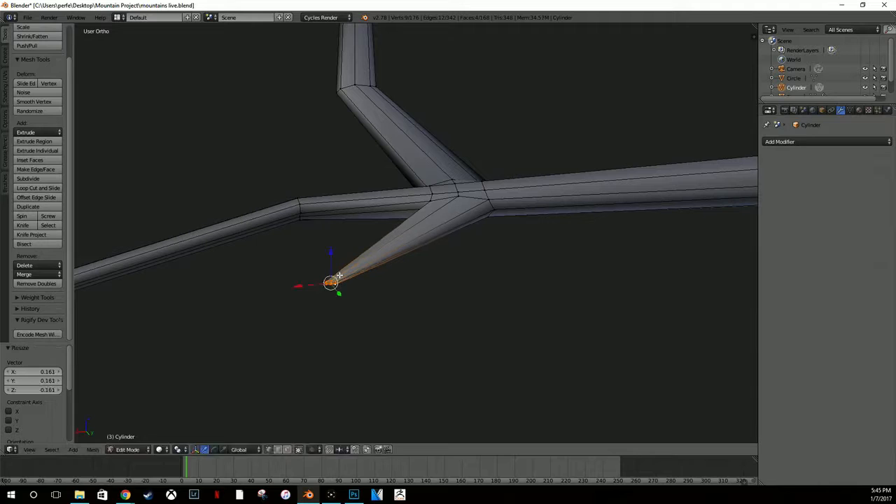
key(g)
key(z)
click(408, 406)
Step: Extrude the fourth twig's end by about 0.552 and rotate the new end face by about -89.6°
scroll(406, 365, down, 5)
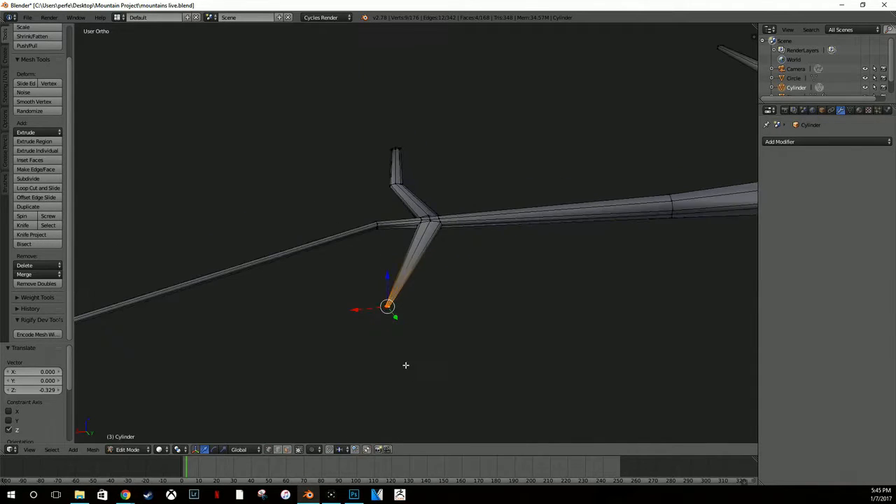
key(e)
click(395, 415)
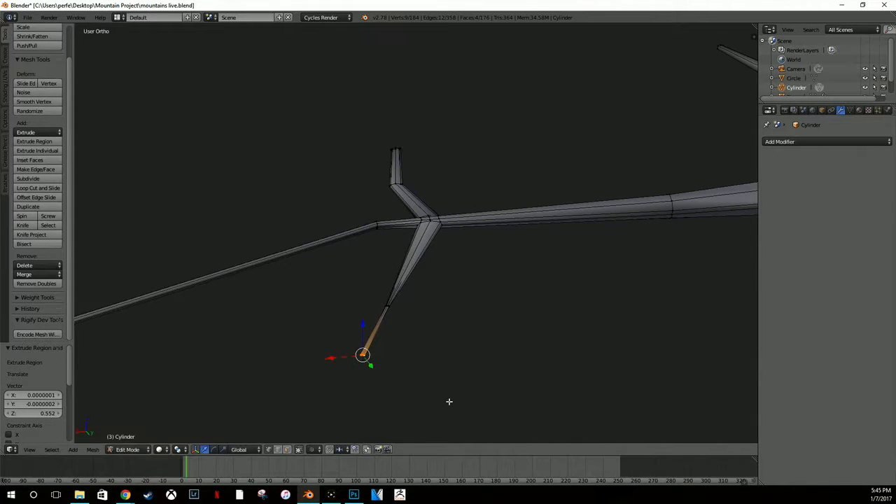
key(r)
click(384, 312)
key(e)
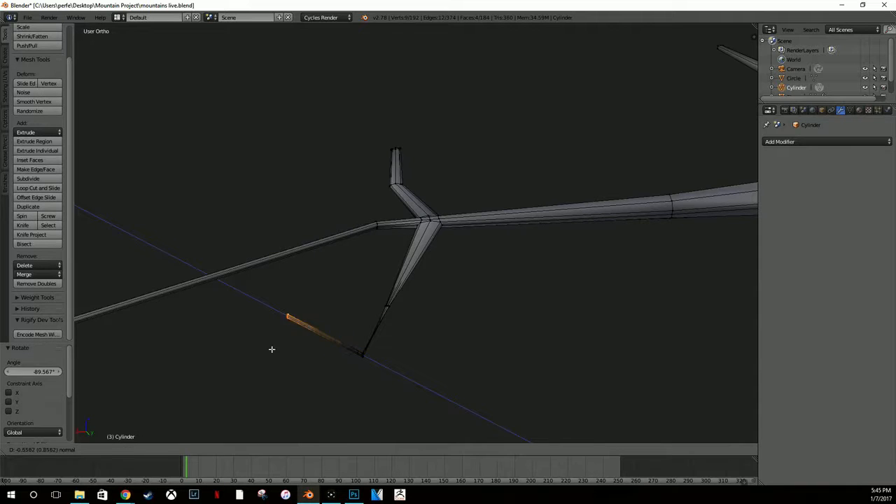
click(280, 350)
key(ctrl+z)
Step: Shift the fourth twig's new end along the X axis and leave mesh editing
key(g)
key(x)
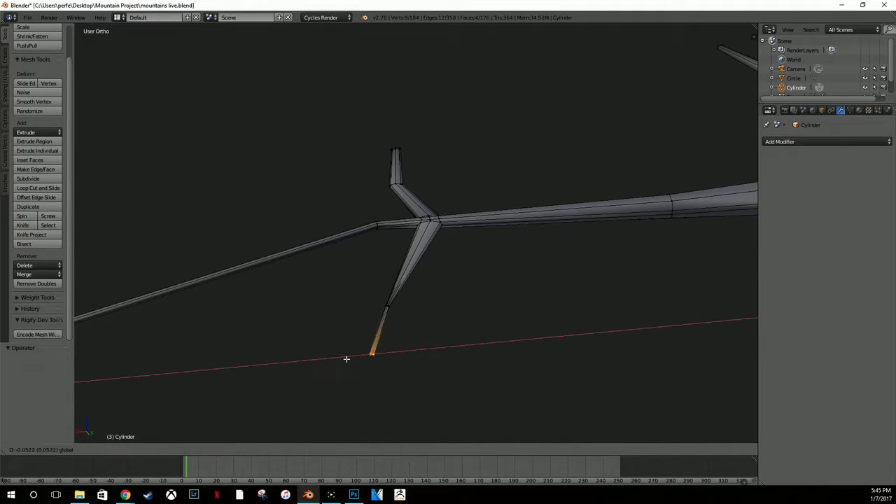
click(413, 360)
key(Tab)
Step: Reopen the branch mesh for editing and scale the end ring at the main branch's tip to about 0.74
middle_drag(460, 364, 442, 229)
scroll(458, 337, down, 7)
key(Tab)
scroll(480, 318, up, 6)
scroll(469, 324, up, 8)
middle_drag(514, 364, 402, 180)
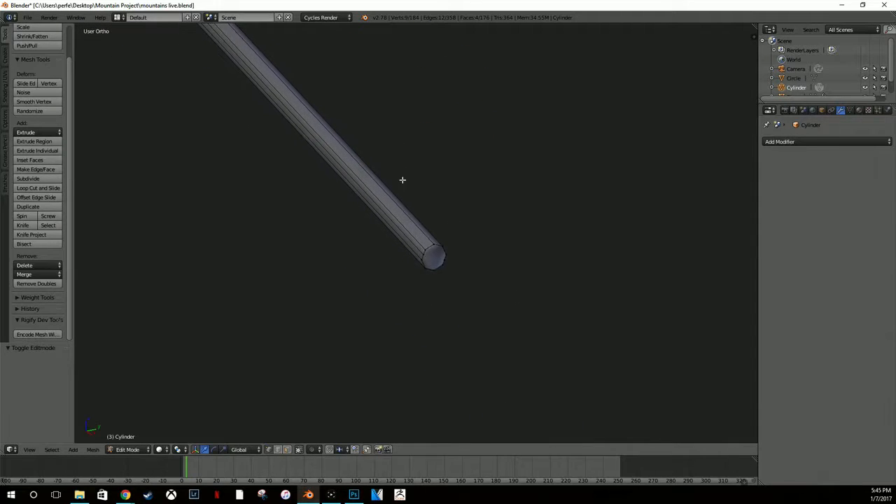
alt+right_click(428, 247)
key(s)
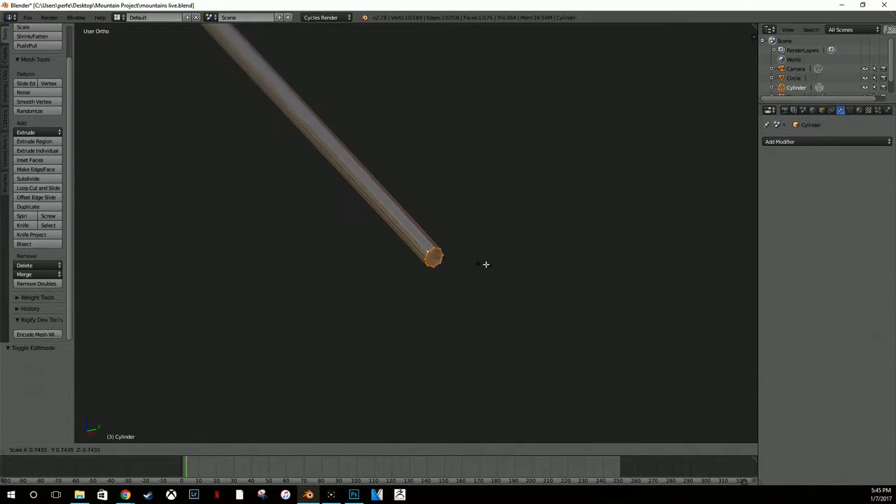
click(486, 264)
Step: Extrude the main branch's end by about 0.436, shrink it, and merge its vertices at center into a point
key(e)
click(597, 393)
key(s)
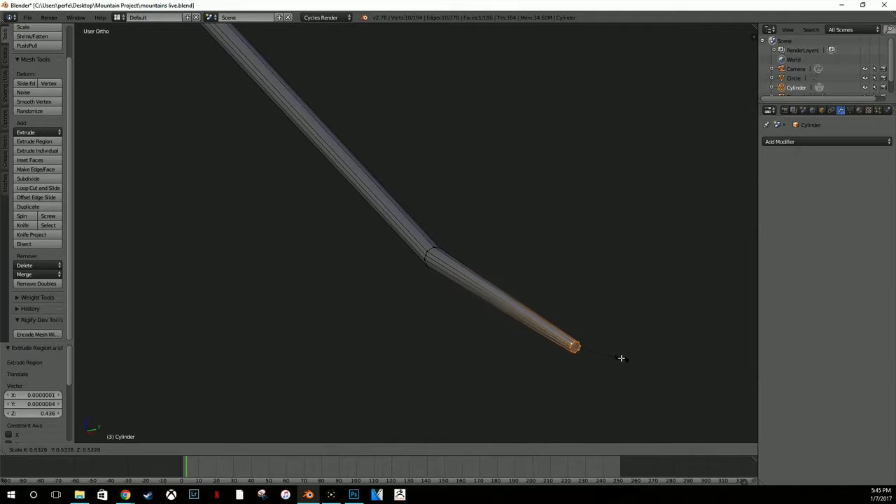
click(600, 357)
key(alt+m)
click(600, 357)
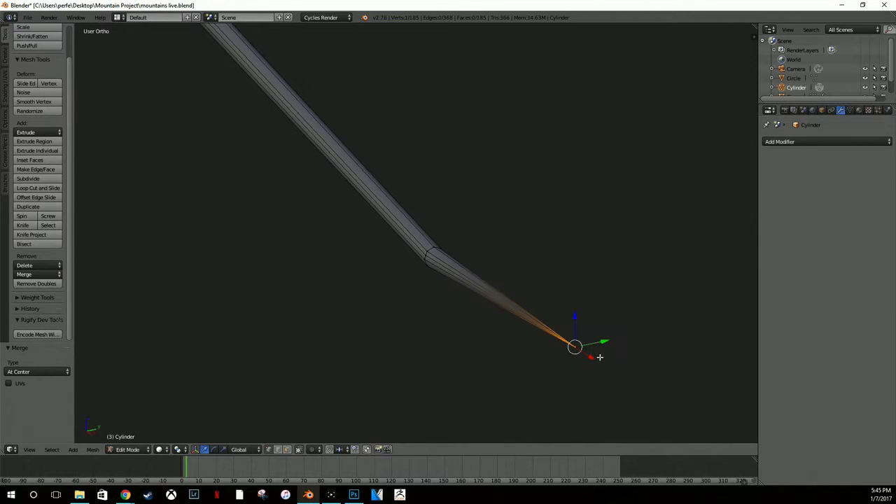
scroll(552, 350, down, 5)
key(Tab)
Step: Add a particle system to the tree trunk and set its type to Hair
middle_drag(450, 263, 461, 246)
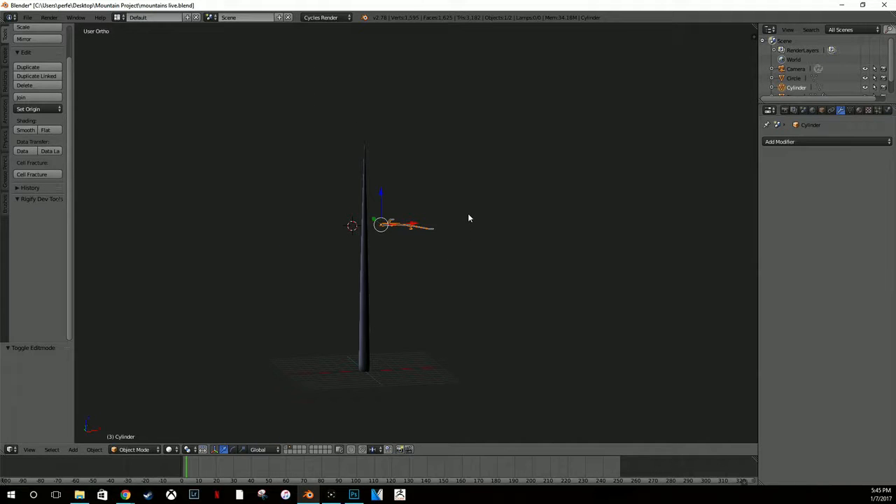
key(KP_1)
scroll(456, 232, up, 5)
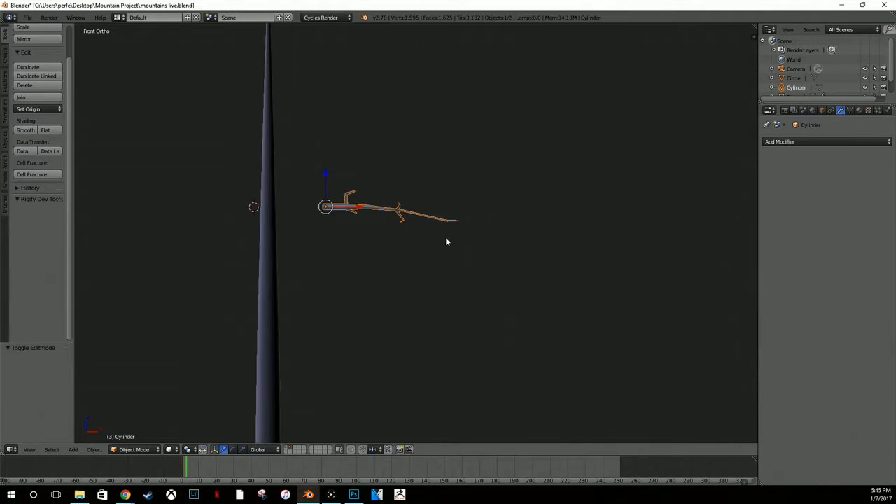
scroll(404, 236, down, 2)
scroll(396, 217, down, 5)
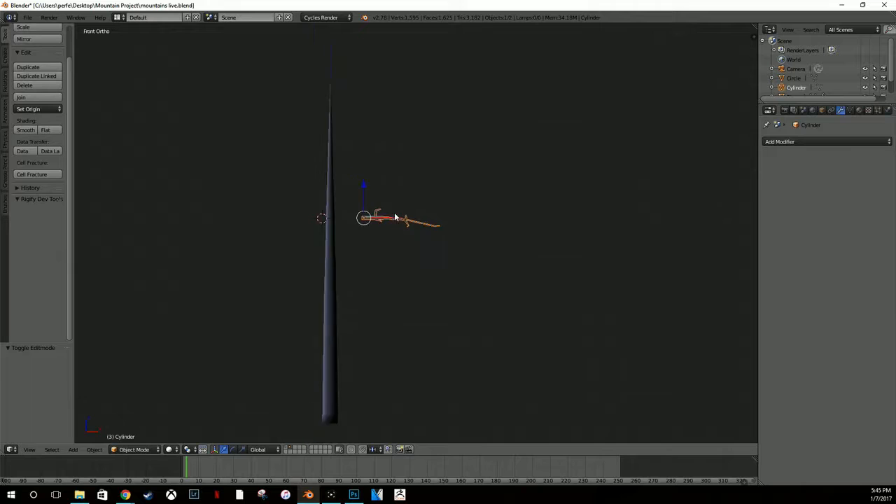
right_click(370, 253)
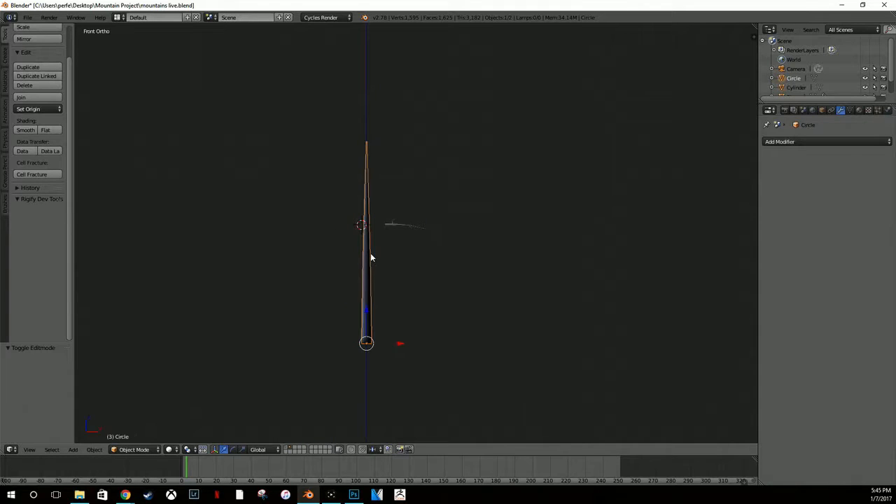
click(878, 110)
click(831, 171)
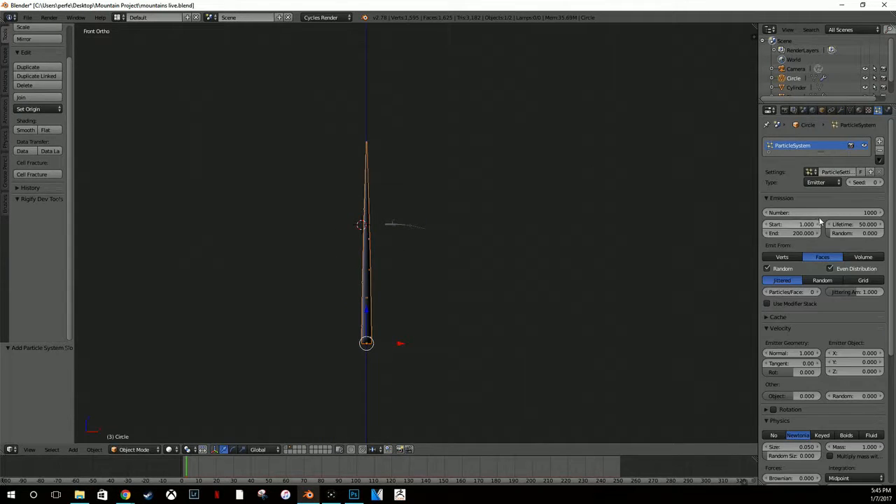
scroll(840, 178, down, 2)
scroll(548, 206, up, 5)
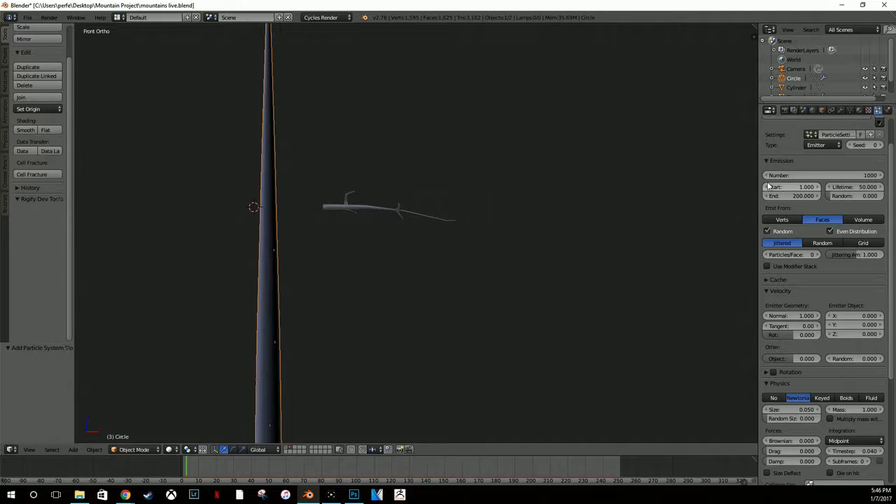
click(837, 144)
click(825, 125)
Step: Examine the hair strands along the trunk, comparing their length with the separate branch
scroll(549, 221, down, 4)
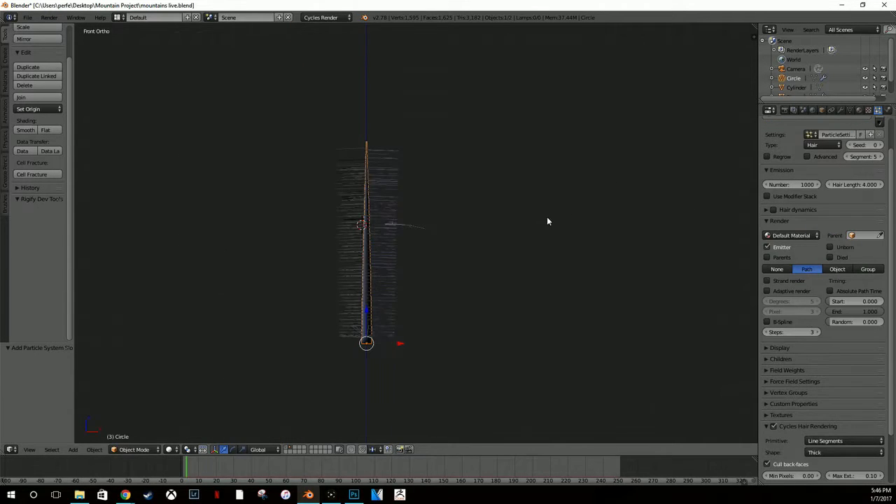
scroll(808, 316, down, 3)
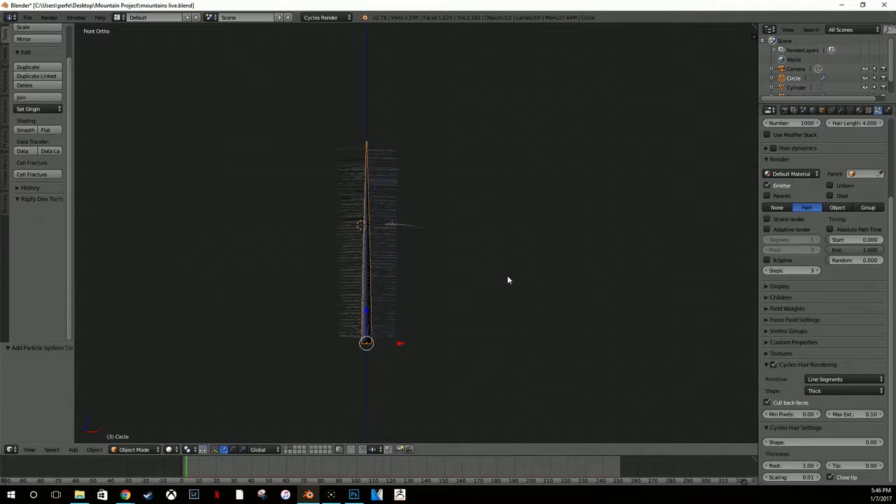
scroll(416, 269, up, 5)
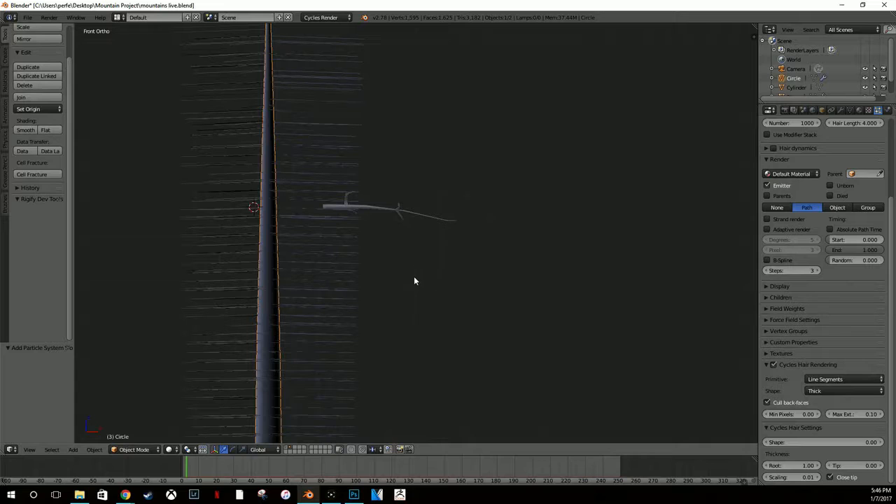
scroll(418, 278, up, 5)
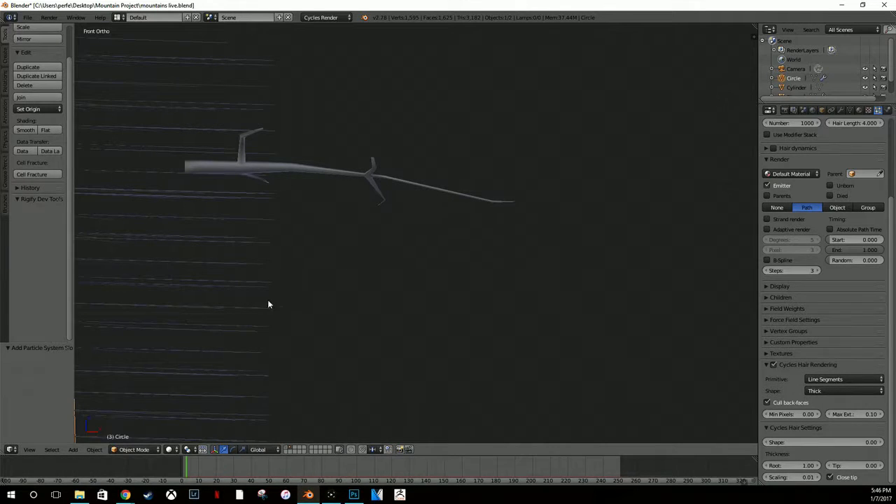
scroll(321, 276, down, 8)
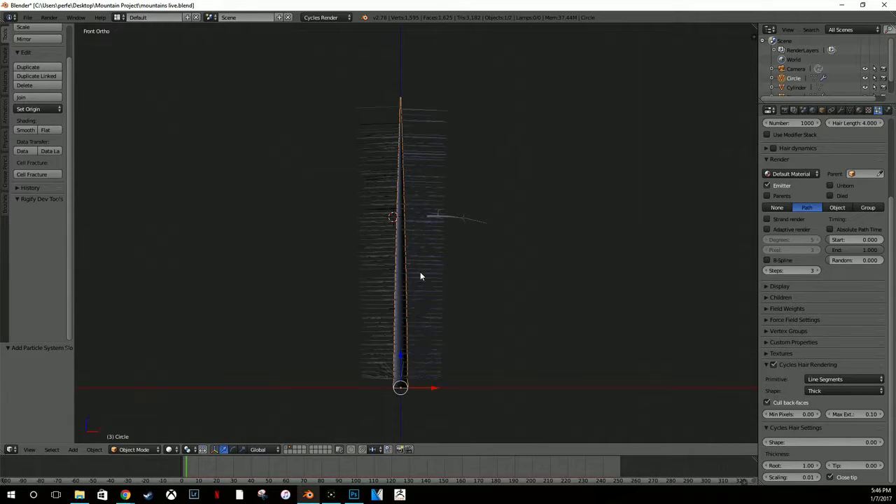
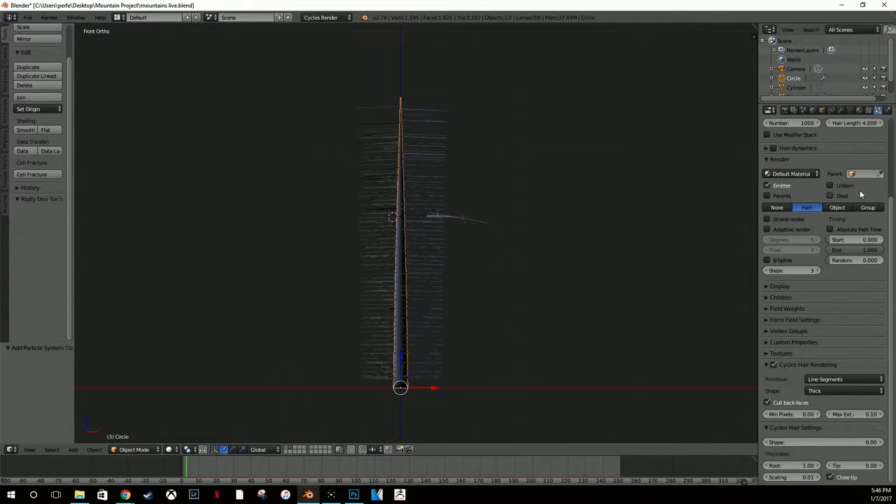
scroll(490, 224, up, 5)
scroll(515, 256, down, 4)
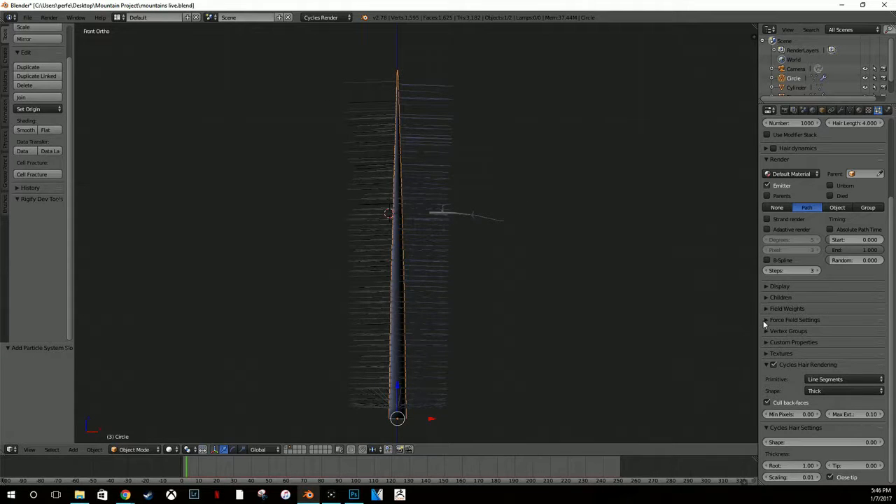
Step: Enable the advanced options of the trunk's hair particle system
scroll(791, 245, up, 4)
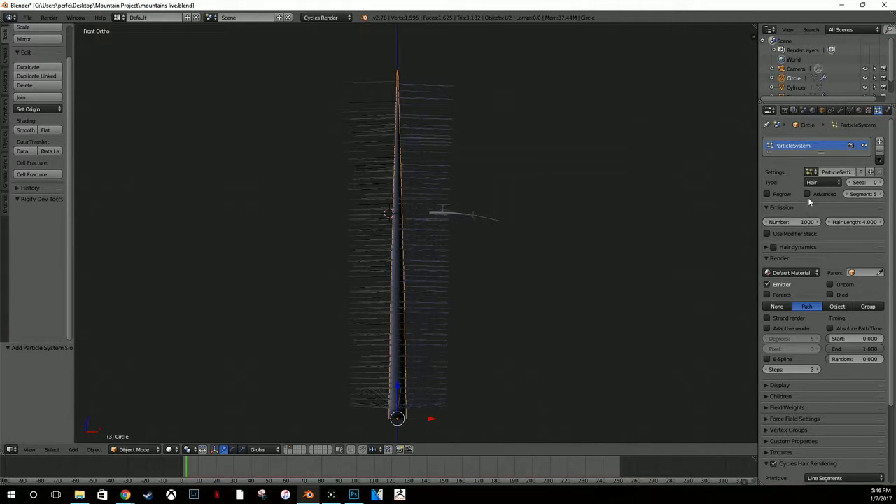
scroll(805, 322, down, 7)
scroll(807, 395, up, 4)
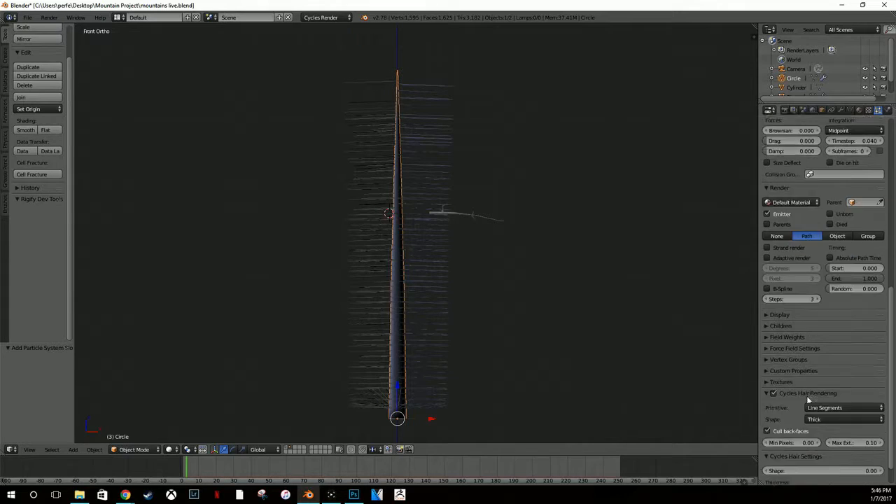
scroll(781, 373, up, 4)
scroll(797, 350, down, 6)
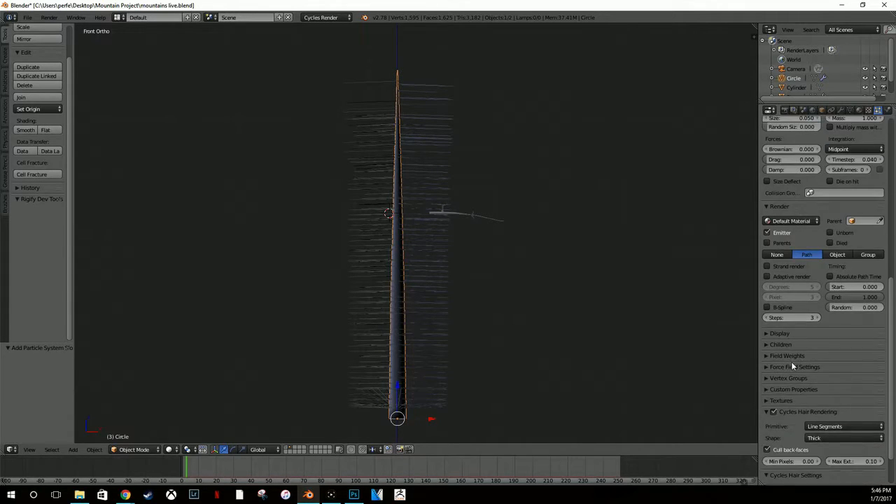
Step: Look through the particle system's collapsed settings sections, including Children, Field Weights, Force Field Settings, Display and Textures
click(768, 332)
click(769, 332)
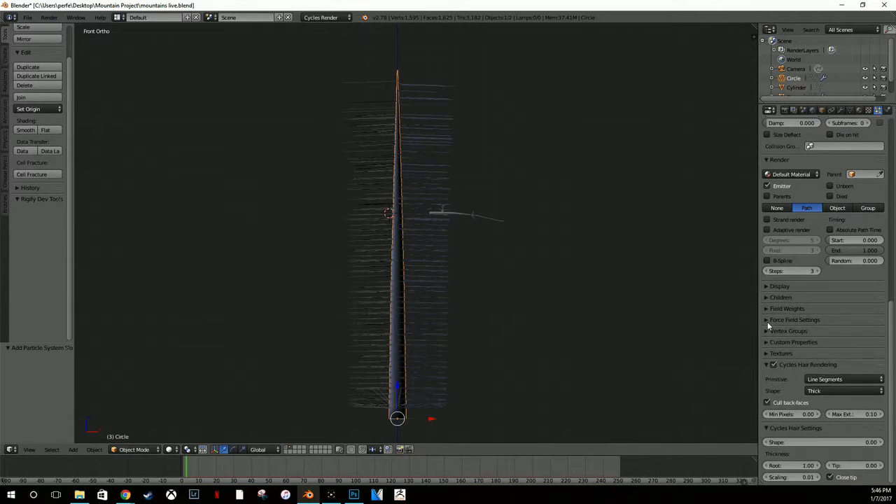
click(768, 321)
click(767, 320)
click(768, 306)
click(770, 306)
click(768, 298)
click(767, 298)
click(766, 289)
click(765, 289)
click(768, 354)
click(768, 353)
click(766, 342)
click(767, 342)
scroll(774, 328, up, 3)
scroll(783, 245, up, 4)
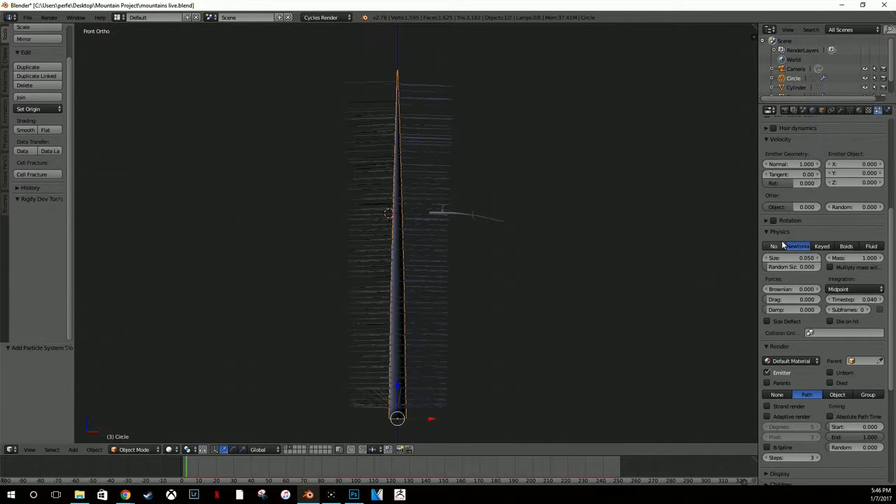
scroll(773, 231, up, 6)
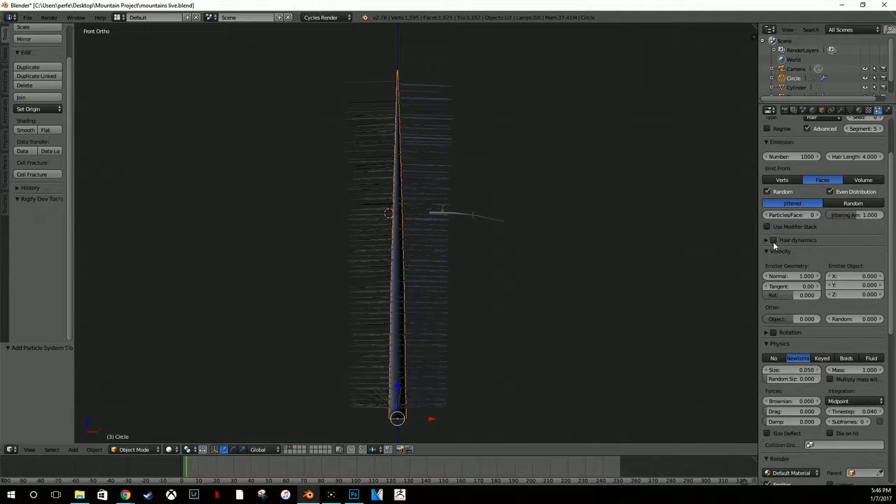
Step: Set the hair particles to render as Object and open the choices for the duplicated object
scroll(830, 198, down, 8)
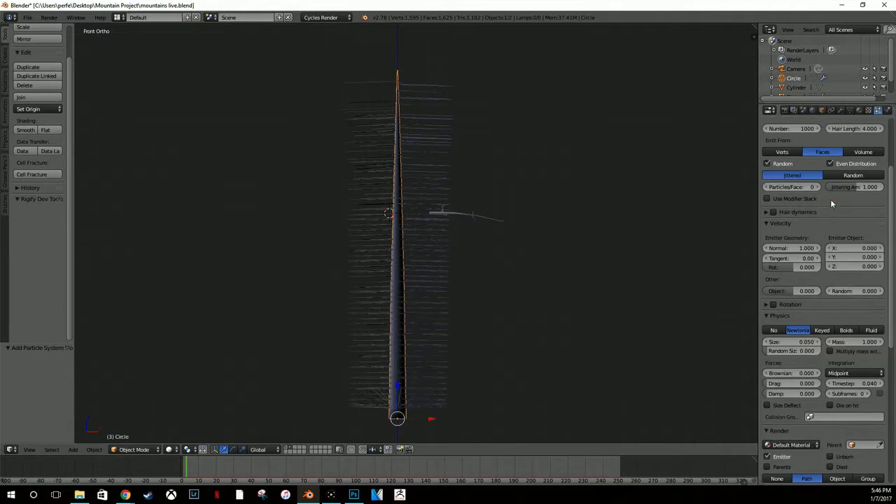
scroll(829, 287, down, 4)
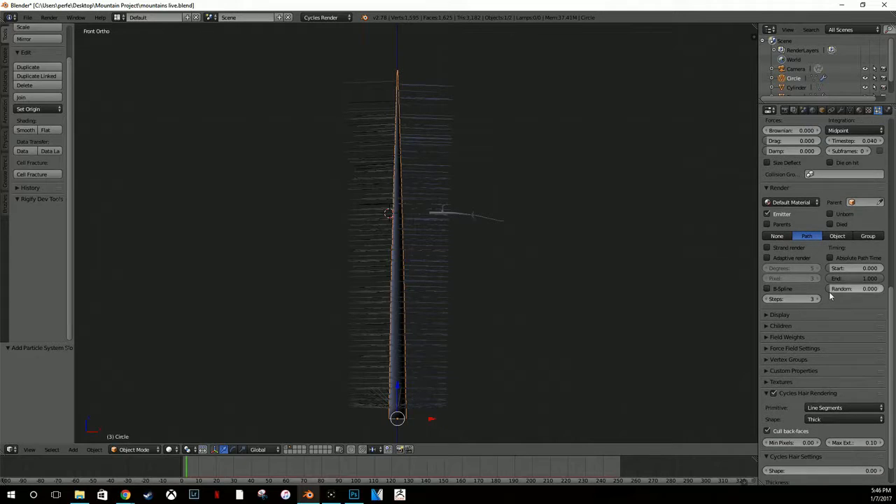
click(840, 237)
click(842, 248)
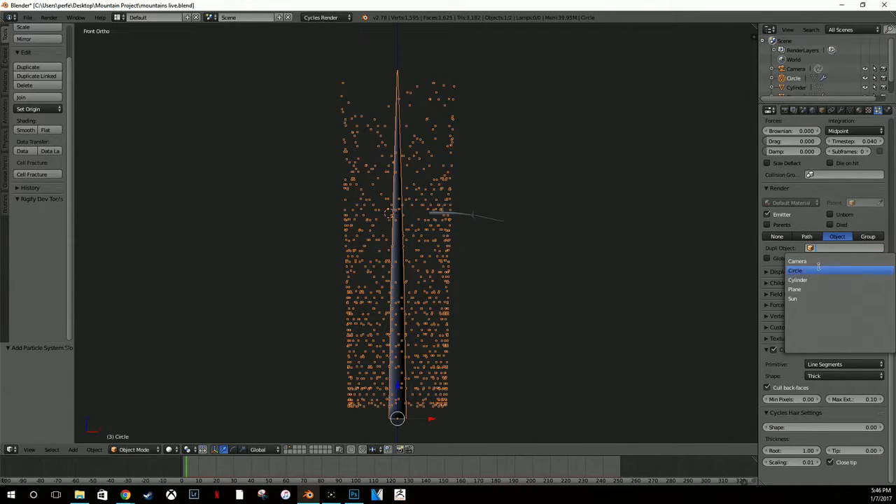
Step: Rename the branch object as "branch" and reselect the trunk
right_click(478, 217)
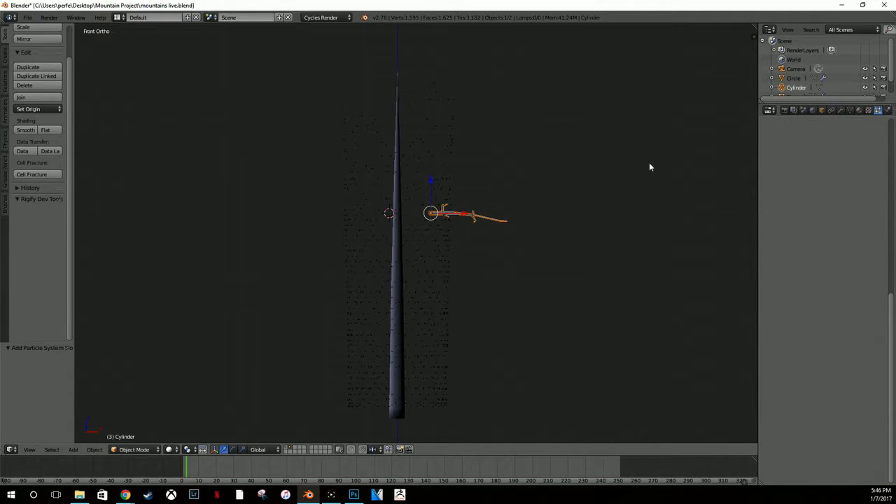
key(n)
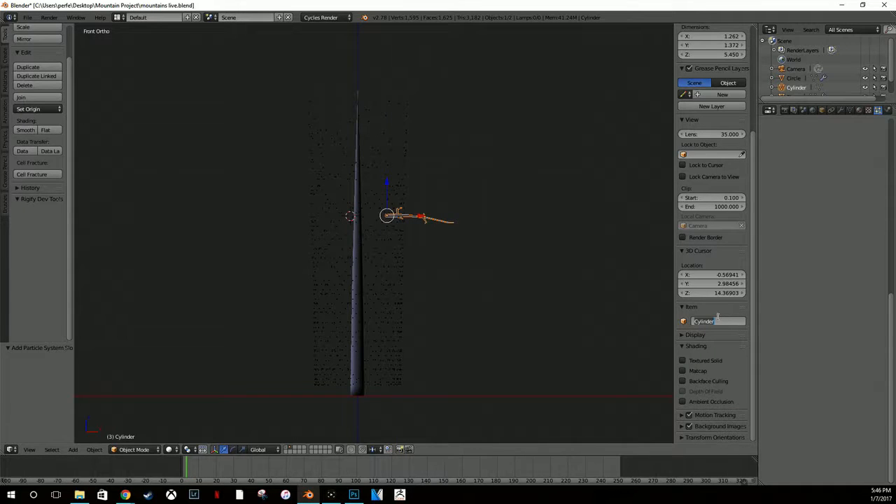
key(Return)
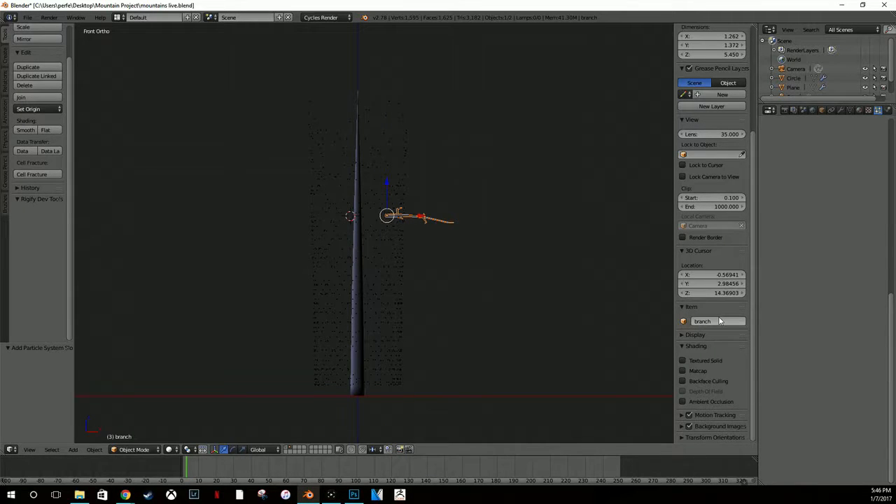
right_click(361, 277)
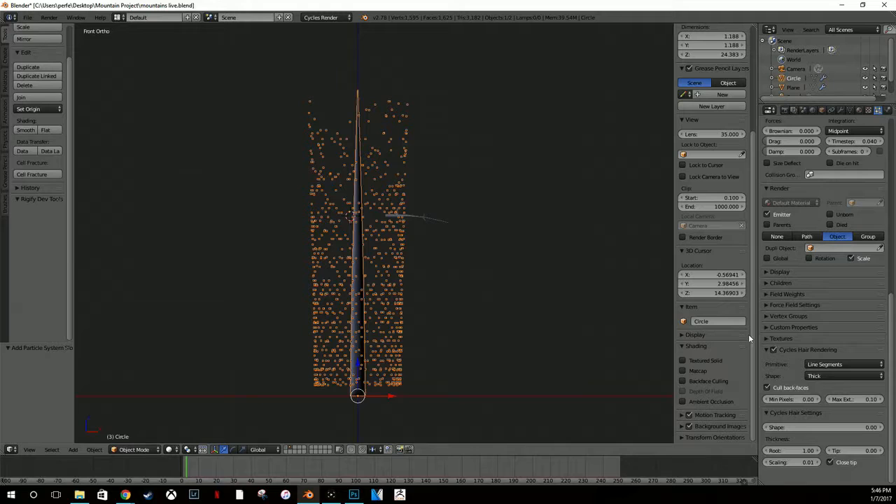
Step: Assign the "branch" object as the duplicated object for the trunk's hair particles
click(820, 250)
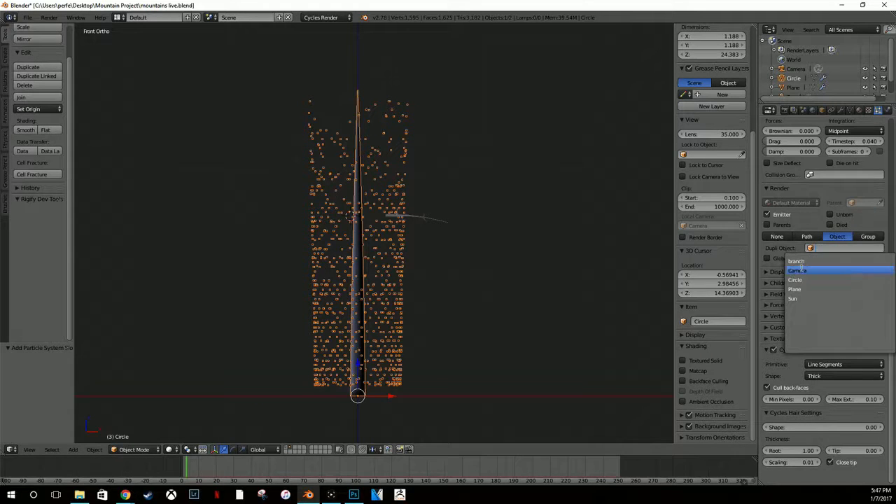
click(805, 261)
scroll(479, 260, up, 5)
middle_drag(479, 259, 344, 354)
scroll(362, 306, down, 6)
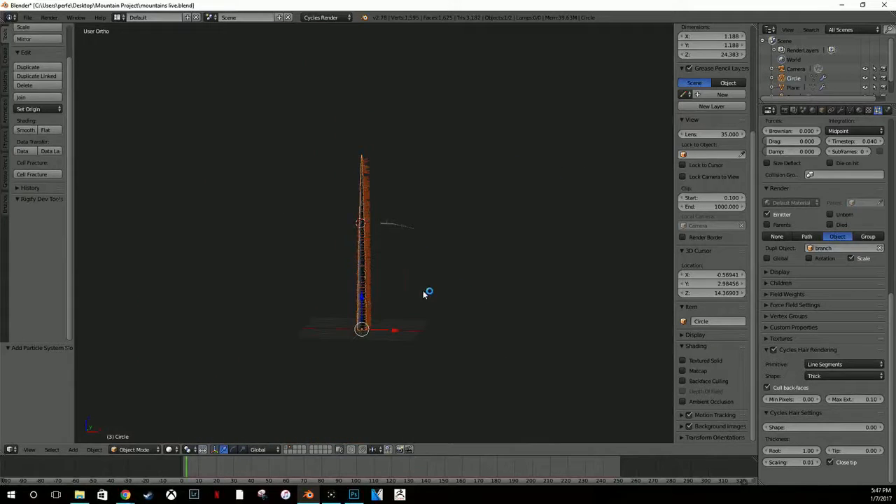
Step: Reduce the trunk particle system's emission number to 100
scroll(834, 191, up, 15)
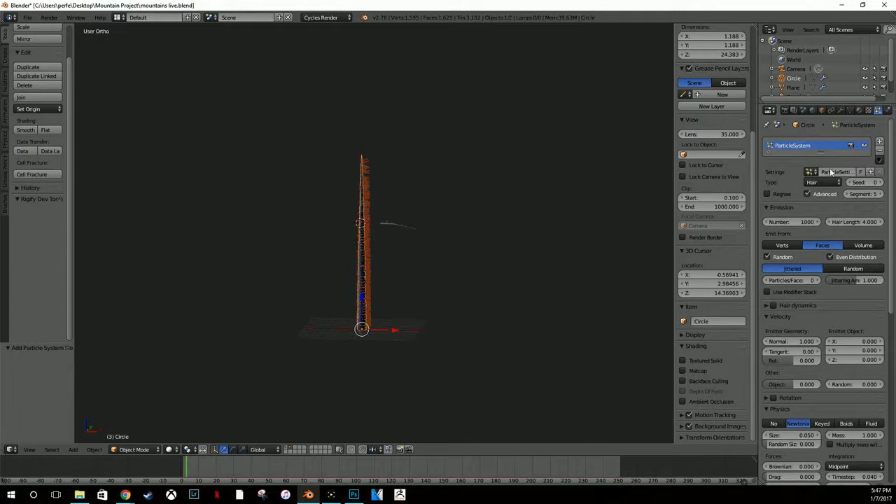
click(807, 223)
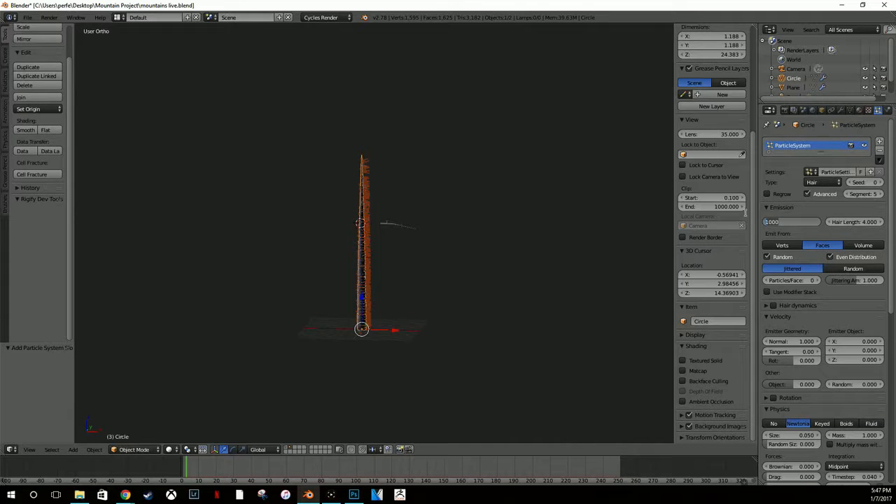
text(100)
key(Return)
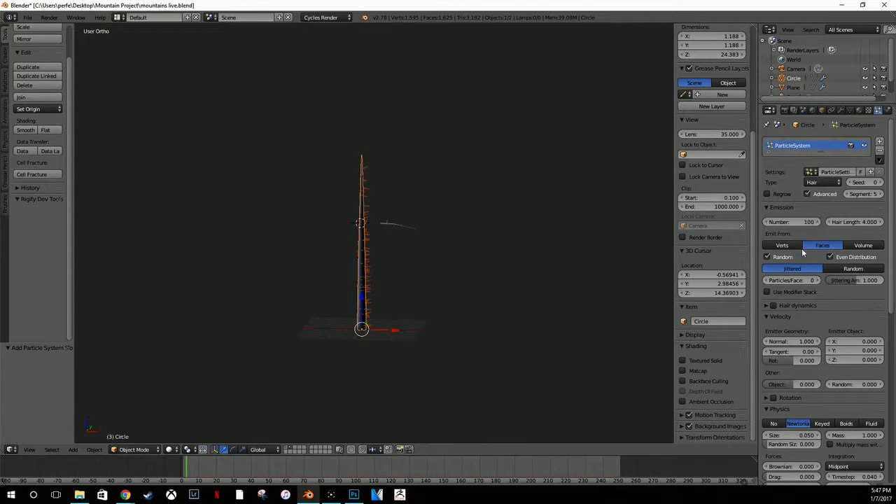
scroll(577, 227, up, 7)
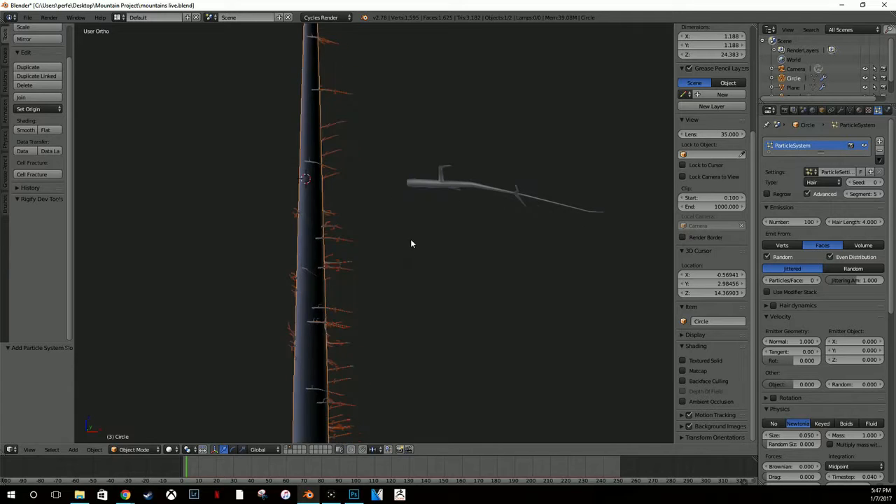
Step: Increase the physics size of the trunk's branch particles to 0.330
scroll(517, 231, down, 5)
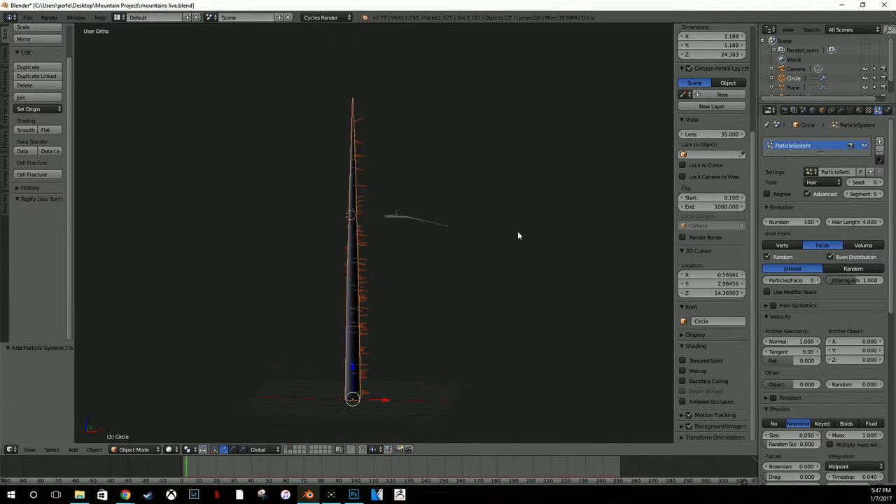
scroll(837, 352, down, 5)
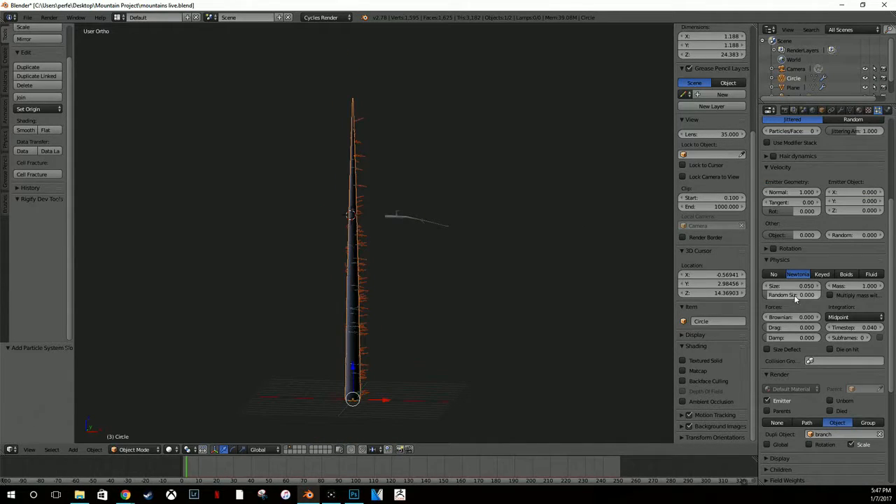
drag(798, 286, 826, 285)
Step: Switch the branch distribution to Random and try Volume and Verts as the emission source
scroll(784, 242, up, 5)
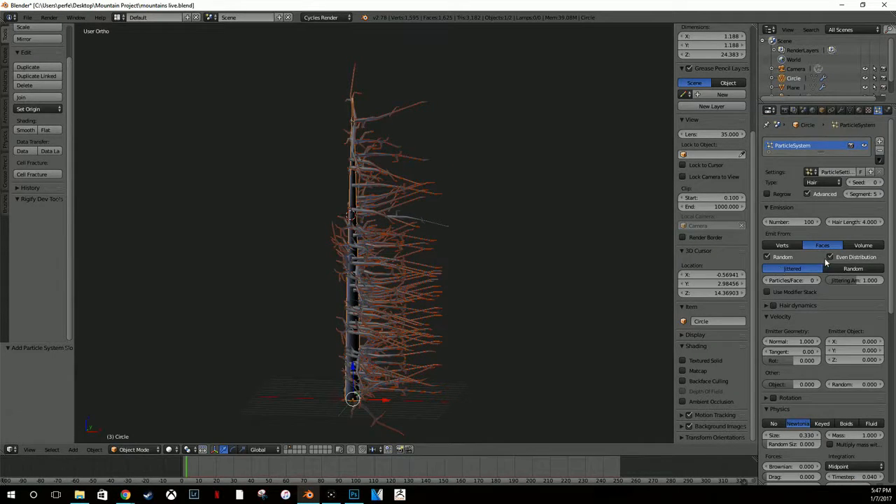
click(843, 269)
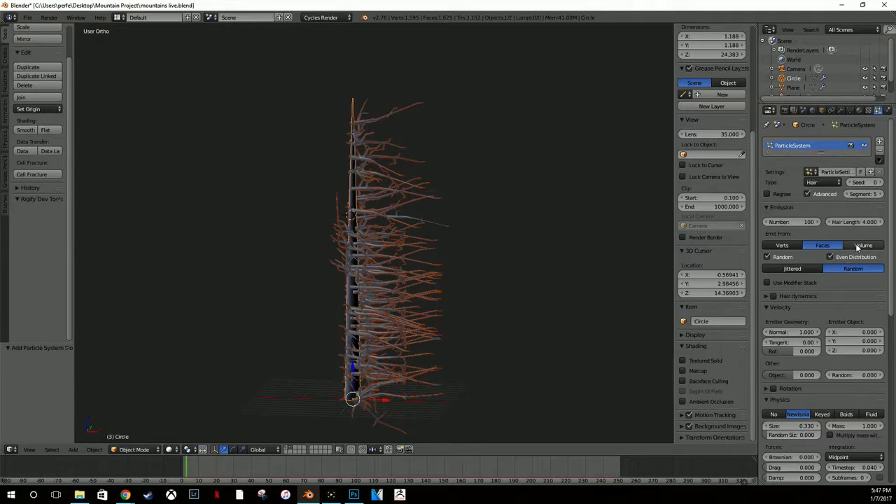
click(857, 246)
click(783, 245)
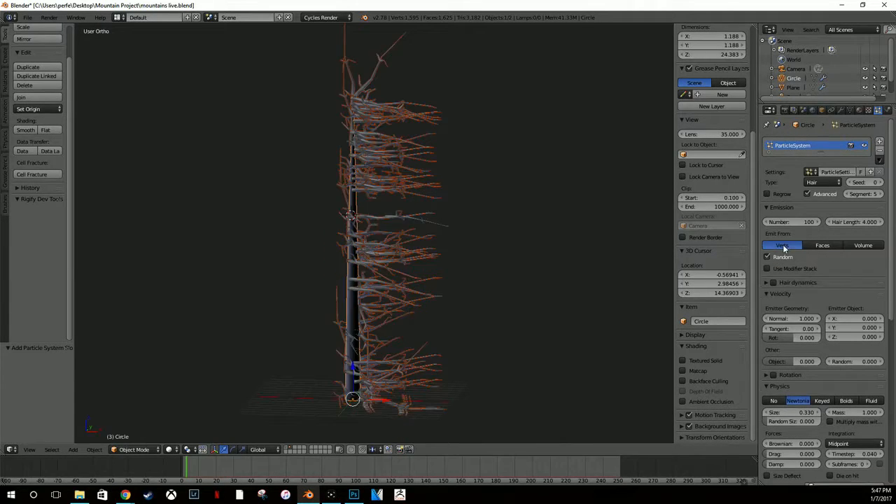
Step: Emit the trunk's hair particles from faces and enable rotation for the duplicated branch object
click(819, 246)
scroll(805, 329, down, 8)
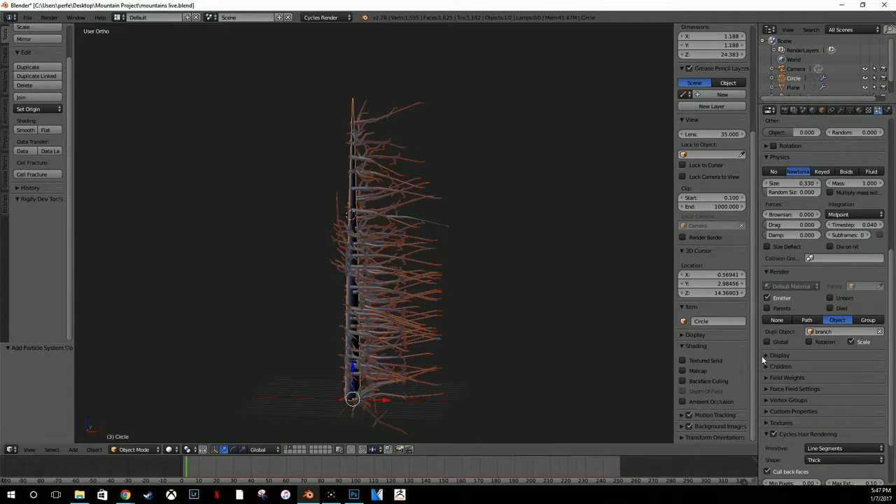
click(810, 341)
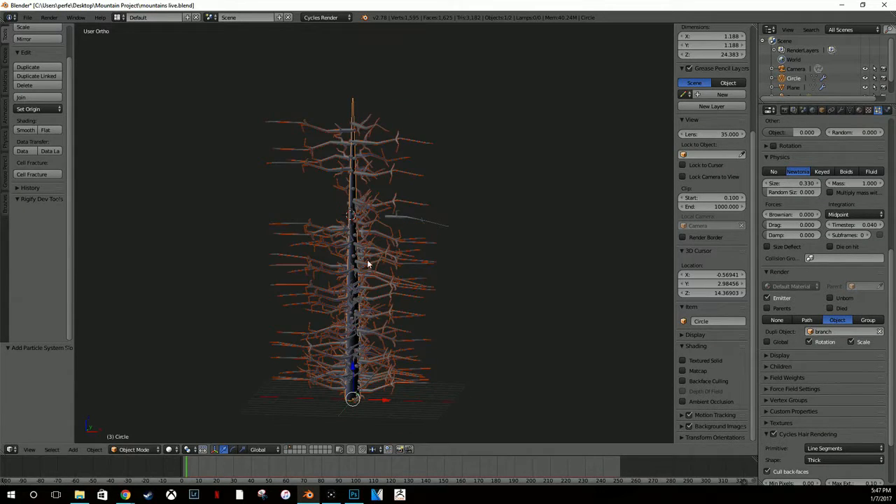
scroll(368, 263, up, 8)
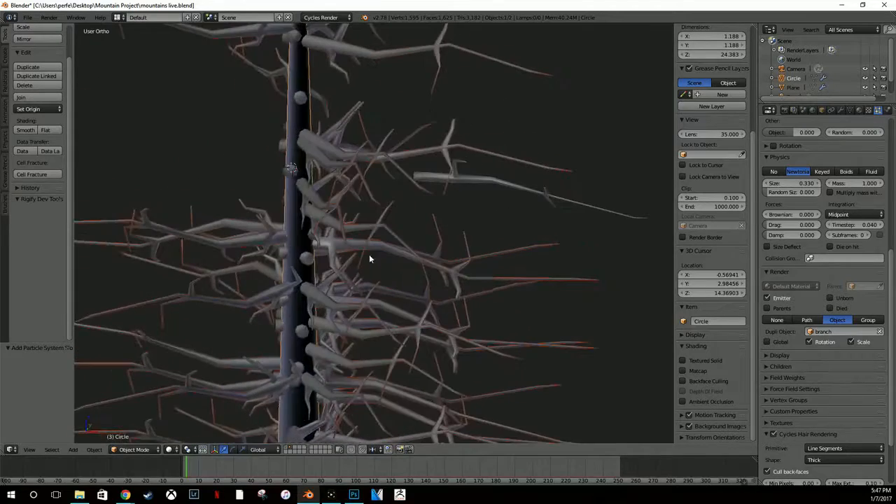
Step: Try volume and vertex emission for the trunk's particles and return the emission source to faces
scroll(769, 310, up, 3)
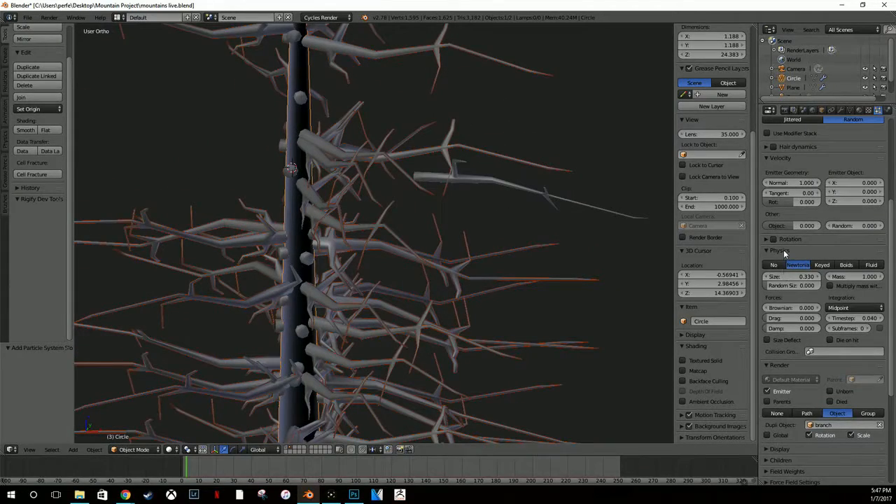
scroll(843, 210, up, 3)
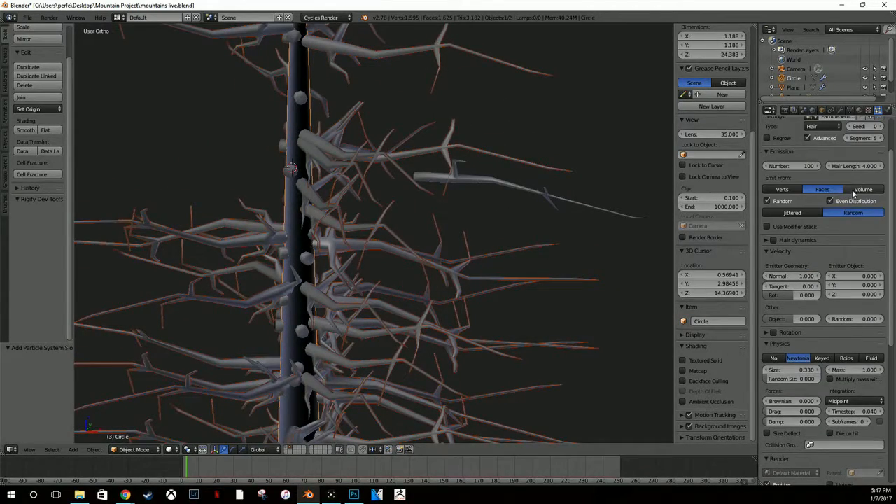
click(852, 189)
click(787, 188)
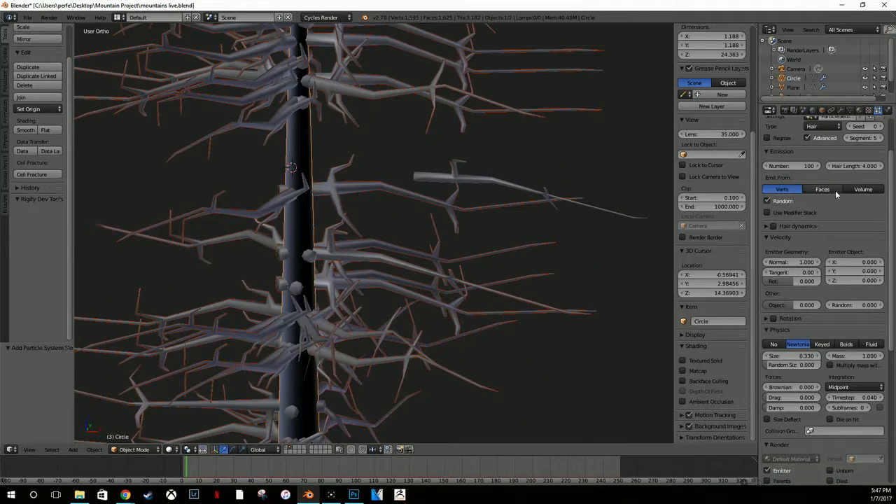
click(822, 189)
scroll(461, 230, down, 4)
scroll(451, 239, up, 2)
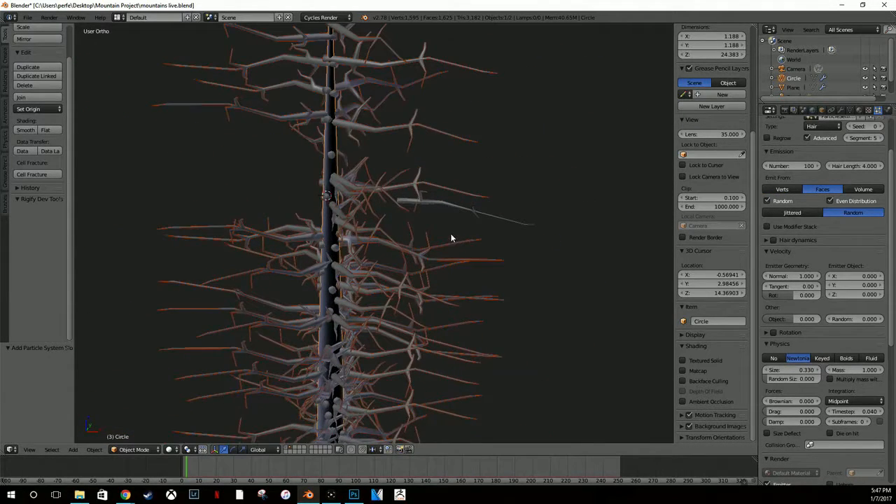
Step: Move the original branch object about 6.9 units along X, away from the trunk
right_click(478, 213)
key(g)
key(x)
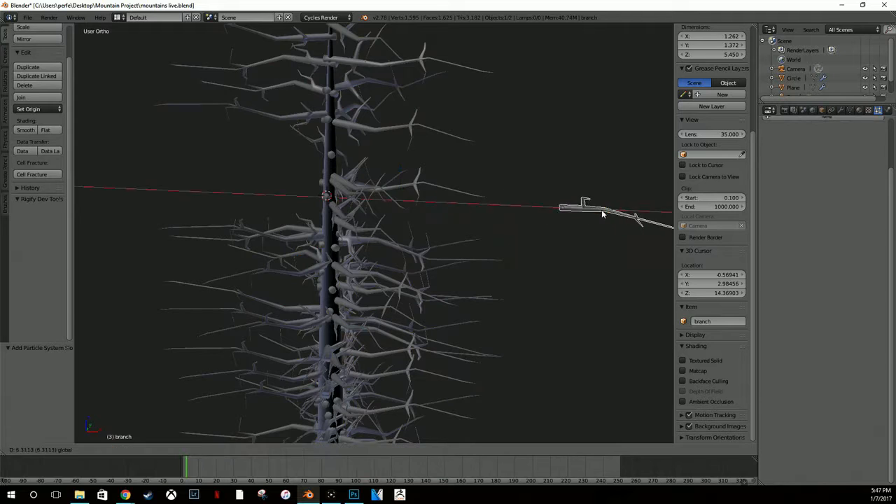
click(601, 210)
scroll(599, 217, down, 4)
middle_drag(596, 224, 444, 232)
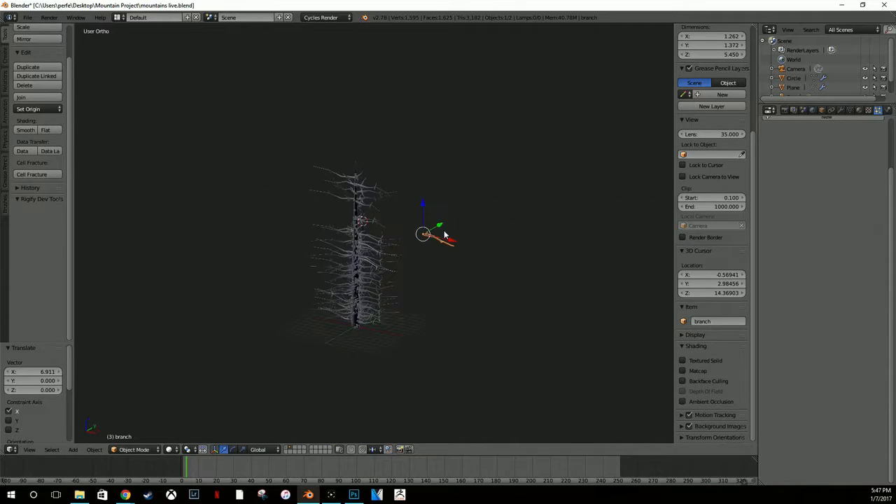
Step: Remove the particle system from the trunk object
right_click(359, 224)
scroll(359, 216, up, 7)
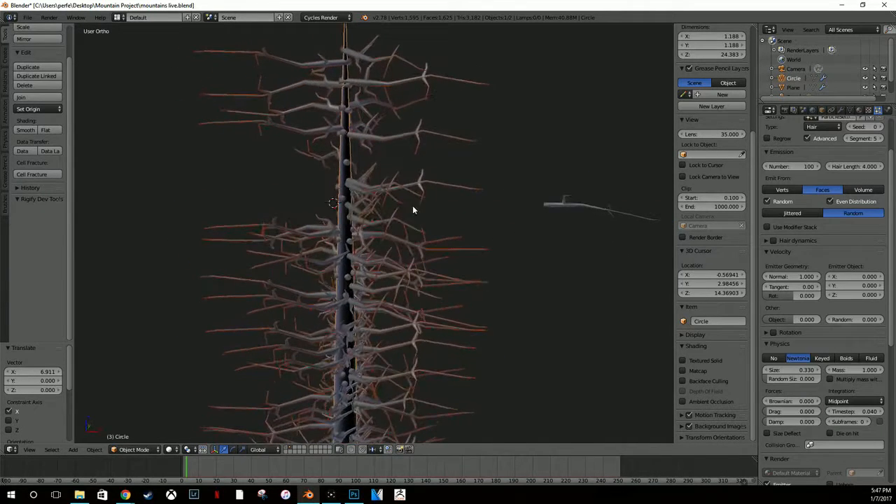
scroll(802, 173, up, 3)
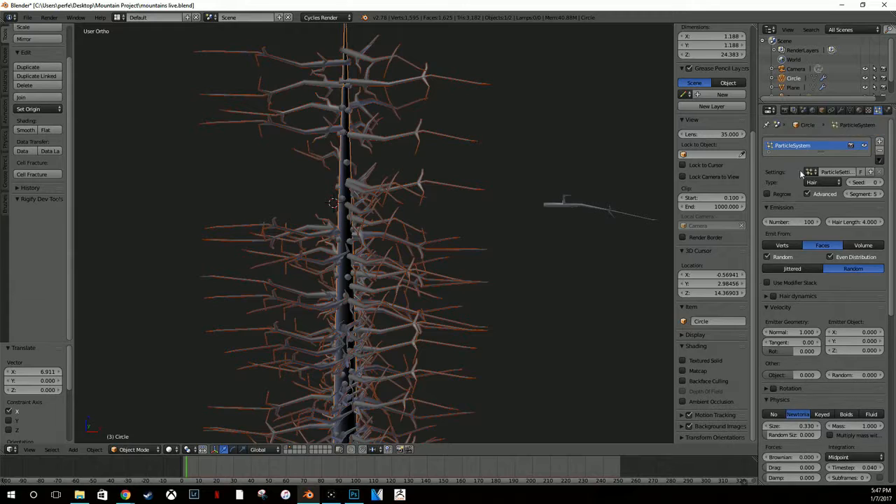
click(880, 151)
Step: Put the branch mesh in edit mode and add a loop cut just beyond the bend in its main stem
right_click(587, 203)
key(KP_Decimal)
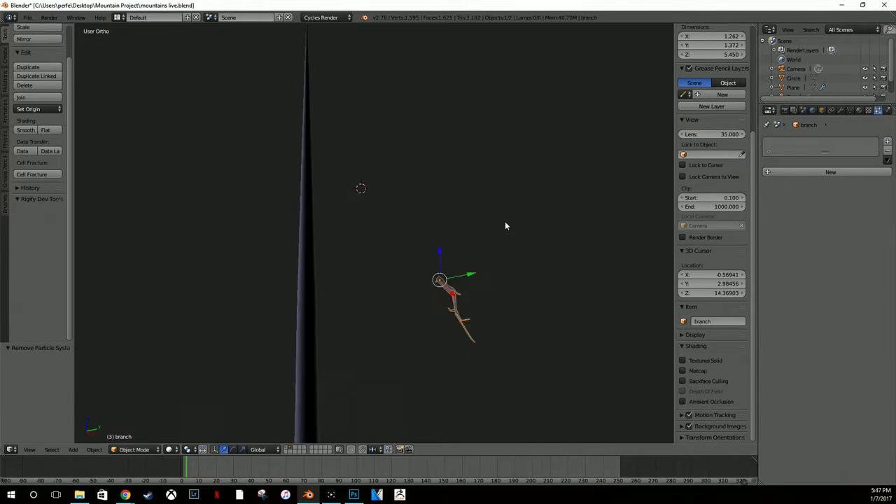
middle_drag(505, 225, 425, 238)
middle_drag(343, 322, 394, 241)
scroll(382, 245, up, 5)
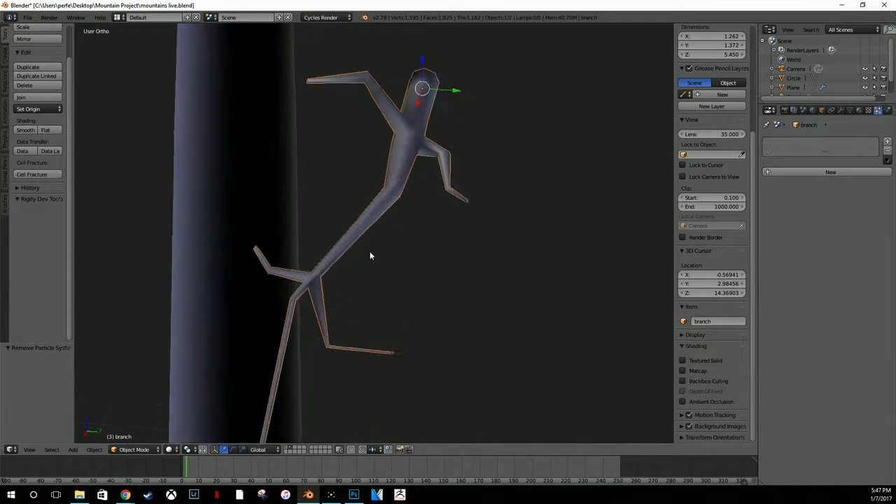
key(Tab)
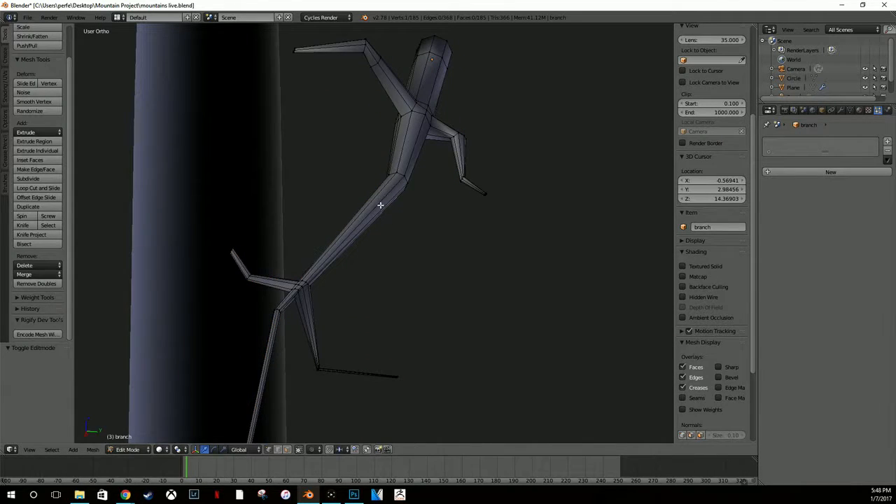
key(ctrl+r)
click(381, 205)
click(422, 173)
scroll(397, 192, up, 4)
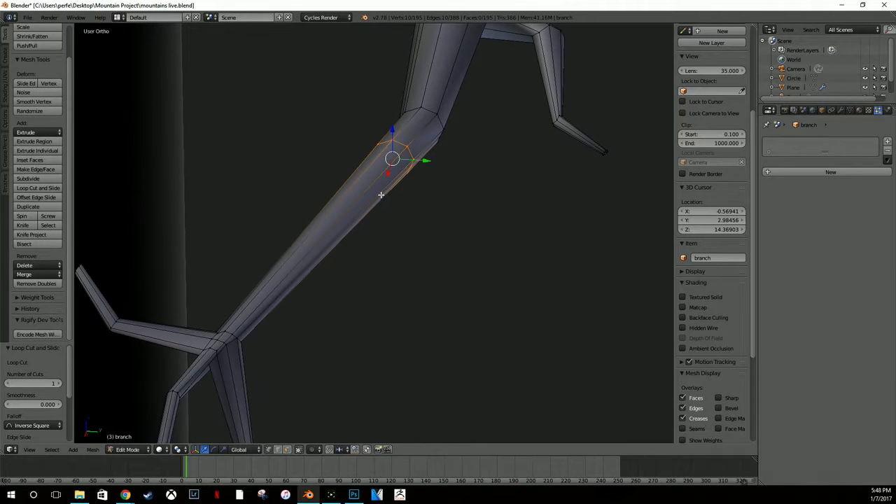
Step: Add two more closely spaced loop cuts on the branch's main stem, next to the first one
key(ctrl+r)
click(340, 198)
click(400, 154)
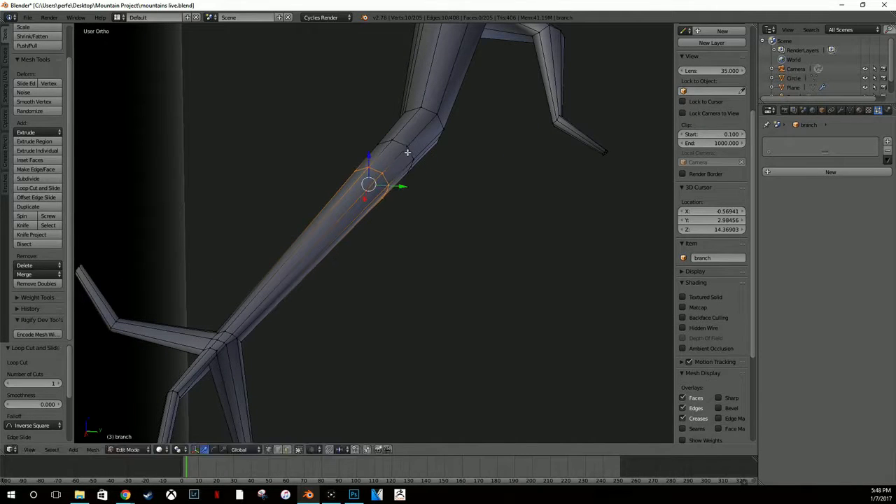
key(ctrl+r)
click(399, 155)
click(398, 157)
Step: Reposition one middle-loop vertex and a neighbouring outer-loop vertex on the stem to begin outlining a twig base
right_click(396, 160)
middle_drag(396, 159, 378, 161)
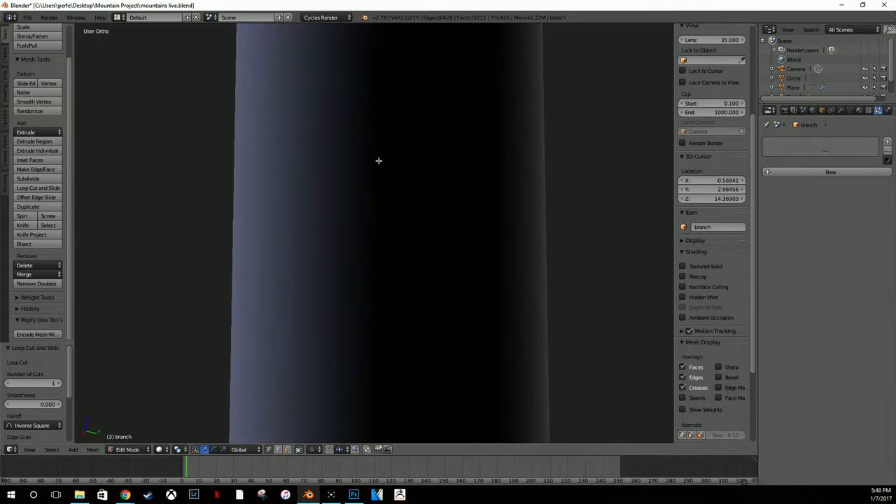
scroll(379, 160, down, 4)
scroll(382, 194, up, 3)
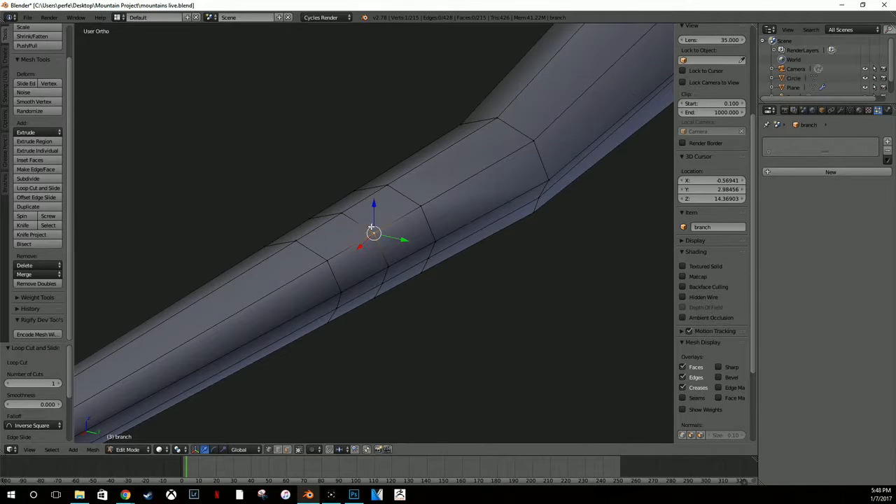
key(g)
click(360, 209)
right_click(441, 240)
key(g)
click(465, 231)
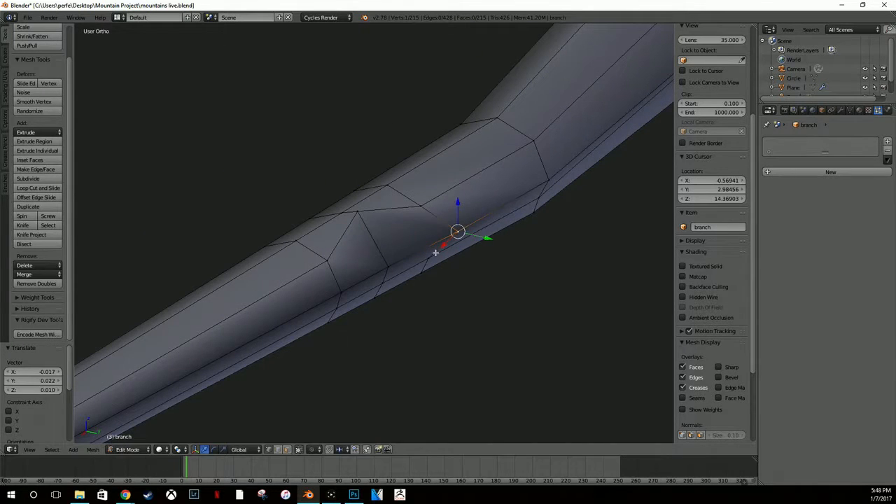
Step: Pull the vertex of the loop farthest from the bend inward and readjust the middle-loop vertex beside it
right_click(358, 213)
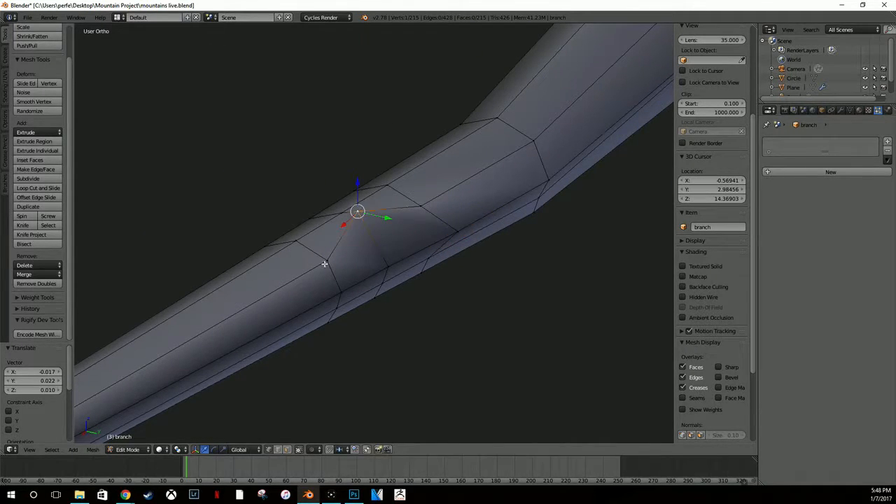
right_click(325, 263)
key(g)
click(358, 267)
right_click(362, 223)
key(g)
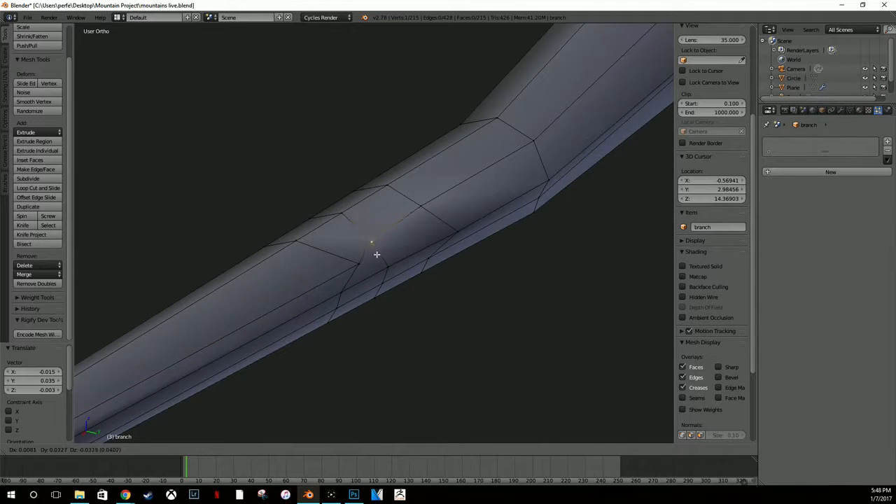
click(373, 246)
Step: Pull the neighbouring vertex of the loop nearest the bend toward the middle loop and raise it 0.017 along Z
right_click(420, 213)
key(g)
click(389, 241)
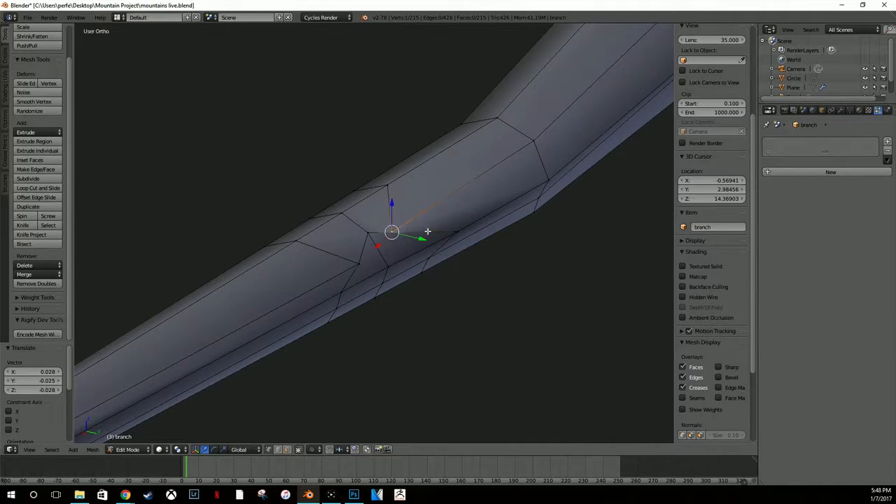
middle_drag(428, 231, 441, 245)
key(g)
key(z)
click(454, 259)
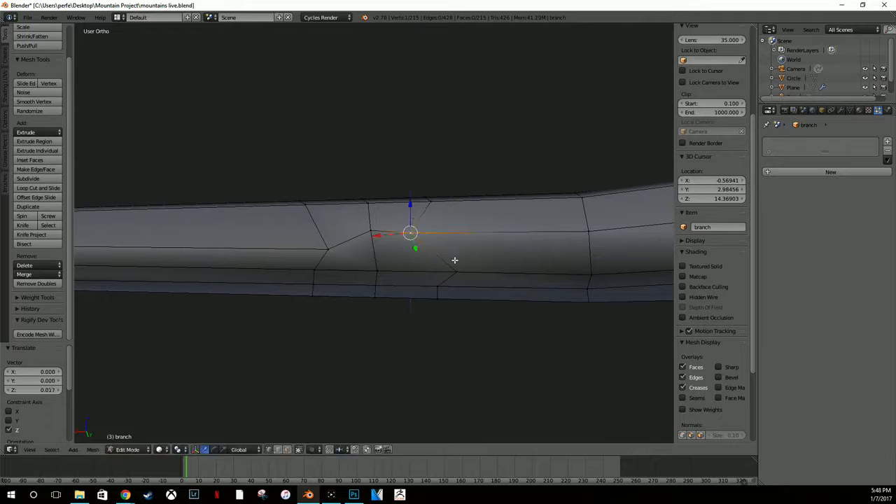
Step: Pull the next bend-side vertex toward the middle loop and lower the middle-loop vertex on the stem's underside
right_click(455, 260)
key(g)
click(425, 265)
right_click(378, 284)
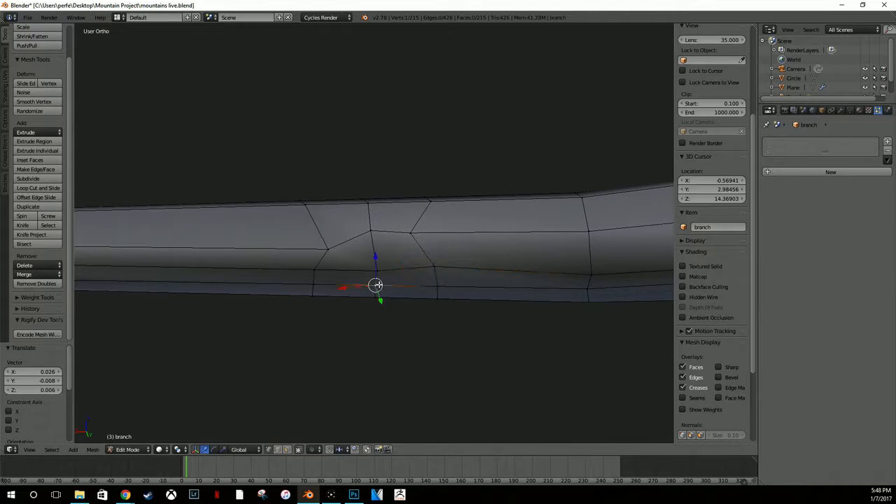
key(g)
click(378, 294)
Step: Move the two outer-loop vertices on the stem's underside inward to round off the twig's base outline
right_click(317, 285)
key(g)
click(340, 288)
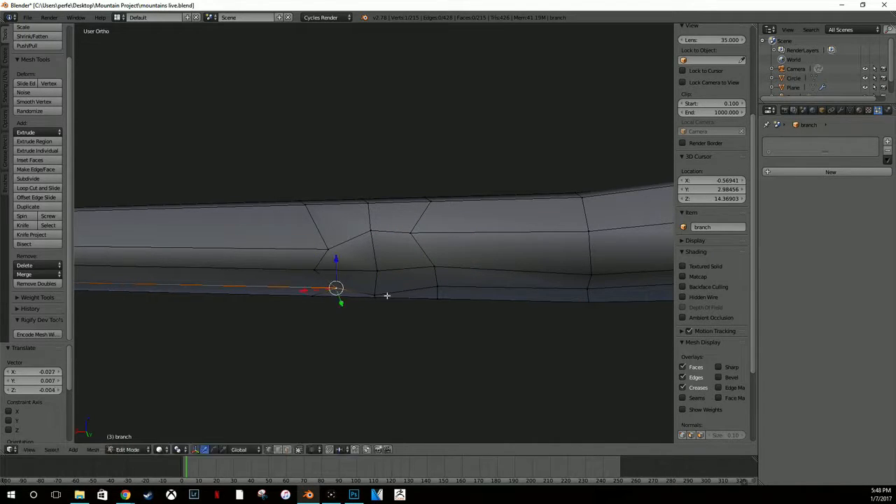
right_click(437, 286)
key(g)
click(418, 285)
Step: Extrude the four faces inside the rounded vertex outline into a new side twig and scale its end to 0.503
right_click(432, 268)
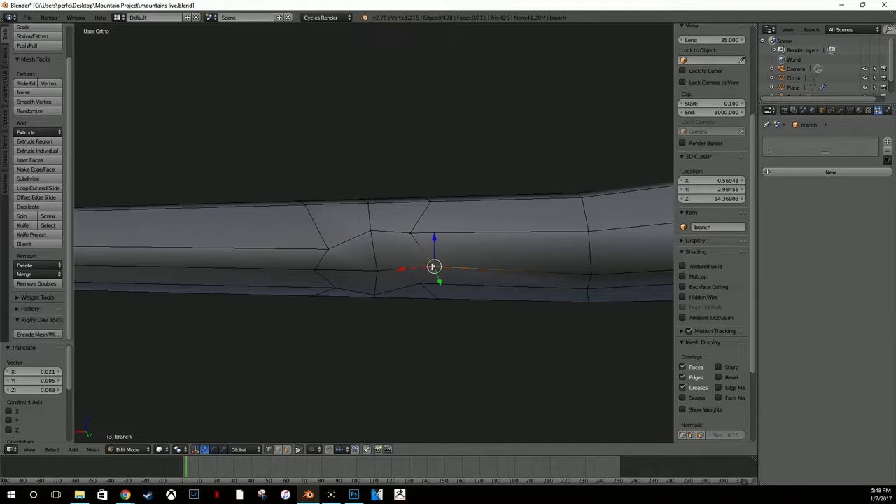
shift+right_click(414, 229)
shift+right_click(372, 231)
shift+right_click(377, 270)
shift+right_click(326, 248)
shift+right_click(314, 270)
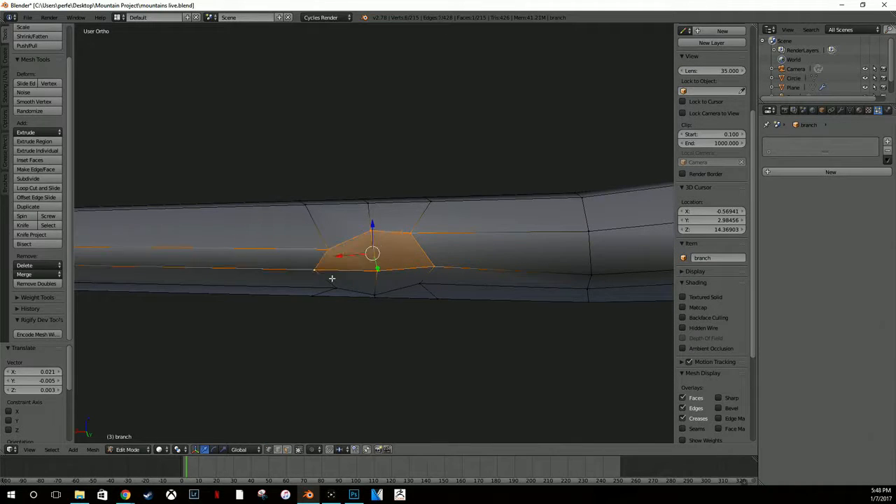
shift+right_click(340, 288)
shift+right_click(376, 293)
shift+right_click(414, 285)
scroll(412, 283, down, 6)
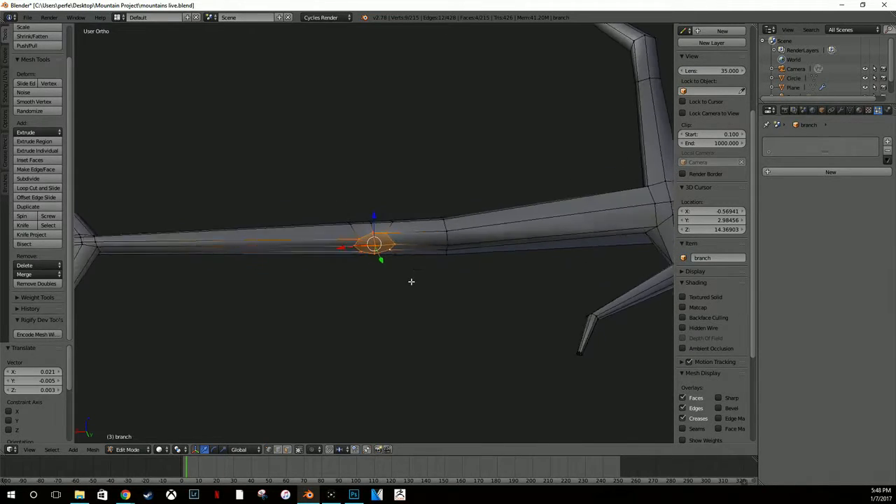
middle_drag(412, 282, 270, 214)
key(e)
click(574, 285)
key(s)
click(533, 266)
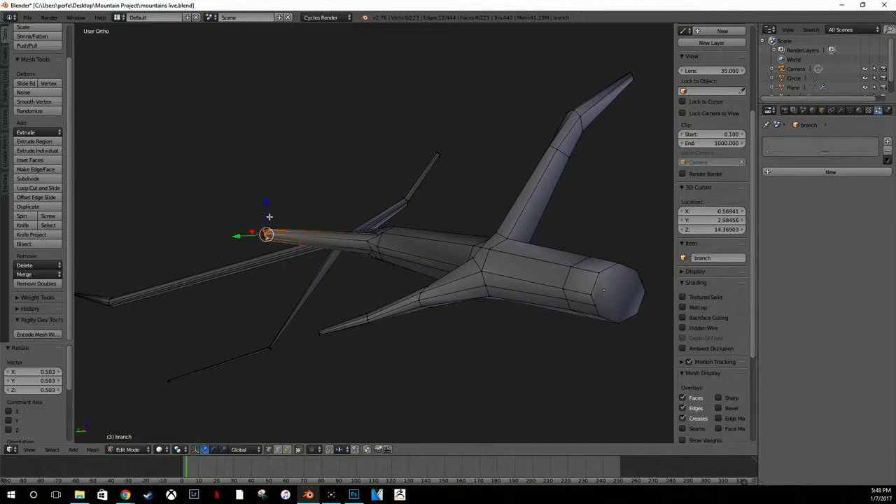
Step: Raise the end of the new side twig along Z so that it angles upward
key(g)
key(z)
click(334, 112)
middle_drag(334, 112, 358, 144)
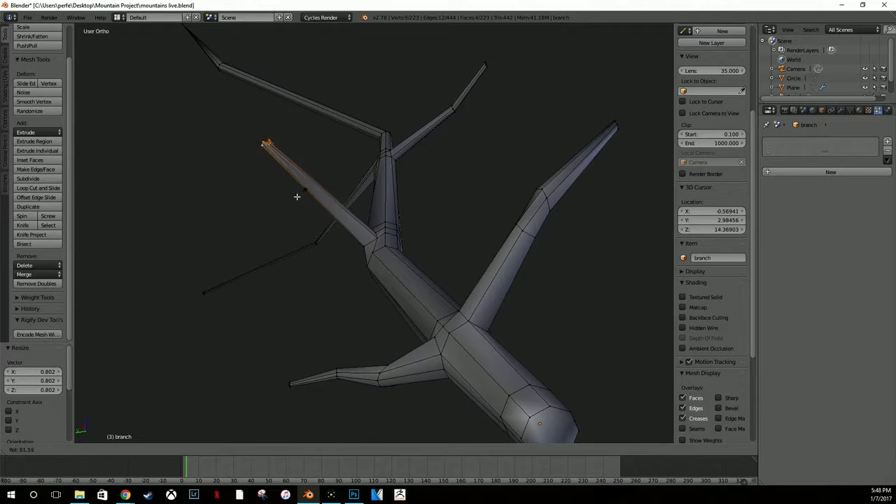
Step: Extrude a second segment about 0.257 from the twig's end, shift its tip along Y, and return to object mode
key(e)
click(286, 81)
key(g)
key(y)
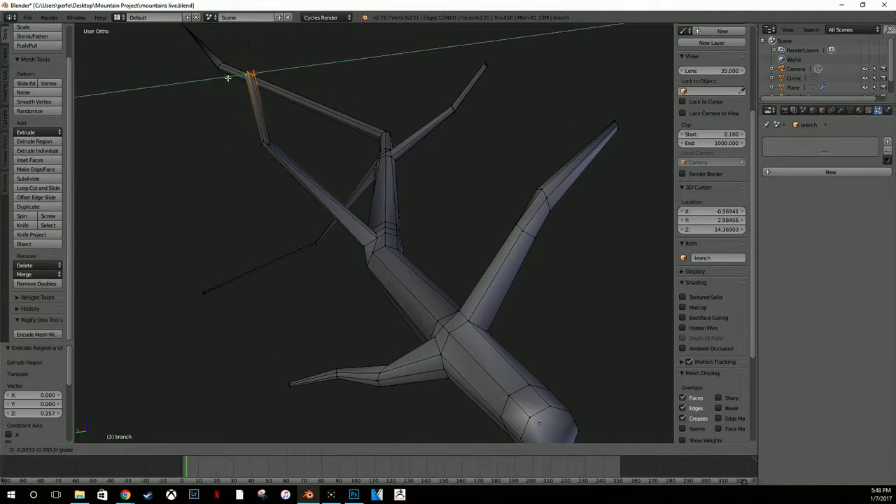
click(334, 80)
key(Tab)
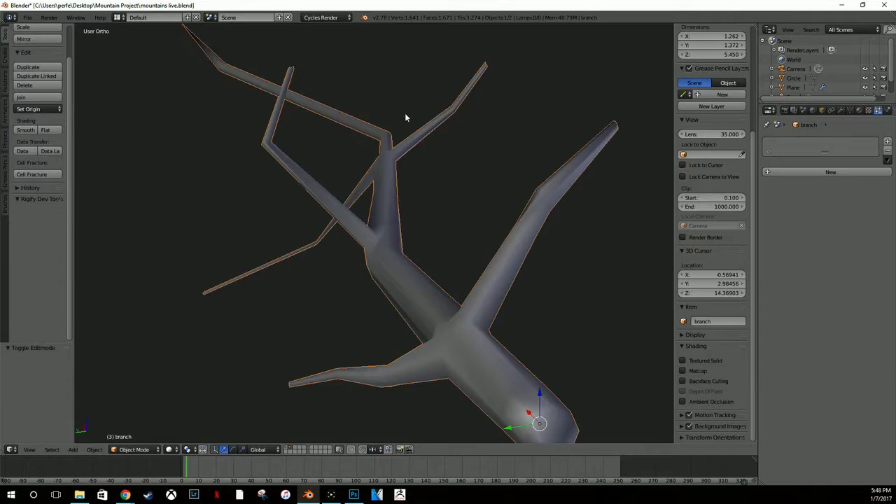
Step: Move the branch by about X -6.952, Y -5.128, Z 0.949 to bring its base over to the tapered trunk
middle_drag(405, 112, 277, 119)
scroll(278, 115, down, 6)
middle_drag(439, 165, 435, 192)
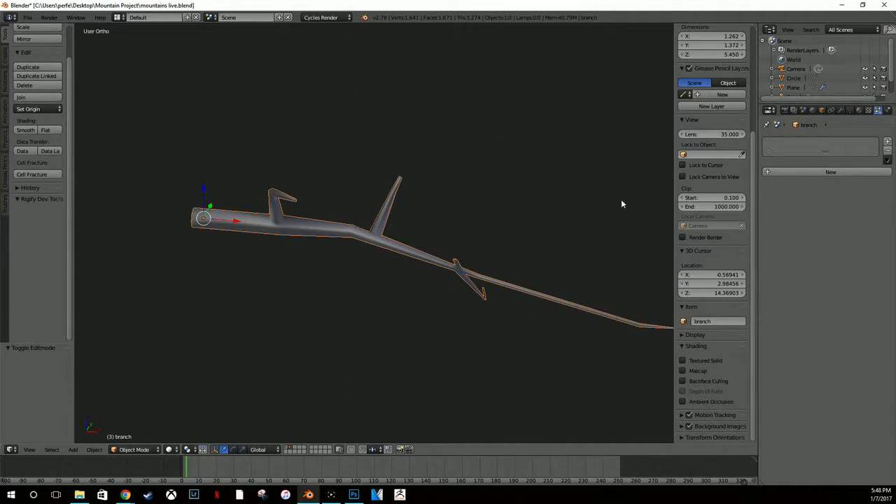
middle_drag(451, 240, 495, 262)
scroll(369, 238, down, 5)
scroll(494, 259, down, 4)
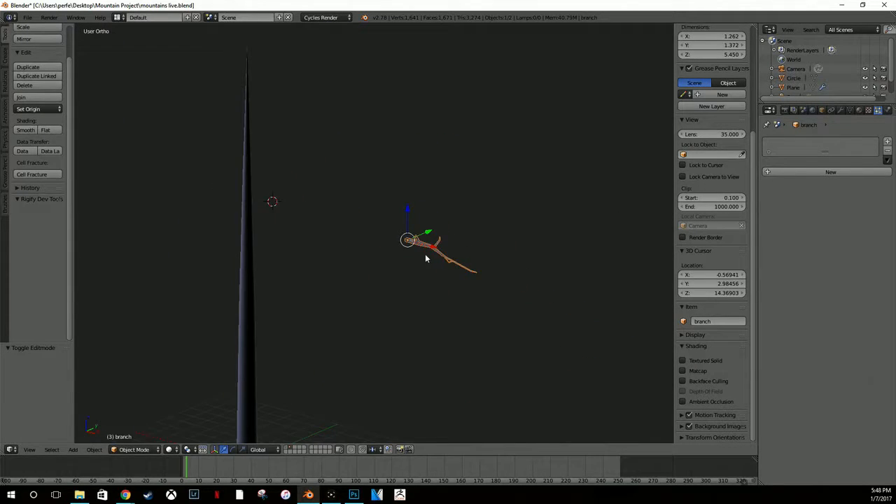
key(g)
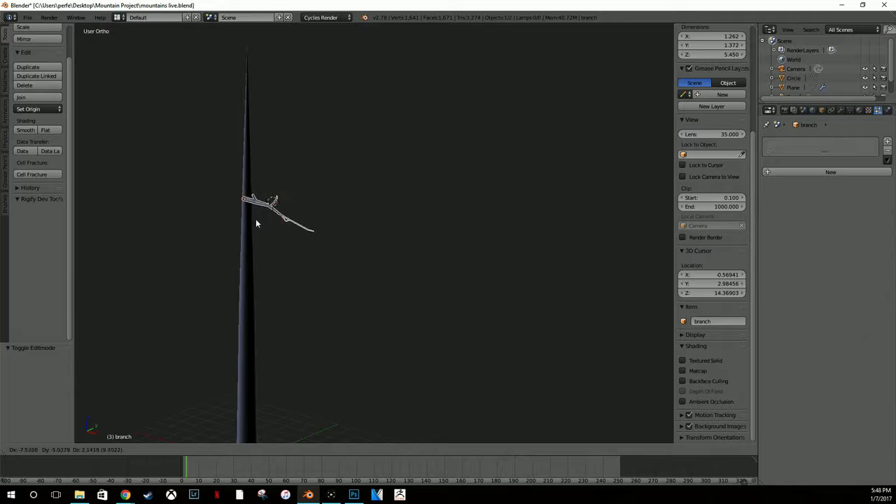
click(257, 243)
scroll(259, 234, up, 5)
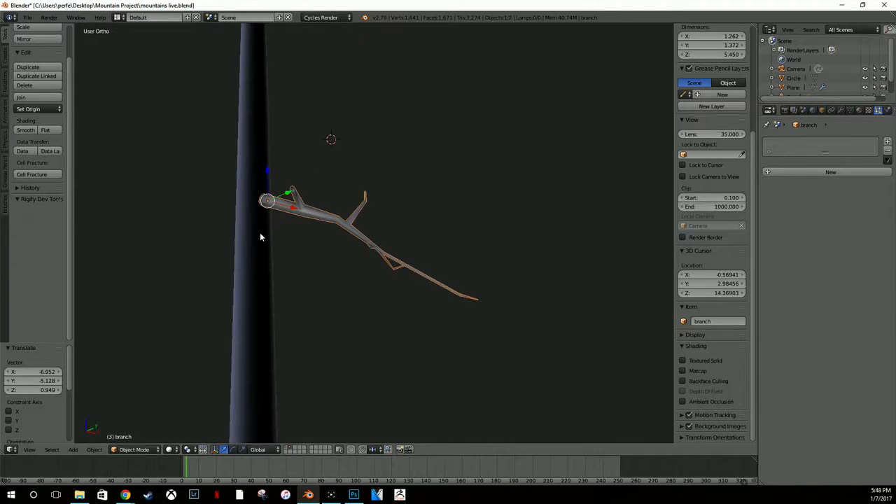
Step: Align the branch's base with the trunk's side from above by moving it X -1.823 and Y 2.416
middle_drag(308, 227, 509, 285)
key(KP_7)
key(g)
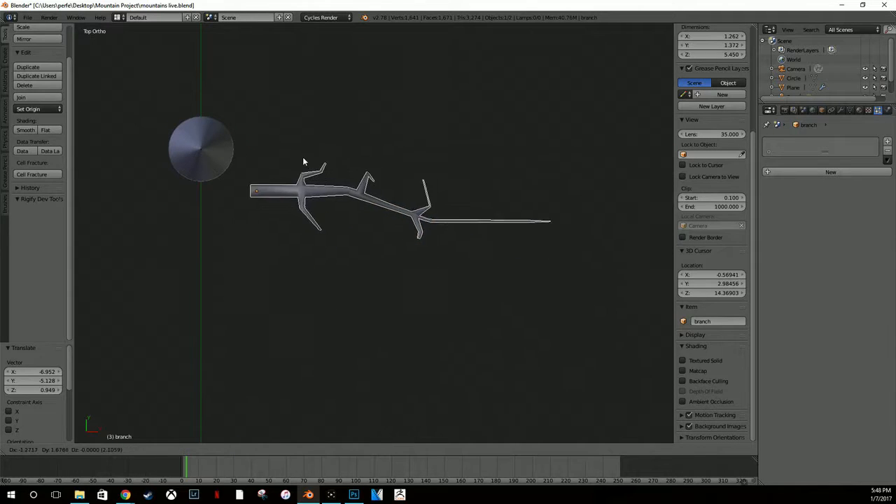
click(275, 126)
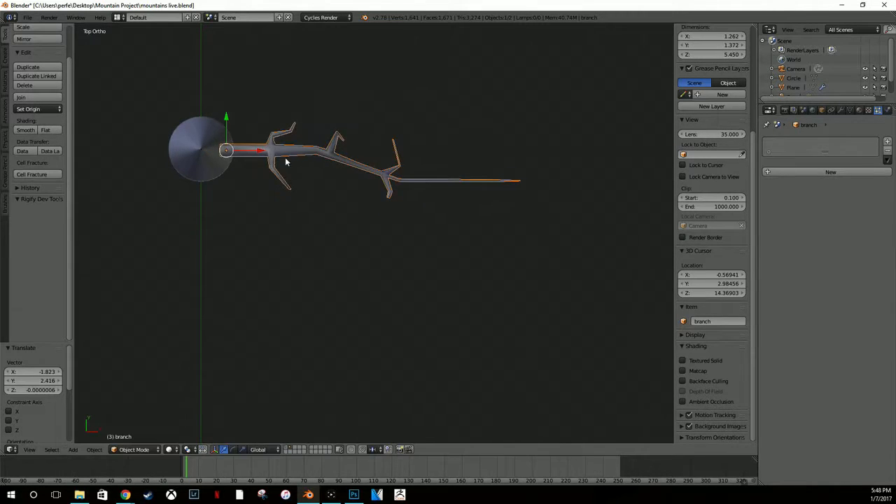
Step: Lower the branch along the trunk by 7.008 on the Z axis
middle_drag(286, 159, 283, 101)
scroll(350, 182, down, 9)
scroll(354, 192, up, 6)
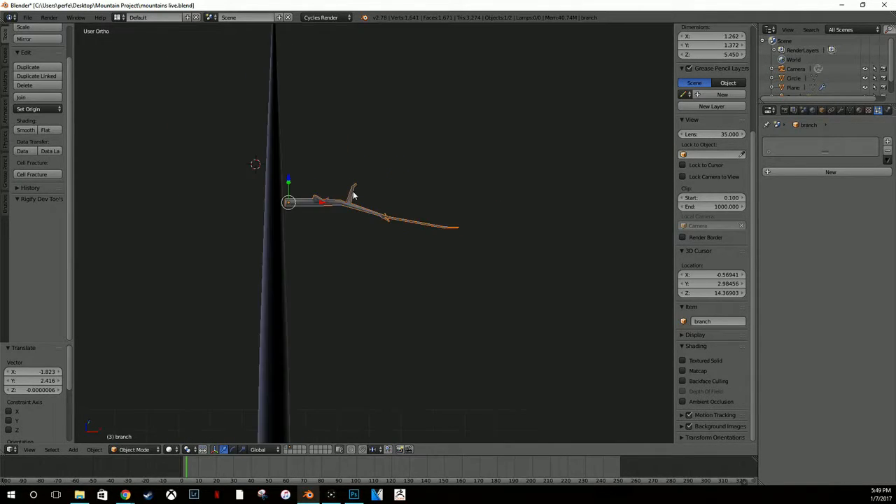
key(g)
key(z)
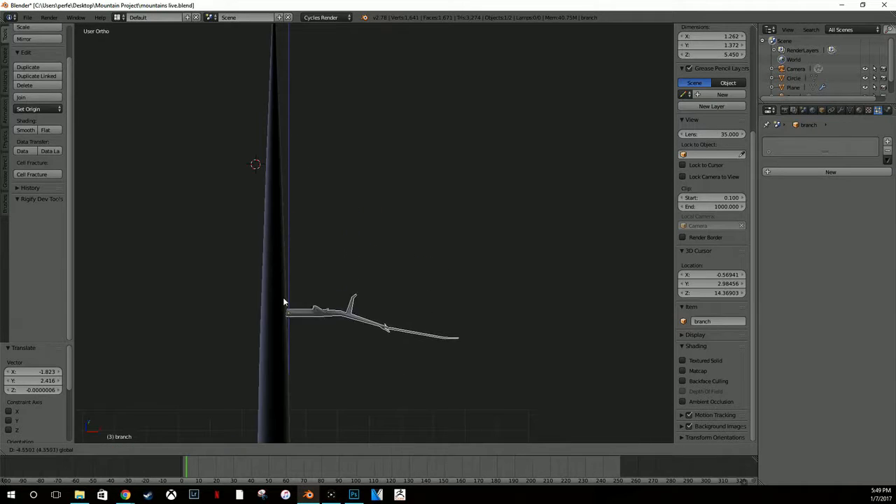
click(310, 345)
Step: Shift the branch outward along X to leave a small gap between its base and the trunk
middle_drag(311, 344, 434, 239)
scroll(434, 240, up, 6)
shift+middle_drag(360, 300, 442, 221)
key(g)
key(x)
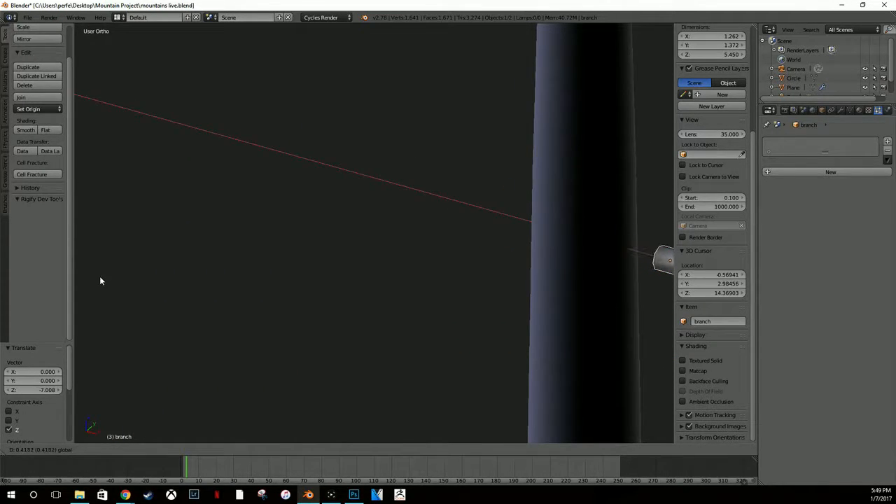
click(100, 278)
Step: Add a horizontal loop cut around the trunk at about the height of the branch's base and return to object mode
right_click(538, 228)
key(Tab)
middle_drag(607, 260, 518, 208)
key(a)
key(ctrl+r)
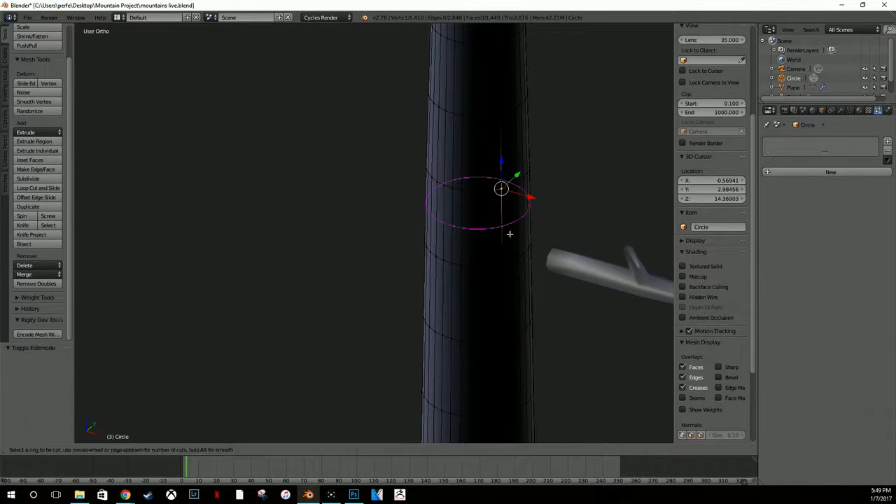
click(512, 247)
click(514, 248)
key(Tab)
Step: Examine the vertices around the branch's open base end in edit mode
right_click(564, 266)
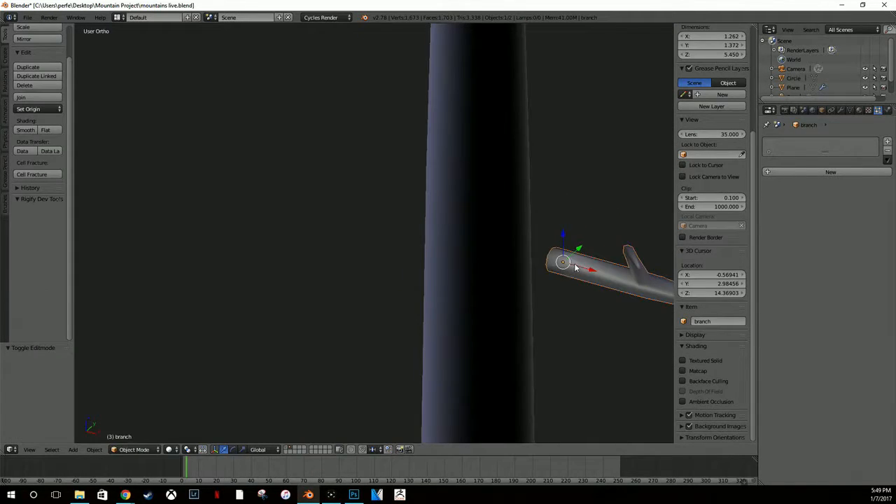
middle_drag(577, 268, 622, 271)
key(Tab)
scroll(402, 216, up, 6)
shift+middle_drag(345, 215, 432, 240)
shift+middle_drag(127, 197, 216, 222)
right_click(216, 222)
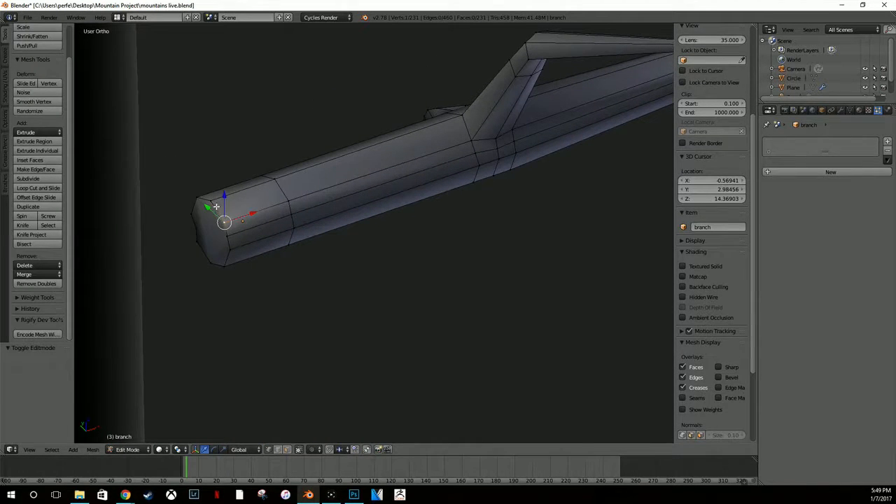
drag(195, 222, 195, 224)
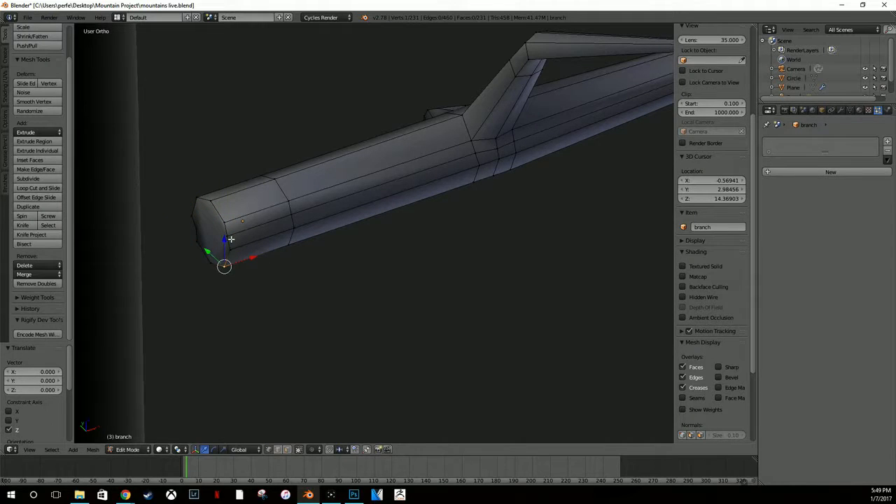
right_click(232, 237)
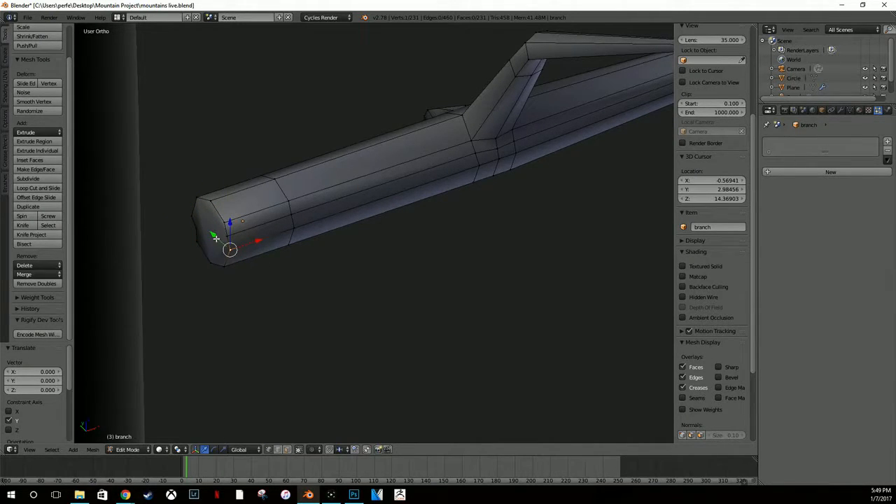
scroll(217, 240, down, 5)
Step: Examine the trunk's vertices facing the branch to find ones that can match the base ring
key(Tab)
right_click(252, 256)
key(KP_Decimal)
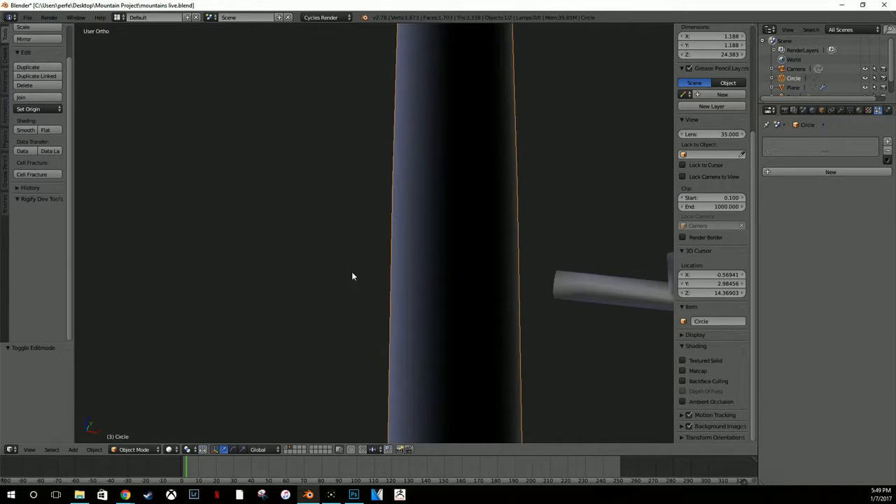
key(Tab)
shift+middle_drag(492, 319, 353, 204)
scroll(402, 271, up, 6)
scroll(409, 275, down, 1)
mouse_move(432, 230)
middle_down()
mouse_move(426, 200)
mouse_move(425, 216)
middle_up()
scroll(426, 222, down, 5)
scroll(427, 230, up, 3)
middle_drag(433, 295, 460, 184)
scroll(441, 234, up, 4)
right_click(486, 177)
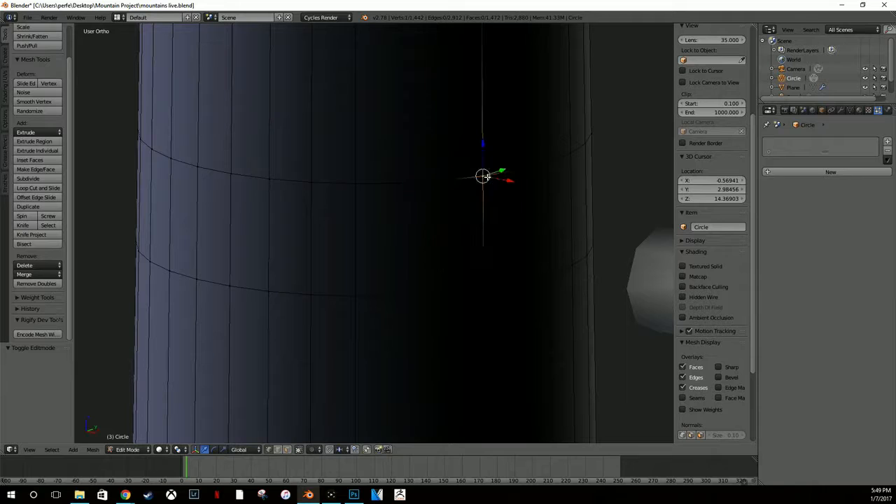
right_click(520, 173)
right_click(546, 171)
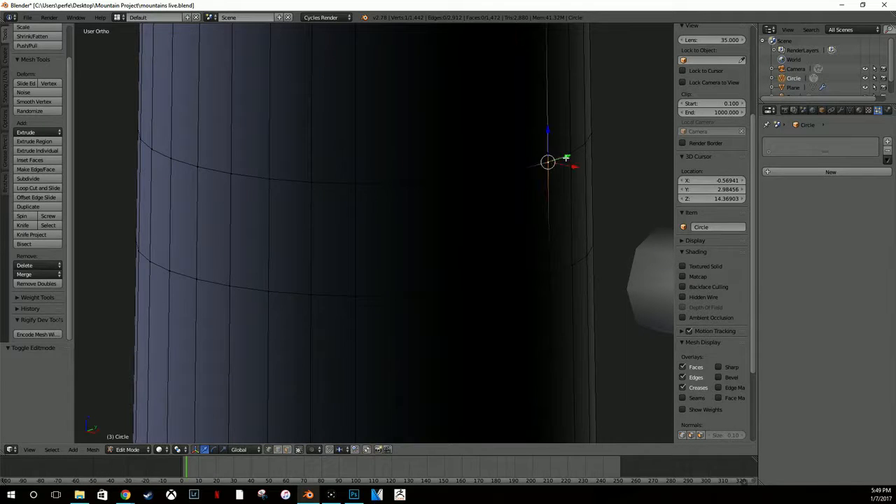
right_click(573, 177)
Step: Join the branch into the trunk object and open the combined mesh for editing
key(Tab)
right_click(651, 257)
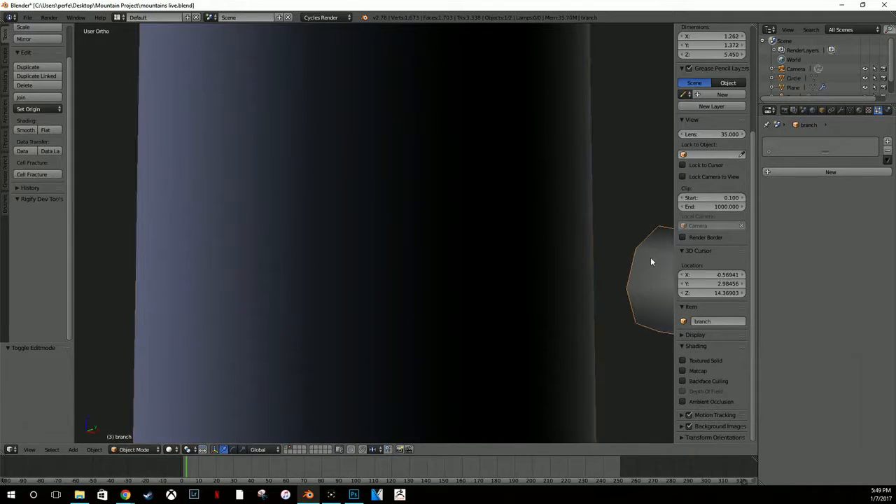
shift+right_click(547, 229)
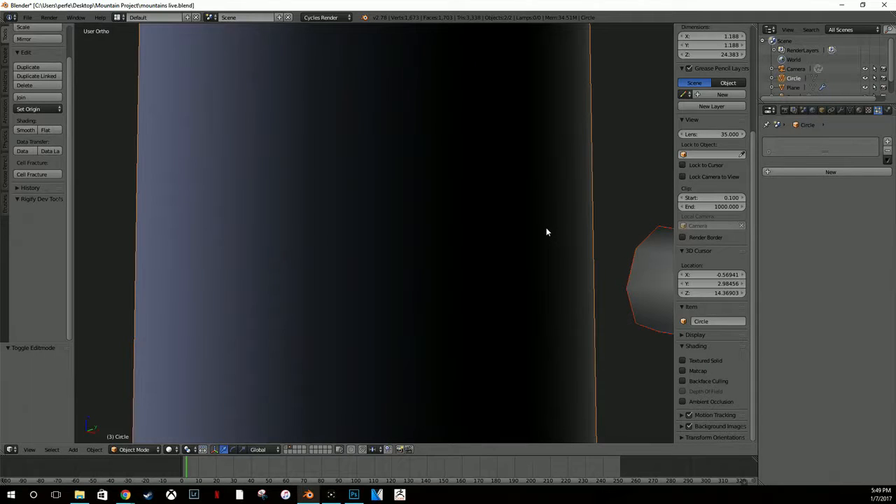
key(Tab)
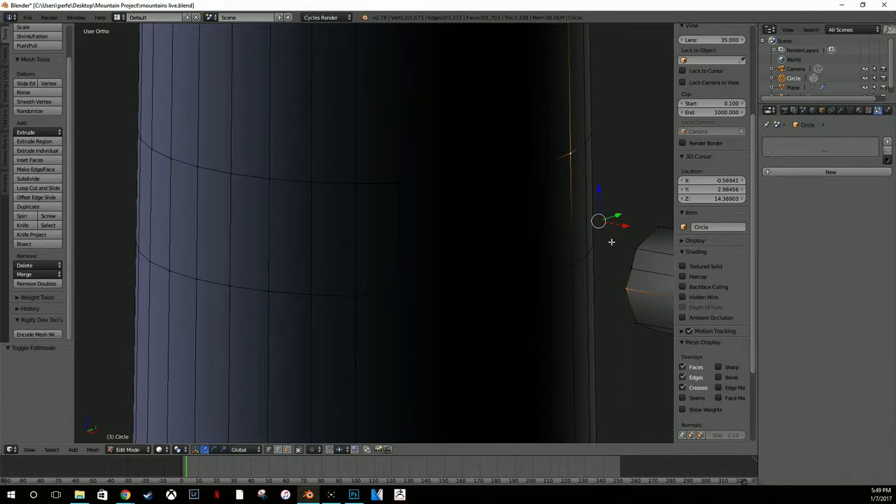
middle_drag(632, 268, 632, 280)
scroll(637, 268, down, 3)
scroll(632, 280, down, 3)
key(Tab)
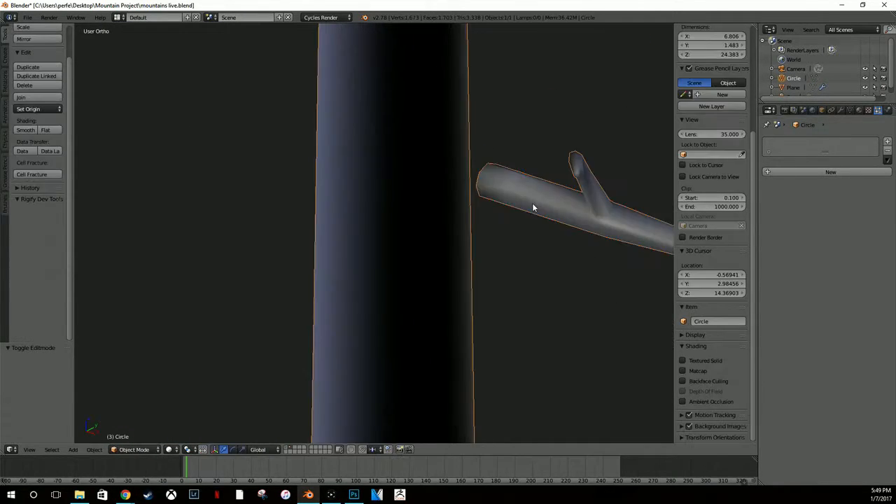
key(Tab)
Step: Merge a trunk vertex on the new loop with a side vertex of the branch's base, using At Last
scroll(484, 178, up, 5)
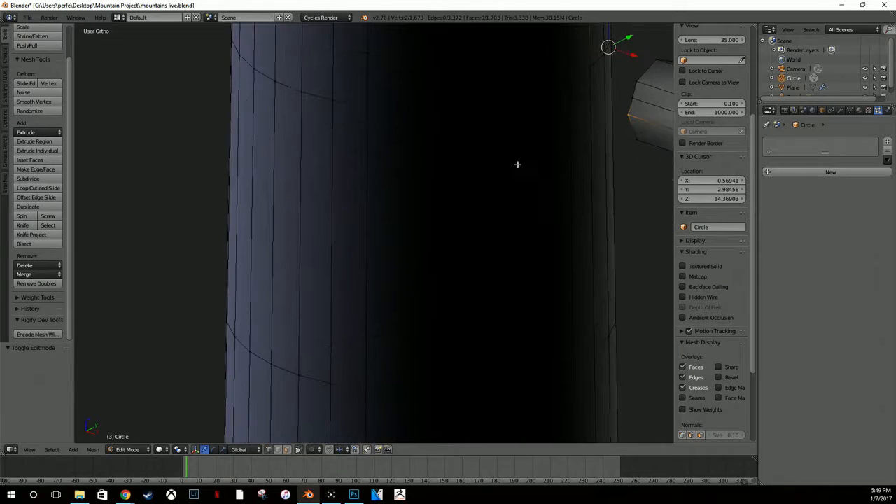
shift+middle_drag(555, 145, 506, 242)
right_click(577, 210)
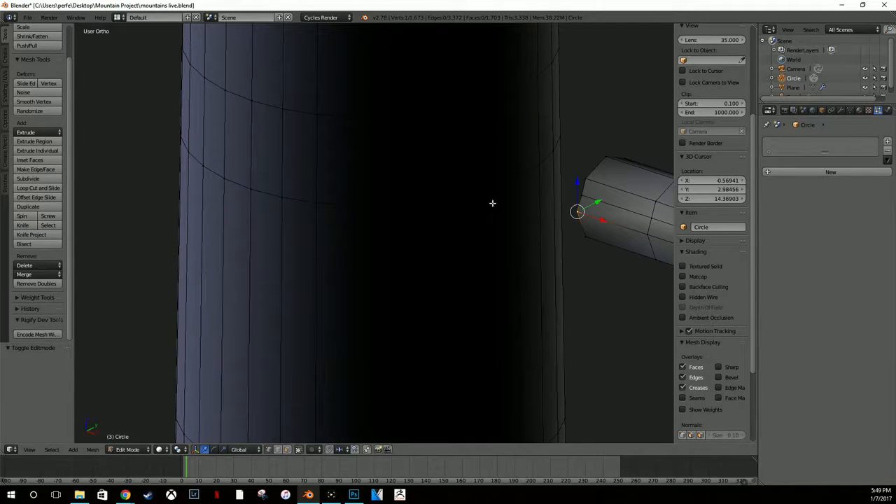
right_click(426, 202)
right_click(571, 211)
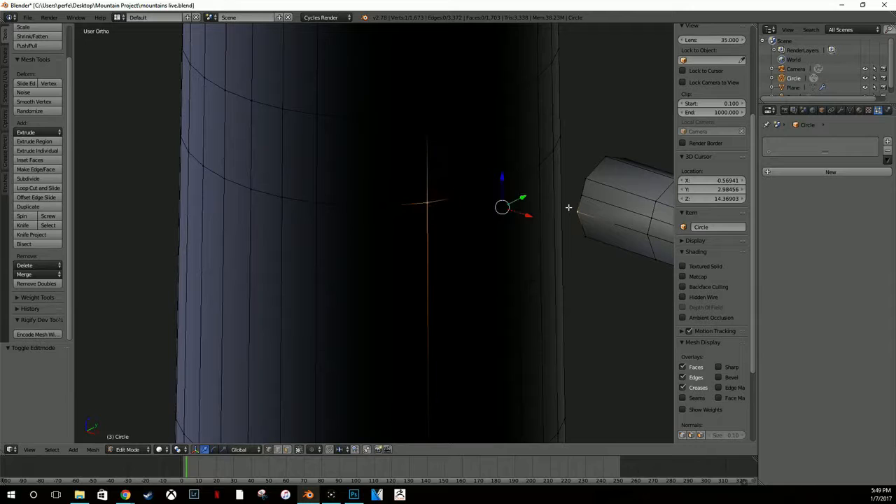
key(alt+m)
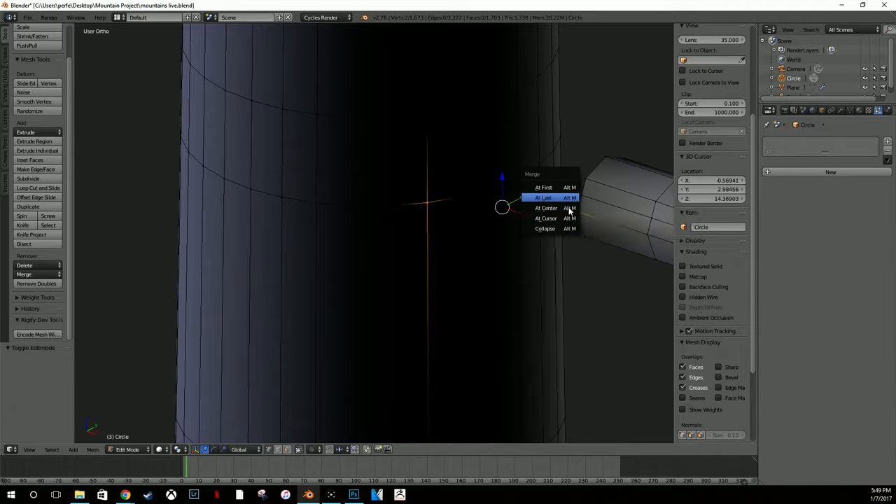
key(Return)
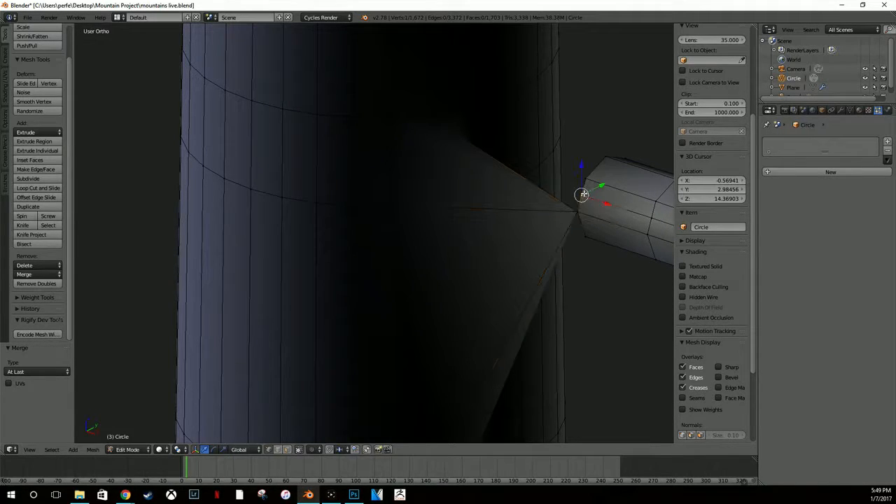
Step: Merge the next branch base vertex into the neighbouring trunk vertex with At Last, working in wireframe
key(z)
shift+right_click(462, 107)
middle_drag(486, 107, 471, 107)
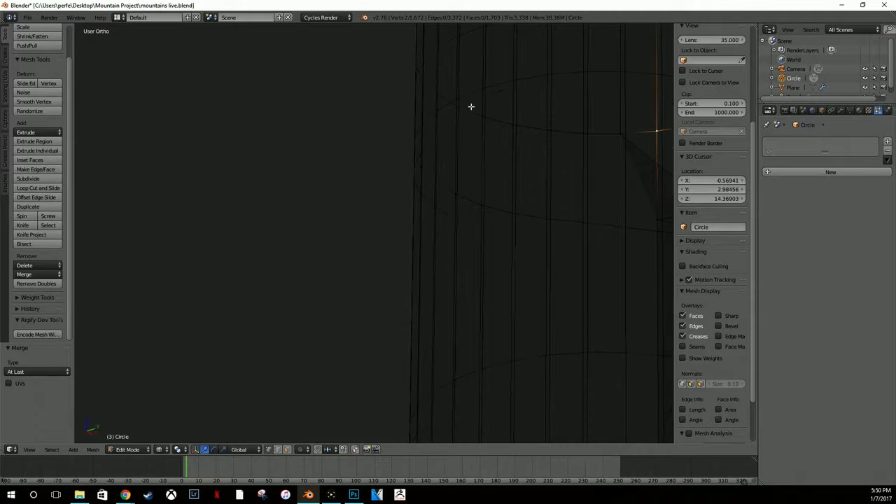
key(KP_Decimal)
scroll(564, 166, down, 1)
middle_drag(564, 166, 537, 166)
scroll(537, 166, down, 2)
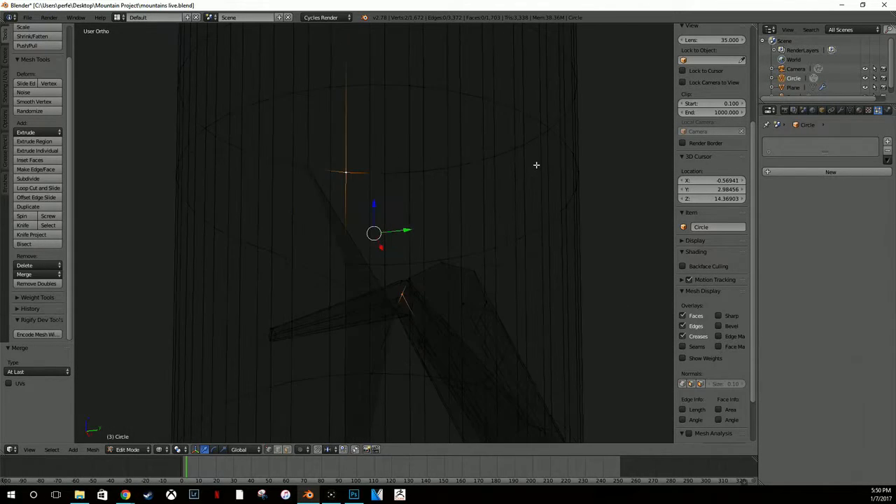
middle_drag(436, 200, 410, 206)
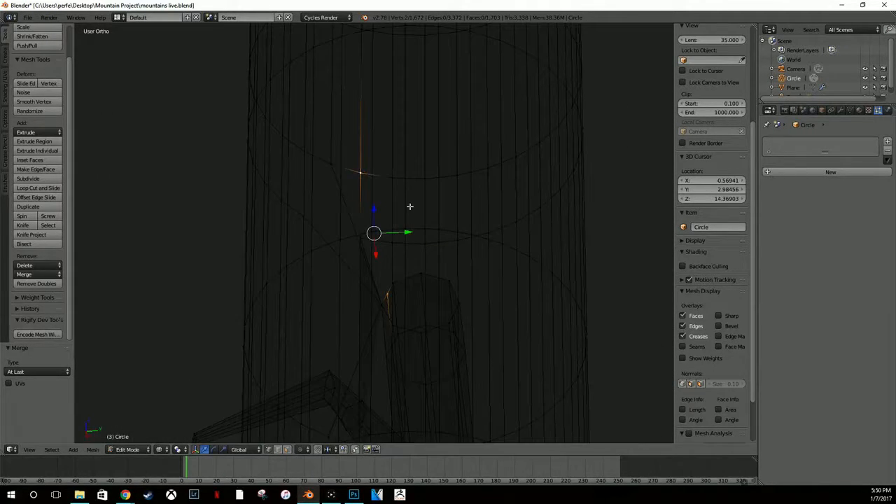
key(alt+m)
click(410, 207)
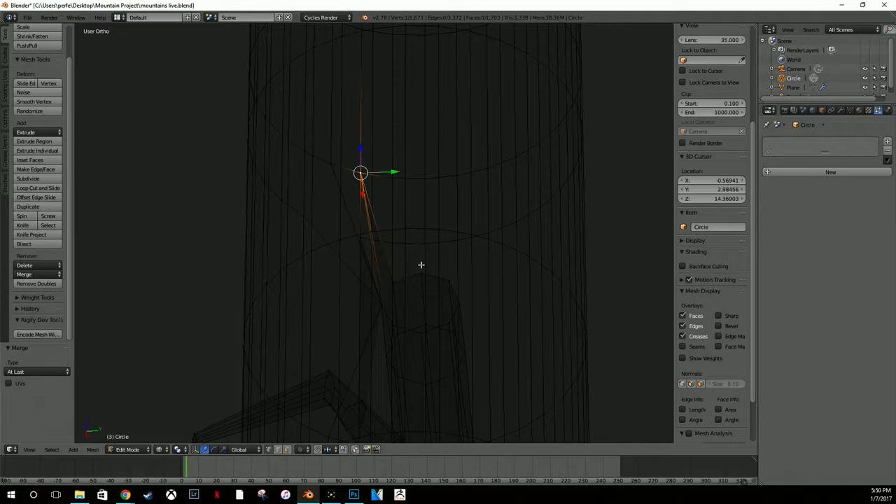
Step: Select the branch base's top vertex and trace the vertical edge loop on the trunk for a matching vertex
right_click(420, 272)
middle_drag(437, 243, 408, 189)
alt+right_click(411, 188)
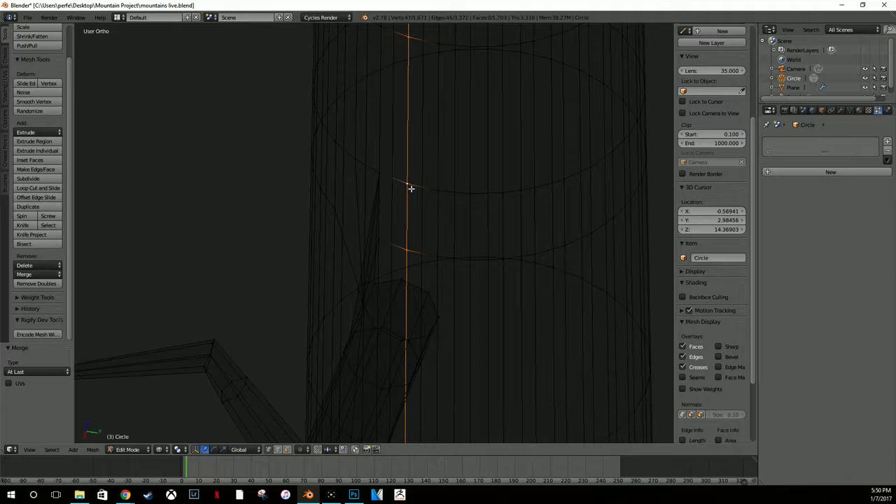
middle_drag(406, 181, 434, 206)
right_click(385, 172)
mouse_move(385, 172)
middle_down()
mouse_move(428, 208)
mouse_move(472, 194)
mouse_move(434, 196)
mouse_move(373, 176)
mouse_move(326, 202)
mouse_move(360, 203)
middle_up()
key(z)
Step: Undo both vertex merges between the branch's base and the trunk
key(ctrl+alt+z)
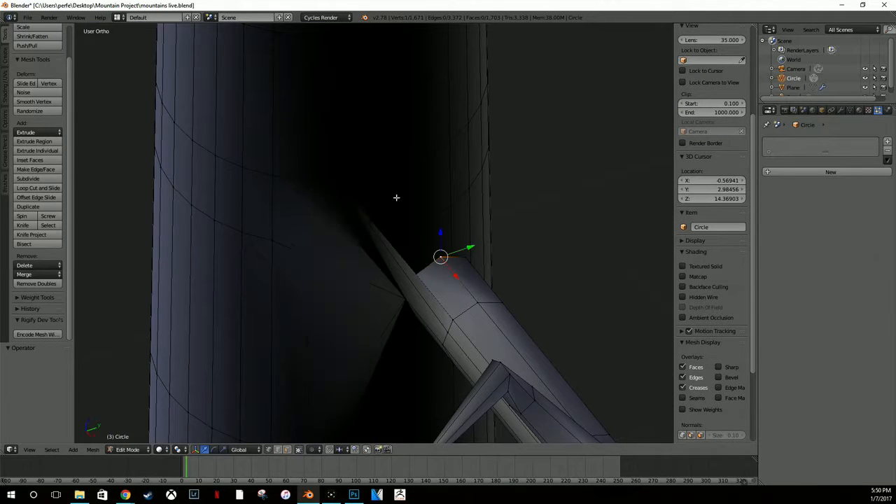
key(ctrl+z)
key(ctrl+z)
middle_drag(400, 221, 399, 273)
key(z)
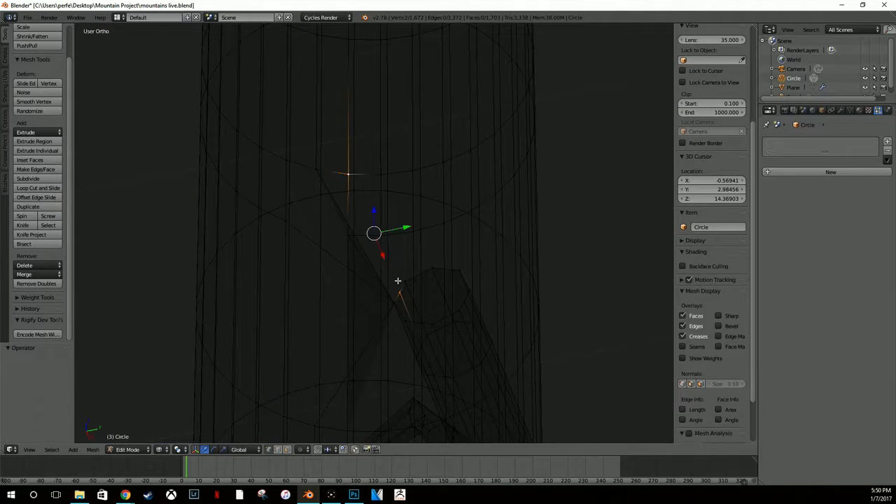
mouse_move(371, 233)
middle_down()
mouse_move(340, 224)
mouse_move(320, 236)
mouse_move(346, 168)
mouse_move(396, 214)
mouse_move(336, 215)
mouse_move(380, 221)
middle_up()
key(ctrl+z)
key(ctrl+alt+z)
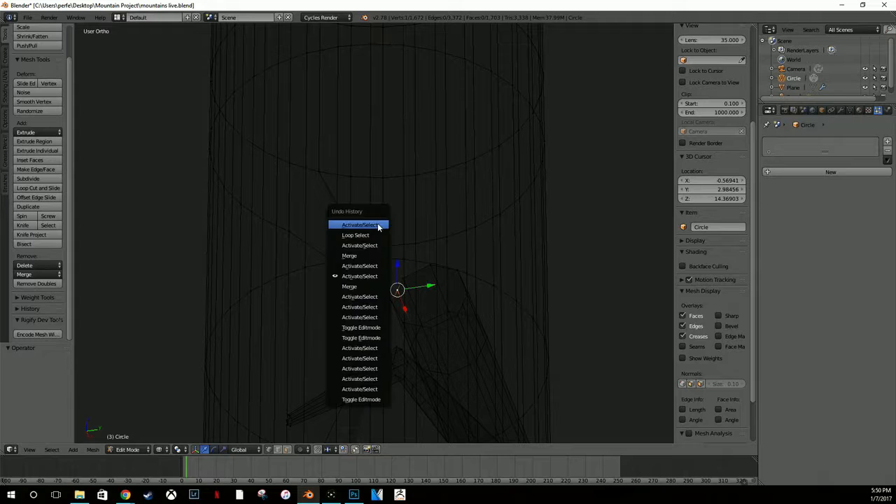
key(ctrl+z)
key(ctrl+z)
Step: Merge the side vertex of the branch's base into a vertex on the trunk's horizontal edge loop, using At Last
middle_drag(376, 264, 426, 284)
right_click(426, 284)
shift+right_click(292, 273)
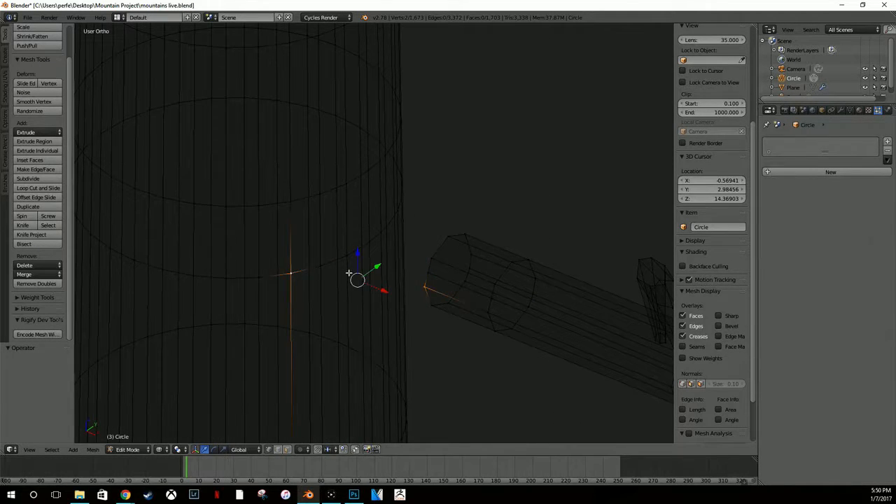
shift+middle_drag(385, 263, 318, 283)
shift+right_click(320, 235)
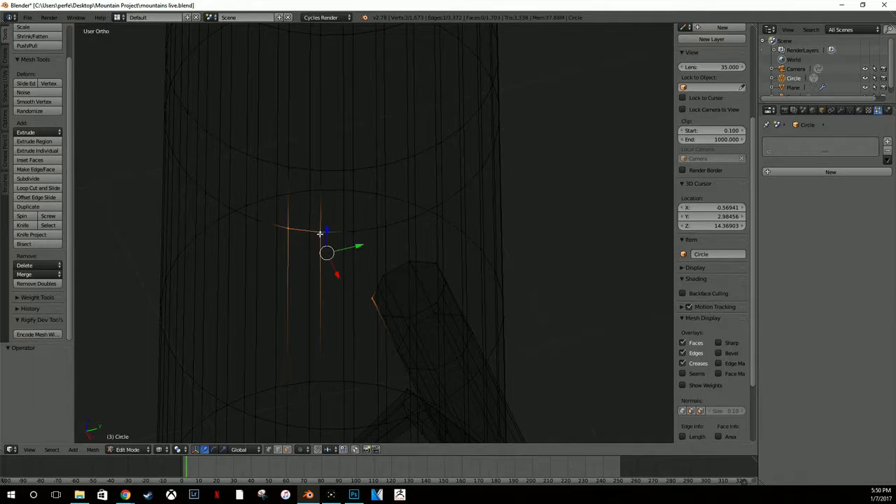
shift+right_click(288, 229)
shift+right_click(289, 230)
key(alt+m)
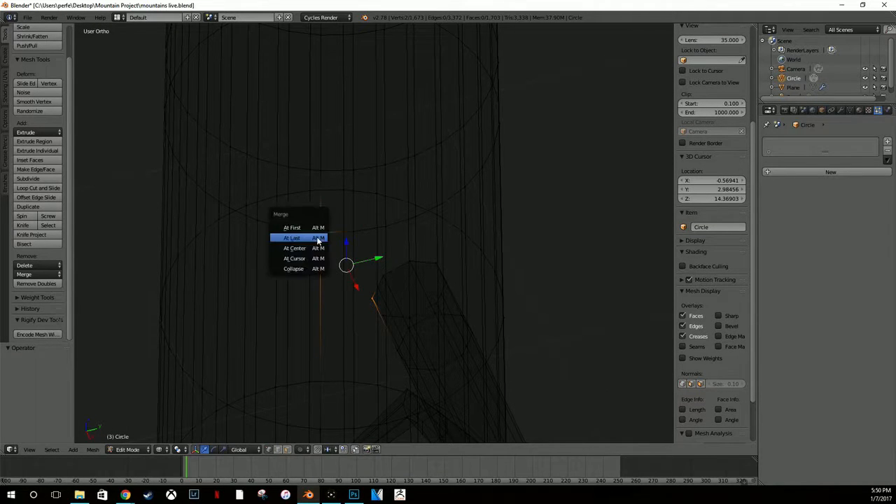
click(317, 236)
mouse_move(383, 277)
middle_down()
mouse_move(432, 252)
mouse_move(456, 218)
mouse_move(388, 267)
middle_up()
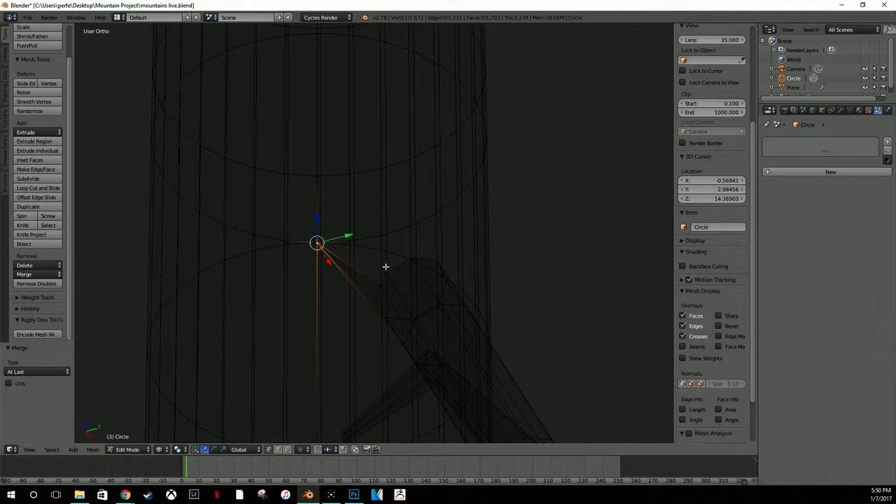
Step: Try merging the next vertex of the branch's base into the trunk with At Last, and undo that merge
right_click(385, 268)
middle_drag(354, 238, 334, 262)
key(alt+m)
click(333, 264)
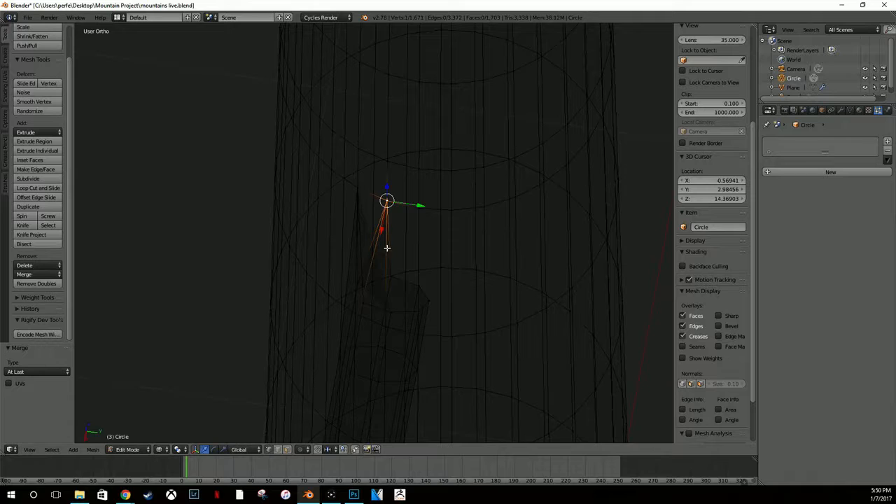
middle_drag(387, 247, 415, 248)
key(ctrl+z)
Step: Merge the next branch base vertex into the trunk loop vertex beside the first merged one, using At Last
right_click(373, 286)
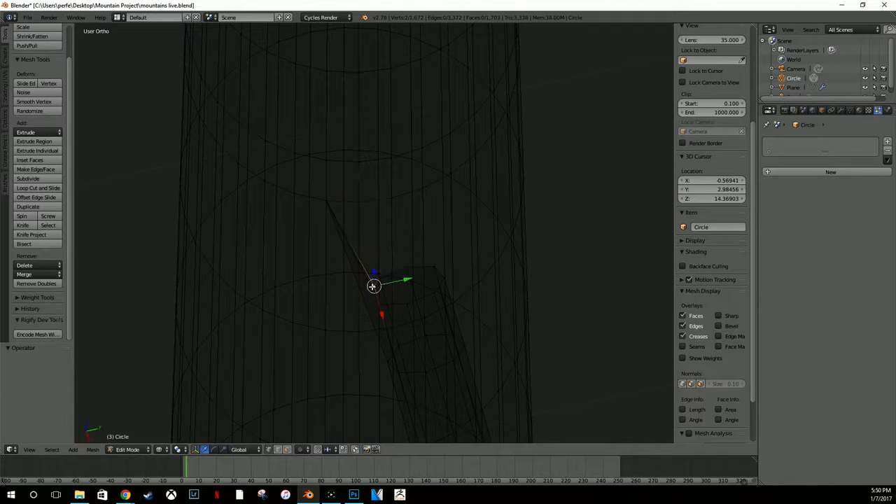
shift+right_click(359, 211)
key(alt+m)
click(359, 213)
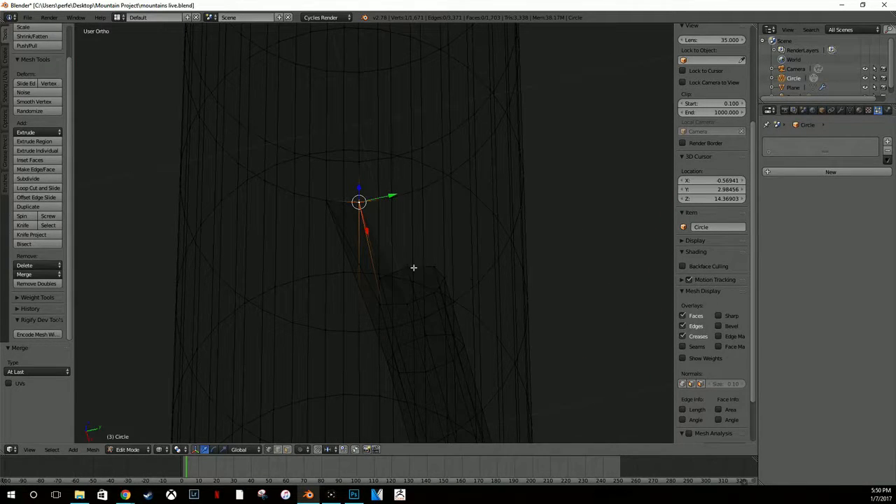
Step: Try merging a third branch base vertex into the following trunk loop vertex with At Last, and inspect the joint in solid shading
right_click(384, 278)
shift+right_click(396, 201)
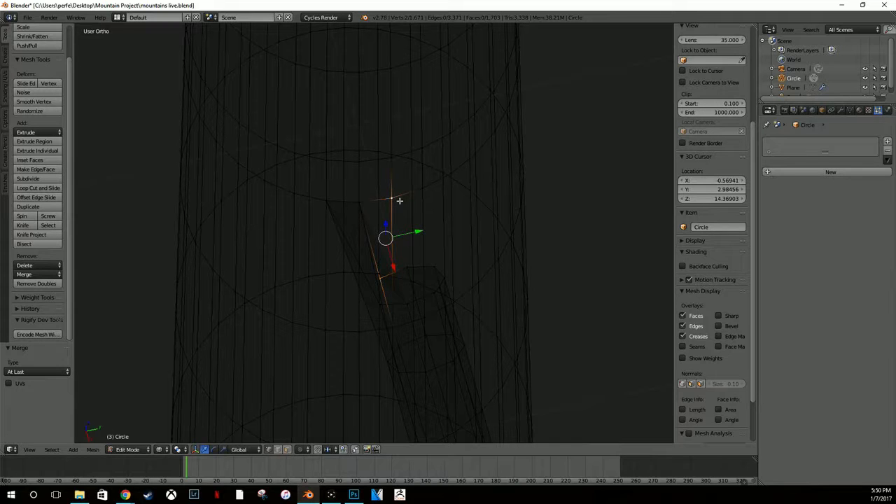
key(alt+m)
click(399, 200)
mouse_move(400, 199)
middle_down()
mouse_move(464, 177)
mouse_move(407, 212)
middle_up()
key(z)
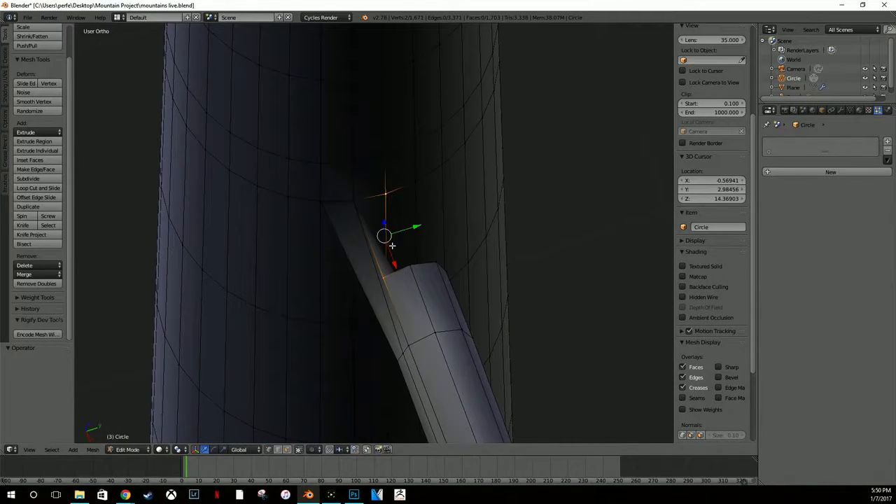
right_click(381, 278)
middle_drag(383, 277, 402, 248)
Step: Undo all the vertex merges made between the branch's base and the trunk
key(ctrl+z)
key(ctrl+z)
key(ctrl+z)
key(ctrl+z)
key(ctrl+z)
key(ctrl+z)
key(ctrl+z)
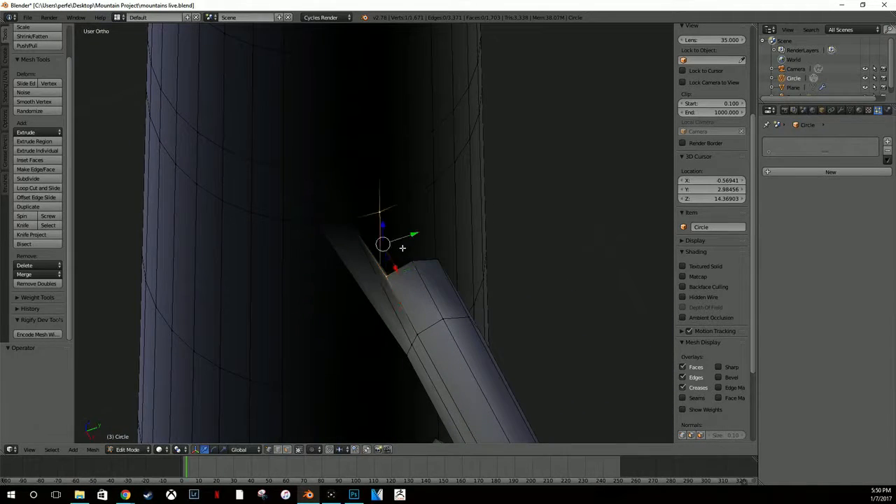
key(ctrl+z)
key(ctrl+z)
key(ctrl+z)
key(ctrl+z)
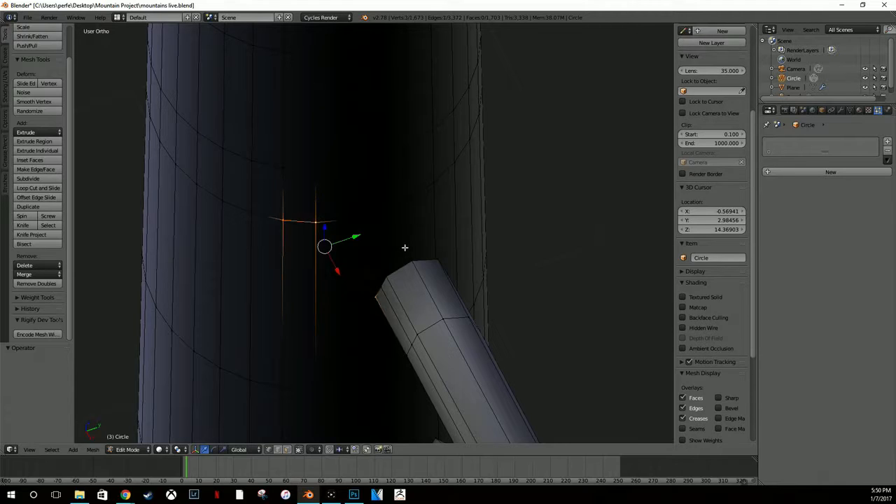
key(ctrl+z)
key(ctrl+z)
key(ctrl+z)
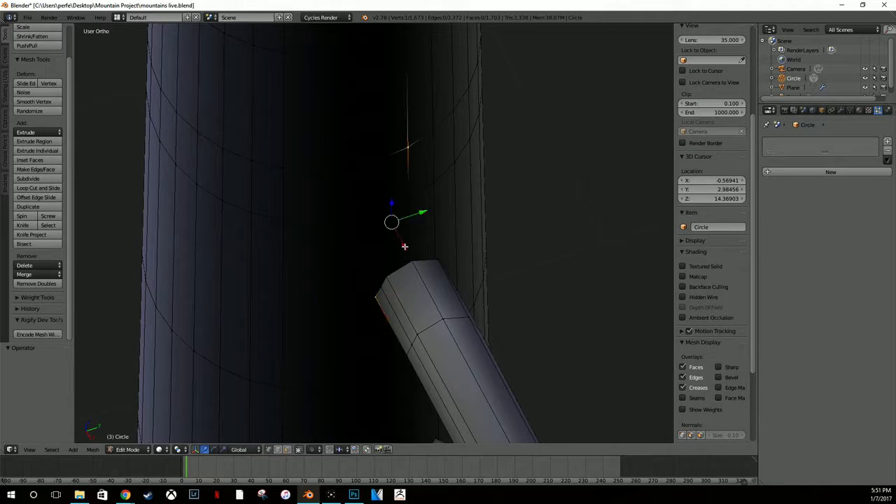
Step: Undo the joining of branch and trunk in Object Mode, and move the separate branch about 1.11 along X away from the trunk
scroll(405, 247, down, 15)
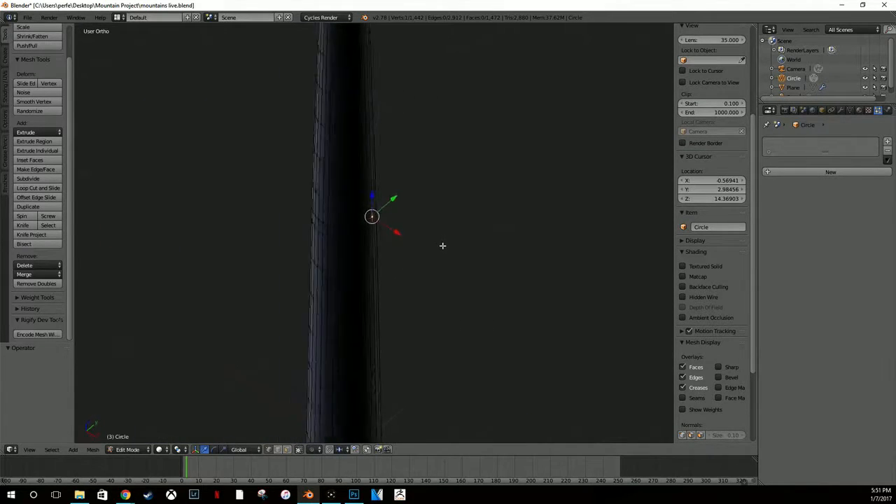
scroll(464, 259, up, 5)
key(Tab)
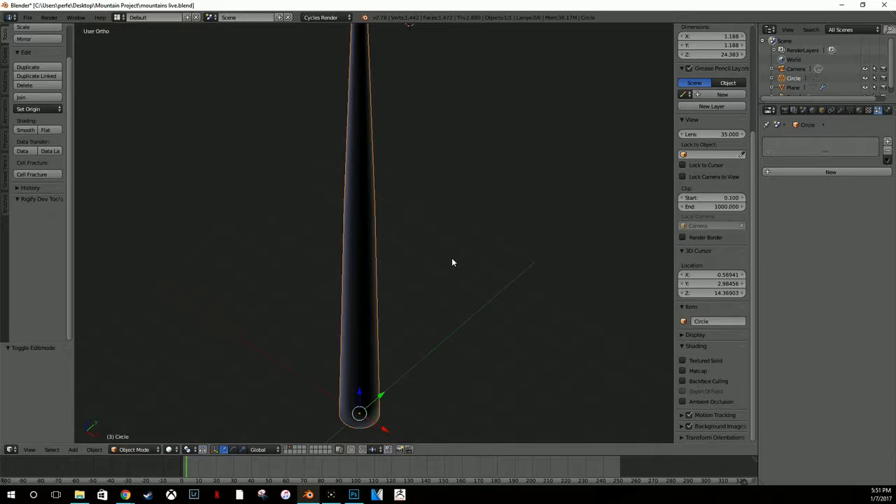
key(ctrl+z)
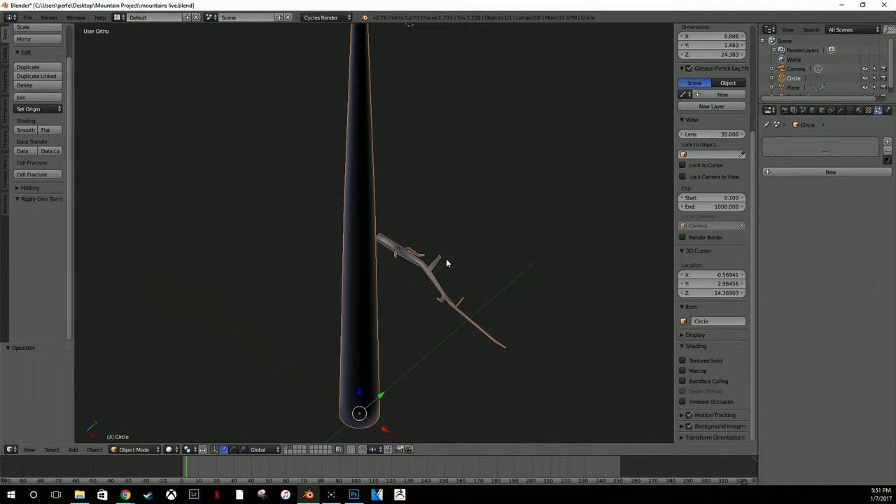
key(ctrl+z)
right_click(405, 254)
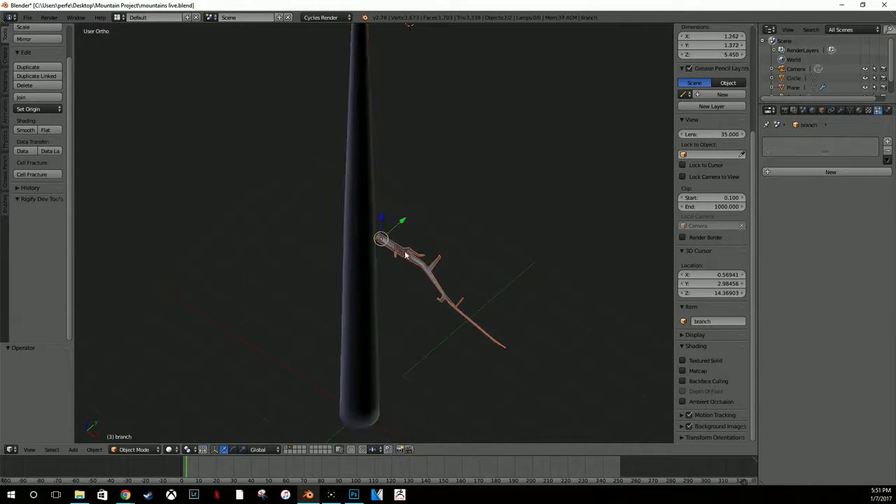
drag(405, 254, 431, 264)
Step: Add a particle system of type Hair to the trunk
right_click(376, 242)
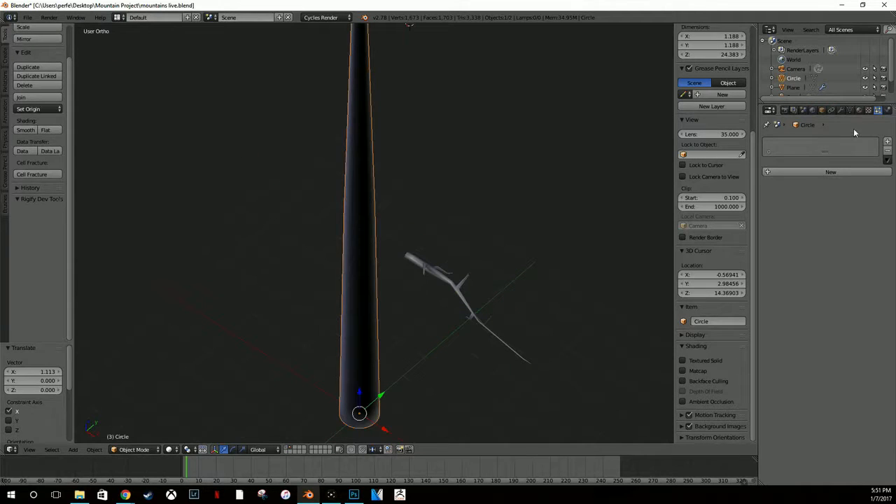
click(812, 172)
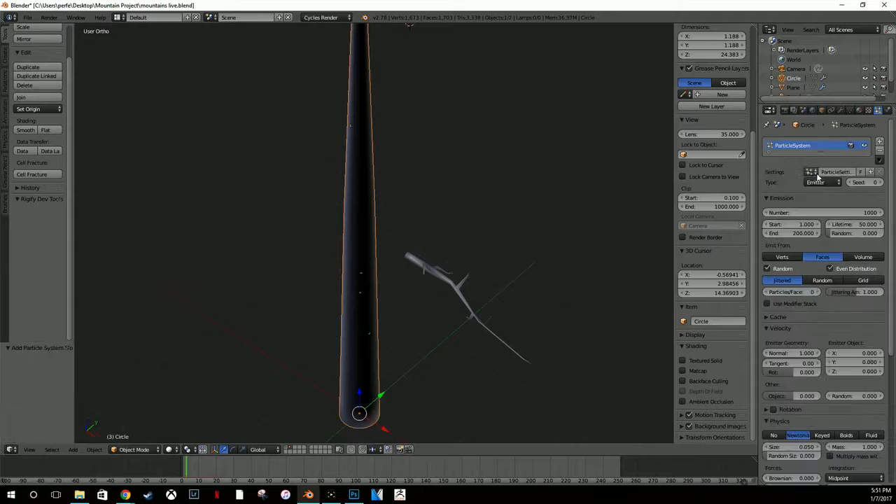
click(820, 184)
click(817, 168)
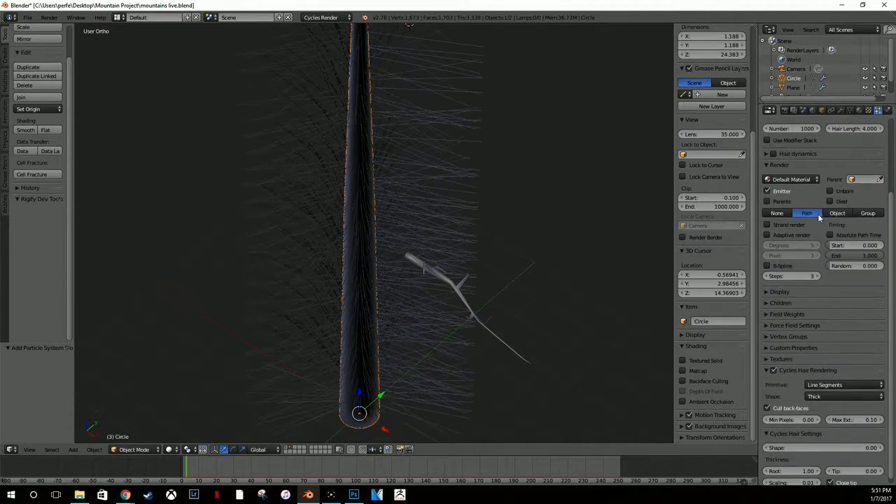
Step: Render the trunk's hair particles as Object, with the branch as the Dupli Object
scroll(814, 280, down, 5)
scroll(805, 337, up, 6)
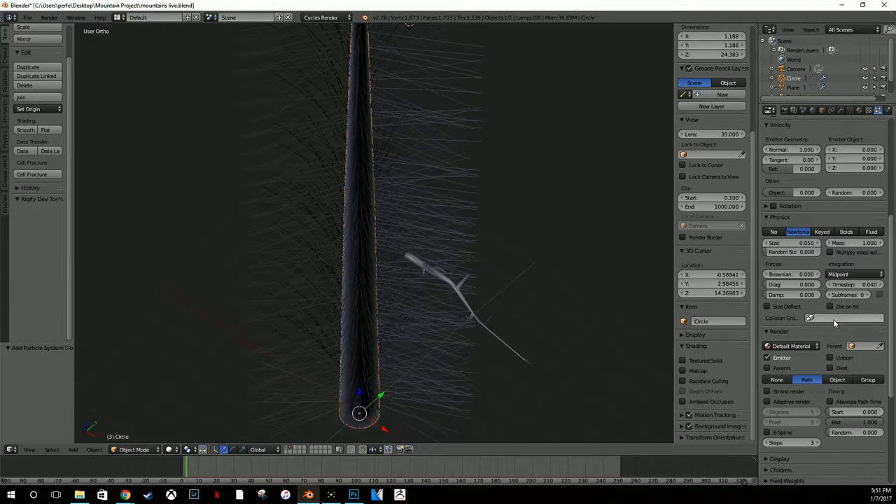
click(838, 379)
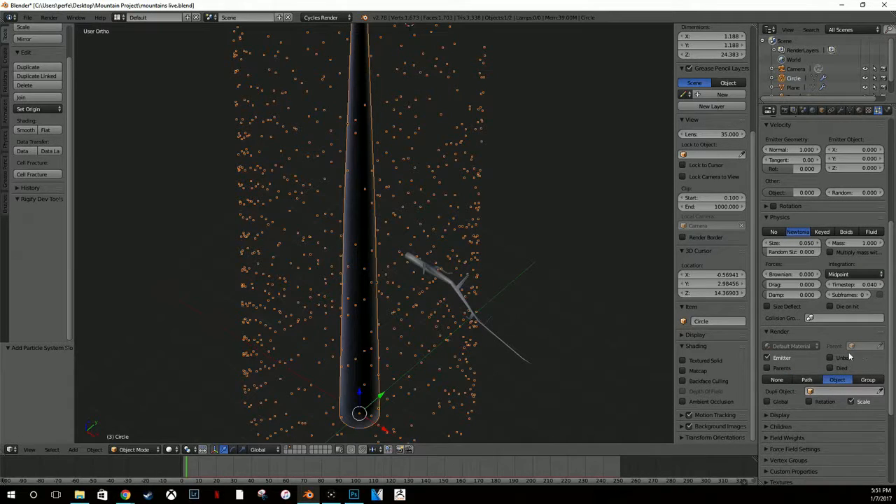
click(836, 390)
click(788, 292)
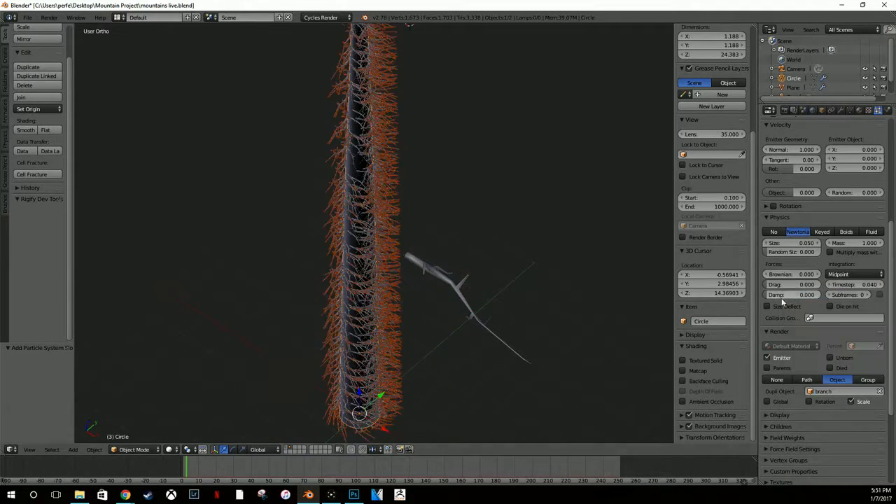
middle_drag(521, 240, 490, 215)
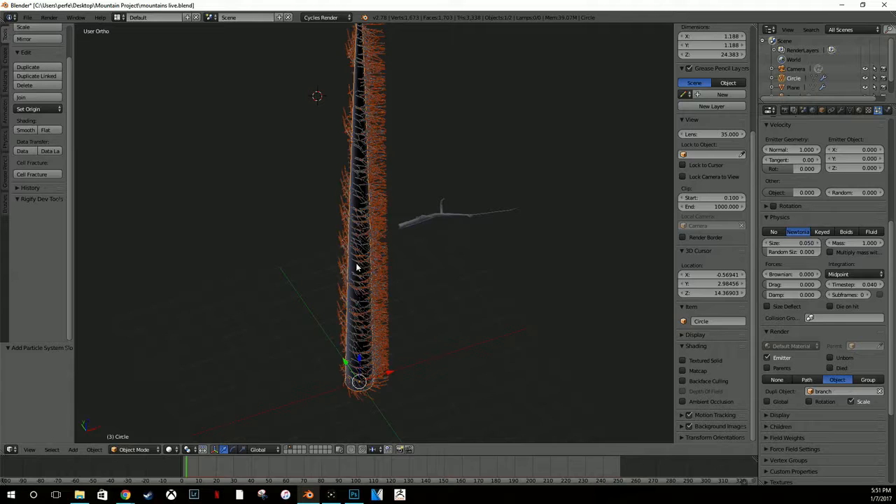
middle_drag(485, 299, 428, 279)
Step: Set the trunk's hair emission to 100 particles with Random distribution
scroll(793, 160, up, 5)
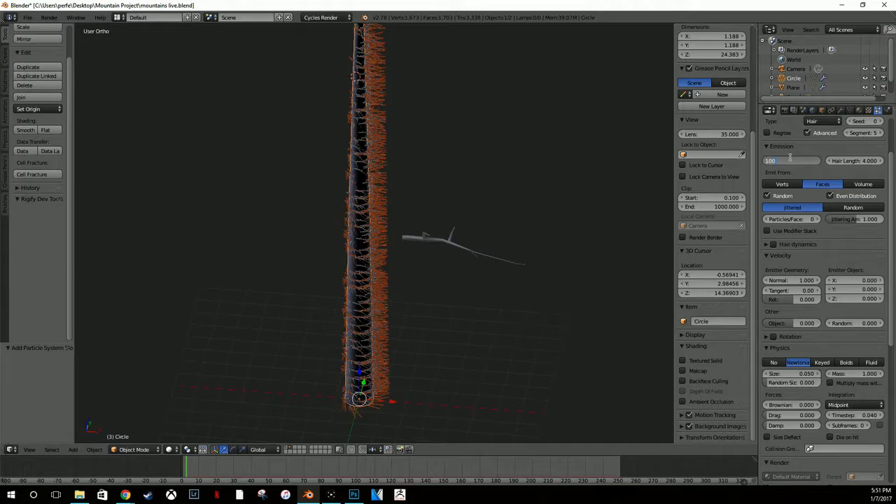
key(Return)
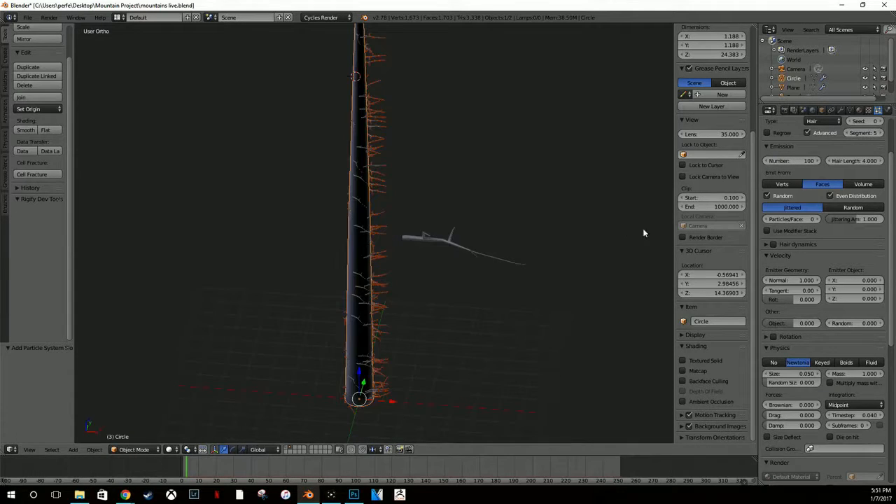
scroll(795, 252, down, 4)
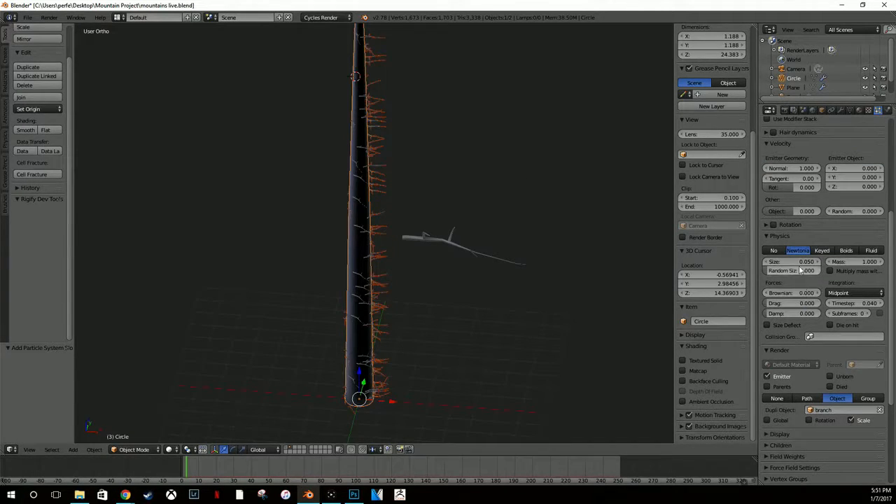
scroll(808, 217, up, 3)
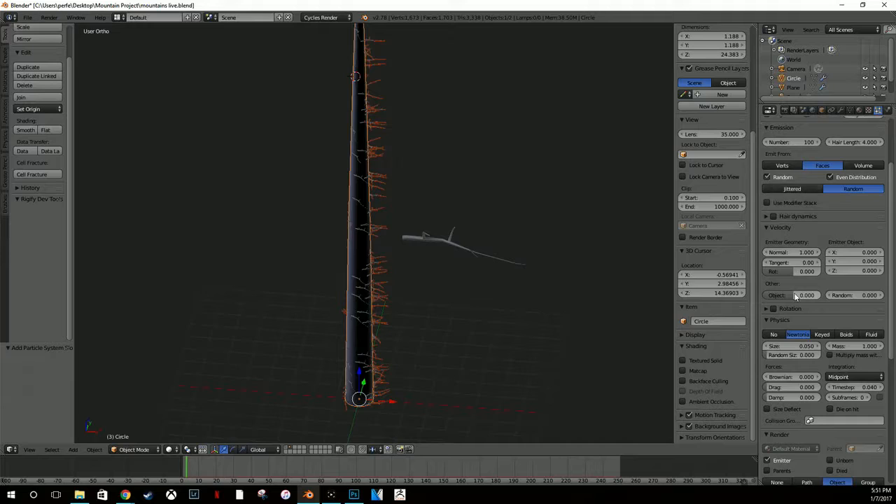
Step: Set the particle size to 0.2 so the branches on the trunk are larger
scroll(805, 210, down, 2)
drag(791, 272, 811, 271)
middle_drag(563, 262, 378, 240)
scroll(416, 233, up, 7)
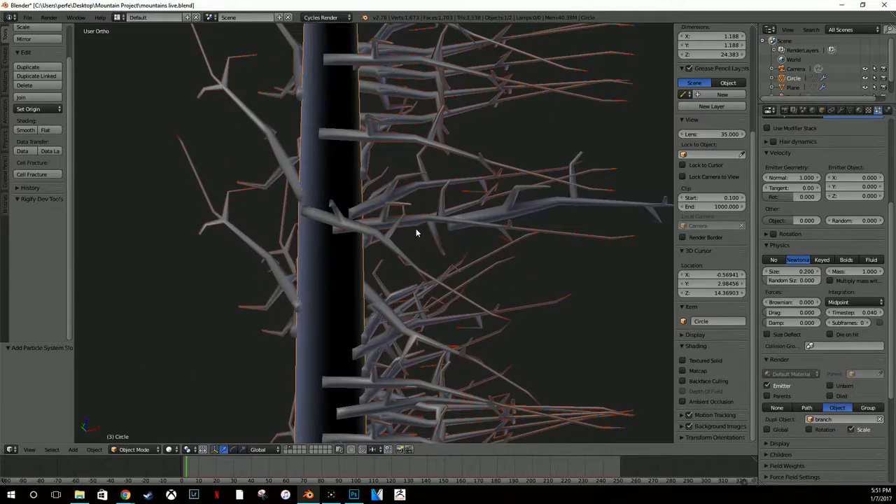
Step: Try the Rotation option on the duplicated branches and switch it off again
scroll(793, 317, down, 3)
click(809, 317)
middle_drag(624, 289, 532, 277)
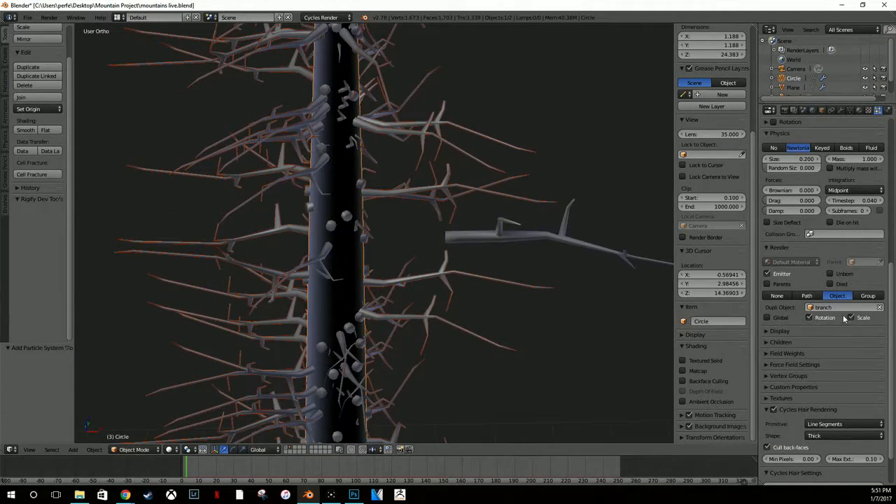
click(830, 320)
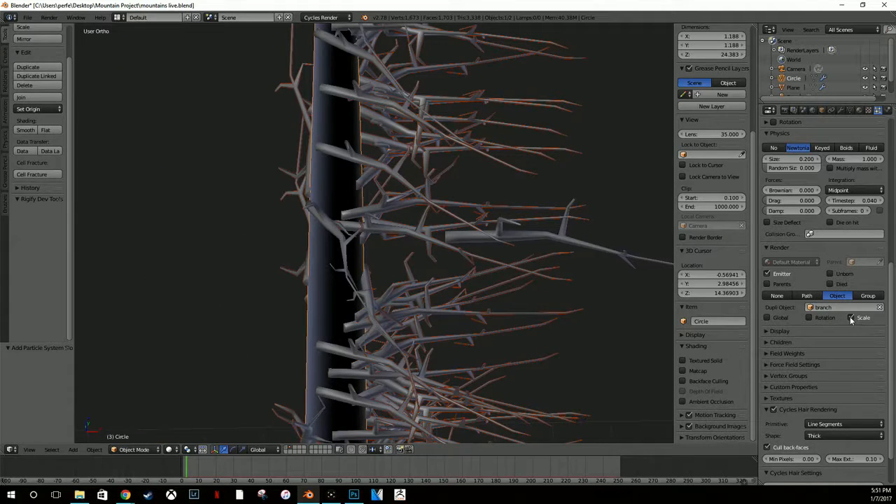
Step: Toggle the Scale and Global options to compare their effect, and enable Rotation for the duplicated branches
click(851, 318)
scroll(840, 308, down, 2)
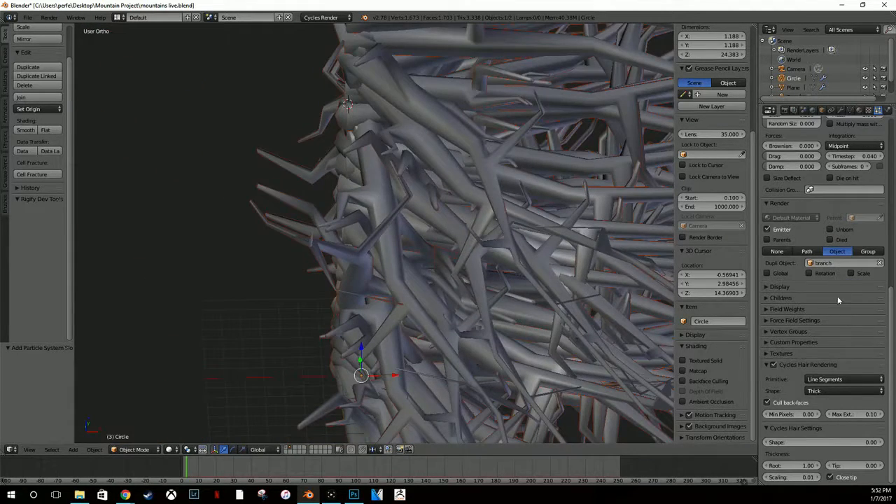
click(852, 273)
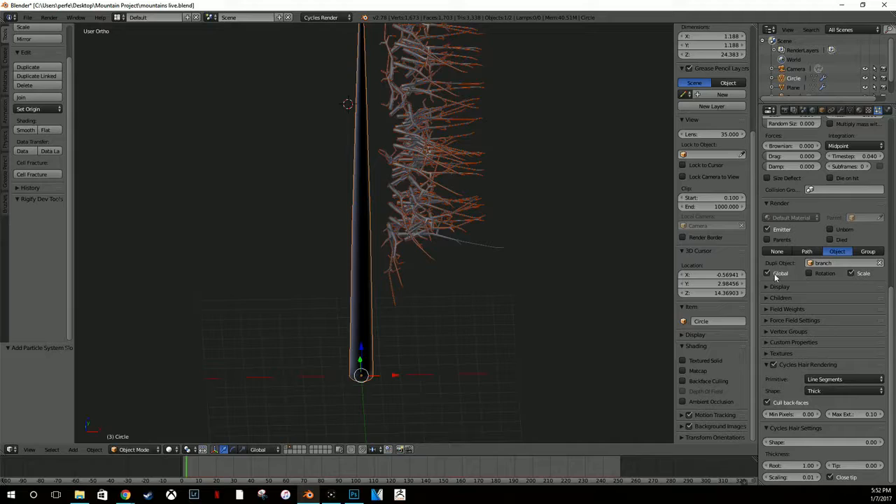
click(811, 272)
scroll(482, 250, up, 5)
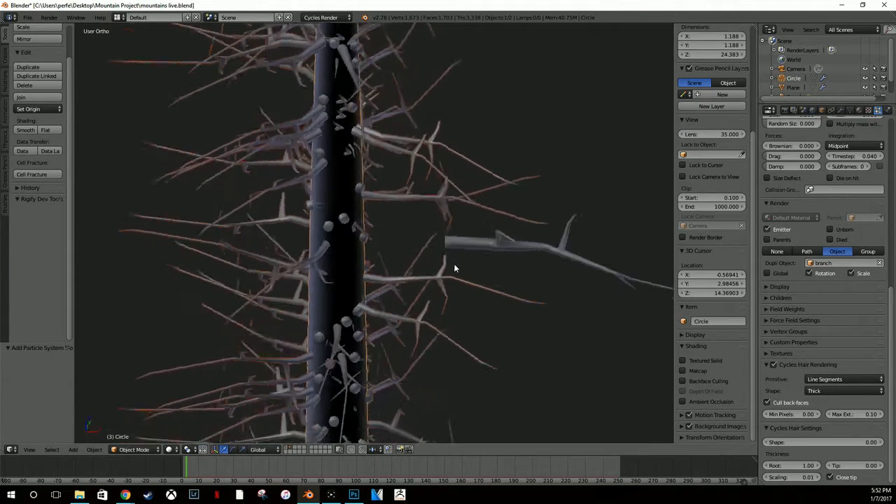
Step: Move the original branch about 0.8 farther from the trunk along X
middle_drag(454, 268, 425, 269)
right_click(473, 293)
drag(459, 287, 494, 303)
Step: Try rotating the original branch freely in the view, and undo the rotation
key(r)
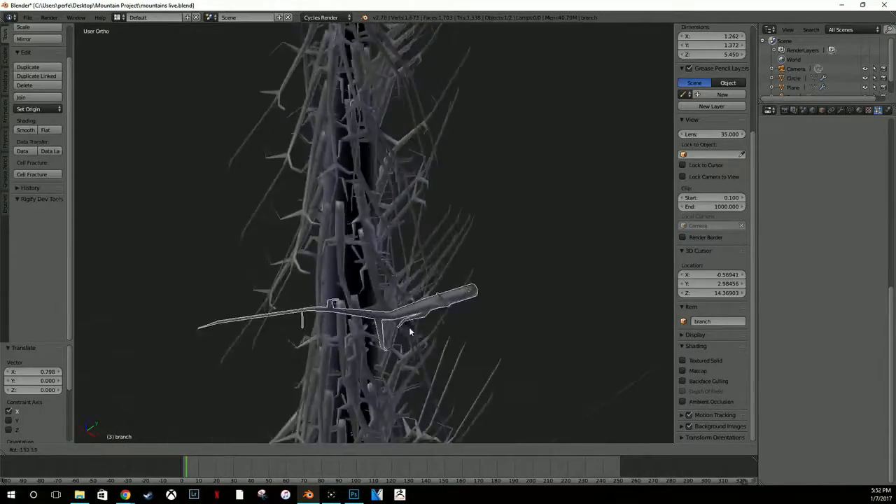
click(512, 306)
key(ctrl+z)
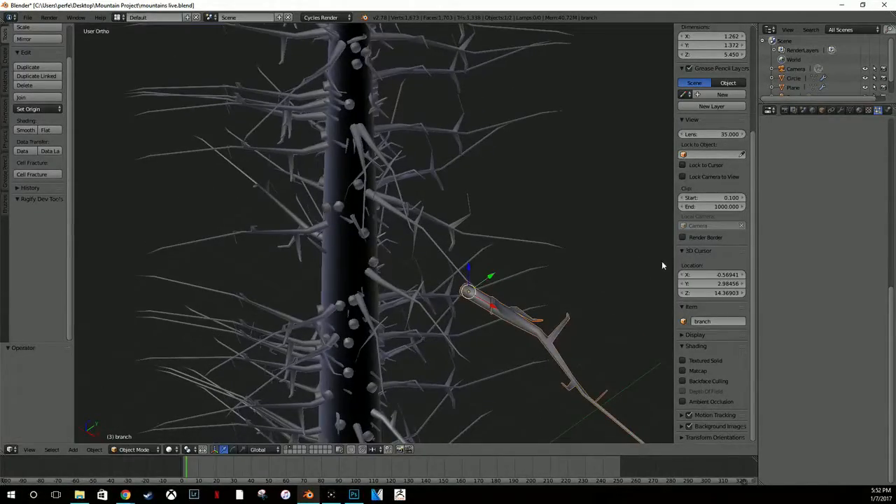
Step: Disable Rotation for the trunk's duplicated branches and enable the particle system's own Rotation settings
right_click(323, 205)
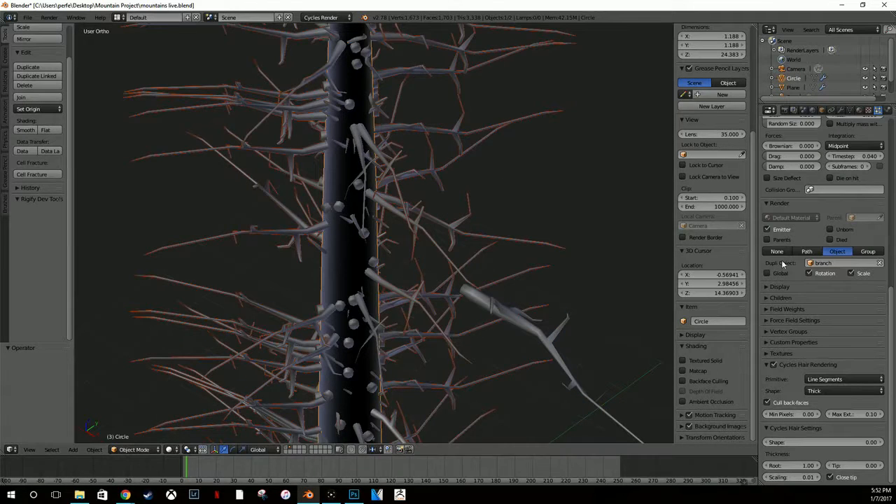
click(822, 274)
scroll(803, 234, up, 7)
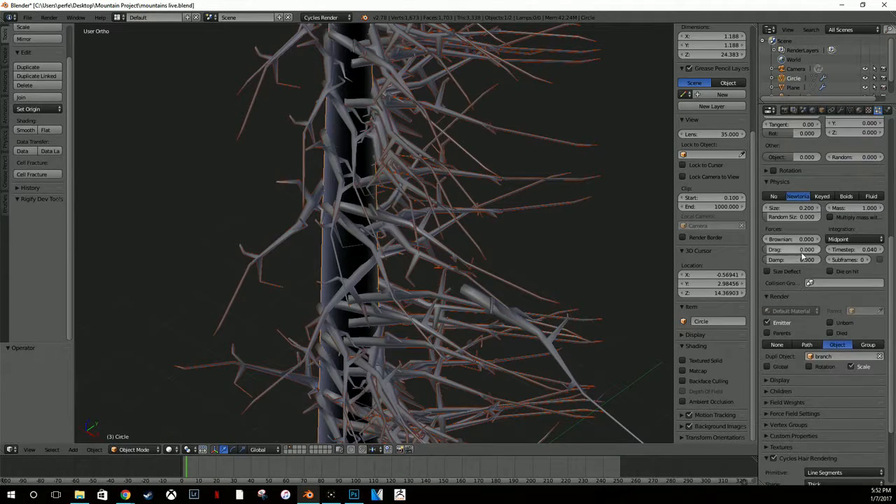
click(770, 282)
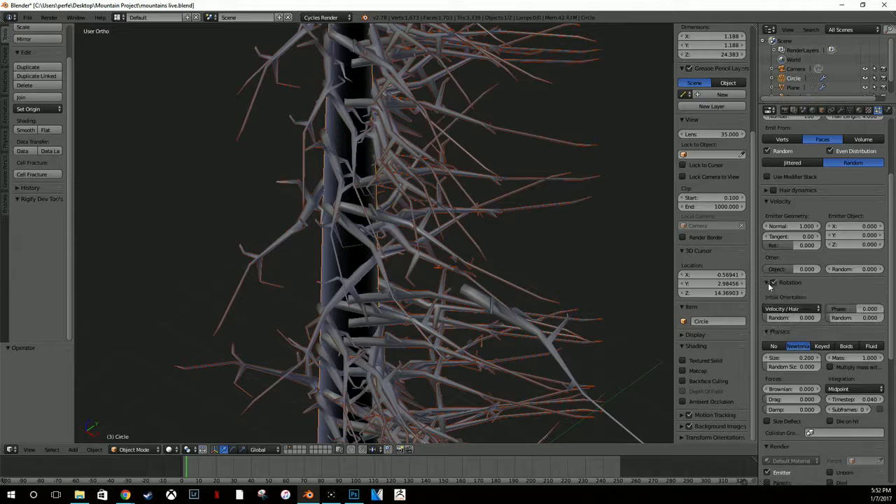
Step: Try Normal as the particles' initial orientation, and set it to Normal-Tangent
scroll(770, 283, down, 3)
click(794, 212)
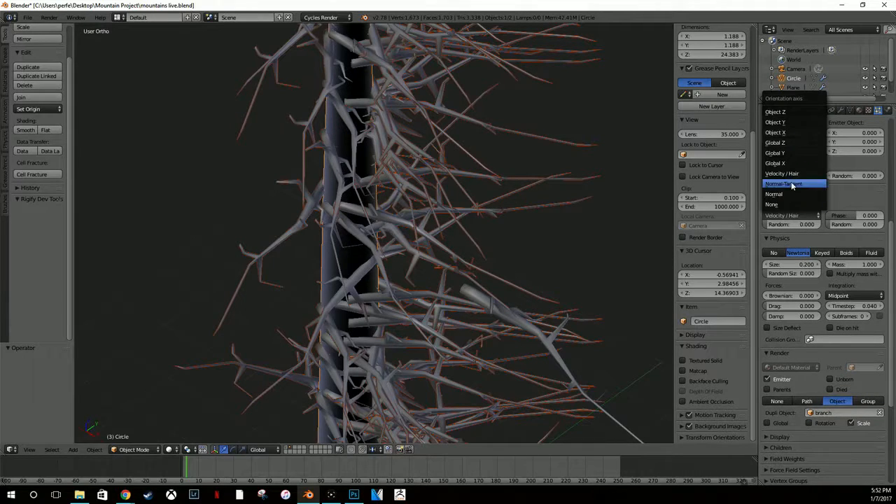
click(790, 194)
click(794, 215)
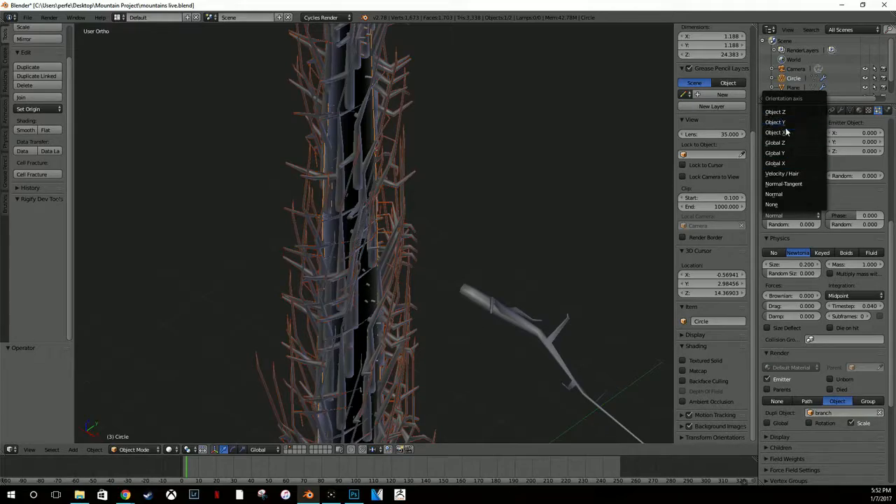
click(782, 183)
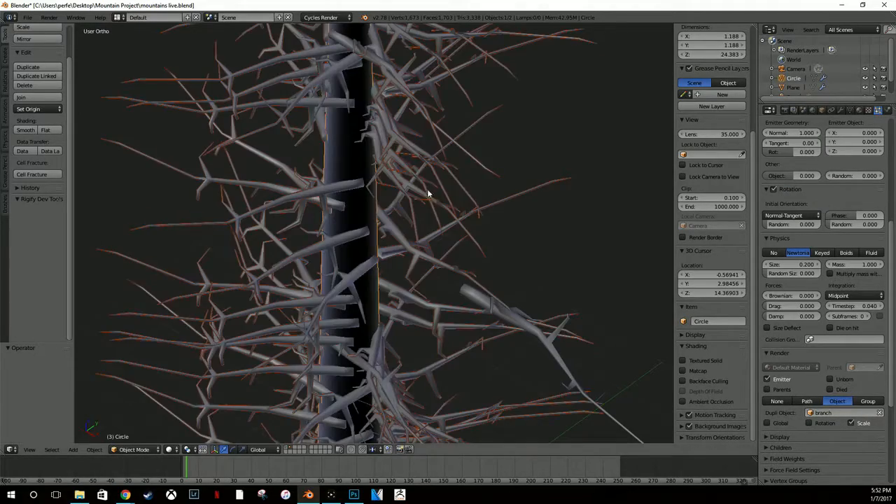
middle_drag(427, 189, 260, 172)
scroll(864, 169, up, 4)
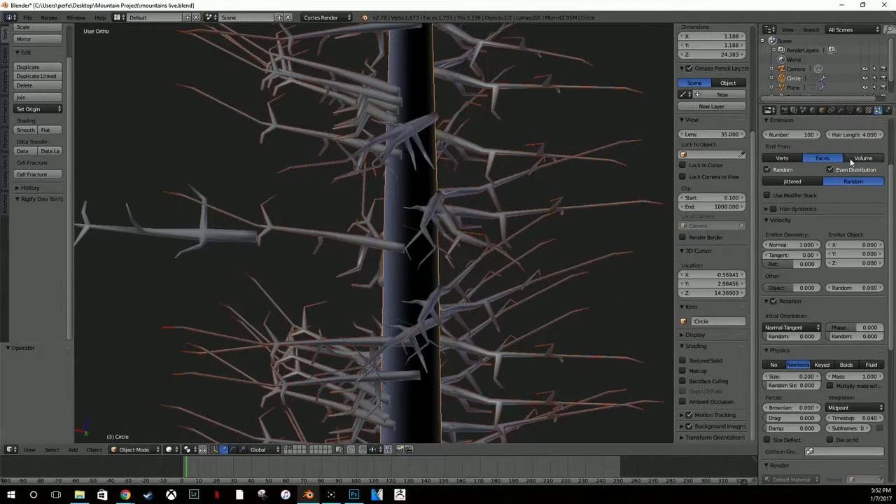
Step: Emit the branches from the trunk's Volume, toggling Even Distribution off and back on
click(852, 159)
click(837, 170)
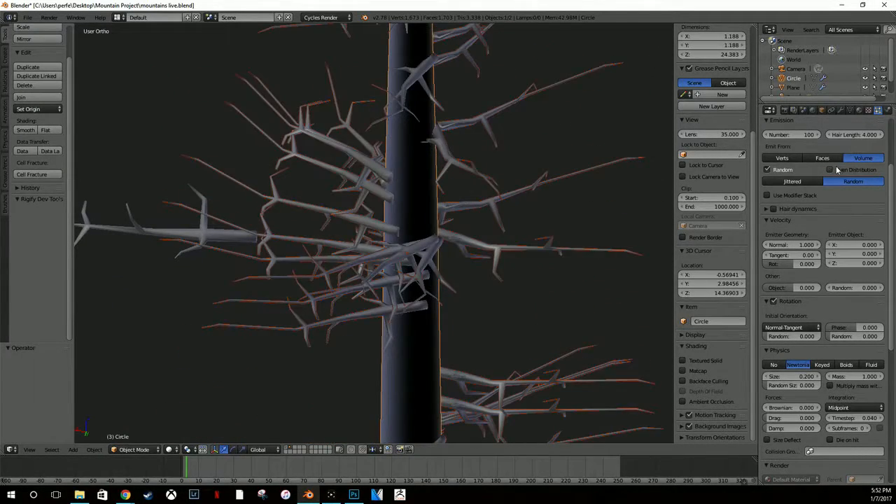
click(833, 170)
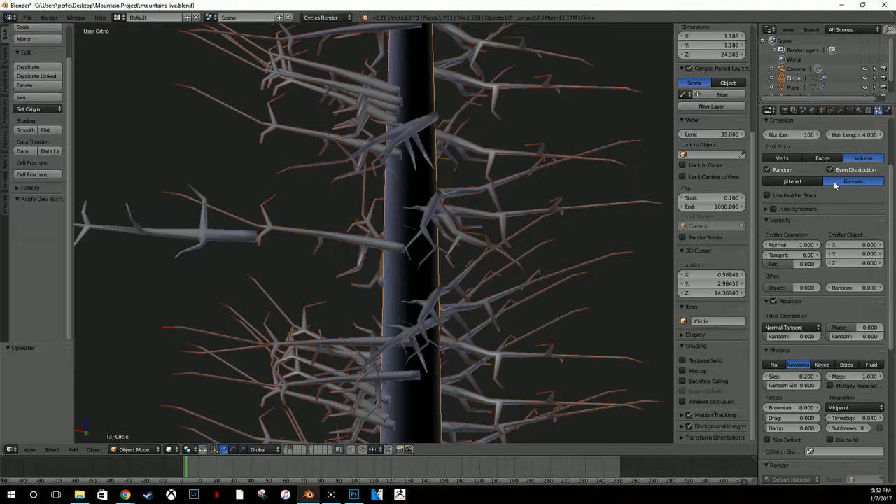
Step: Try Normal, None and Global Z as the branches' initial orientation
scroll(837, 193, down, 4)
click(791, 216)
click(794, 201)
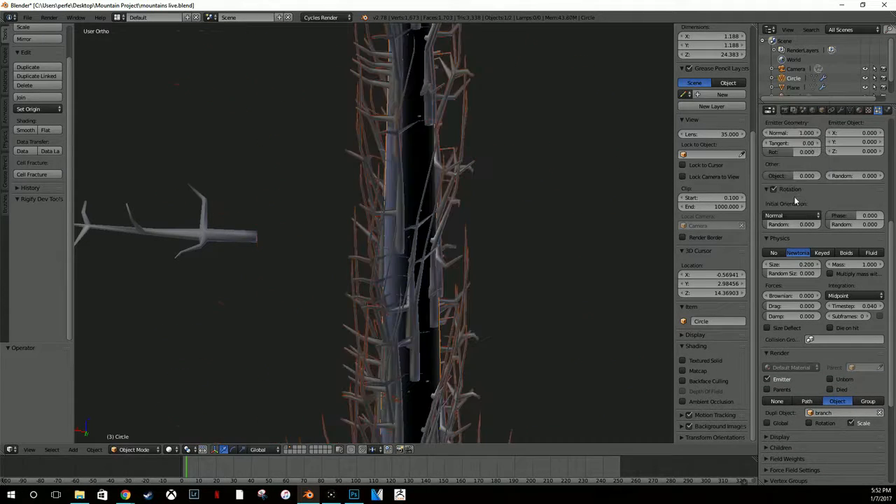
click(794, 215)
click(792, 204)
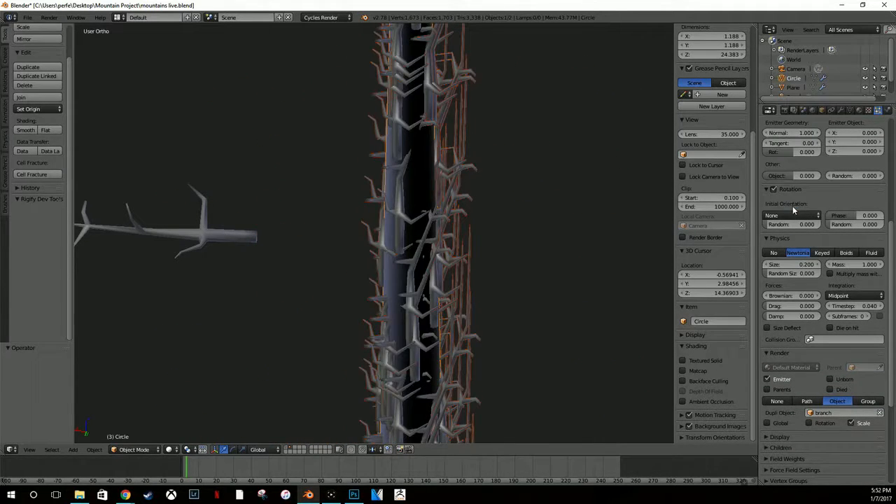
click(792, 214)
click(791, 143)
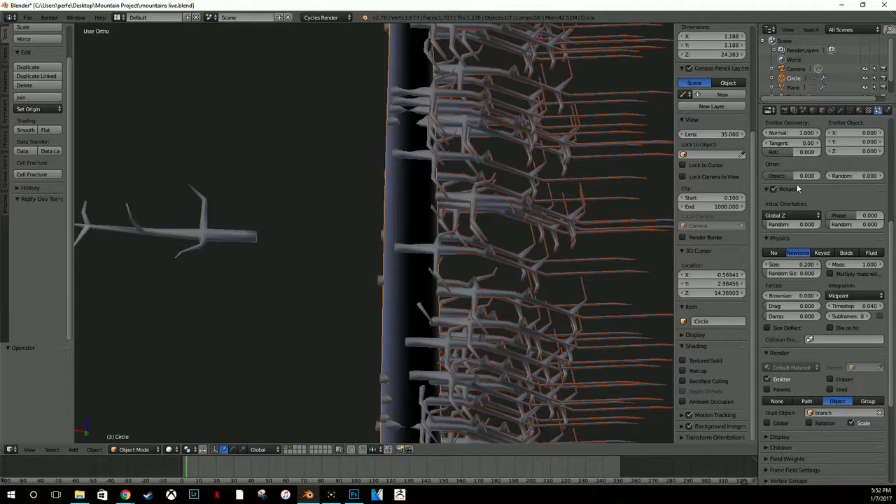
Step: Try Object Y, Object X and Object Z as the initial orientation, and return it to Normal-Tangent
click(790, 214)
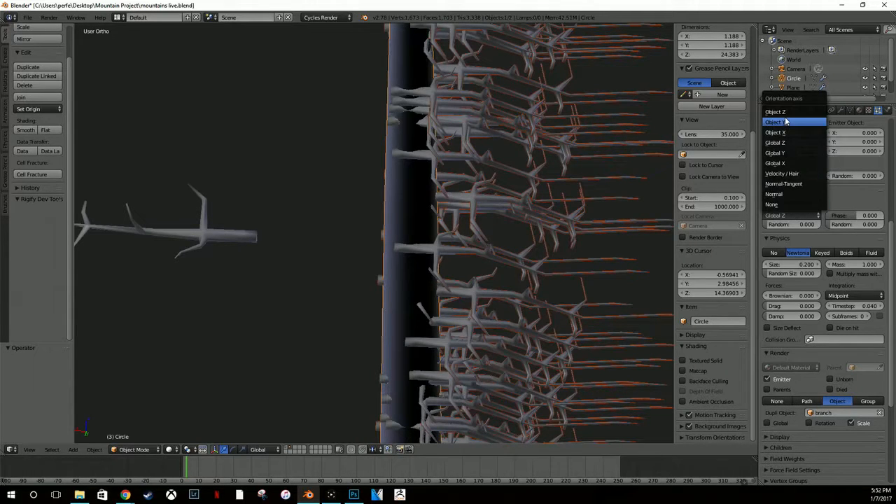
click(786, 122)
click(790, 216)
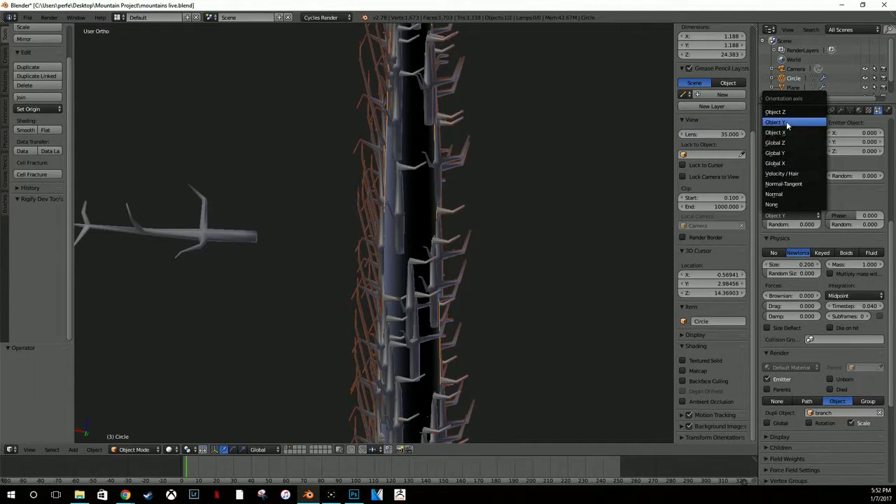
click(780, 133)
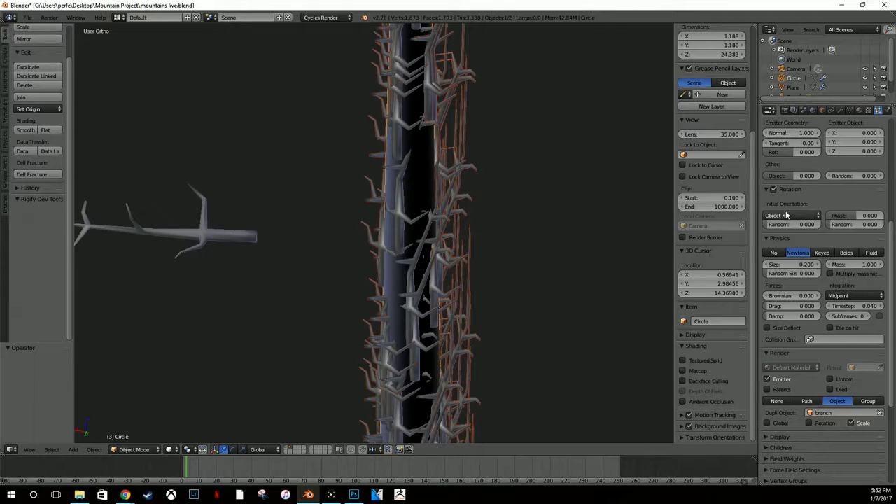
click(787, 216)
click(785, 114)
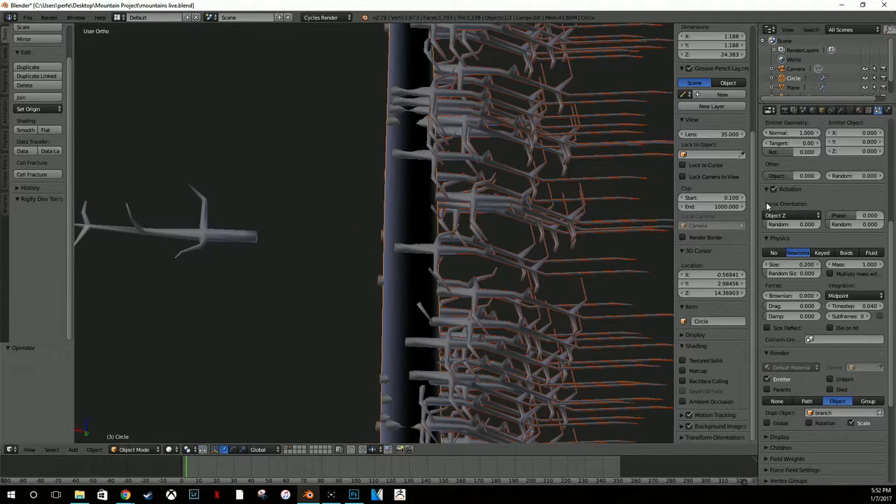
click(777, 215)
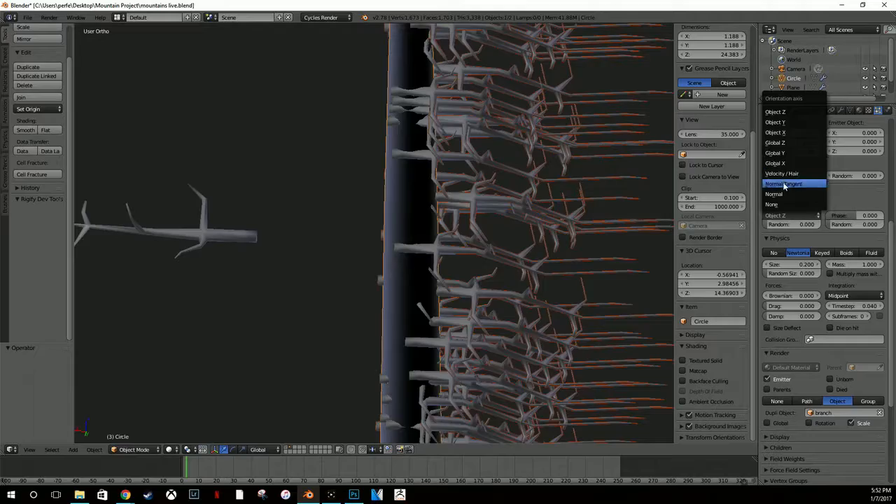
click(782, 184)
Step: Set the random amount of the branches' initial orientation to about 0.376
scroll(505, 231, down, 6)
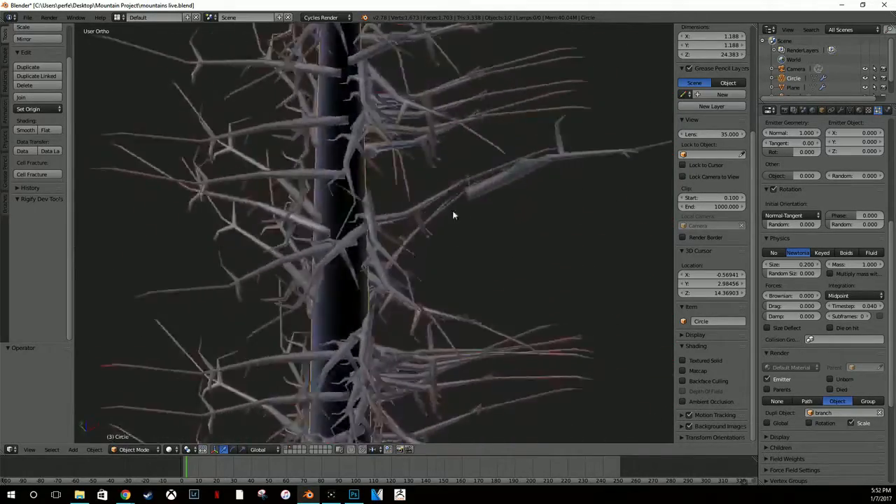
scroll(434, 188, up, 8)
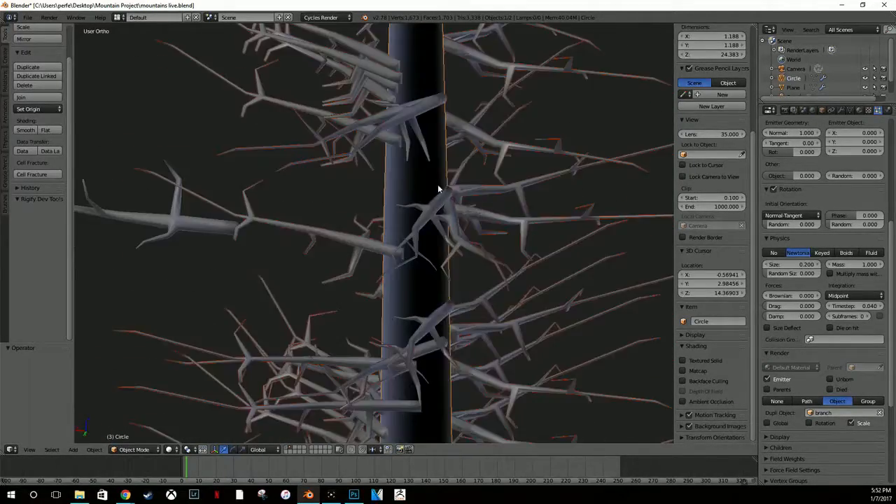
middle_drag(511, 216, 524, 202)
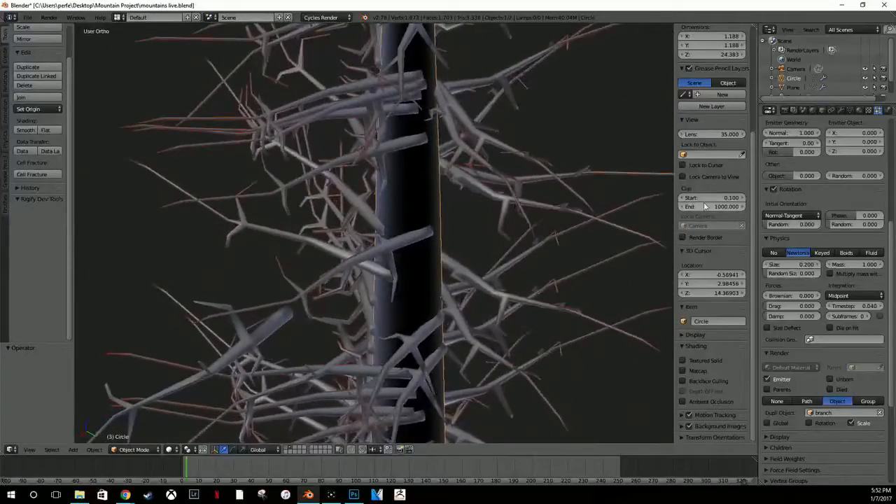
drag(816, 224, 868, 224)
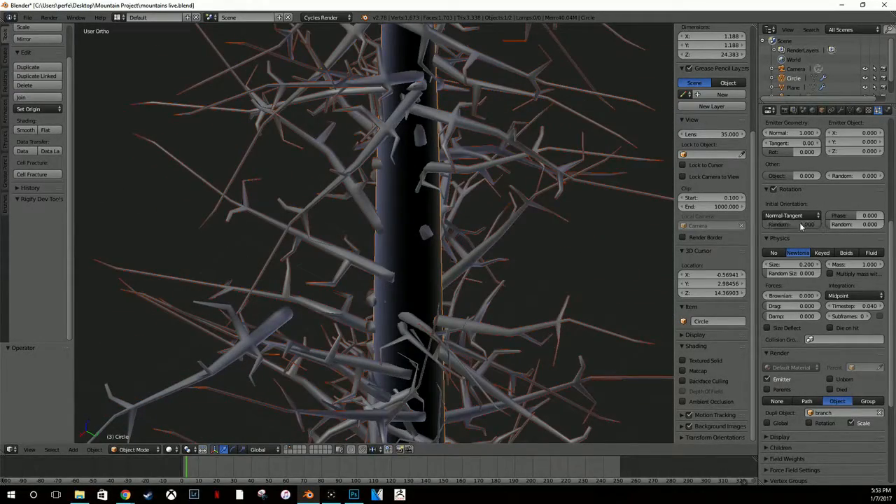
drag(801, 226, 823, 225)
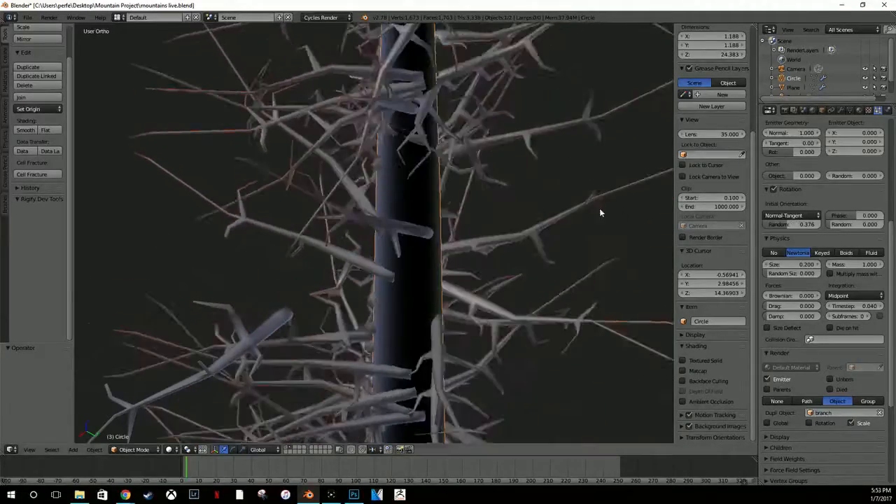
scroll(406, 201, down, 10)
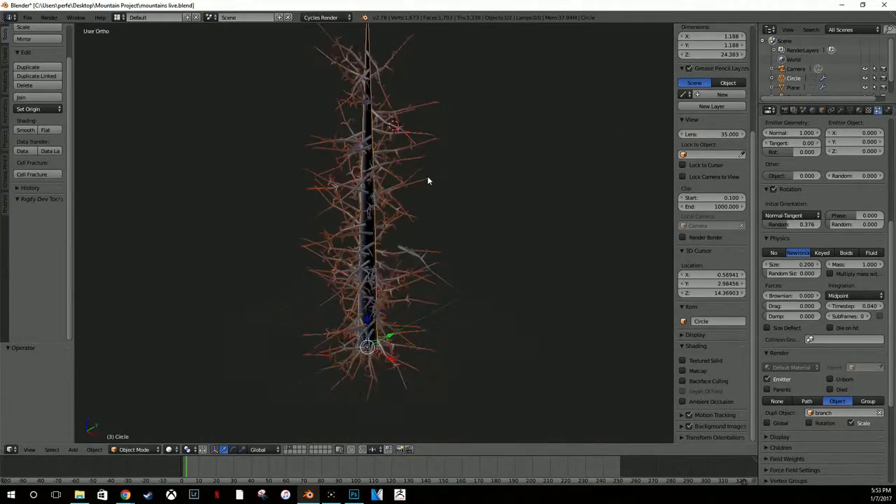
mouse_move(418, 212)
middle_down()
mouse_move(420, 160)
mouse_move(430, 186)
mouse_move(413, 224)
middle_up()
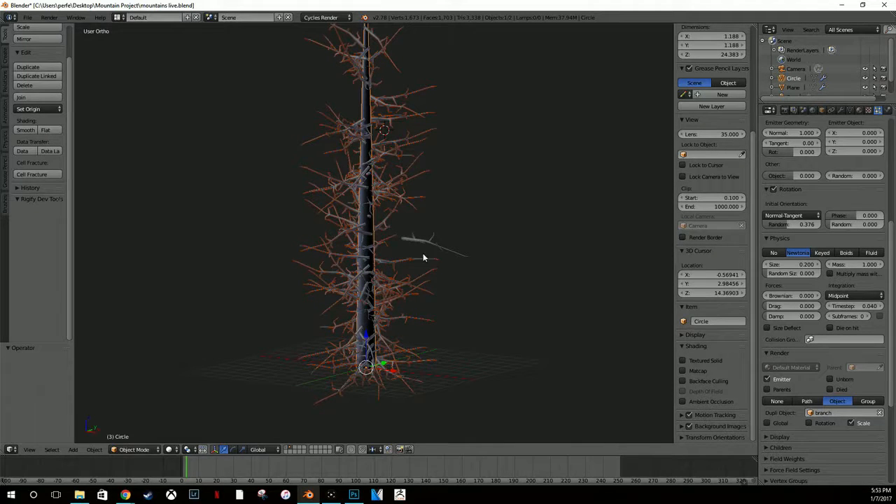
Step: Refresh the trunk by entering and leaving Edit Mode, and hide its particle system in the viewport
key(Tab)
key(Tab)
scroll(852, 160, up, 6)
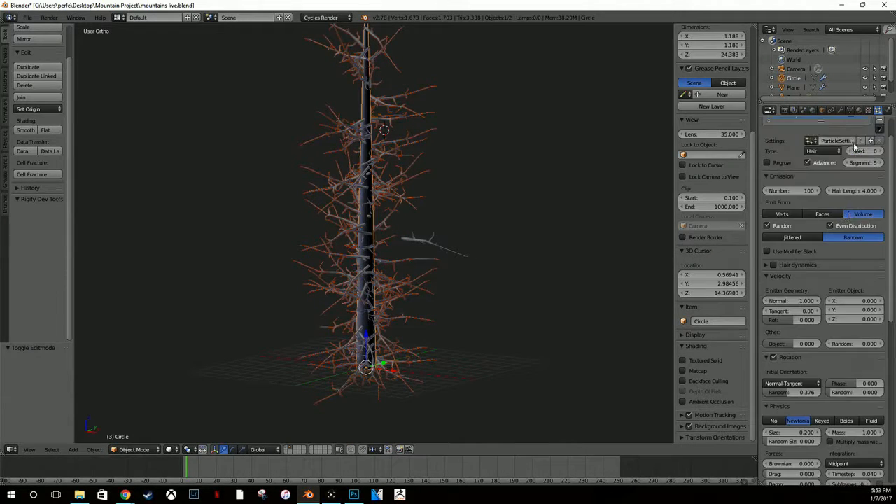
scroll(853, 143, up, 2)
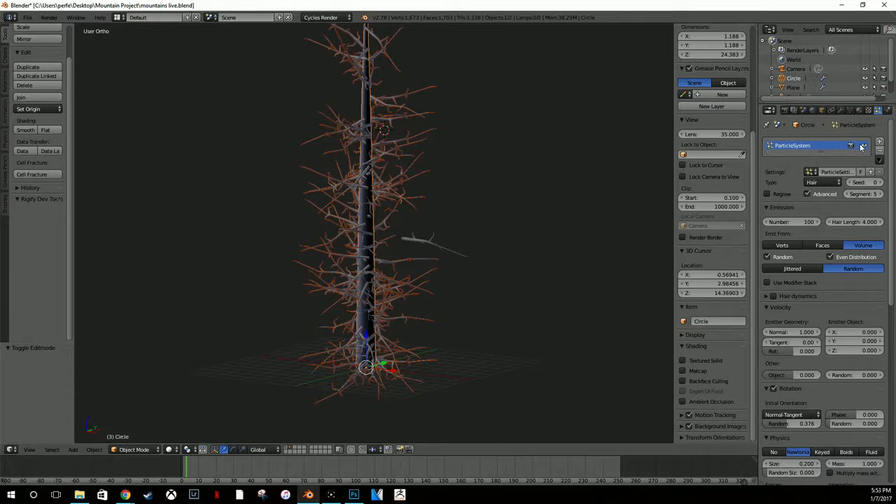
click(862, 146)
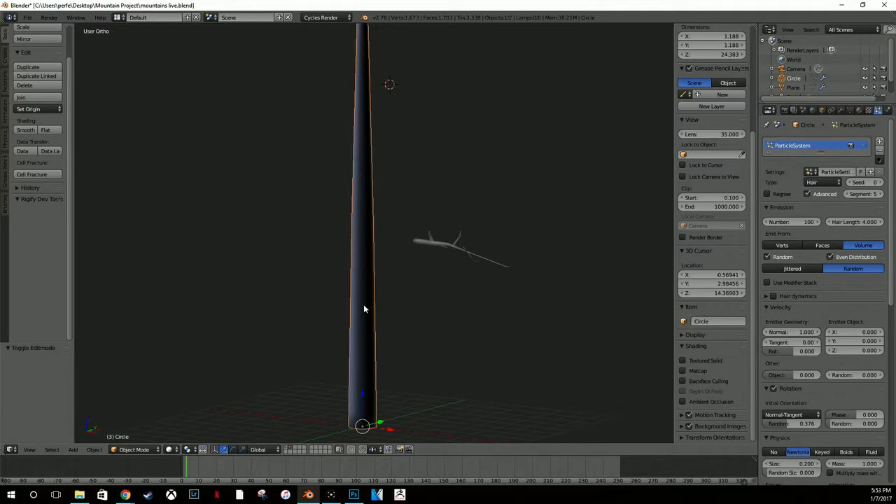
Step: Weight paint the trunk's lower section on all sides at weight 1.000, using a brush radius of 59 px
key(ctrl+Tab)
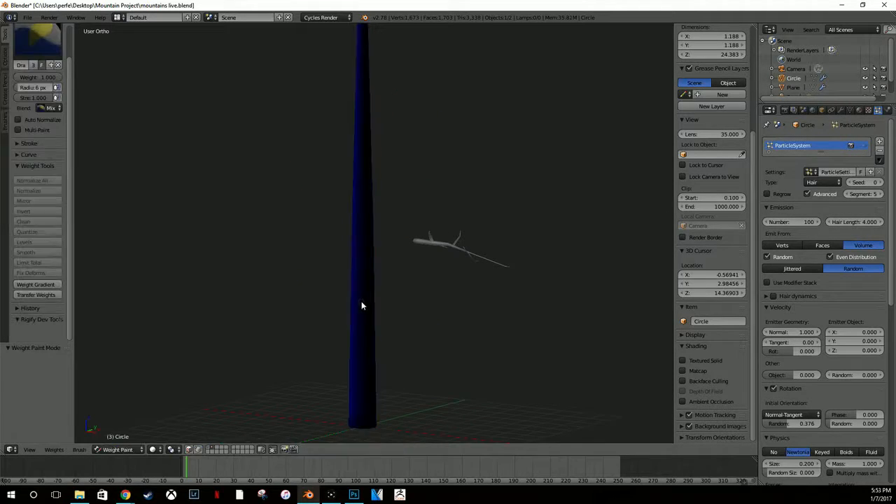
click(356, 381)
key(f)
click(389, 398)
drag(368, 407, 346, 404)
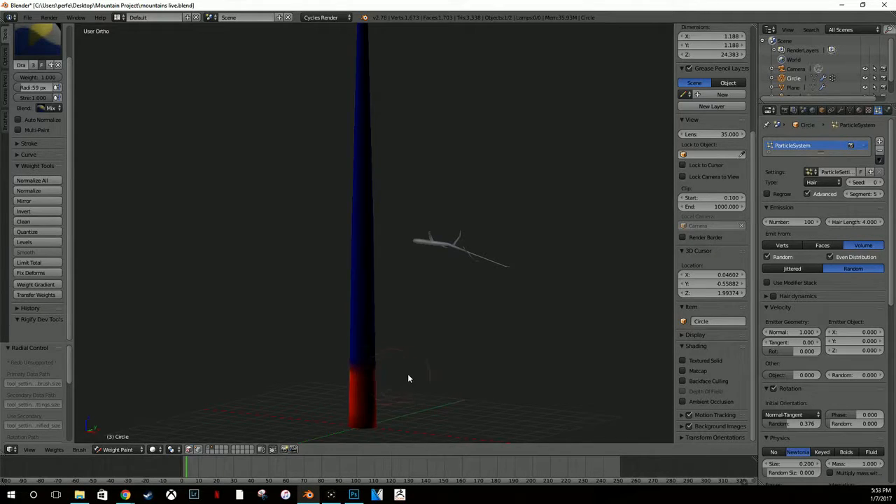
middle_drag(409, 379, 301, 380)
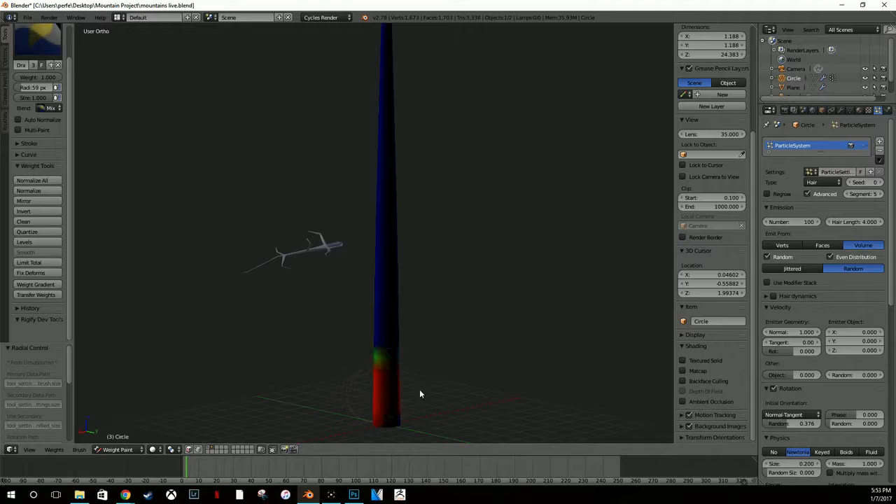
middle_drag(394, 419, 367, 324)
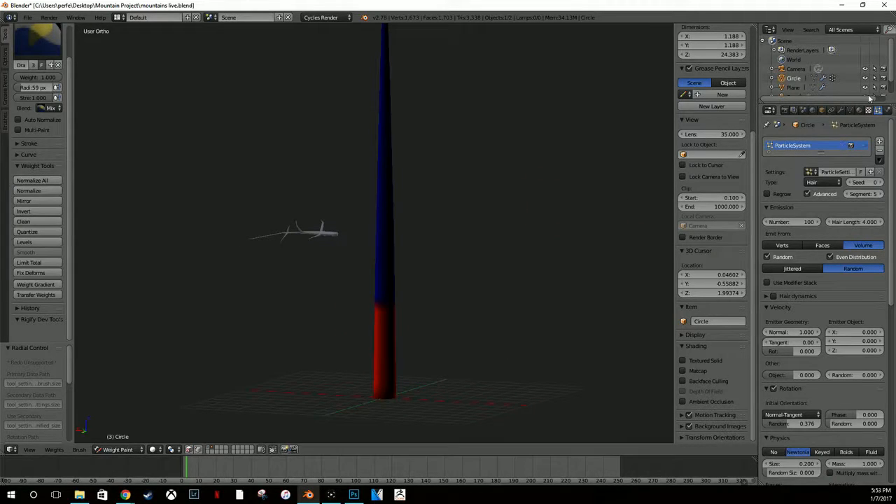
Step: Assign the painted vertex group "Group" to the particle system's density and return the trunk to Object Mode
scroll(837, 328, down, 10)
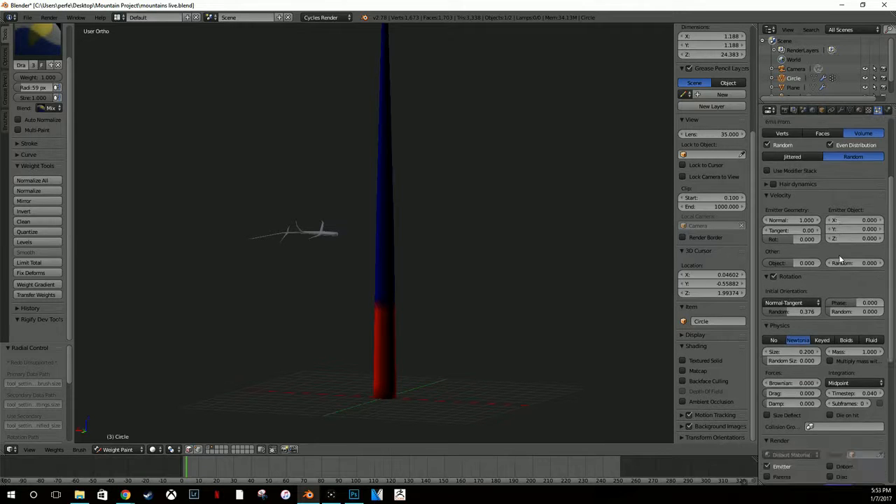
click(767, 342)
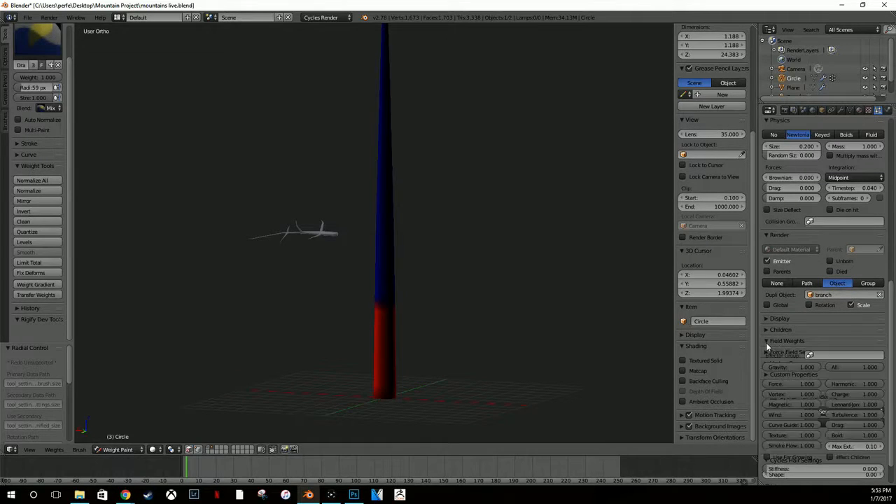
click(767, 342)
click(782, 353)
click(782, 352)
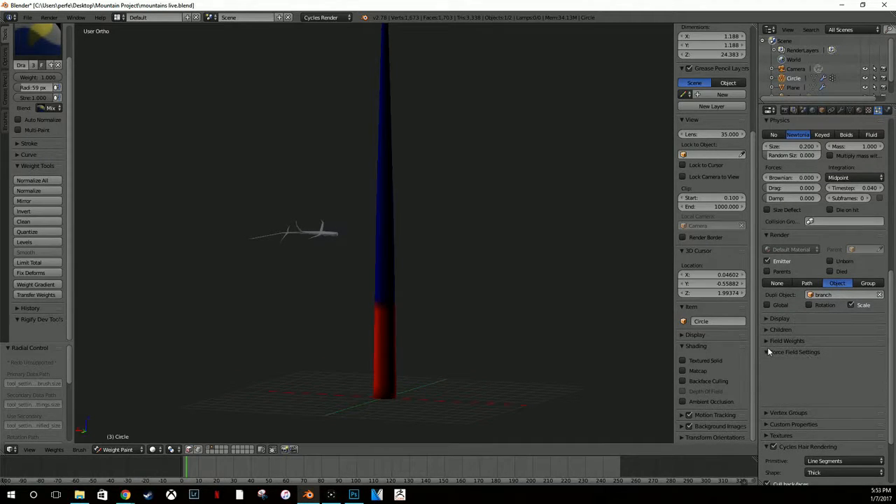
scroll(770, 351, down, 2)
click(781, 331)
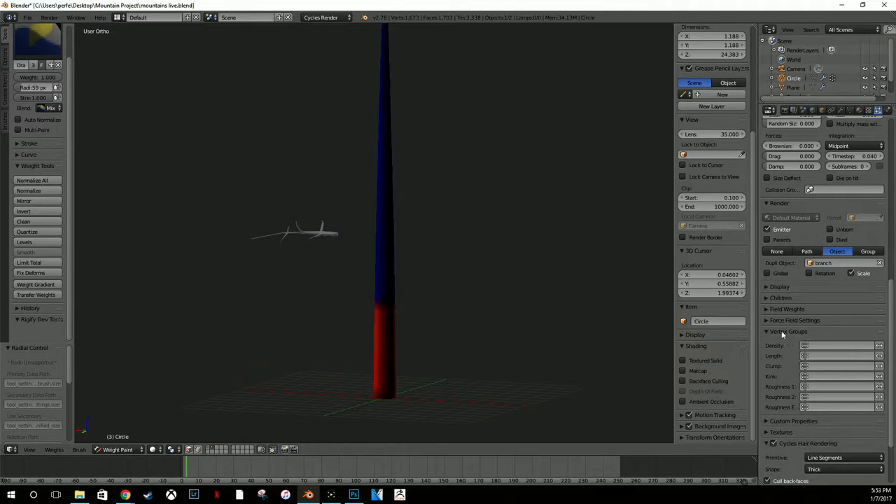
click(861, 345)
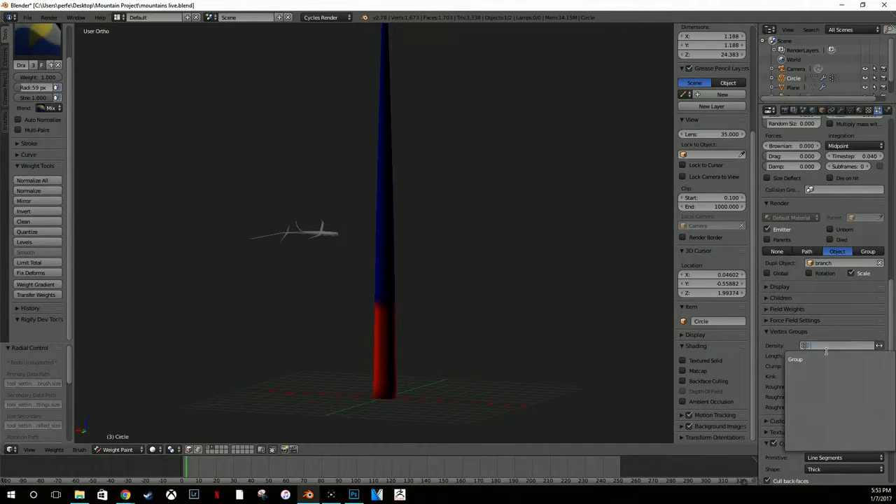
click(819, 360)
key(ctrl+Tab)
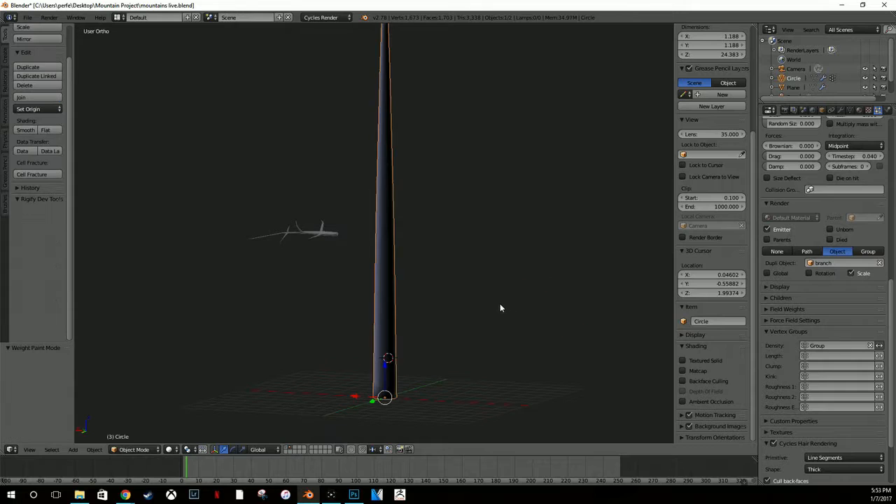
Step: Show the trunk's particle system in the viewport and refresh it by entering and leaving Edit Mode
scroll(810, 191, up, 15)
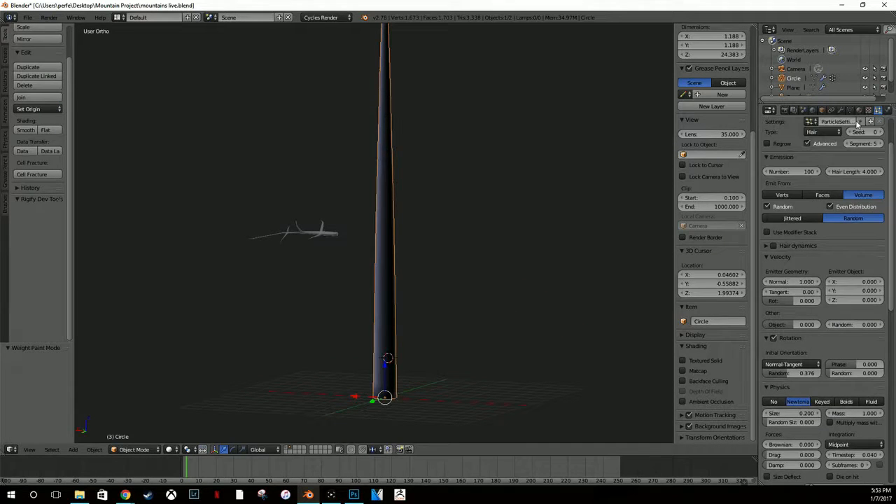
click(863, 145)
middle_drag(575, 190, 544, 187)
scroll(427, 208, down, 4)
scroll(429, 209, up, 6)
key(Tab)
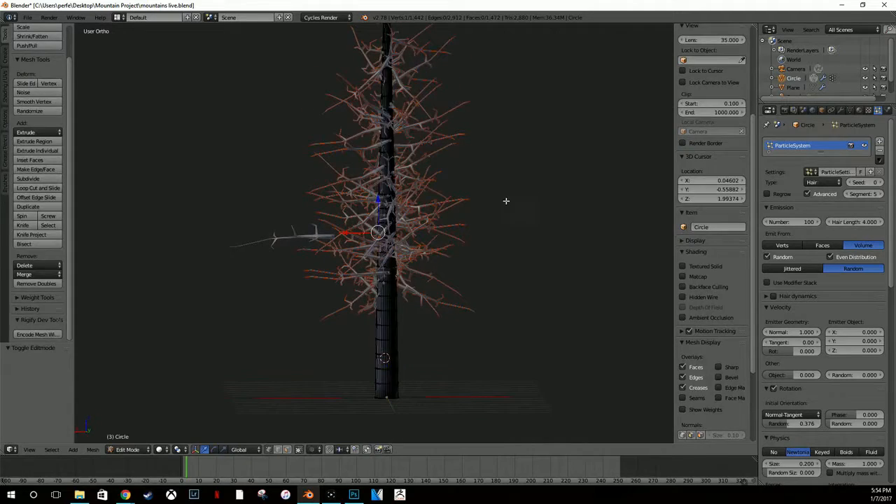
key(Tab)
scroll(433, 270, up, 5)
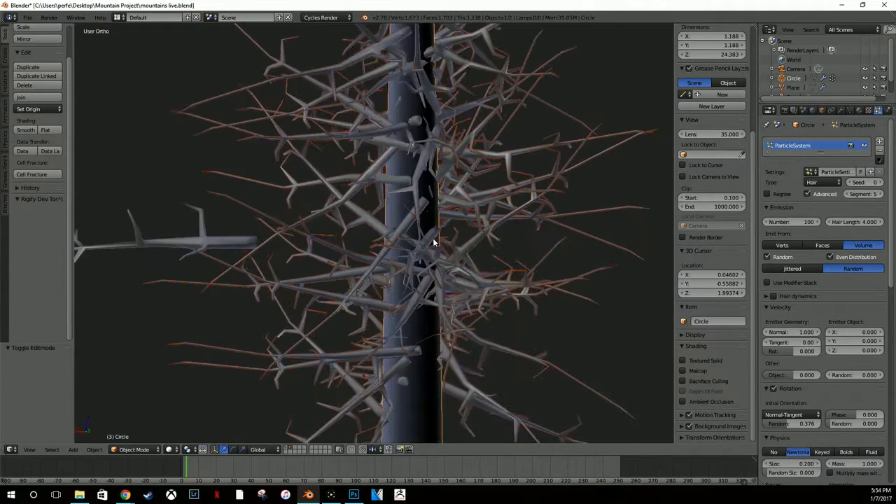
Step: Move the source branch about 7.99 units along the X axis, farther away from the trunk
right_click(240, 245)
scroll(322, 242, down, 5)
key(g)
key(x)
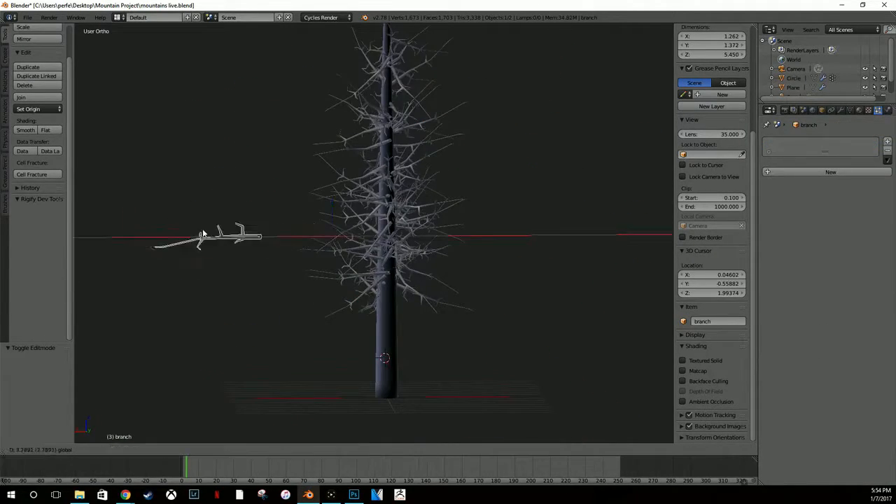
click(157, 234)
right_click(384, 234)
right_click(177, 238)
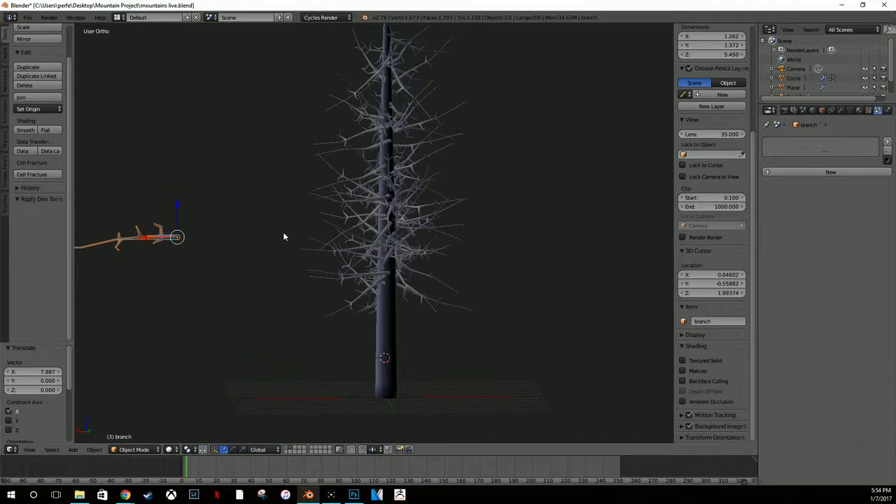
middle_drag(297, 204, 413, 238)
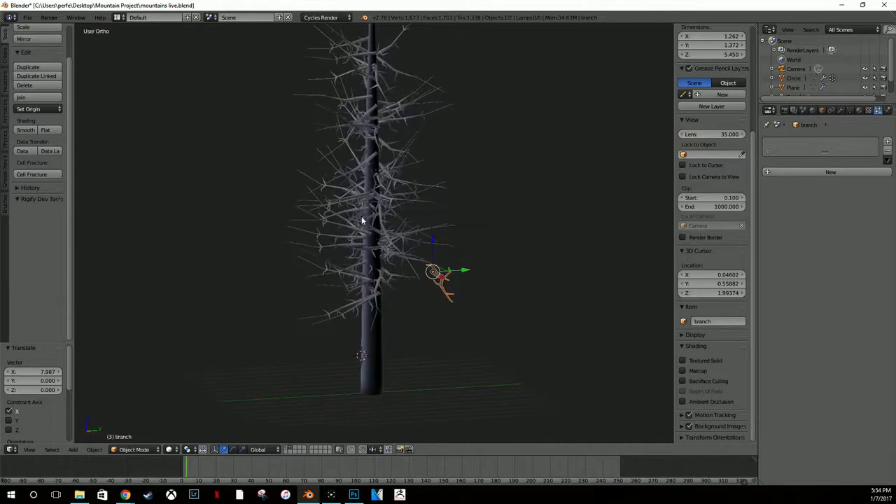
middle_drag(500, 282, 382, 252)
shift+middle_drag(212, 165, 386, 237)
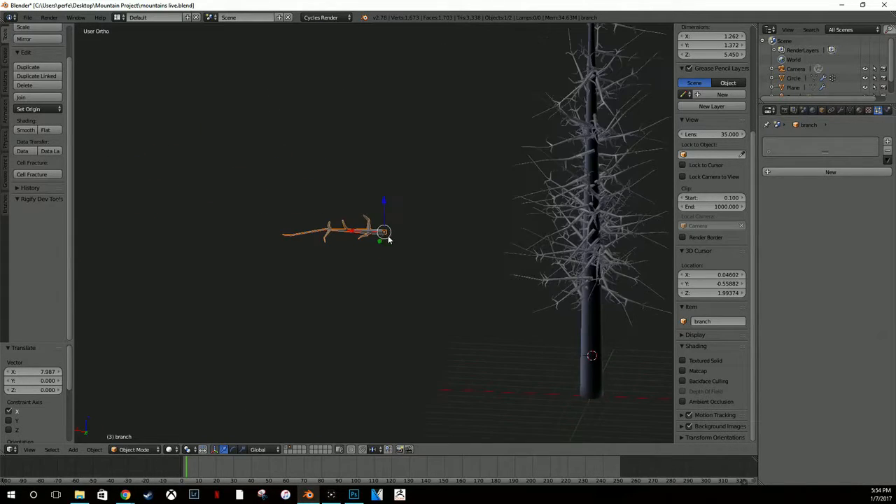
Step: Deselect everything, add an ico sphere at the 3D cursor and frame it
scroll(301, 175, up, 3)
key(shift+a)
key(a)
key(shift+a)
mouse_move(339, 191)
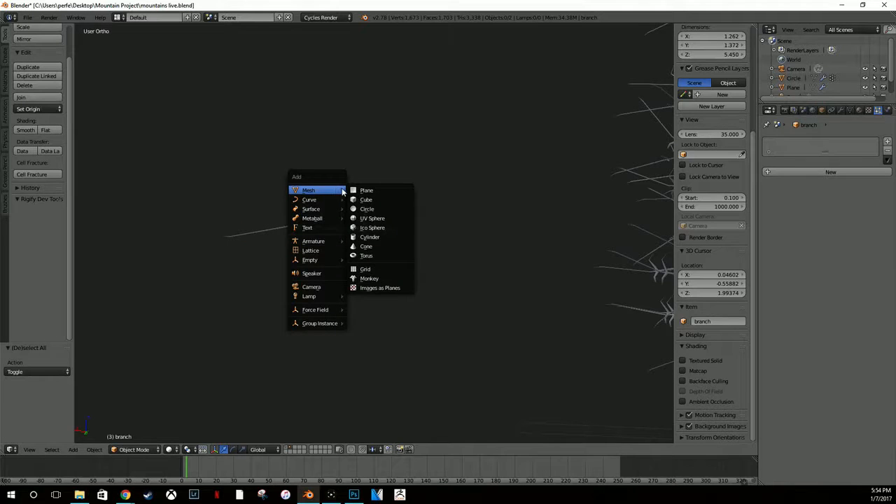
click(383, 228)
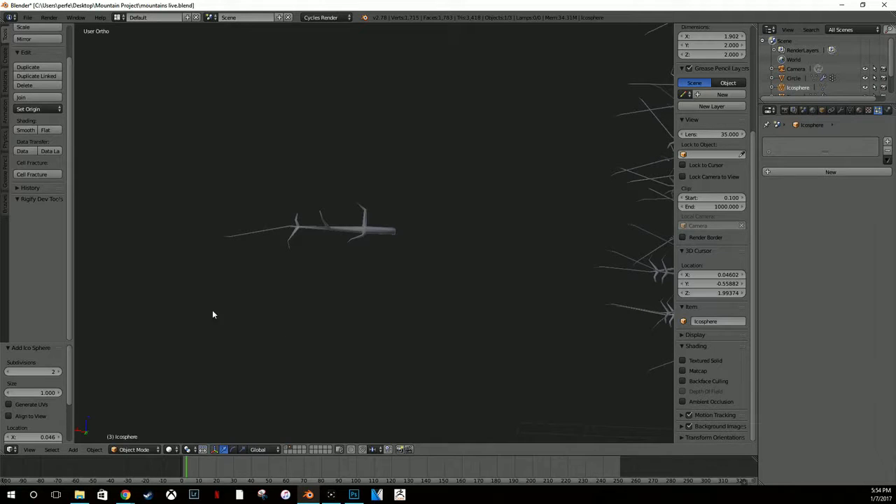
scroll(348, 283, down, 5)
key(KP_Decimal)
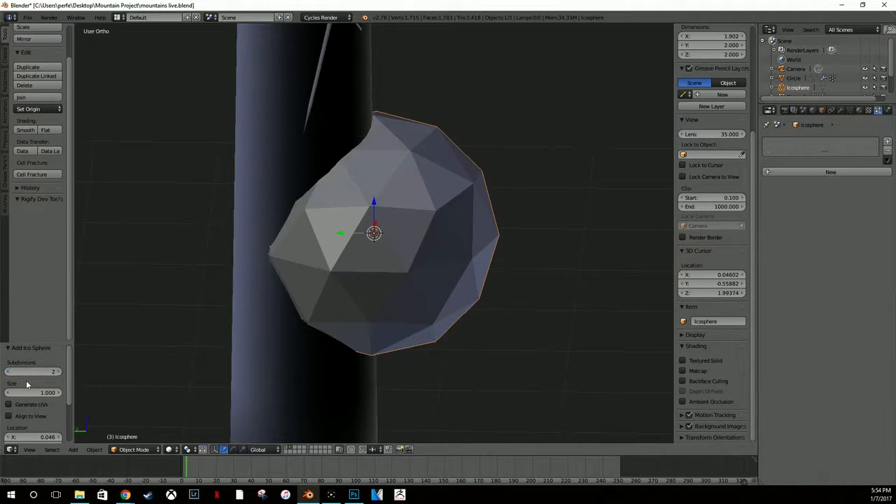
Step: Set the new ico sphere to 1 subdivision and a size of 0.980
click(7, 372)
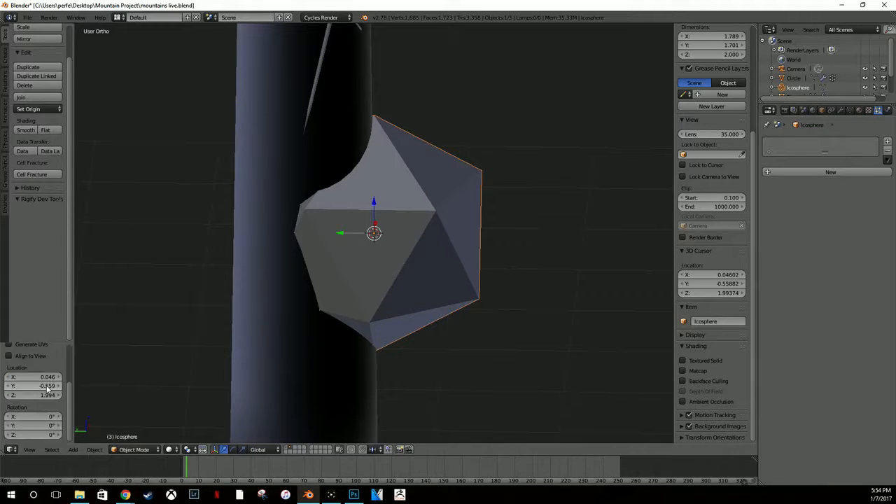
click(7, 393)
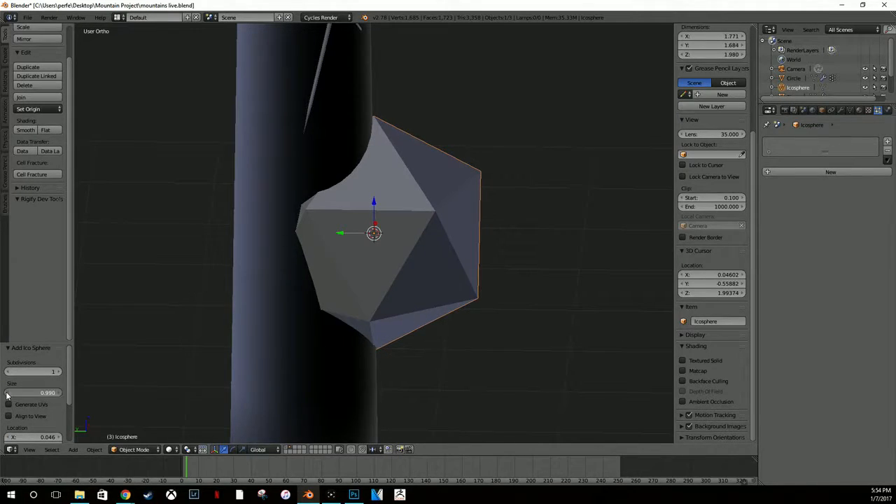
click(7, 393)
scroll(54, 385, down, 3)
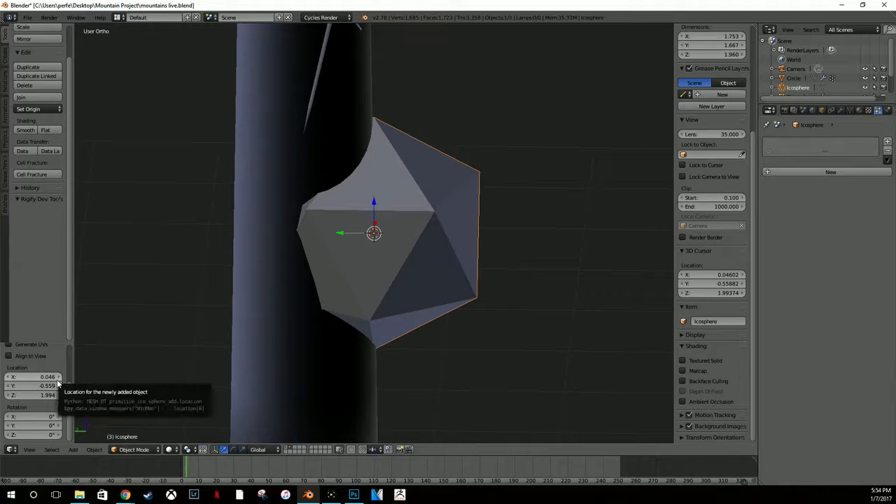
scroll(56, 378, up, 3)
scroll(244, 336, up, 5)
scroll(244, 336, down, 5)
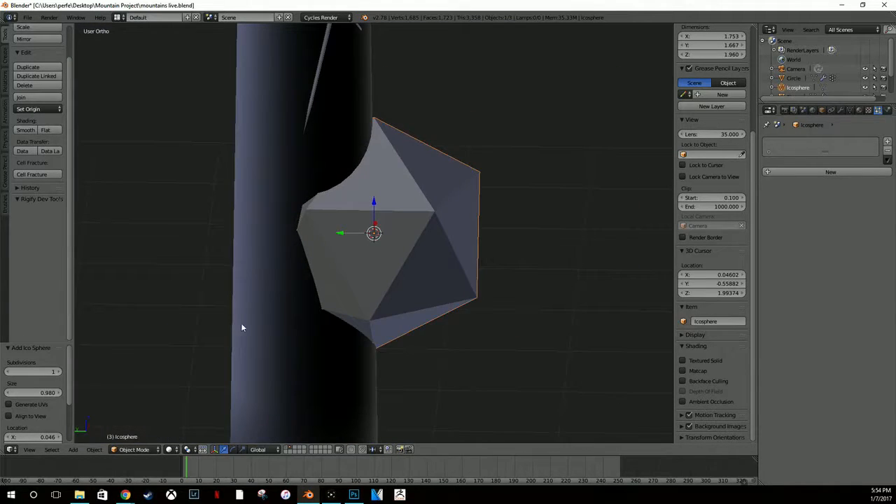
Step: Move the ico sphere about -0.97 along Y, clear of the trunk, and delete it
drag(350, 236, 445, 238)
scroll(425, 260, down, 5)
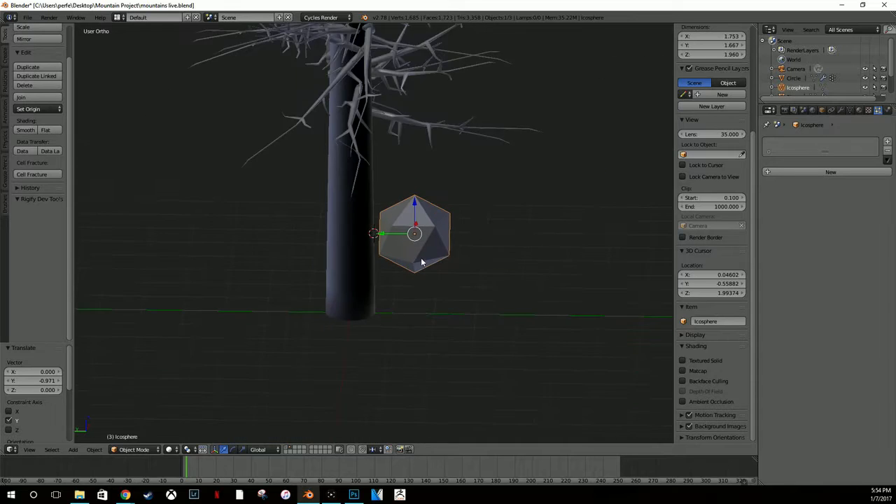
scroll(420, 260, up, 2)
scroll(419, 262, down, 1)
key(x)
click(419, 261)
Step: Add a UV sphere at the 3D cursor with 3 segments and 3 rings
key(shift+a)
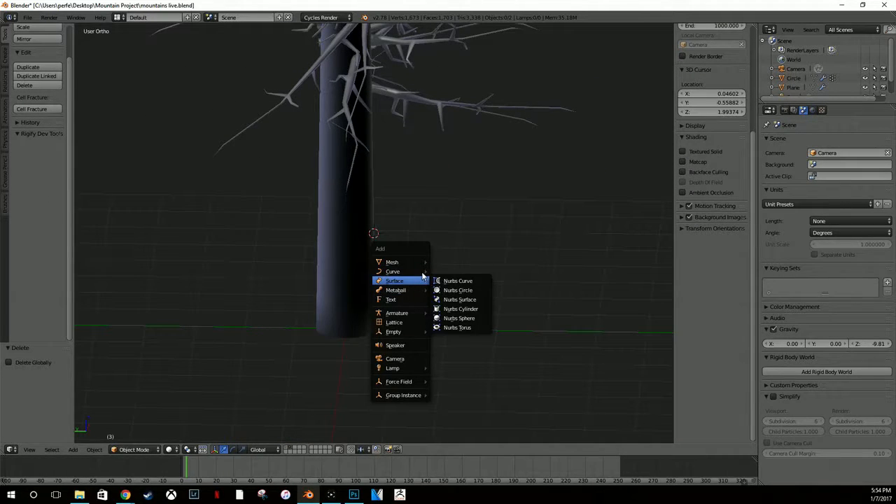
mouse_move(419, 272)
mouse_move(396, 262)
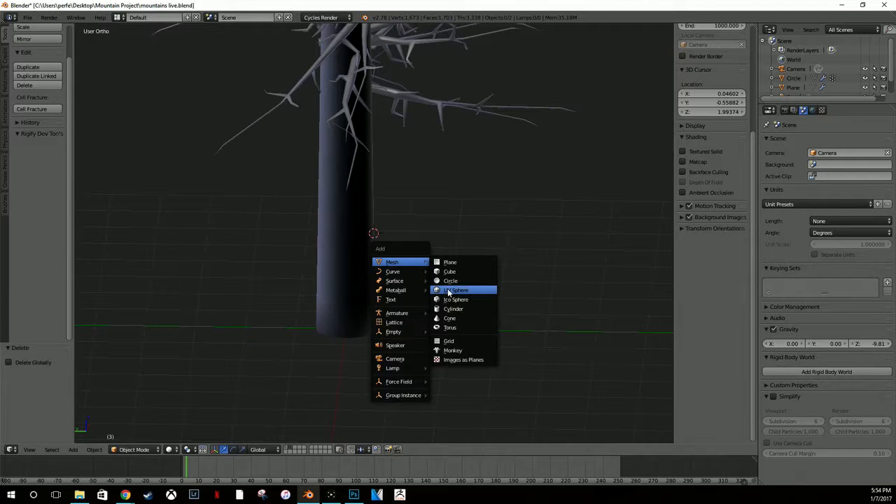
click(449, 290)
click(25, 370)
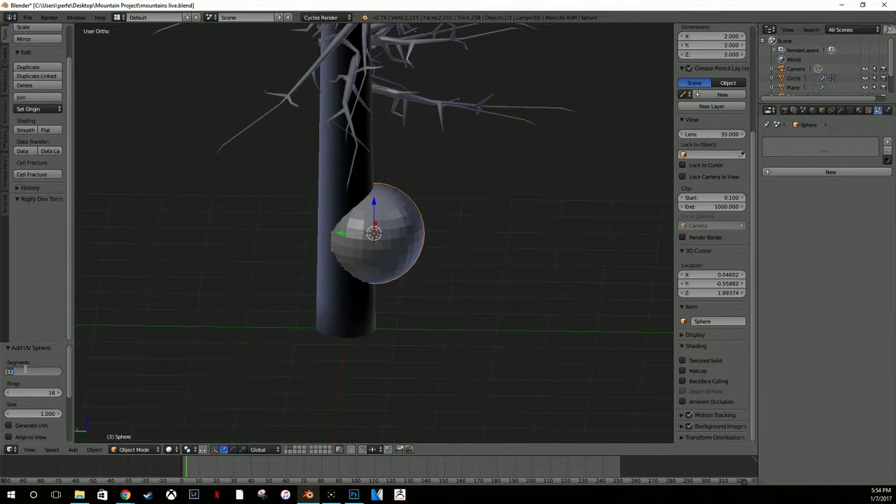
text(3)
key(Return)
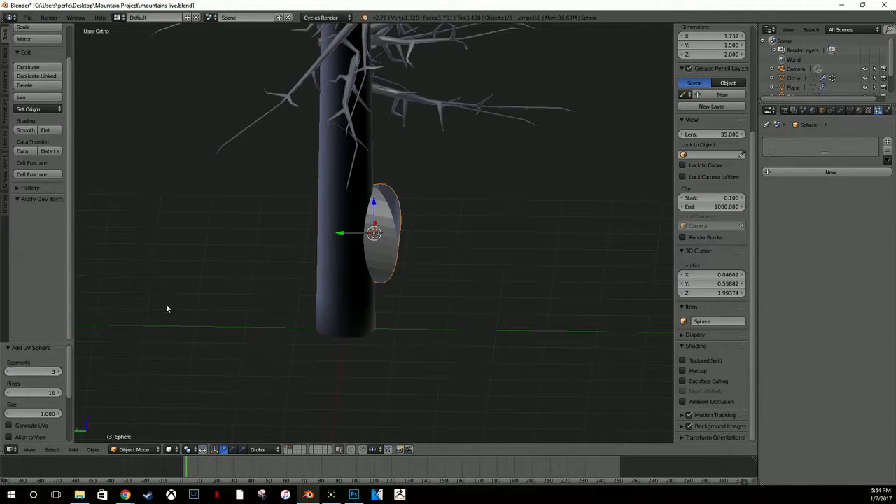
scroll(406, 246, up, 5)
middle_drag(445, 260, 183, 333)
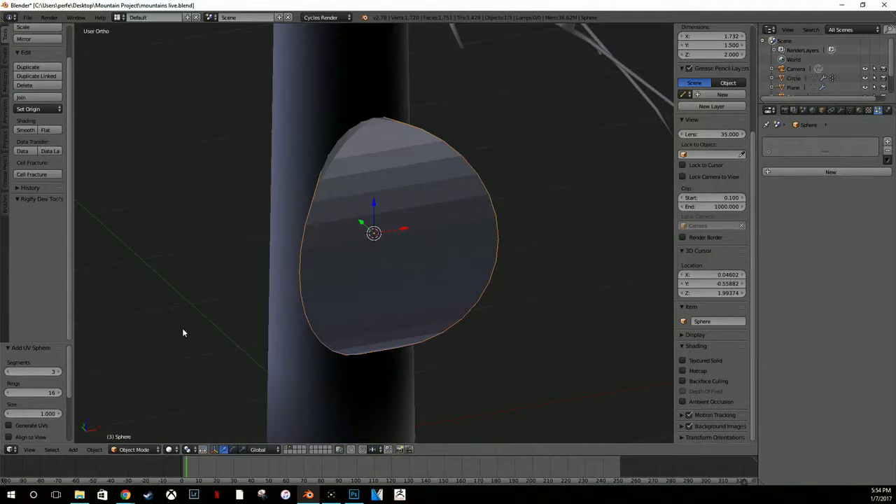
click(26, 396)
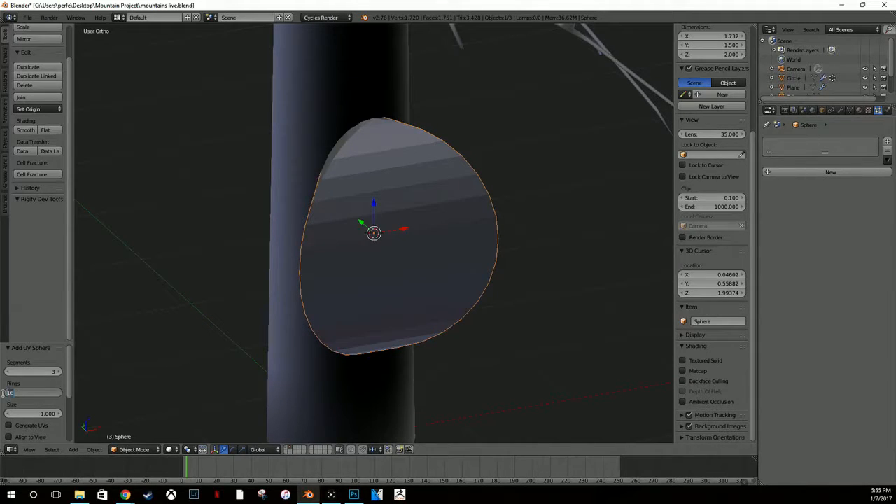
text(3)
key(Return)
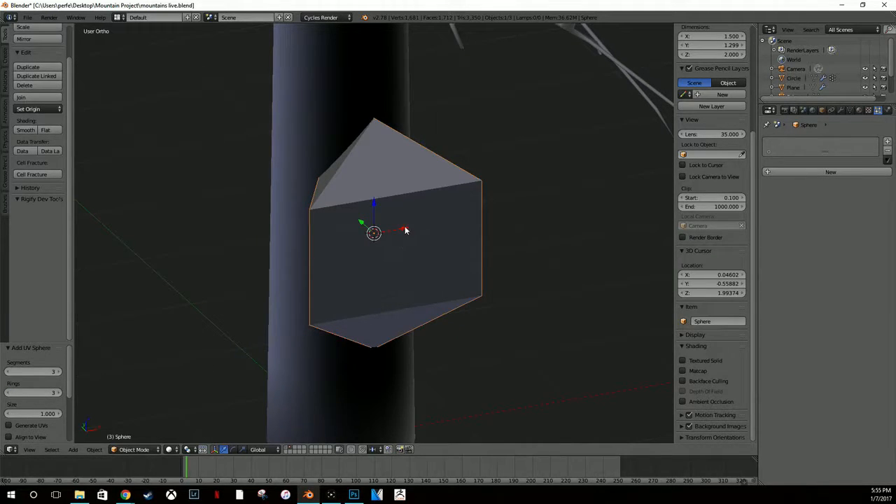
Step: Move the low-poly sphere about -1.85 along the X axis, clear of the trunk
drag(405, 229, 190, 248)
scroll(190, 248, down, 6)
middle_drag(192, 249, 392, 252)
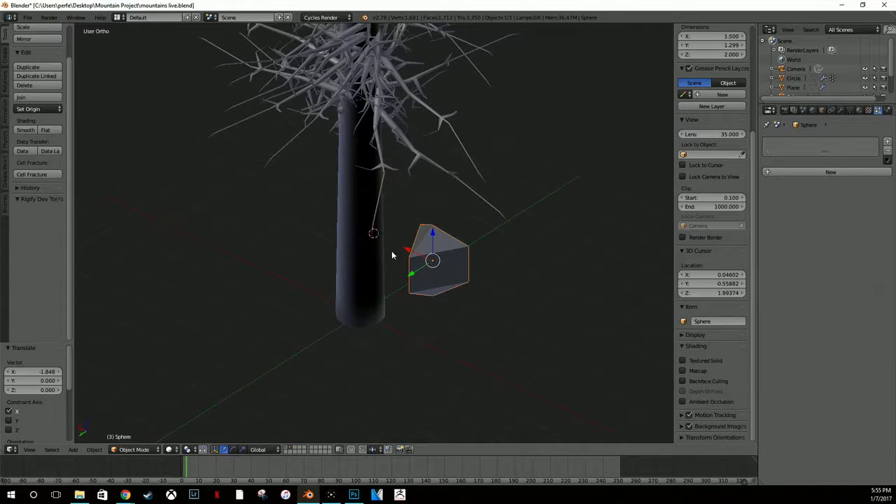
Step: Scale the low-poly sphere to about 0.114 on X and Y only, making a thin needle
scroll(485, 255, up, 4)
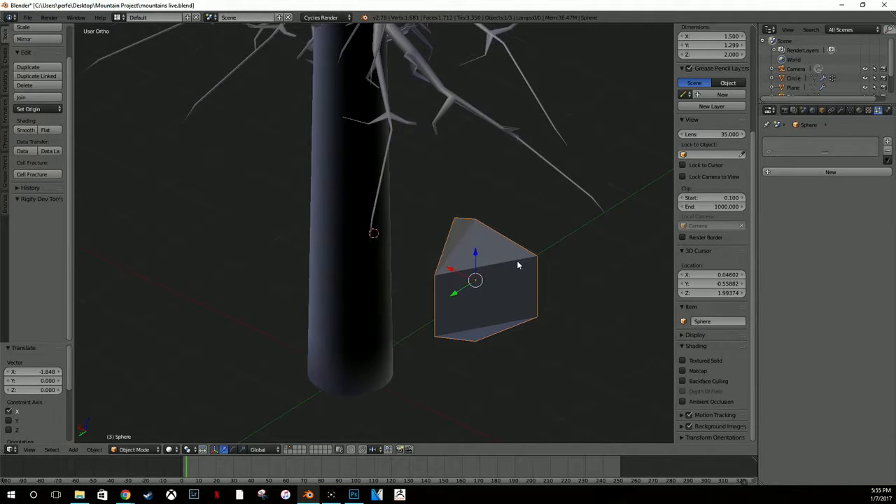
key(s)
key(shift+z)
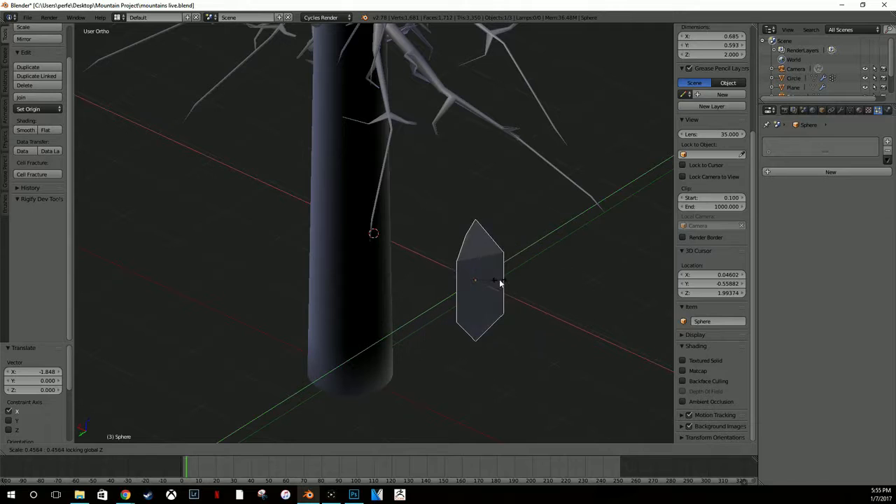
click(485, 282)
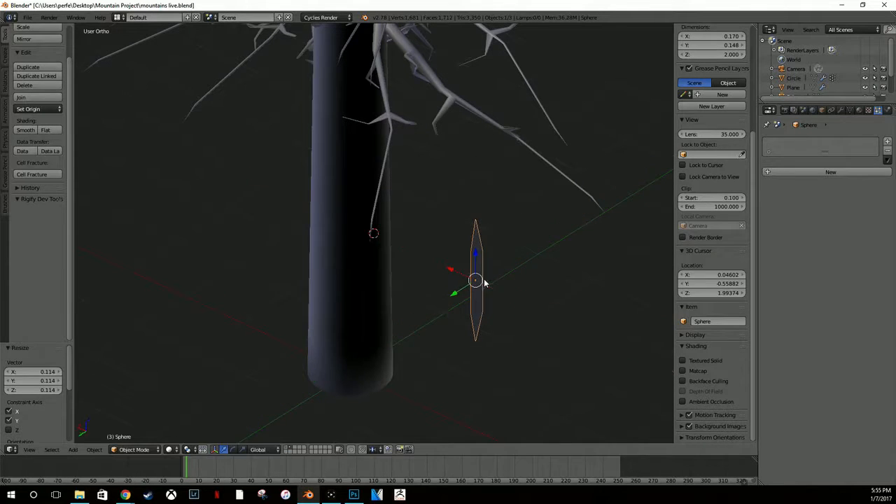
Step: Lengthen the needle by scaling it about 1.264 along the Z axis
scroll(493, 283, up, 6)
middle_drag(502, 285, 481, 266)
scroll(555, 287, down, 7)
scroll(504, 288, up, 1)
key(s)
key(z)
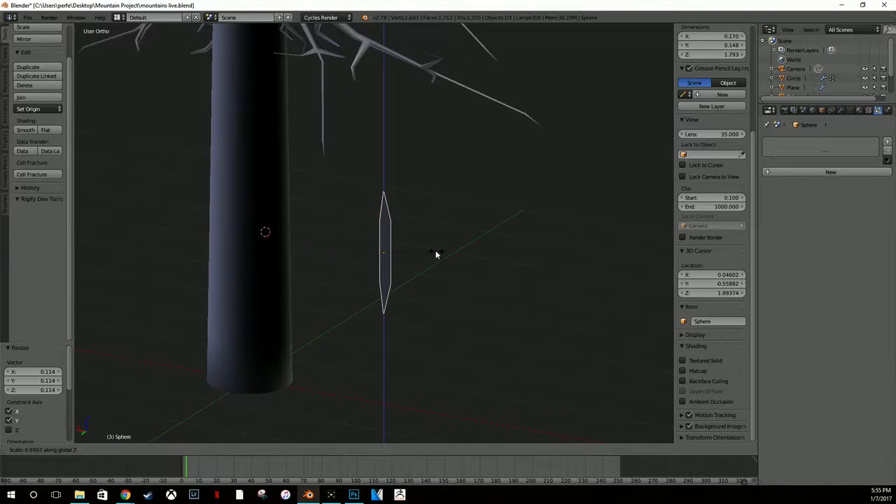
click(468, 250)
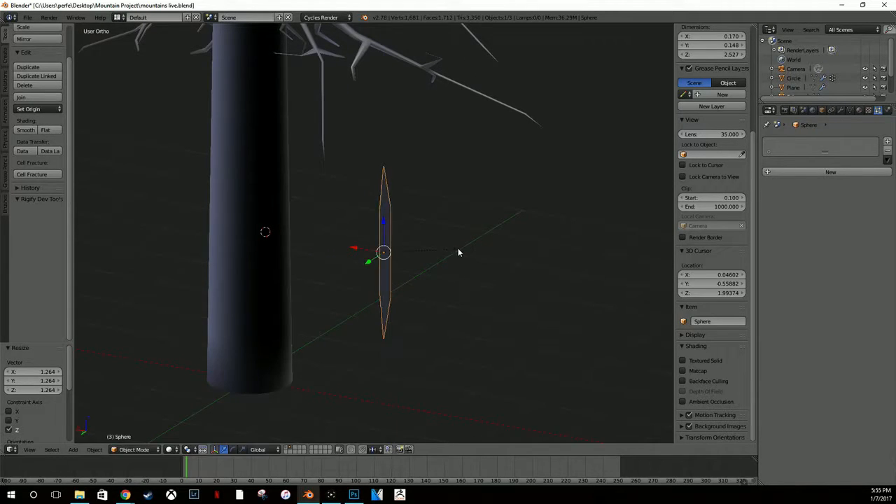
Step: Scale the needle down uniformly to about 0.077 of its size
scroll(449, 254, up, 2)
key(s)
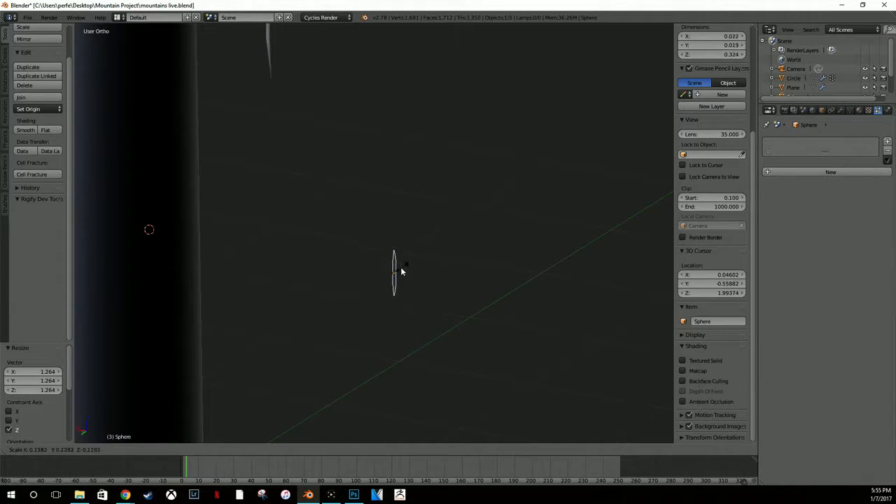
click(394, 270)
Step: Rename the needle object as pinennedle
key(n)
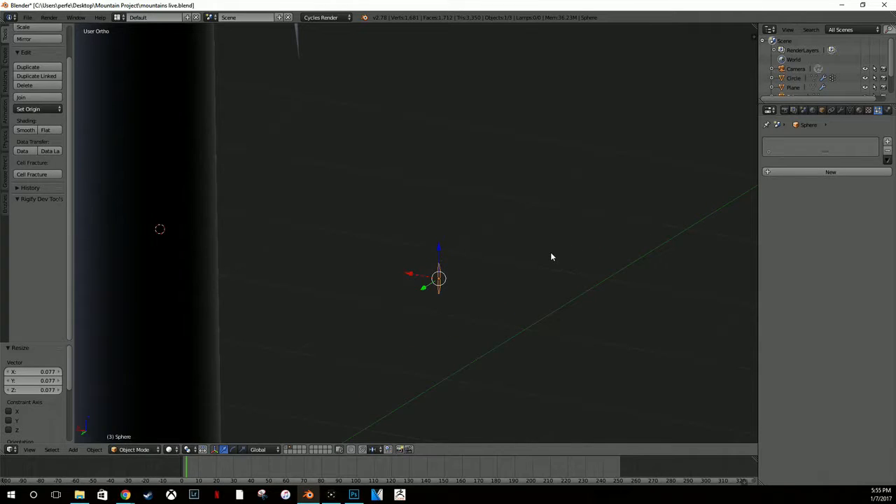
key(n)
click(708, 319)
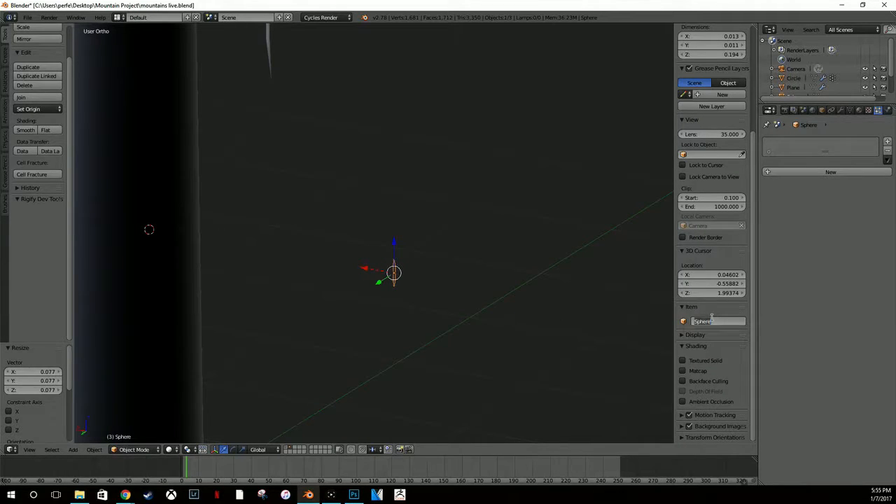
text(pinenedle)
key(Return)
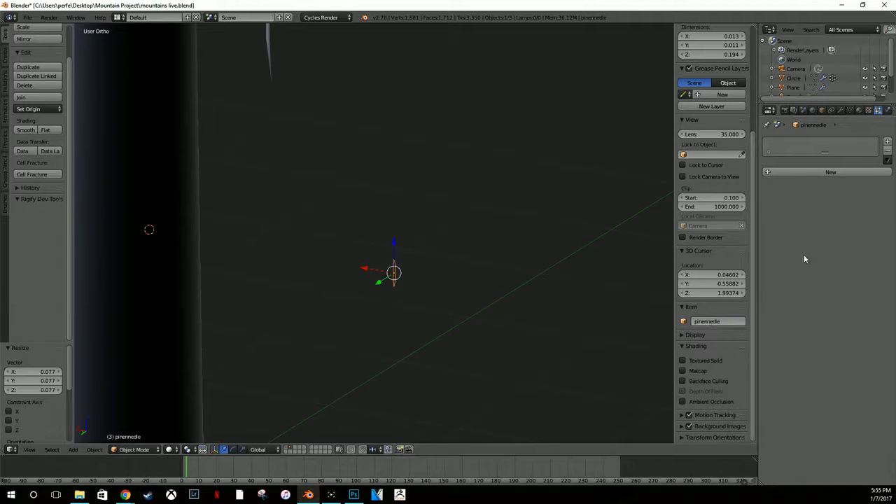
Step: Give the needle a new Diffuse BSDF material with a very dark green color
click(860, 111)
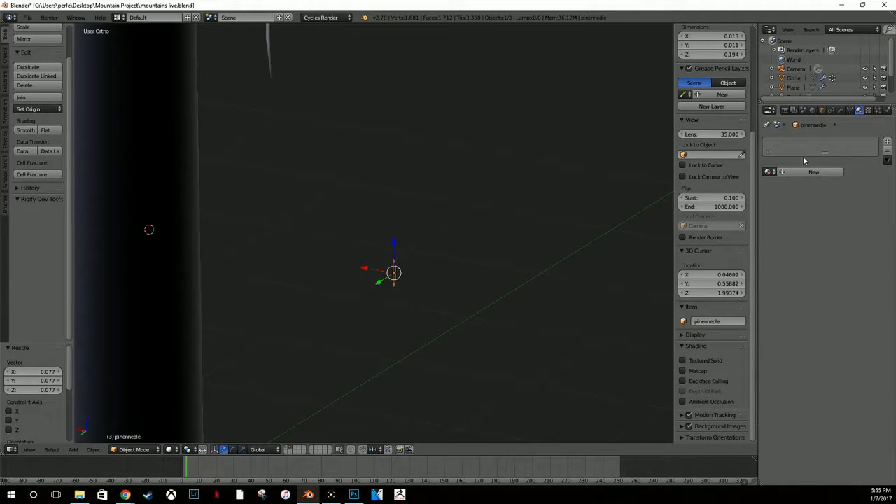
click(813, 172)
click(843, 239)
click(799, 134)
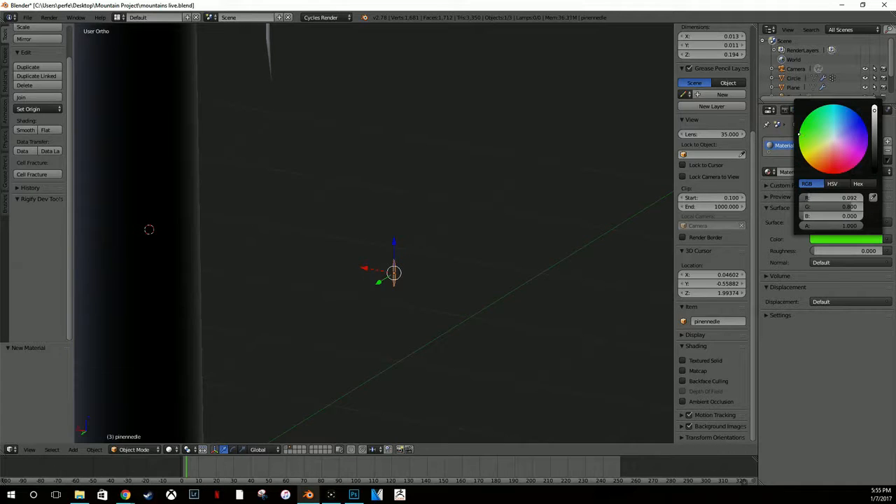
drag(874, 129, 875, 162)
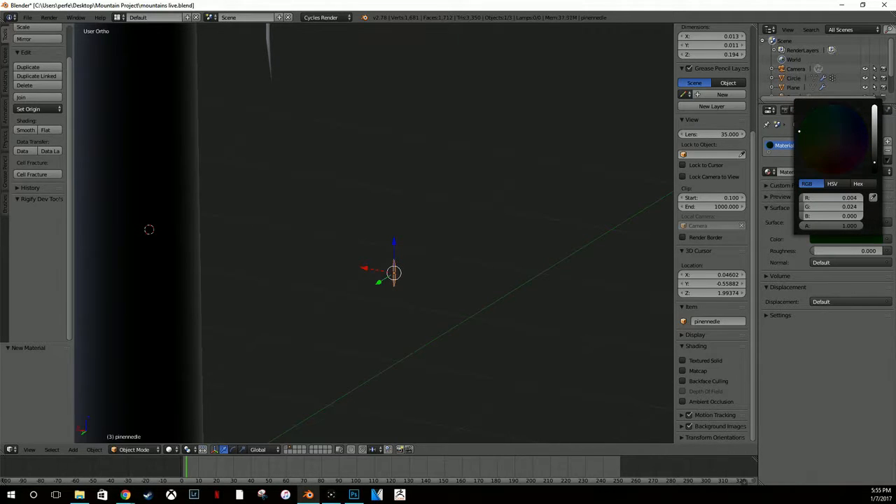
click(875, 157)
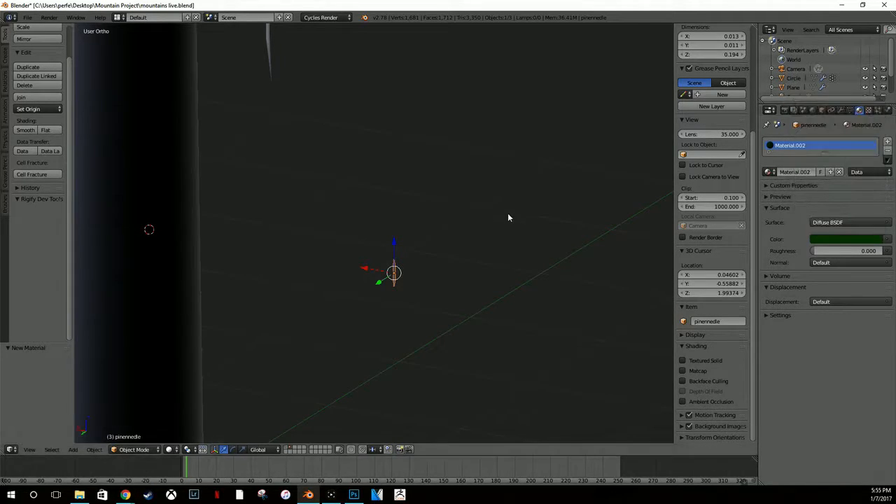
Step: Add a particle system of type Hair to the separate branch object beside the tree
scroll(483, 227, down, 2)
scroll(430, 259, up, 3)
scroll(430, 262, down, 8)
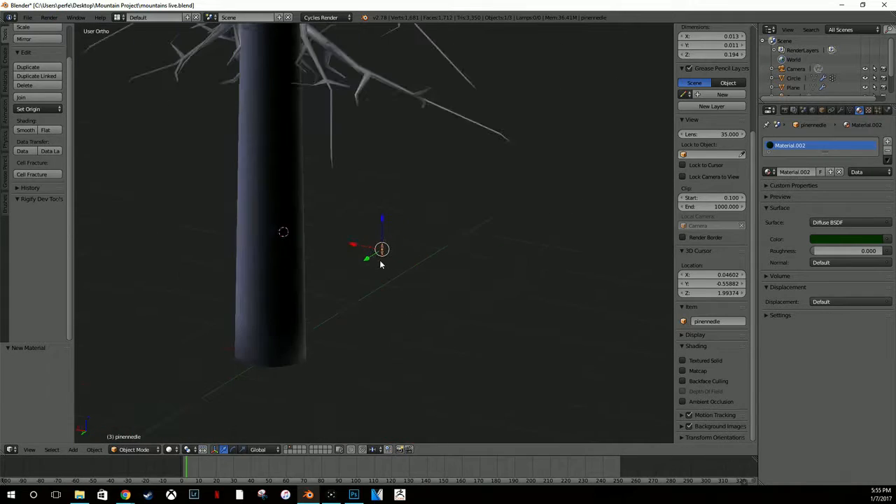
right_click(103, 52)
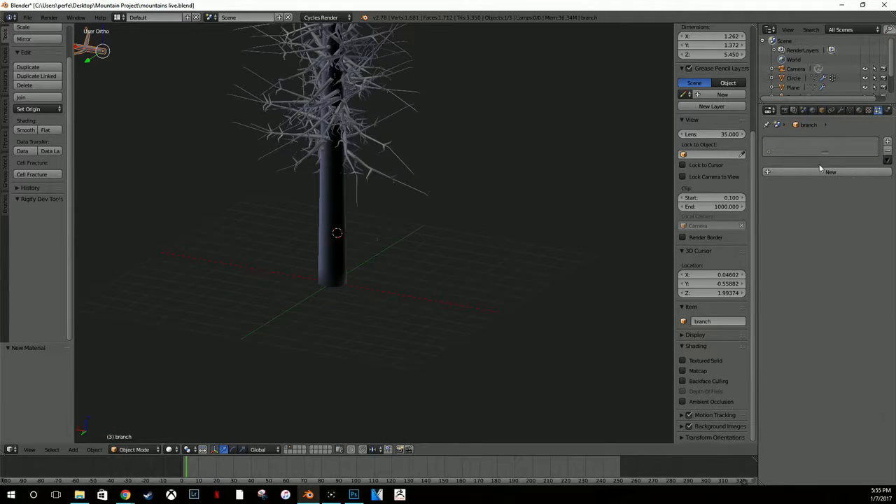
click(822, 171)
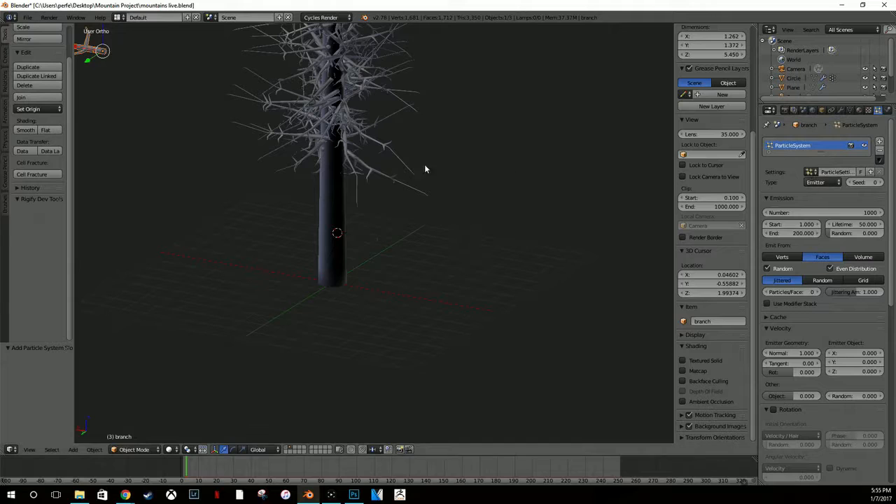
middle_drag(426, 168, 433, 185)
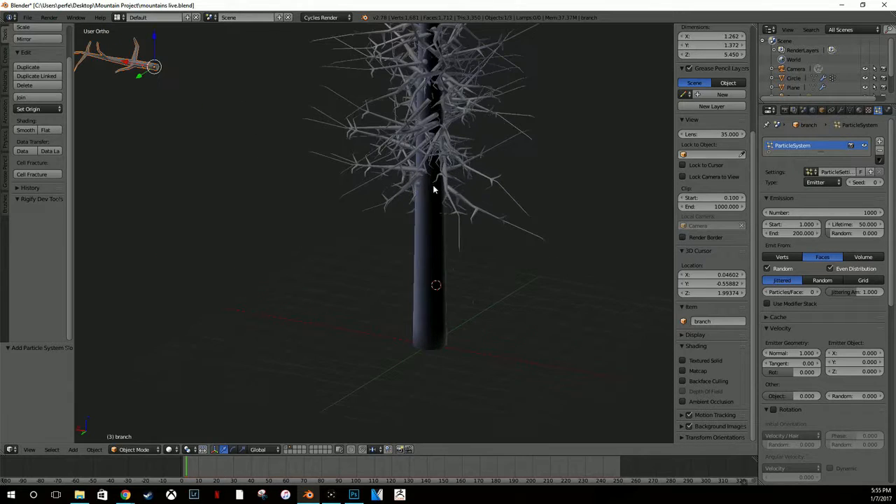
click(819, 183)
click(816, 165)
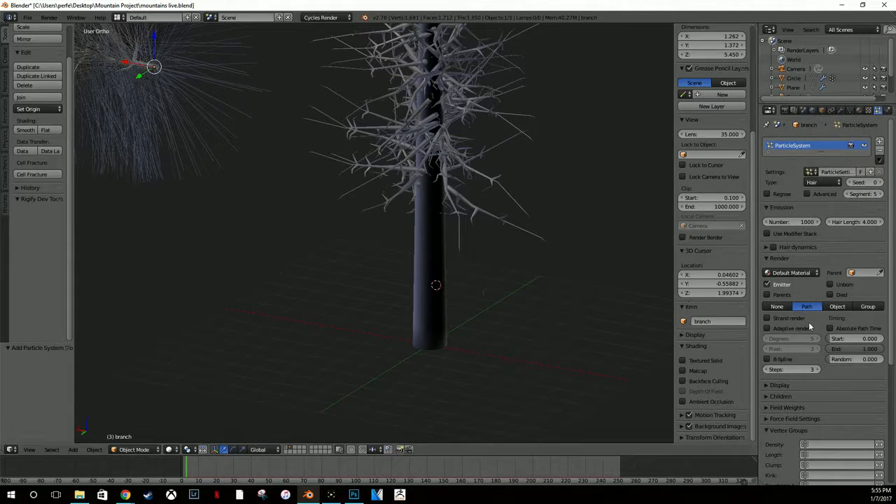
Step: Render the branch's hair particles as an object, using pinennedle as the dupli object
scroll(813, 329, down, 7)
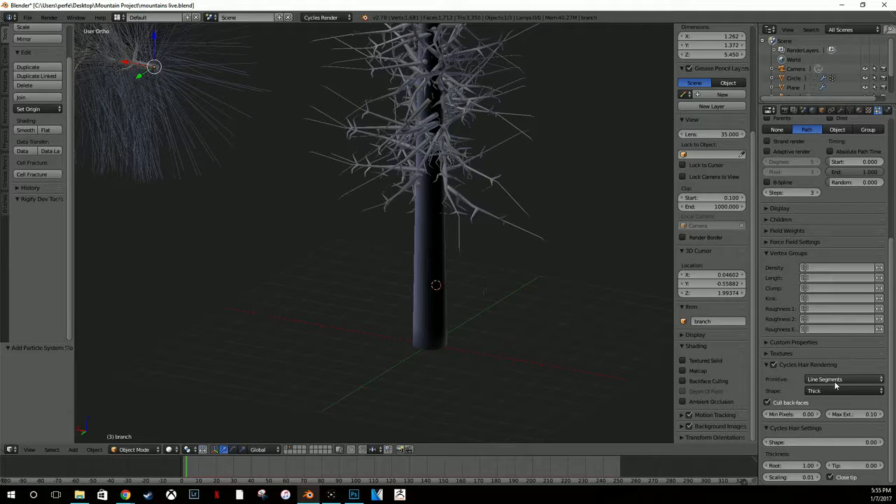
scroll(844, 395, up, 4)
click(843, 224)
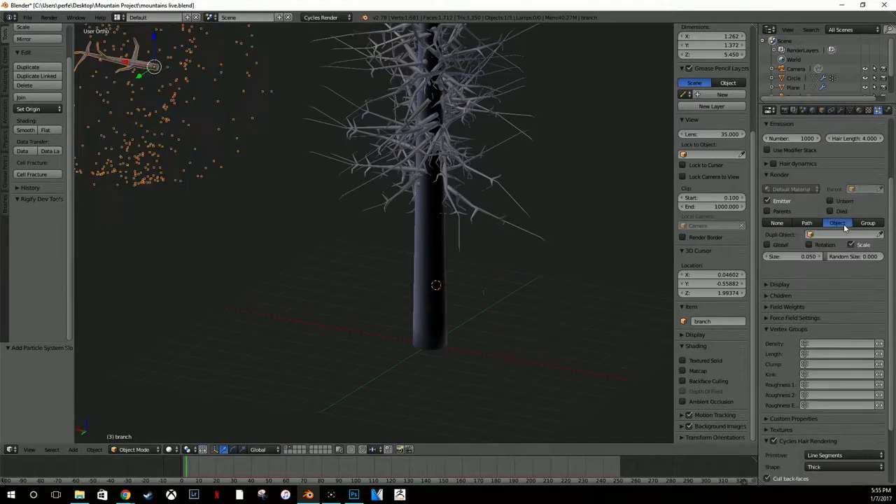
click(844, 234)
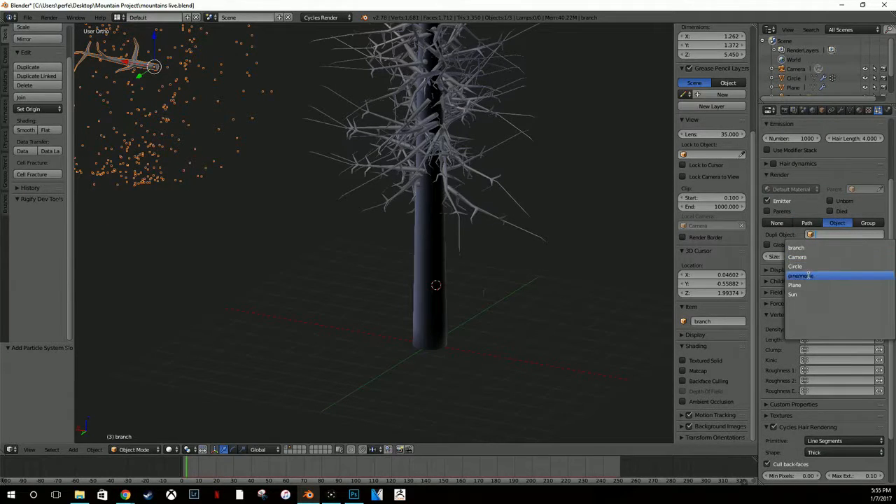
click(810, 275)
Step: Isolate the branch in local view and examine the needles on its surface up close
key(KP_Decimal)
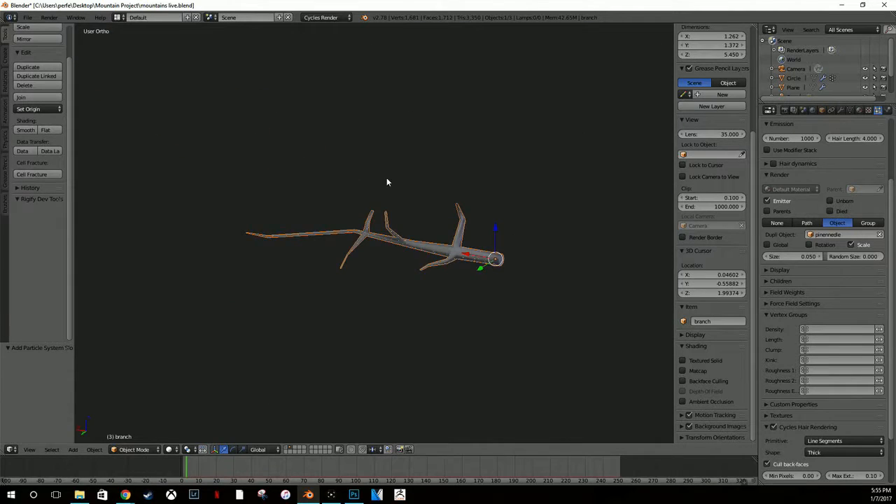
scroll(392, 181, up, 6)
middle_drag(495, 234, 494, 254)
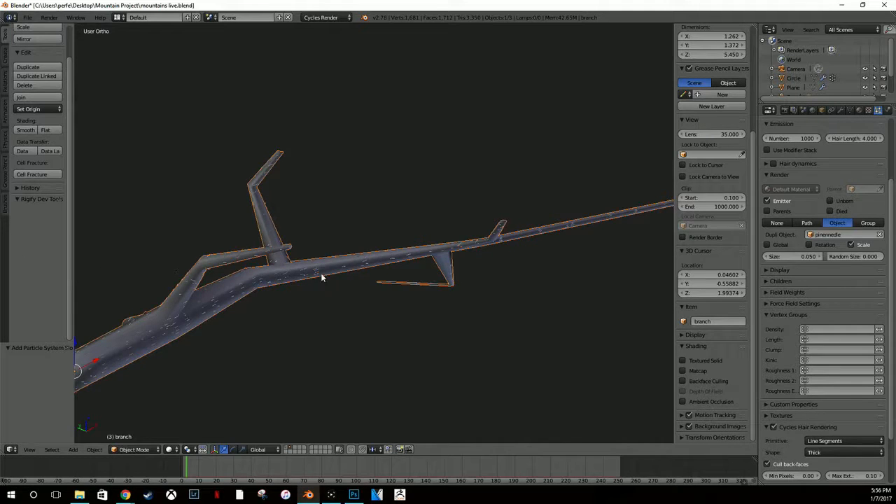
scroll(320, 271, up, 6)
middle_drag(446, 308, 673, 200)
Step: Try emission numbers of 1000000 and 100000 for the branch's needle particles
click(779, 139)
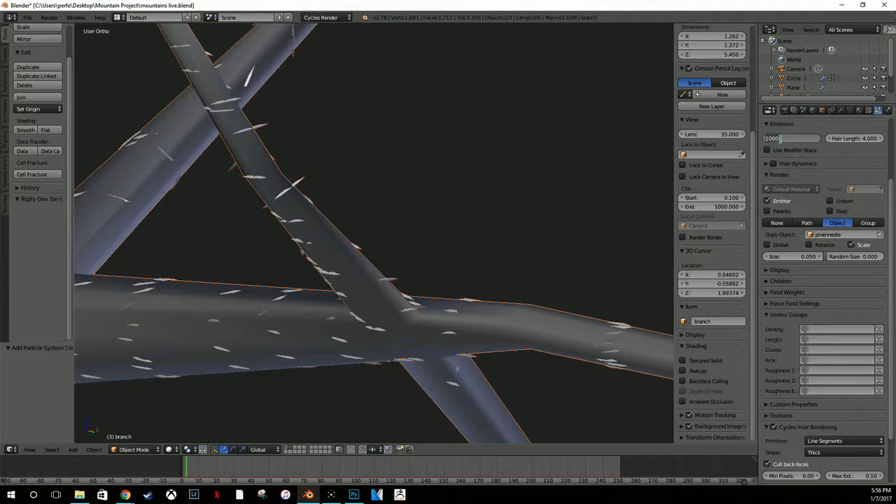
text(100)
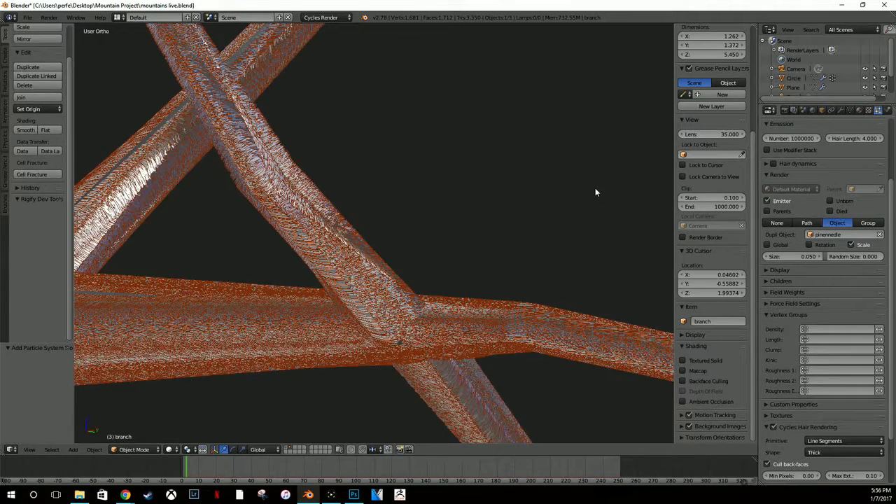
click(796, 137)
text(1)
key(Return)
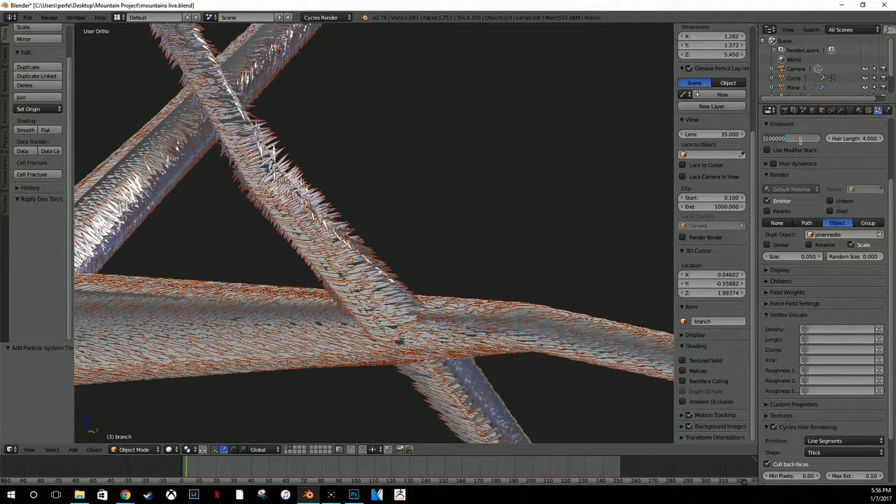
Step: Set the emission number of the branch's needle particles to 50000
text(50)
key(Return)
click(660, 170)
Step: Enable the advanced hair settings and reduce the needle particle size to 0.020
middle_drag(490, 240, 531, 257)
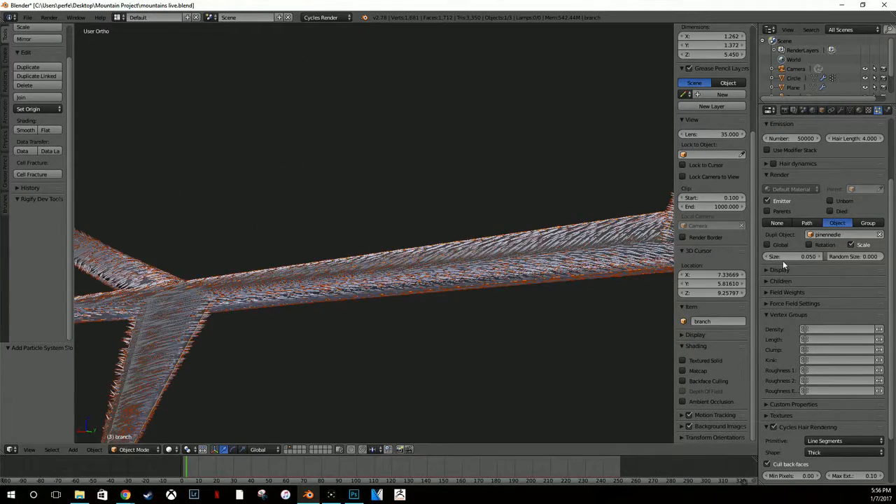
scroll(774, 258, up, 5)
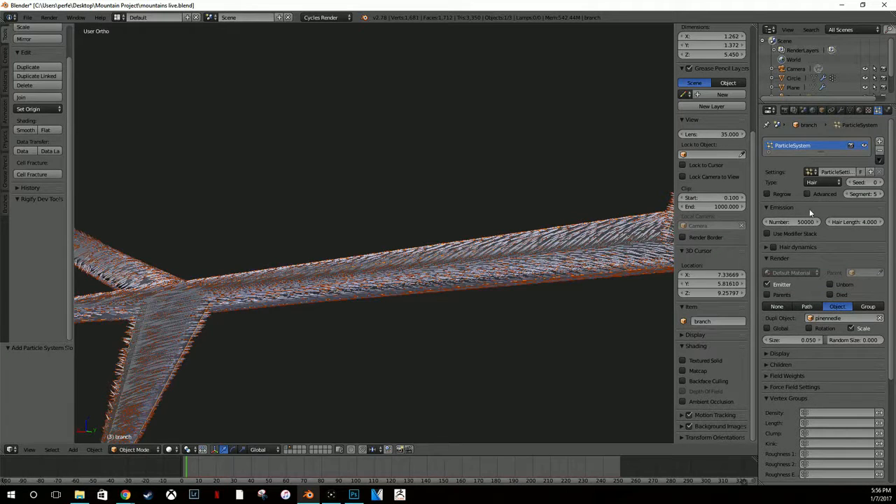
click(808, 195)
scroll(784, 260, down, 17)
scroll(794, 264, up, 4)
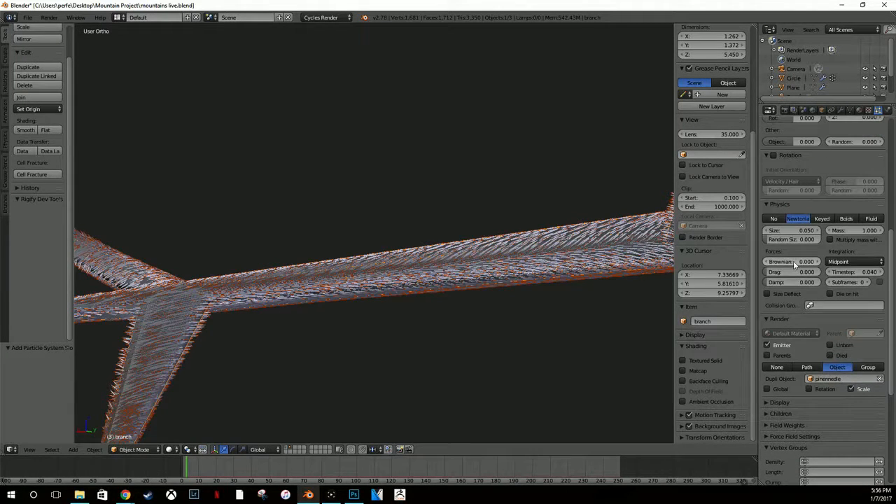
click(768, 232)
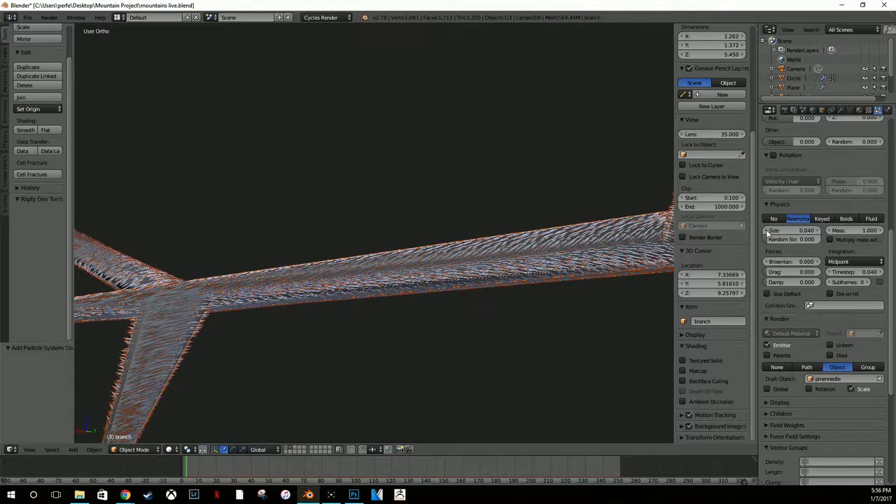
click(769, 231)
click(768, 231)
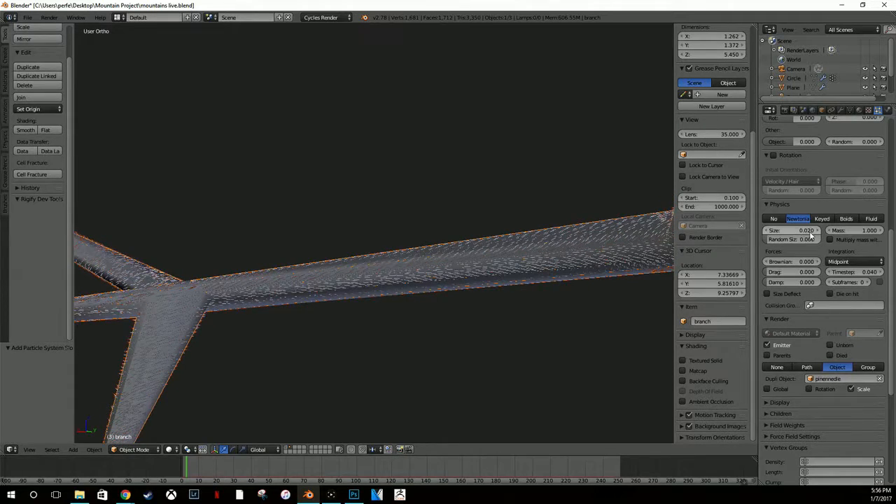
Step: Examine the needle coverage along the whole branch from several angles and up close, and review the particle settings
middle_drag(626, 242, 448, 269)
scroll(838, 142, down, 4)
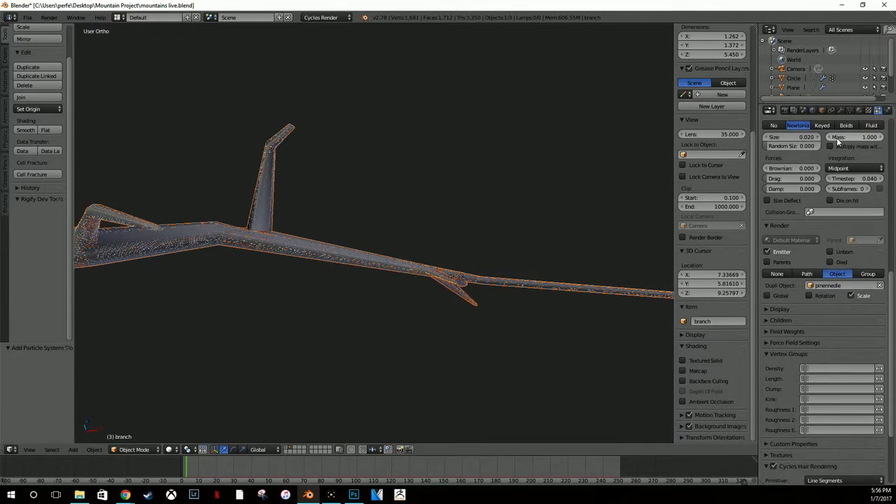
scroll(839, 142, up, 14)
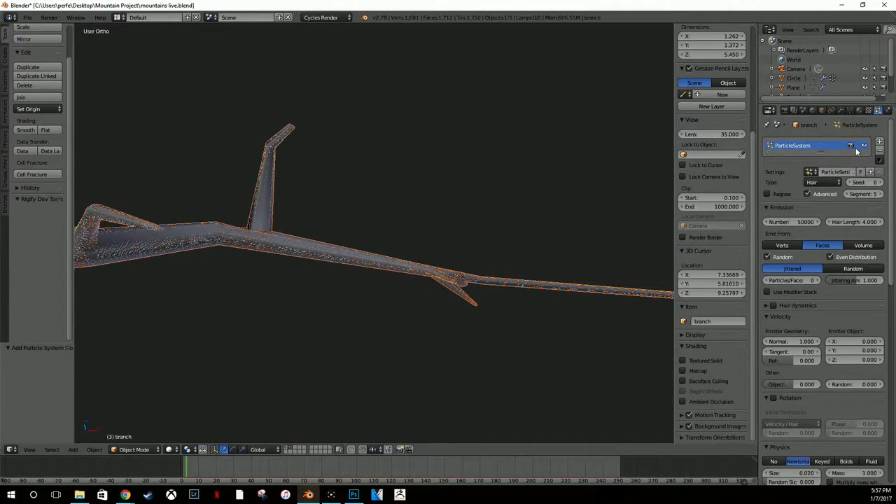
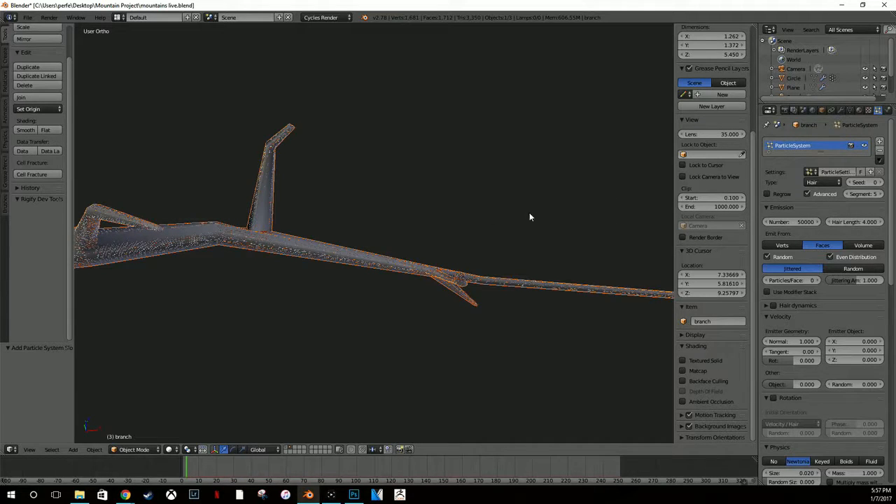
middle_drag(481, 234, 359, 206)
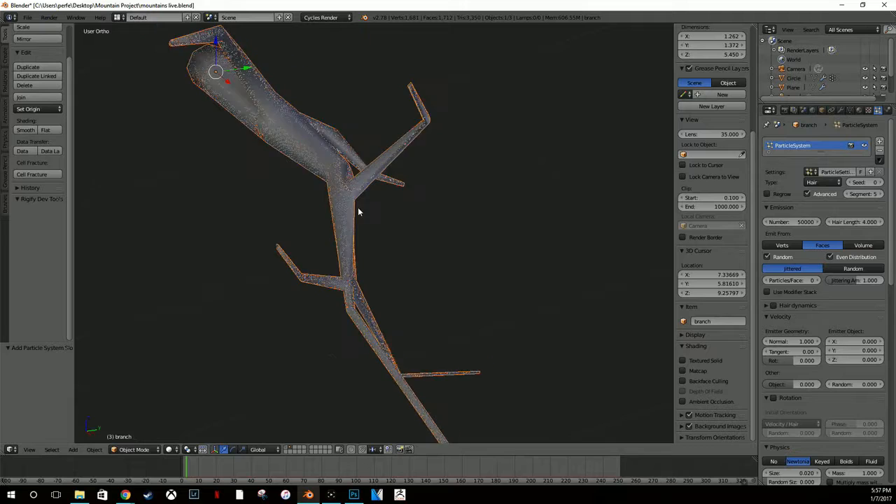
key(KP_Divide)
key(KP_Divide)
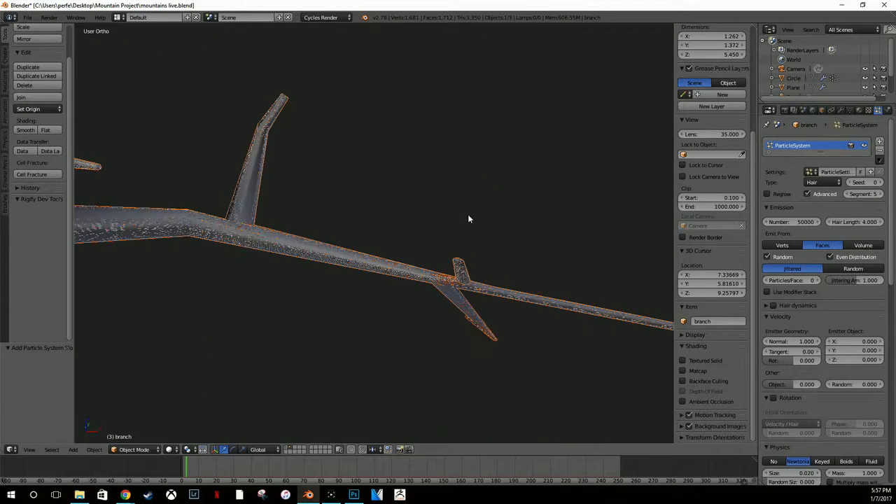
scroll(444, 217, down, 4)
shift+middle_drag(344, 224, 467, 202)
scroll(466, 202, up, 3)
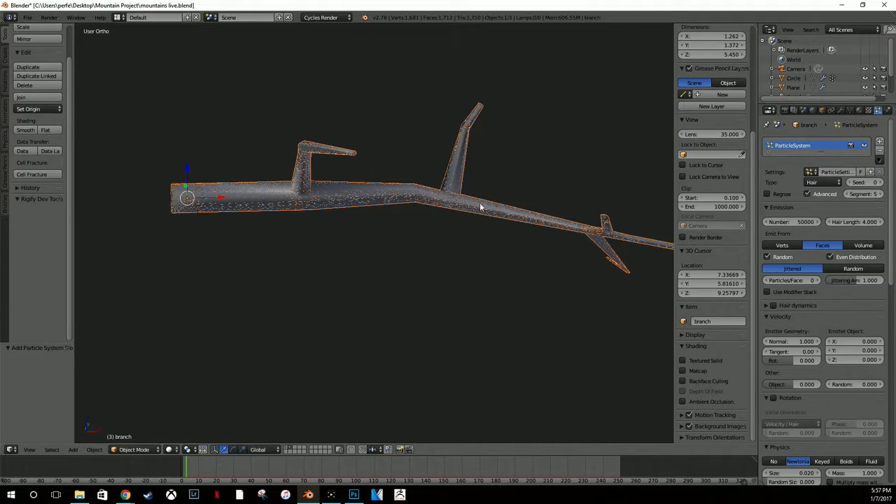
scroll(537, 214, up, 6)
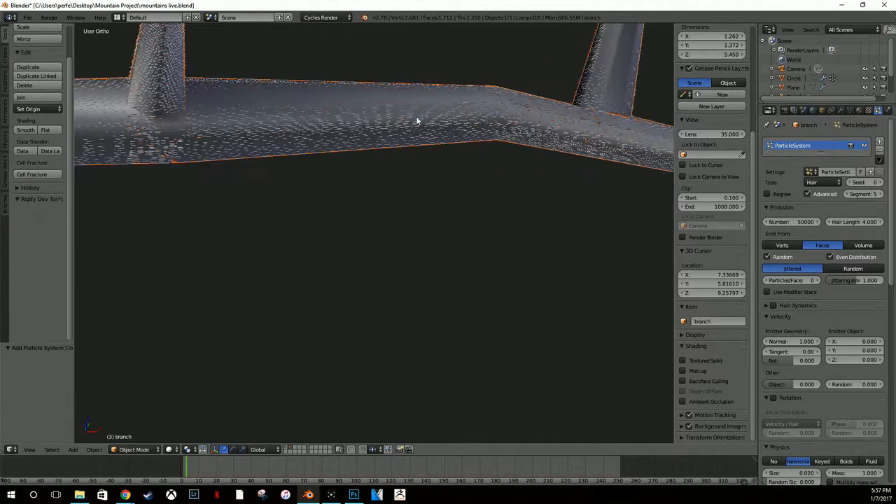
scroll(401, 93, up, 3)
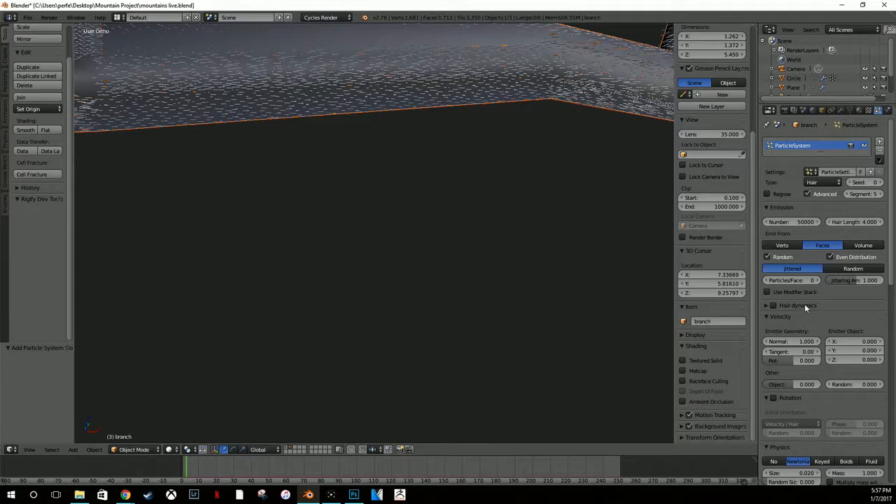
scroll(813, 372, down, 7)
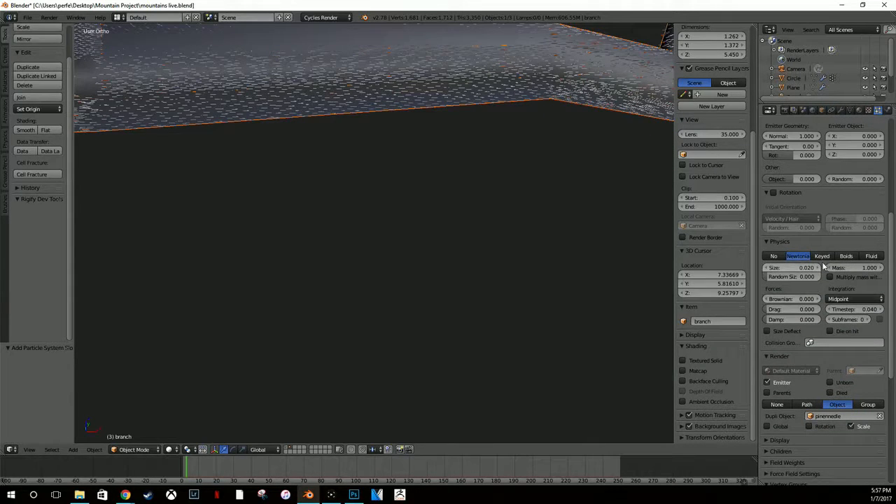
Step: Set the needle particle size to 0.030 with a random size of 0.120 and inspect the branch
click(818, 268)
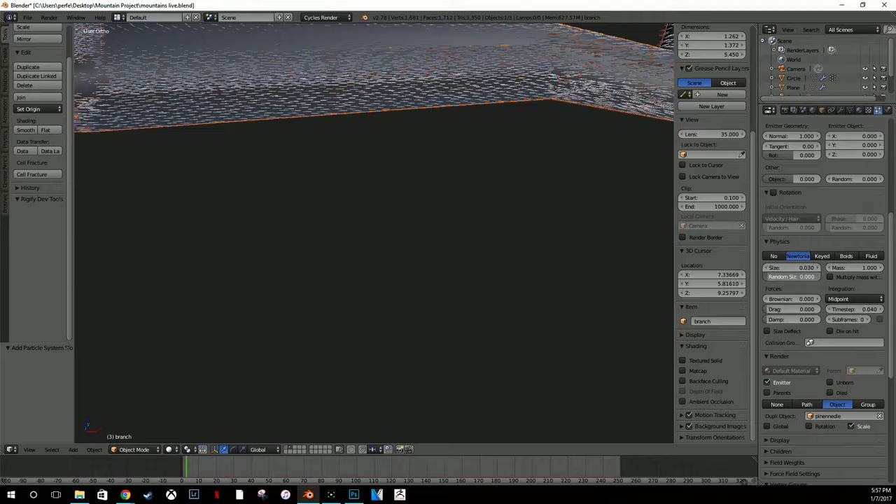
drag(793, 277, 773, 276)
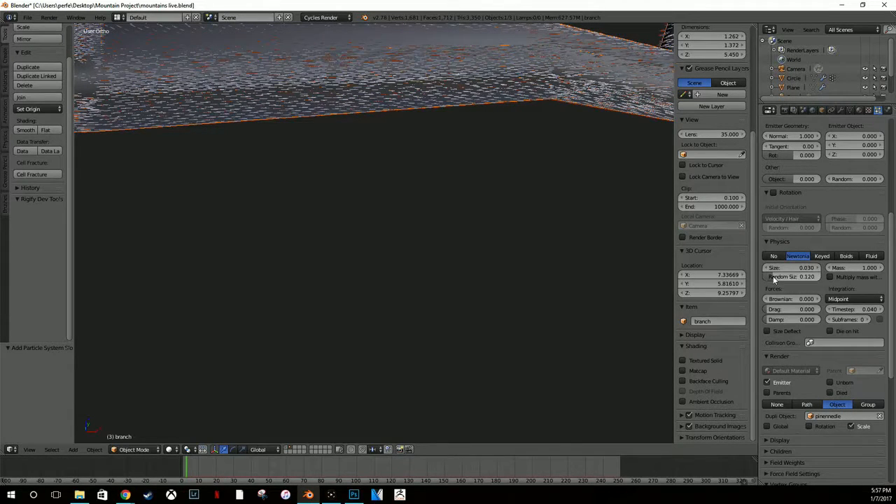
shift+middle_drag(560, 217, 548, 292)
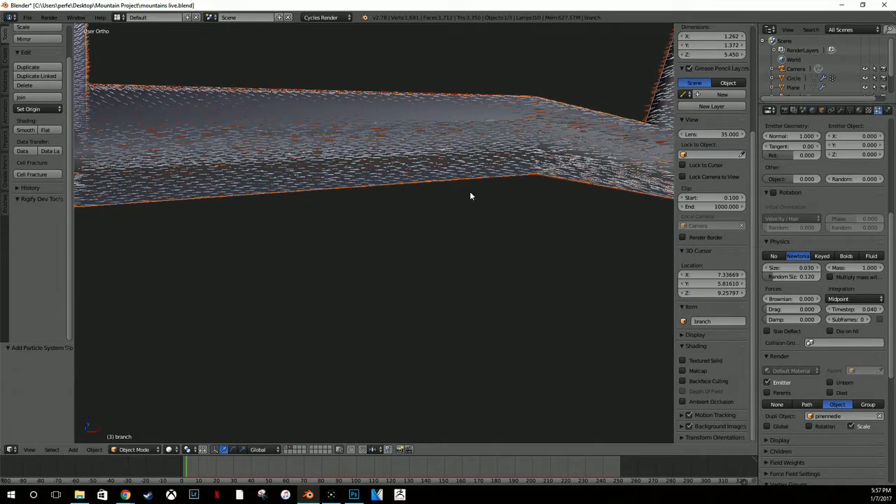
middle_drag(470, 192, 405, 172)
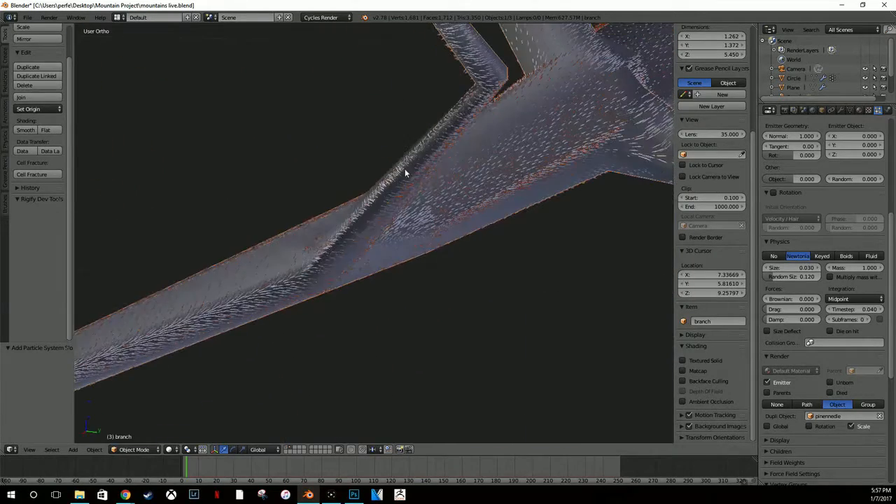
Step: Set the needle distribution to Random, try emitting from Volume, and return the emission source to Faces
scroll(797, 251, up, 7)
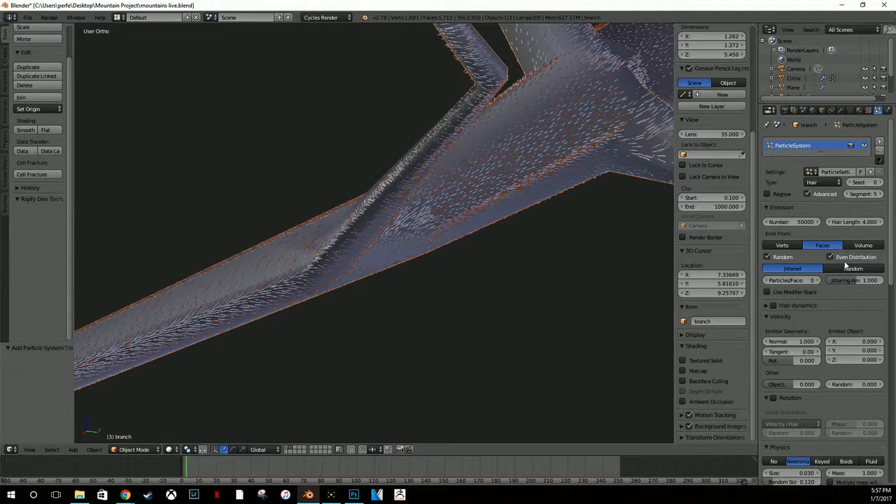
click(846, 269)
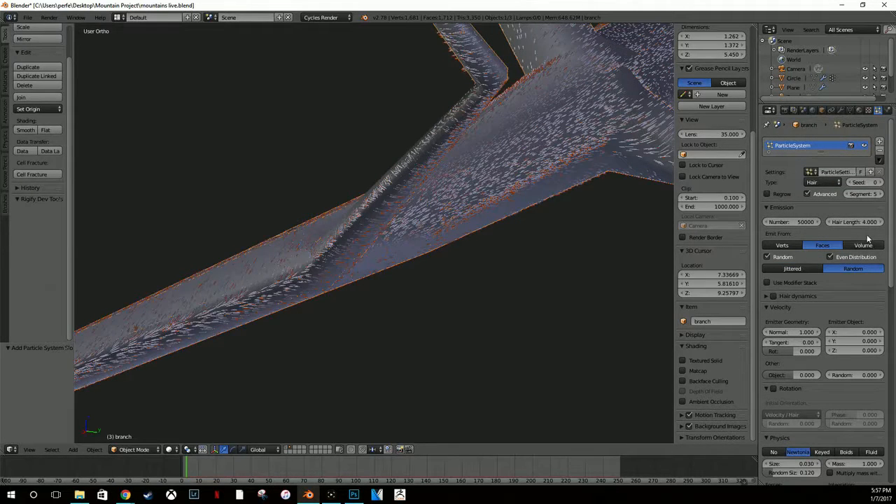
click(866, 246)
click(801, 246)
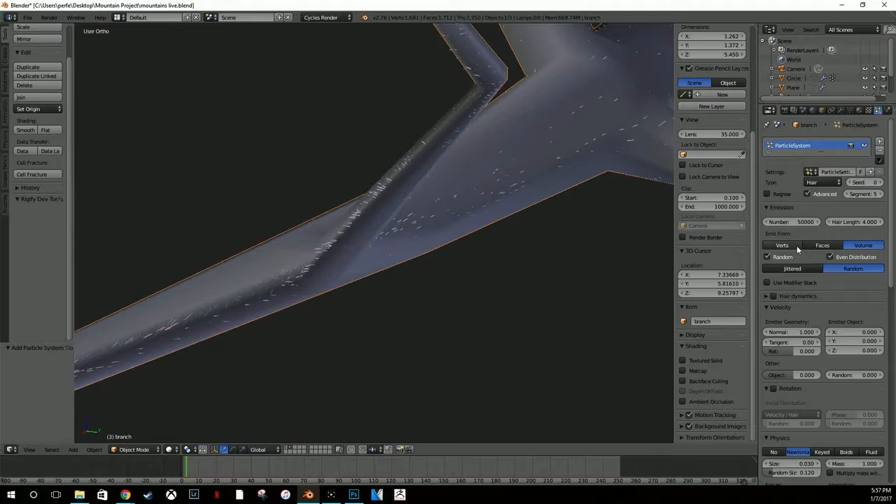
click(822, 246)
middle_drag(506, 211, 615, 238)
scroll(371, 188, up, 8)
scroll(616, 238, down, 8)
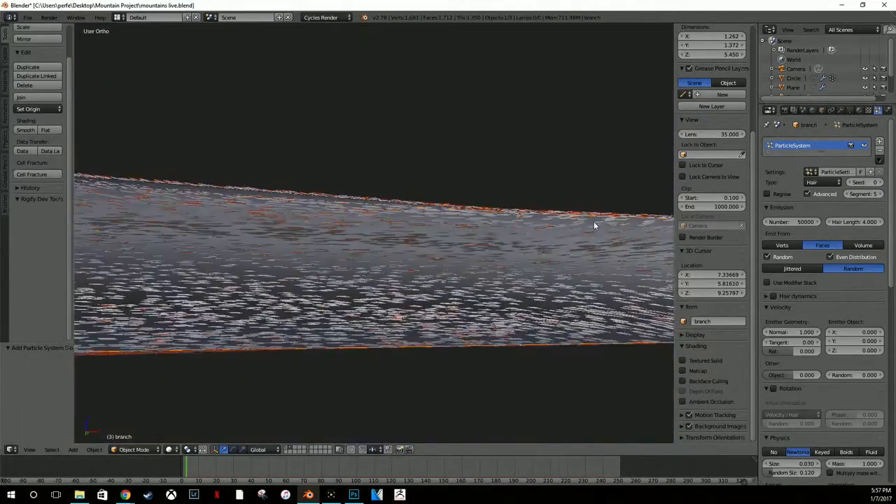
scroll(594, 217, down, 3)
scroll(573, 218, up, 8)
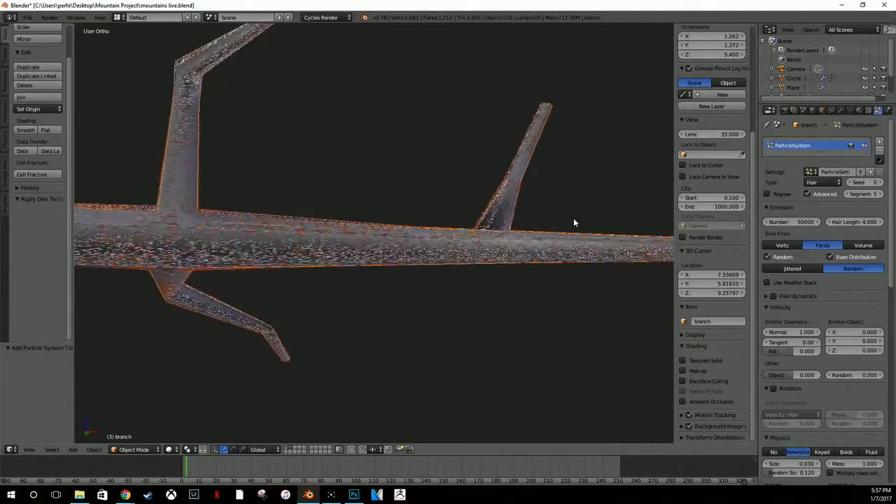
scroll(595, 217, up, 2)
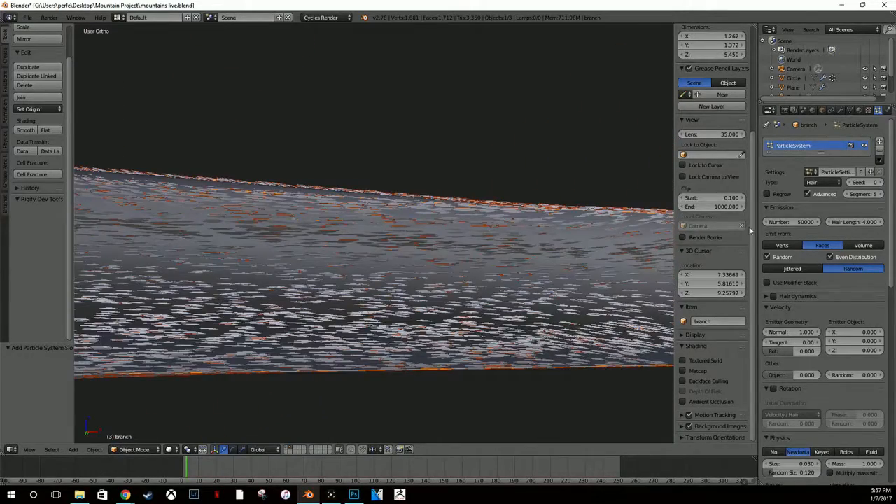
Step: Enable rotation for the needle particles and set their initial orientation to Normal
scroll(778, 247, down, 5)
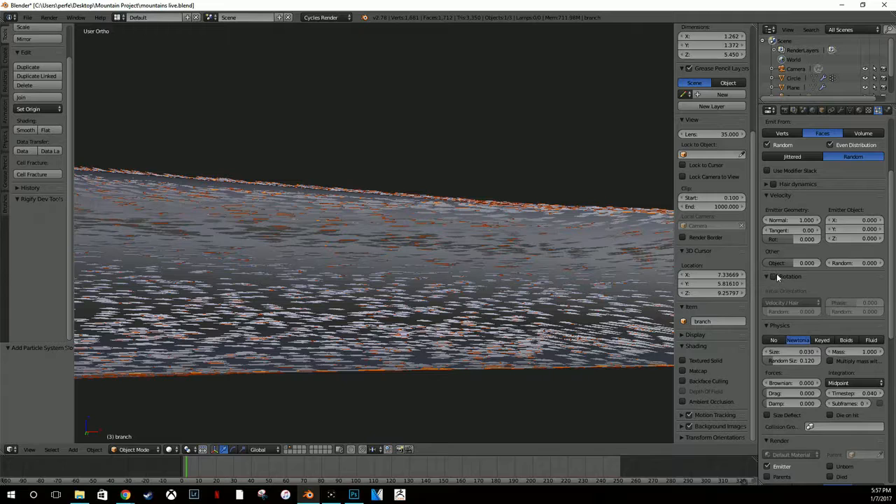
click(775, 275)
key(ctrl+z)
click(773, 277)
click(784, 302)
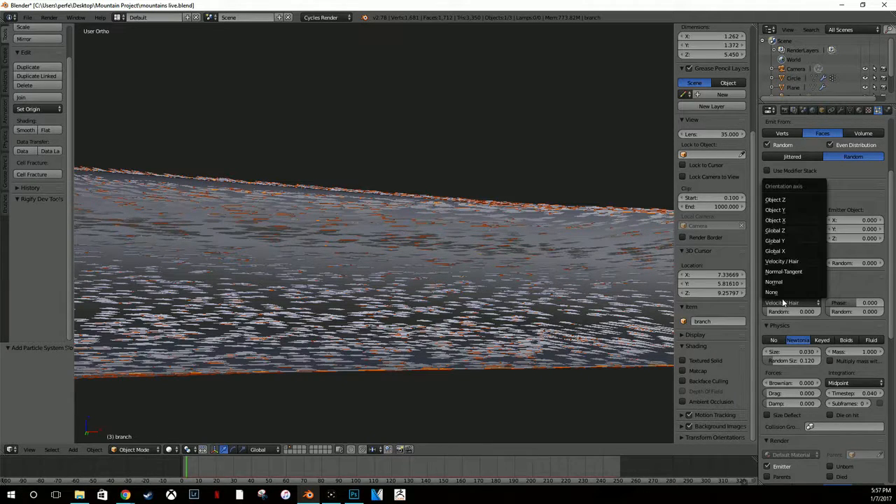
click(781, 282)
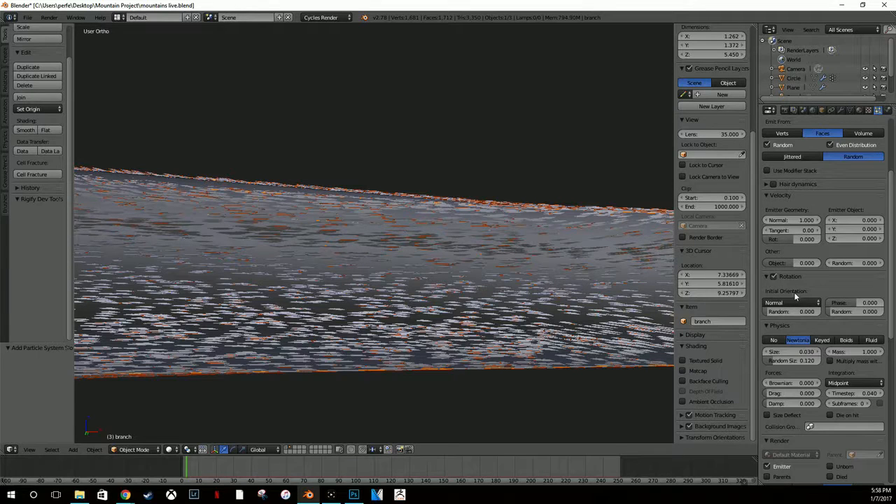
Step: Change the needles' initial orientation to None and check how they sit along the branch
click(794, 302)
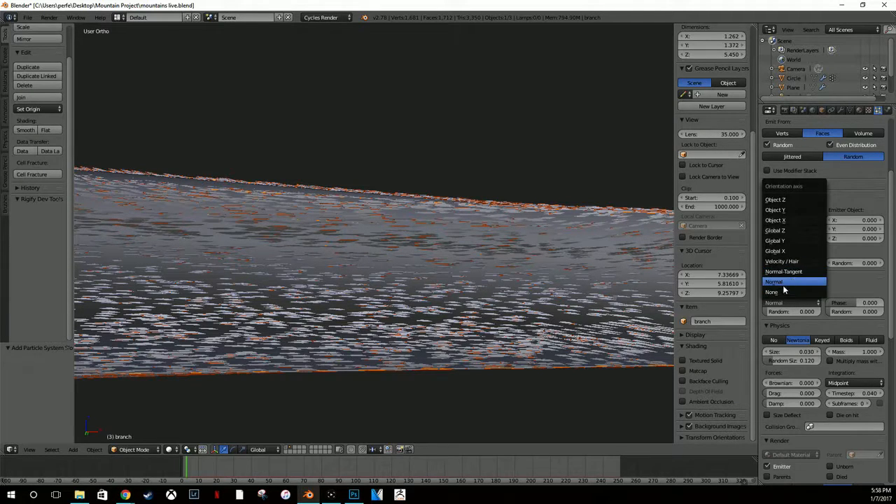
click(783, 292)
middle_drag(594, 258, 537, 264)
scroll(537, 262, down, 7)
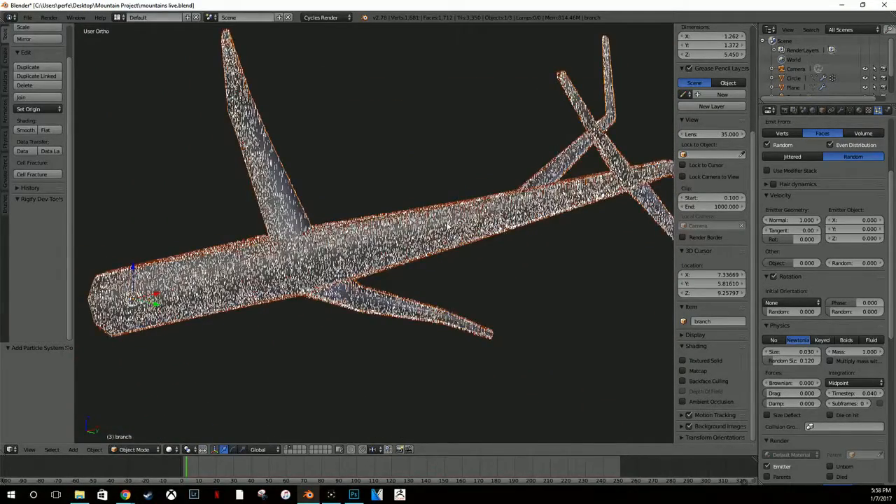
middle_drag(436, 229, 451, 243)
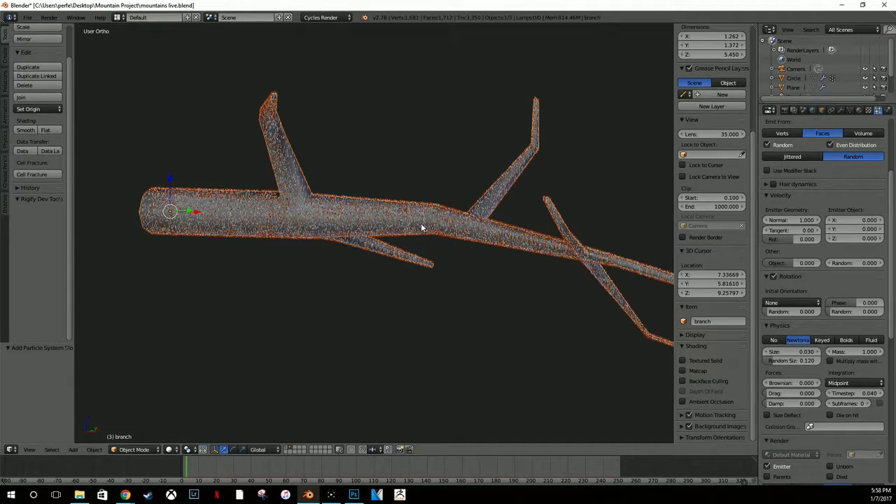
Step: Switch the branch to Weight Paint mode and hide its needle particle system in the viewport
key(ctrl+Tab)
scroll(816, 141, up, 5)
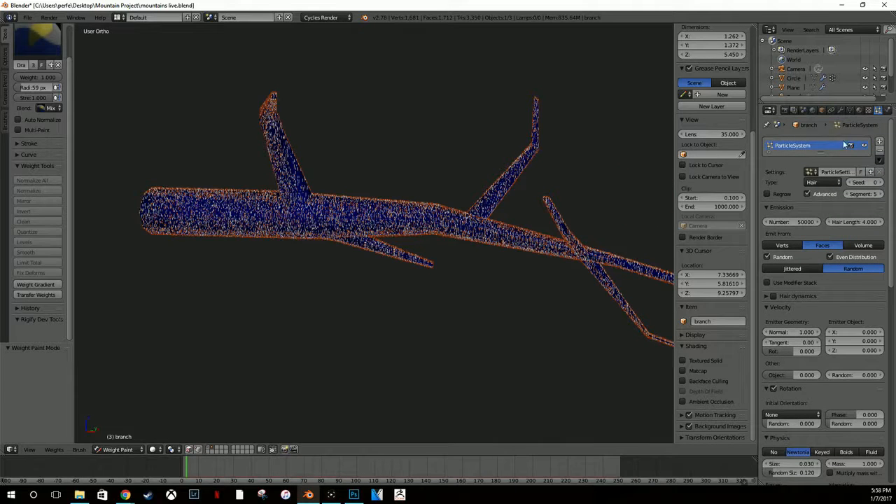
click(864, 145)
scroll(441, 190, up, 4)
scroll(420, 192, down, 4)
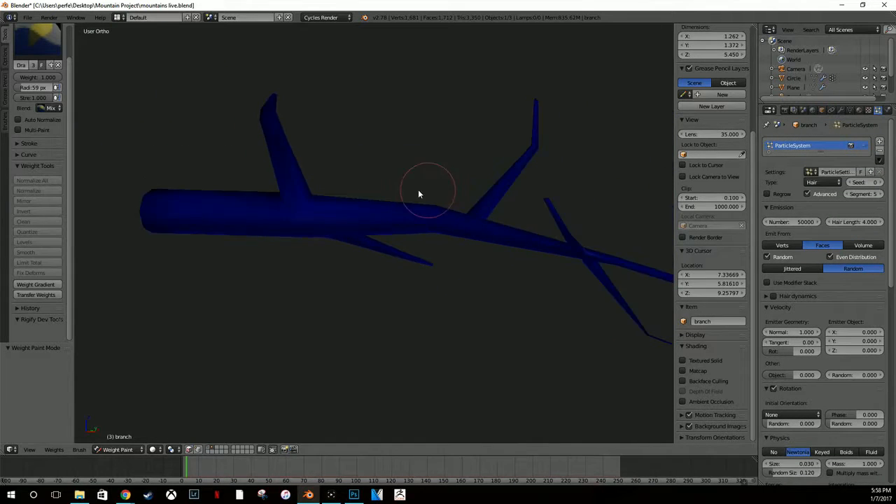
Step: Adjust the weight brush's strength, set its weight to 0.604, and undo the trial painting on the branch
mouse_move(418, 194)
middle_down()
mouse_move(320, 164)
mouse_move(325, 190)
mouse_move(248, 186)
mouse_move(214, 160)
middle_up()
click(48, 77)
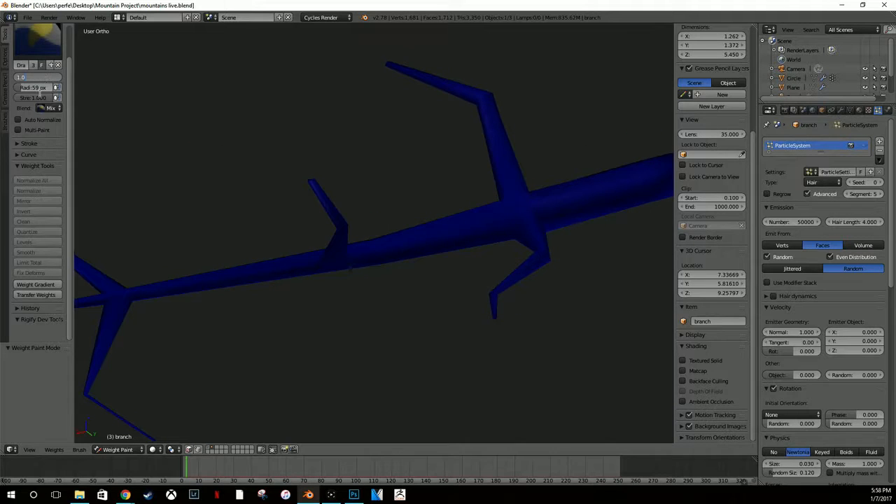
click(40, 98)
drag(40, 99, 18, 99)
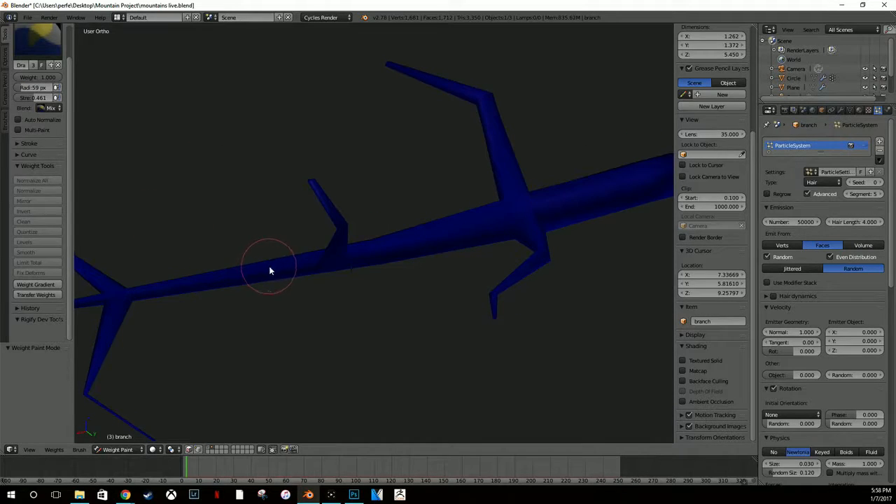
middle_drag(229, 288, 420, 277)
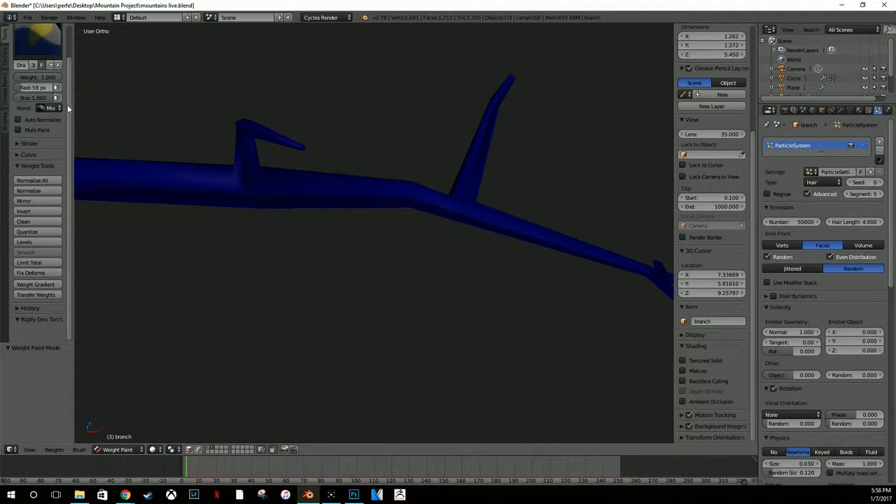
drag(49, 77, 58, 98)
middle_drag(357, 194, 159, 44)
key(ctrl+z)
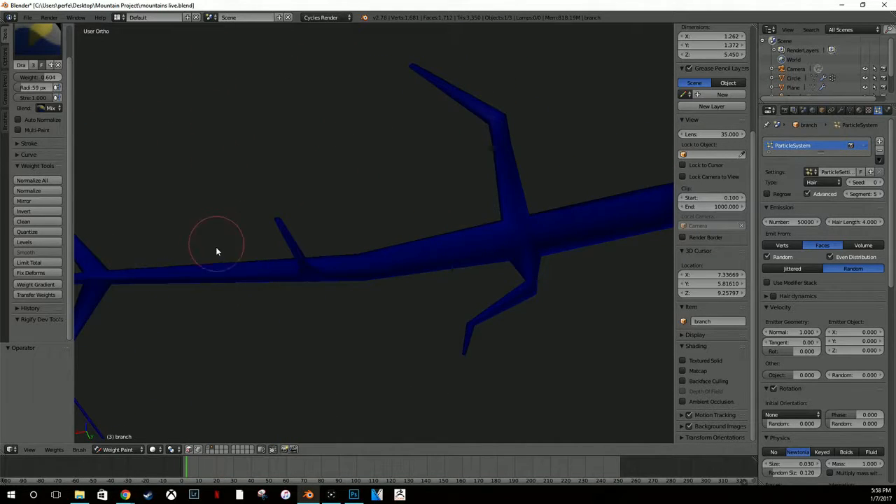
Step: Enter Edit Mode and add 13 centred loop cuts to the thin branch section before the outer fork
key(Tab)
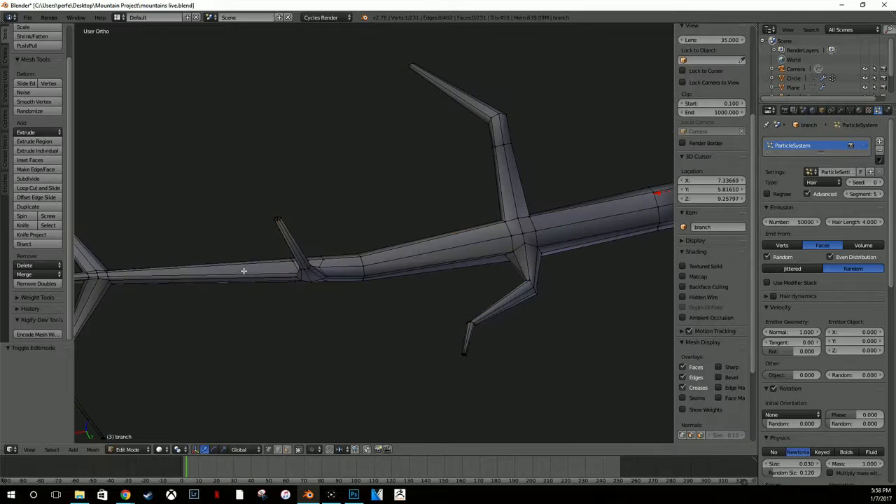
key(ctrl+r)
scroll(214, 266, up, 12)
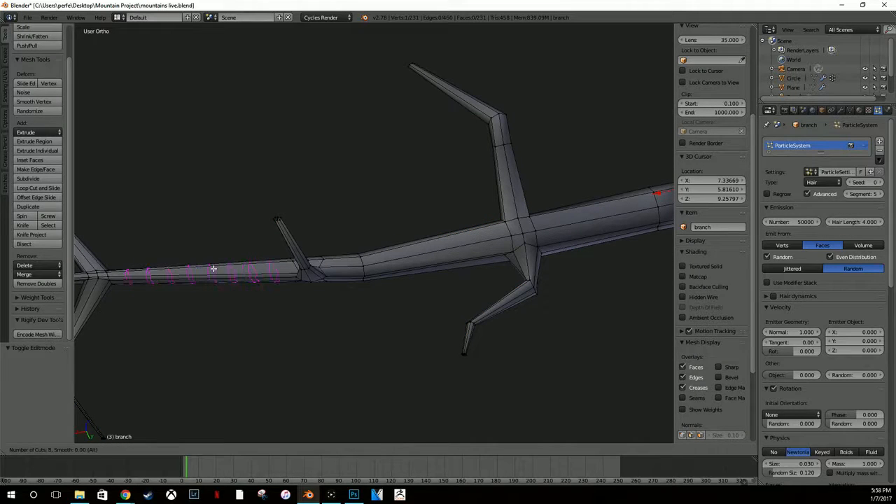
click(214, 266)
right_click(322, 269)
Step: Add 11 loop cuts to the section between the bend and the large fork, and 12 to the thick section beyond it
key(ctrl+r)
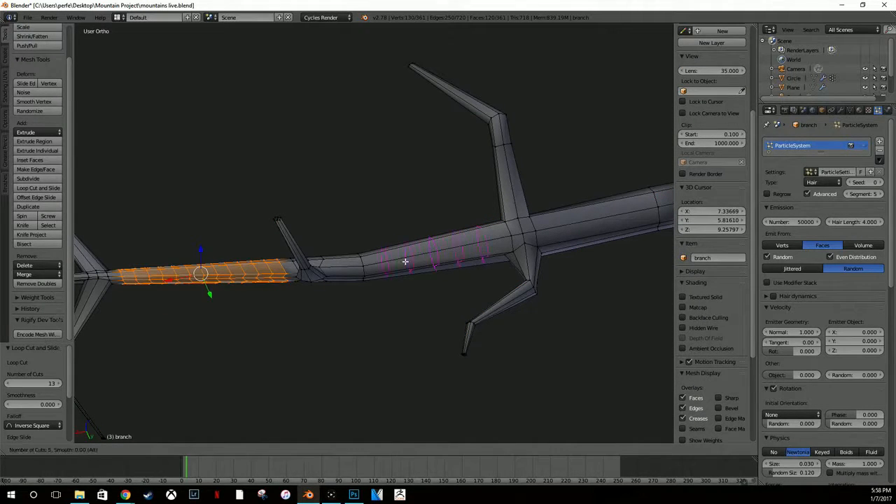
click(404, 260)
right_click(422, 260)
key(ctrl+r)
scroll(576, 240, up, 11)
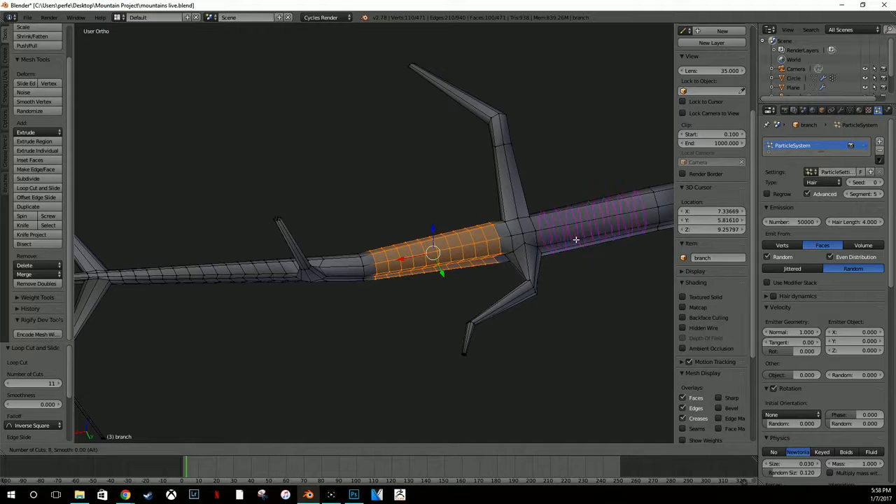
click(576, 240)
right_click(576, 240)
Step: Add 7 centred loop cuts to the short section at the branch's thick base end
middle_drag(615, 237, 496, 267)
key(ctrl+r)
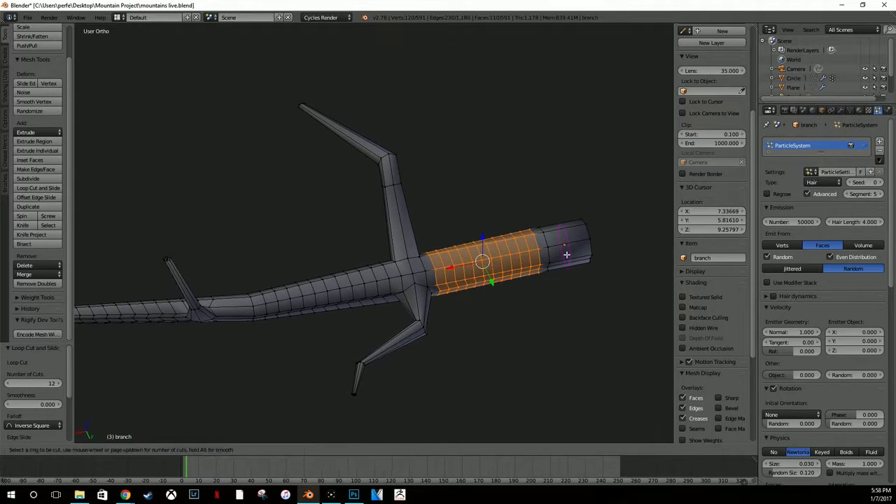
scroll(565, 254, up, 6)
click(565, 253)
right_click(565, 253)
Step: Add 22 centred loop cuts along the long thin section at the branch's tip
middle_drag(565, 253, 512, 250)
key(ctrl+e)
key(ctrl+r)
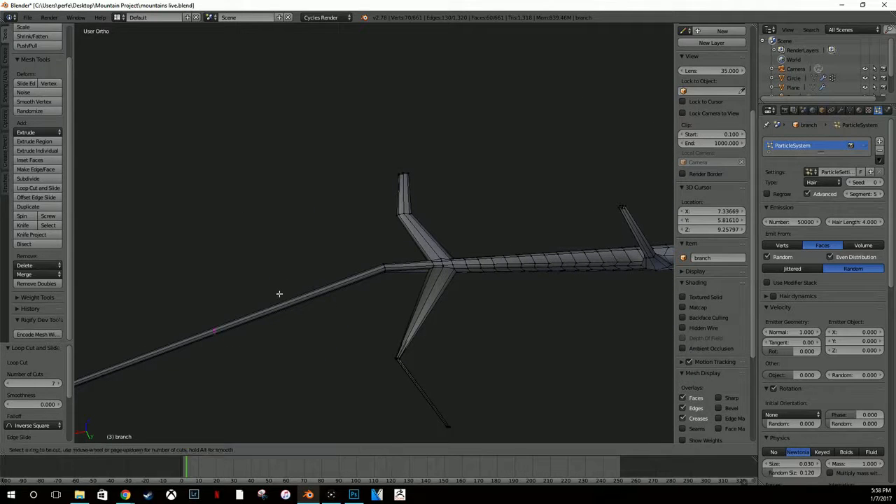
scroll(245, 311, up, 12)
click(246, 306)
right_click(248, 301)
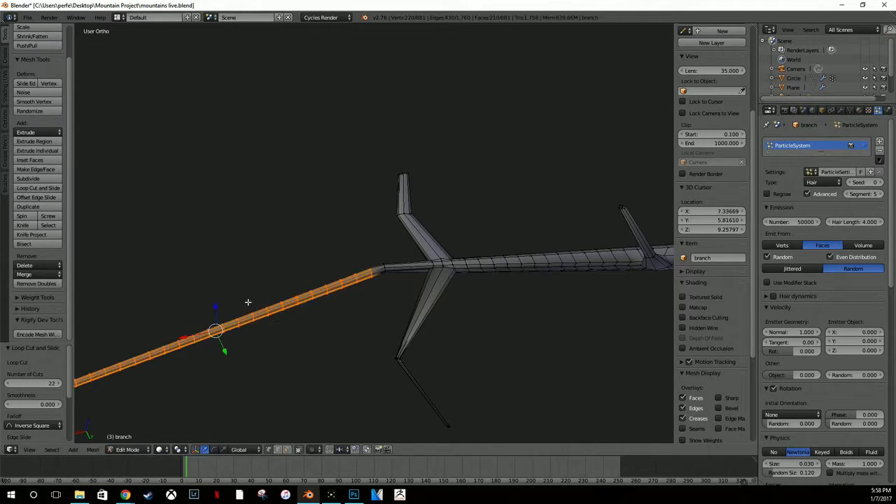
Step: Add 6 centred loop cuts to the short section between the outer fork and the long tip section
key(ctrl+r)
scroll(411, 267, up, 5)
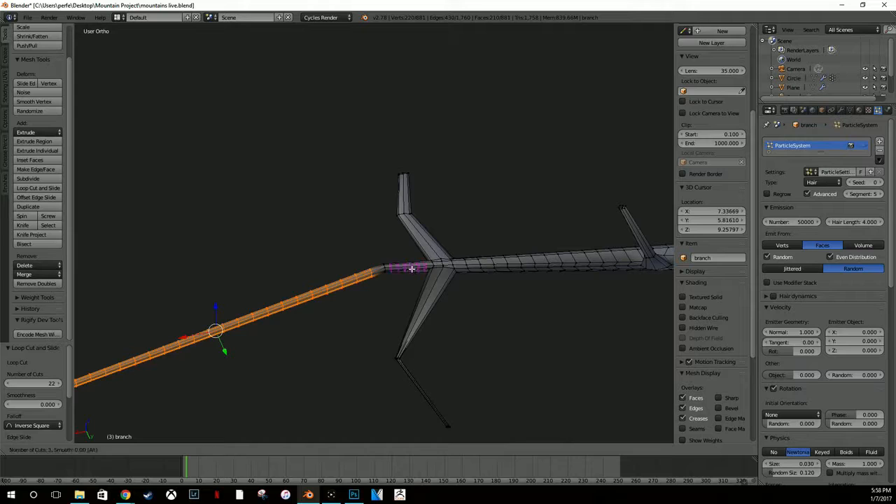
click(411, 267)
right_click(413, 250)
Step: Select the end-cap vertices of the short side twig at the outer fork, scale them to 0.268 along X, and shrink them uniformly
alt+right_click(407, 170)
alt+right_click(404, 173)
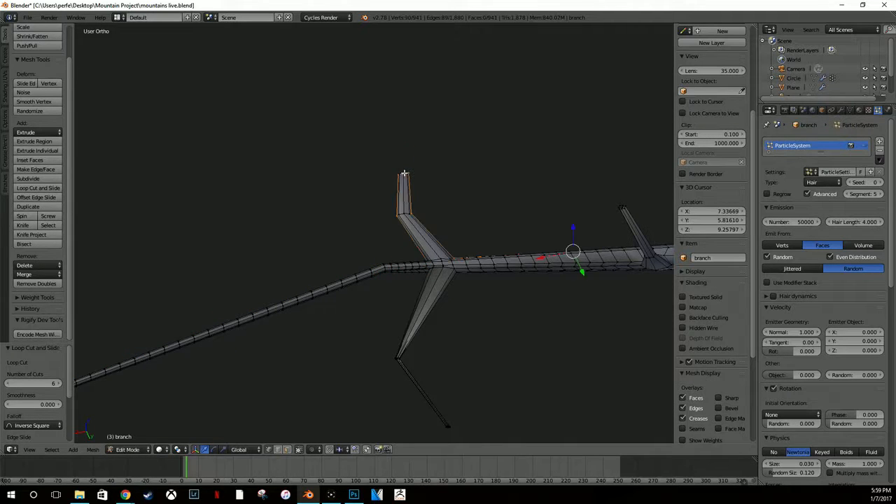
scroll(414, 162, up, 7)
shift+middle_drag(492, 196, 453, 396)
alt+right_click(439, 224)
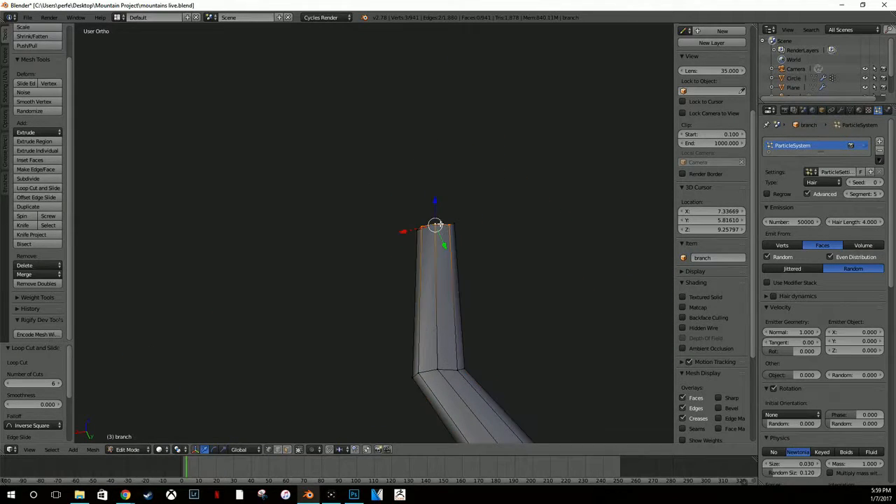
middle_drag(441, 224, 249, 233)
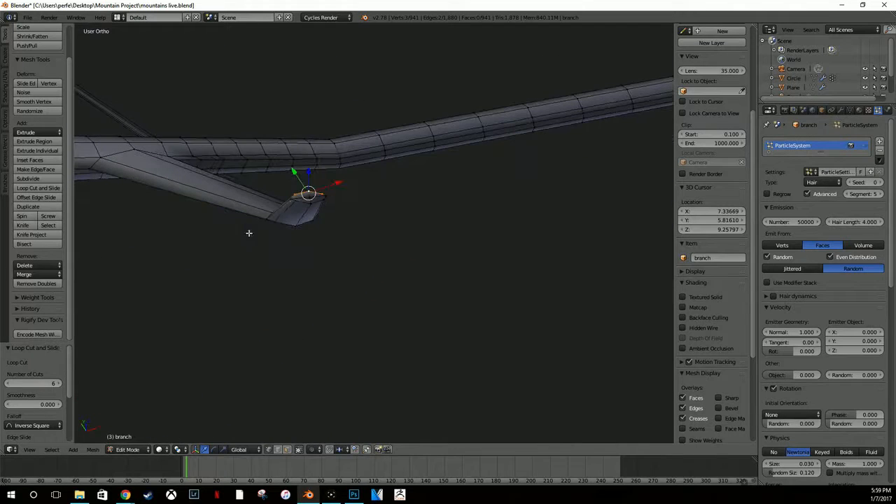
alt+shift+right_click(298, 199)
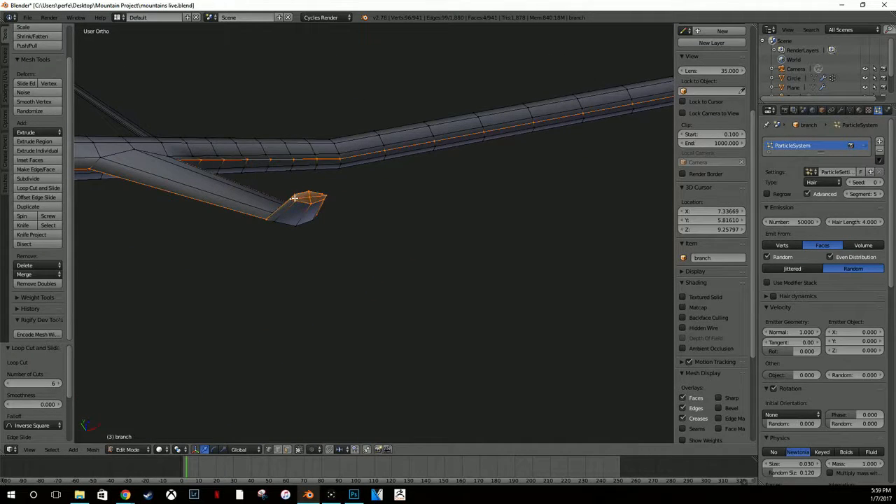
right_click(308, 202)
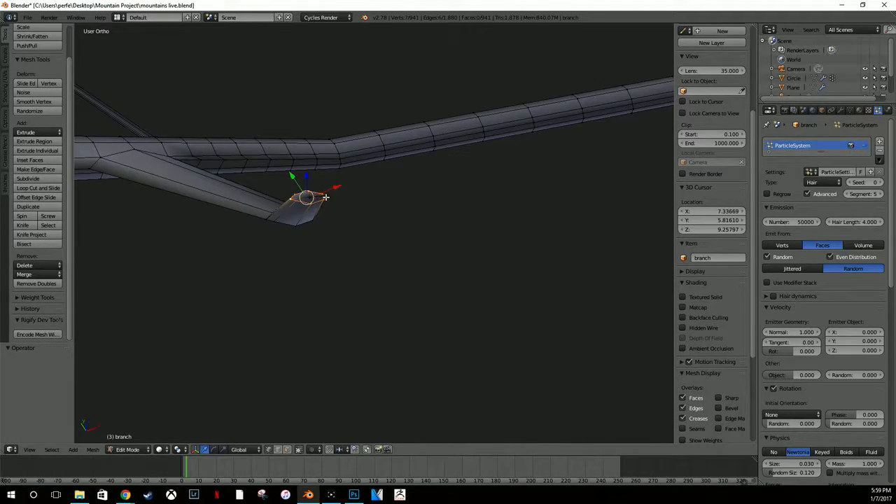
shift+right_click(326, 197)
shift+right_click(326, 197)
shift+right_click(328, 197)
click(310, 196)
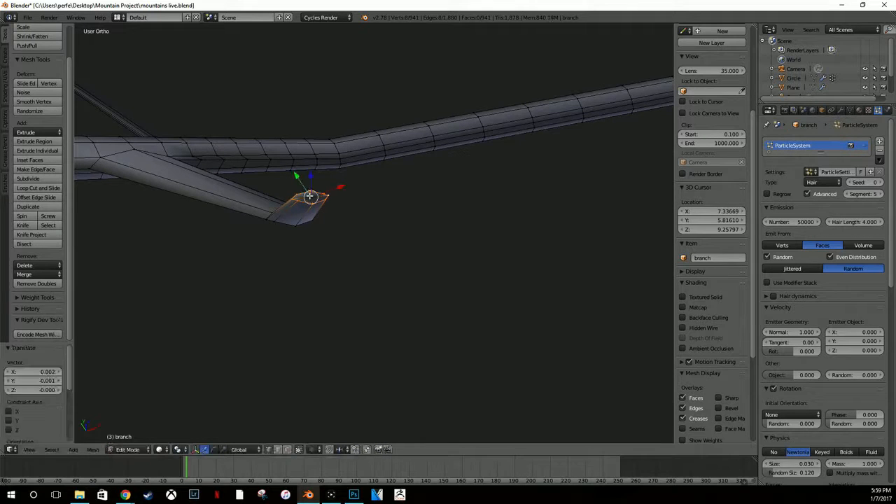
shift+right_click(309, 196)
middle_drag(320, 201, 319, 205)
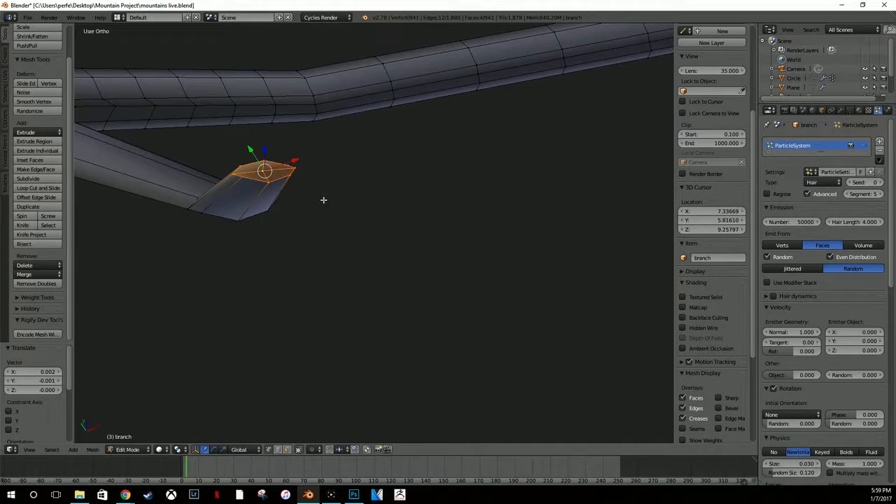
key(s)
key(x)
click(277, 183)
key(s)
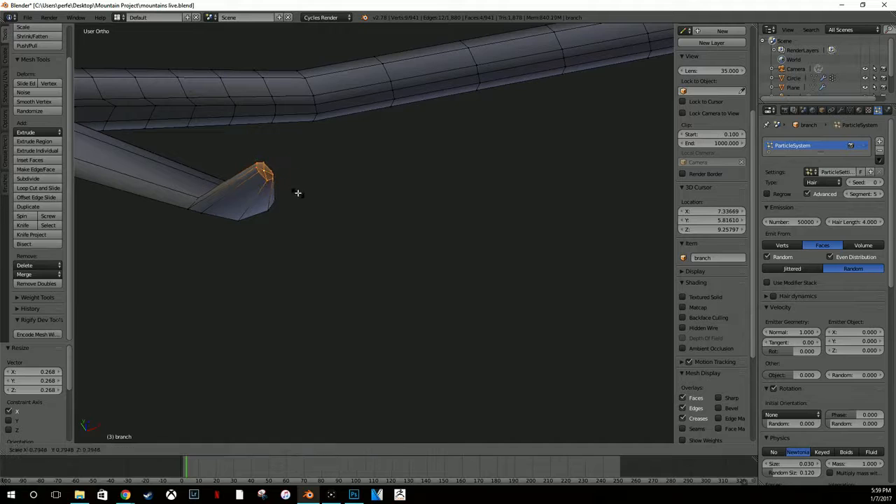
click(285, 180)
Step: Switch the branch from Edit Mode to Weight Paint mode and set the brush weight to 0.479
key(Tab)
scroll(292, 183, down, 6)
middle_drag(292, 189, 382, 264)
scroll(381, 263, down, 4)
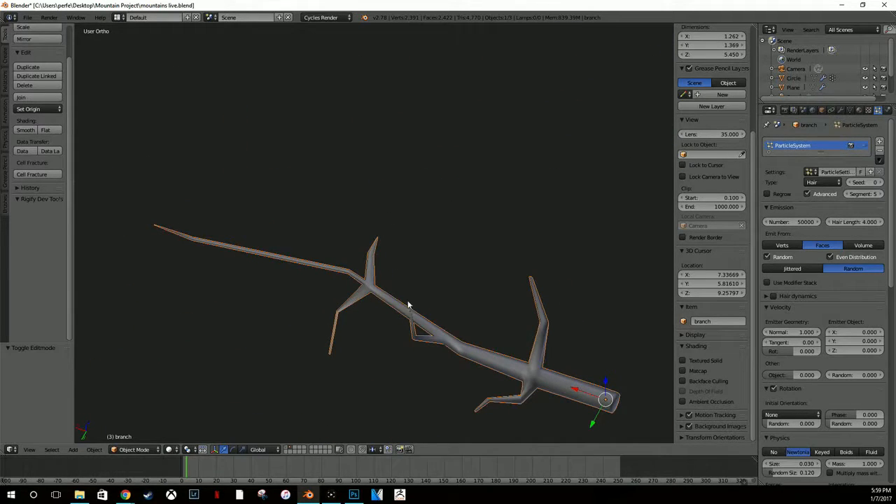
key(ctrl+Tab)
drag(394, 301, 429, 315)
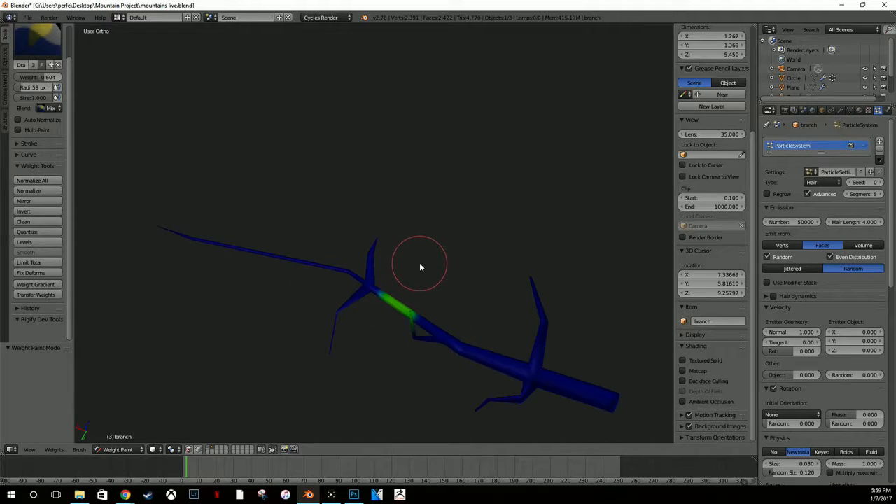
key(ctrl+z)
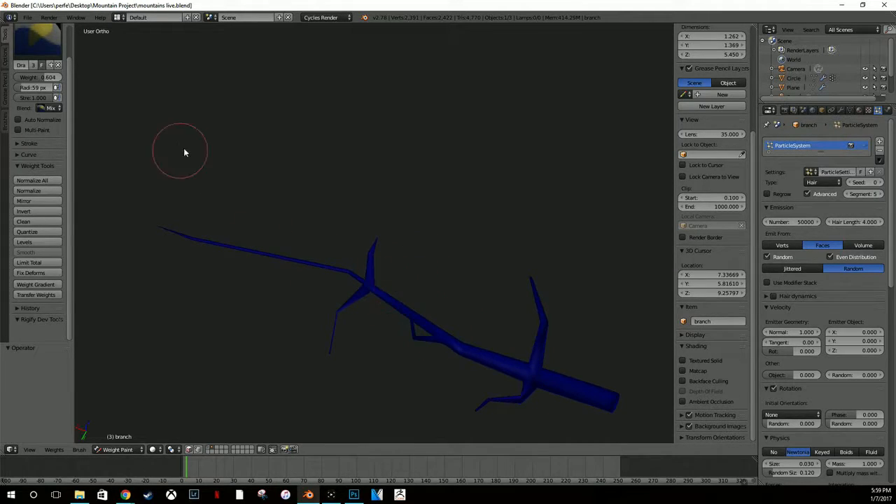
drag(46, 78, 41, 78)
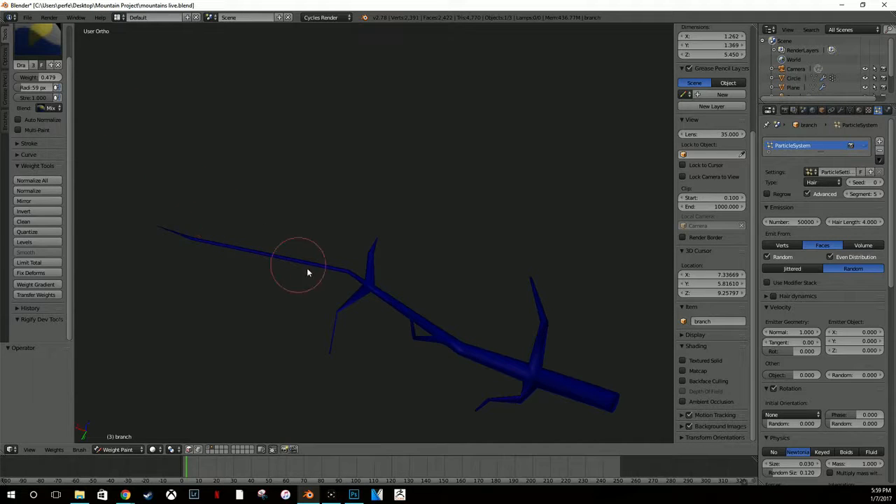
Step: Paint weight 0.479 along the long thin section beyond the outer fork, covering it from several sides
scroll(304, 260, up, 5)
mouse_move(304, 261)
middle_down()
mouse_move(353, 249)
mouse_move(378, 280)
middle_up()
drag(373, 348, 291, 382)
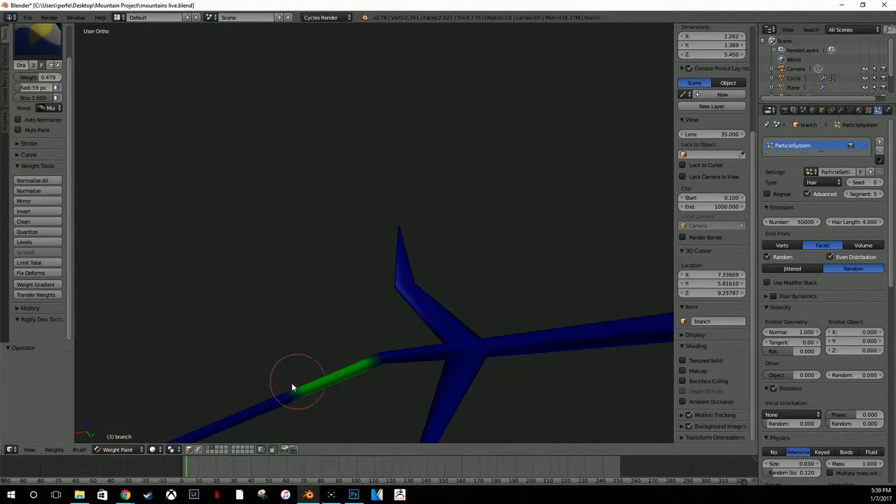
shift+middle_drag(331, 360, 526, 117)
drag(519, 136, 336, 213)
mouse_move(245, 238)
mouse_down()
mouse_move(352, 215)
mouse_move(308, 230)
mouse_up()
scroll(281, 241, down, 1)
middle_drag(279, 245, 304, 120)
middle_drag(437, 185, 451, 236)
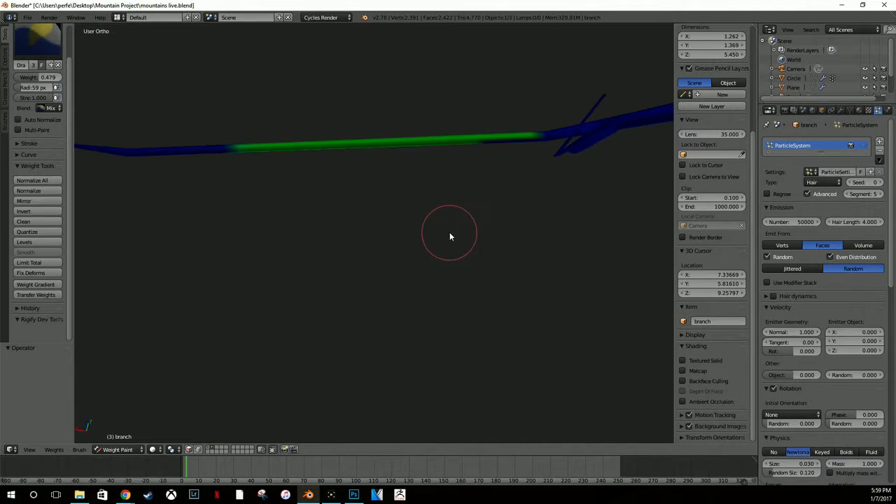
mouse_move(521, 134)
mouse_down()
mouse_move(244, 133)
mouse_move(236, 154)
mouse_up()
mouse_move(236, 154)
middle_down()
mouse_move(286, 216)
mouse_move(460, 240)
mouse_move(537, 130)
middle_up()
drag(537, 130, 352, 136)
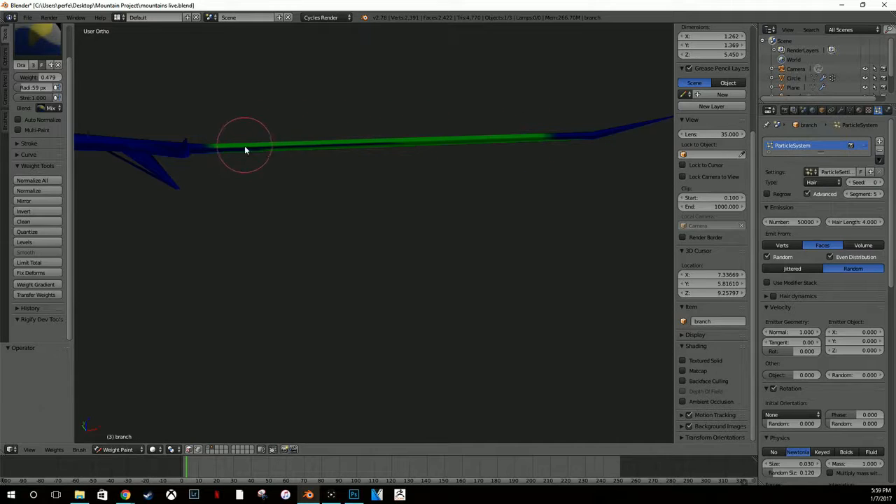
drag(245, 149, 370, 150)
Step: Paint the main stem between the outer fork and the middle side twig on several sides with weight 0.479
mouse_move(370, 150)
middle_down()
mouse_move(544, 208)
mouse_move(360, 196)
middle_up()
drag(360, 196, 231, 182)
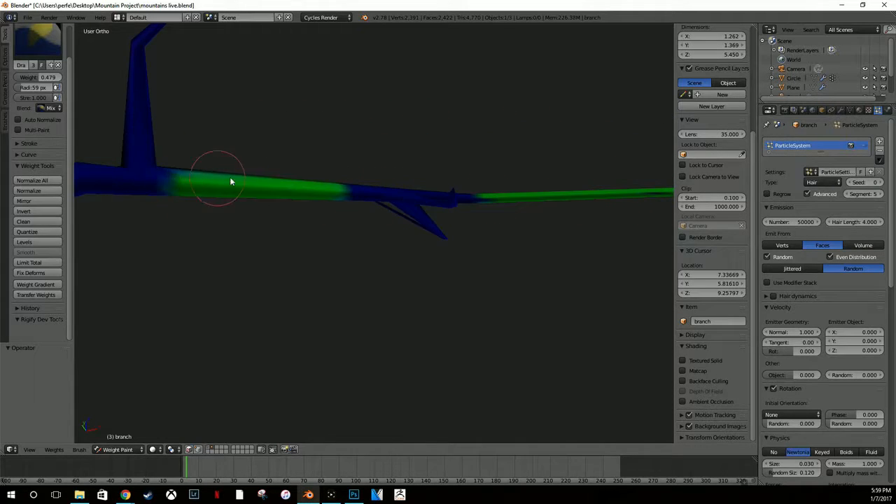
middle_drag(232, 182, 646, 168)
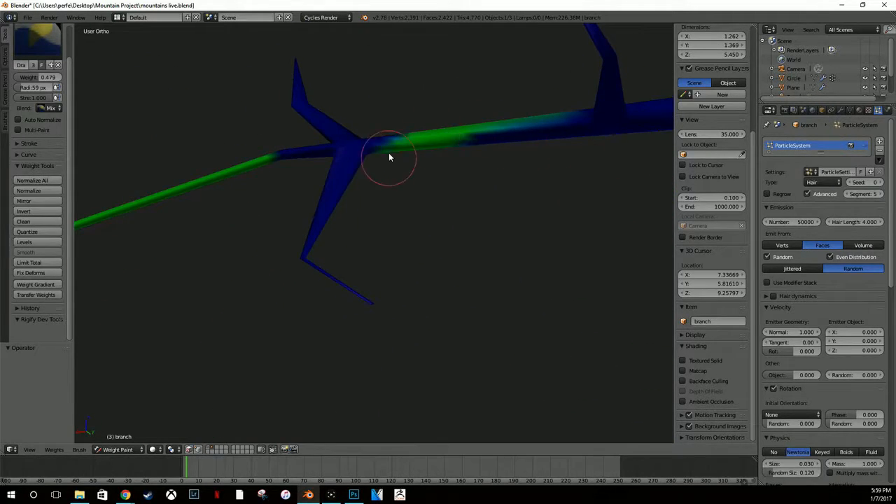
drag(390, 157, 566, 148)
mouse_move(566, 147)
middle_down()
mouse_move(576, 110)
mouse_move(488, 124)
middle_up()
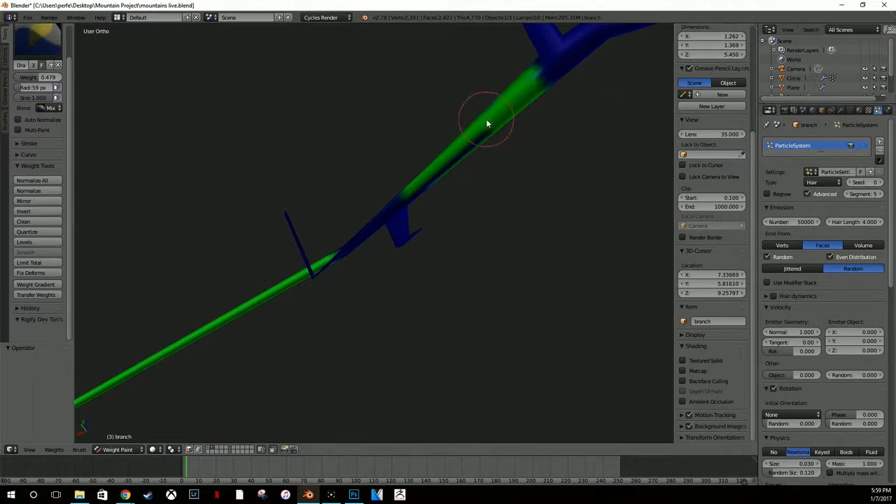
Step: Paint weight 0.479 on the thick stem from the middle side twig past the large fork to the base end
mouse_move(442, 188)
middle_down()
mouse_move(480, 201)
mouse_move(440, 212)
mouse_move(291, 160)
mouse_move(536, 170)
middle_up()
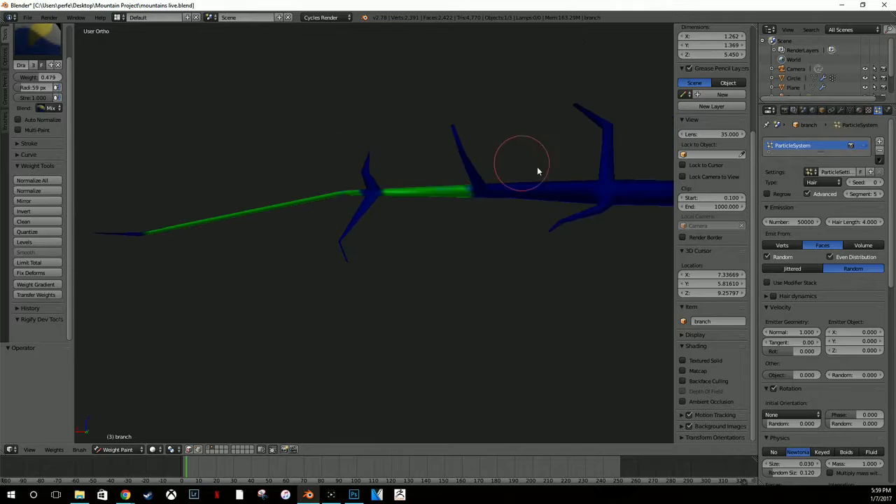
mouse_move(536, 170)
mouse_down()
mouse_move(551, 197)
mouse_move(574, 174)
mouse_up()
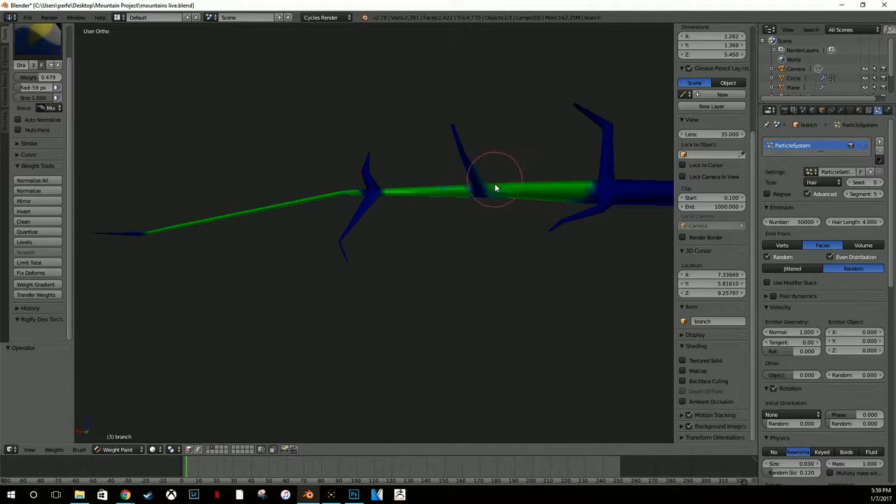
mouse_move(494, 188)
middle_down()
mouse_move(586, 200)
mouse_move(402, 208)
middle_up()
drag(226, 245, 237, 257)
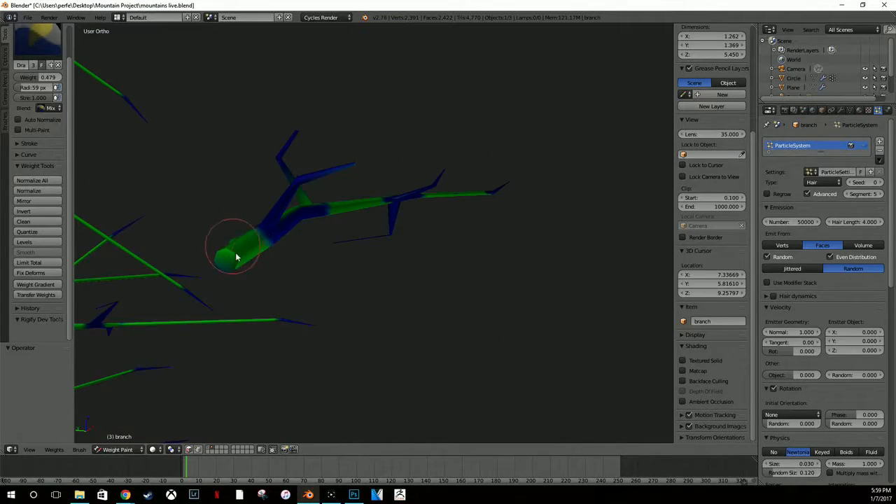
middle_drag(281, 237, 607, 126)
shift+middle_drag(629, 230, 540, 203)
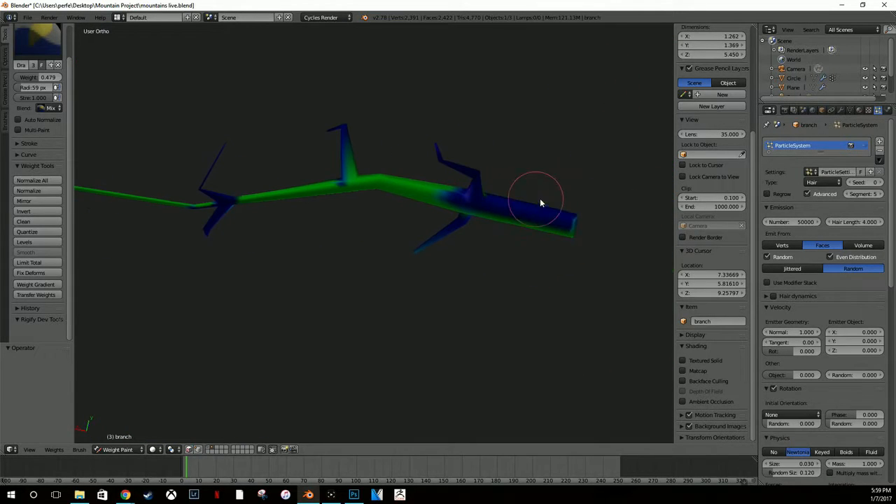
drag(496, 216, 464, 213)
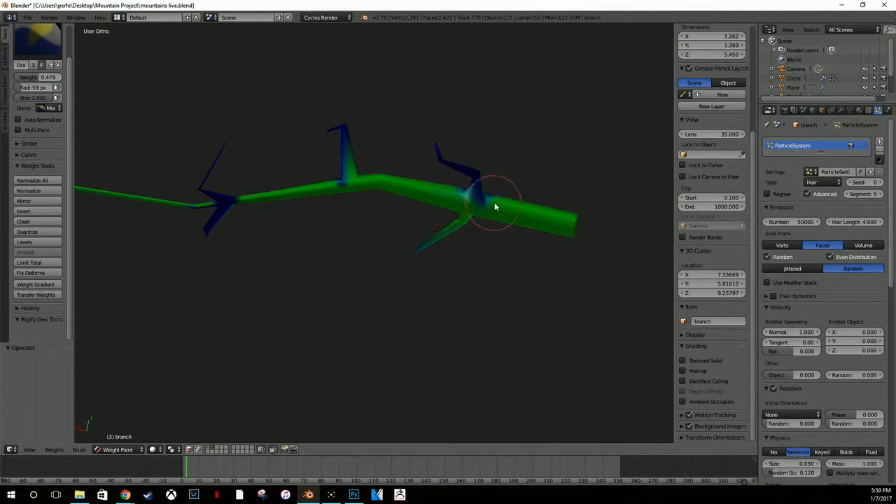
Step: Fill the unpainted areas of the stem around the large fork with weight 0.479
scroll(491, 203, up, 6)
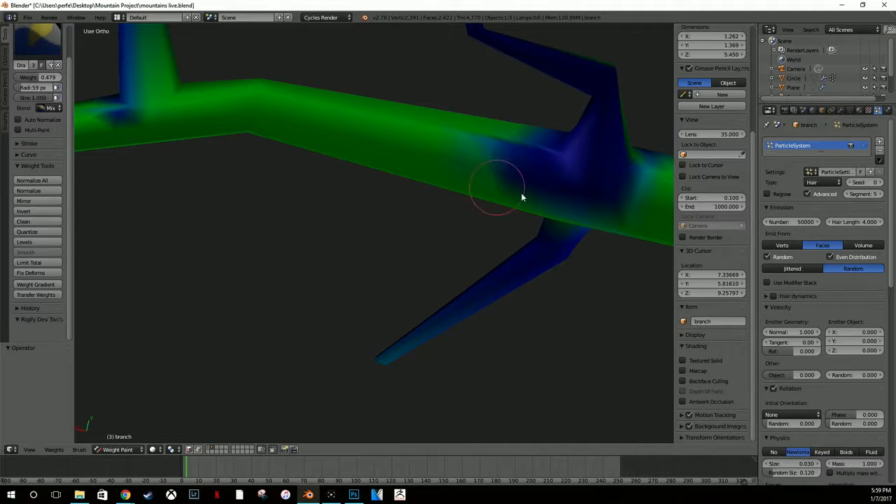
mouse_move(610, 183)
middle_down()
mouse_move(554, 230)
mouse_move(492, 168)
mouse_move(518, 257)
middle_up()
mouse_move(517, 257)
mouse_down()
mouse_move(436, 194)
mouse_move(536, 208)
mouse_move(451, 192)
mouse_up()
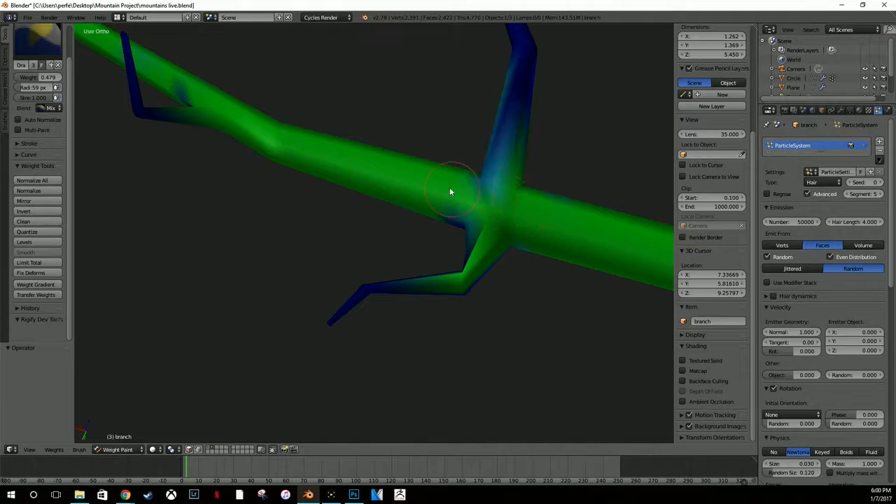
middle_drag(450, 192, 536, 100)
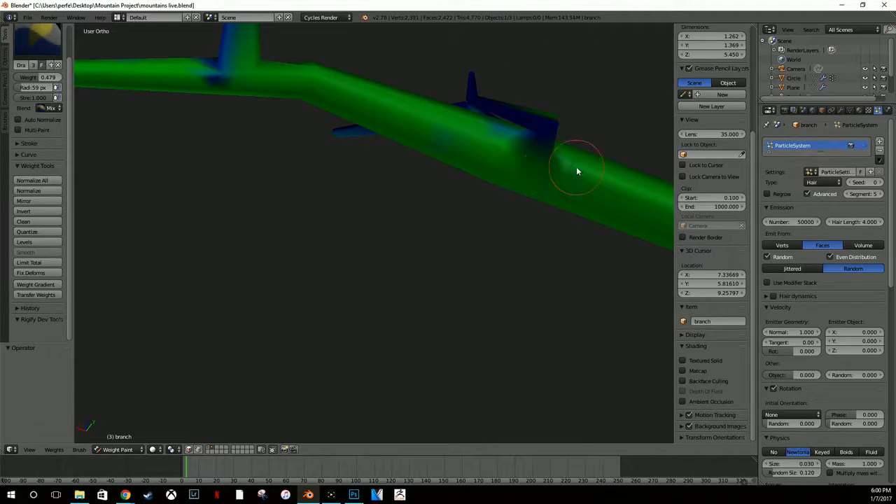
middle_drag(529, 181, 480, 244)
scroll(560, 256, down, 5)
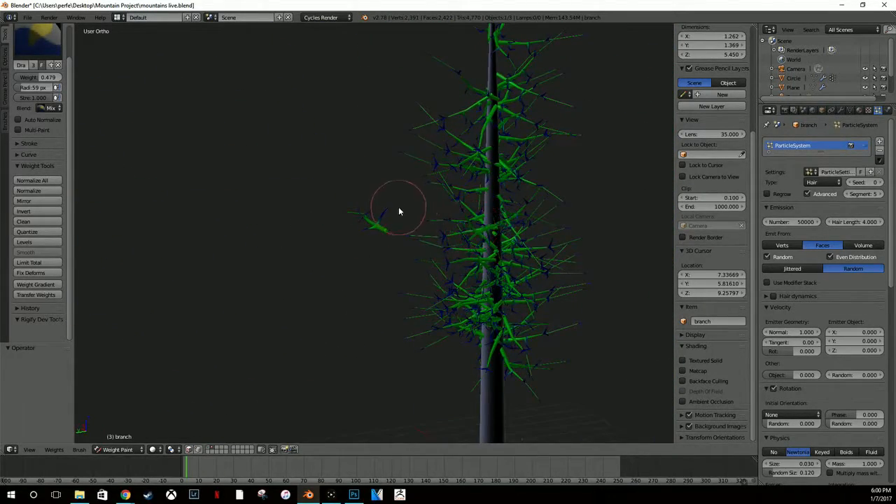
Step: Return the branch to Object Mode and assign the vertex group Group to the particle system's density
key(ctrl+Tab)
key(KP_Decimal)
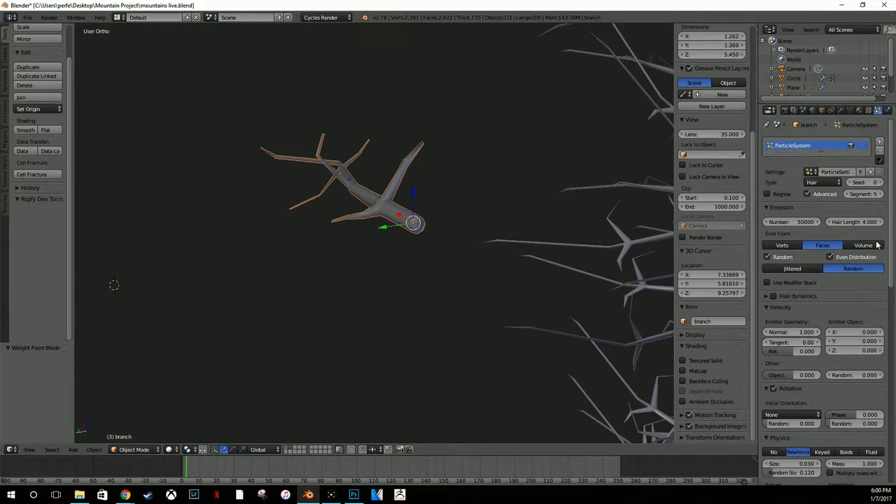
scroll(861, 294, down, 10)
click(812, 359)
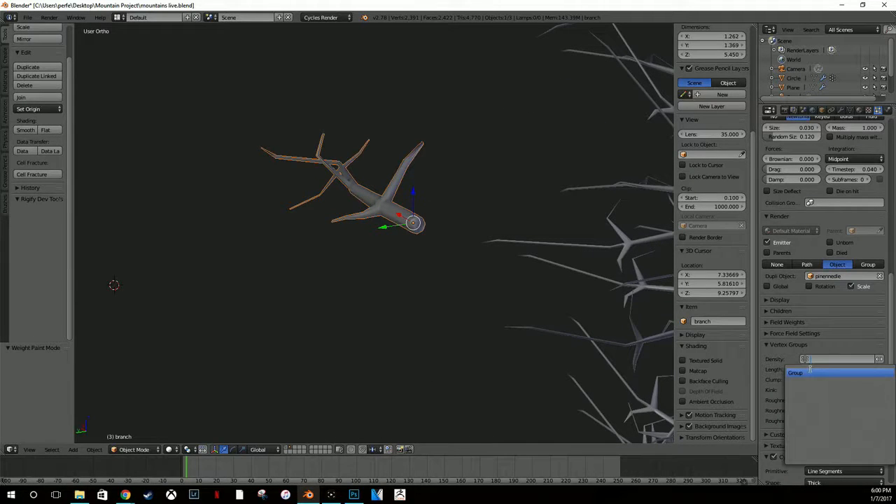
click(810, 372)
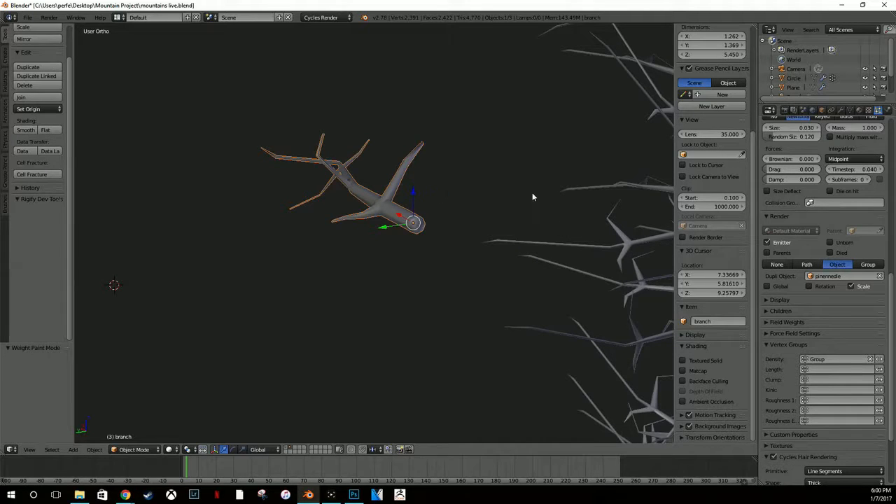
Step: Show the branch's particle system in the viewport and invert the effect of its density vertex group
scroll(857, 147, up, 12)
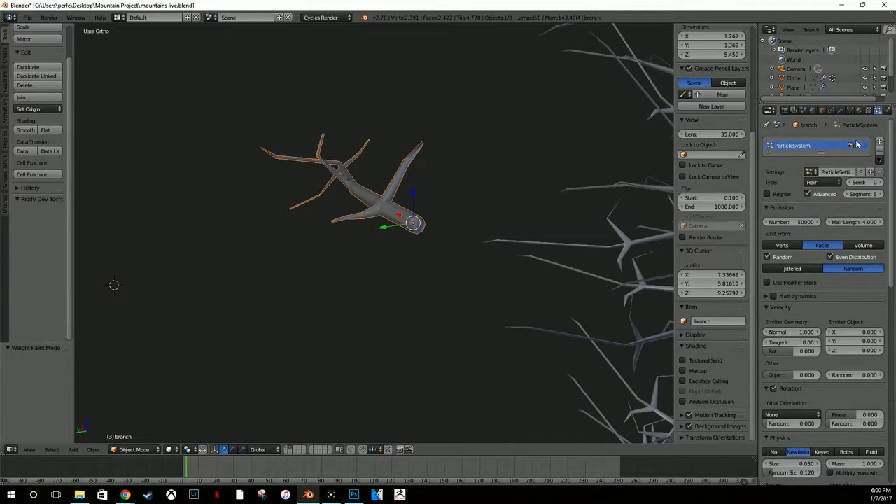
click(863, 145)
scroll(441, 203, up, 4)
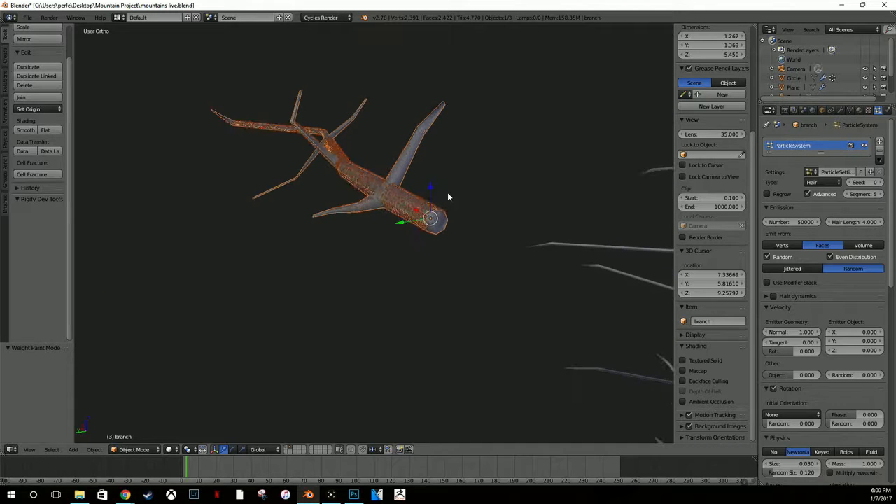
shift+middle_drag(487, 93, 480, 170)
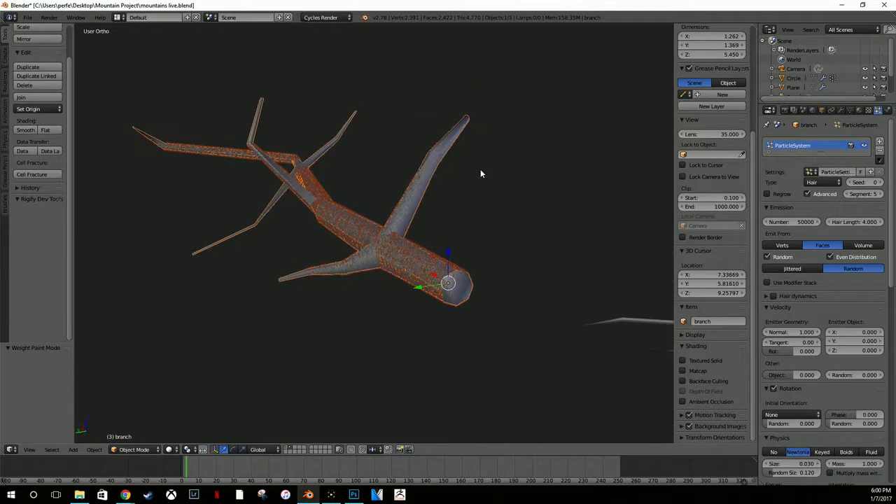
scroll(854, 210, down, 10)
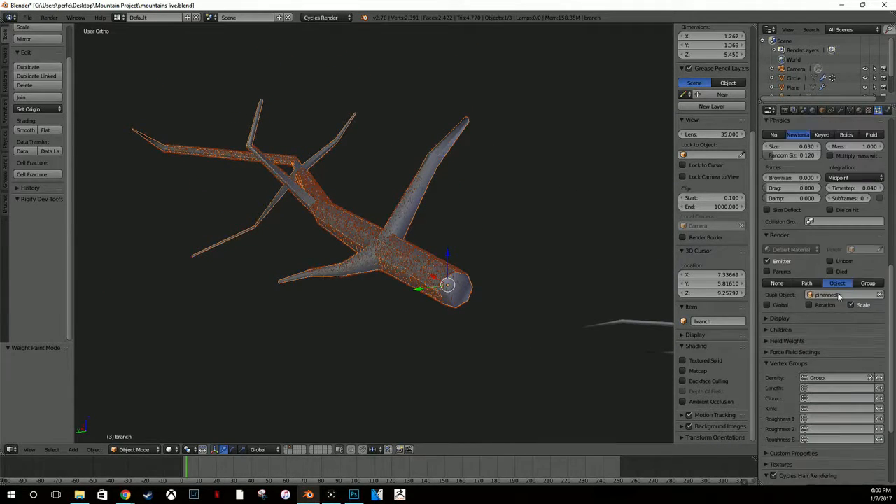
click(880, 378)
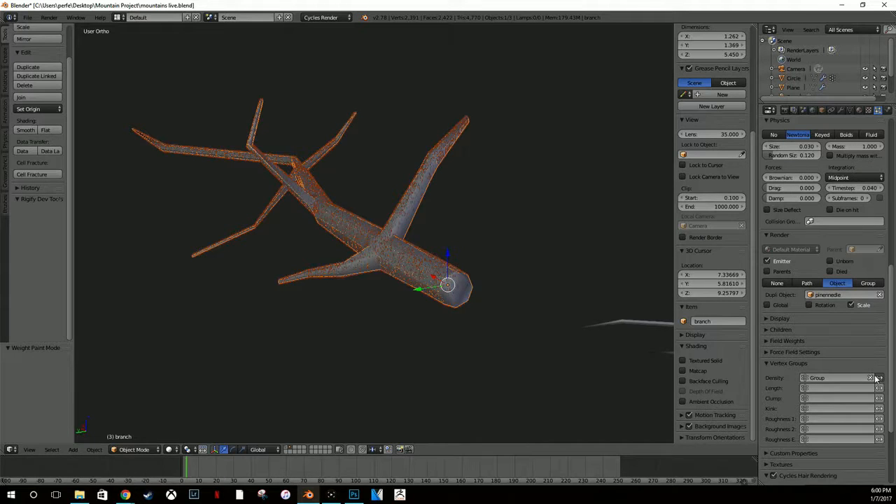
Step: Put the branch back into Weight Paint mode with the stem between its forks in close view
scroll(383, 258, up, 6)
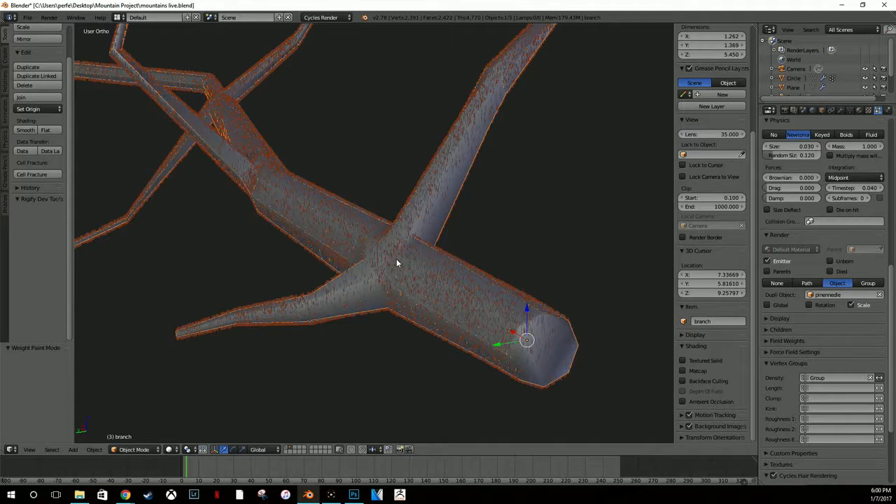
middle_drag(383, 249, 461, 262)
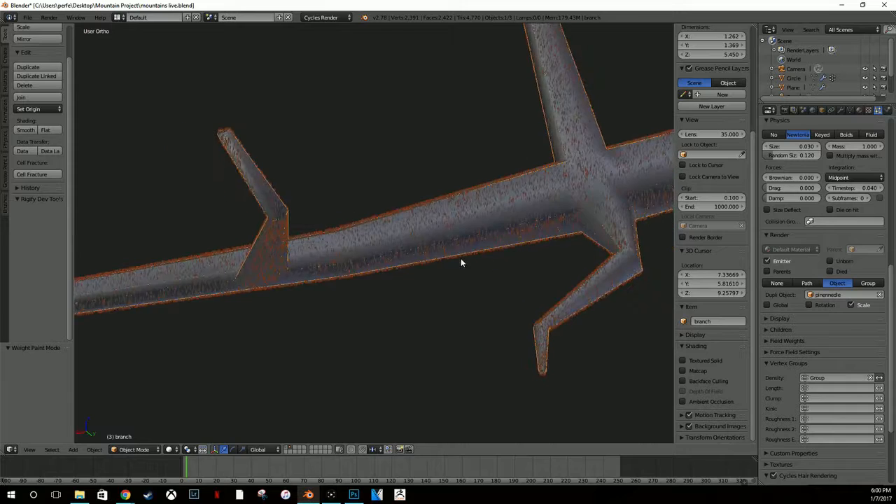
key(ctrl+Tab)
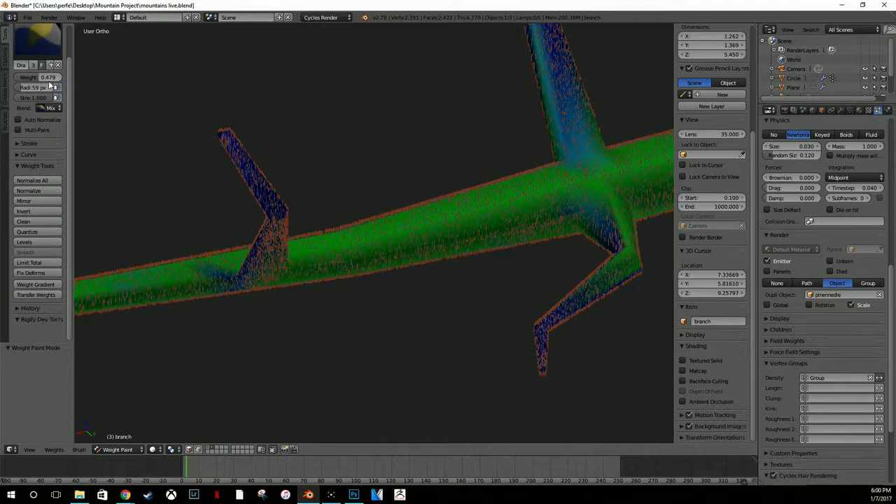
click(46, 78)
key(Return)
drag(32, 77, 63, 77)
drag(419, 233, 432, 249)
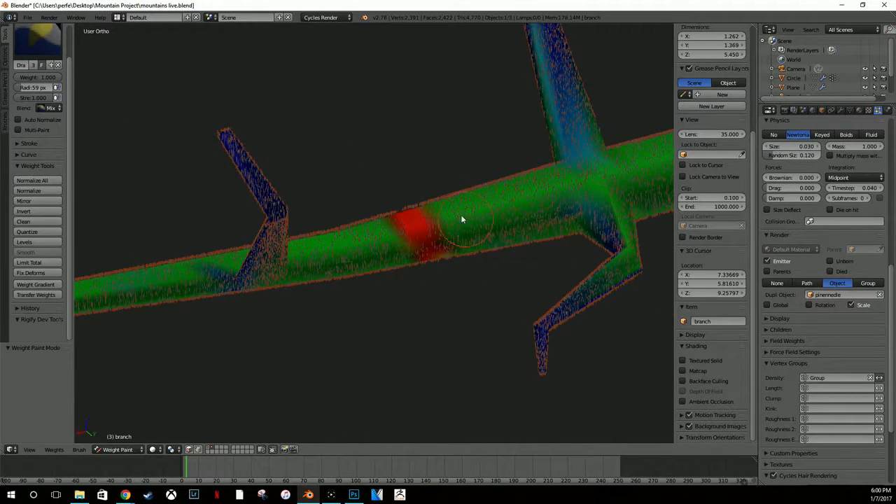
drag(460, 187, 490, 213)
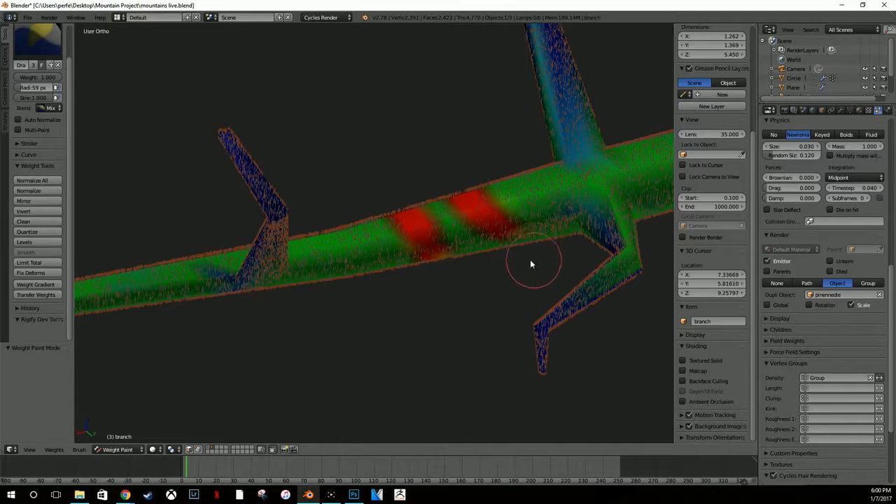
key(f)
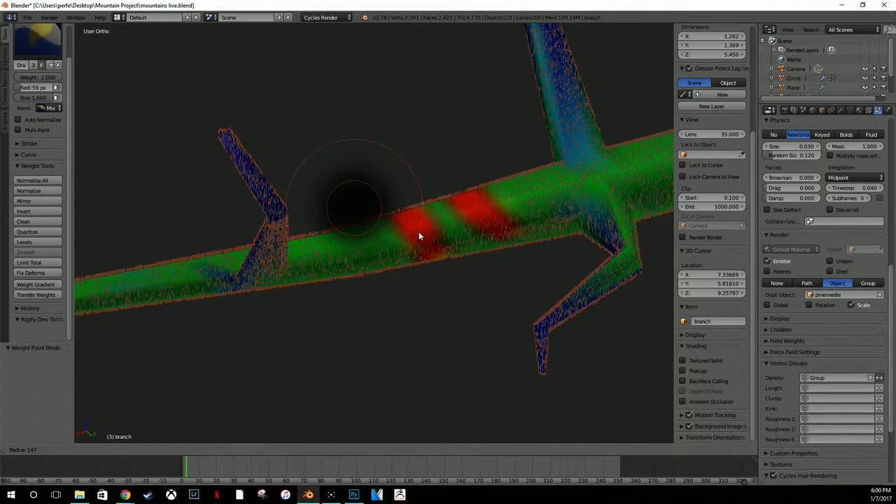
click(418, 232)
mouse_move(401, 261)
mouse_down()
mouse_move(376, 269)
mouse_move(474, 233)
mouse_up()
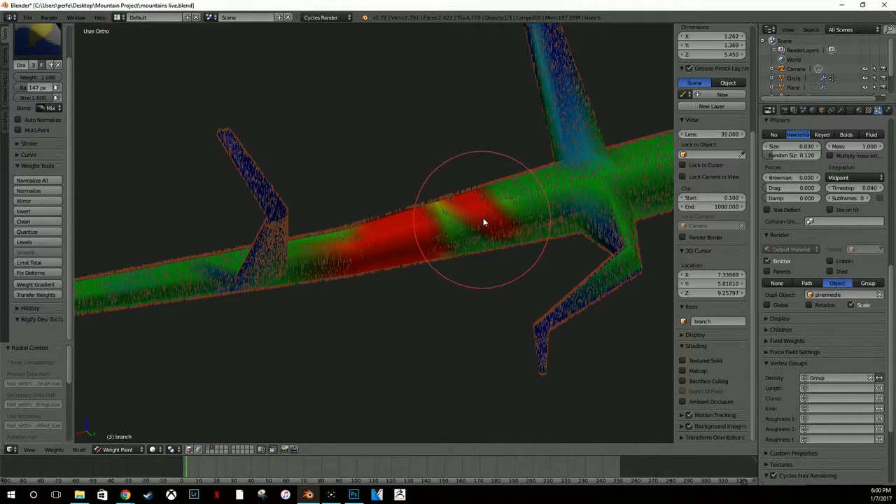
mouse_move(460, 200)
middle_down()
mouse_move(460, 150)
mouse_move(416, 147)
mouse_move(415, 242)
middle_up()
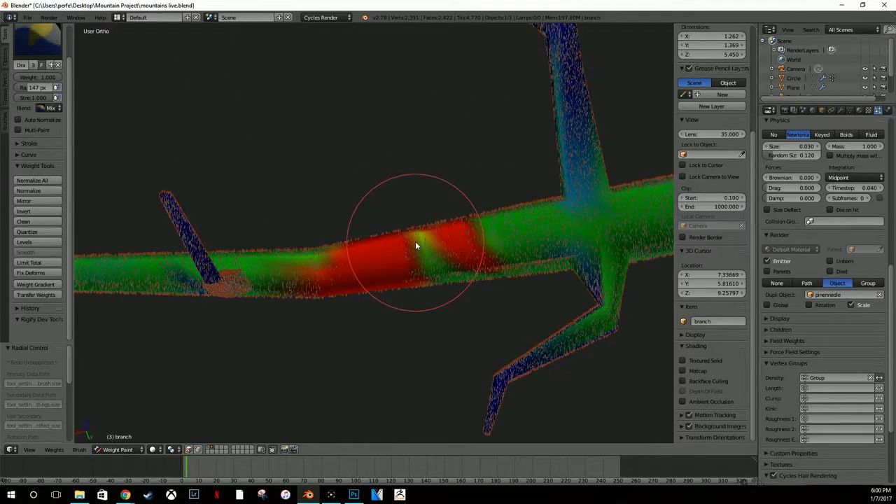
key(ctrl+z)
key(ctrl+alt+z)
key(ctrl+z)
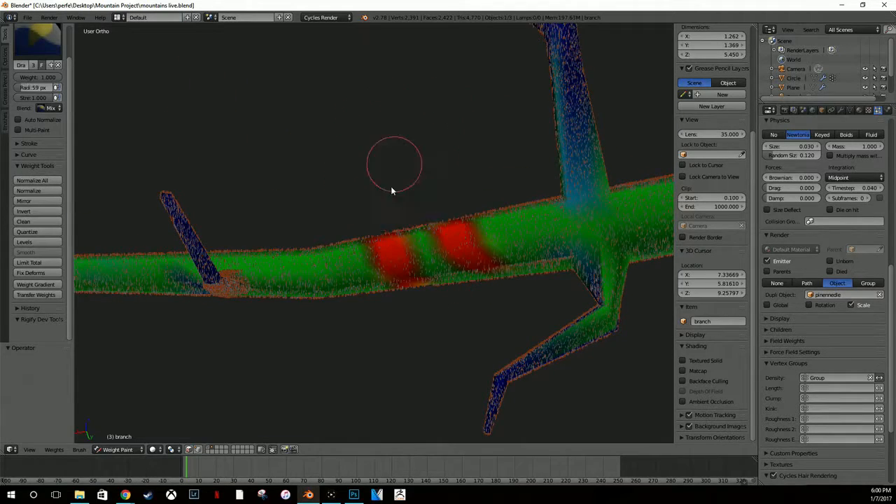
mouse_move(391, 195)
middle_down()
mouse_move(396, 231)
mouse_move(426, 258)
mouse_move(490, 283)
mouse_move(385, 211)
middle_up()
key(ctrl+z)
key(ctrl+z)
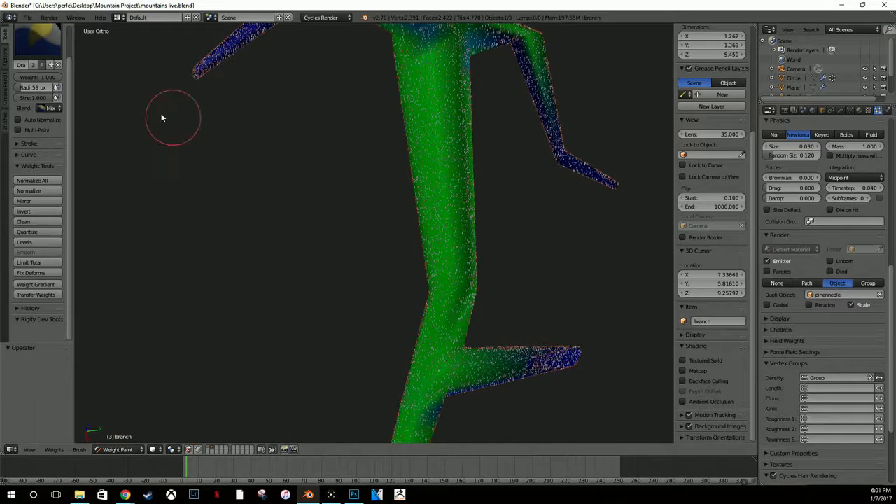
Step: Set the brush weight to 0.771 and paint the stem between the large fork and the middle side twig
drag(43, 77, 33, 77)
drag(445, 192, 364, 196)
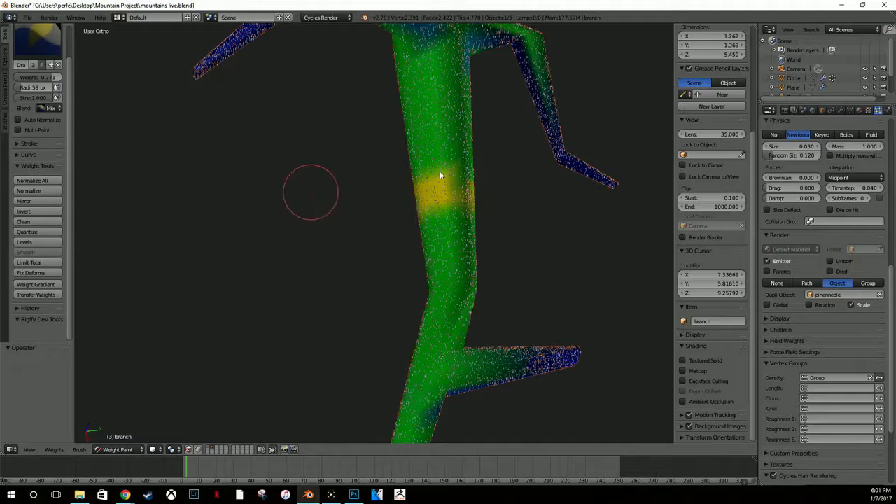
drag(439, 172, 482, 171)
mouse_move(383, 124)
mouse_down()
mouse_move(476, 134)
mouse_move(448, 86)
mouse_move(393, 89)
mouse_move(380, 100)
mouse_move(394, 161)
mouse_move(525, 200)
mouse_up()
Step: Hide the branch's particle system in the viewport and extend the 0.771 weight along the stem past the bend
mouse_move(530, 250)
middle_down()
mouse_move(438, 184)
mouse_move(436, 124)
mouse_move(693, 171)
middle_up()
scroll(805, 173, up, 10)
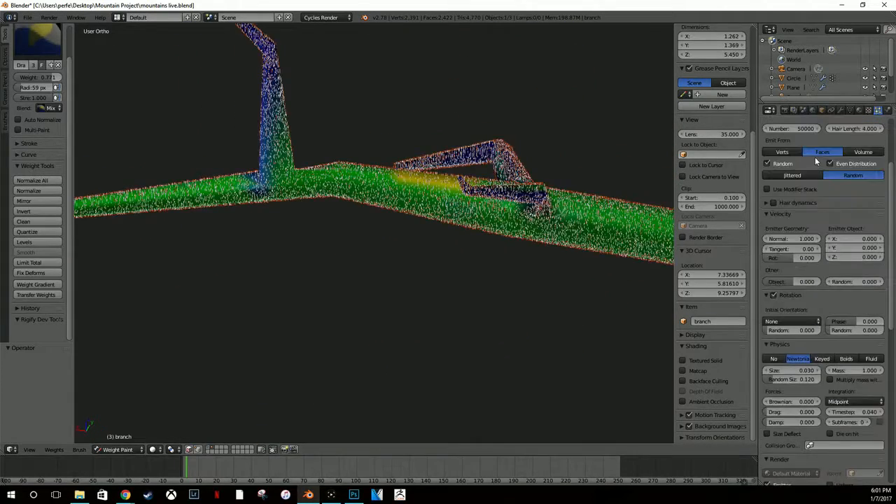
click(863, 146)
middle_drag(658, 203, 392, 272)
mouse_move(393, 271)
mouse_down()
mouse_move(343, 286)
mouse_move(320, 274)
mouse_up()
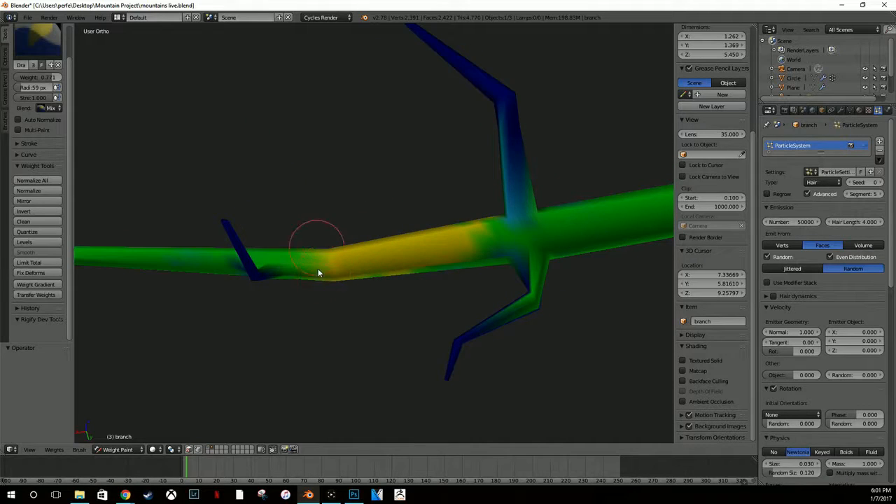
mouse_move(434, 262)
middle_down()
mouse_move(443, 135)
mouse_move(400, 187)
mouse_move(373, 160)
mouse_move(352, 264)
mouse_move(431, 294)
middle_up()
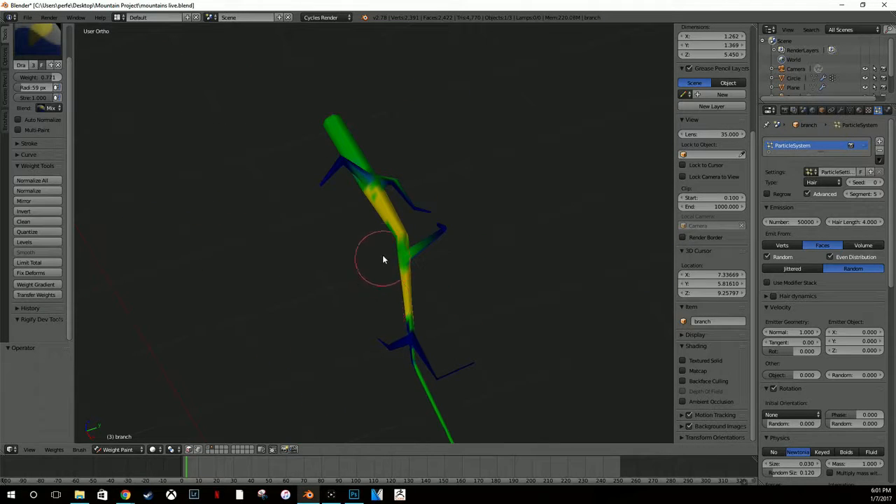
Step: Paint weight 0.771 along the stem's thick base end and along its thin outer tip
mouse_move(392, 266)
middle_down()
mouse_move(485, 290)
mouse_move(266, 234)
middle_up()
mouse_move(267, 234)
mouse_down()
mouse_move(291, 235)
mouse_move(239, 246)
mouse_up()
mouse_move(239, 246)
middle_down()
mouse_move(310, 226)
mouse_move(289, 220)
middle_up()
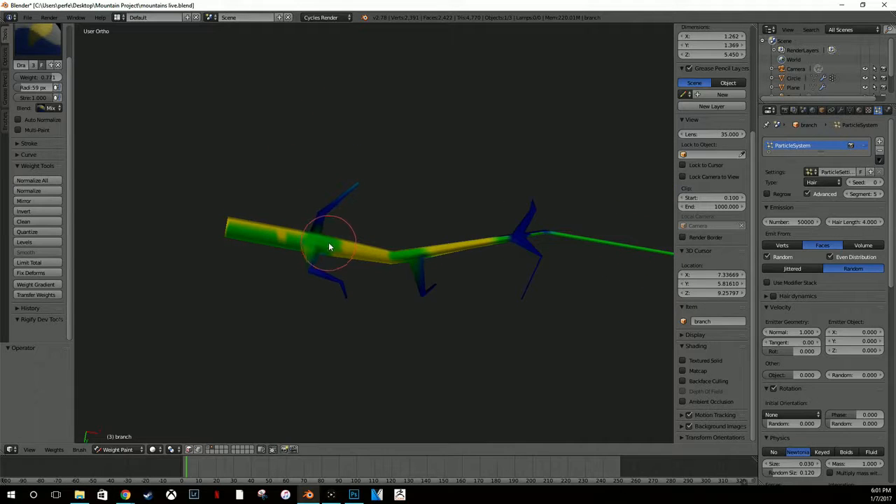
drag(329, 246, 150, 207)
drag(542, 254, 670, 251)
mouse_move(670, 250)
middle_down()
mouse_move(588, 301)
mouse_move(398, 273)
middle_up()
shift+middle_drag(184, 196, 432, 248)
drag(343, 243, 259, 210)
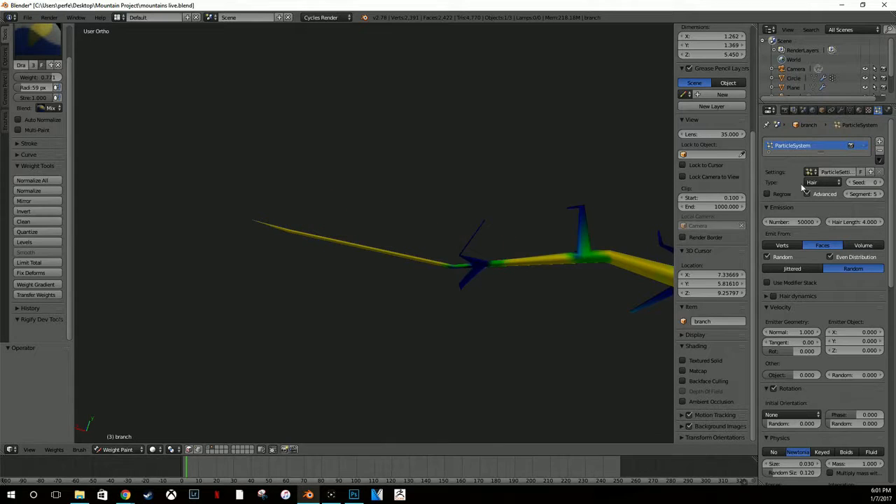
Step: Show the particle system again and paint weight 0.896 on the stem section between the outer fork and middle twig
click(862, 148)
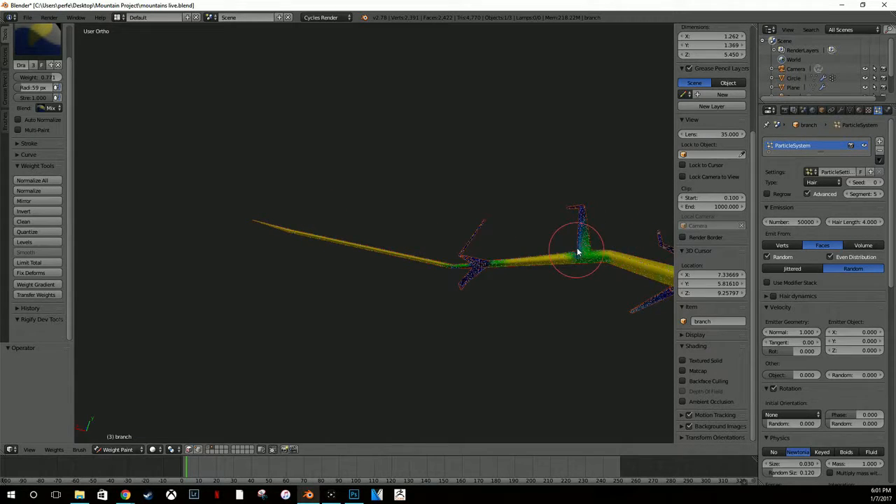
scroll(594, 253, up, 4)
scroll(636, 271, up, 3)
shift+middle_drag(644, 273, 245, 216)
middle_drag(609, 277, 538, 203)
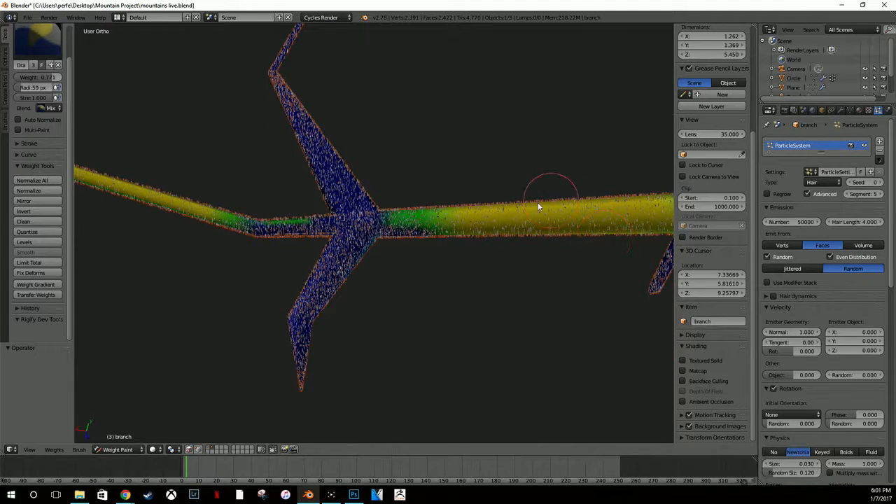
drag(55, 77, 61, 78)
drag(508, 210, 603, 212)
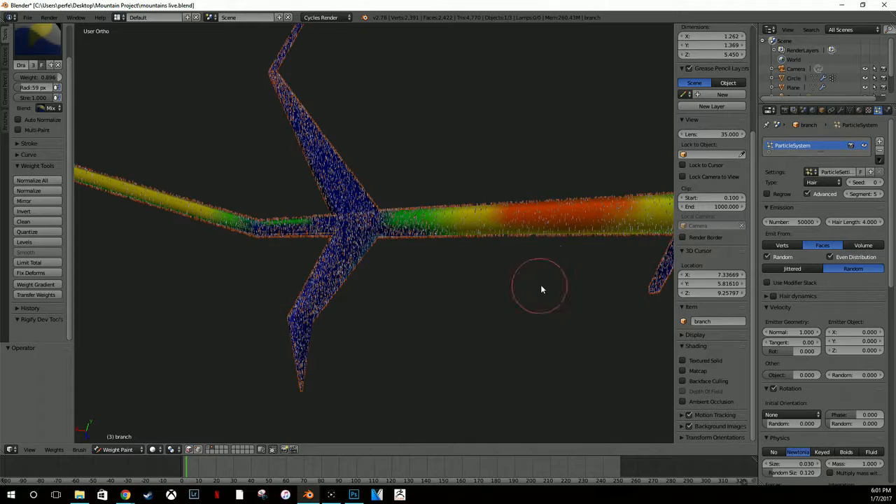
Step: Return the branch to Object Mode and check the needle coverage in a rendered viewport preview
middle_drag(584, 223, 423, 301)
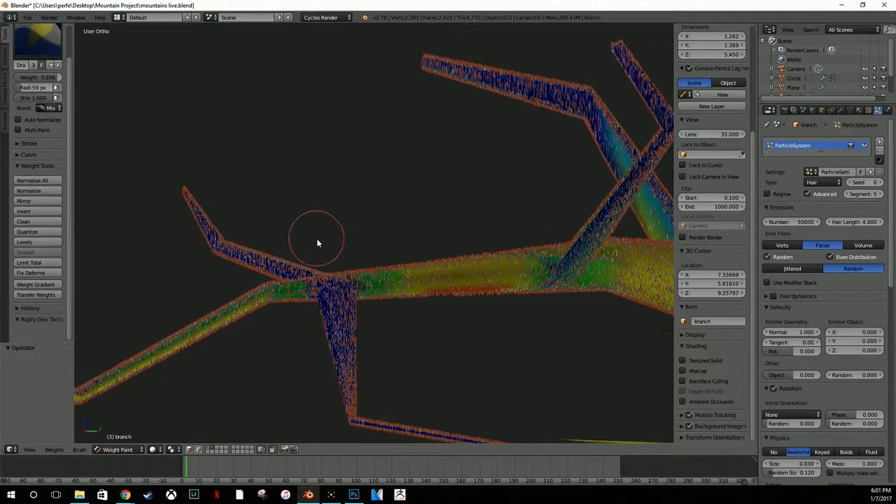
key(ctrl+Tab)
key(shift+z)
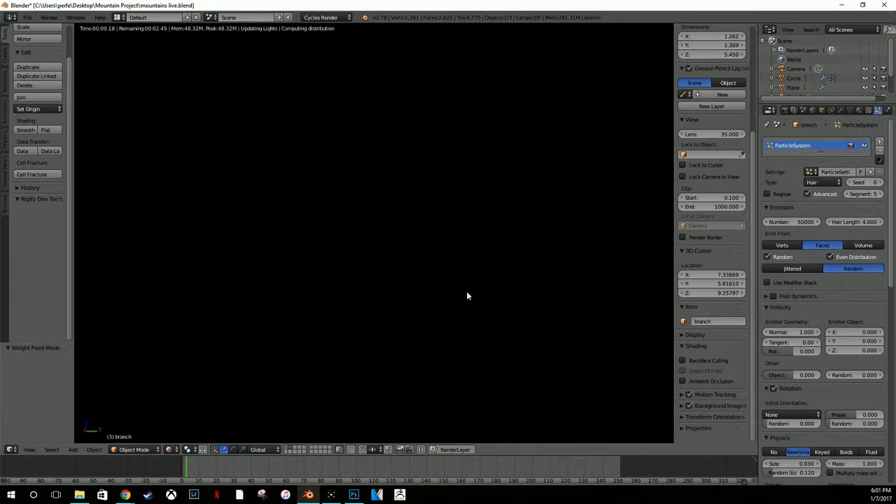
scroll(459, 283, up, 3)
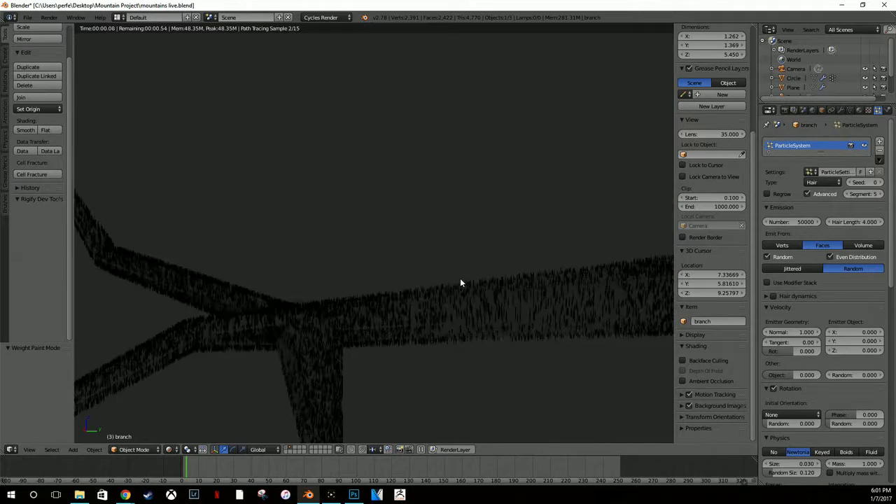
key(shift+z)
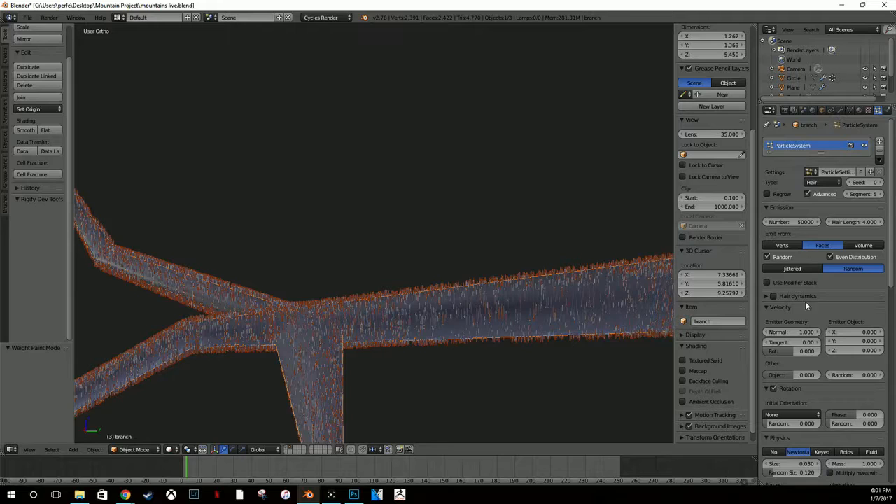
Step: Set the physics size of the branch's needle particles to 0.040
scroll(808, 298, down, 6)
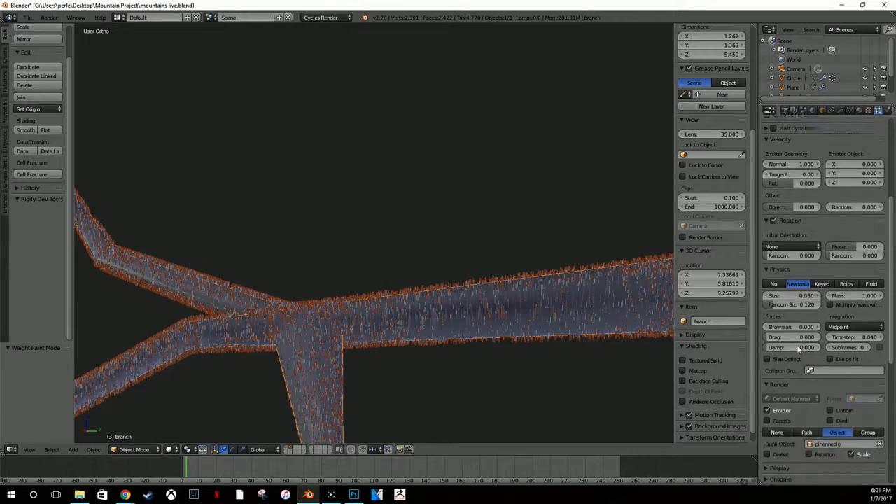
click(818, 277)
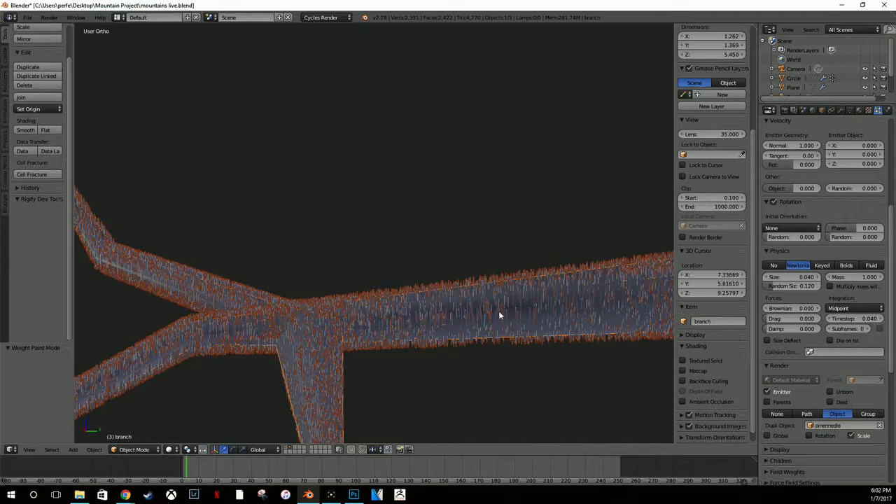
Step: Add a new material to the branch and give its diffuse surface a very dark brown color
click(859, 111)
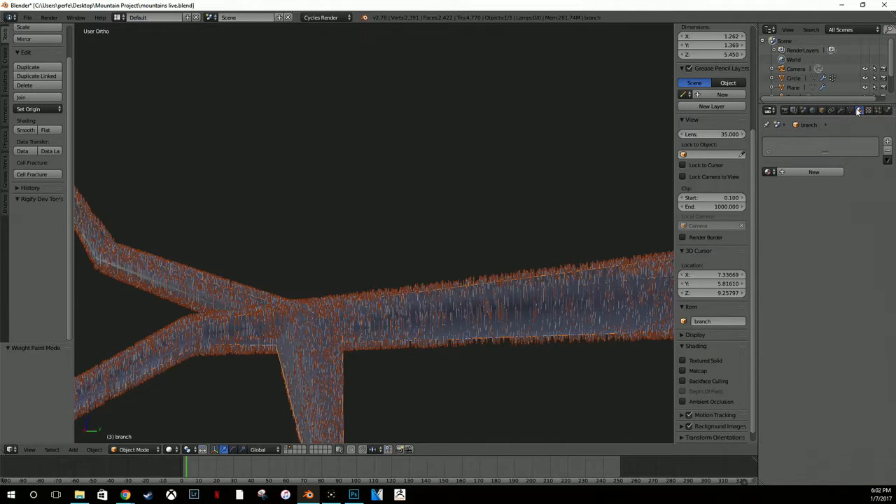
click(812, 172)
click(840, 239)
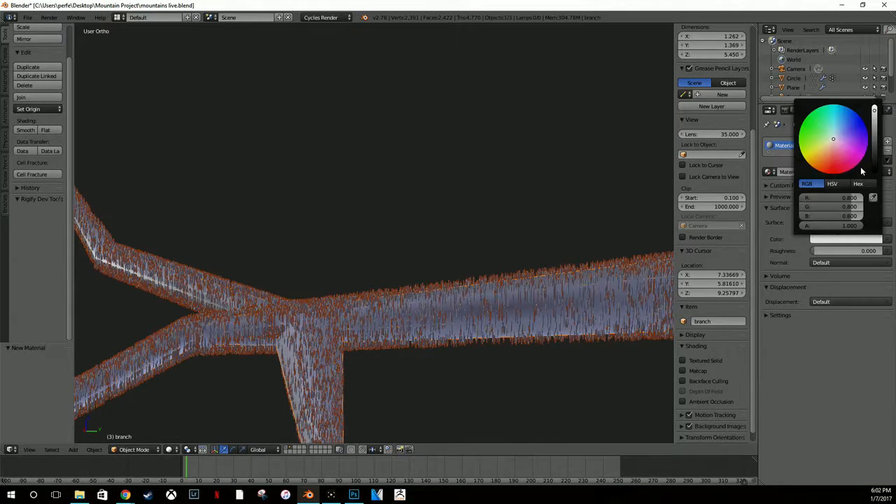
drag(839, 169, 831, 167)
drag(874, 131, 875, 163)
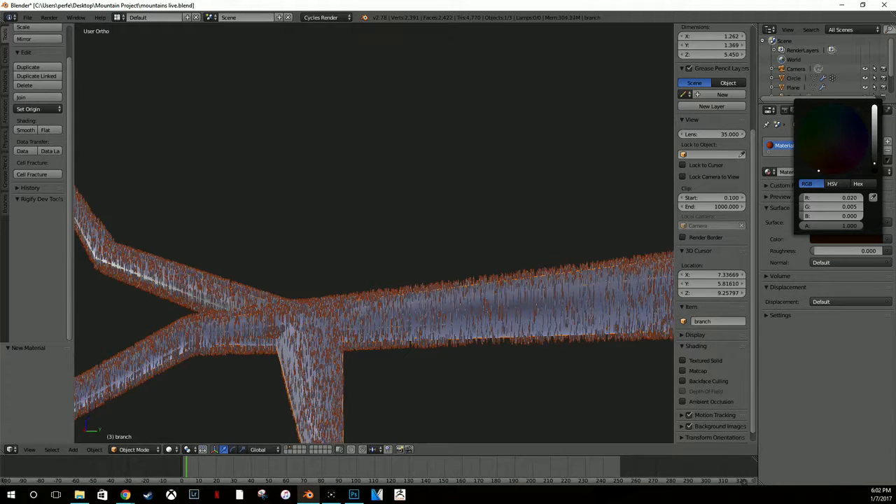
Step: Brighten the branch material's color to a lighter reddish brown while previewing it in rendered shading
key(shift+z)
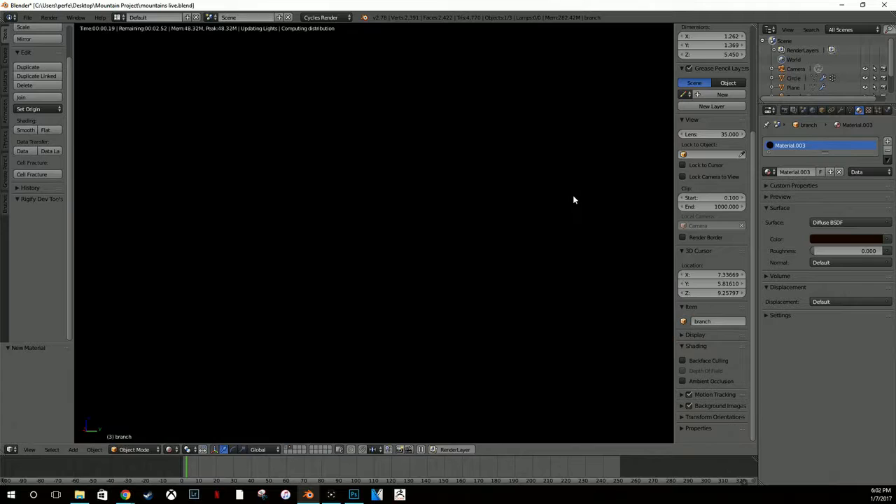
click(814, 239)
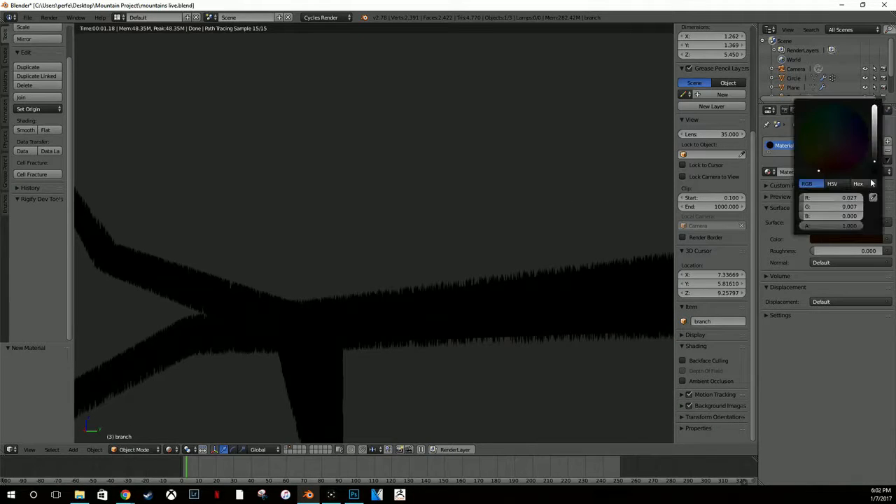
drag(876, 171, 876, 123)
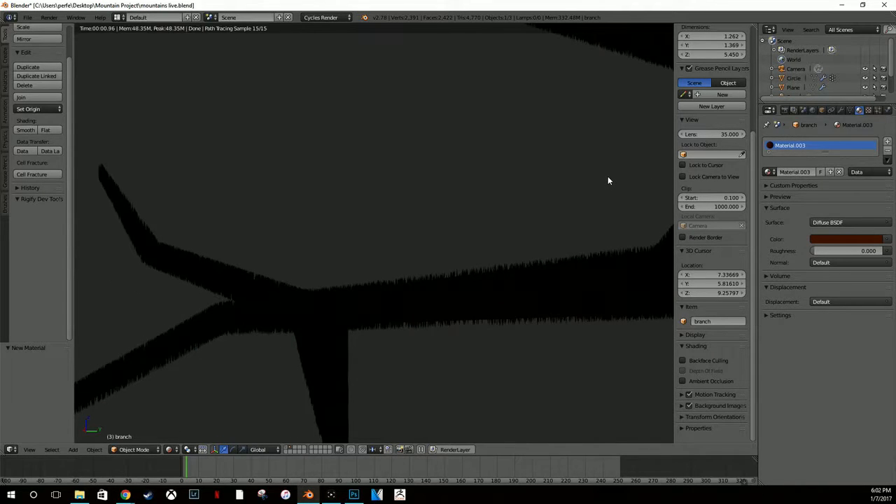
key(shift+z)
Step: Leave the close-up of the branch, select the tree trunk and open its particle system settings
scroll(608, 176, down, 3)
scroll(609, 178, down, 4)
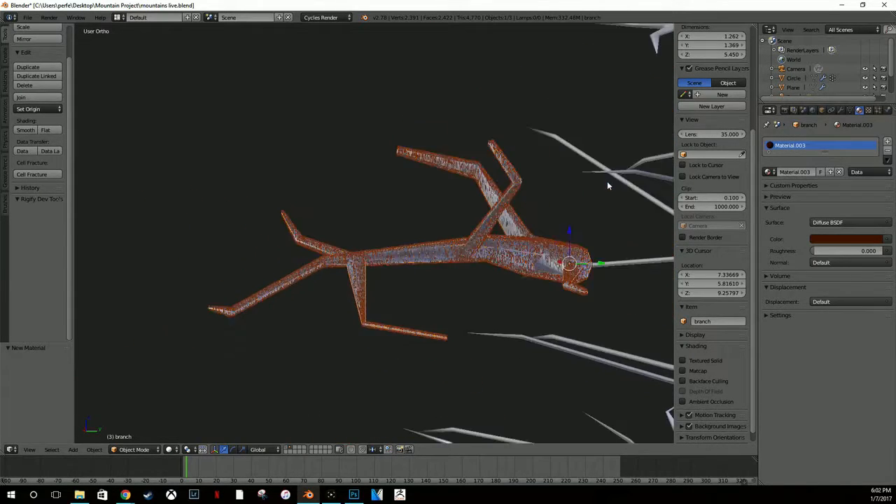
shift+middle_drag(650, 179, 446, 181)
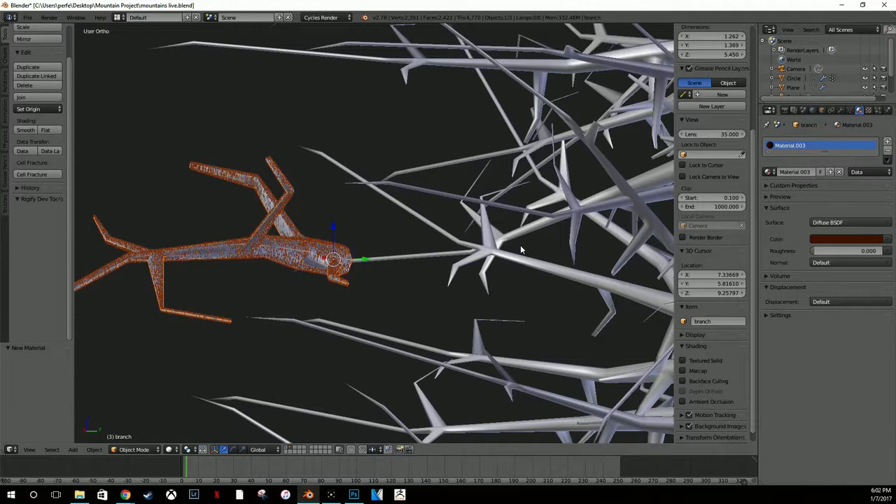
middle_drag(524, 263, 610, 223)
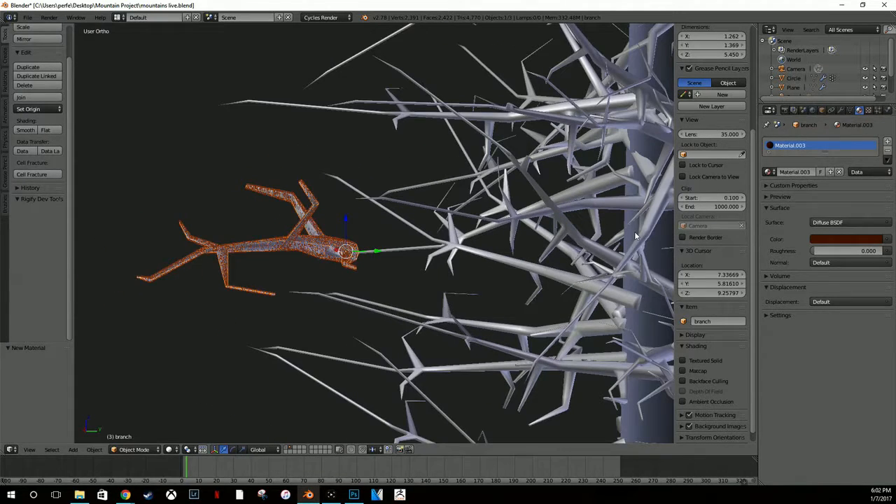
right_click(636, 236)
click(878, 110)
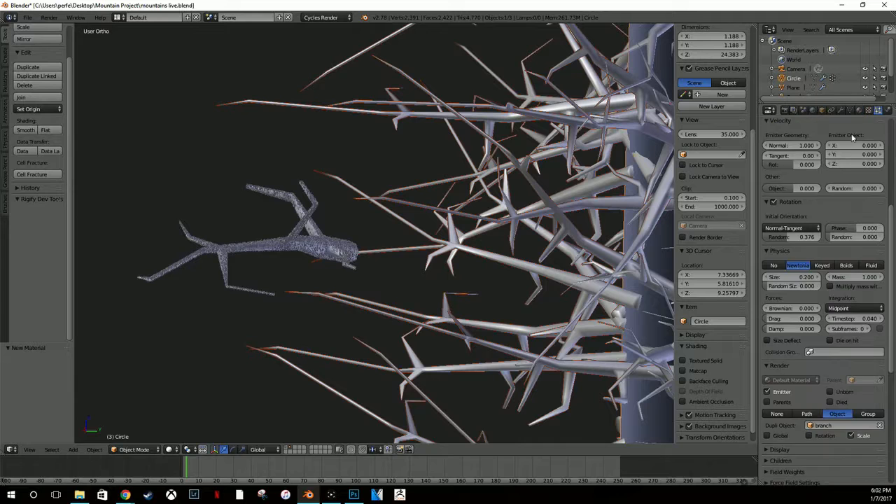
Step: Examine the trunk's particle settings, including the Children options, Force Field Settings and vertex groups, alongside the branches in the viewport
scroll(853, 137, down, 8)
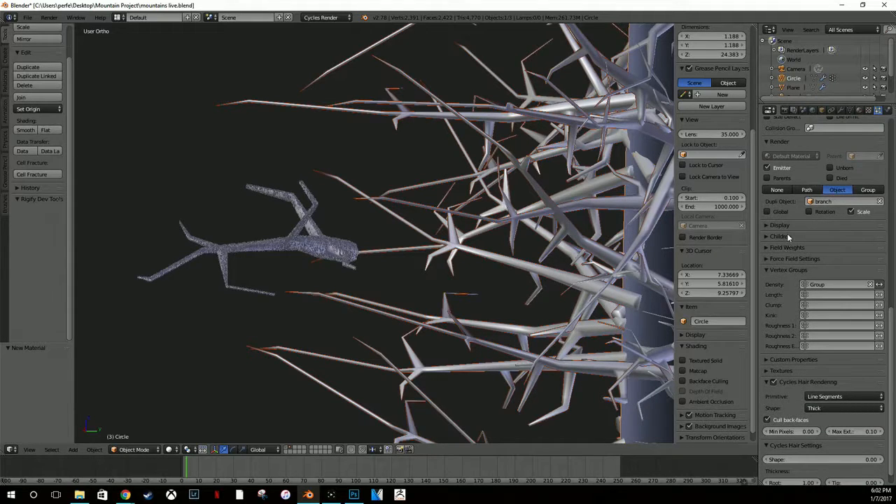
scroll(787, 233, down, 1)
scroll(787, 236, up, 1)
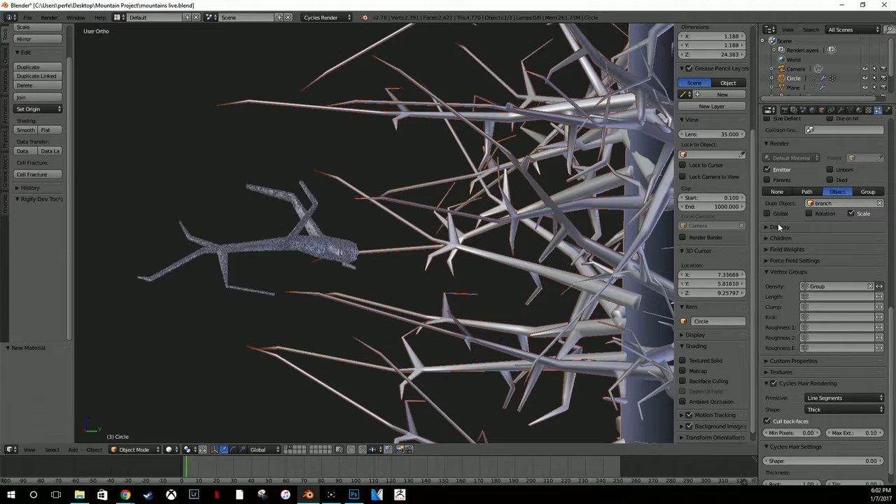
click(770, 239)
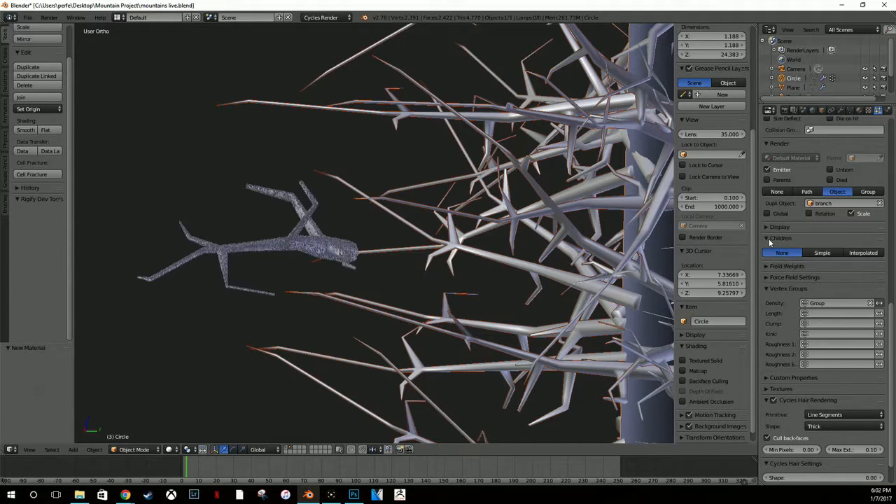
click(772, 239)
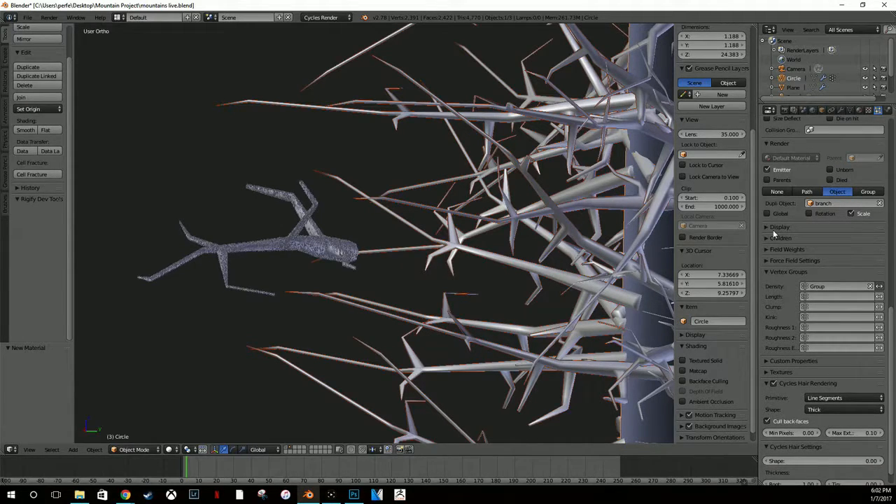
scroll(805, 236, up, 3)
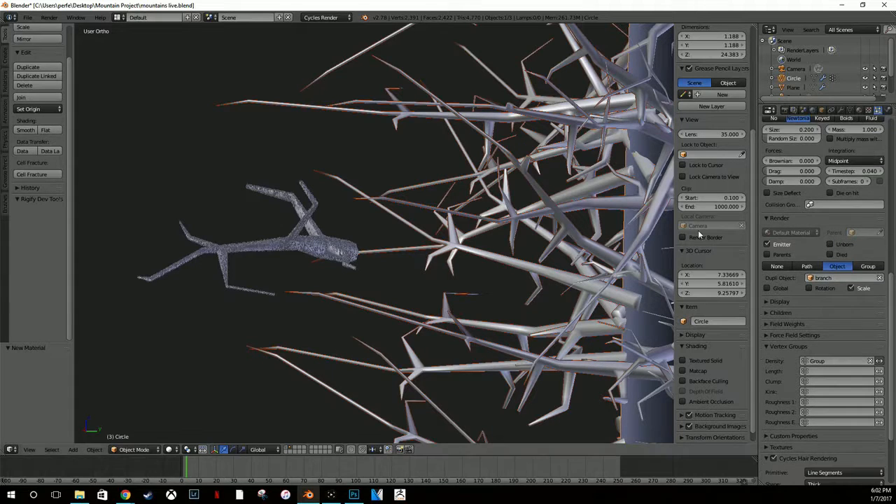
middle_drag(585, 224, 440, 173)
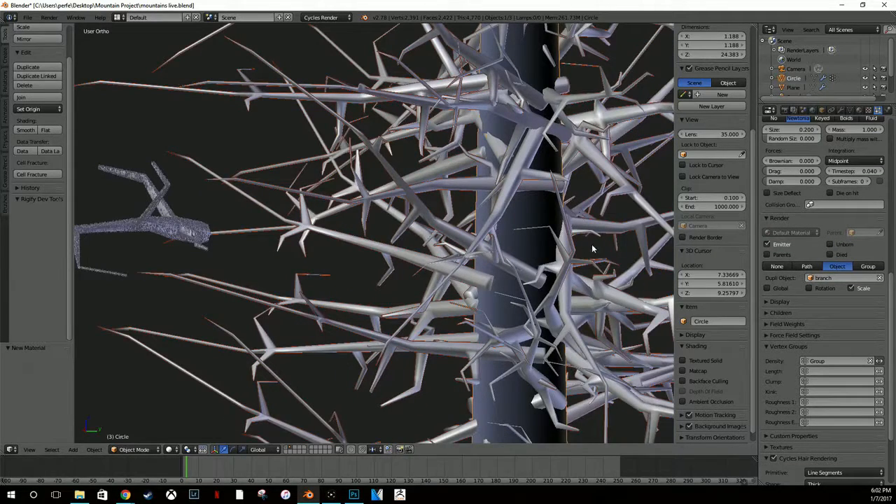
scroll(796, 266, up, 5)
scroll(845, 266, up, 7)
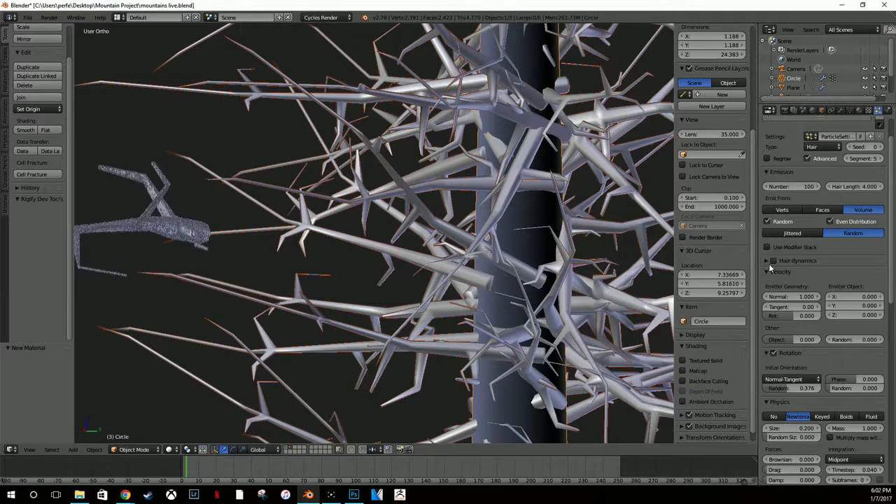
scroll(770, 268, down, 6)
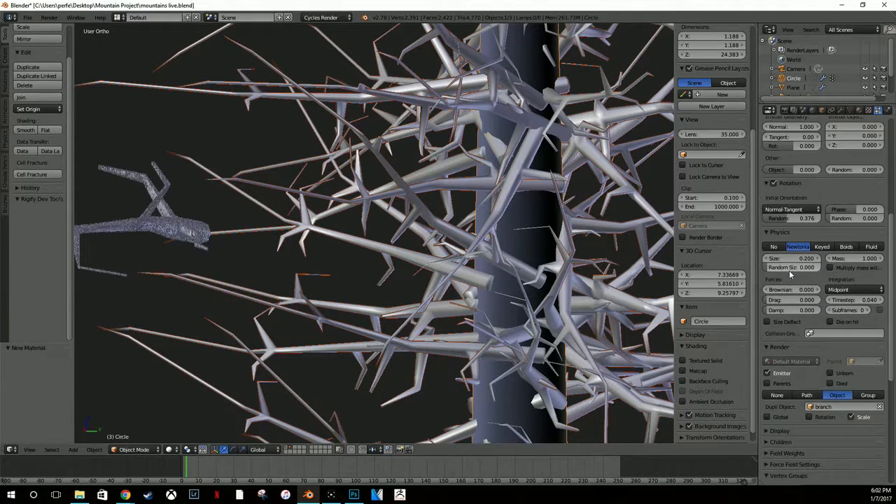
scroll(791, 273, down, 7)
click(804, 290)
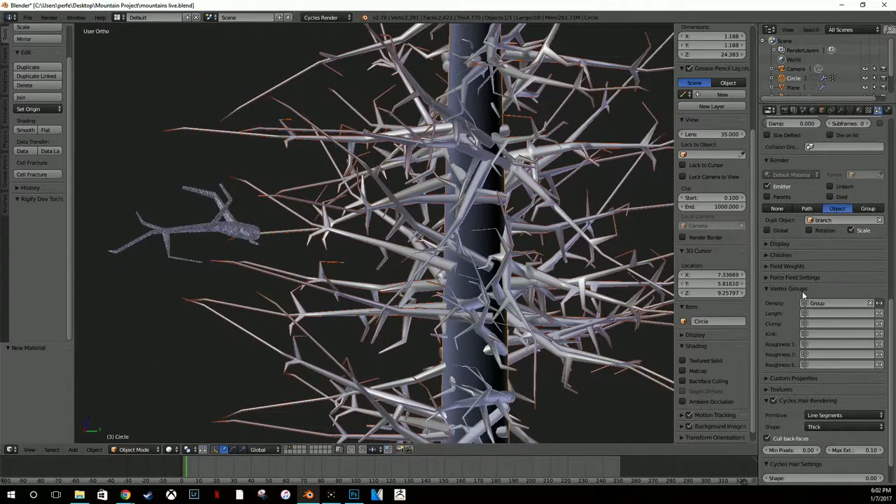
click(766, 278)
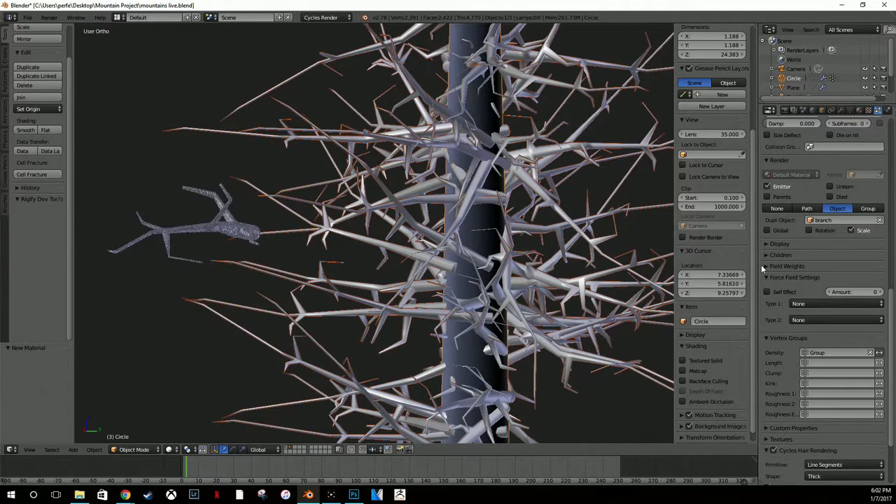
click(765, 276)
scroll(773, 287, down, 1)
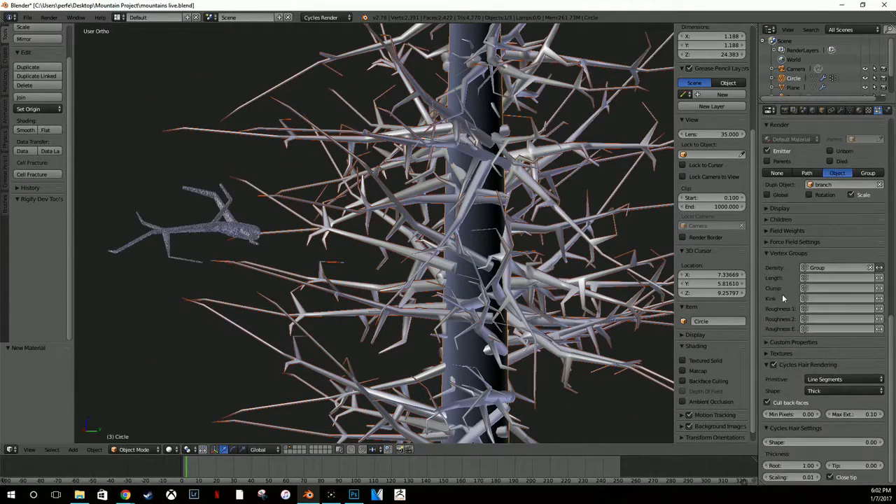
Step: Review the trunk particle system's emission, rotation, physics and render settings
scroll(783, 405, up, 3)
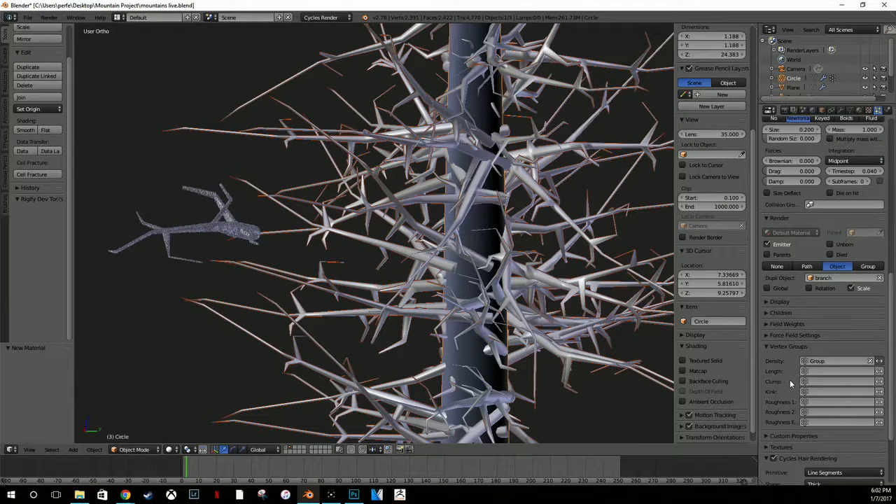
scroll(839, 339, up, 2)
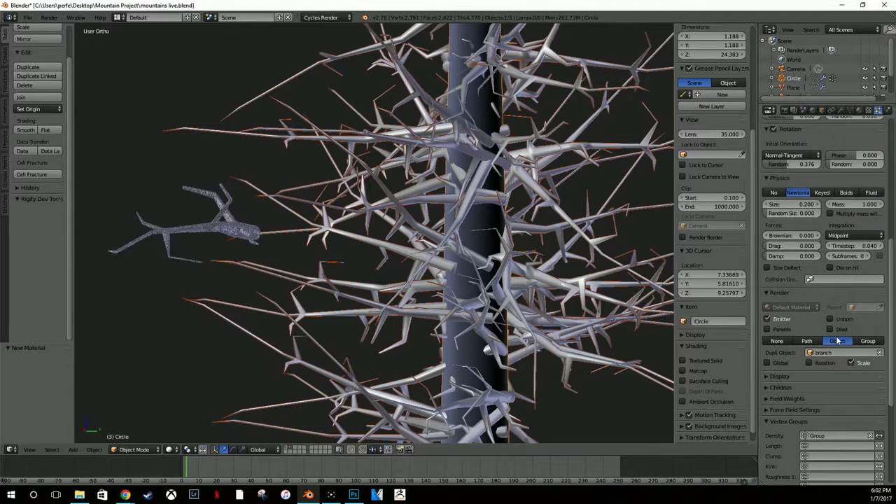
scroll(842, 307, up, 7)
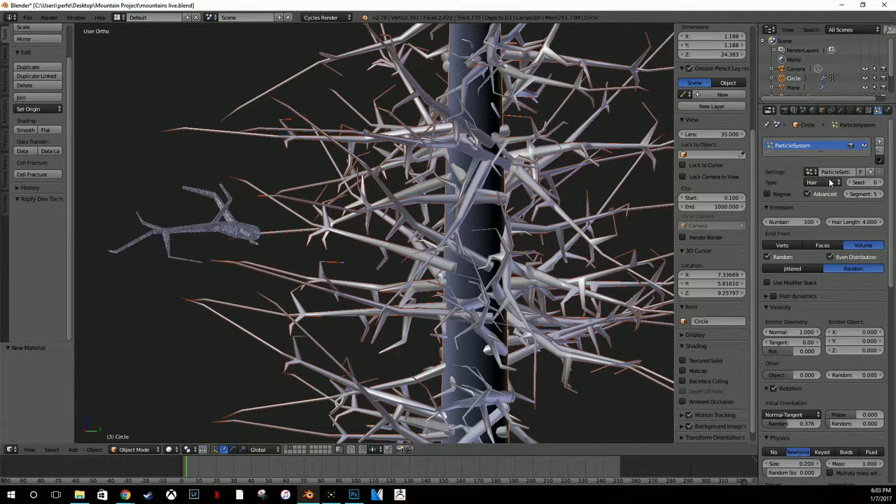
scroll(831, 183, down, 5)
scroll(830, 185, up, 5)
scroll(833, 184, down, 3)
scroll(833, 186, down, 5)
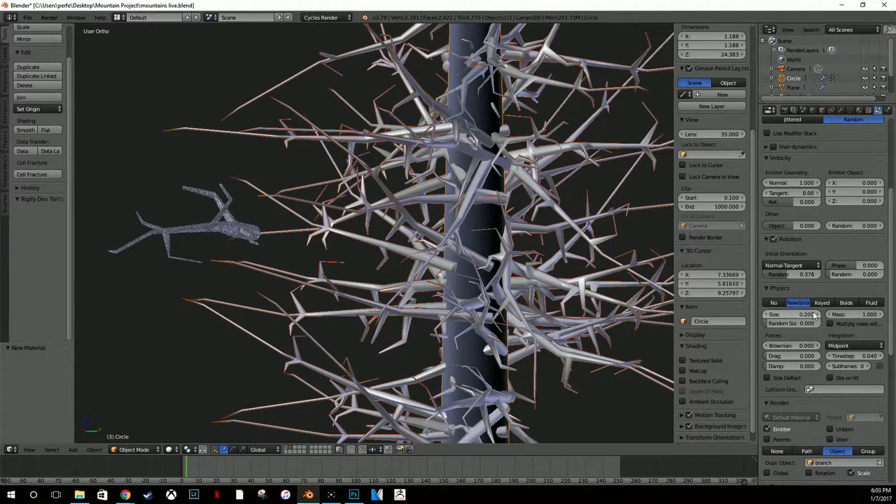
scroll(580, 214, up, 2)
scroll(580, 214, up, 3)
scroll(580, 214, down, 5)
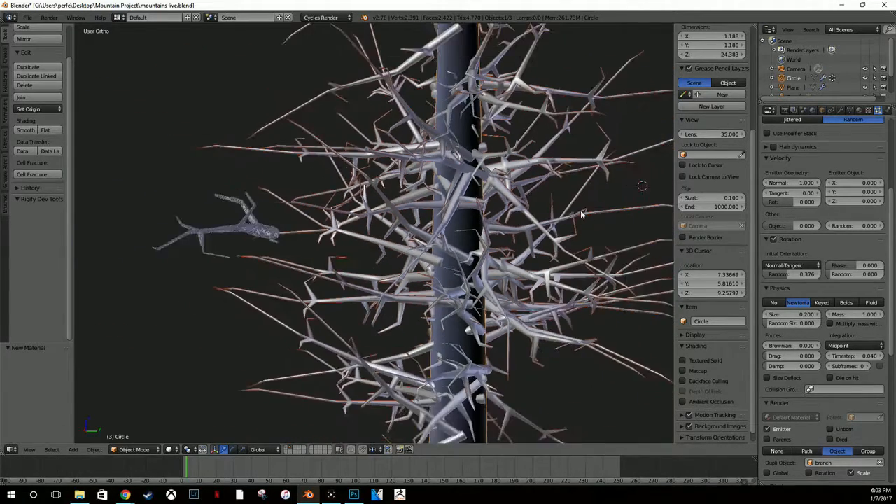
Step: Set the trunk's particle emission number to 80 and check the branch distribution over the whole tree
scroll(788, 159, up, 2)
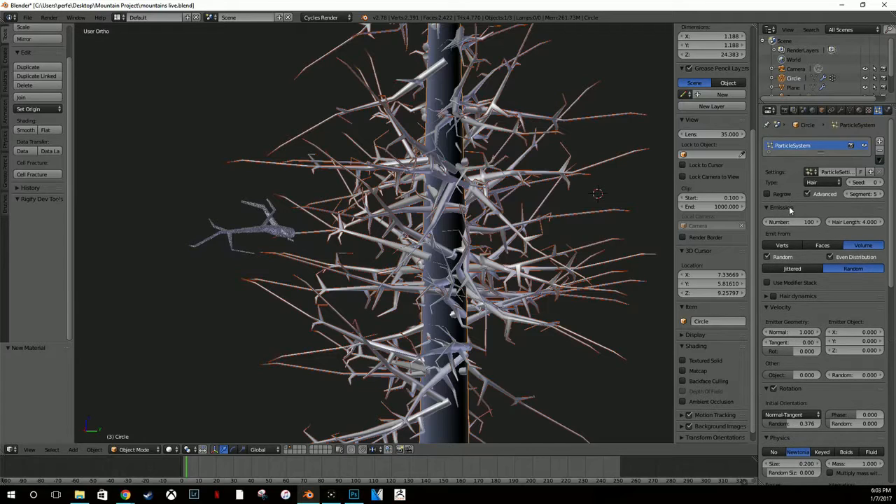
click(793, 219)
text(80)
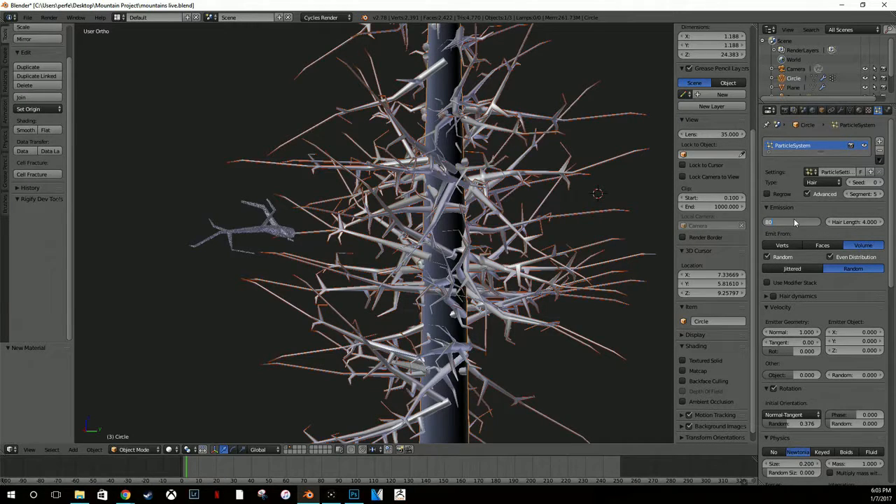
key(Return)
scroll(529, 202, down, 2)
middle_drag(510, 223, 458, 245)
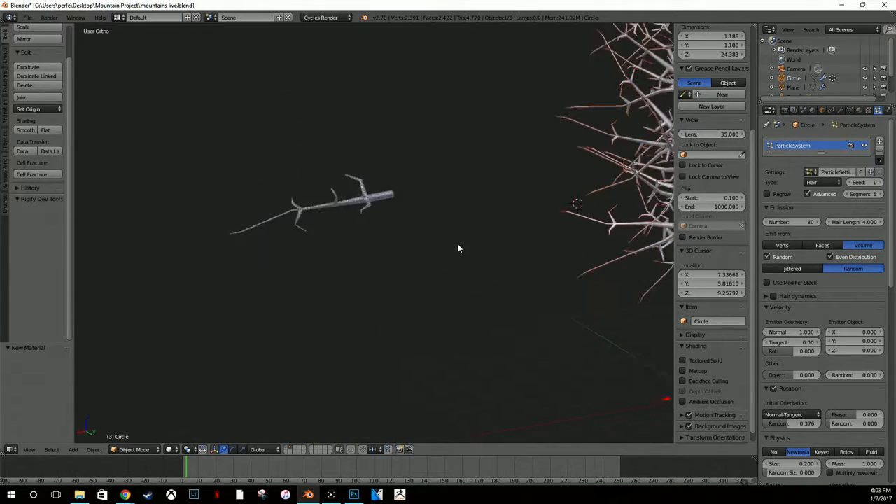
scroll(578, 185, down, 4)
shift+middle_drag(599, 116, 532, 233)
scroll(529, 228, down, 1)
scroll(529, 229, up, 2)
Step: Try Use Modifier Stack for the trunk's particle emission, inspect the branches up close and turn the option off again
scroll(770, 252, down, 4)
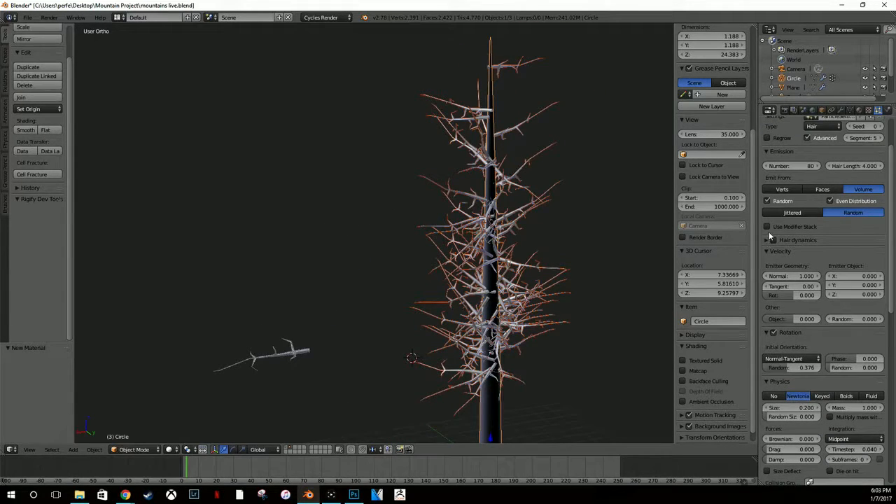
click(770, 228)
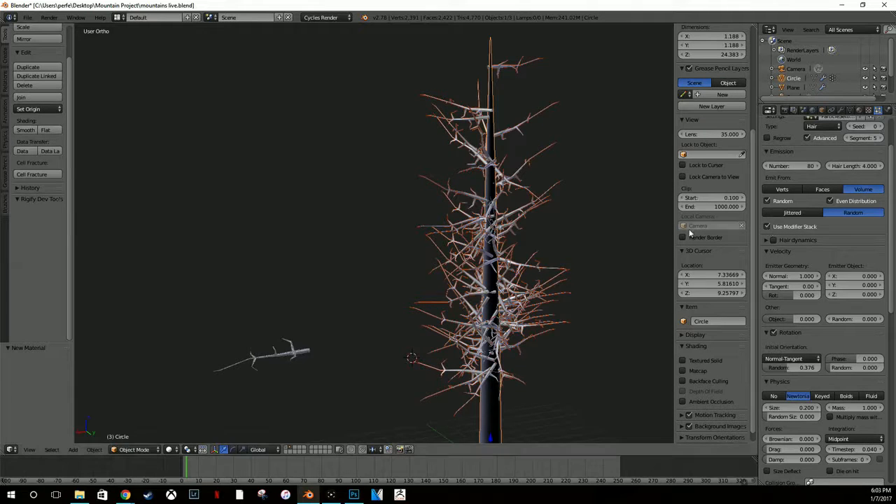
scroll(600, 226, up, 6)
shift+middle_drag(604, 222, 429, 262)
scroll(571, 240, up, 3)
shift+middle_drag(608, 233, 450, 257)
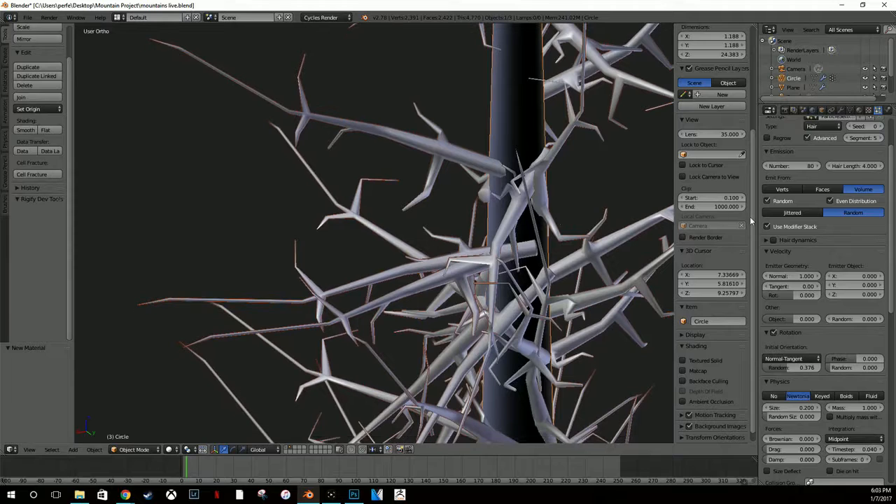
click(767, 227)
Step: Try the Global option for the duplicated branch object in the trunk's particle render settings and switch it back off
scroll(868, 294, down, 10)
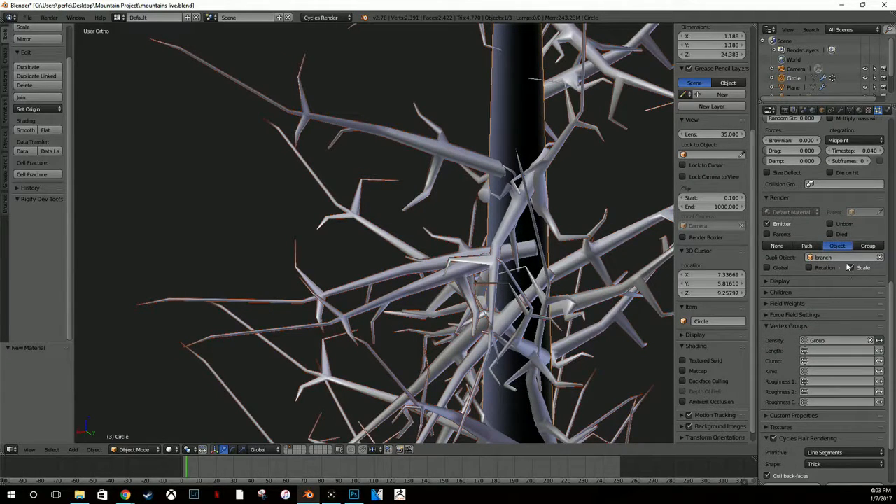
click(779, 269)
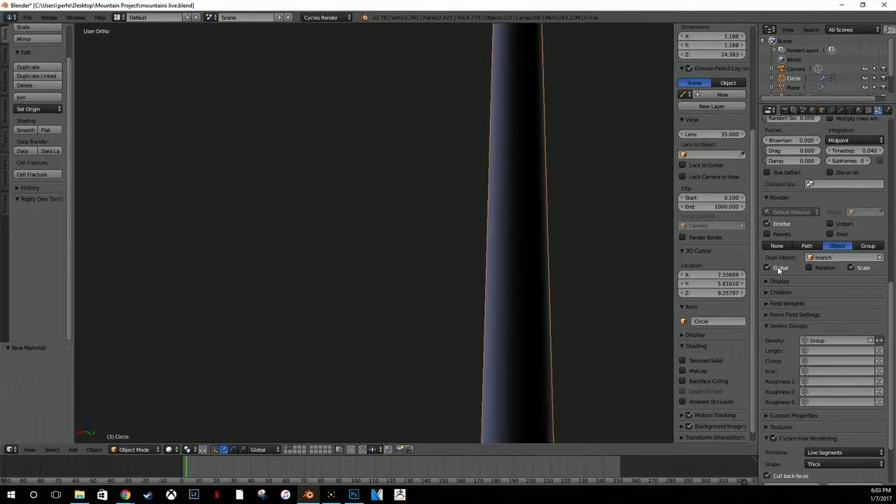
click(779, 271)
click(777, 282)
click(778, 282)
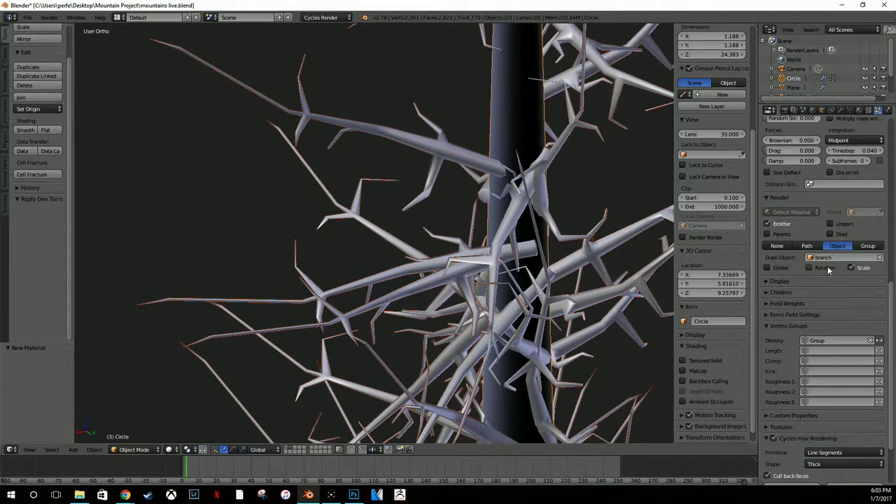
Step: Try adding a second particle system to the trunk and remove it again
scroll(829, 266, down, 2)
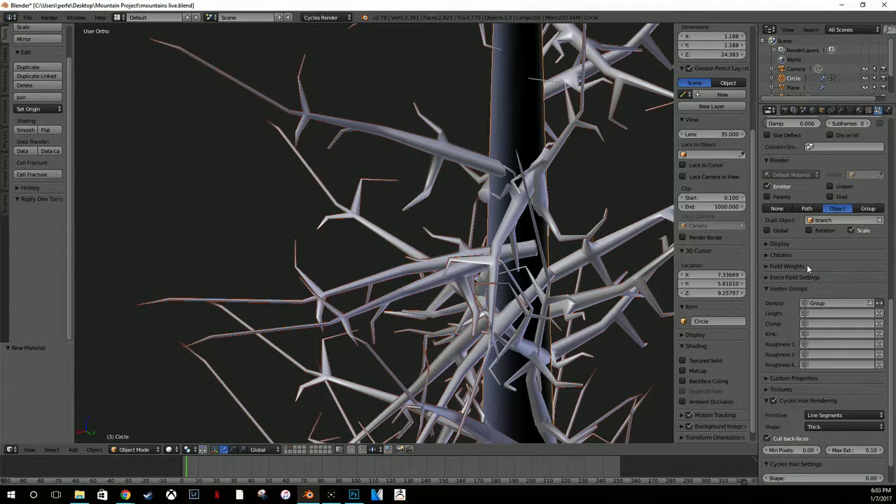
scroll(790, 266, down, 2)
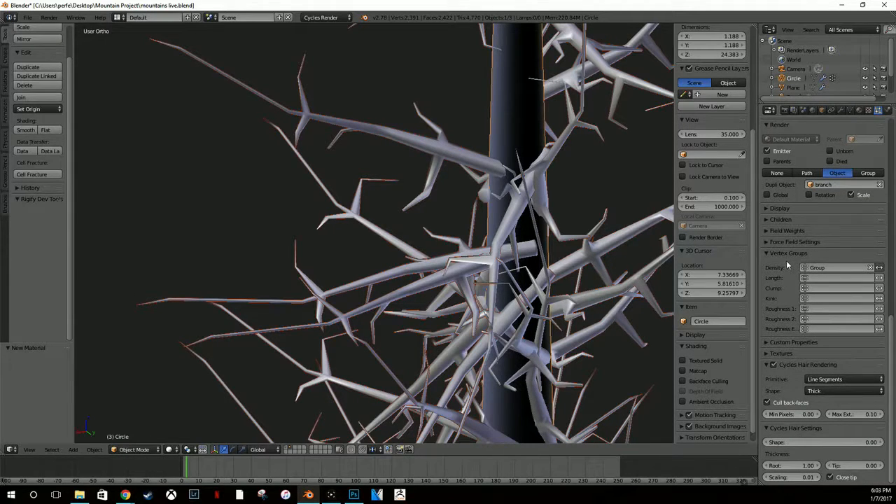
scroll(800, 254, up, 20)
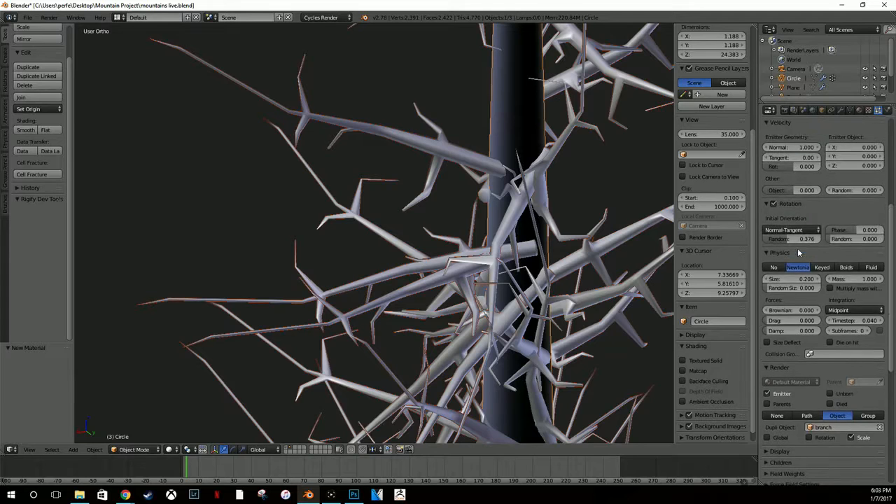
scroll(821, 213, up, 5)
click(880, 142)
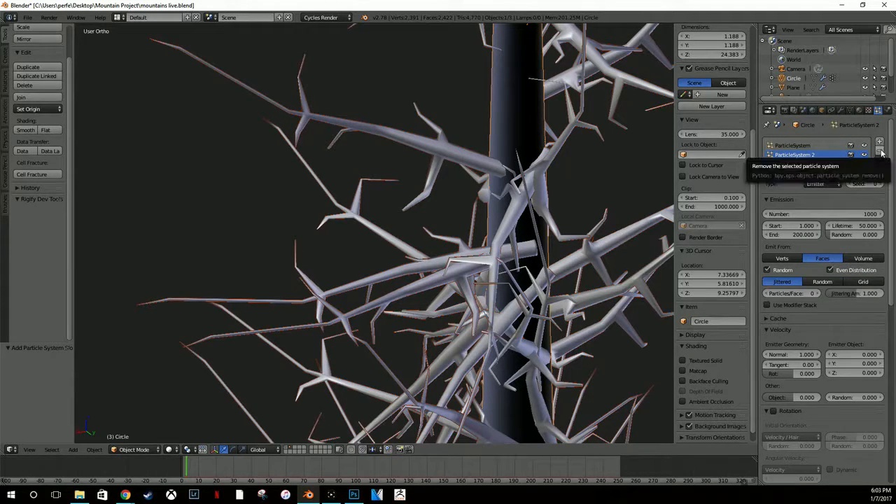
click(880, 153)
Step: Look through the remaining trunk particle system's settings down to the vertex groups and Cycles hair options
scroll(796, 200, down, 5)
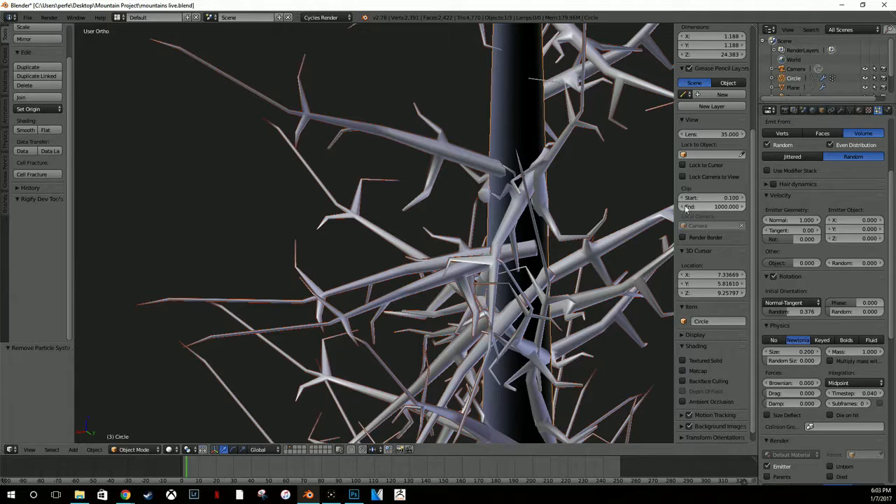
scroll(811, 217, down, 3)
scroll(812, 219, down, 7)
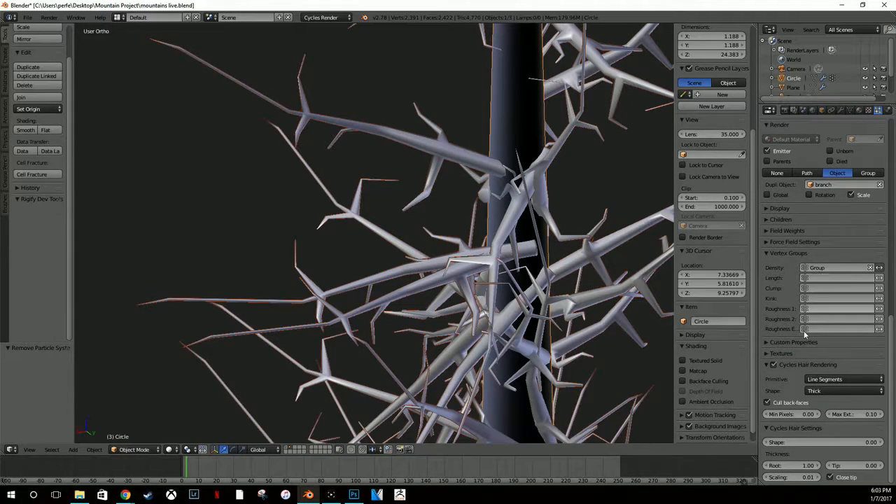
Step: Check the Textures and Custom Properties sections of the trunk's particle system, and look over the whole tree
click(767, 354)
click(768, 355)
click(768, 344)
click(769, 343)
scroll(594, 302, down, 8)
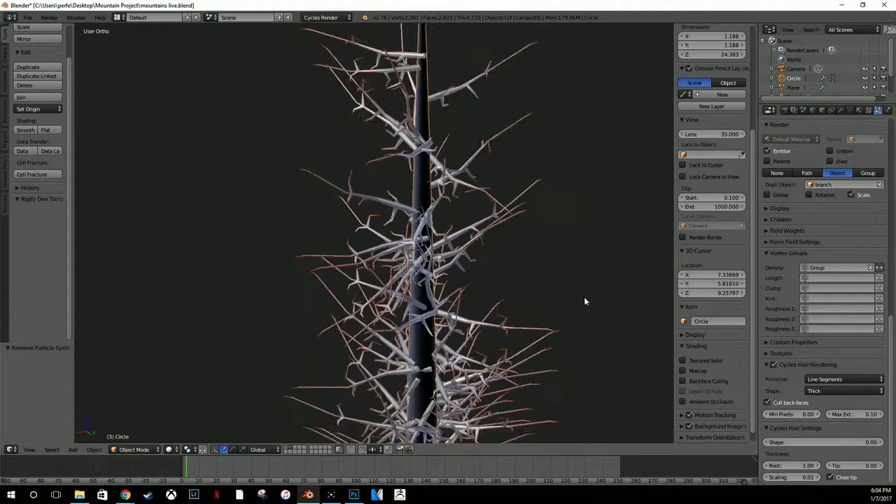
scroll(489, 197, down, 3)
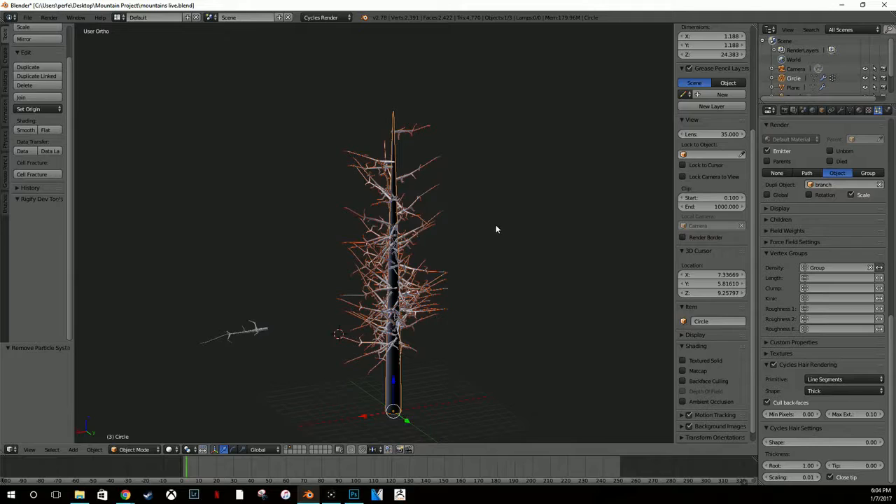
Step: Save the file and show the terrain's layer together with the tree
key(ctrl+s)
click(494, 226)
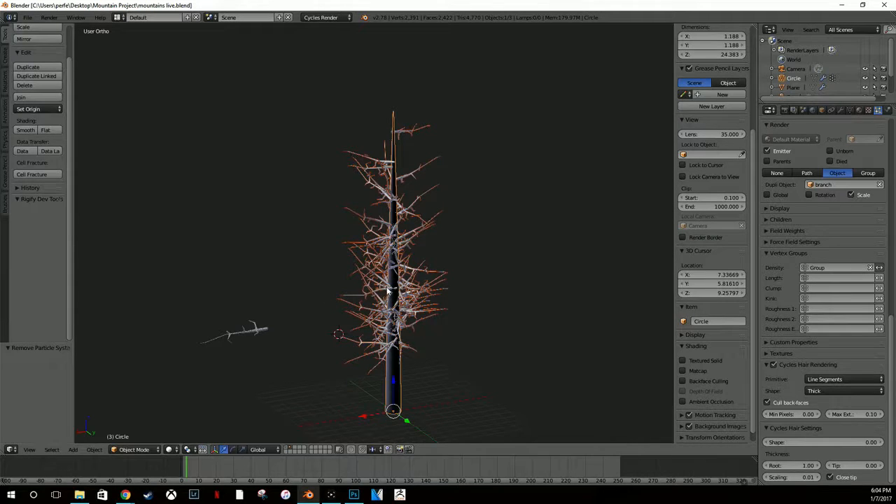
shift+click(295, 447)
middle_drag(463, 372, 423, 378)
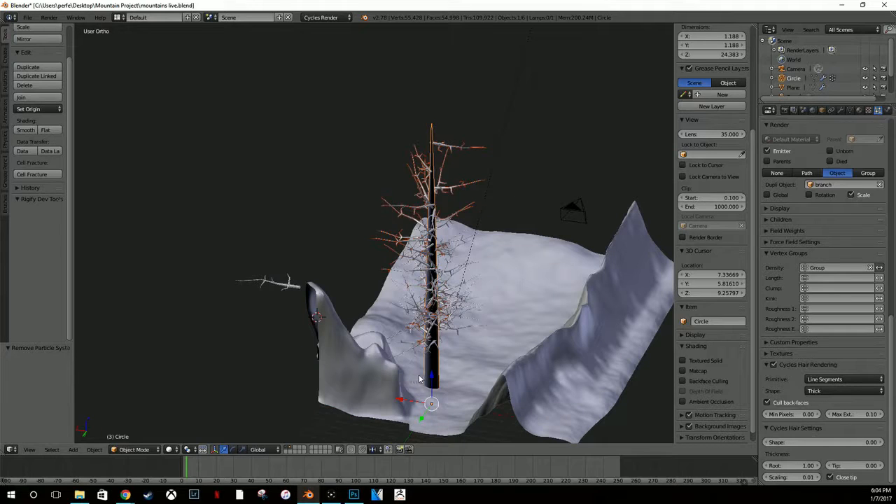
Step: Try scaling the trunk alone down to about 0.206 and toggling the Scale option of its branch particles
key(s)
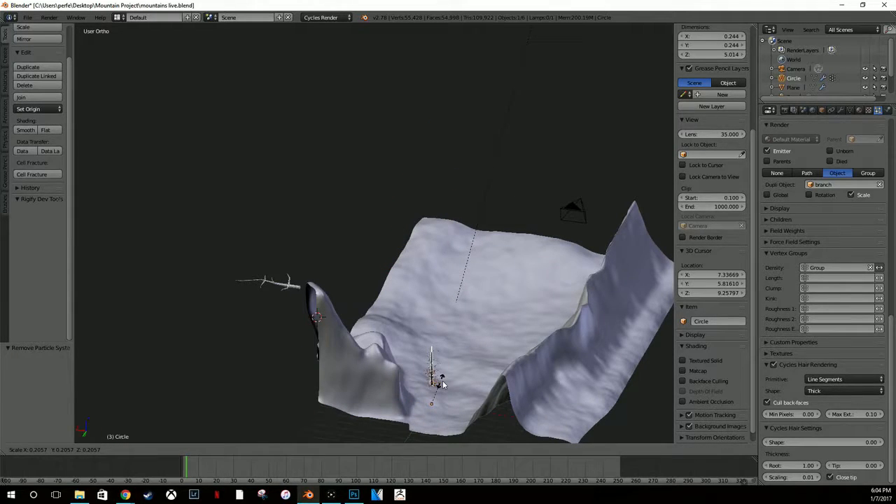
click(482, 380)
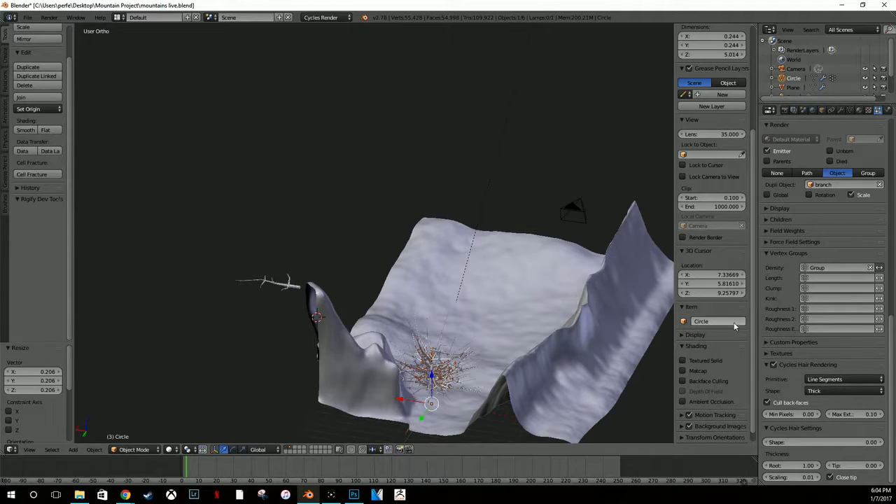
scroll(847, 371, up, 3)
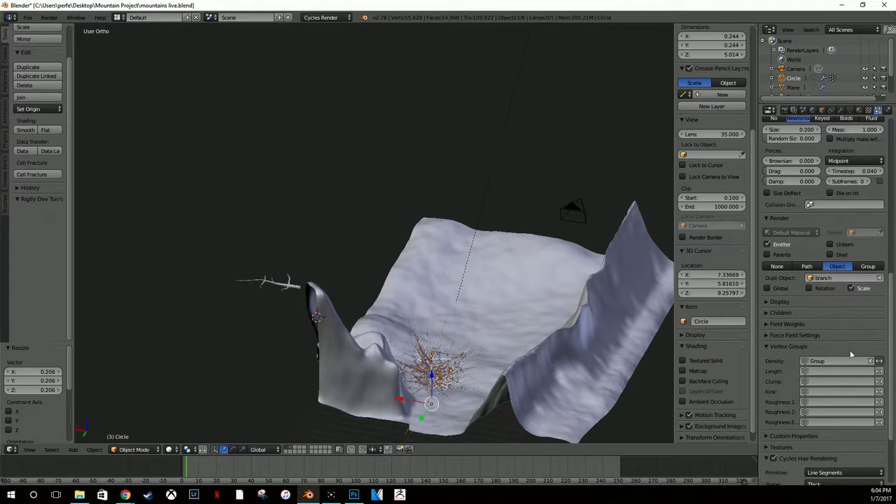
click(852, 291)
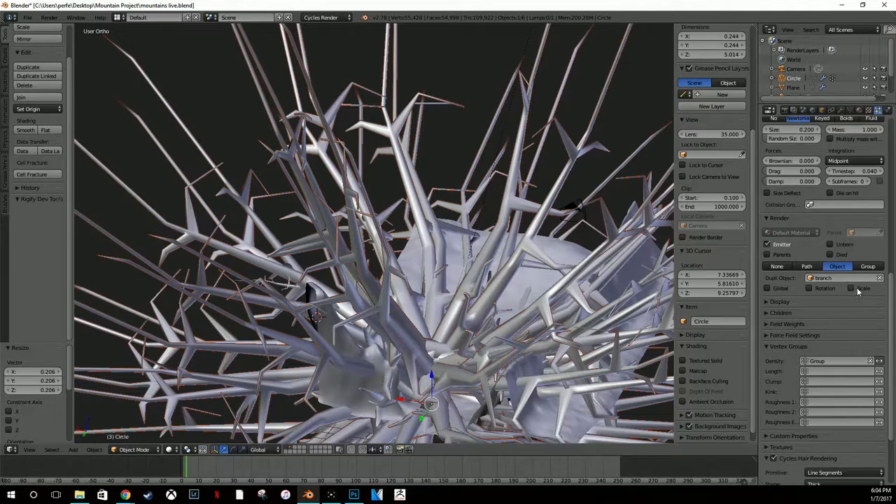
click(859, 289)
middle_drag(499, 368, 472, 336)
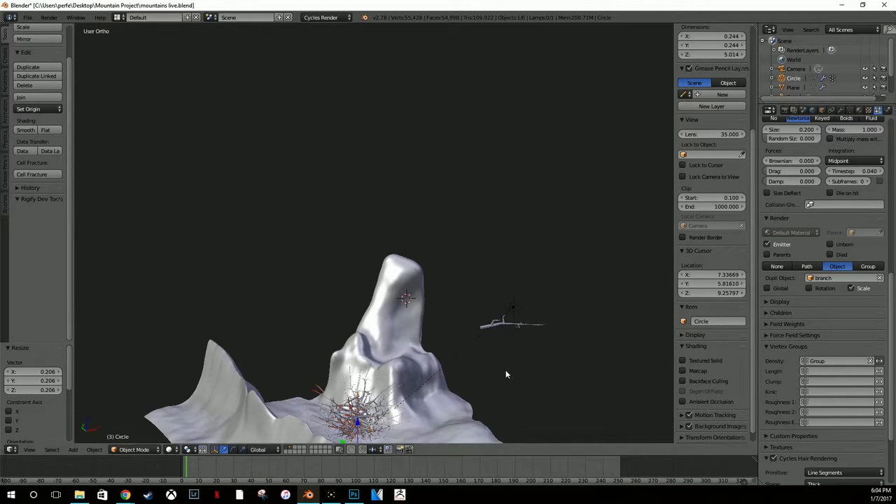
Step: Undo the trunk's resize and the changes to its particle Scale option
right_click(530, 325)
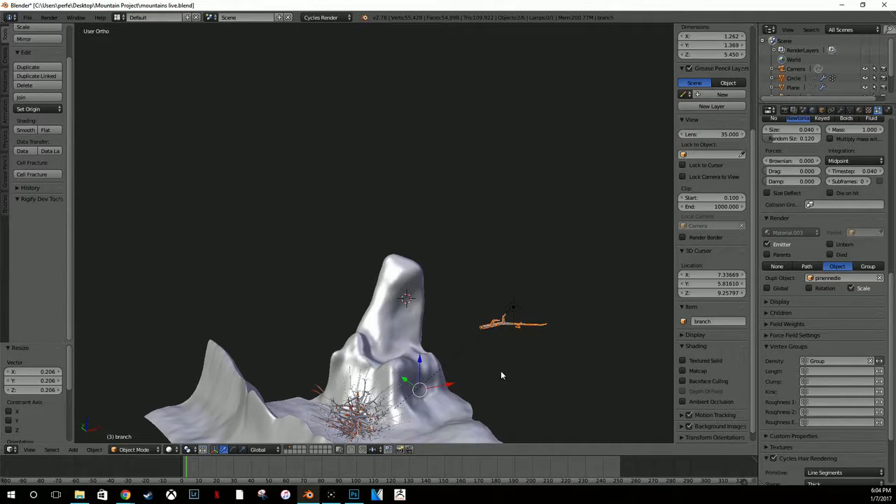
key(ctrl+z)
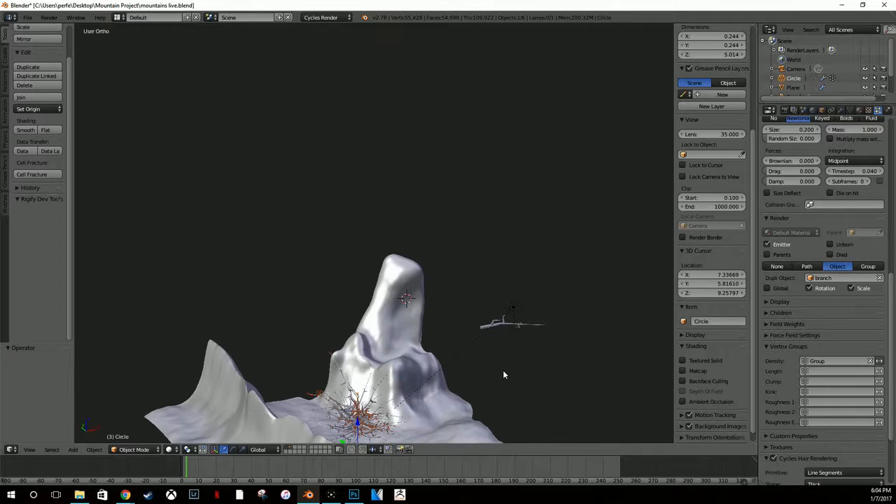
key(ctrl+z)
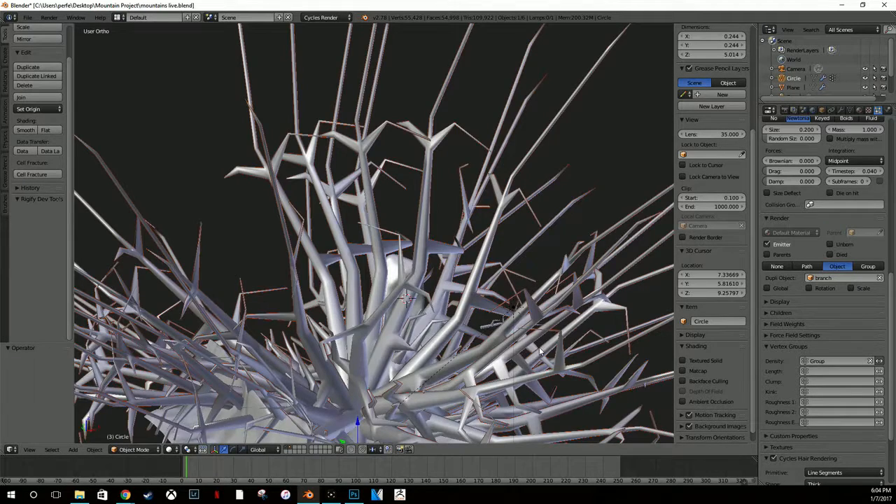
key(ctrl+z)
key(ctrl+z)
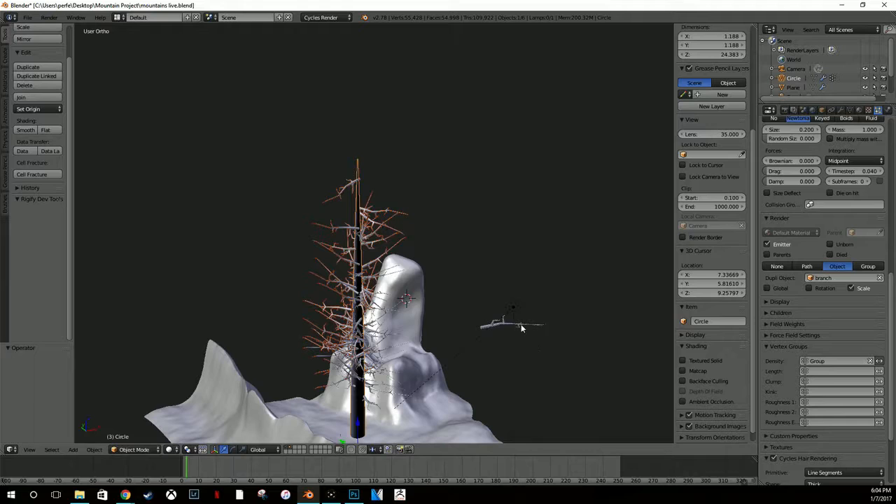
Step: Select the branch object together with the trunk and scale both down to about 0.189
right_click(521, 326)
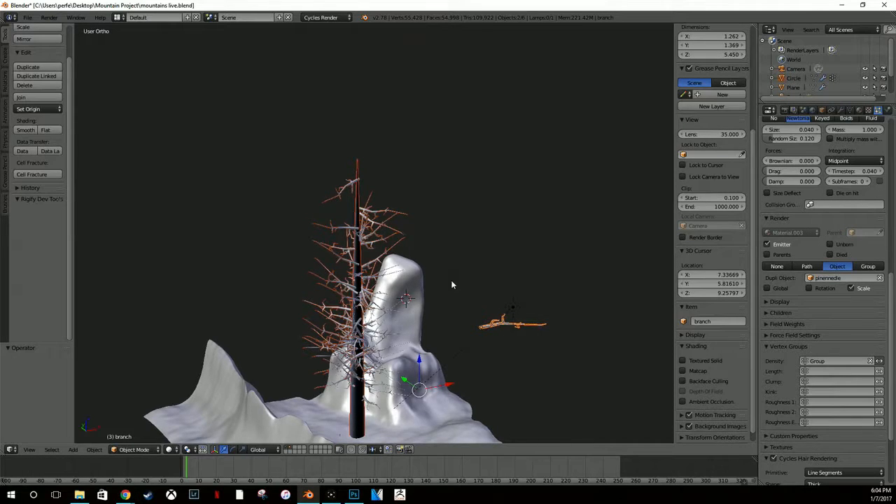
middle_drag(452, 286, 525, 341)
key(s)
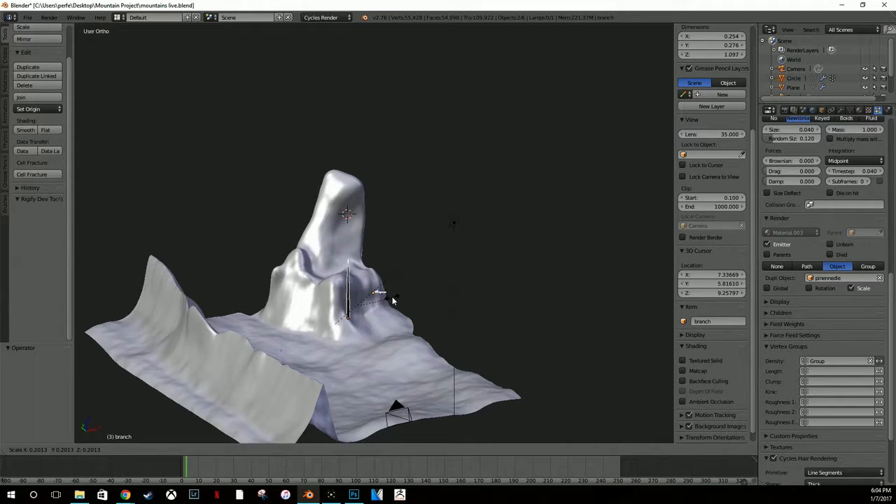
click(391, 302)
scroll(390, 300, up, 2)
scroll(345, 309, up, 1)
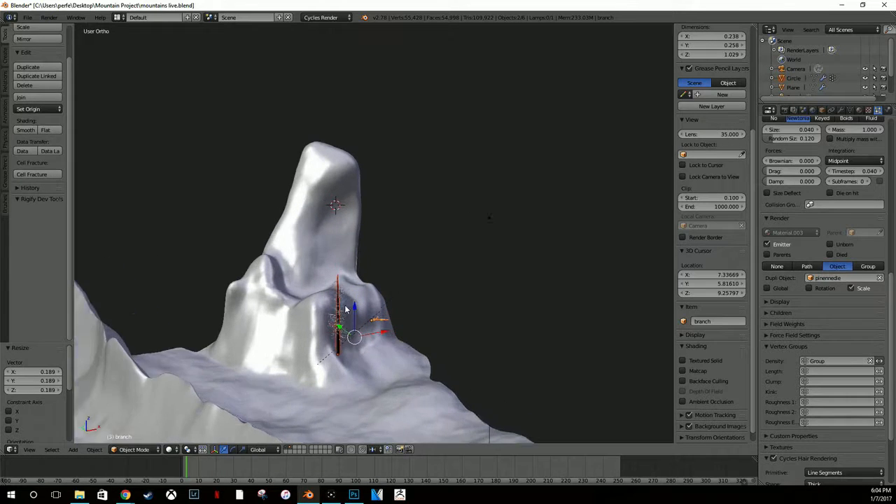
Step: Move the trunk and branch in top view by about -7.35 in X and -19.07 in Y, to the terrain's edge near the camera
scroll(346, 309, up, 2)
shift+middle_drag(361, 318, 357, 180)
key(KP_7)
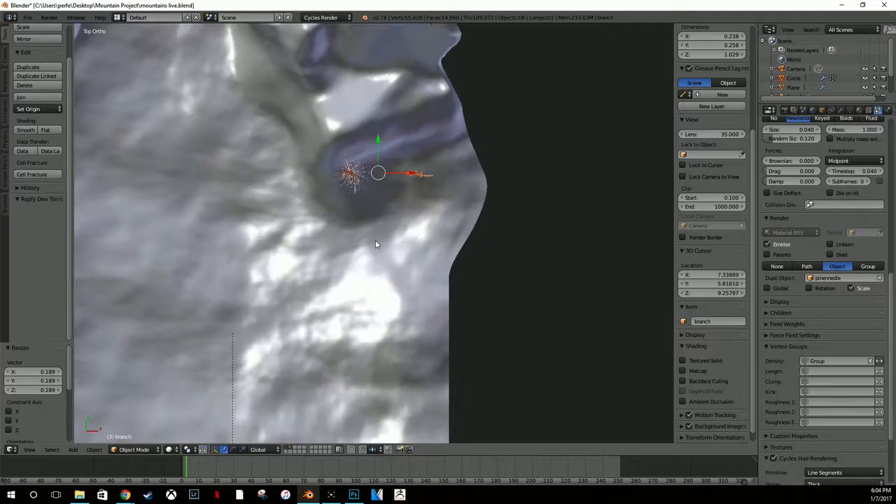
shift+middle_drag(376, 240, 488, 94)
scroll(473, 134, down, 3)
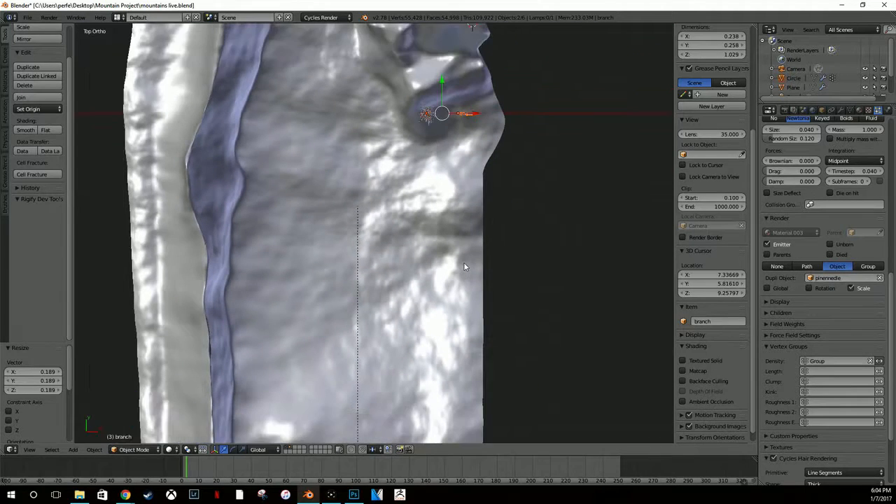
shift+middle_drag(464, 266, 444, 190)
scroll(455, 134, down, 2)
key(g)
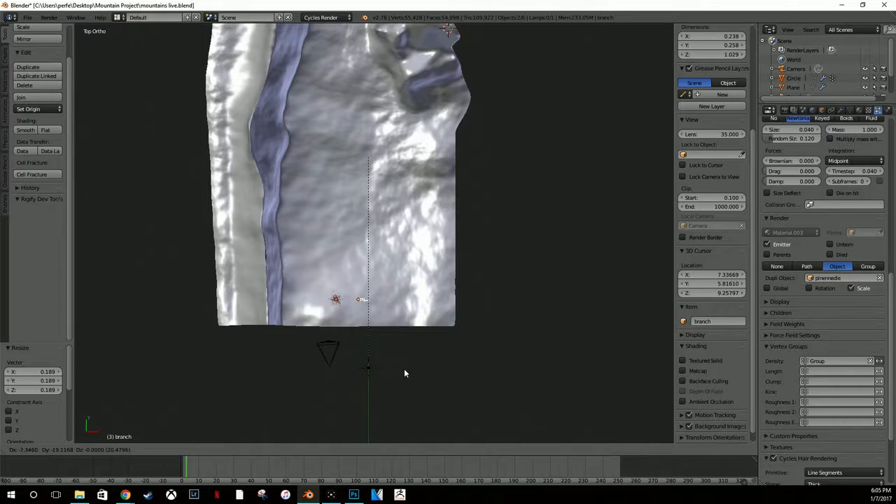
click(560, 145)
Step: Split the 3D view into two side-by-side views without side panels, one showing the camera view and the other the top view
key(n)
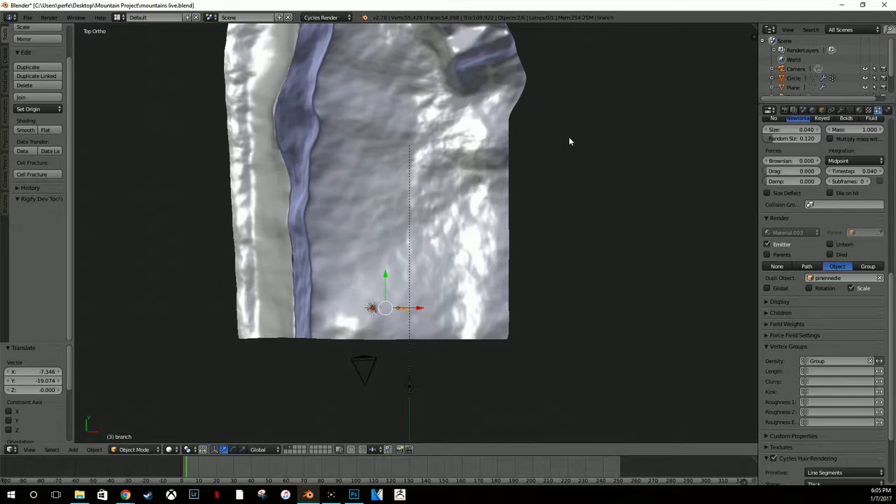
drag(754, 26, 415, 57)
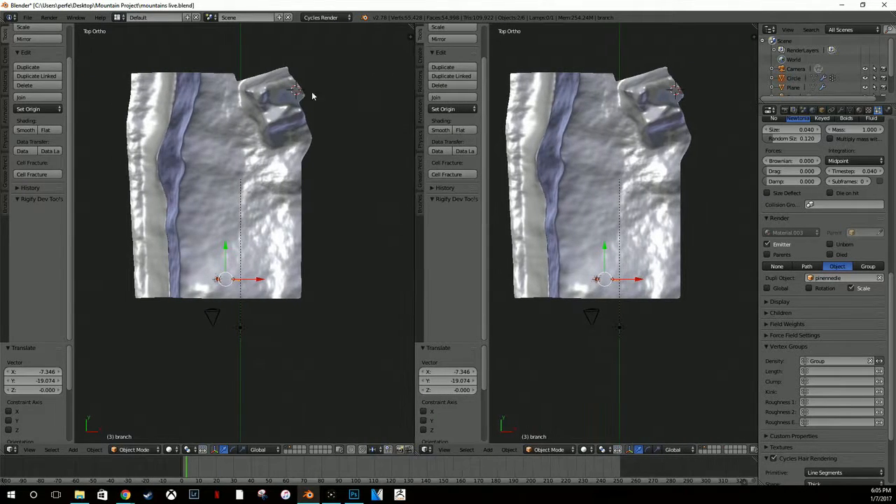
key(t)
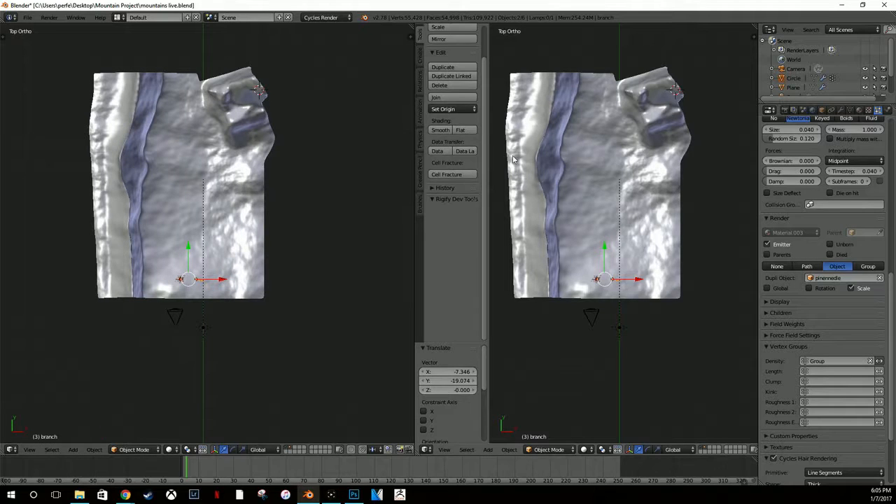
key(t)
key(KP_0)
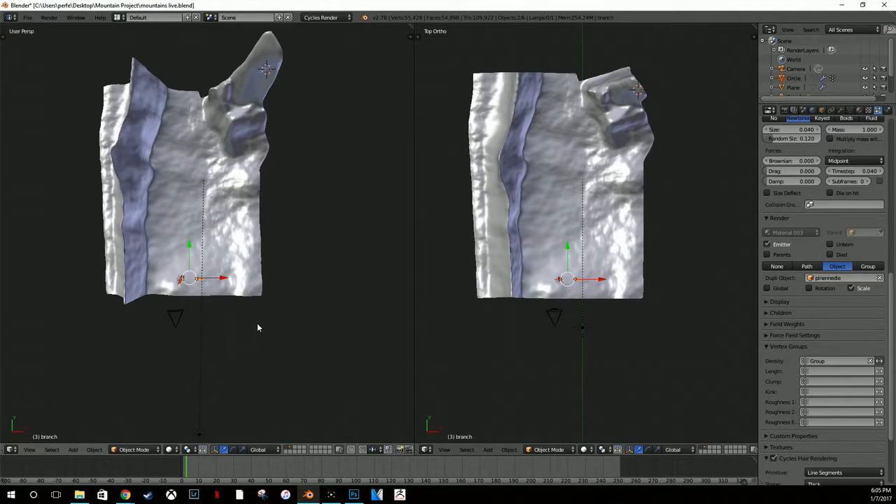
scroll(270, 260, up, 2)
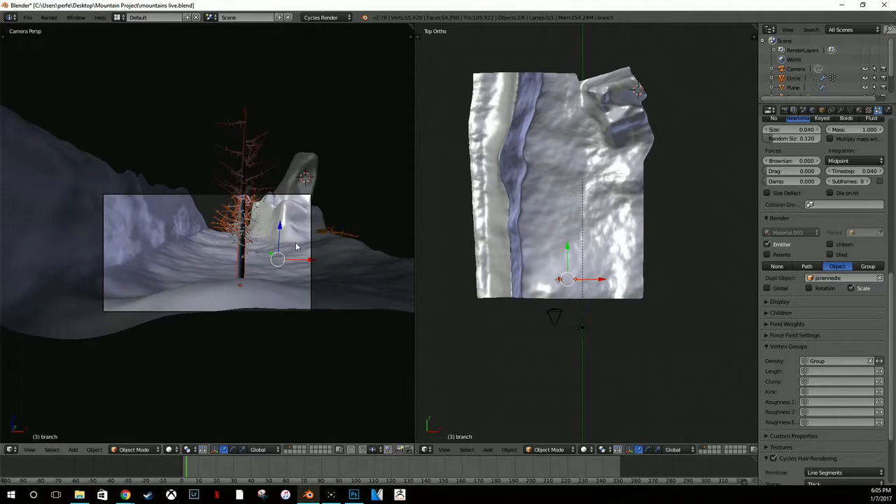
scroll(299, 245, up, 3)
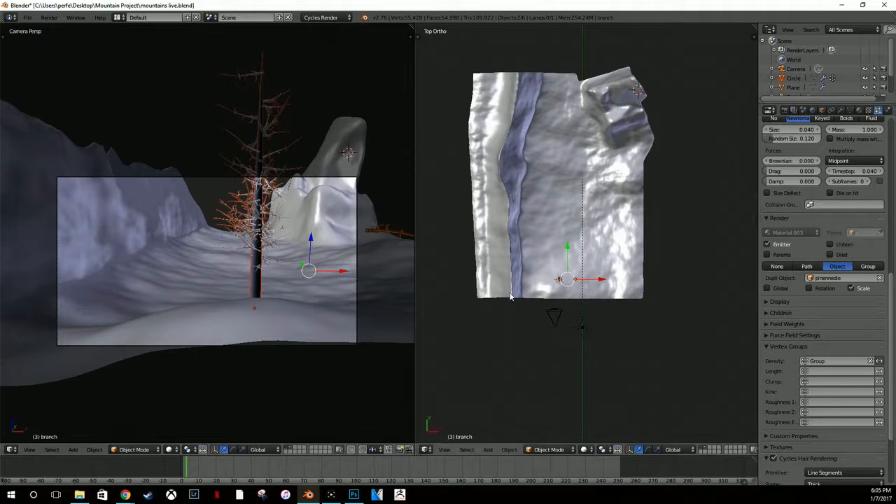
Step: Lower the terrain plane slightly along Z to meet the base of the trunk
right_click(331, 295)
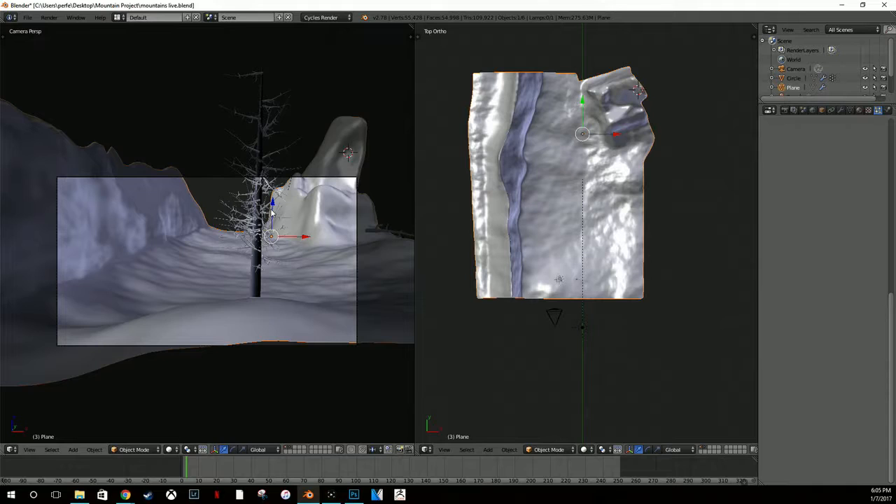
drag(272, 208, 273, 210)
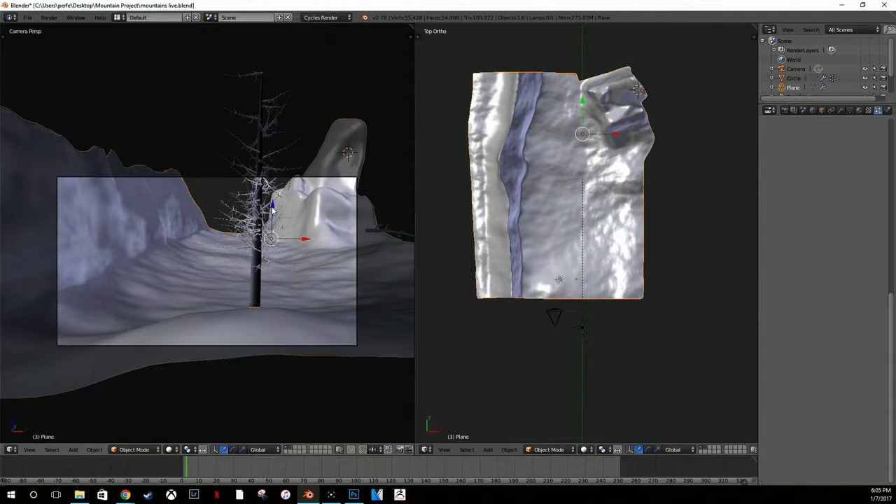
Step: Select the trunk and the branch object together again and scale both down to about 0.62
right_click(256, 235)
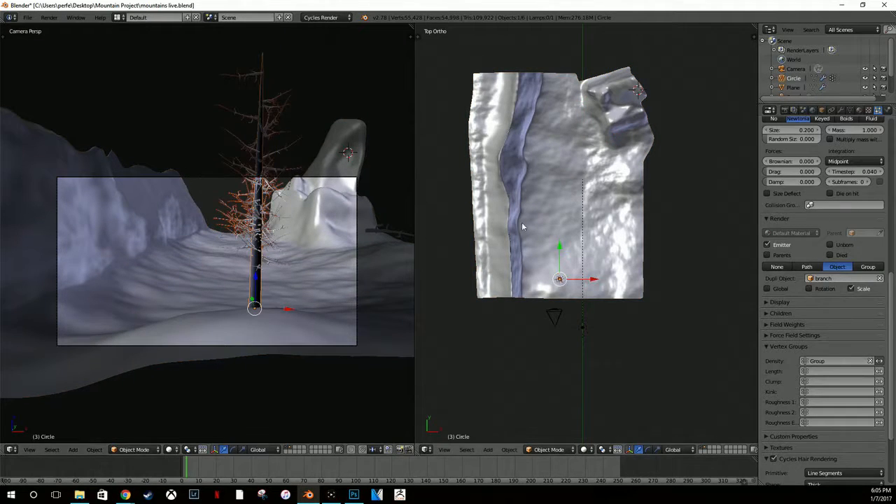
right_click(402, 233)
scroll(622, 314, up, 4)
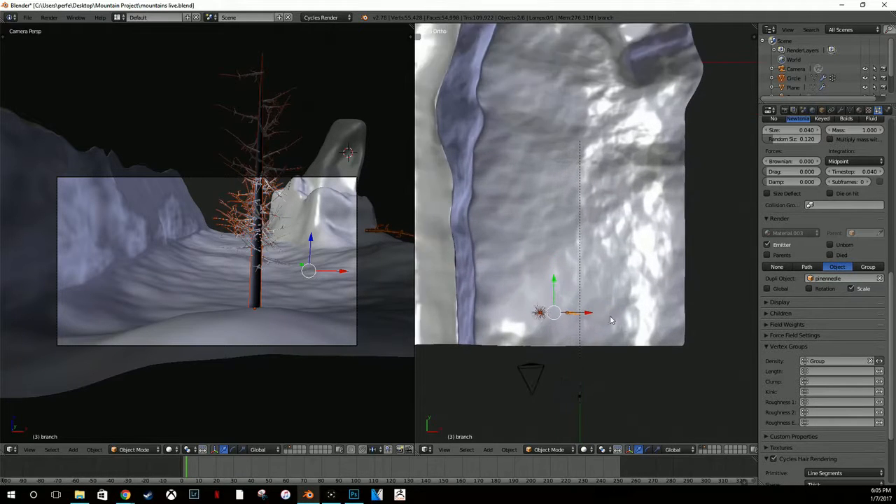
shift+middle_drag(581, 355, 586, 291)
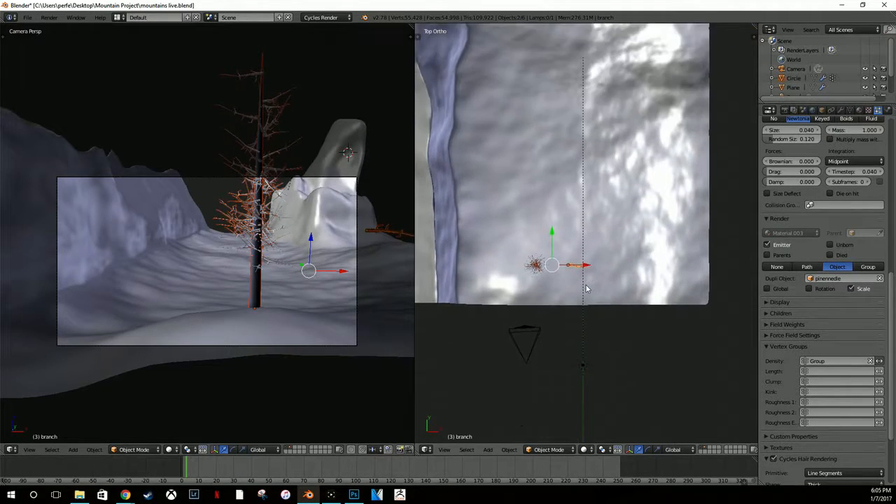
key(s)
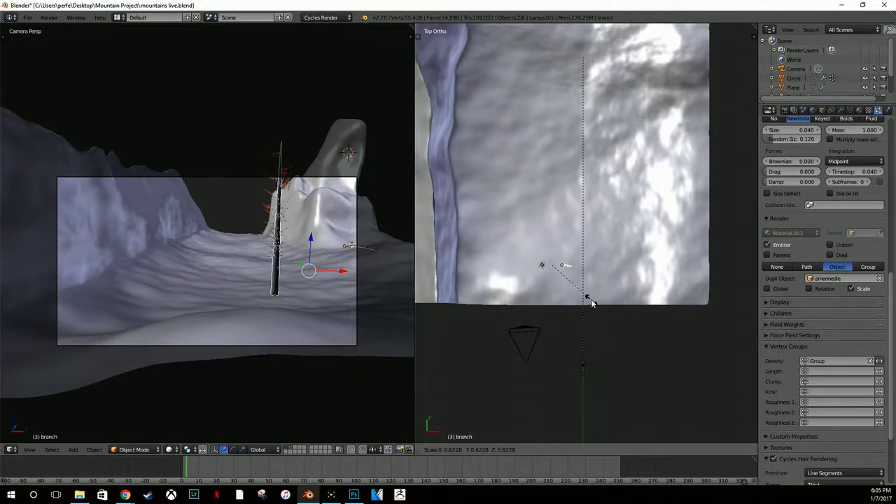
click(592, 302)
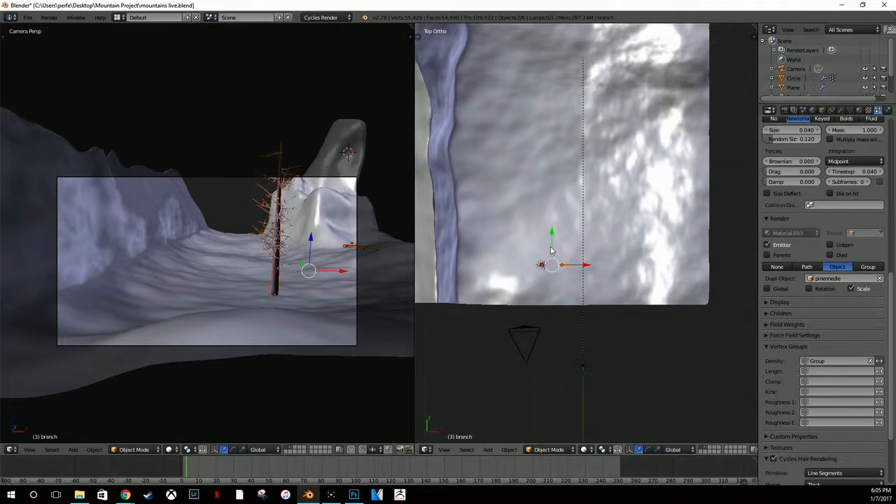
Step: Move the trunk and branch about 1.21 towards the camera along Y and about 0.54 along X
mouse_move(552, 242)
mouse_down()
mouse_move(542, 271)
mouse_move(544, 255)
mouse_up()
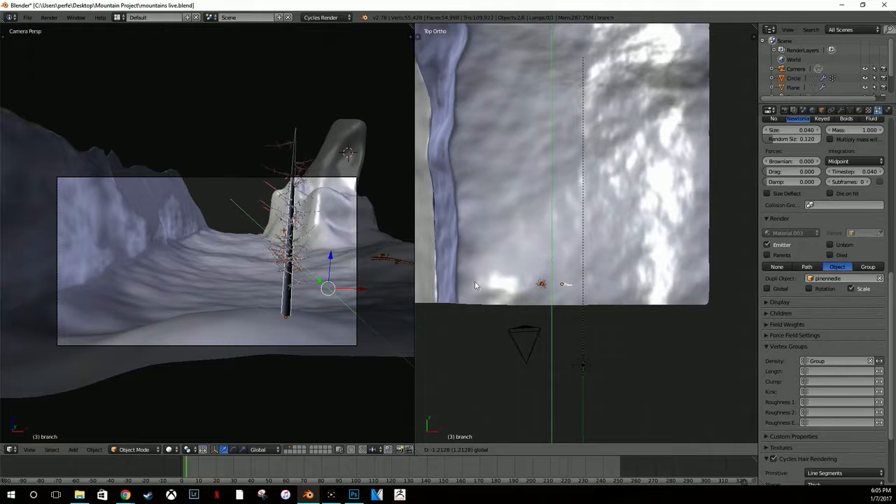
click(548, 299)
scroll(448, 298, up, 1)
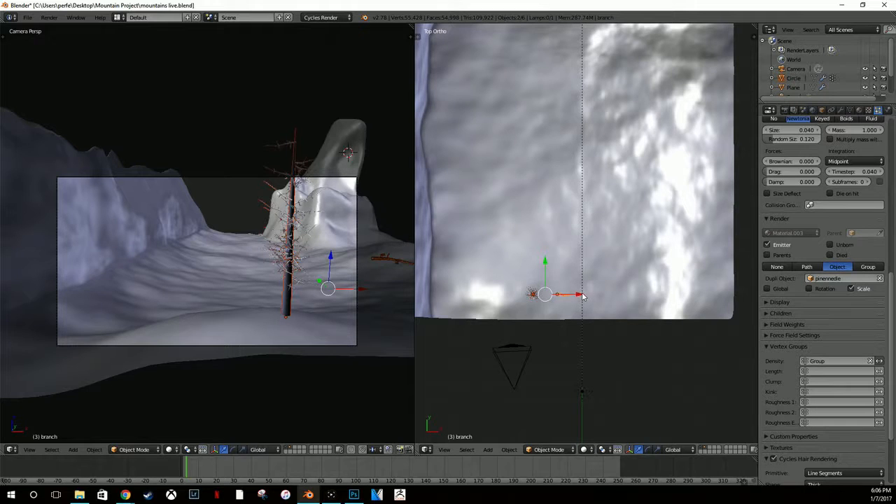
mouse_move(583, 297)
mouse_down()
mouse_move(603, 298)
mouse_move(589, 297)
mouse_up()
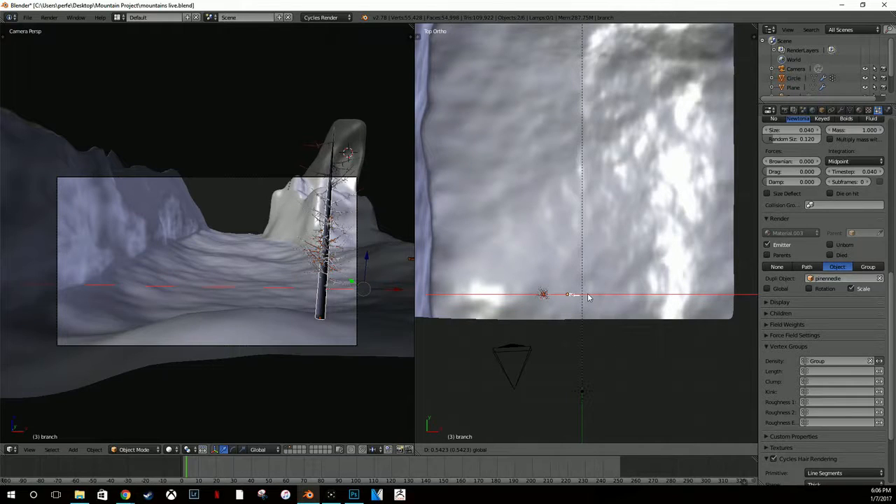
Step: Frame the placed trunk and branch up close in the free view and show the camera view in rendered shading
drag(588, 297, 588, 297)
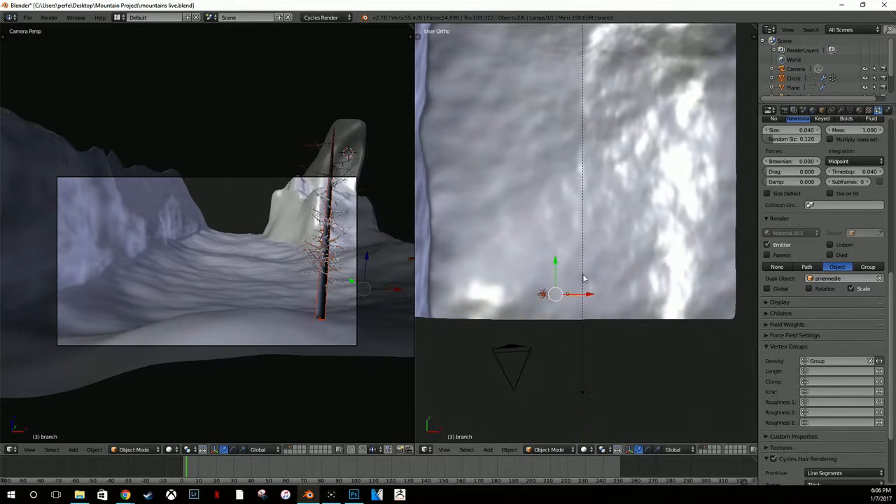
key(KP_Decimal)
middle_drag(598, 279, 593, 245)
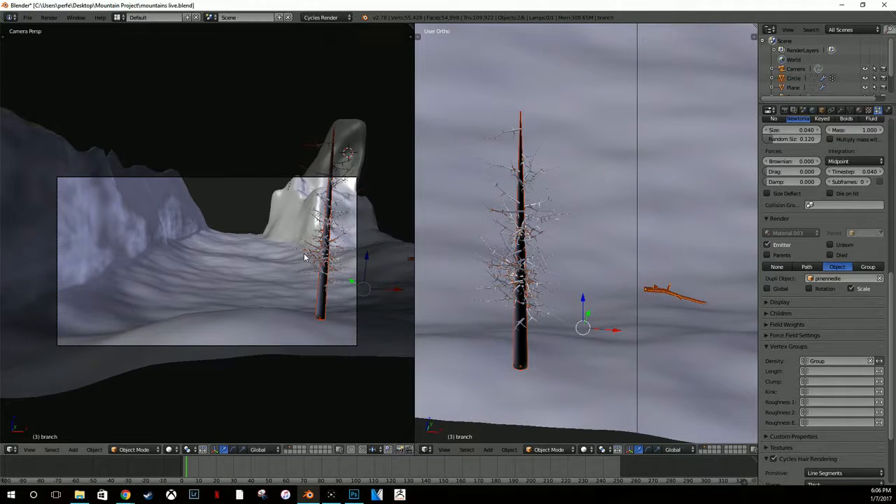
key(shift+z)
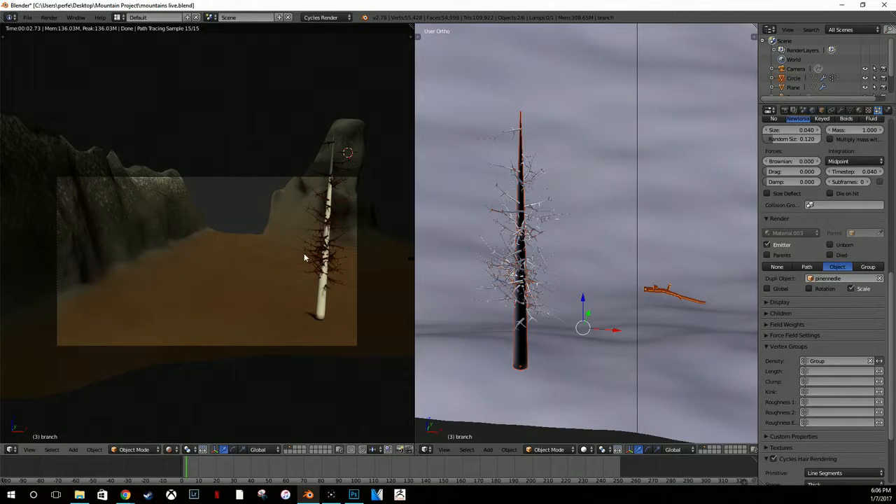
Step: Examine the rendered tree up close, its framing in the camera view, and its scale against the surrounding mountains
scroll(319, 258, up, 4)
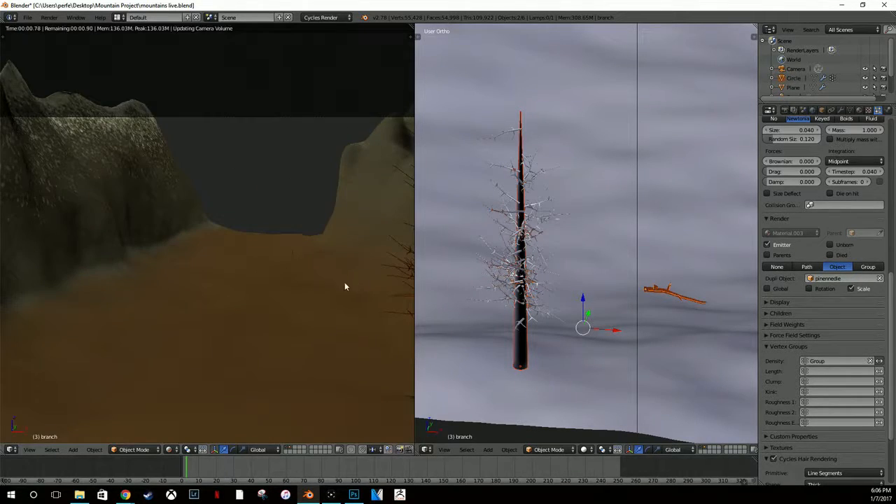
scroll(239, 266, down, 2)
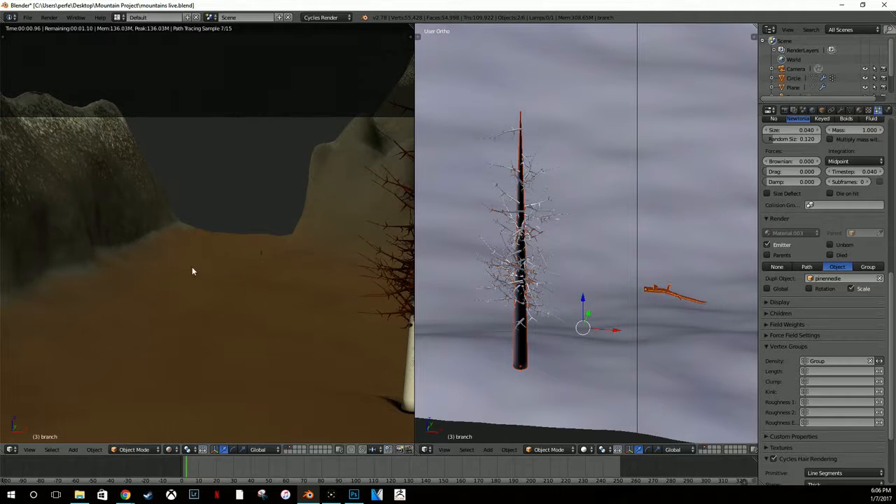
shift+middle_drag(193, 268, 96, 264)
scroll(287, 263, up, 2)
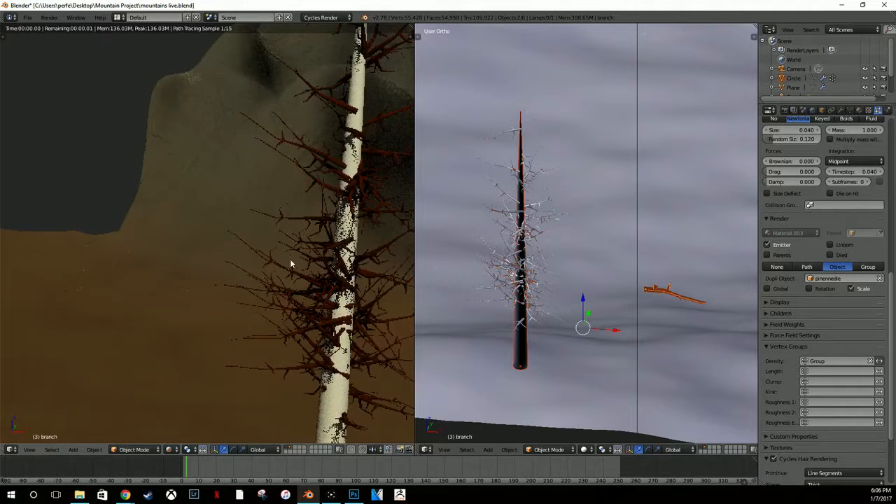
scroll(293, 263, up, 3)
scroll(344, 296, down, 4)
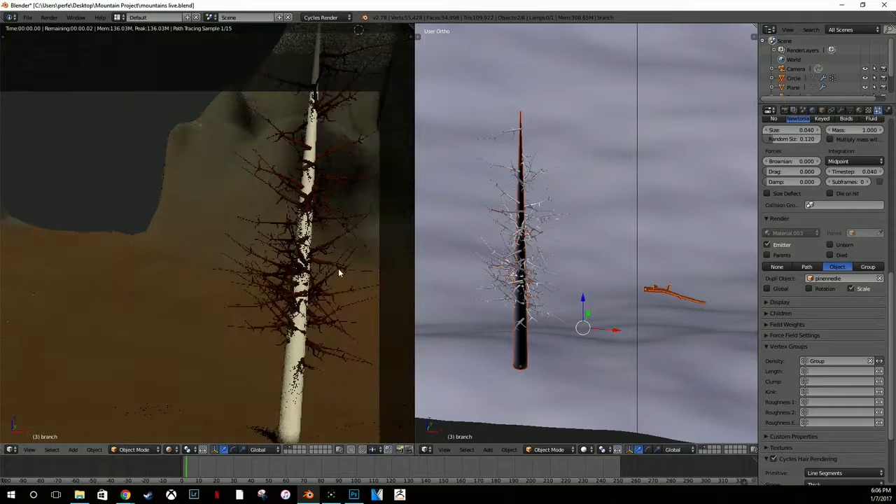
scroll(329, 245, down, 1)
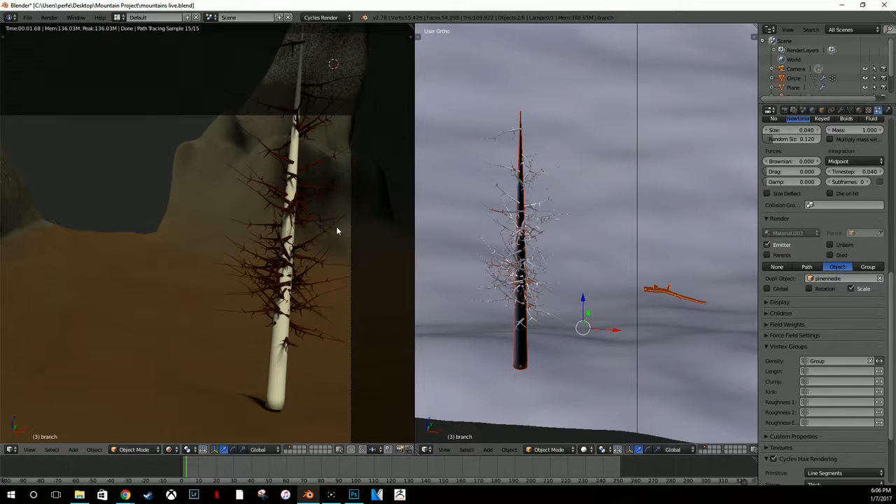
scroll(434, 234, down, 2)
scroll(354, 241, down, 5)
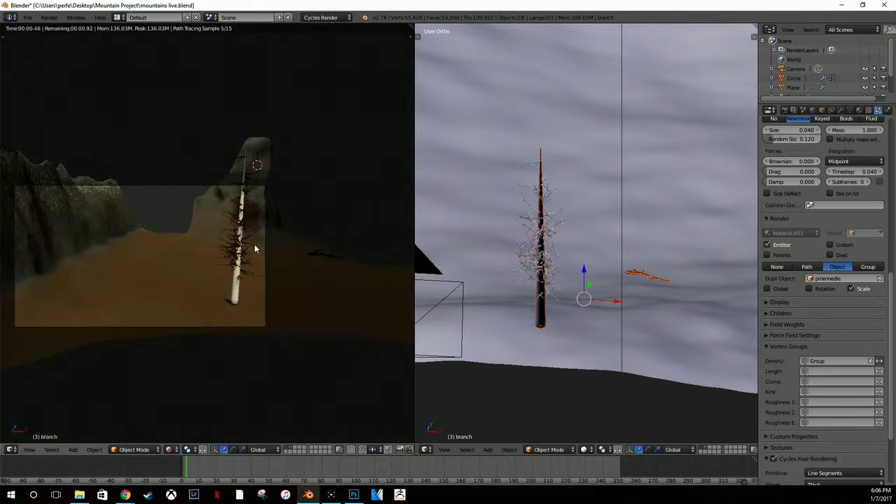
shift+middle_drag(256, 248, 324, 242)
middle_drag(322, 223, 184, 257)
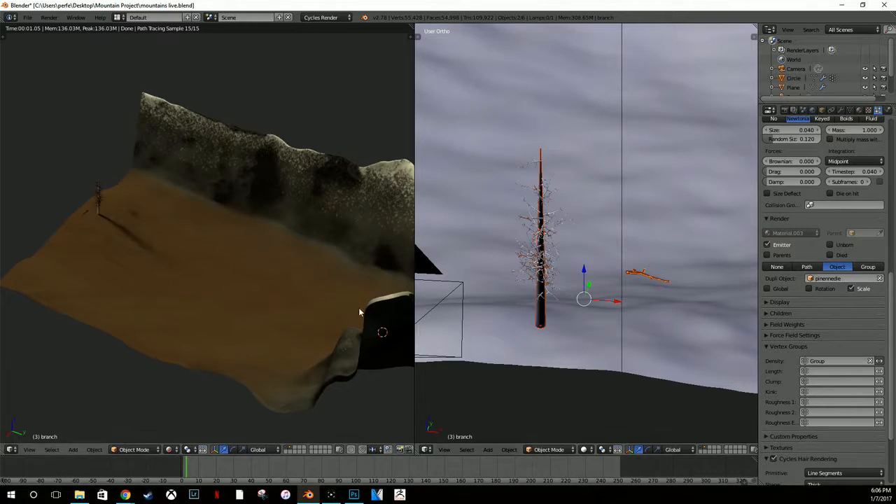
middle_drag(206, 275, 266, 244)
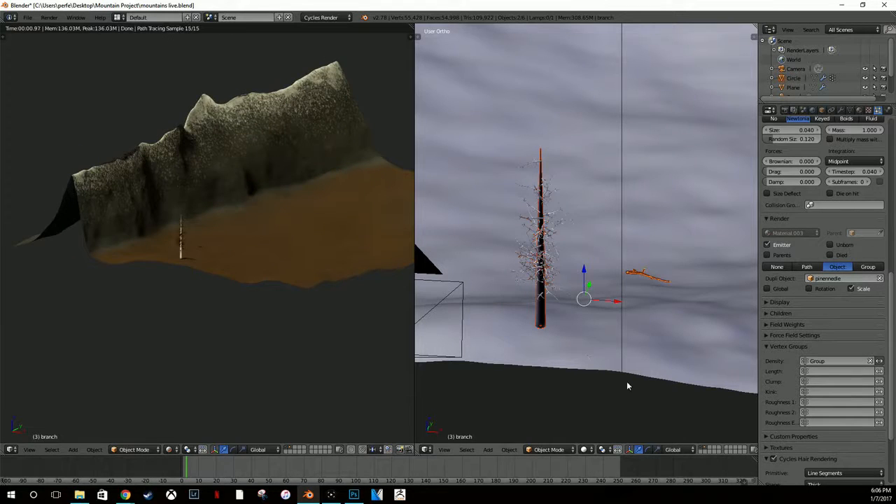
Step: Try scaling the trunk and branch together down to less than a tenth of their size and compare them with the terrain
key(s)
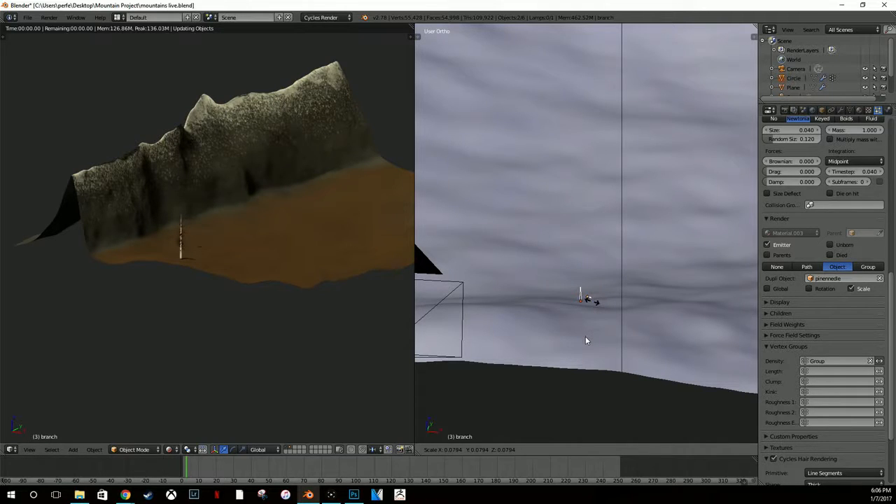
click(582, 326)
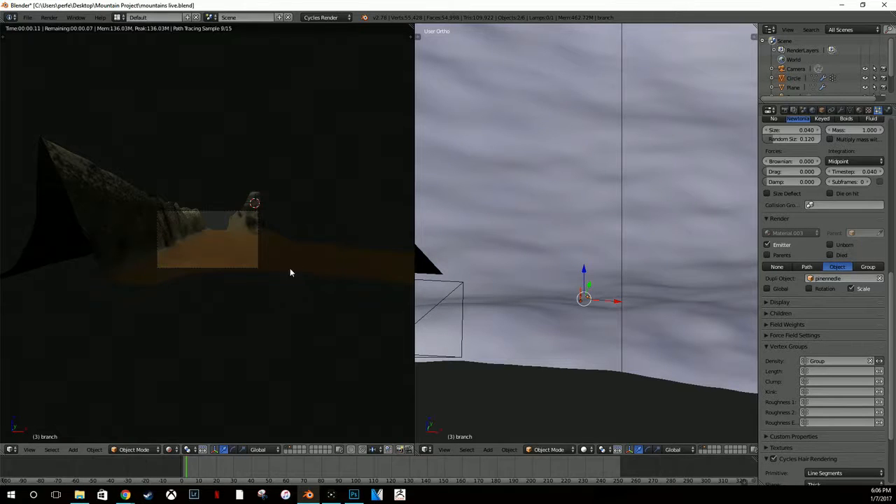
scroll(265, 230, up, 5)
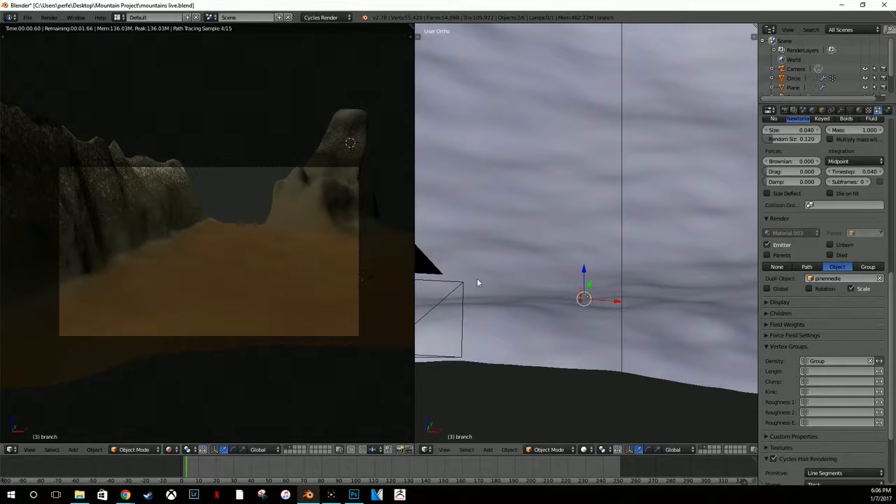
scroll(638, 297, up, 1)
scroll(638, 295, up, 4)
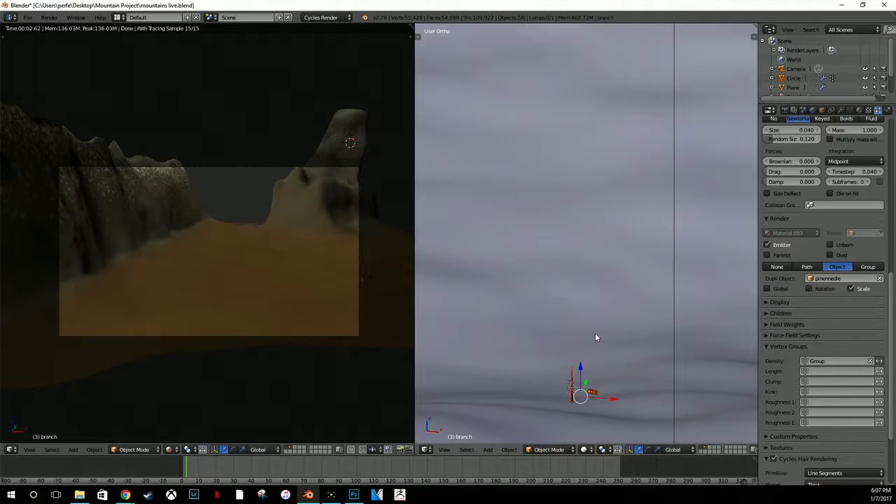
key(KP_Decimal)
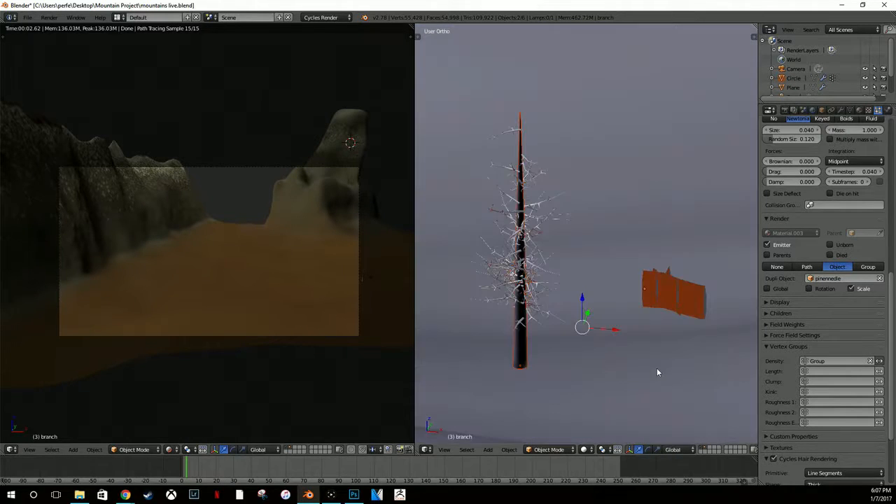
Step: Inspect the needle particles on the scaled-down branch and undo the scaling of the trunk and branch
right_click(700, 308)
middle_drag(705, 308, 657, 300)
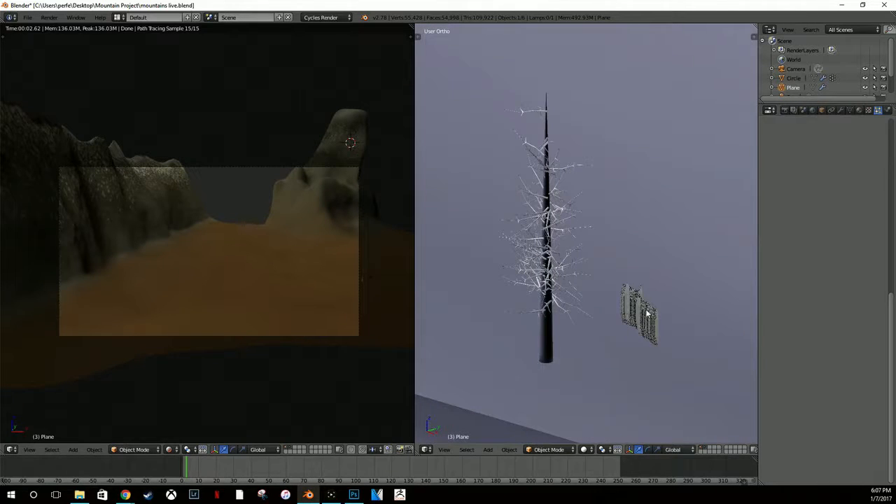
right_click(650, 328)
scroll(651, 329, up, 2)
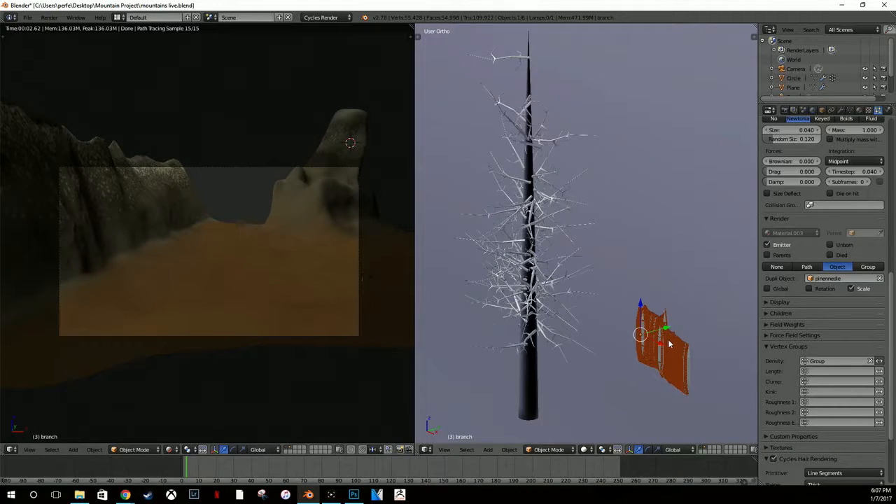
scroll(664, 340, down, 2)
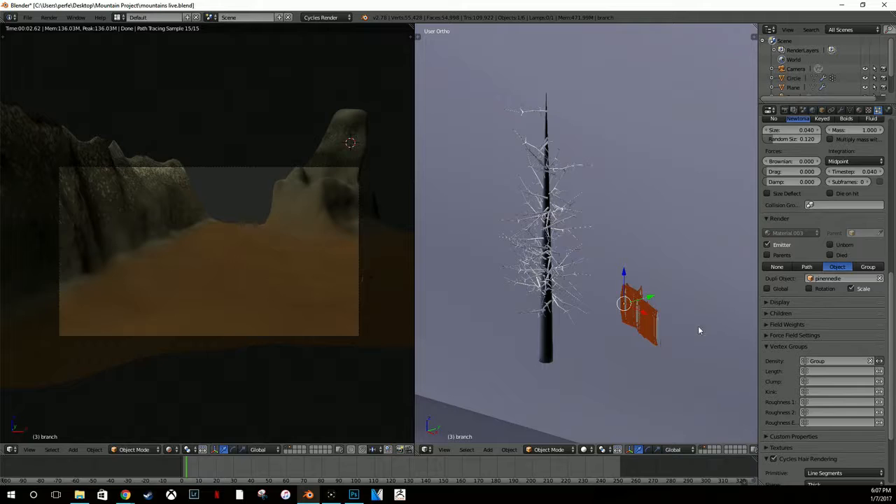
right_click(615, 334)
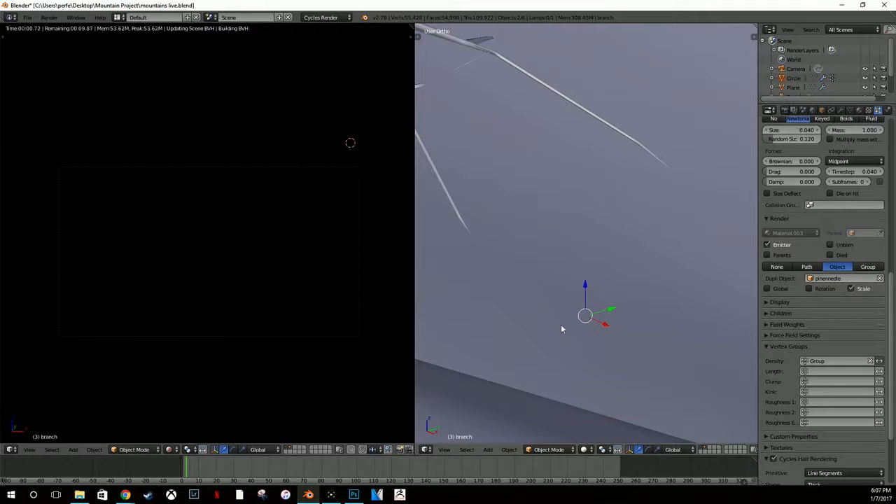
Step: Check the restored tree's size against the whole terrain from several angles in the rendered view
scroll(563, 331, down, 2)
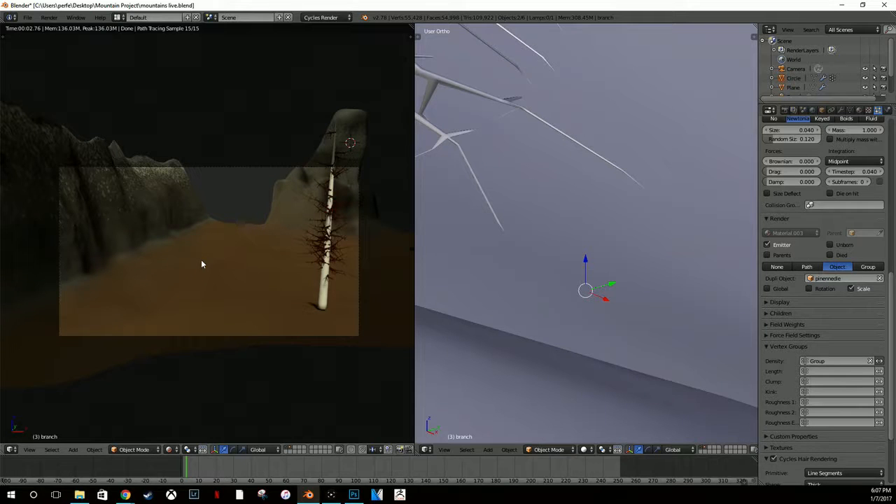
middle_drag(170, 250, 214, 264)
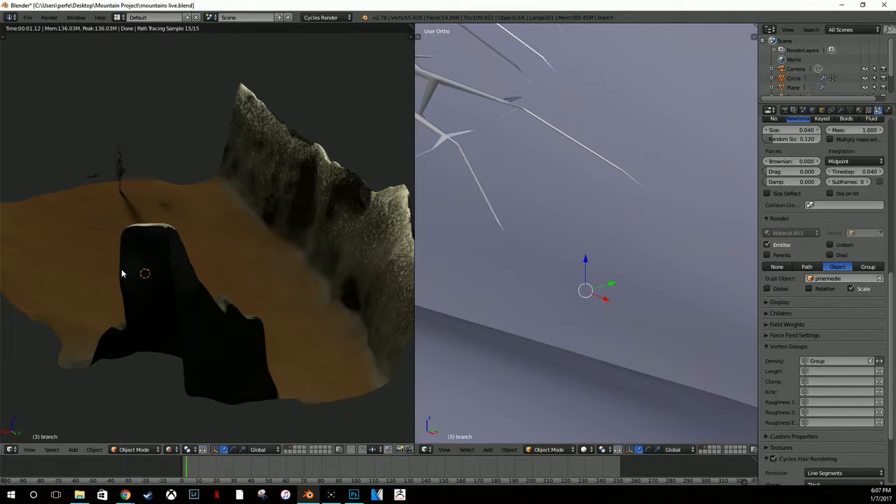
middle_drag(198, 273, 338, 264)
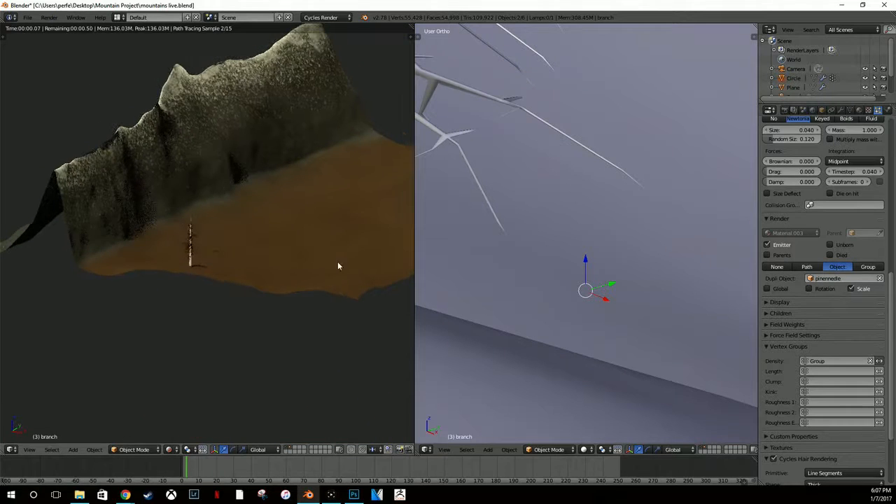